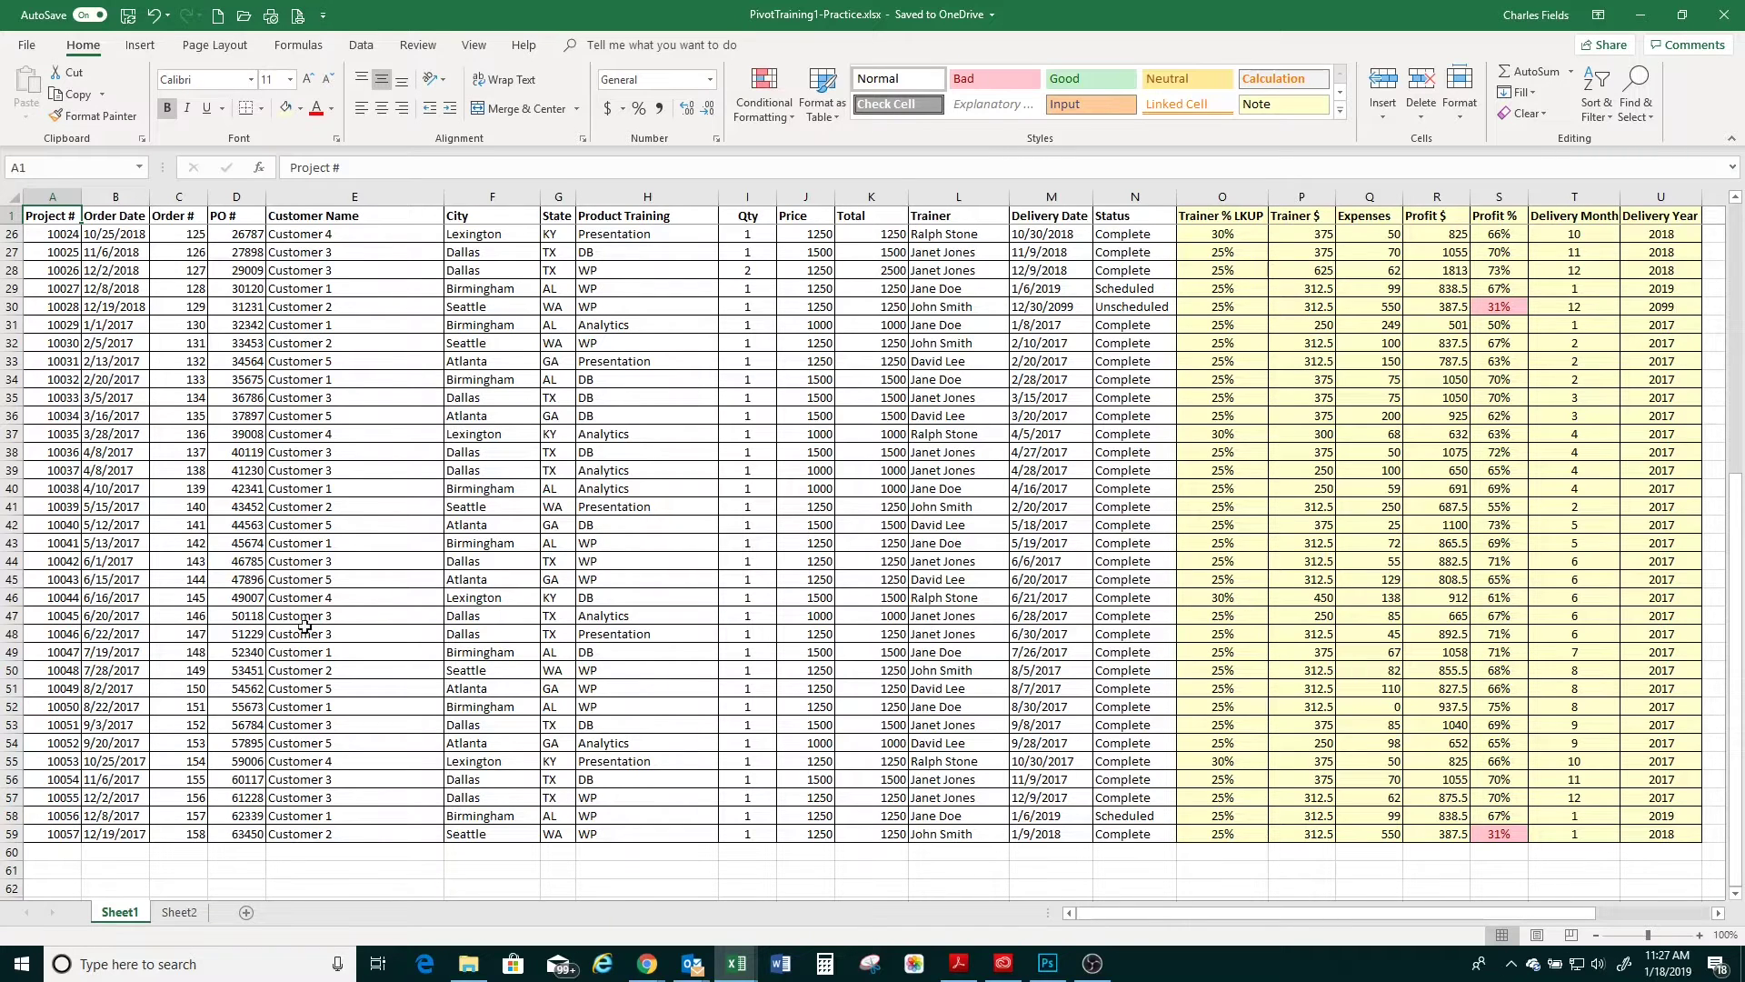
# Highlight columns A through N to examine the manually entered fields, and return to the first record
pyautogui.moveTo(44, 196); pyautogui.dragTo(1108, 229)
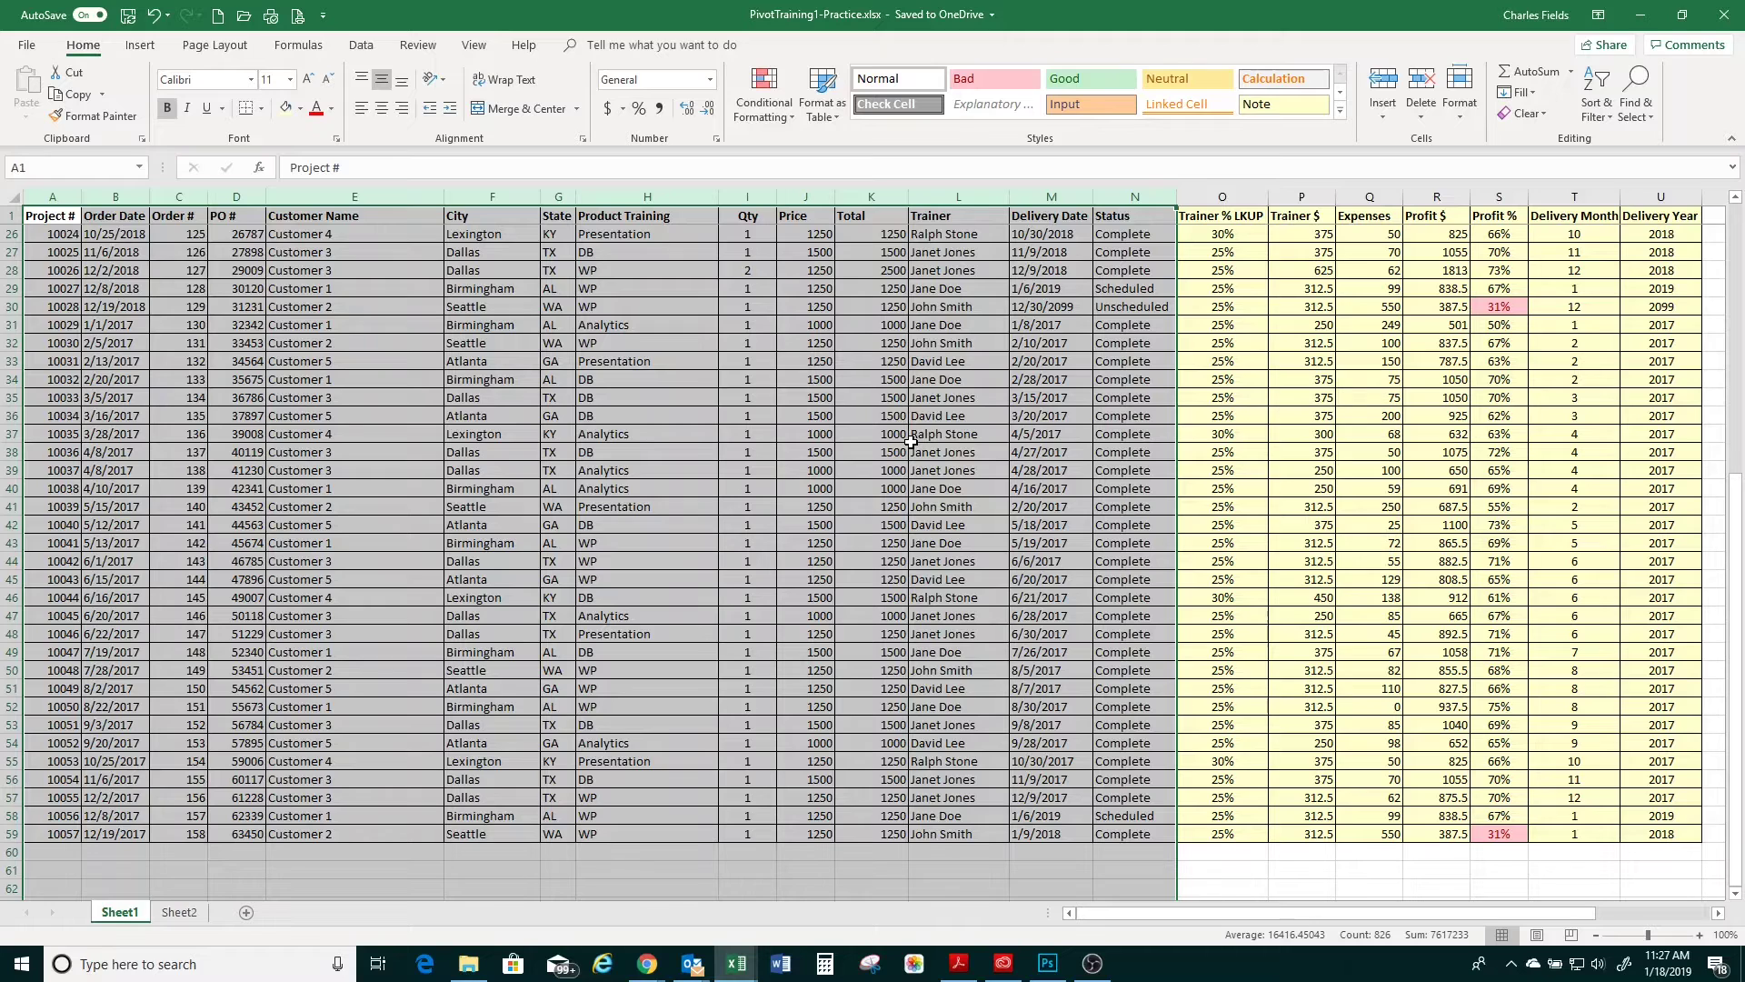
pyautogui.click(313, 630)
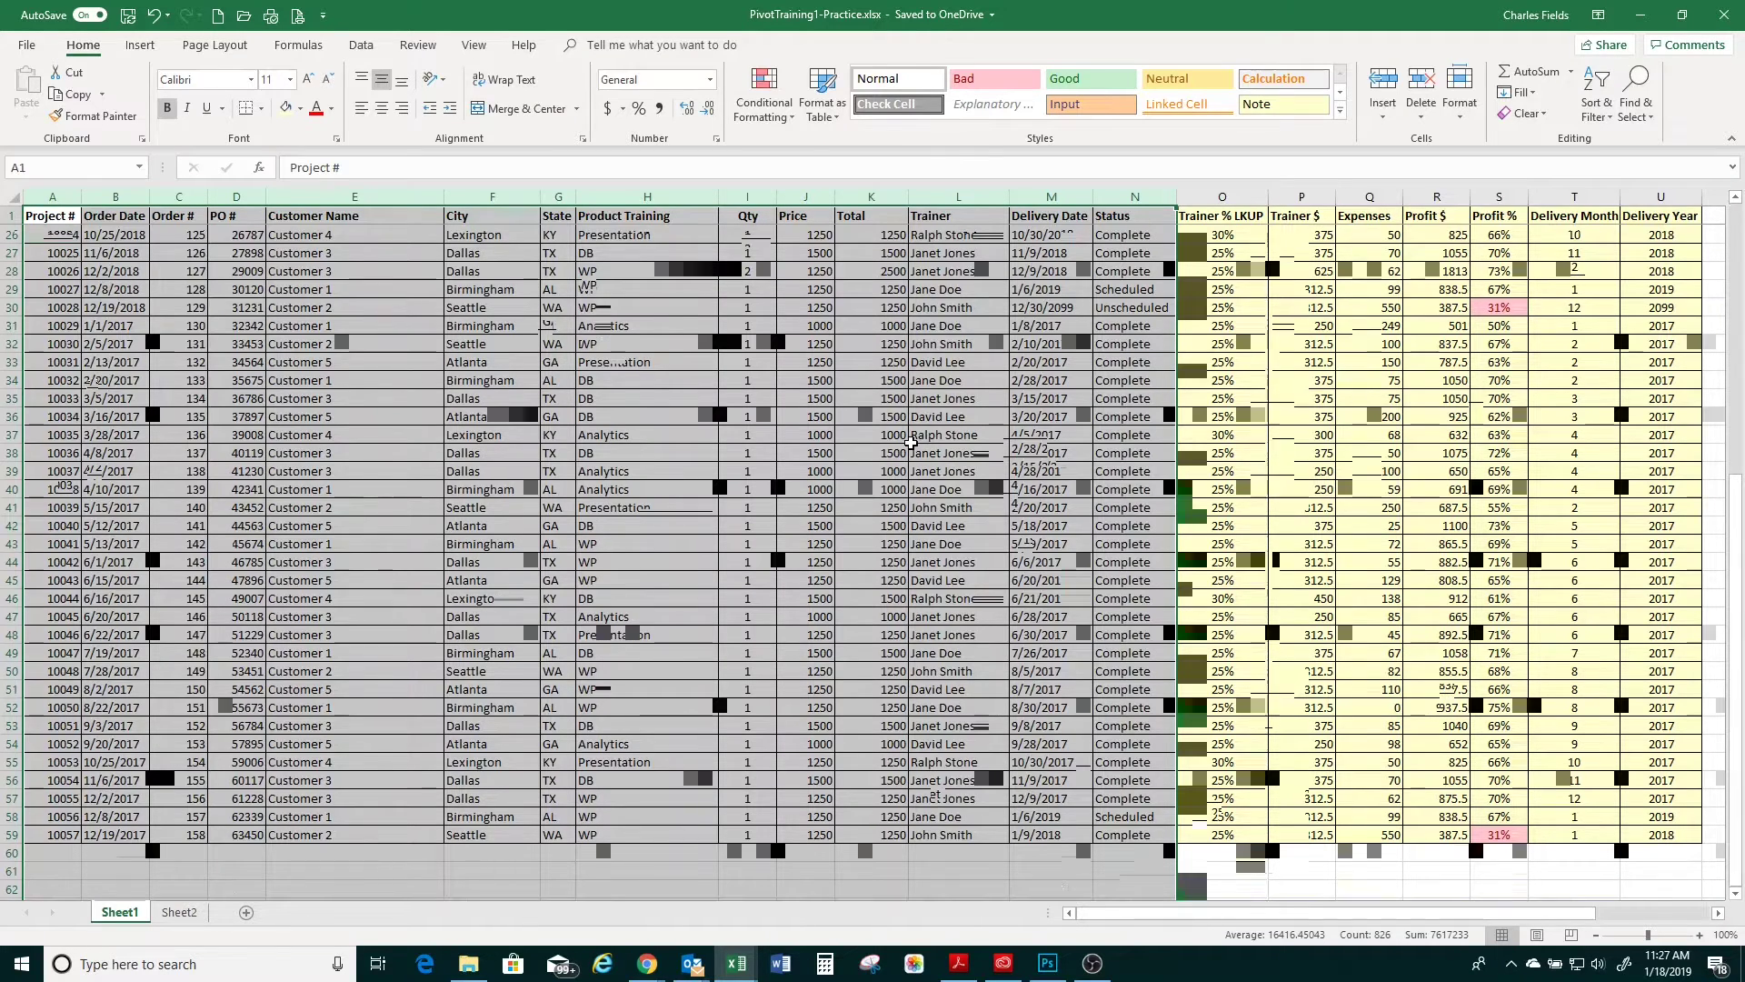
pyautogui.hotkey('ctrl', 'Home')
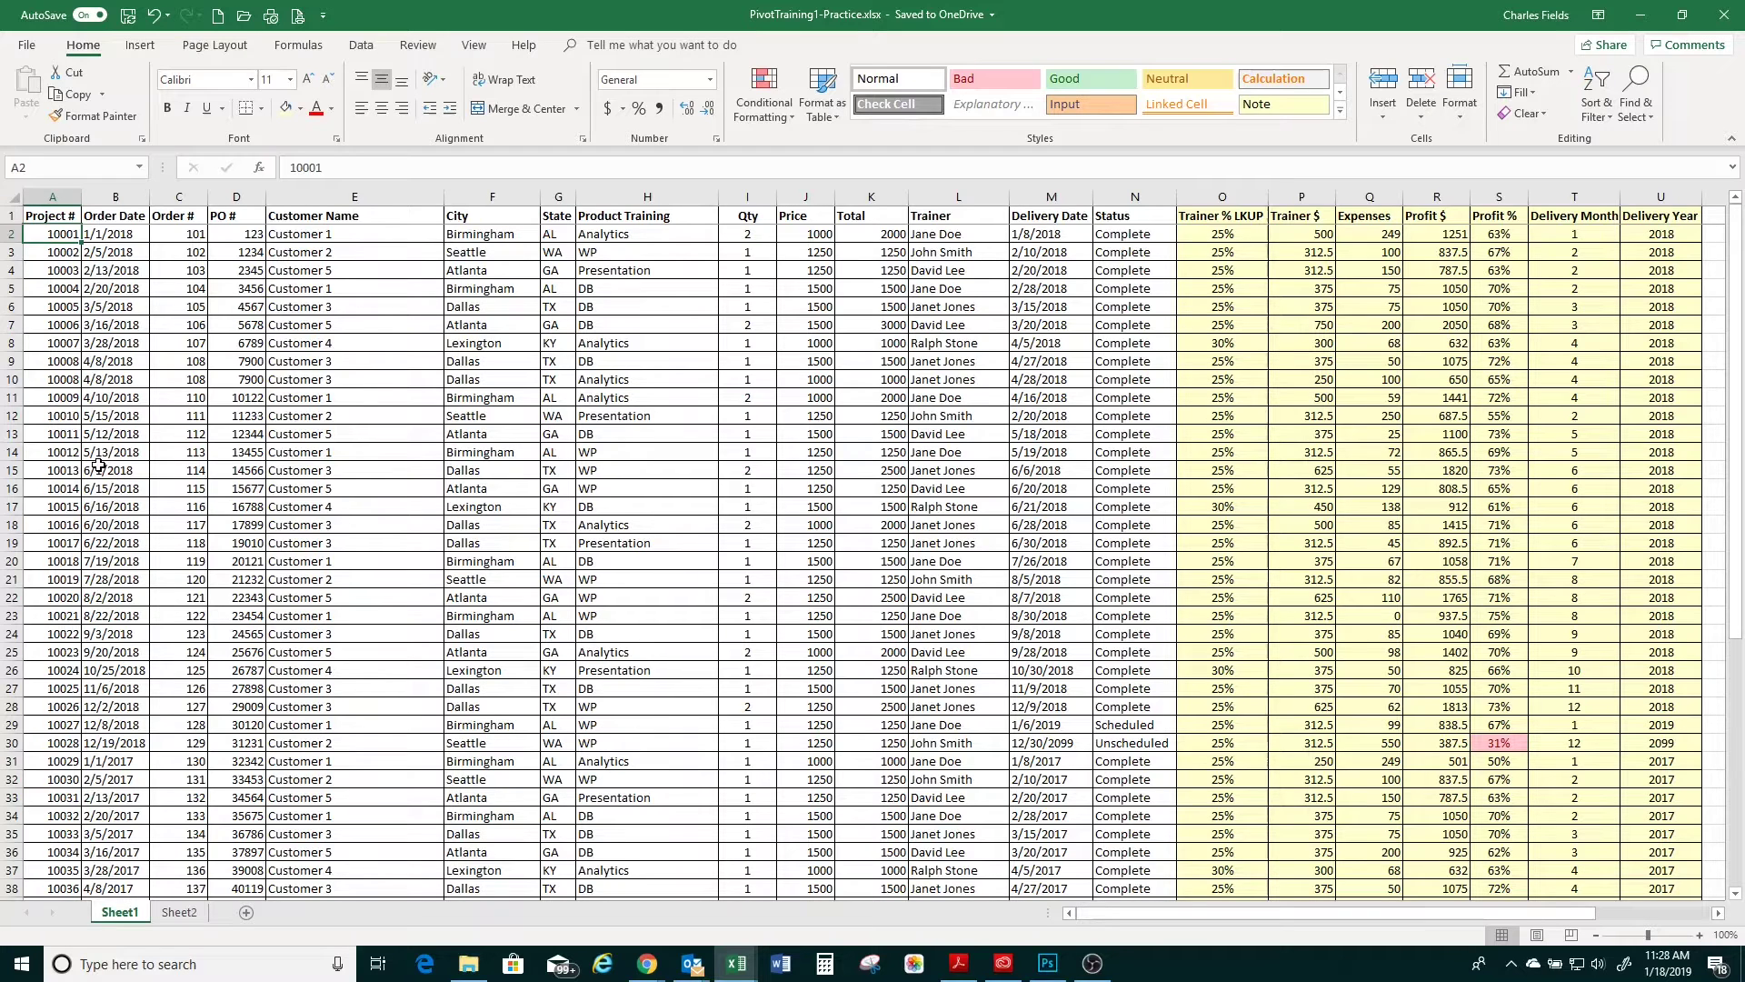
# Examine the first record's fields in row 2 one by one, from Order Date through Product Training
pyautogui.press('Right')
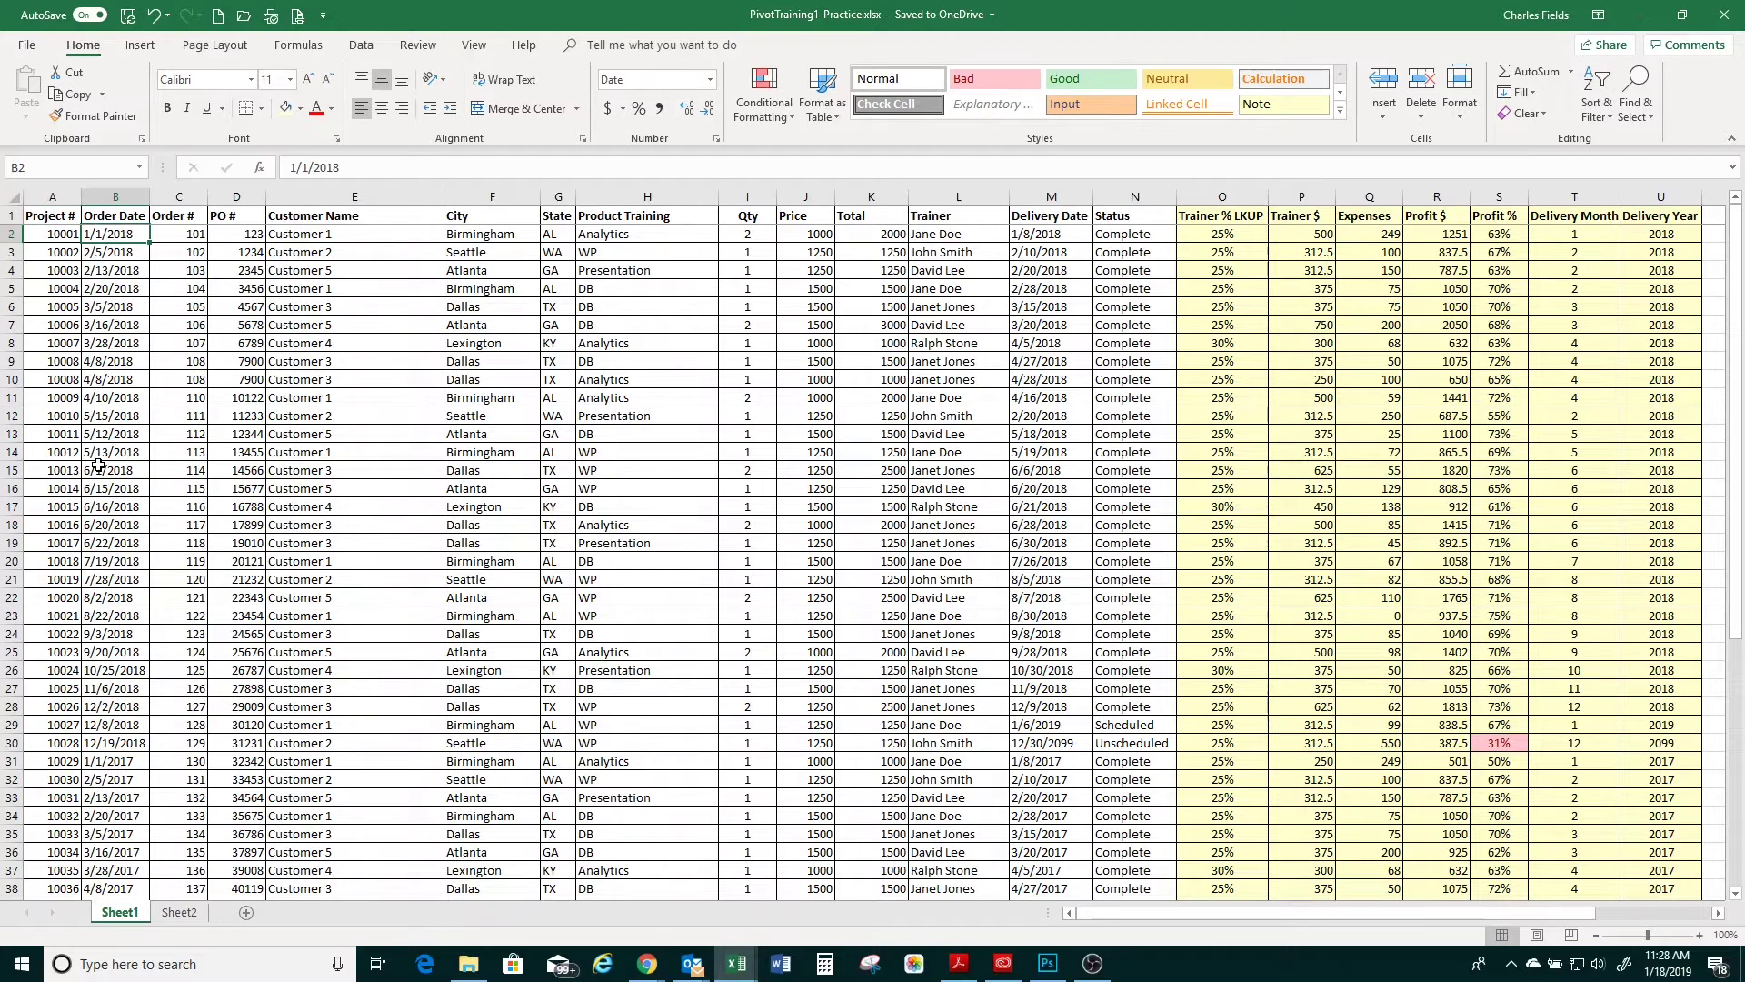
pyautogui.press('Right')
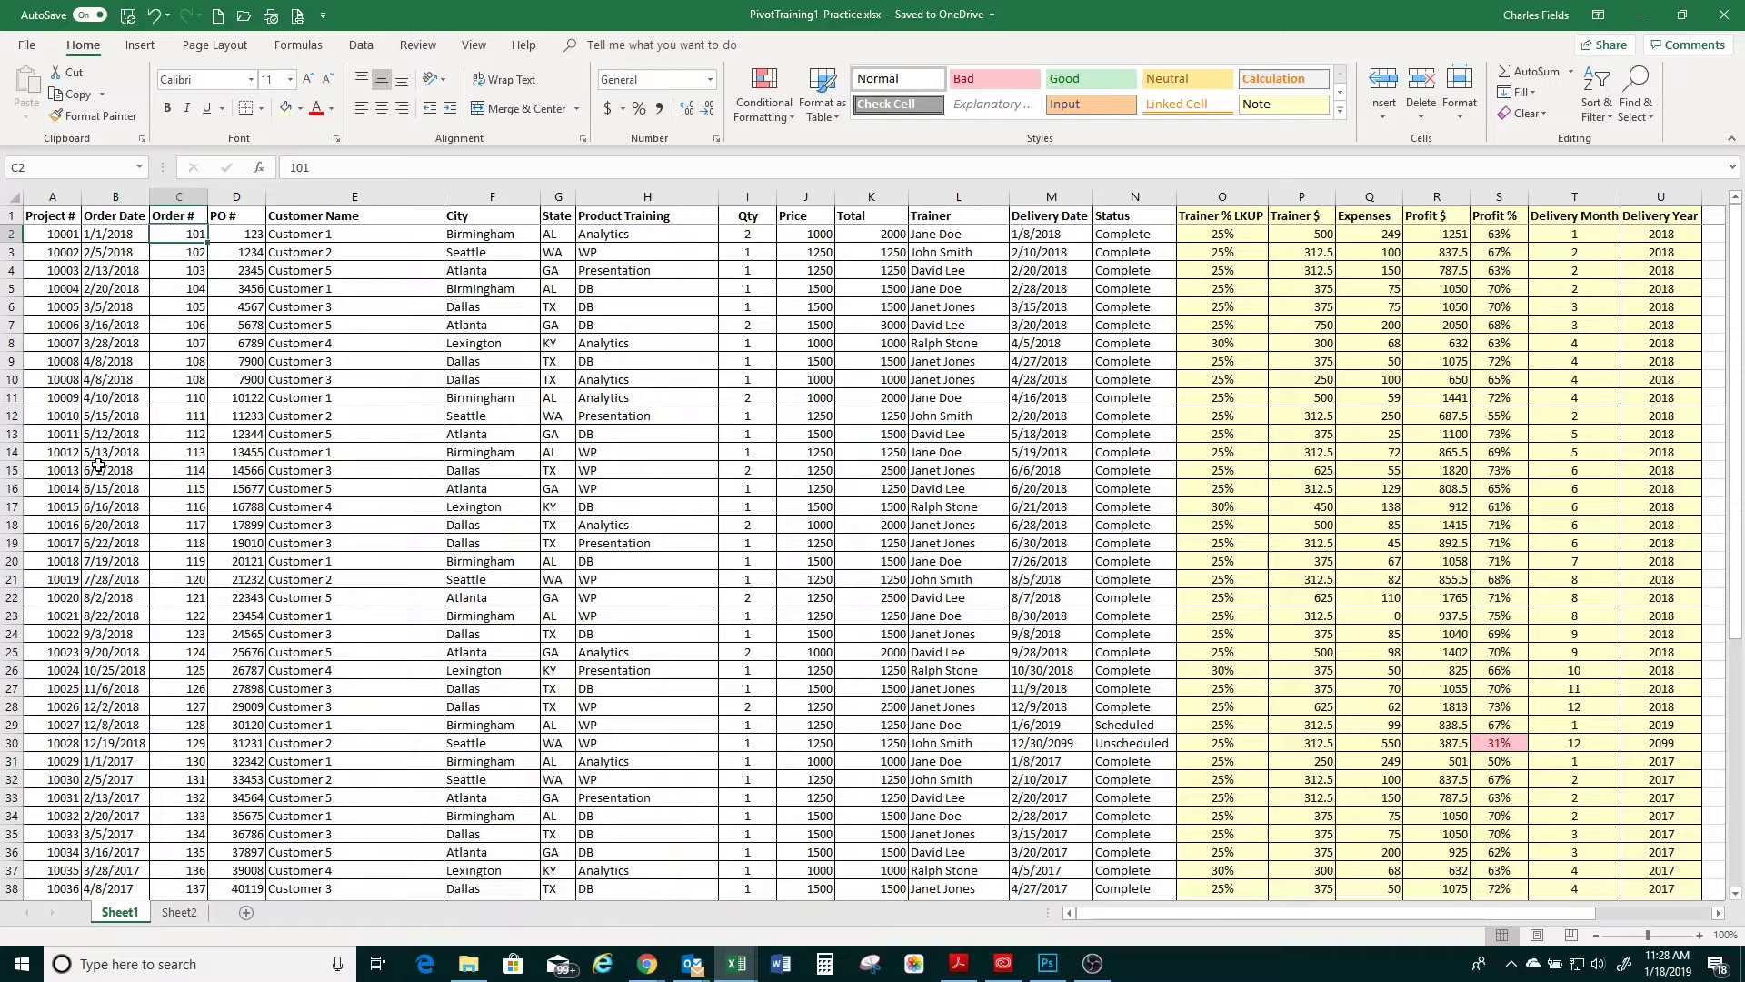
pyautogui.press('Right')
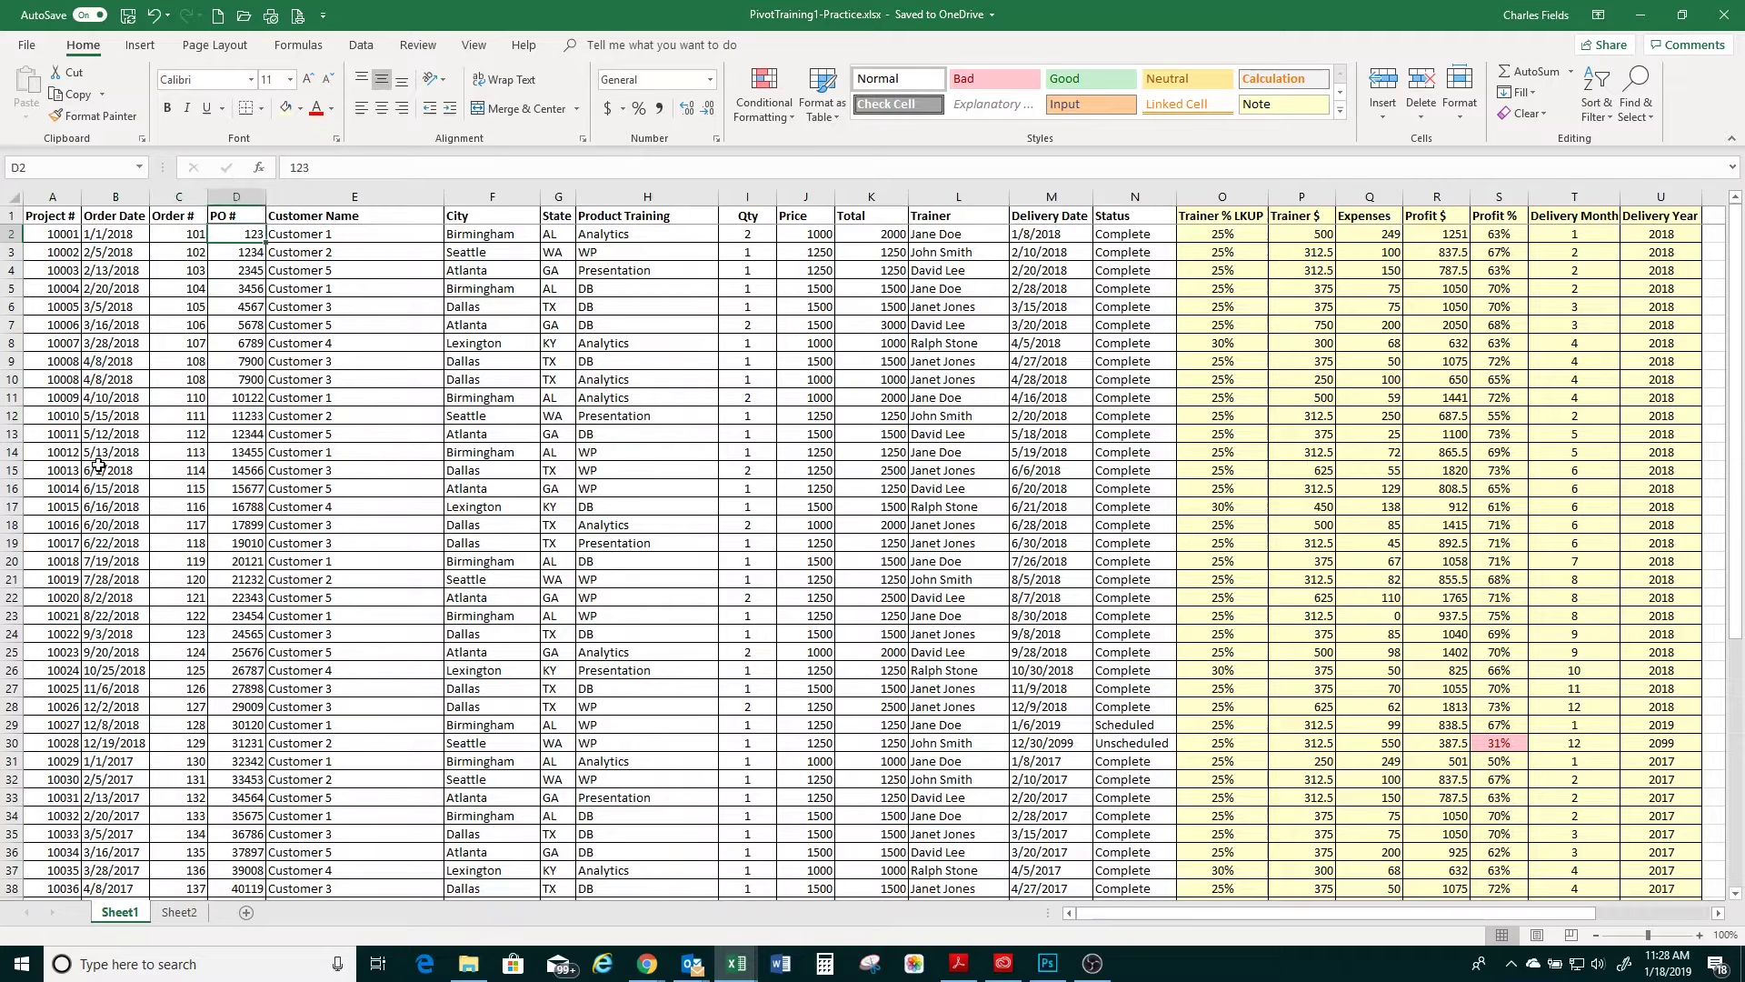
pyautogui.press('Right')
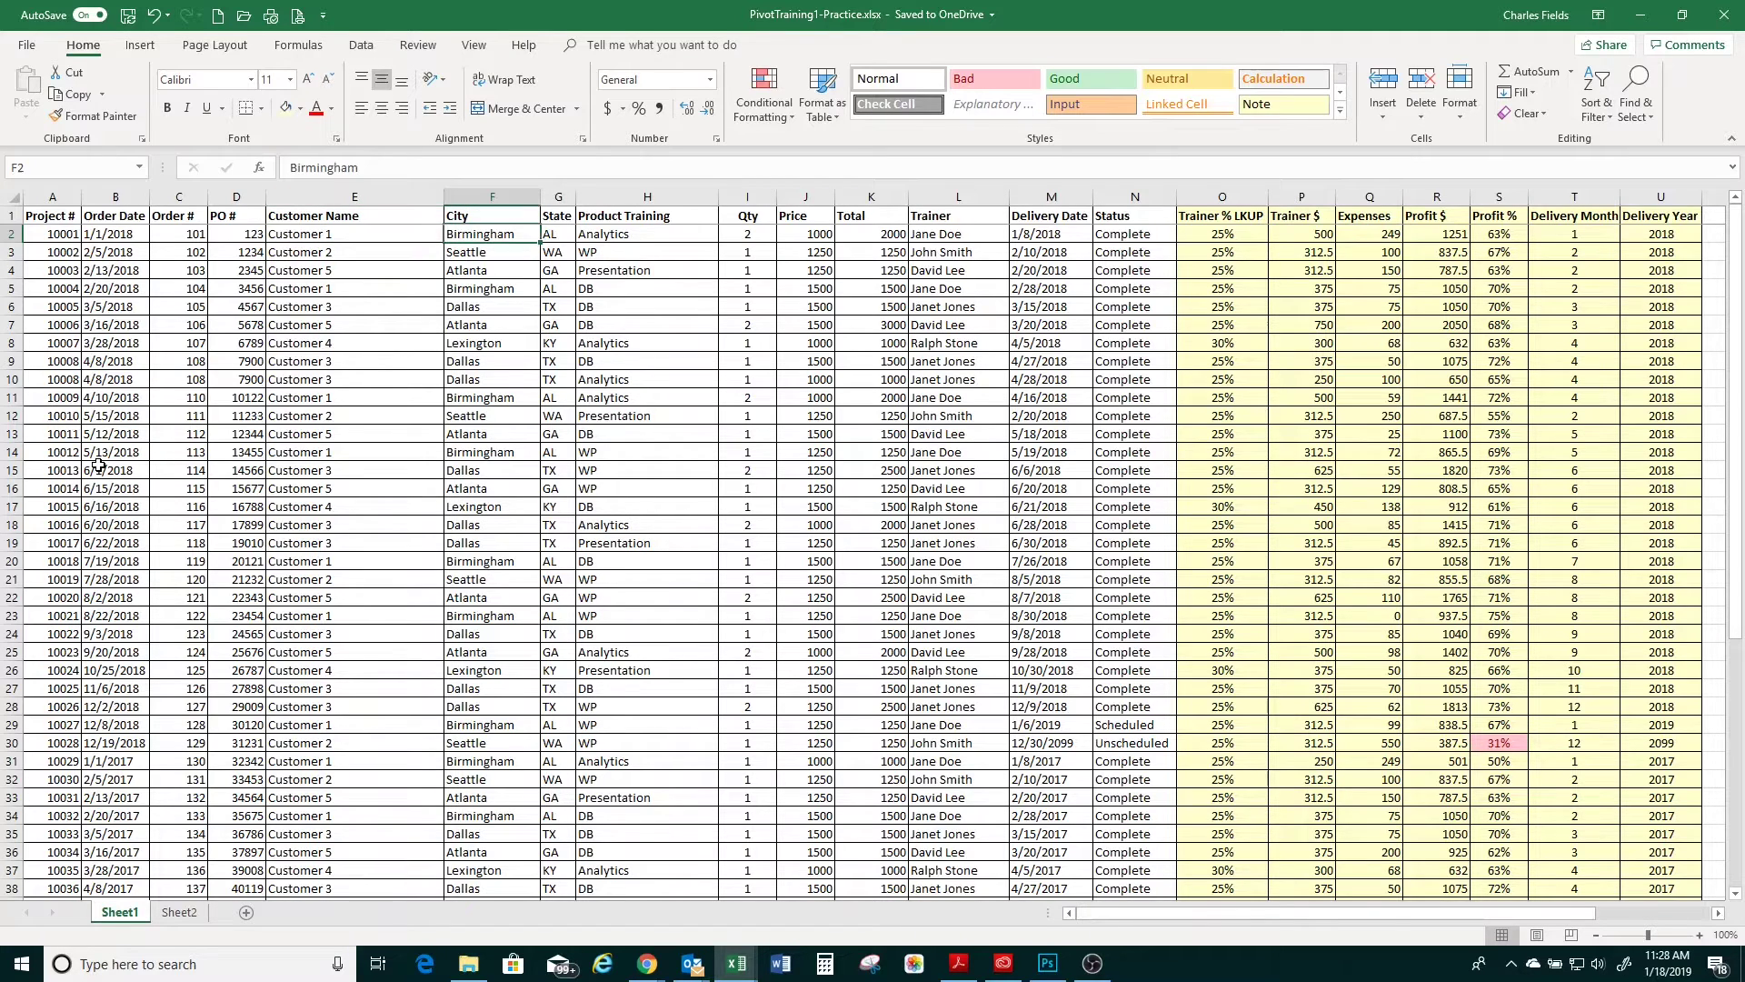
pyautogui.press('Left')
pyautogui.press('Left')
pyautogui.press('Right')
pyautogui.press('Right')
pyautogui.press('Right')
pyautogui.press('Right')
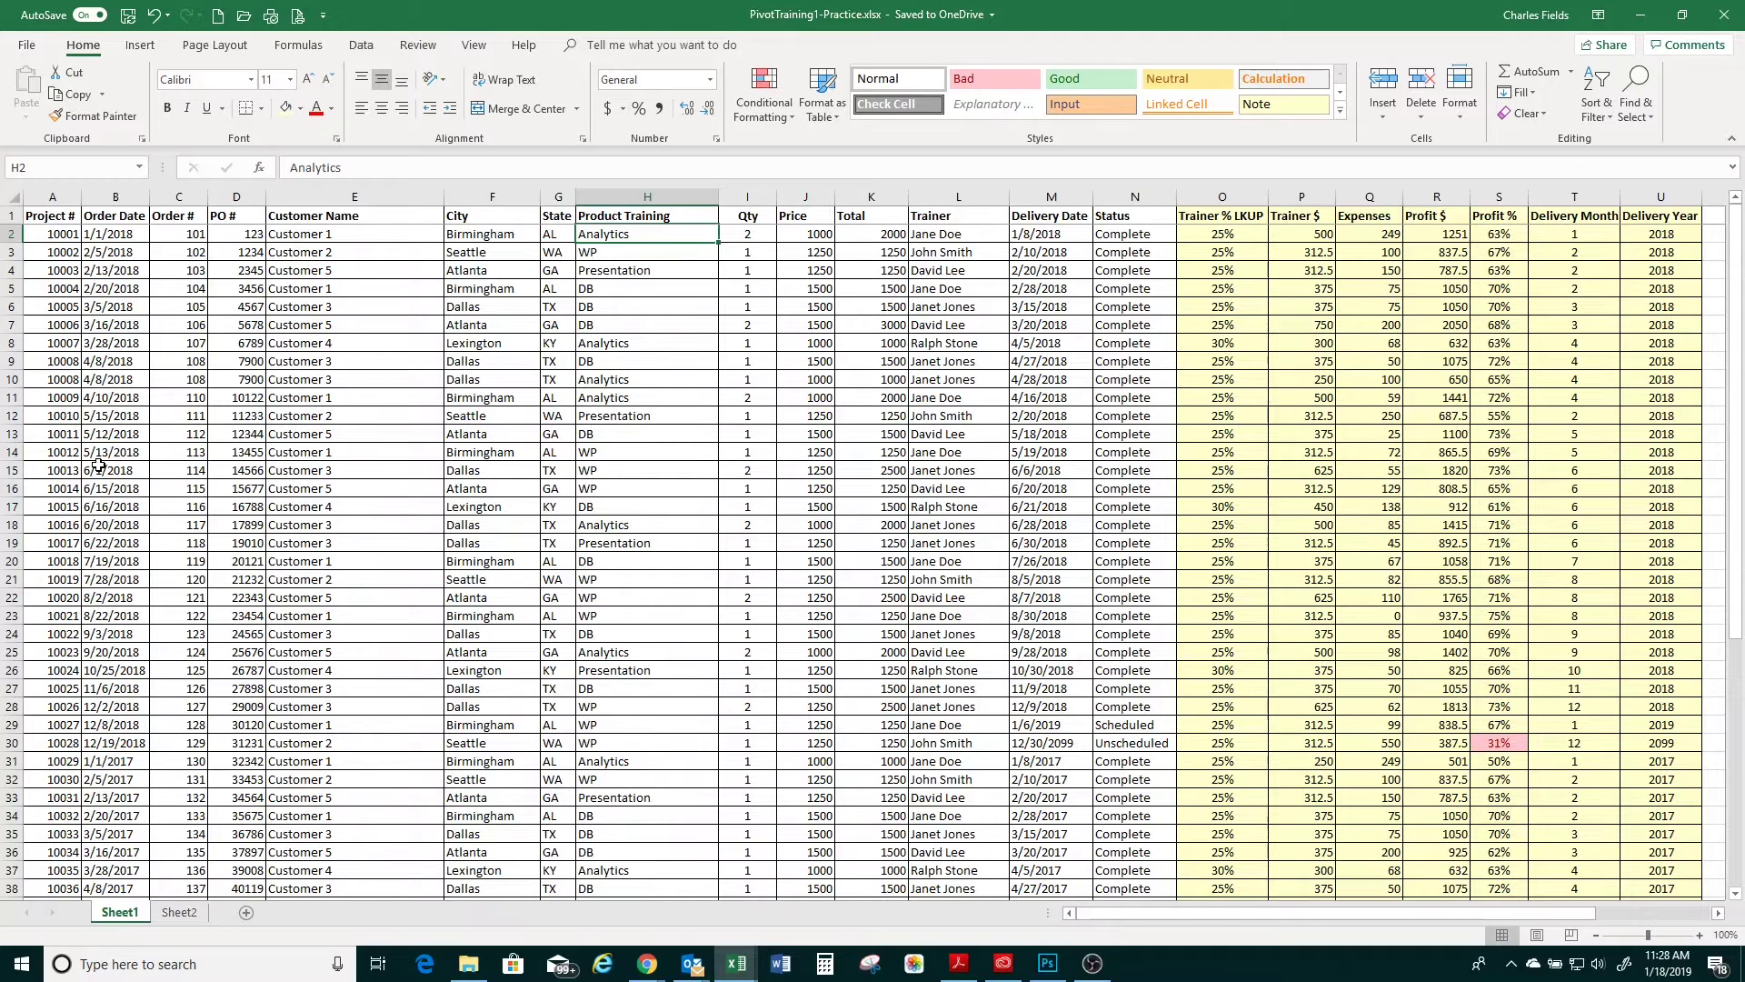
# Examine the different training types in the Product Training column down to row 5
pyautogui.press('Down')
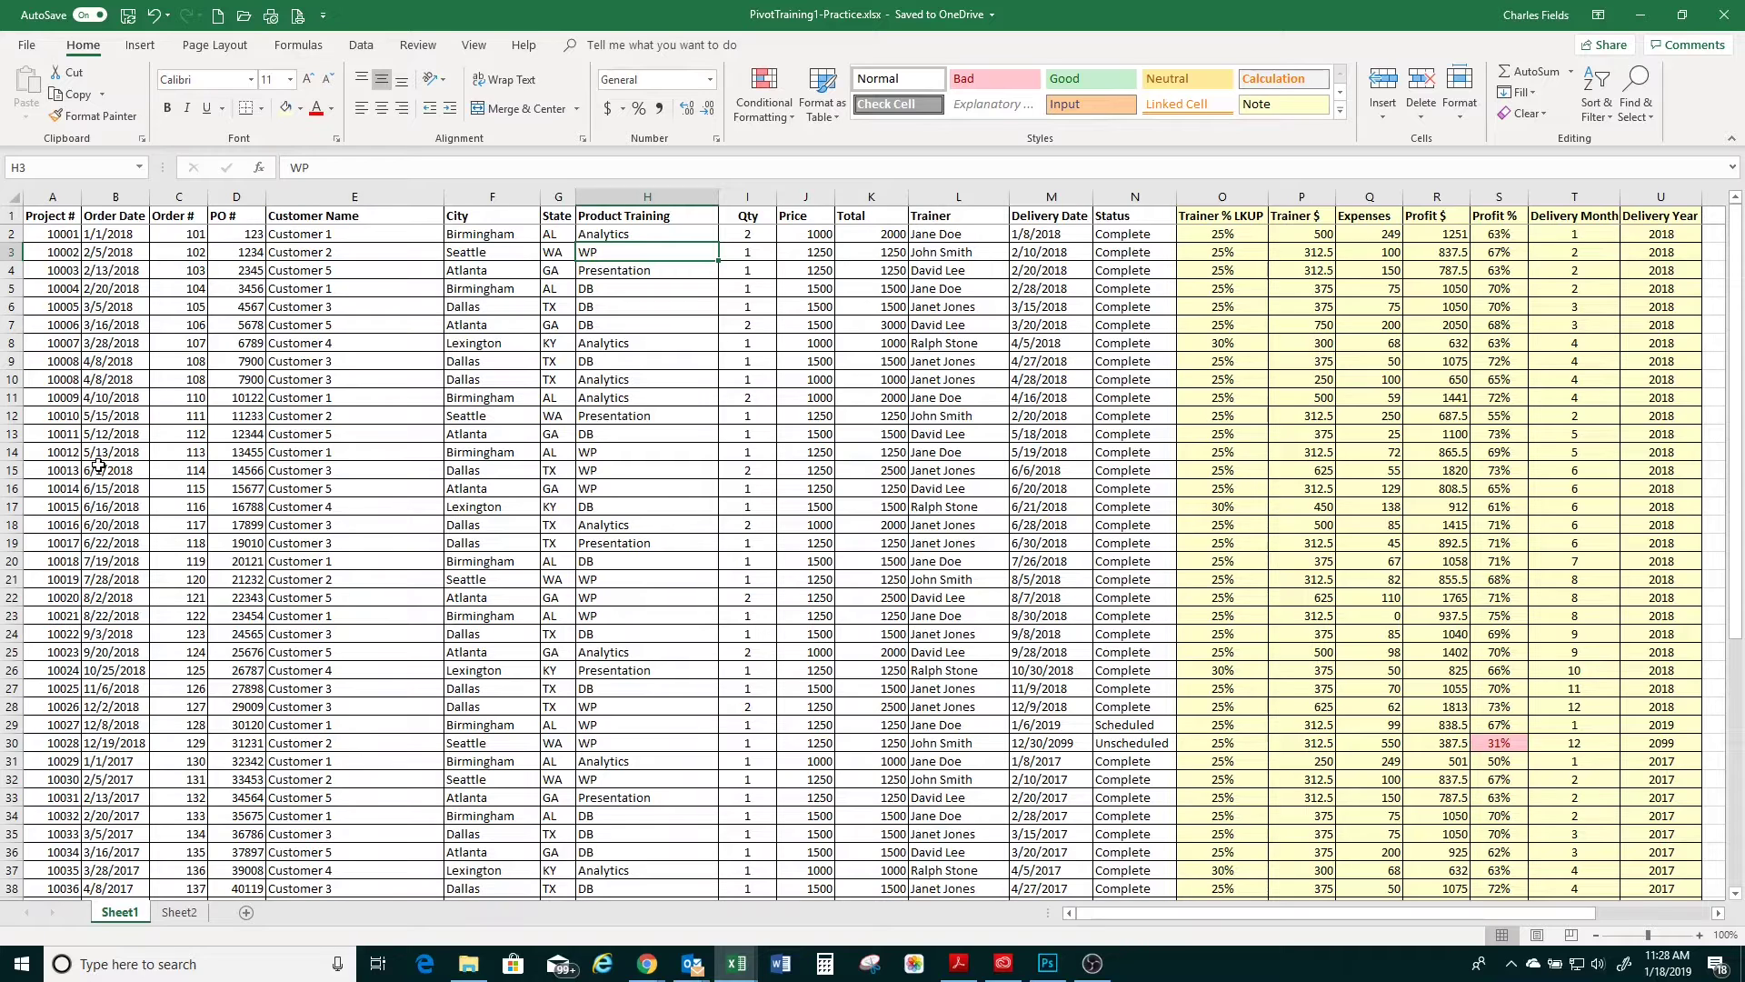
pyautogui.press('Down')
pyautogui.press('Down')
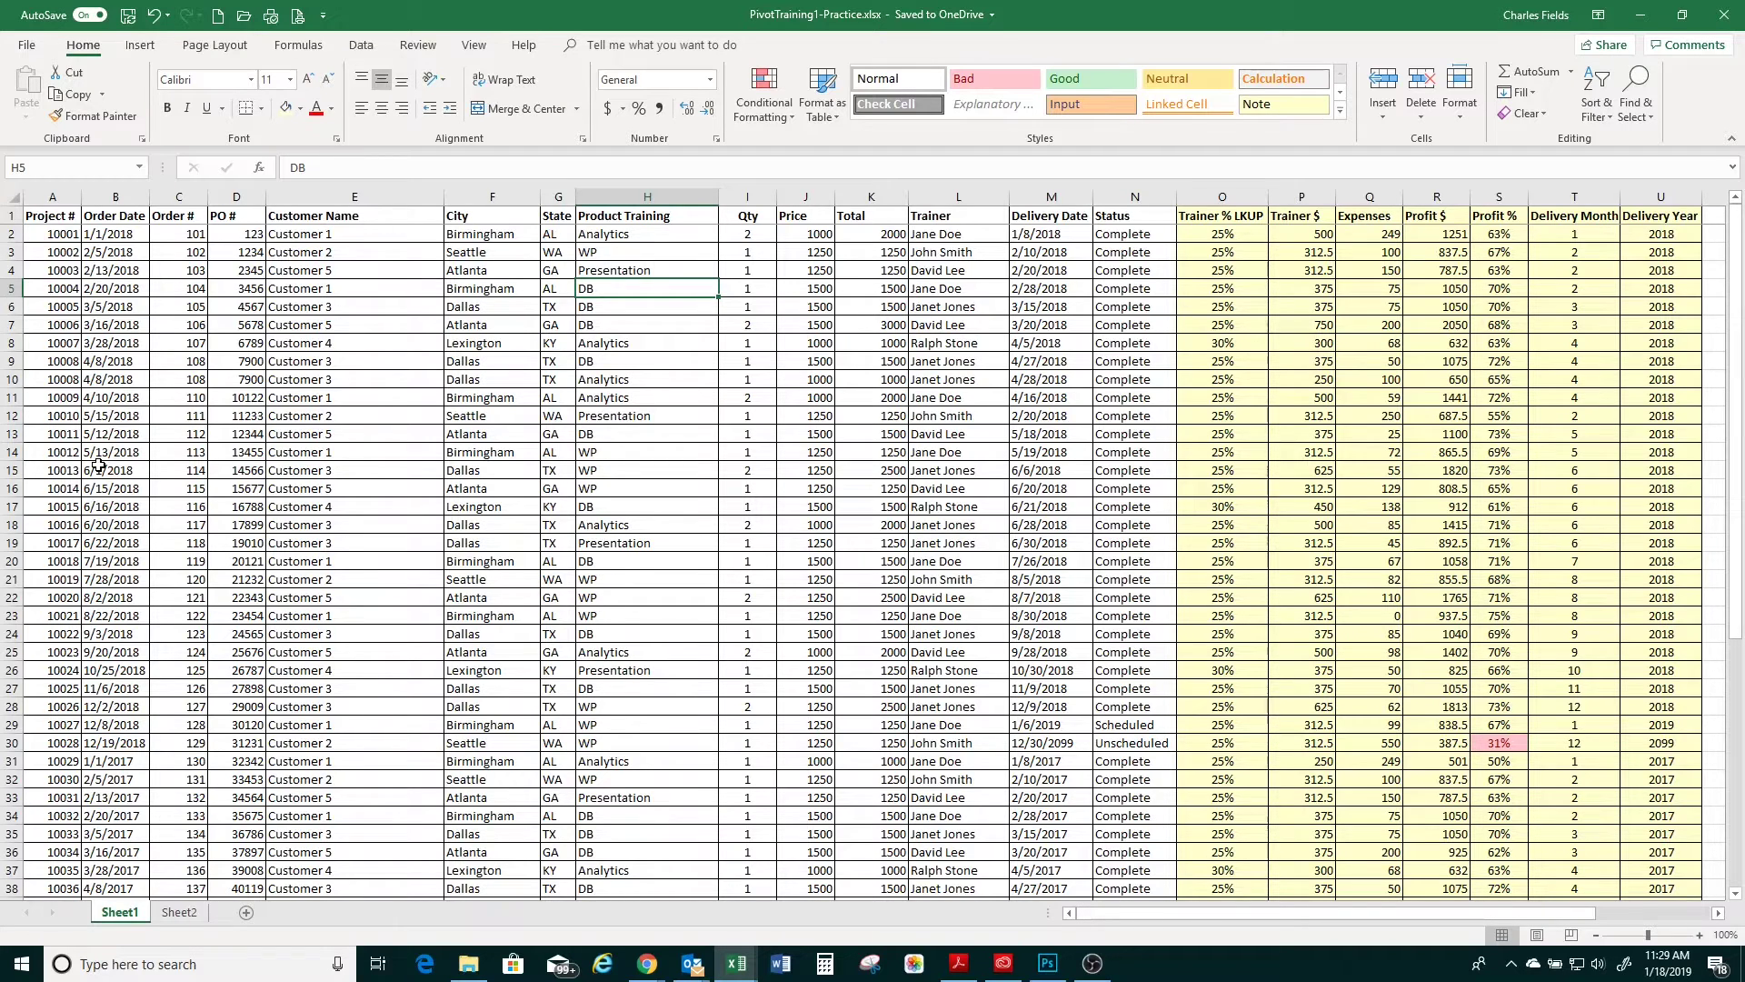
# Examine the first record's Qty, Price, Total and Trainer fields in row 2
pyautogui.hotkey('ctrl', 'Home')
pyautogui.press('Right')
pyautogui.press('Right')
pyautogui.press('Right')
pyautogui.press('Right')
pyautogui.press('Right')
pyautogui.press('Right')
pyautogui.press('Right')
pyautogui.press('Right')
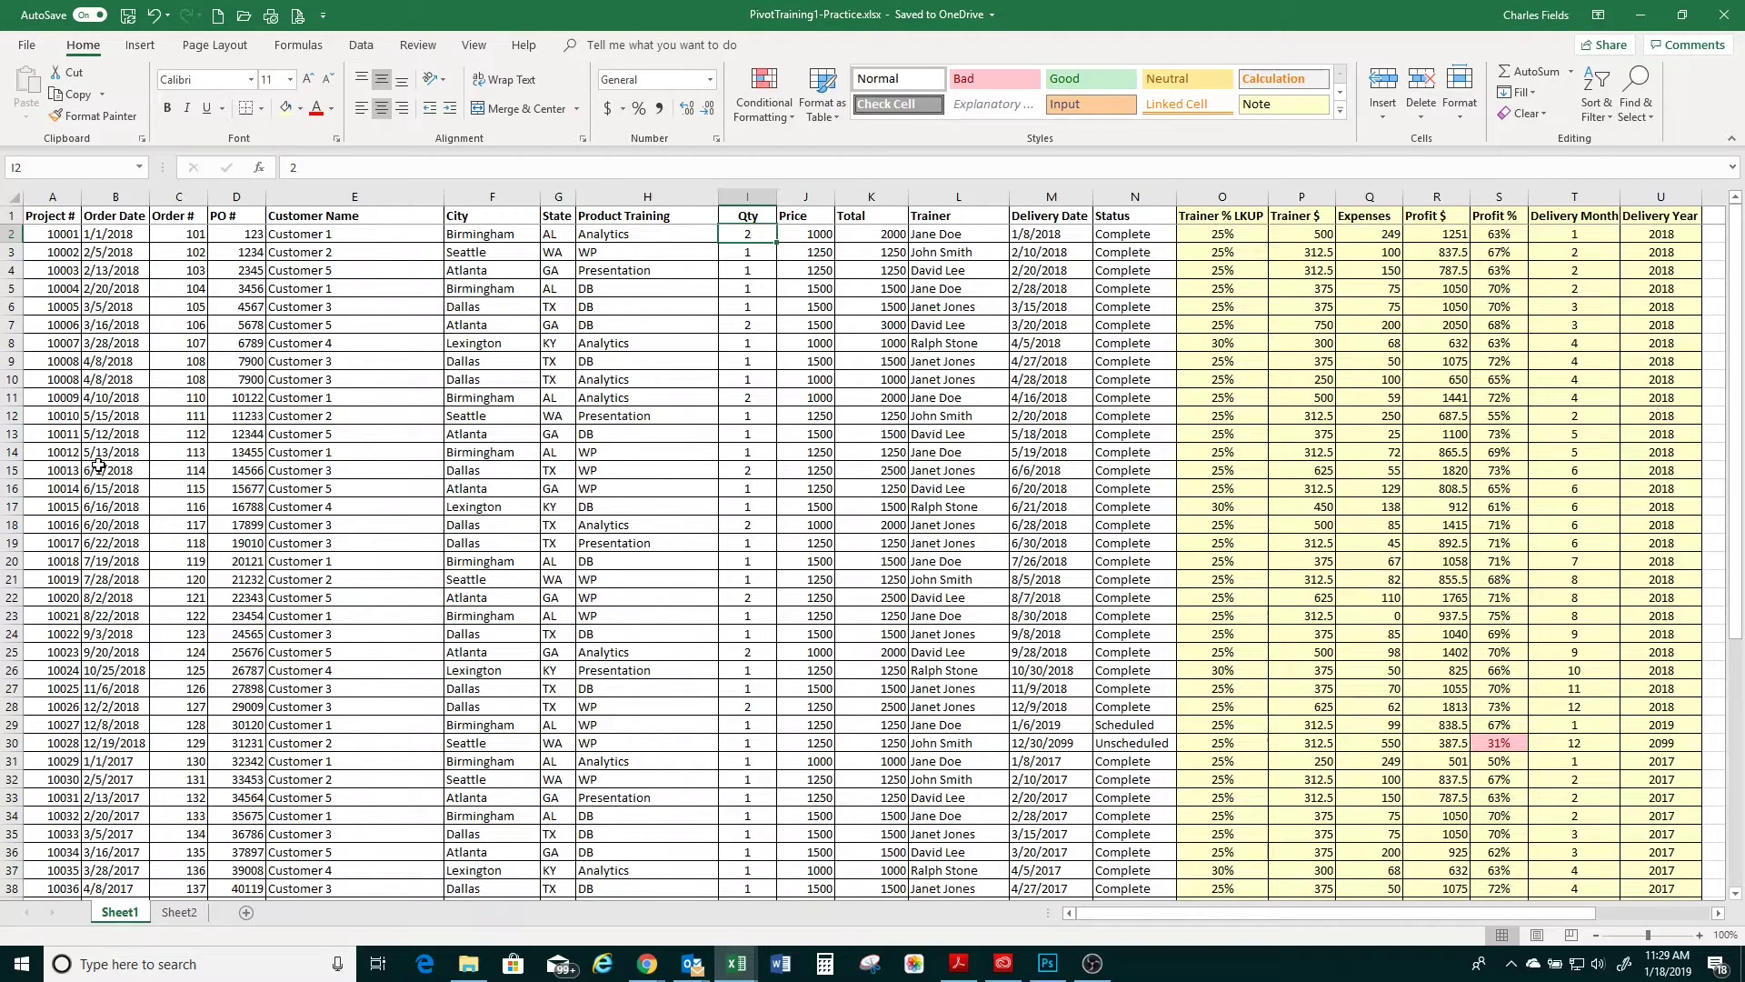
pyautogui.press('Left')
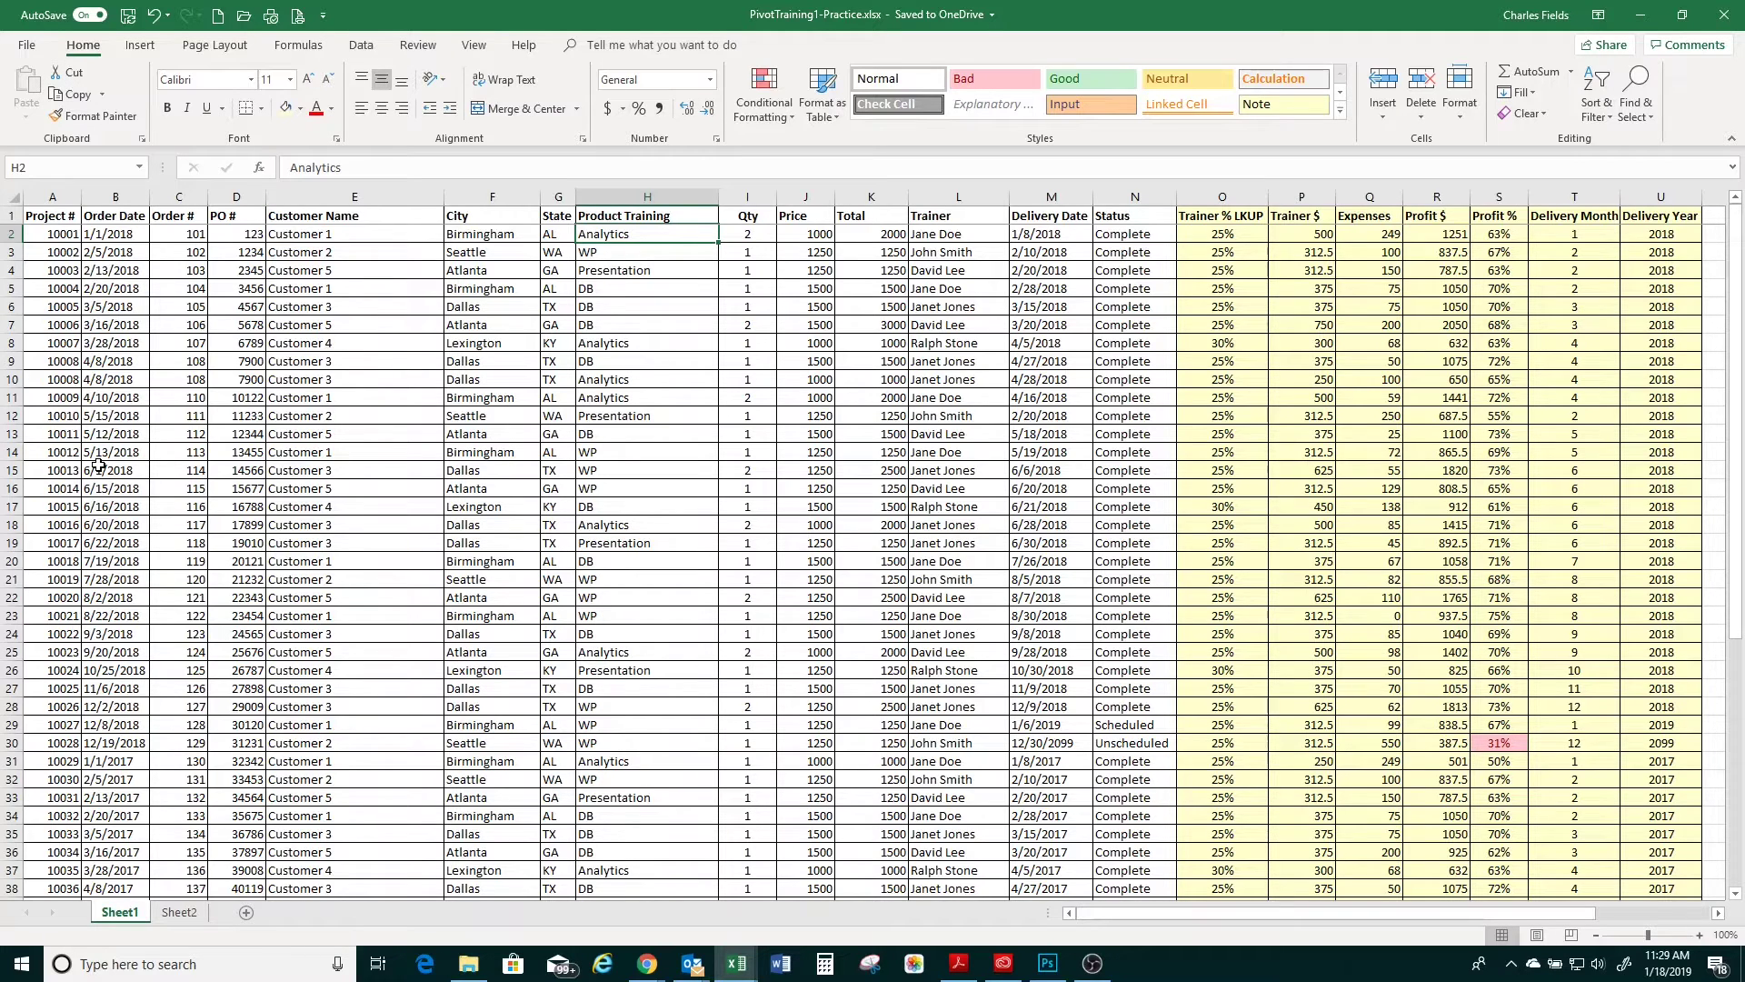
pyautogui.press('Right')
pyautogui.press('Right')
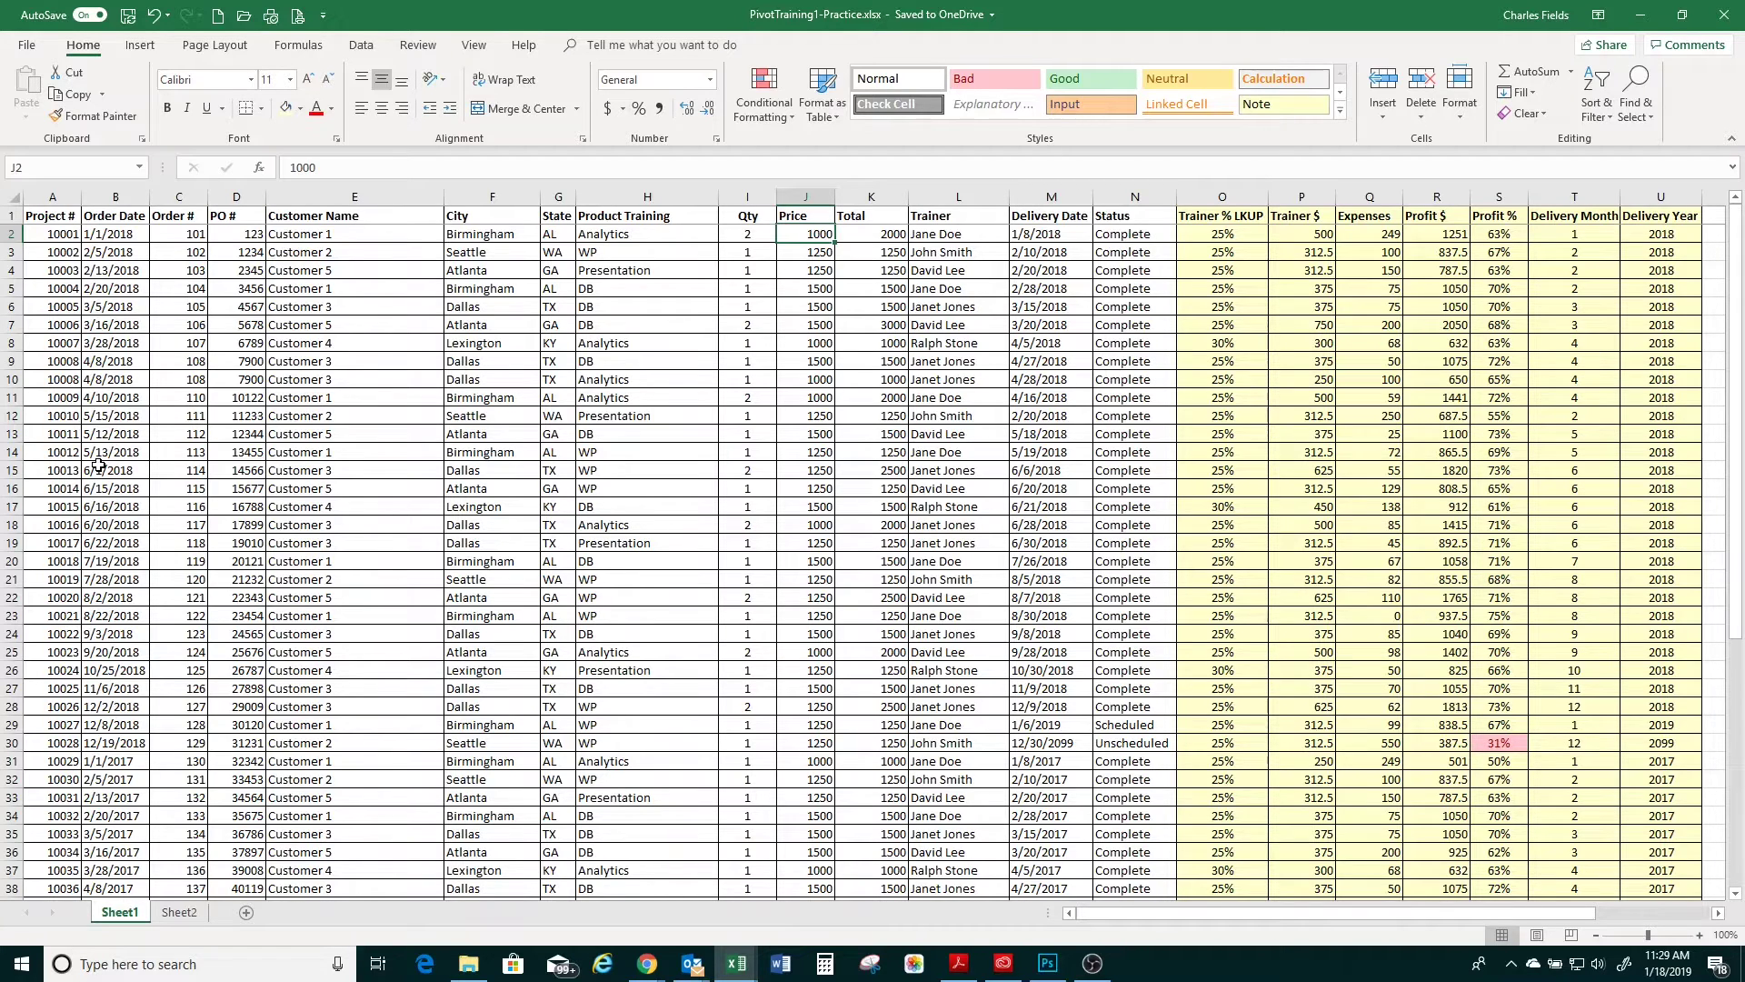
pyautogui.press('Left')
pyautogui.press('Right')
pyautogui.press('Right')
pyautogui.press('Right')
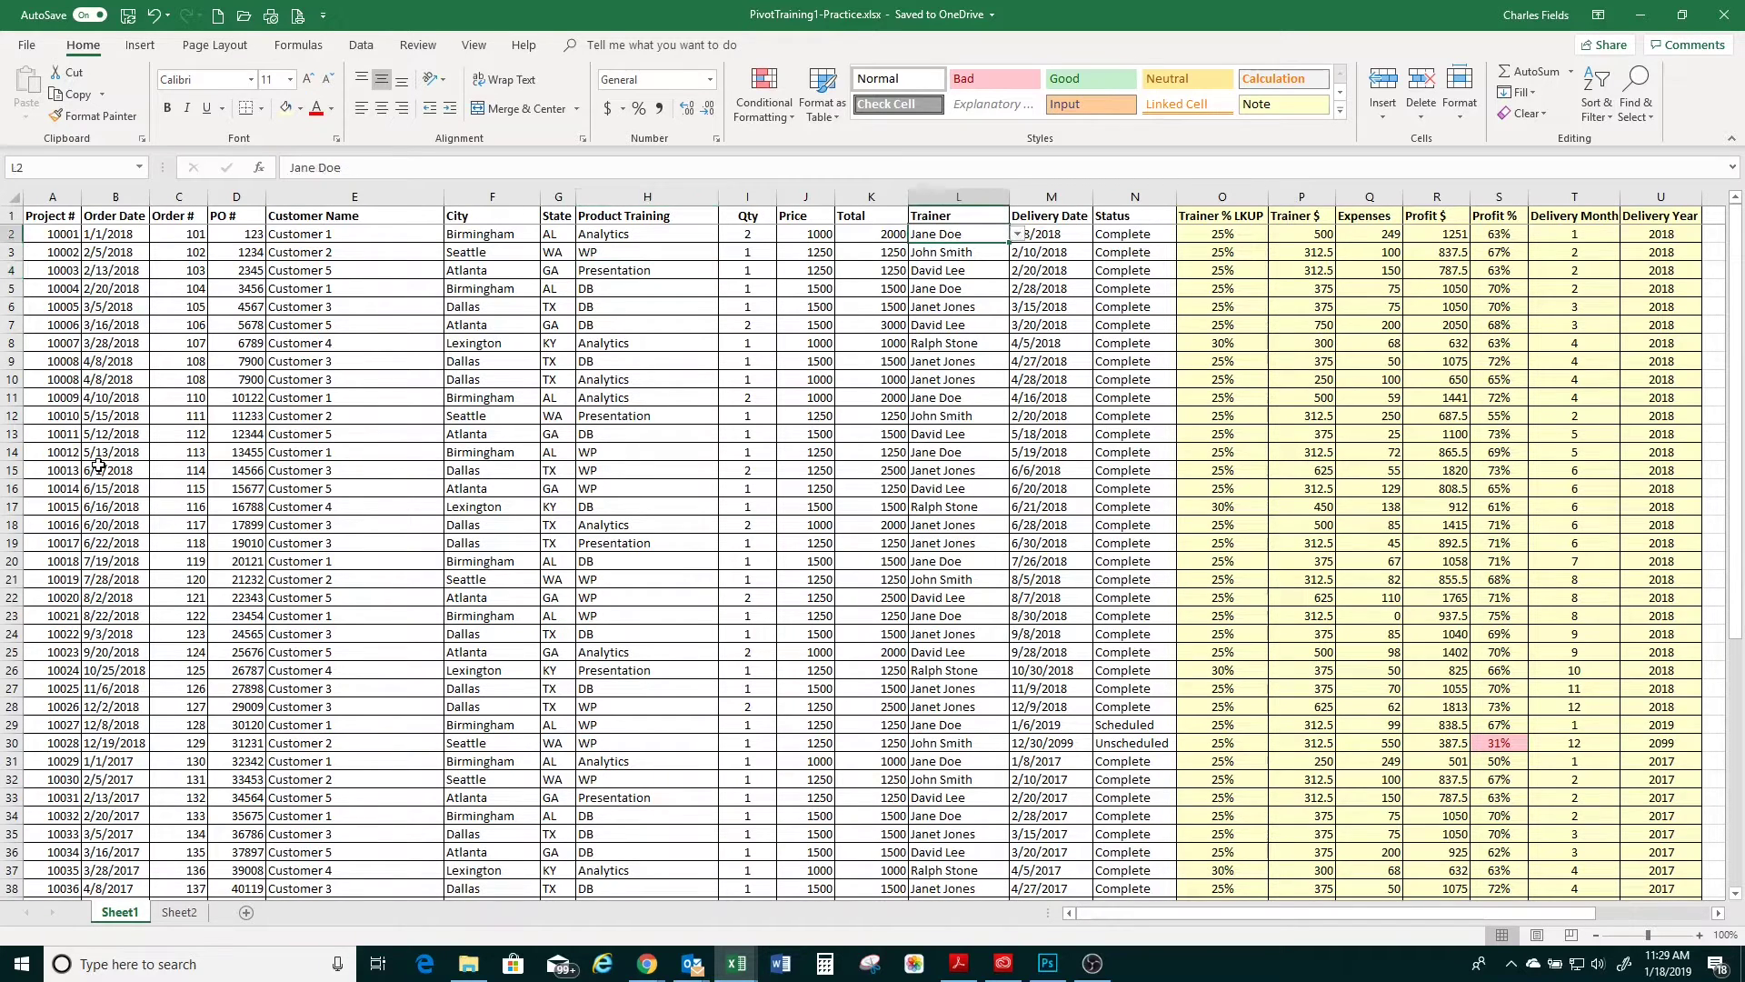
# Examine the first record's Delivery Date and Status fields in row 2
pyautogui.press('Right')
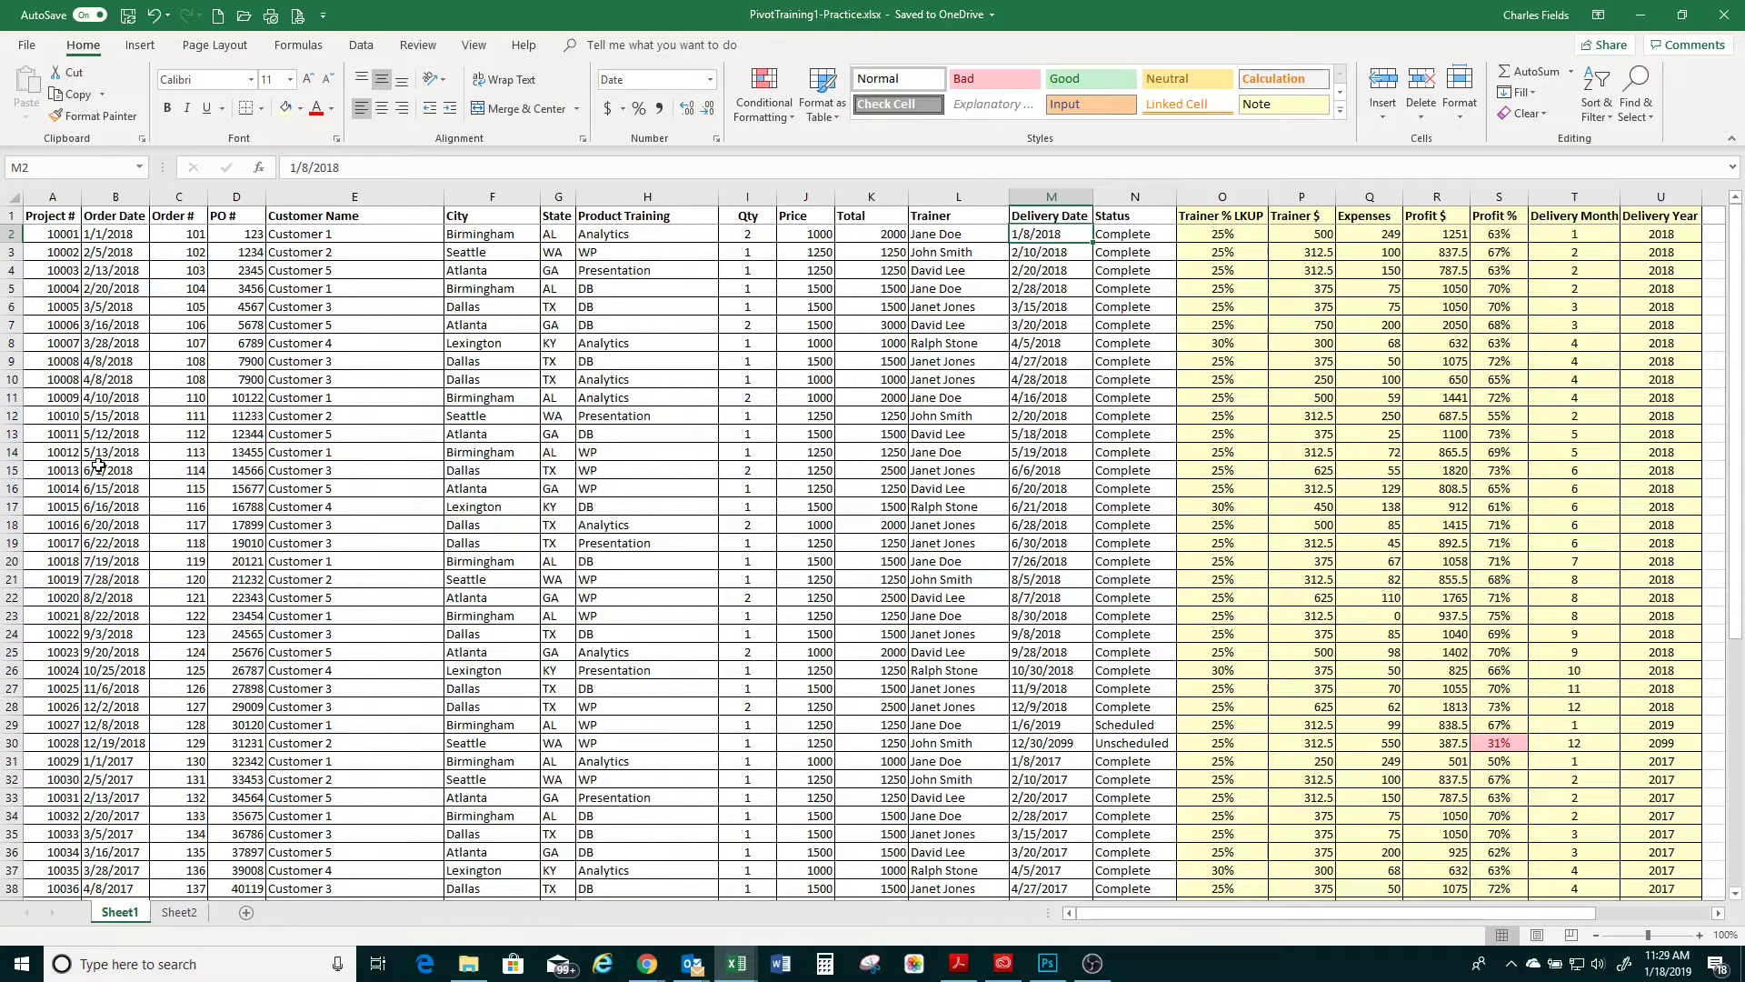
pyautogui.press('Right')
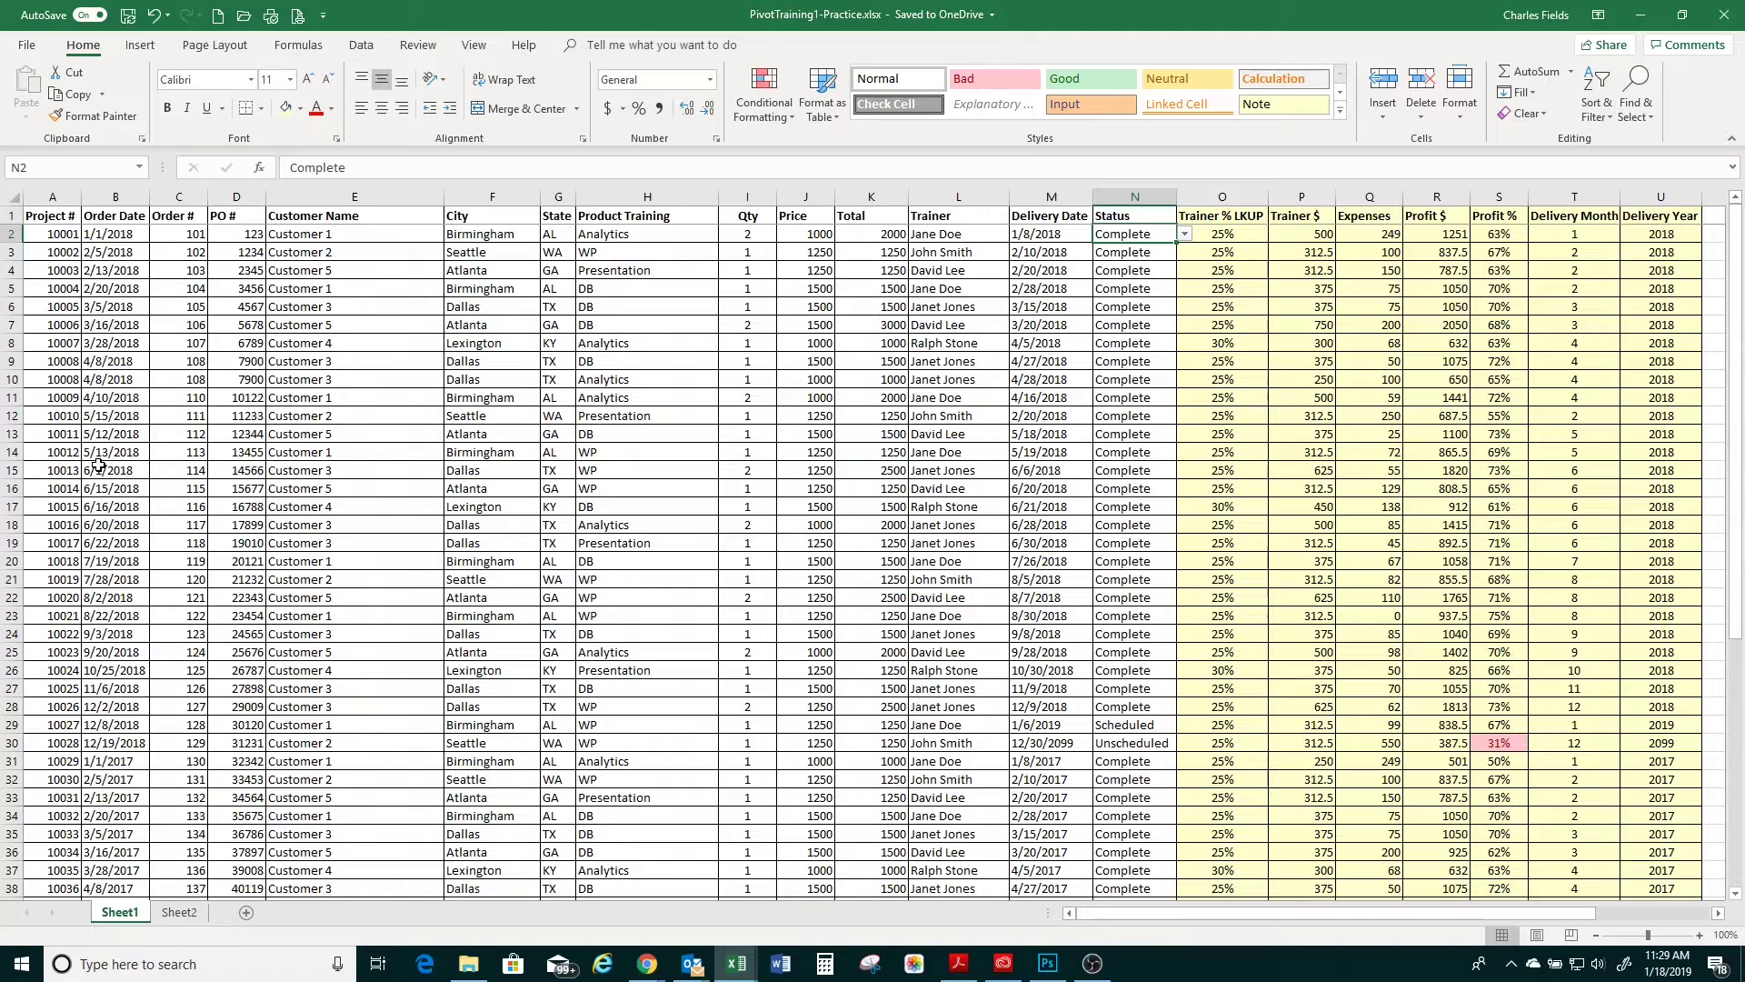
pyautogui.press('Left')
pyautogui.press('Left')
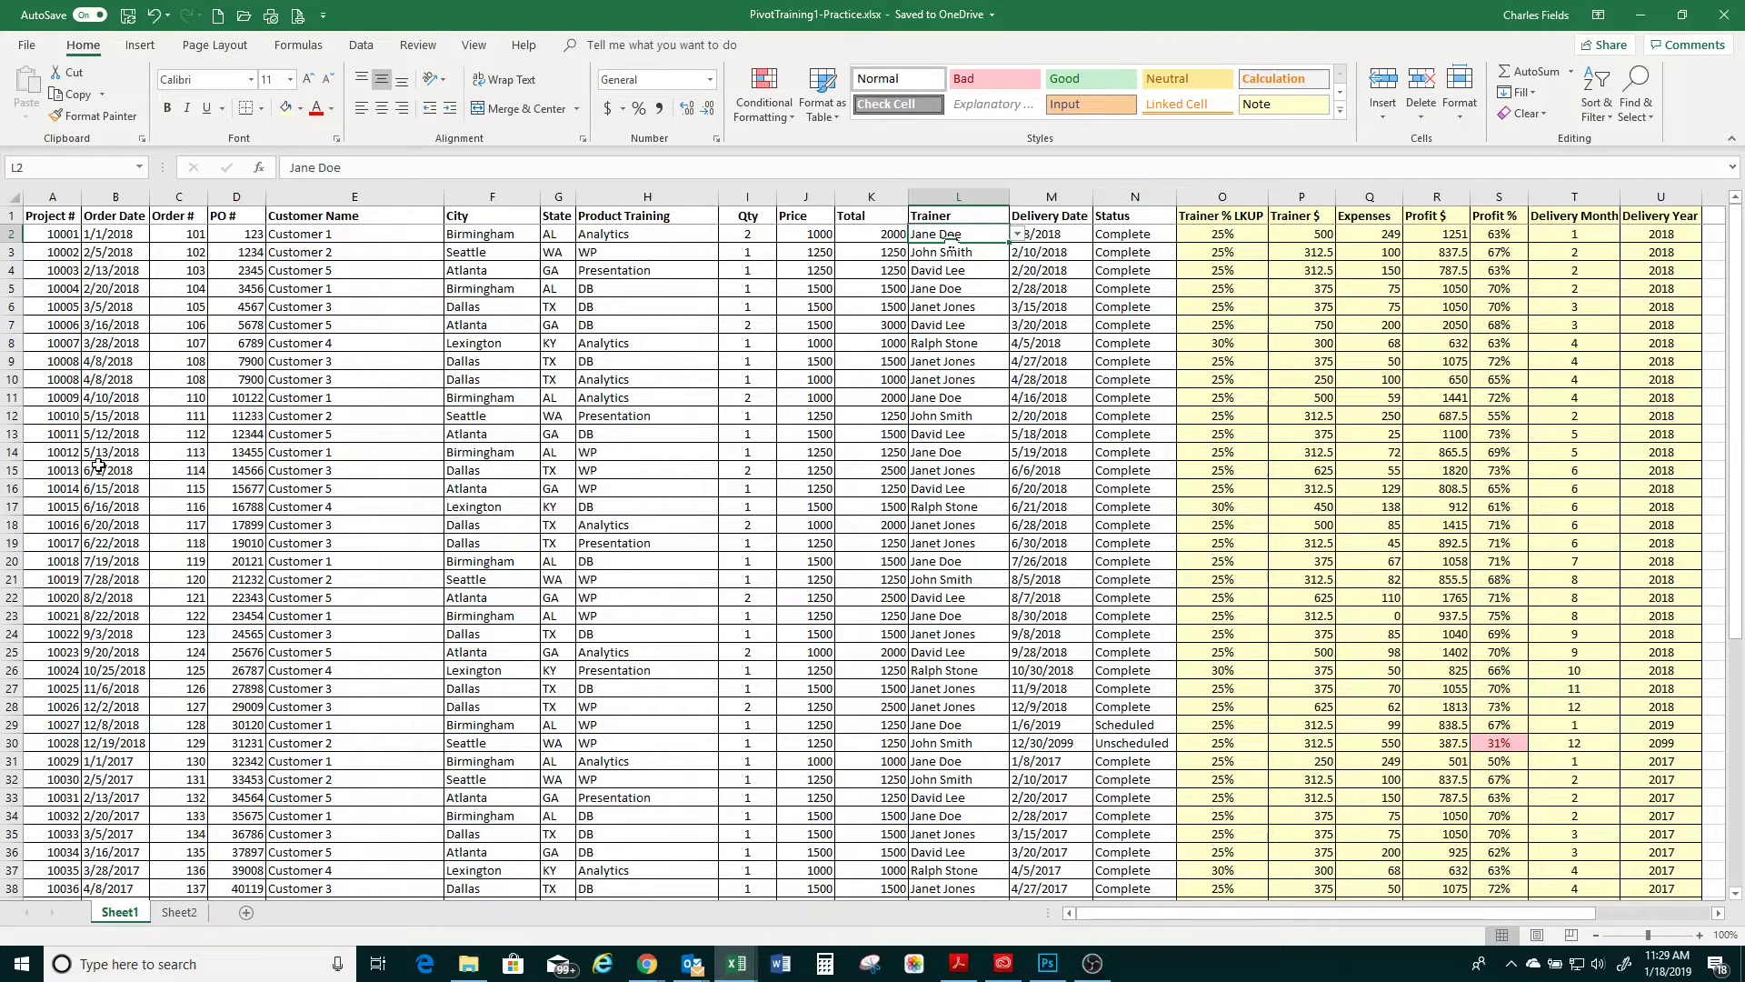
pyautogui.press('Right')
pyautogui.press('Right')
# View the available choices in the Trainer cell L2 and the Status cell N2, leaving both selections as they are
pyautogui.click(946, 236)
pyautogui.click(1018, 236)
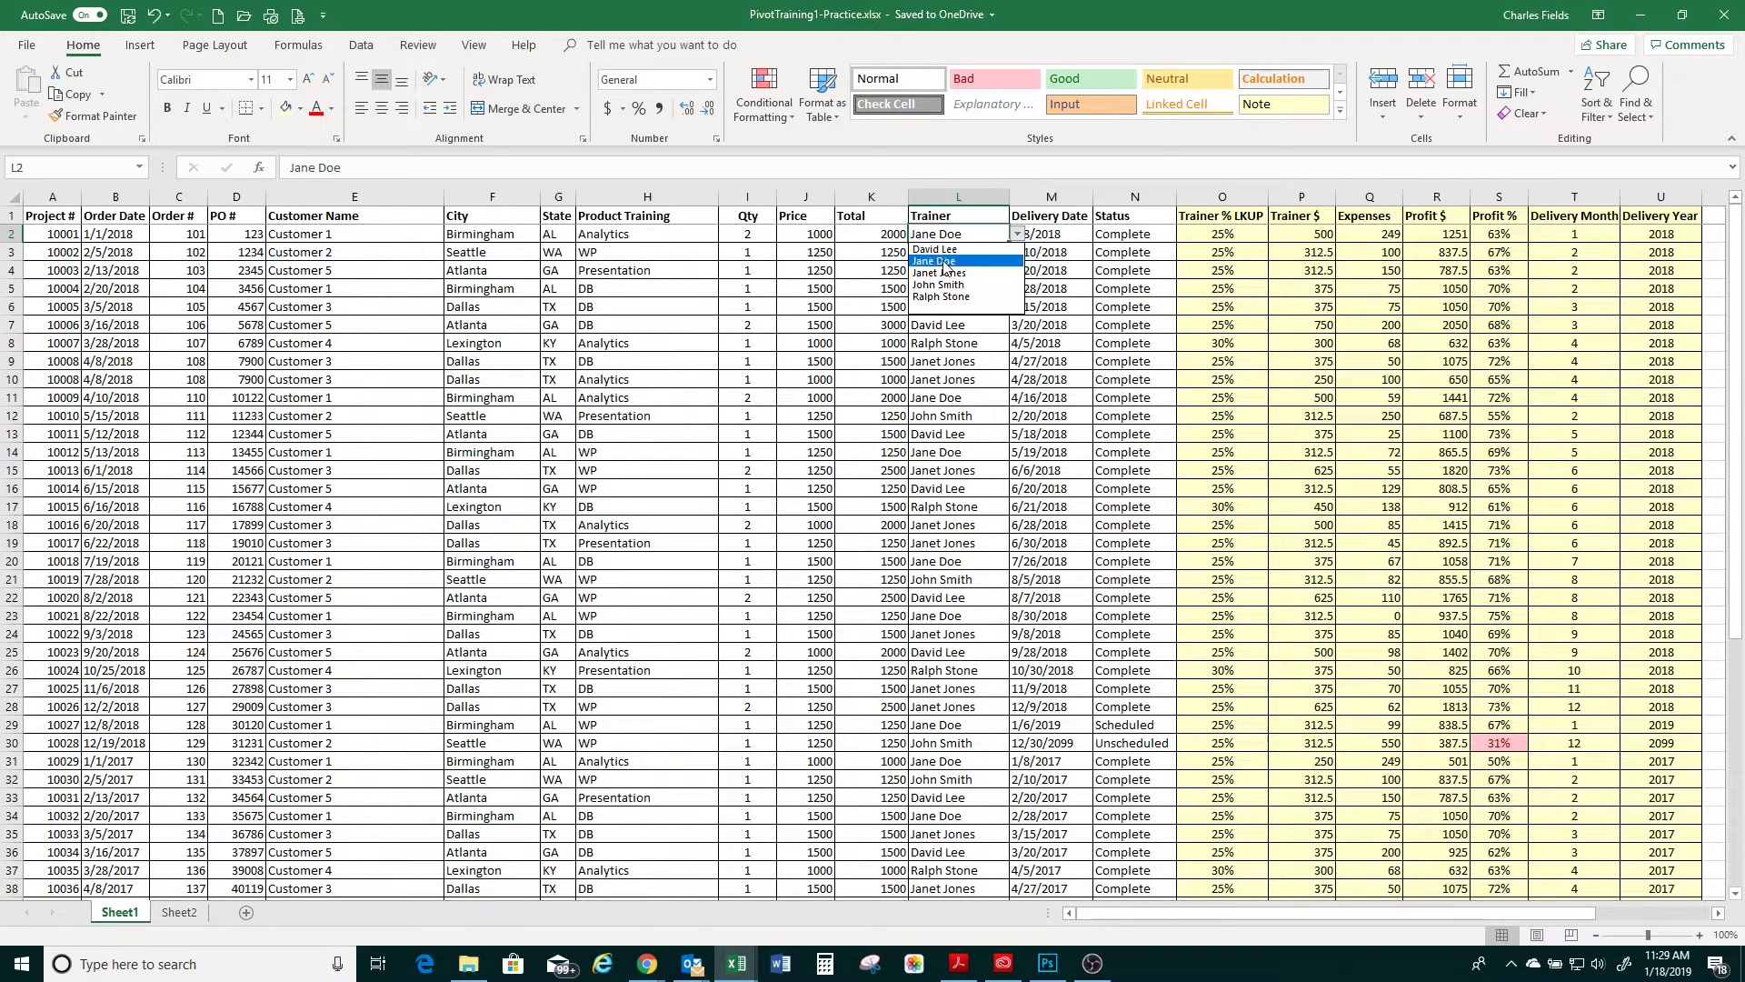
pyautogui.click(1141, 241)
pyautogui.click(1141, 241)
pyautogui.click(1185, 235)
pyautogui.click(1185, 236)
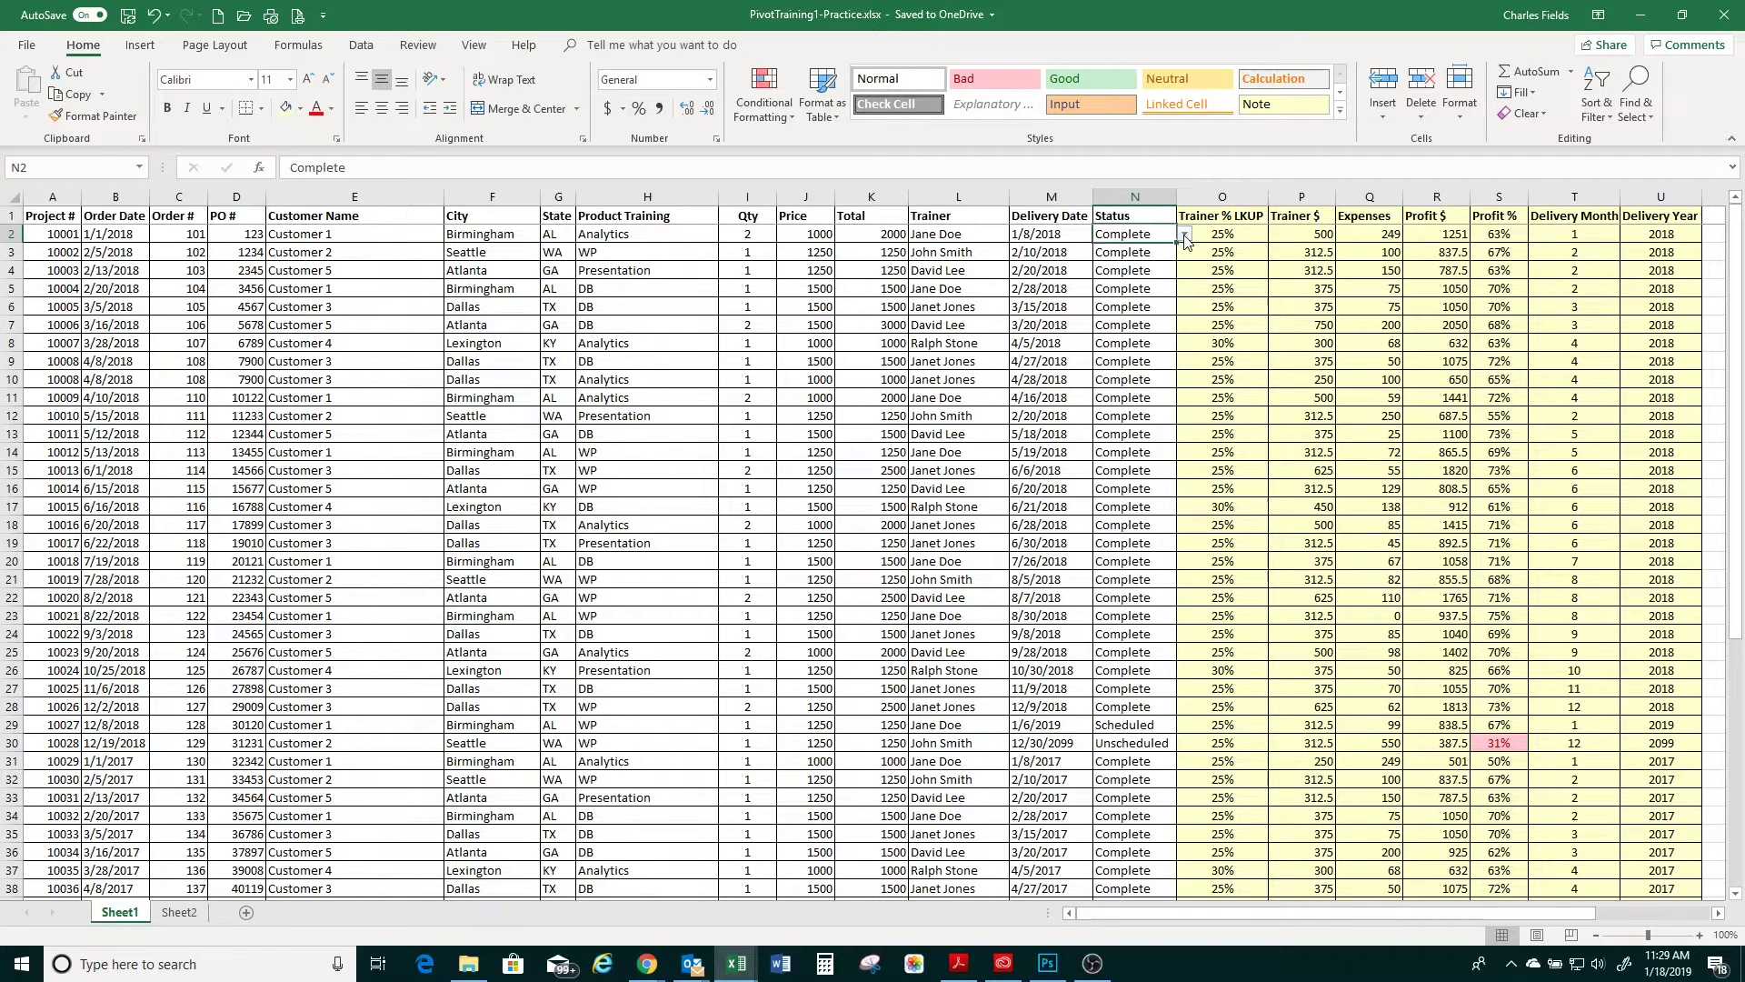
# Examine the trainer percentage lookup table in Z1:AA6, including the percentage in AA2
pyautogui.moveTo(1094, 913); pyautogui.dragTo(1120, 916)
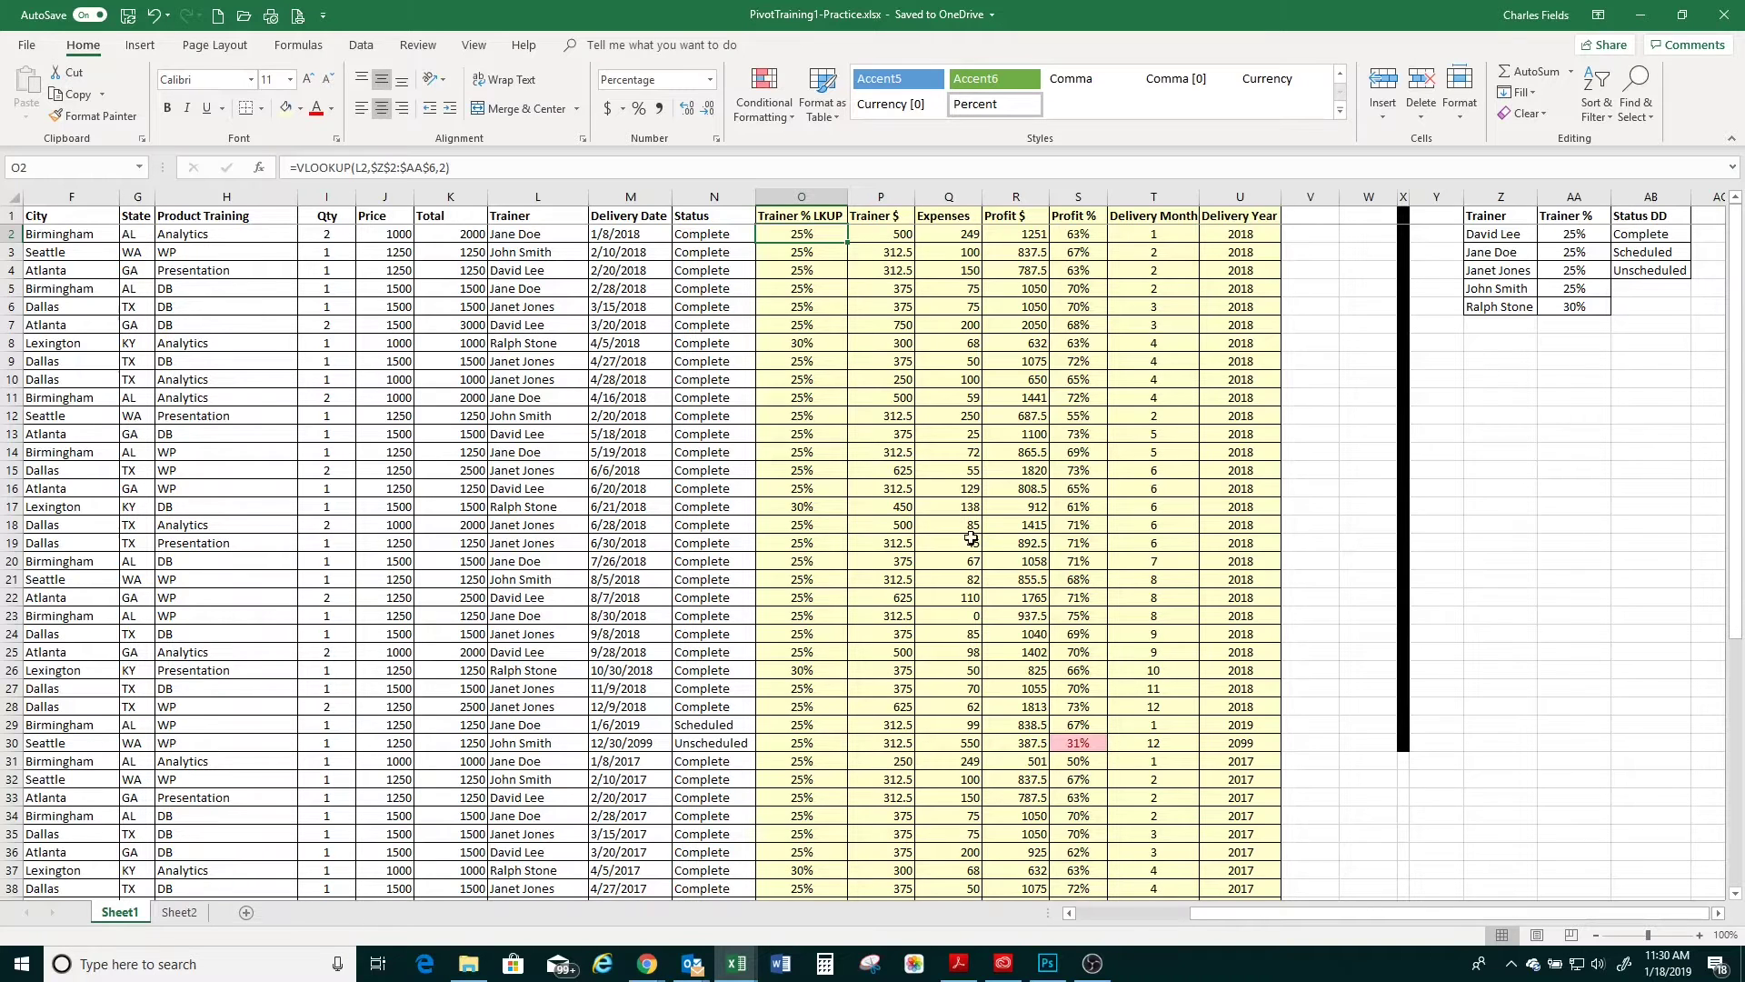
pyautogui.moveTo(1496, 218); pyautogui.dragTo(1573, 307)
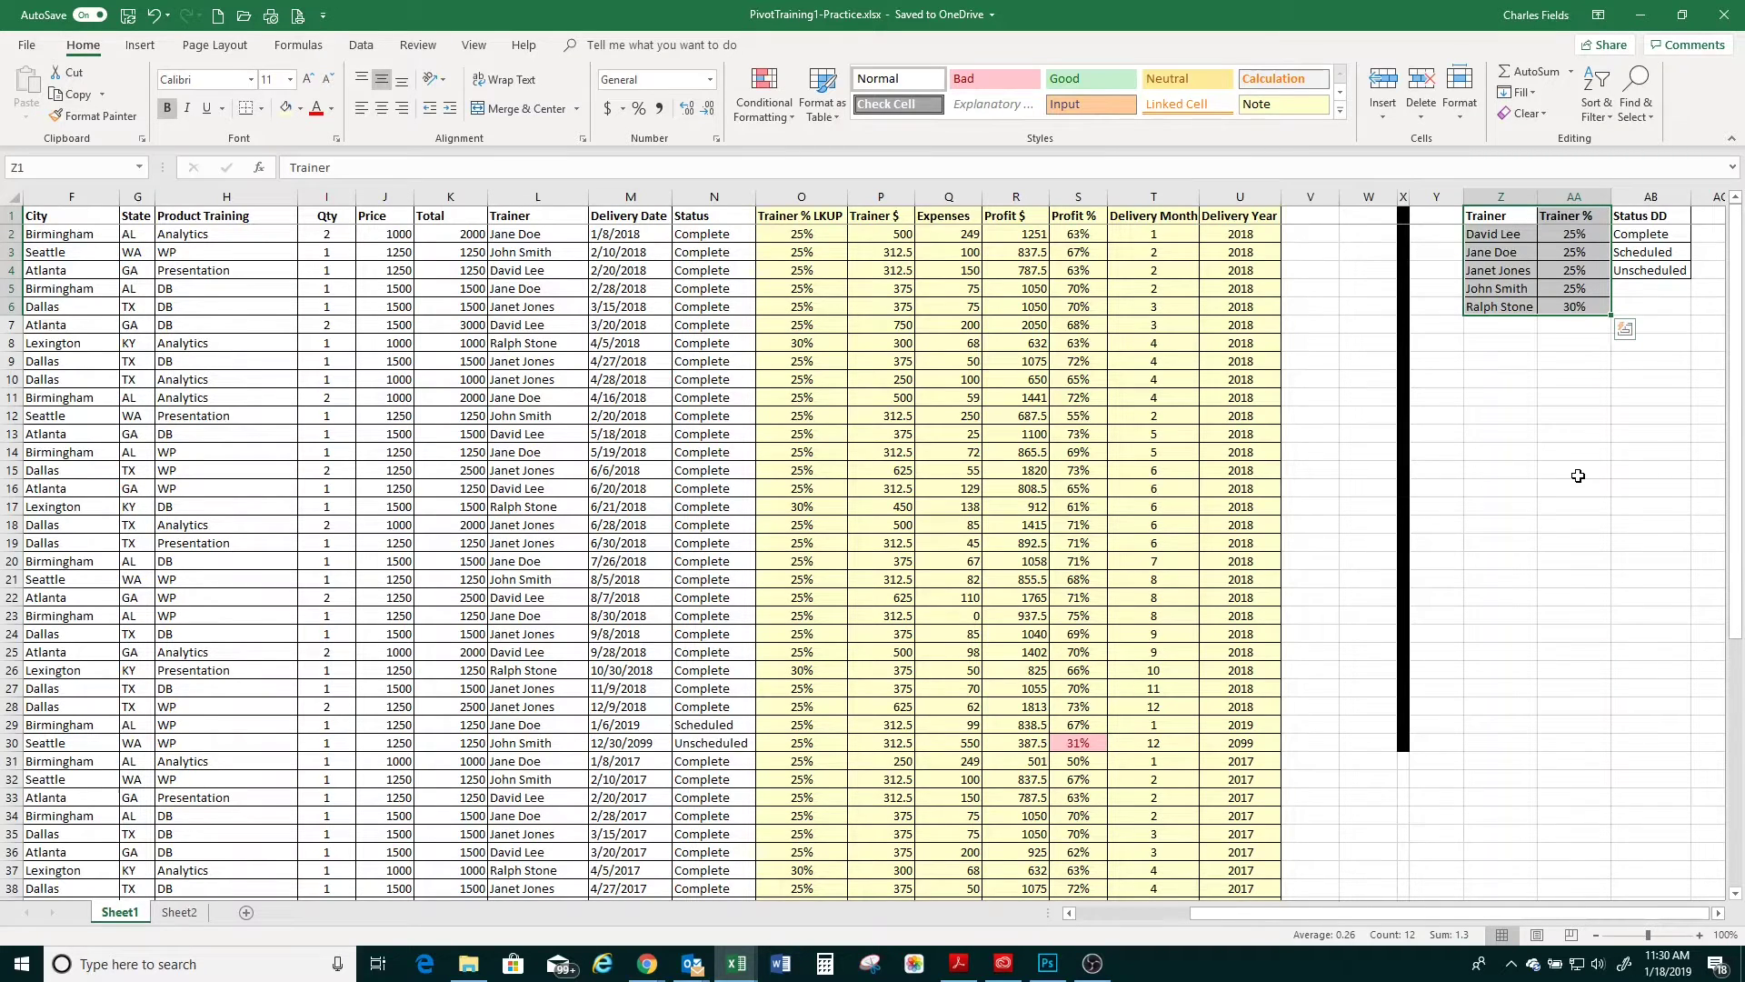
pyautogui.click(1579, 476)
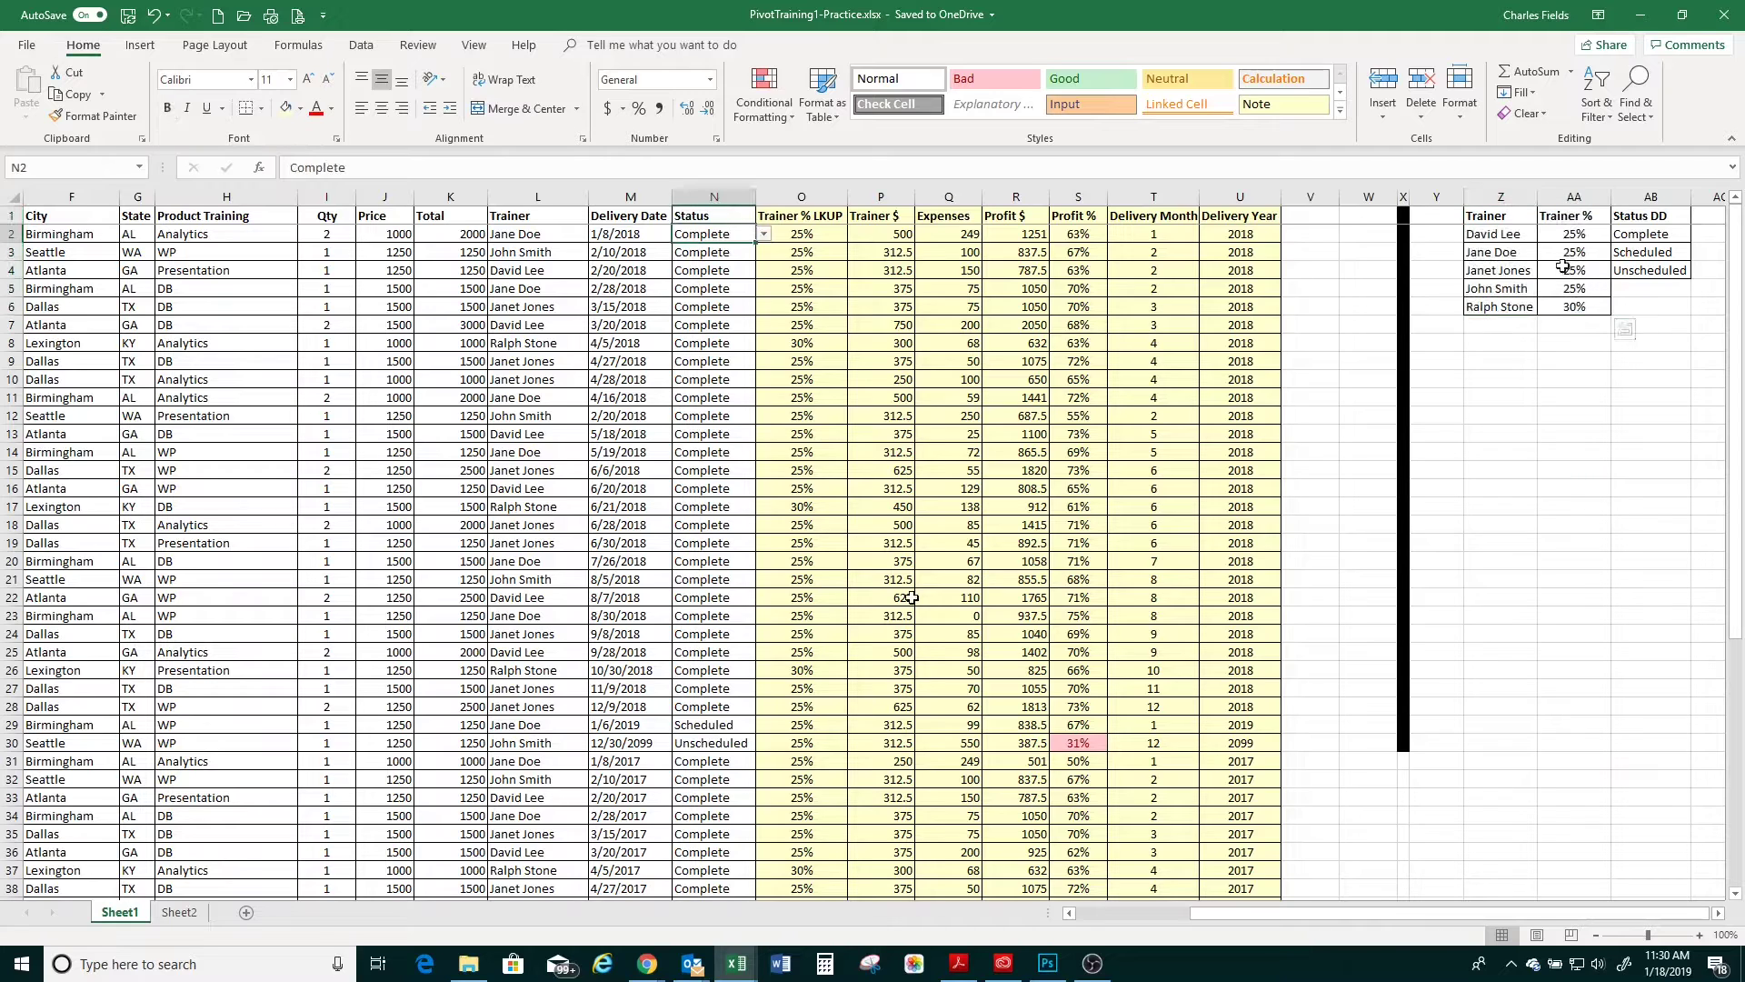
pyautogui.click(1555, 233)
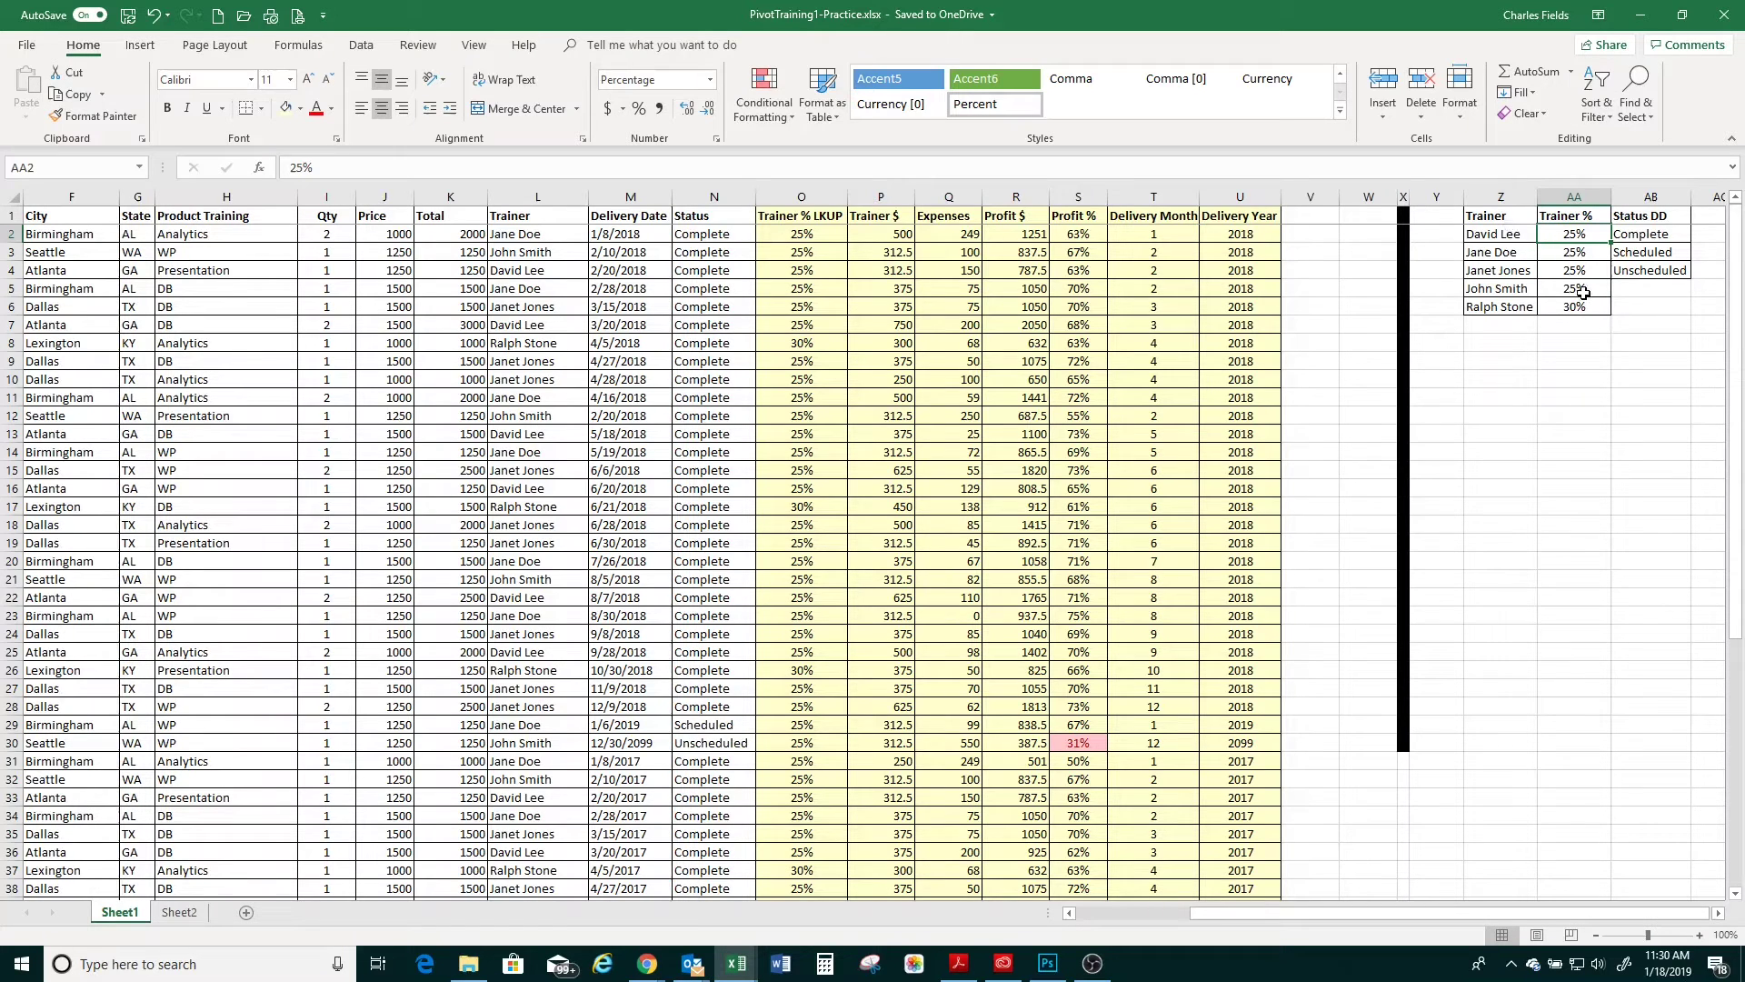
# Fill the VLOOKUP formula from O2 down the Trainer % LKUP column, and check the formulas in O26 and O21
pyautogui.click(808, 235)
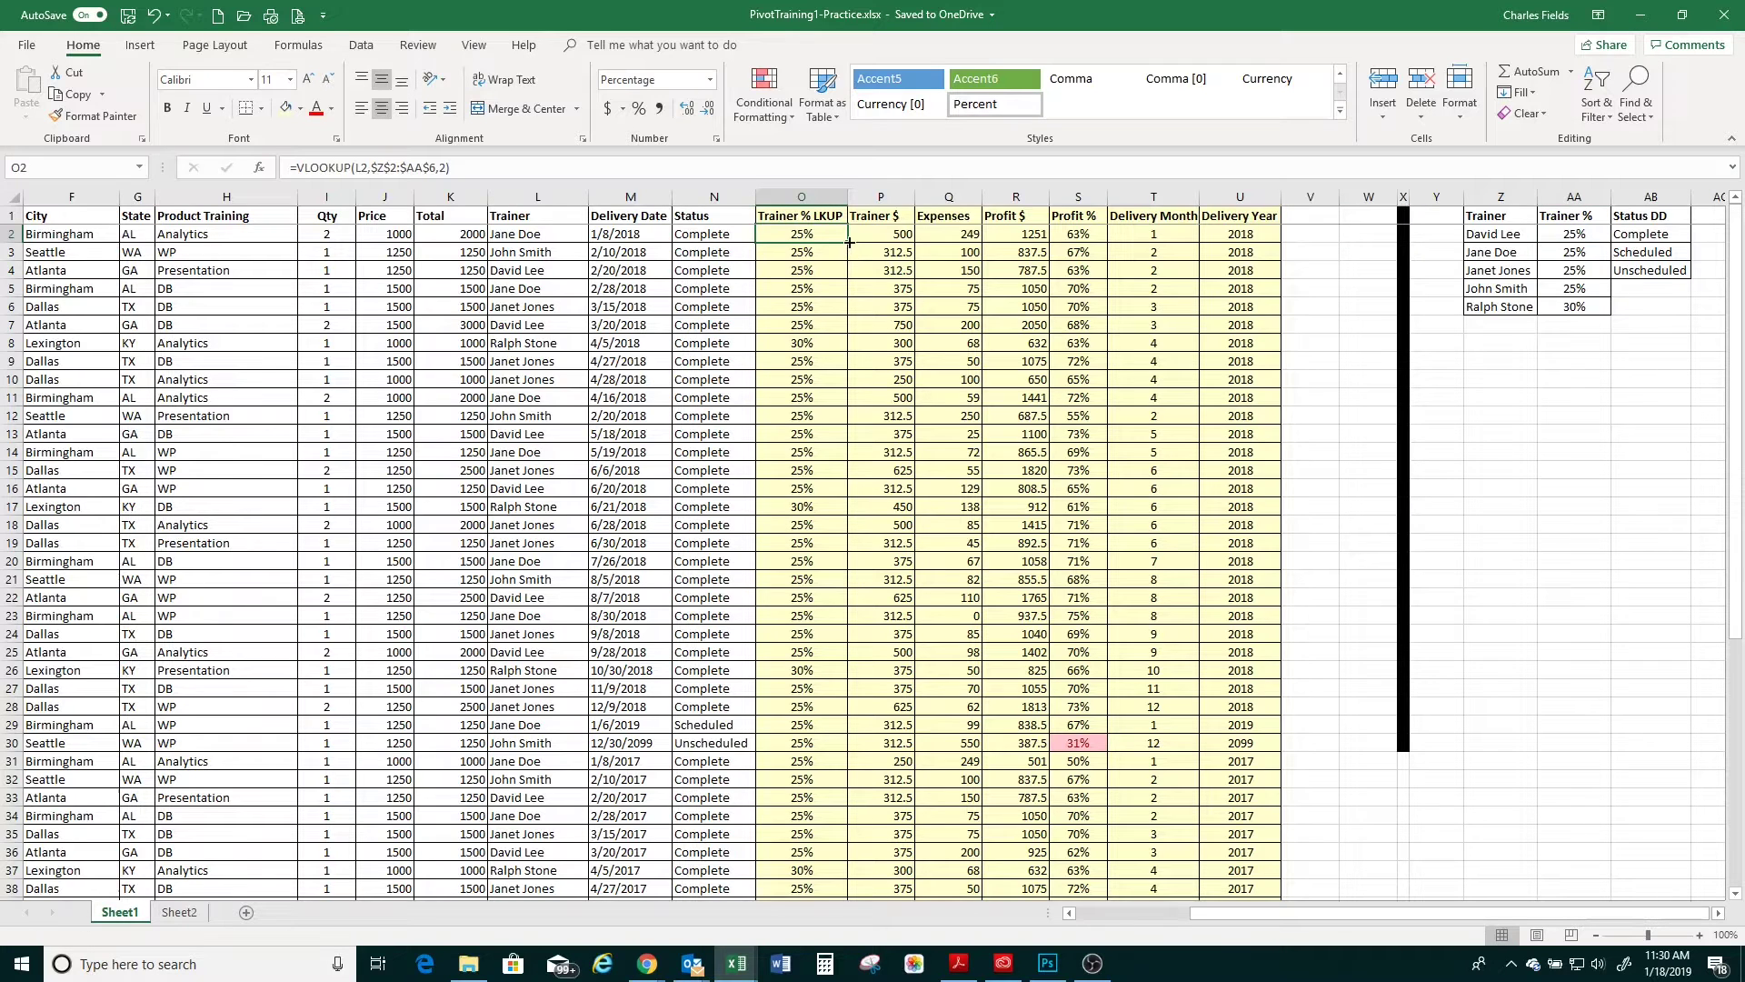
pyautogui.doubleClick(846, 243)
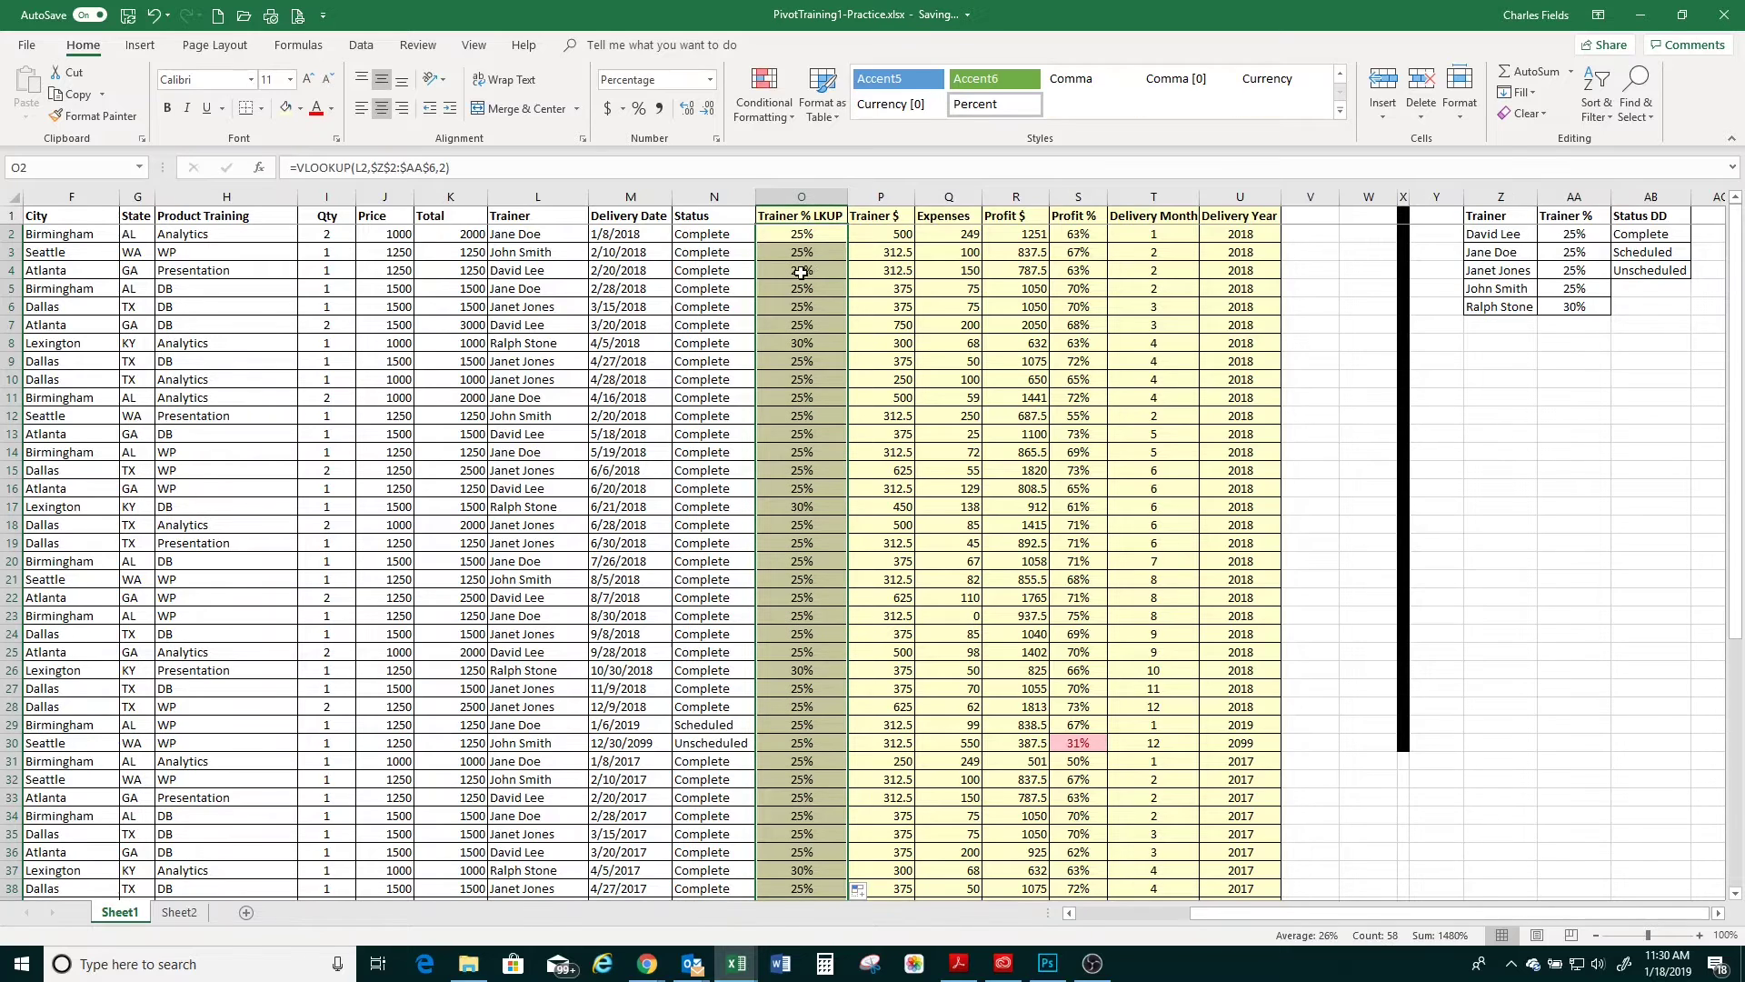
pyautogui.scroll(-2, 800, 342)
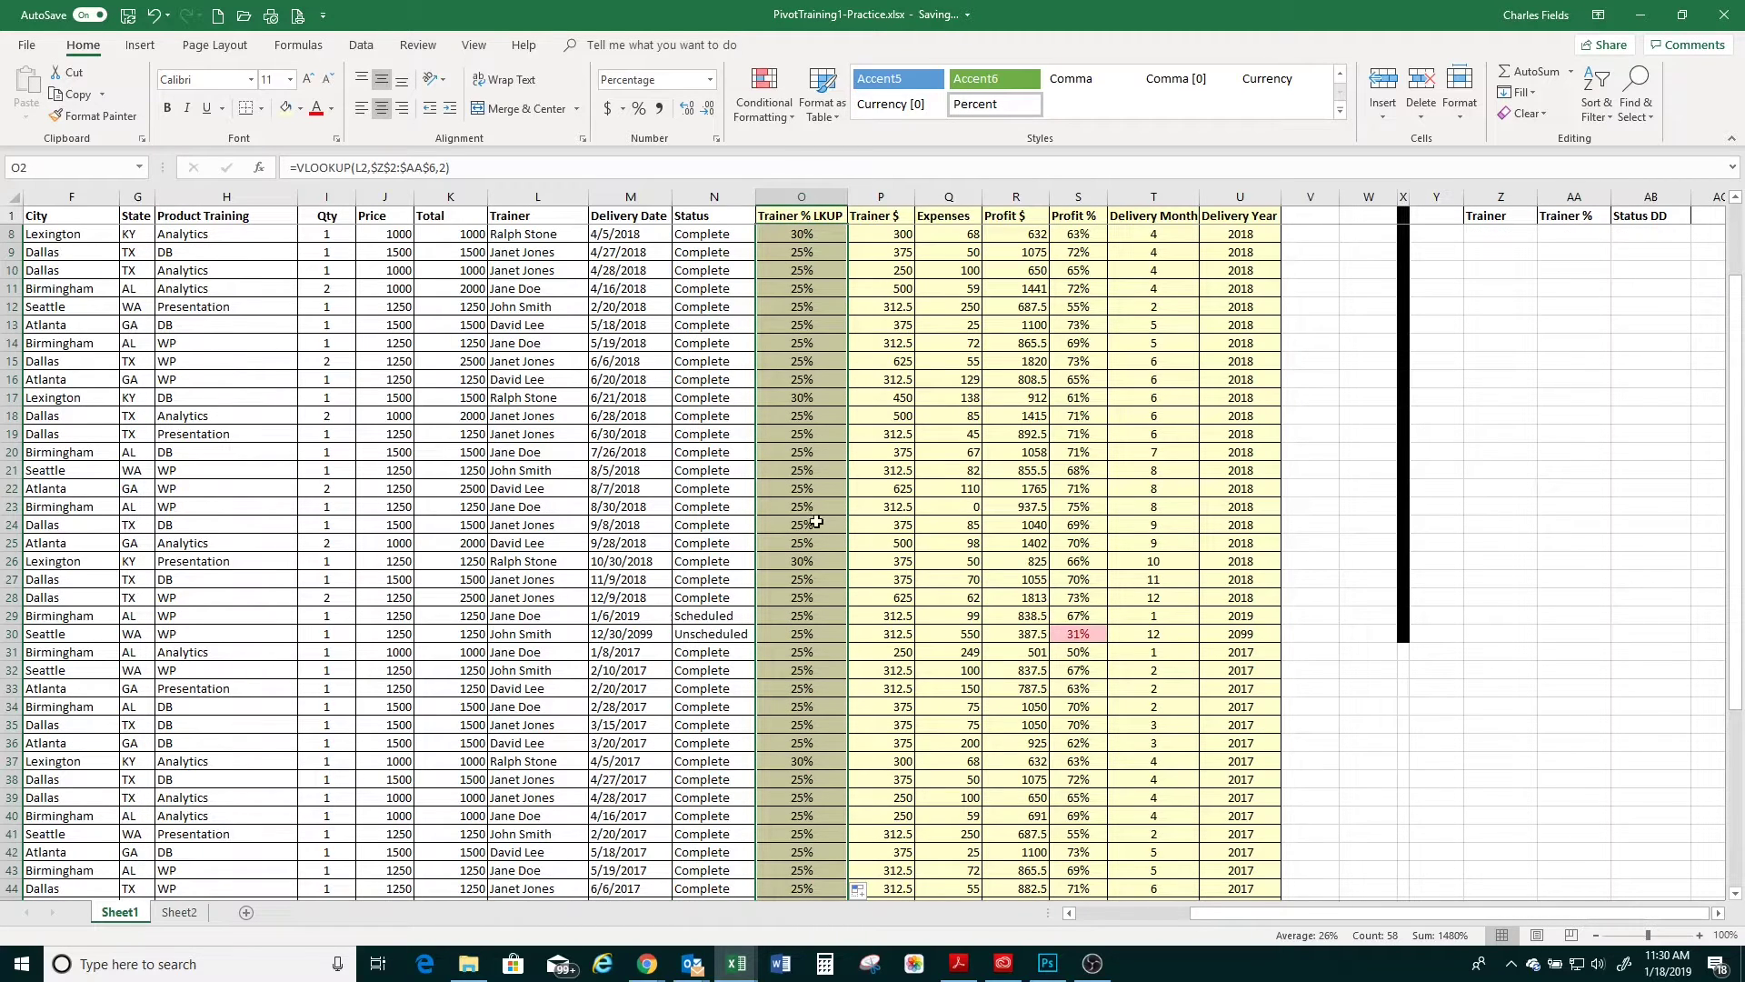
pyautogui.click(569, 560)
pyautogui.click(798, 568)
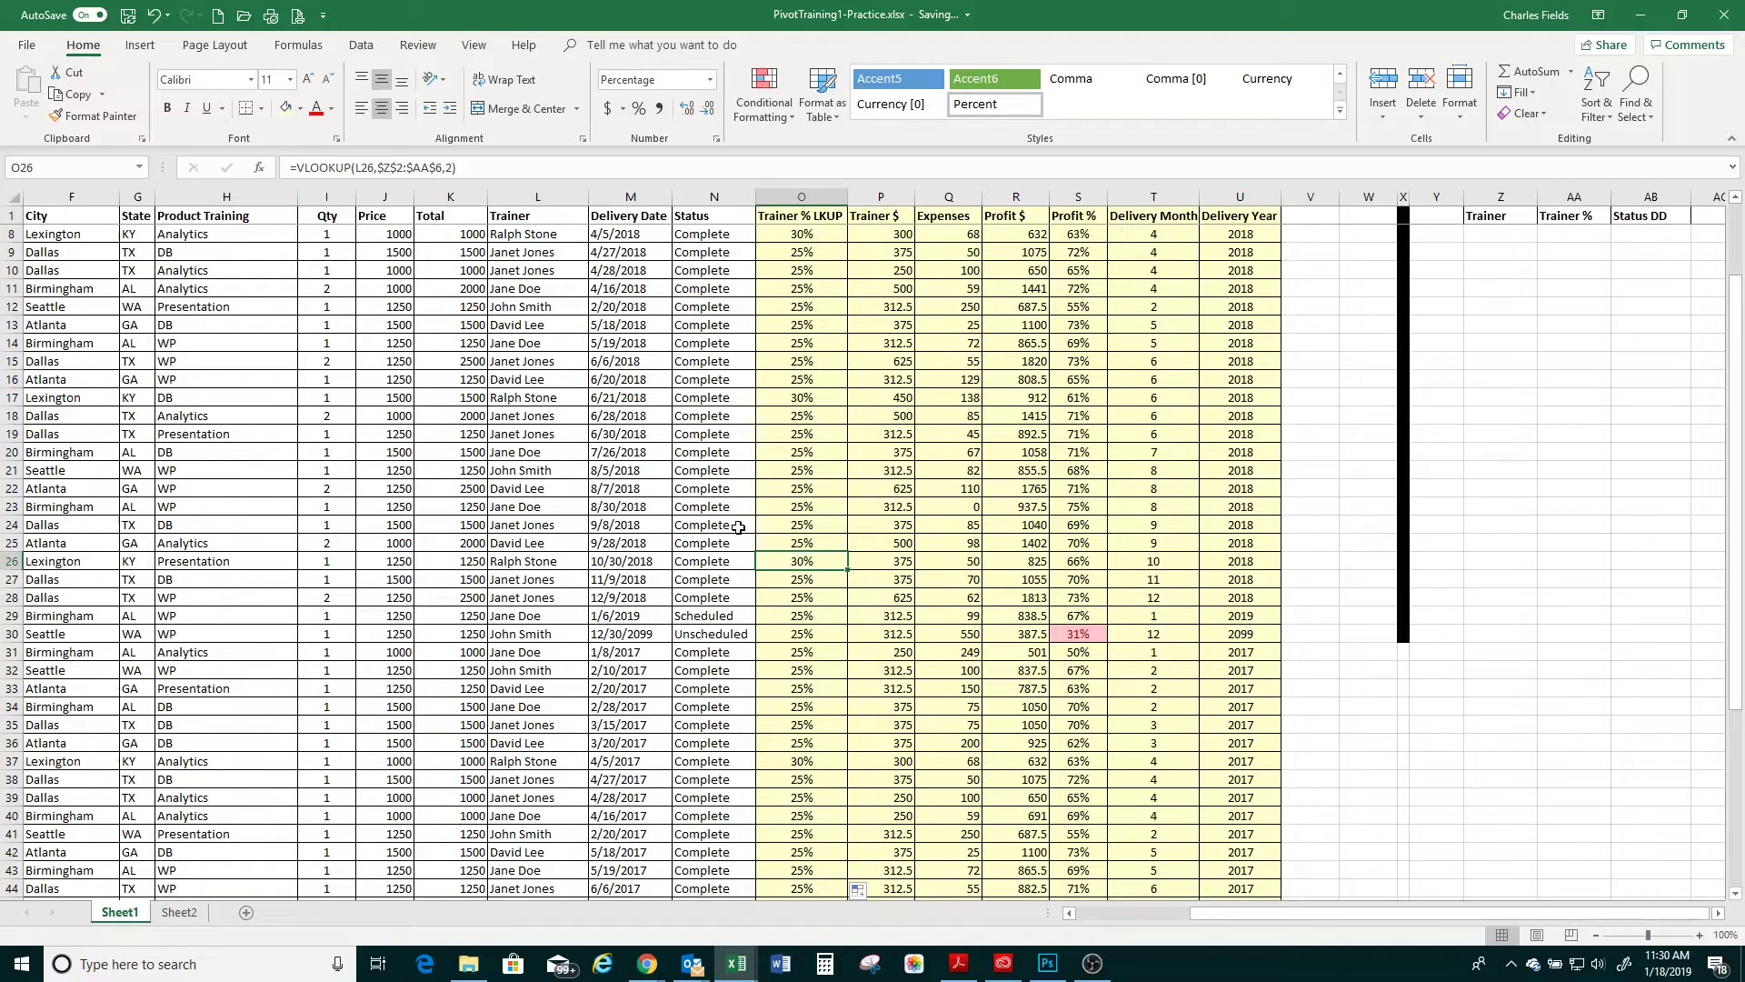
pyautogui.click(802, 472)
pyautogui.scroll(2, 936, 544)
pyautogui.click(802, 234)
pyautogui.hotkey('ctrl', 'shift', 'Down')
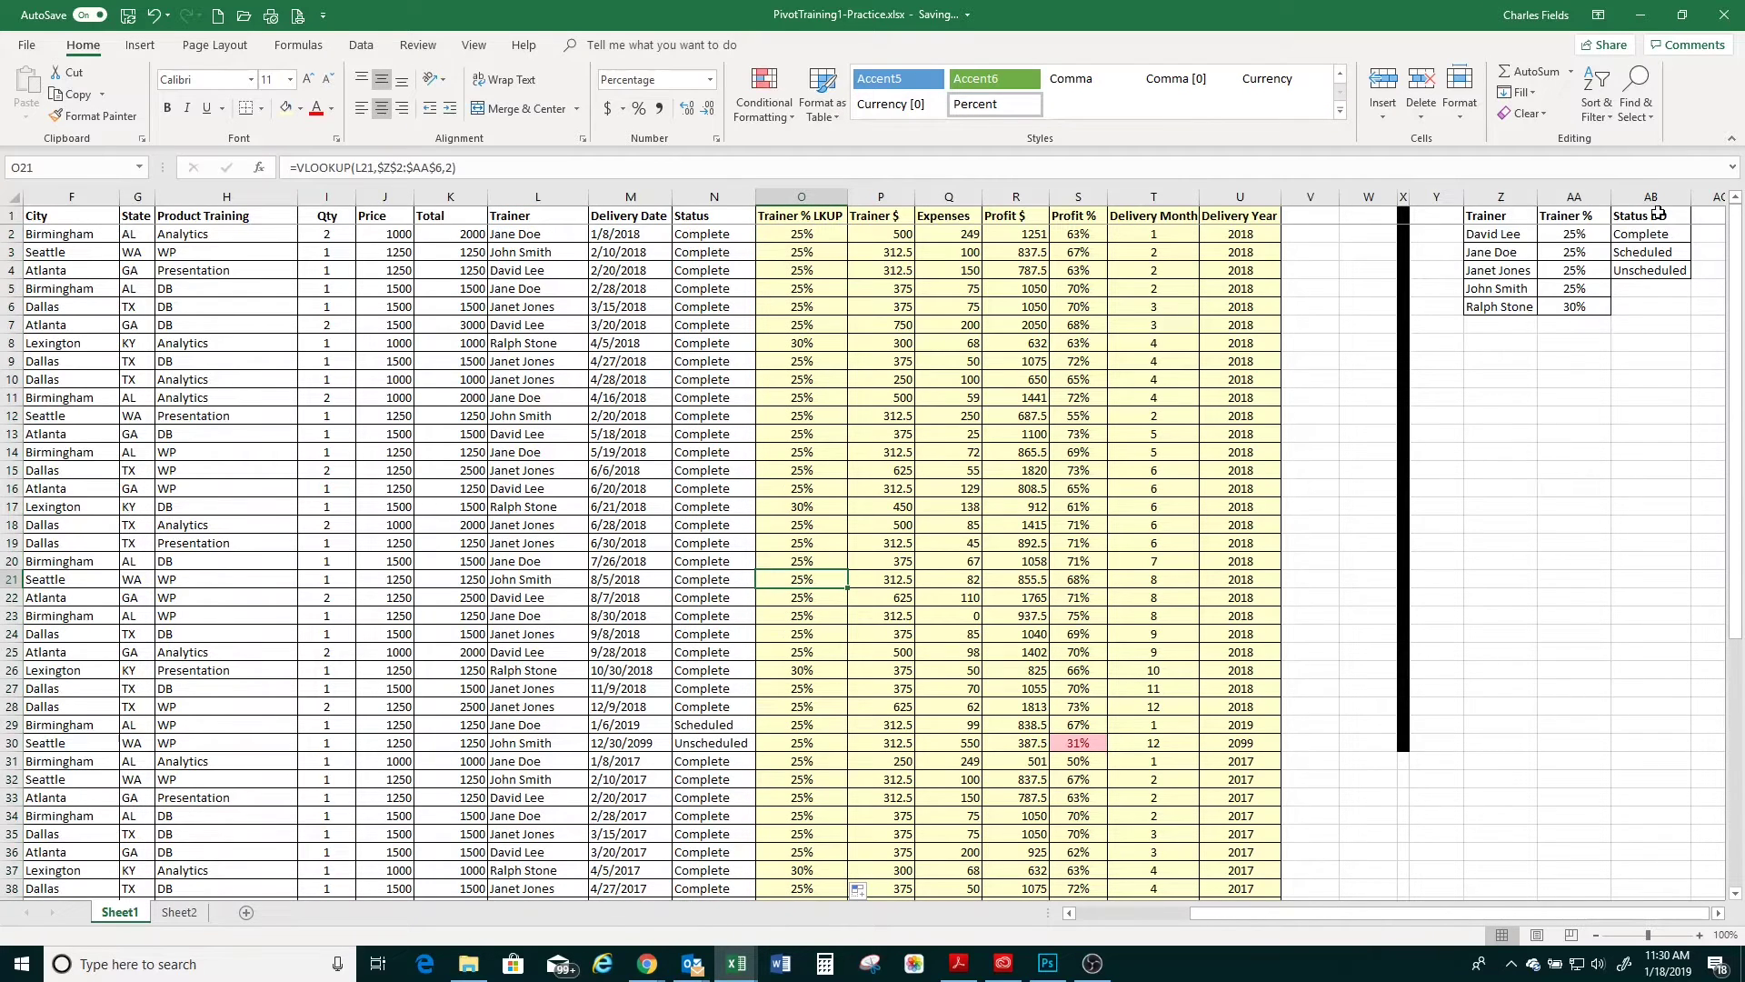
# Examine the Status DD source list in AB1:AB4 and the matching status choices in cell N3
pyautogui.moveTo(1659, 215); pyautogui.dragTo(1655, 270)
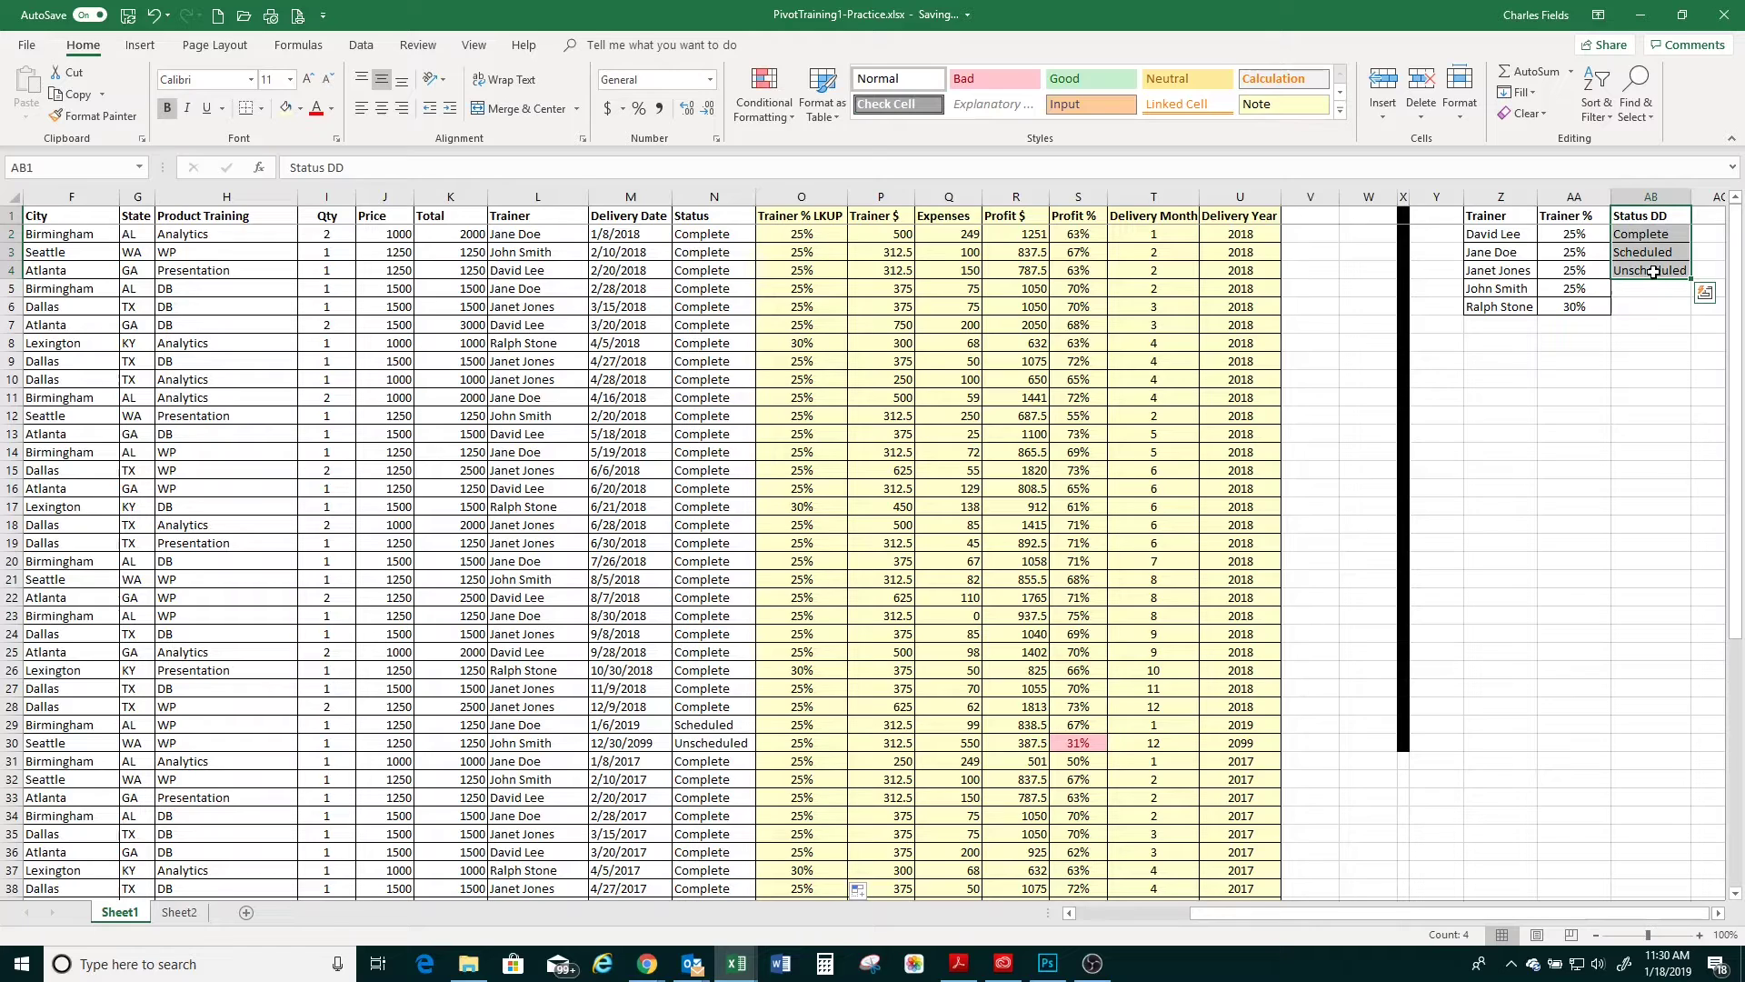
pyautogui.click(748, 216)
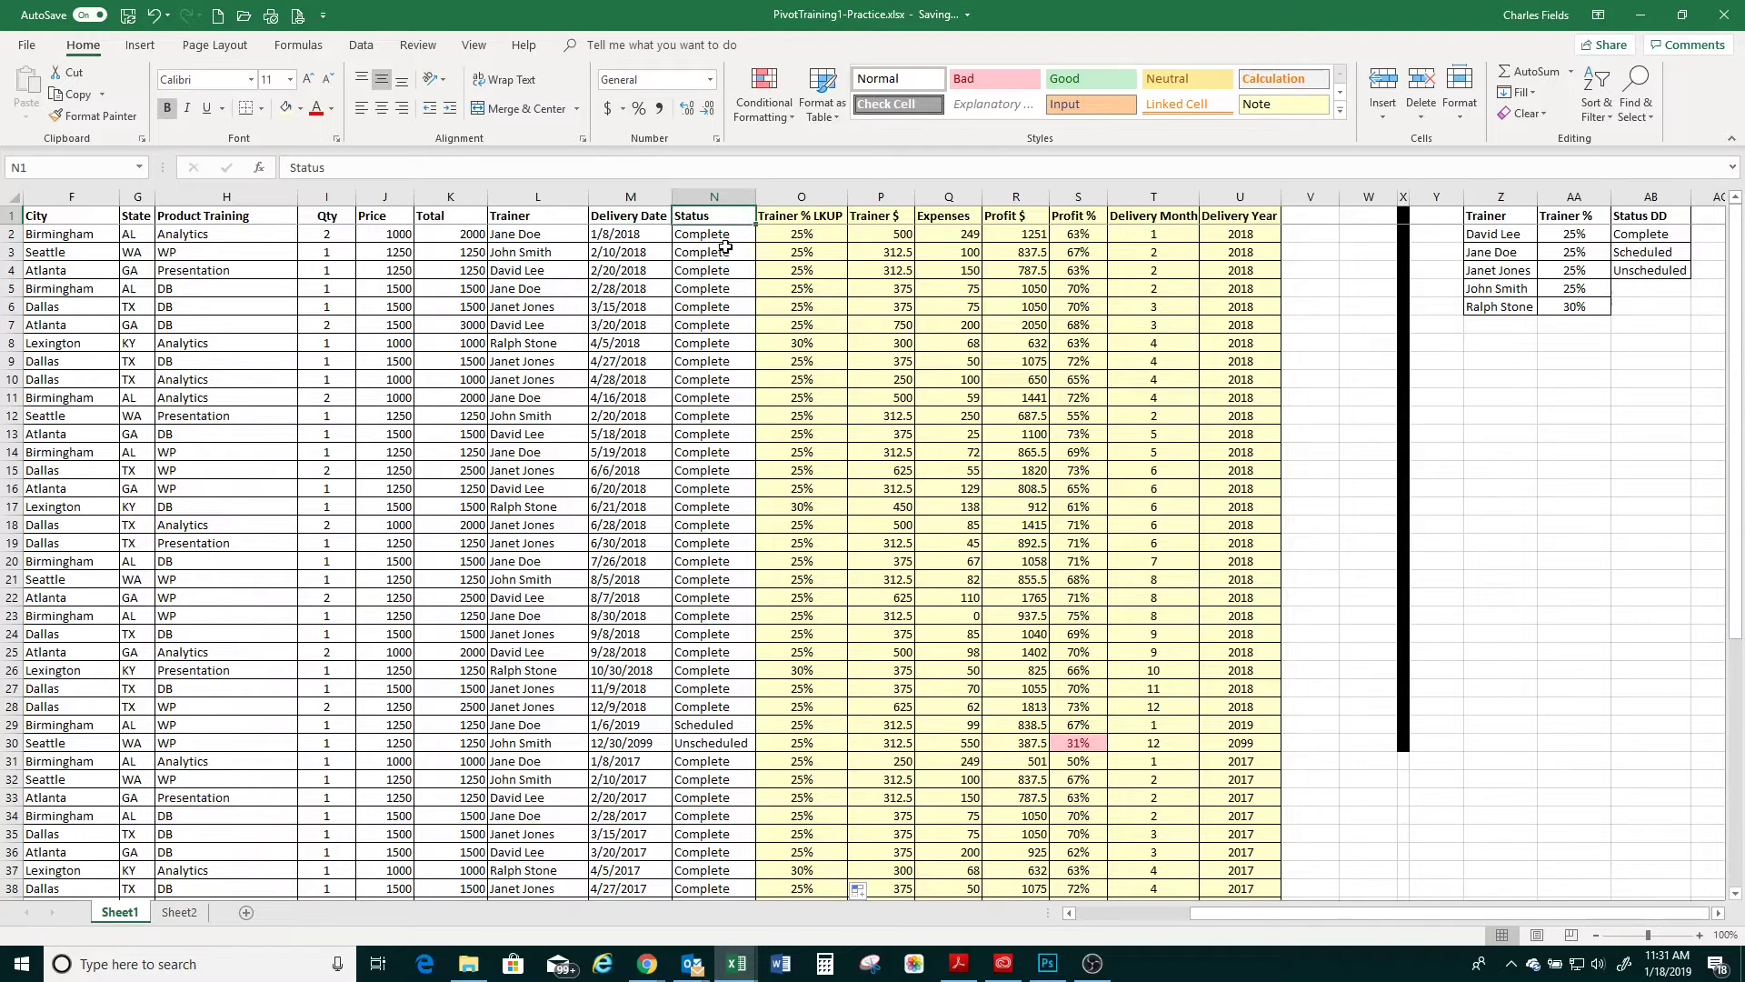
pyautogui.click(723, 253)
pyautogui.click(765, 254)
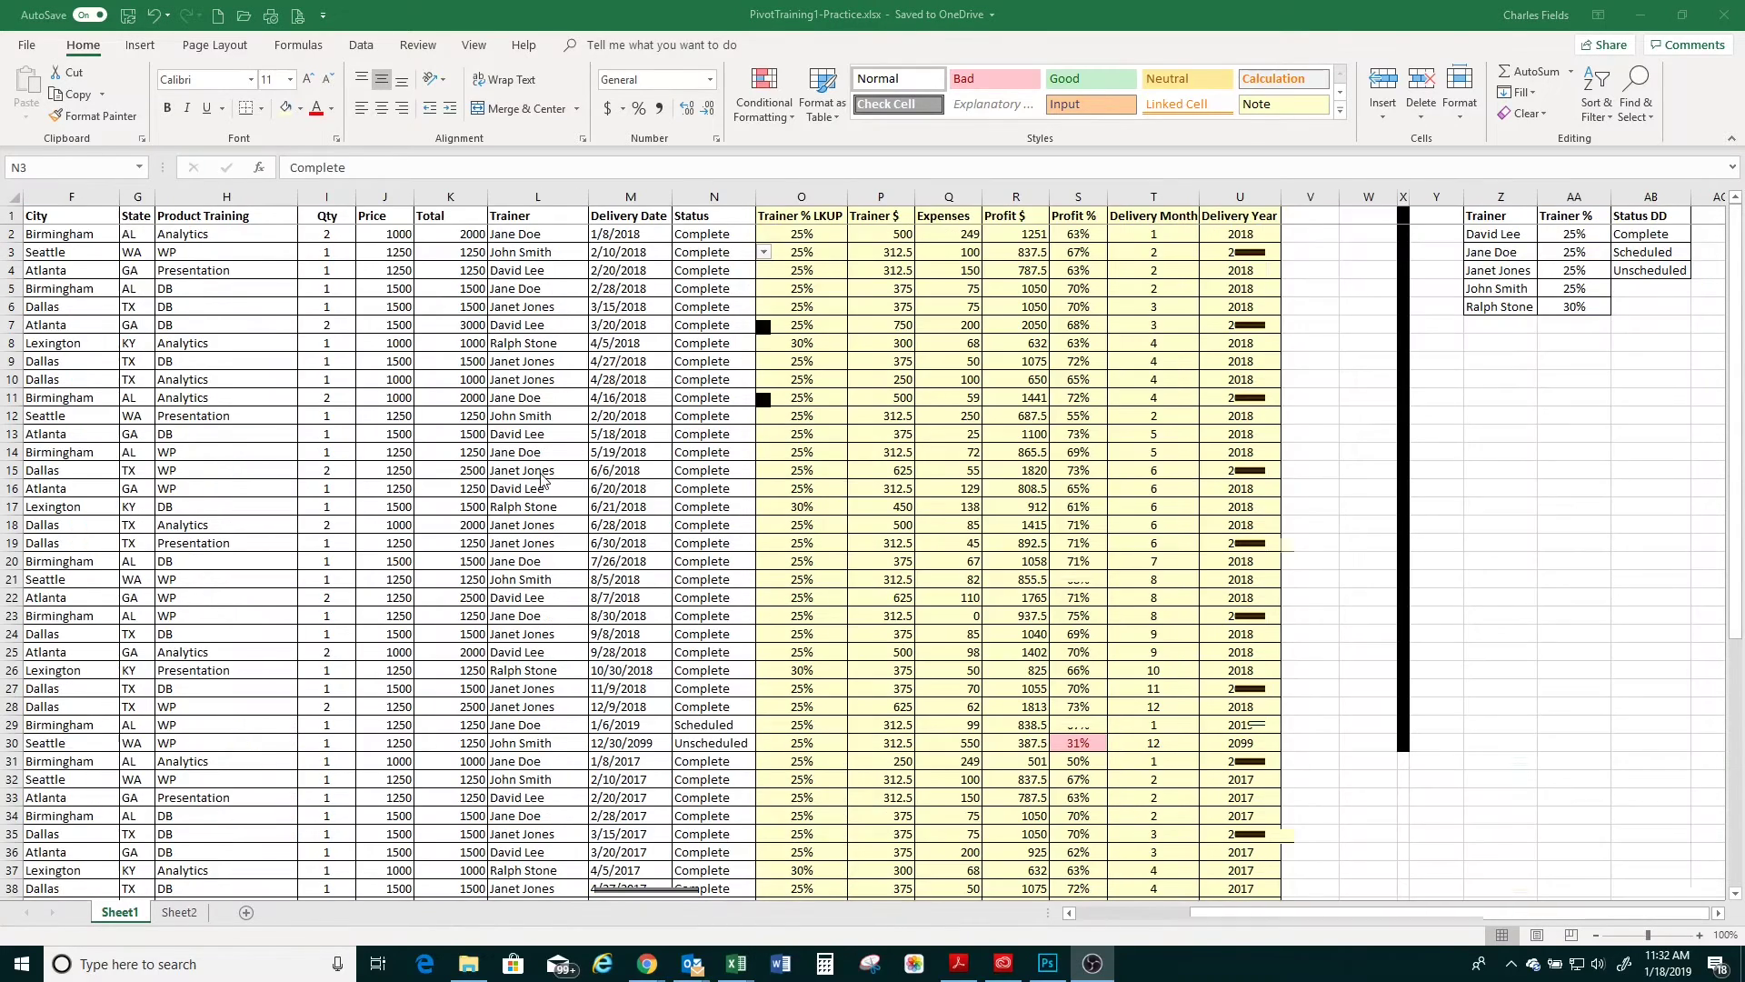
# Look through the records from the sheet's first row to the last one, and select cell A14
pyautogui.hotkey('ctrl', 'Home')
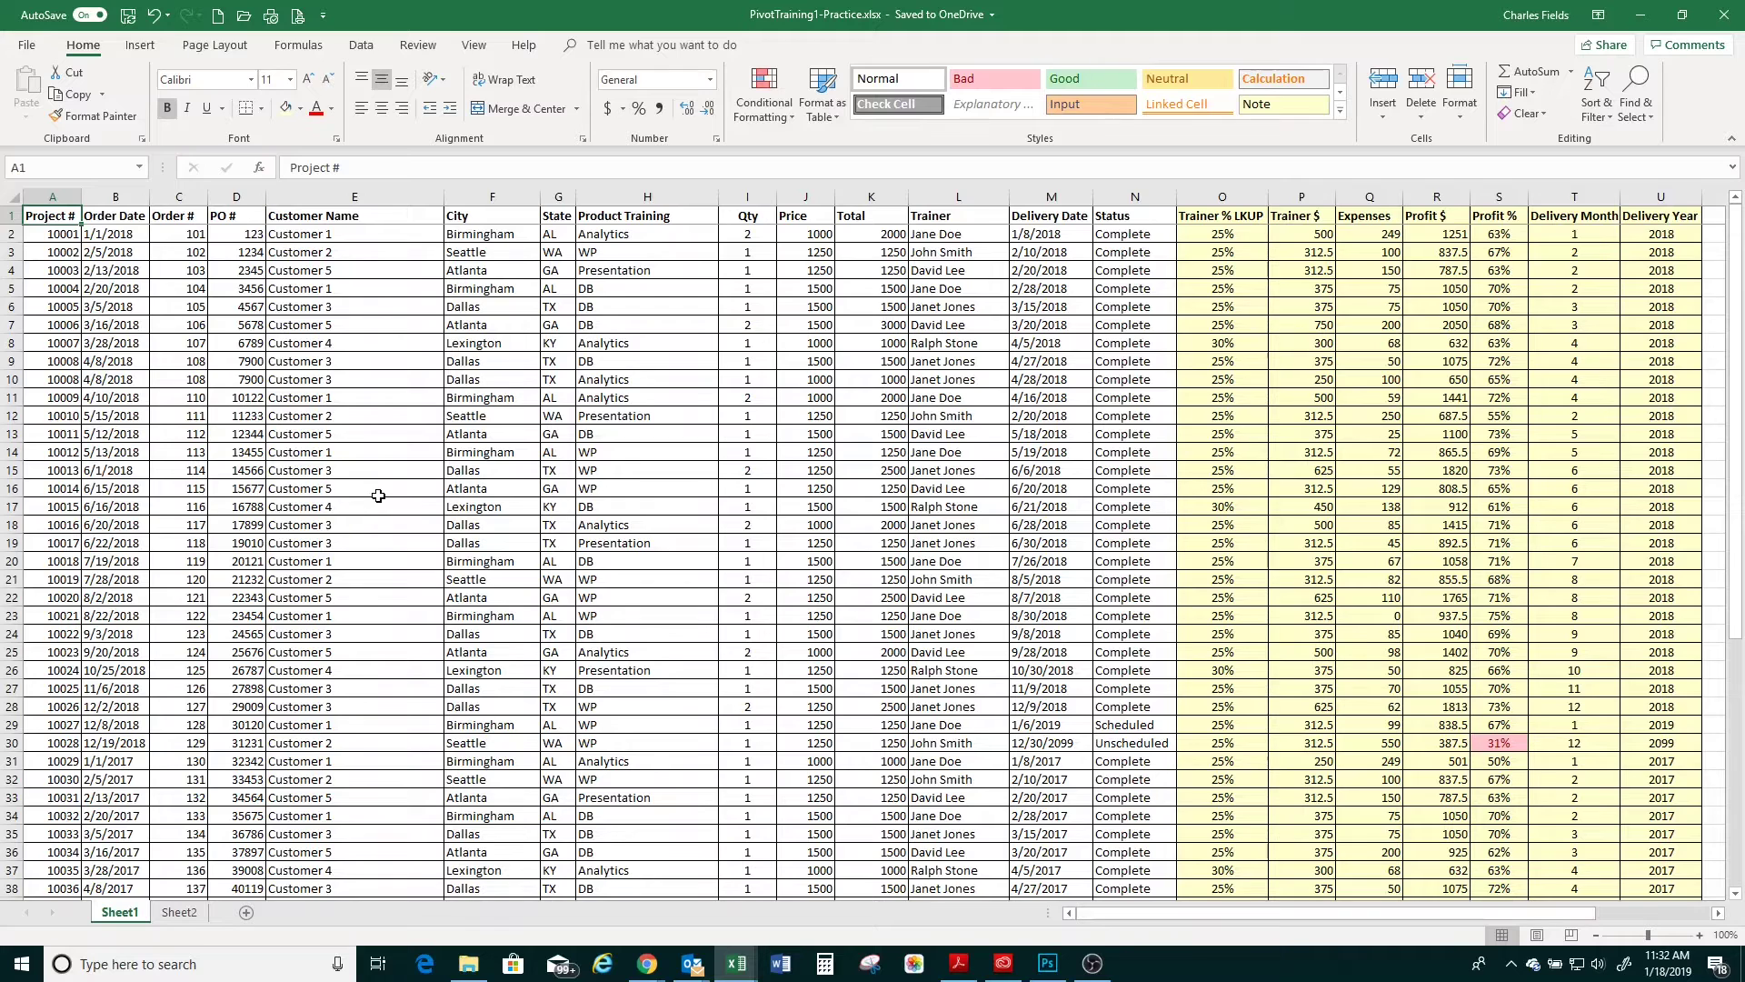
pyautogui.scroll(-13, 376, 494)
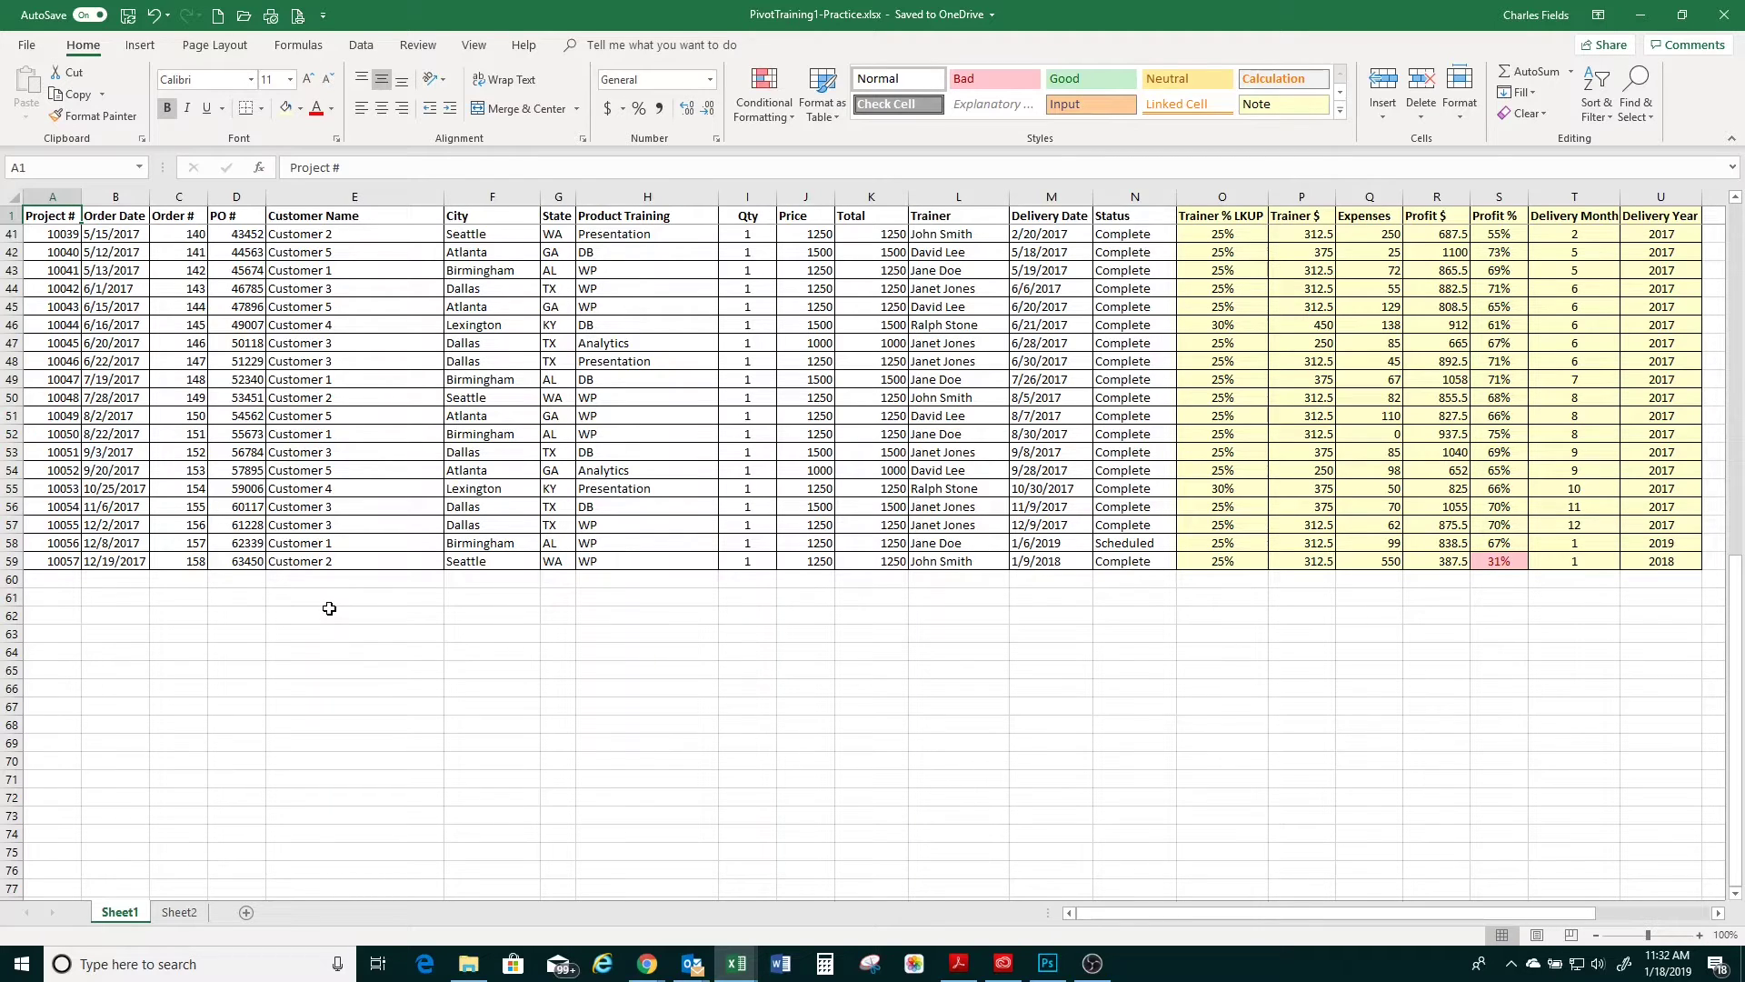
pyautogui.scroll(9, 396, 496)
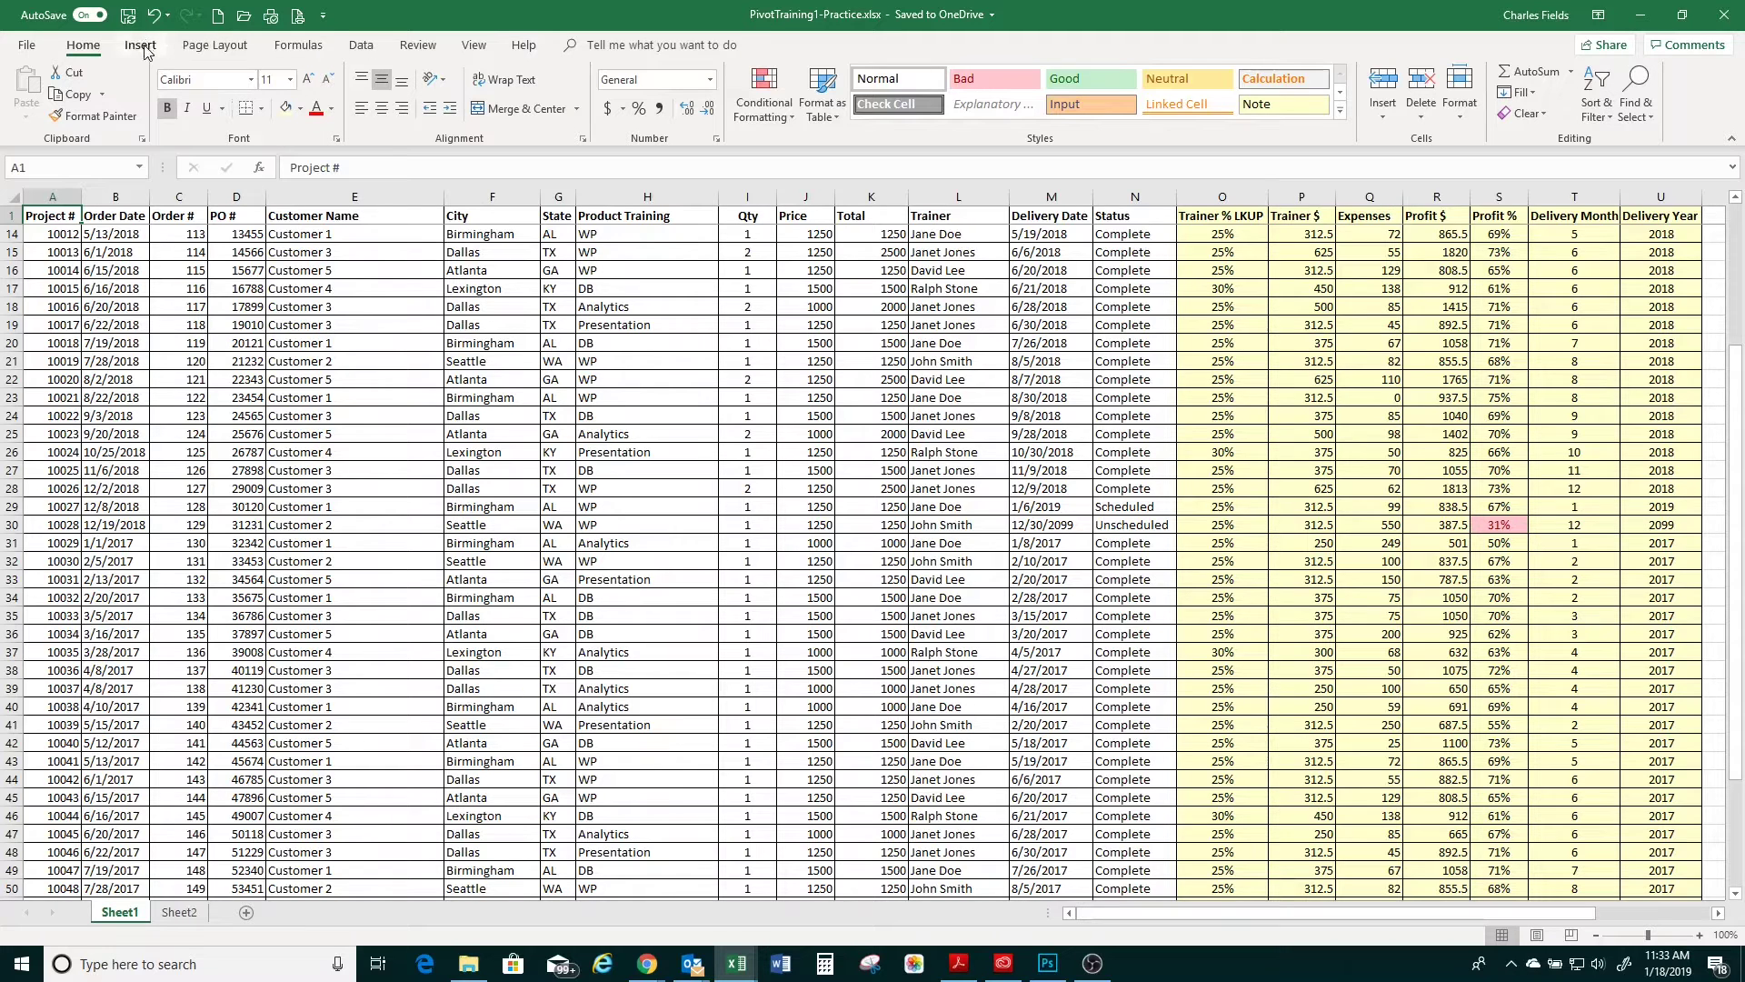
pyautogui.click(54, 233)
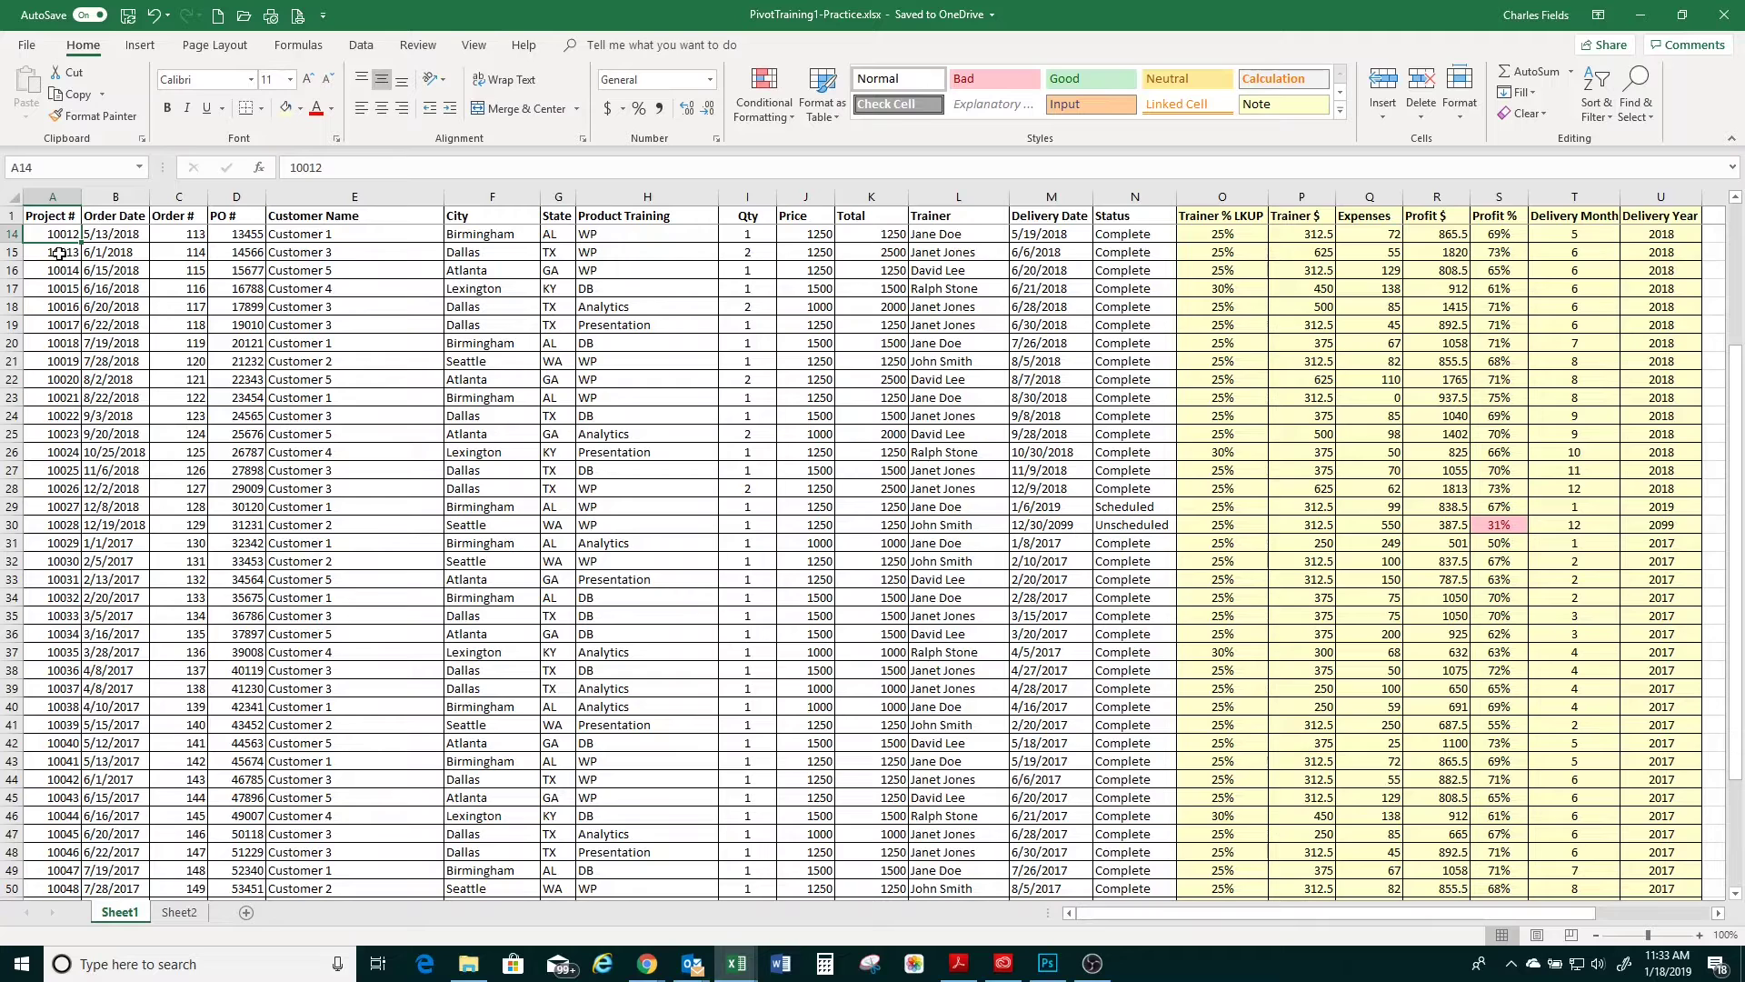
# Select the project records on Sheet1 from A1 through U59 and check that the selection reaches the last row
pyautogui.click(141, 47)
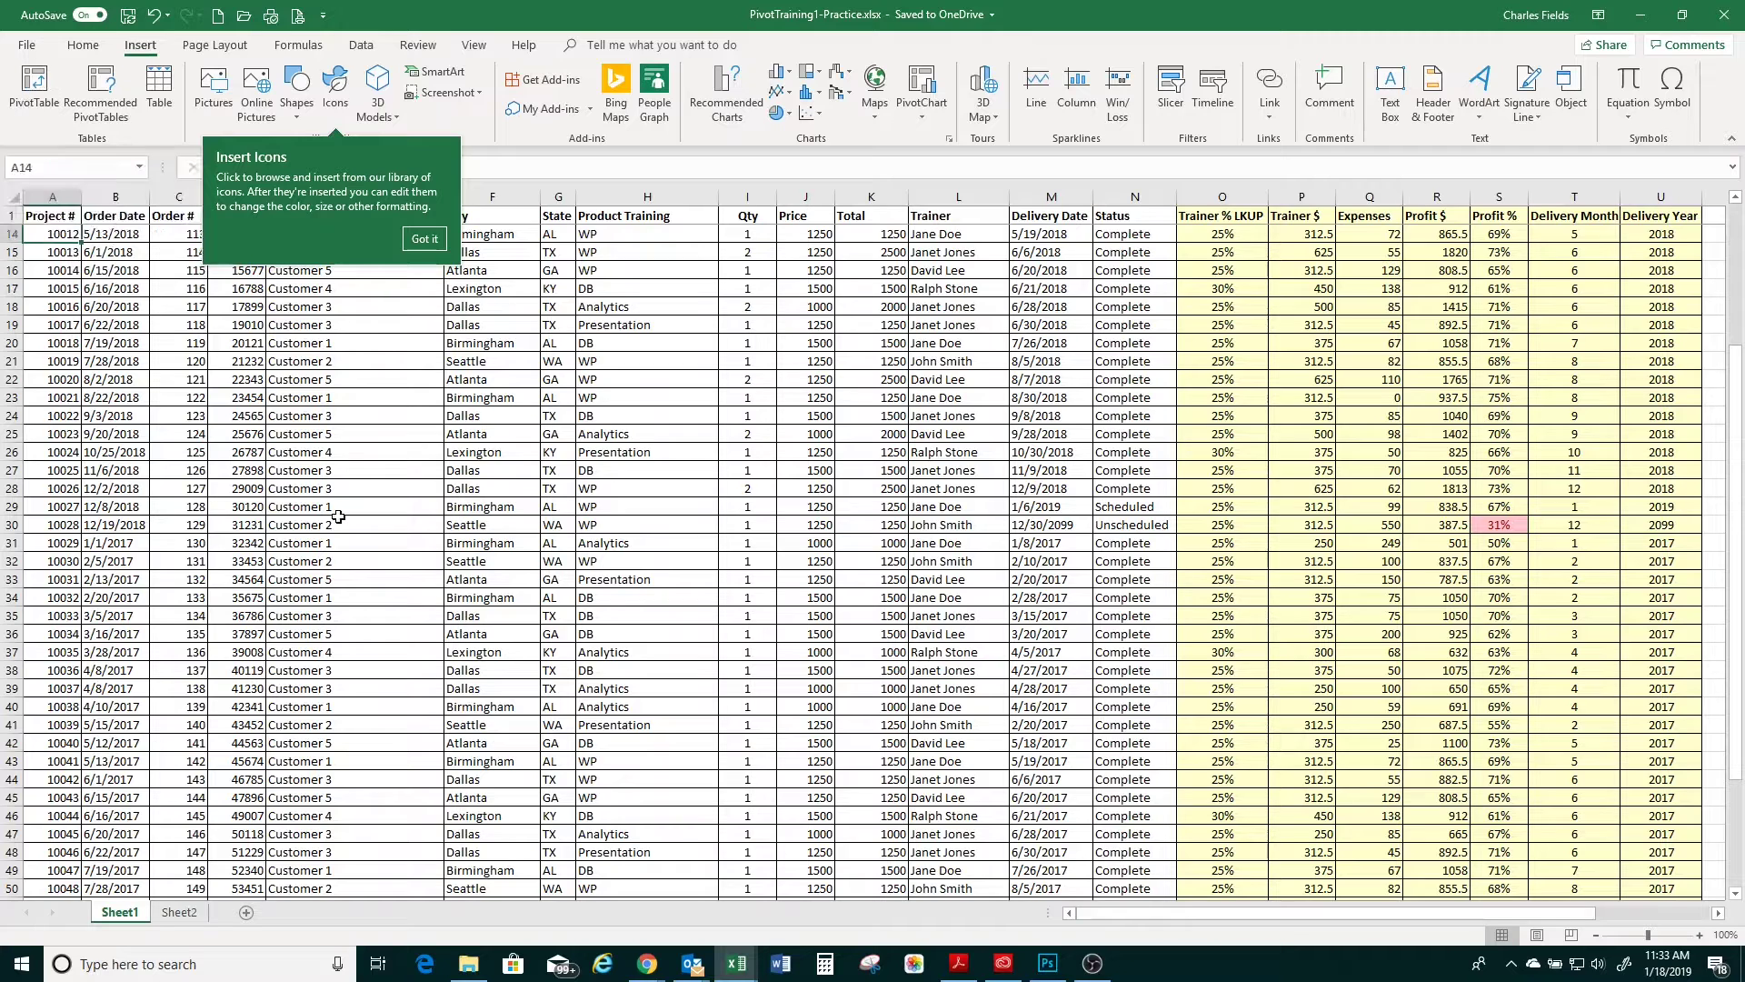
pyautogui.click(425, 238)
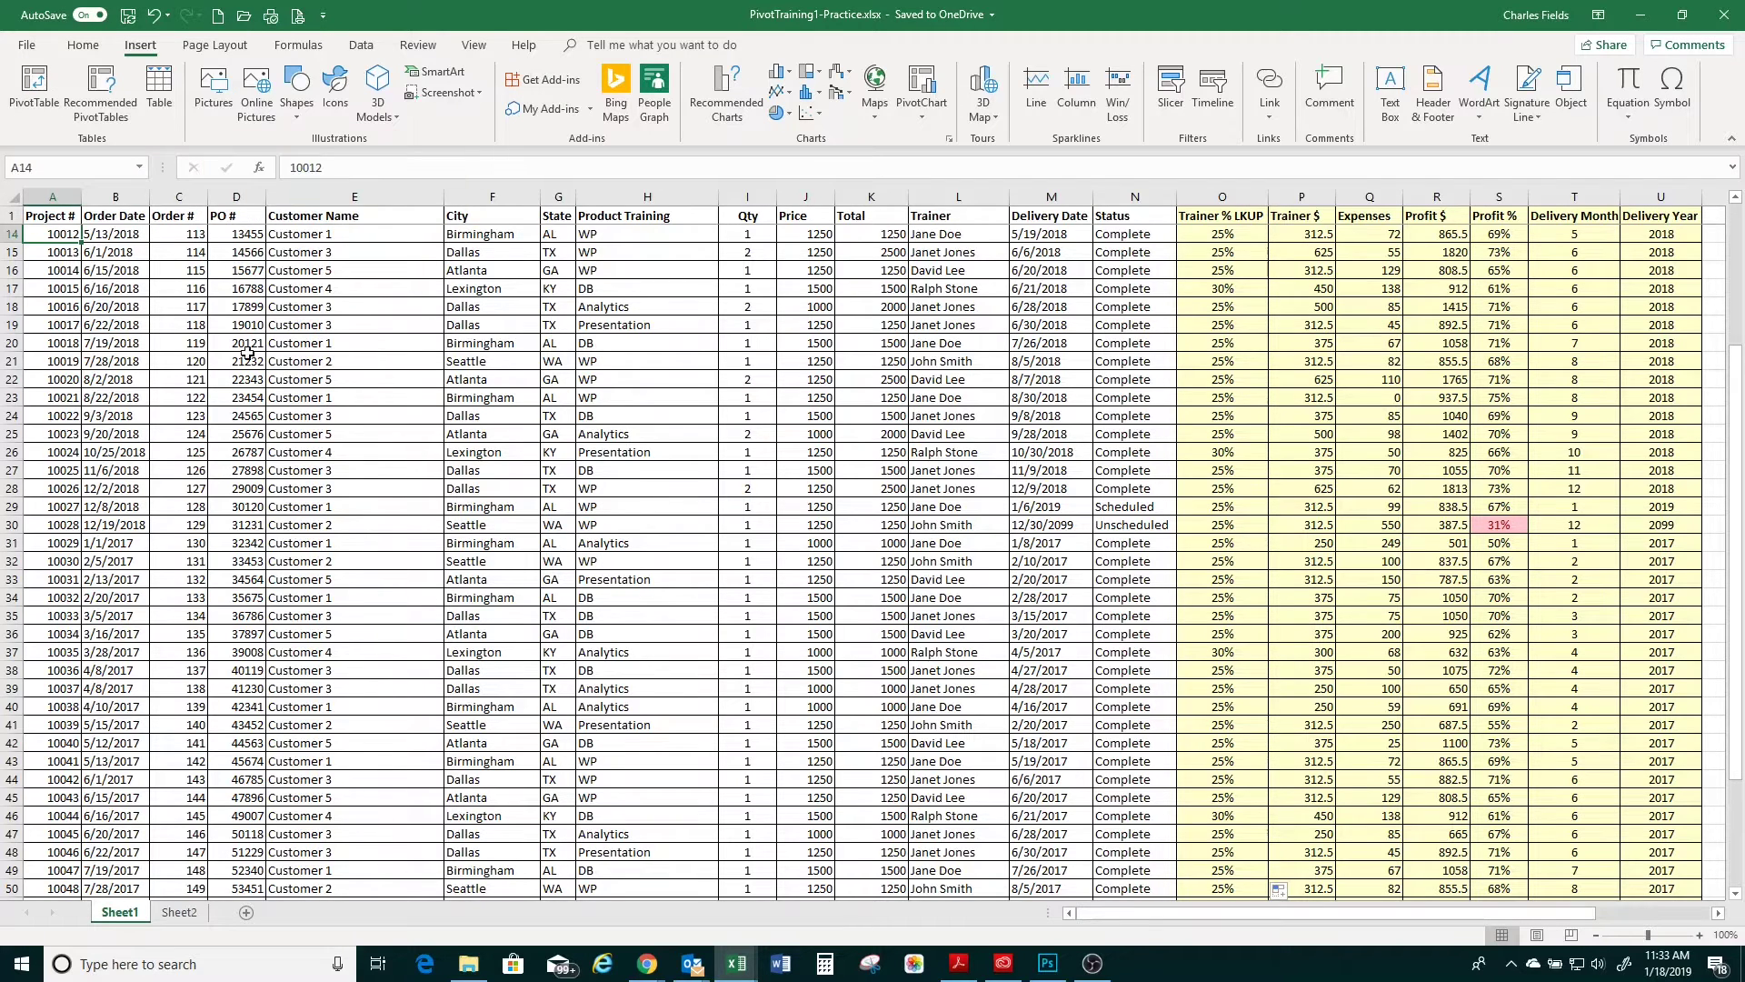
pyautogui.press('Up')
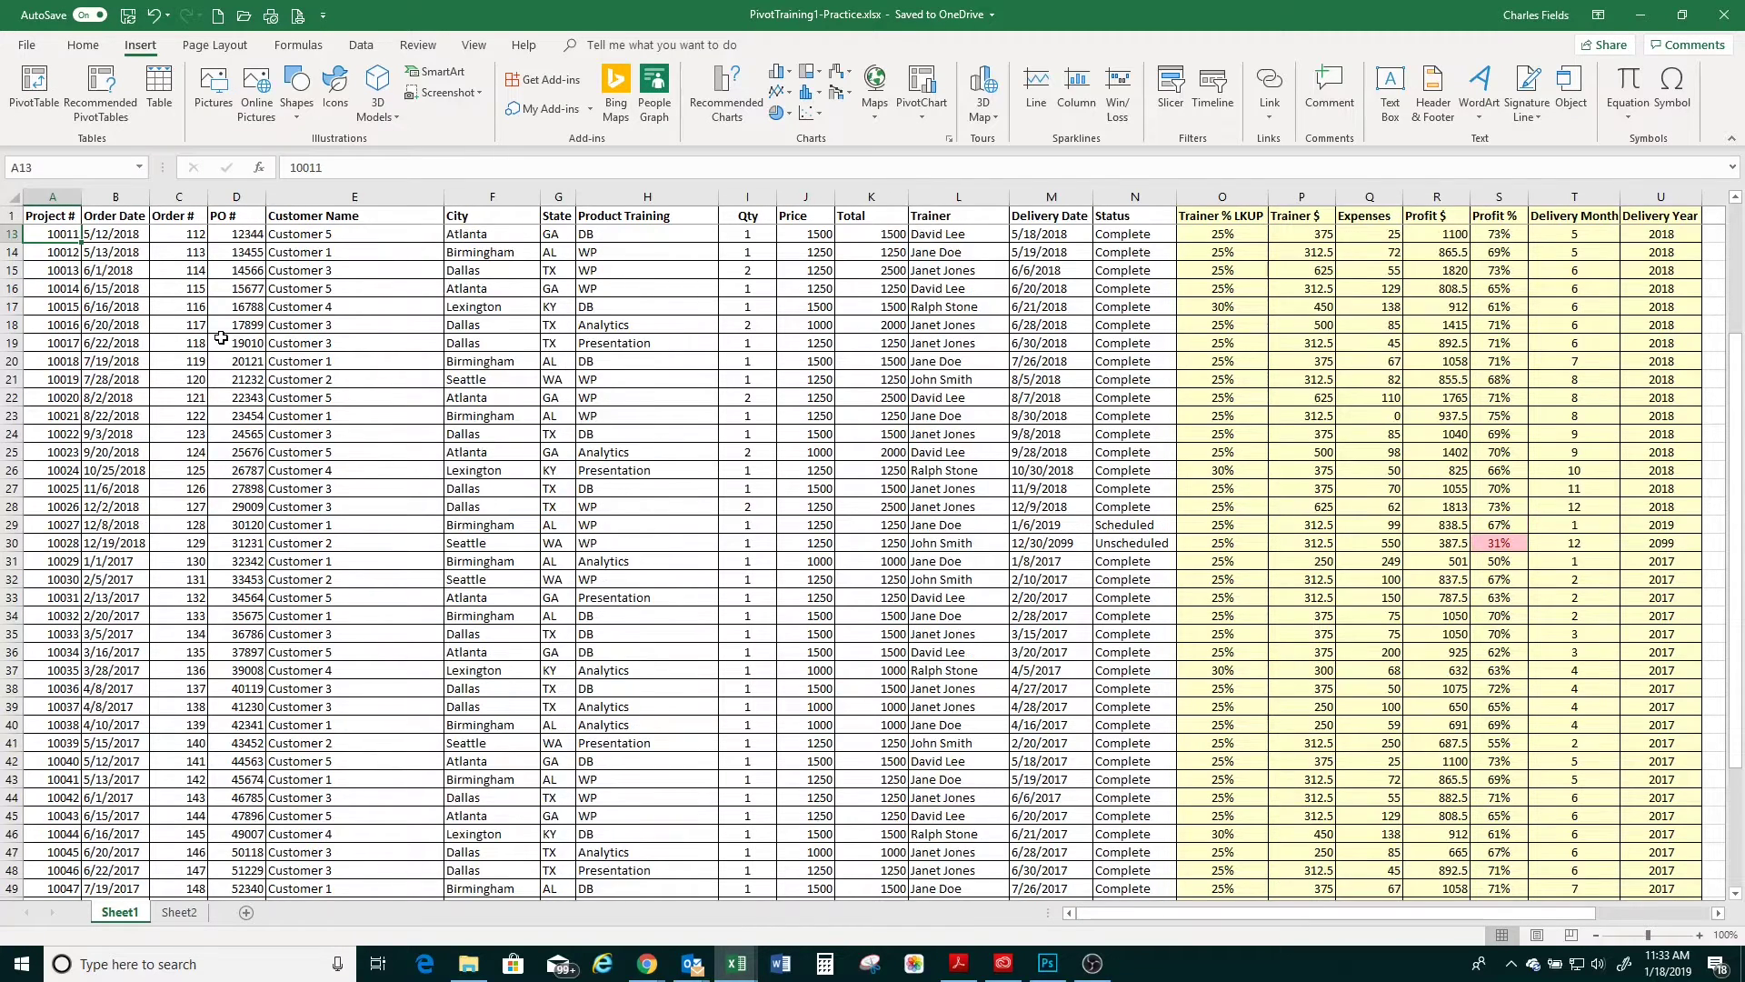
pyautogui.hotkey('ctrl', 'Up')
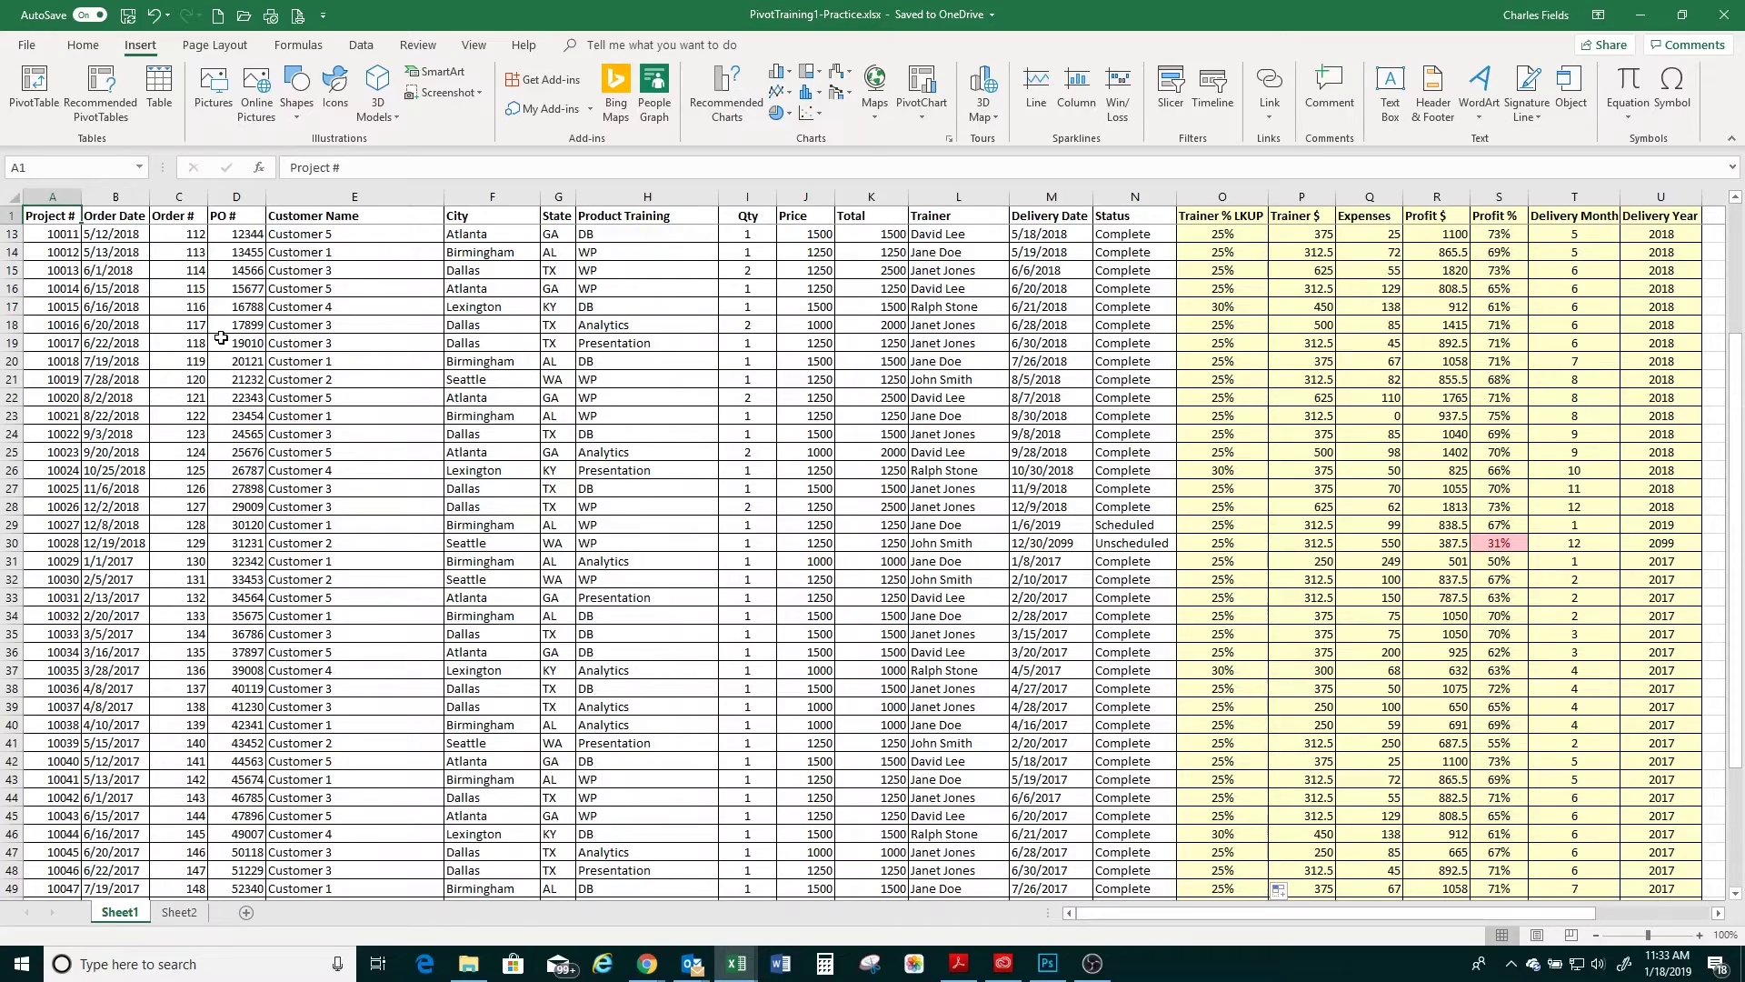
pyautogui.hotkey('ctrl', 'shift', 'Right')
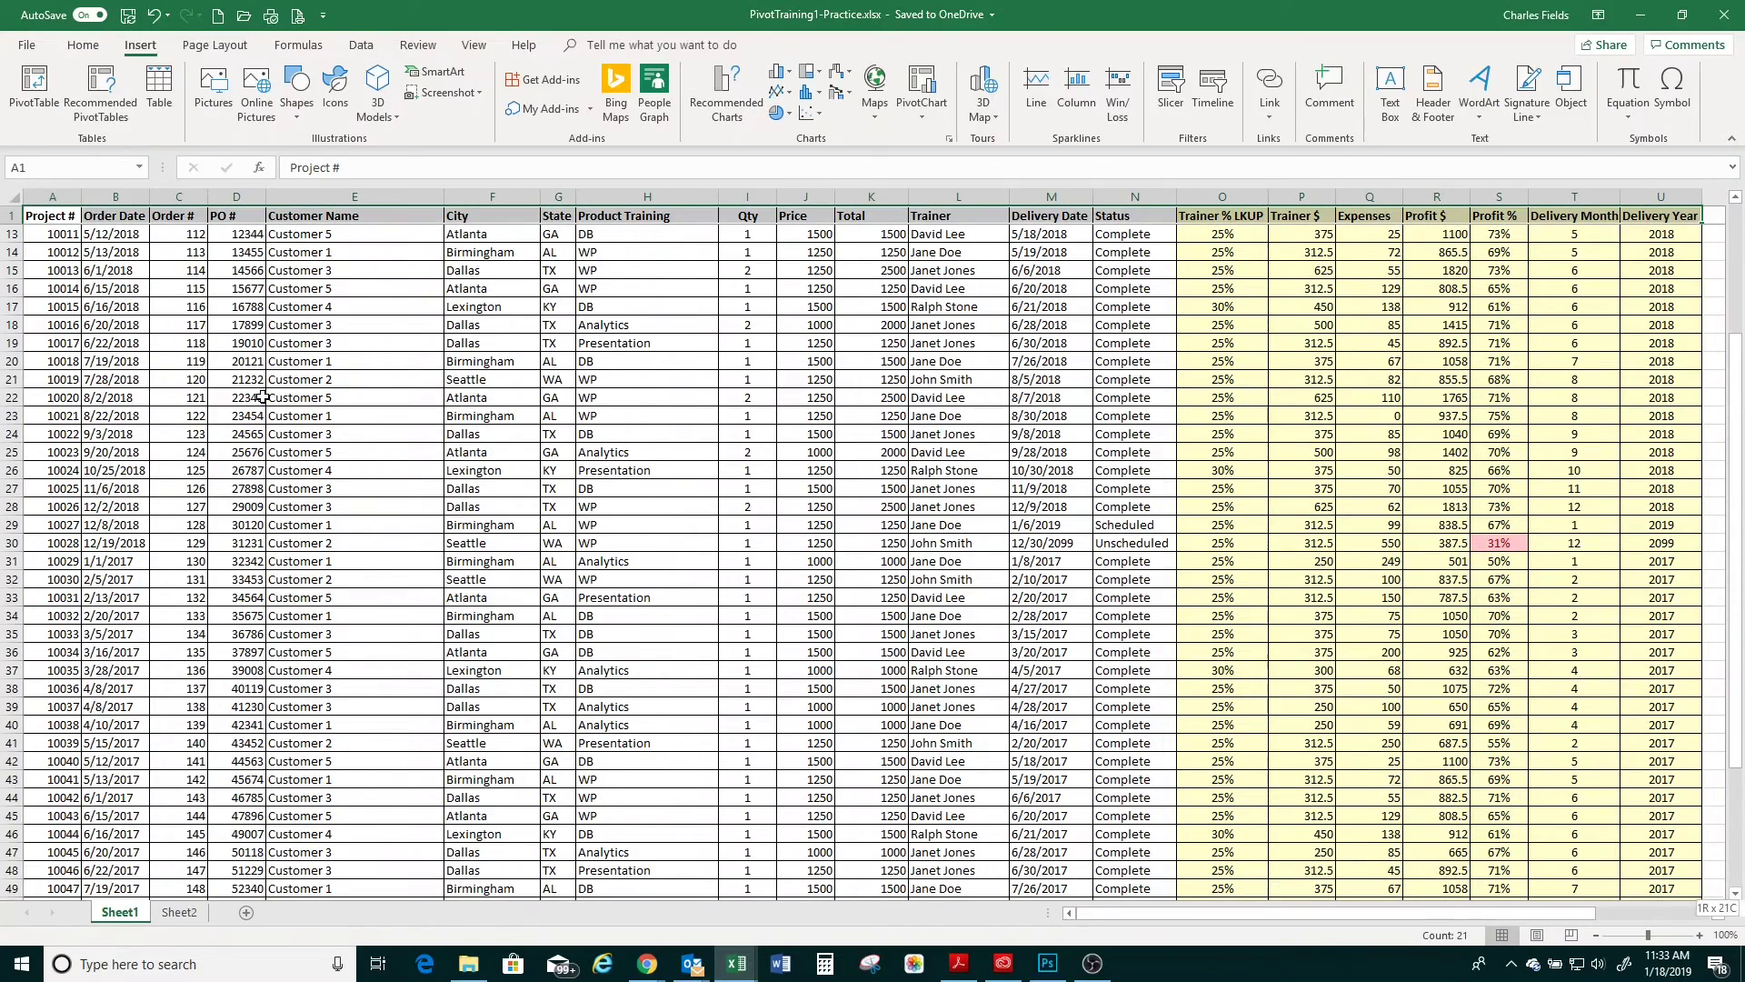
pyautogui.hotkey('ctrl', 'shift', 'Down')
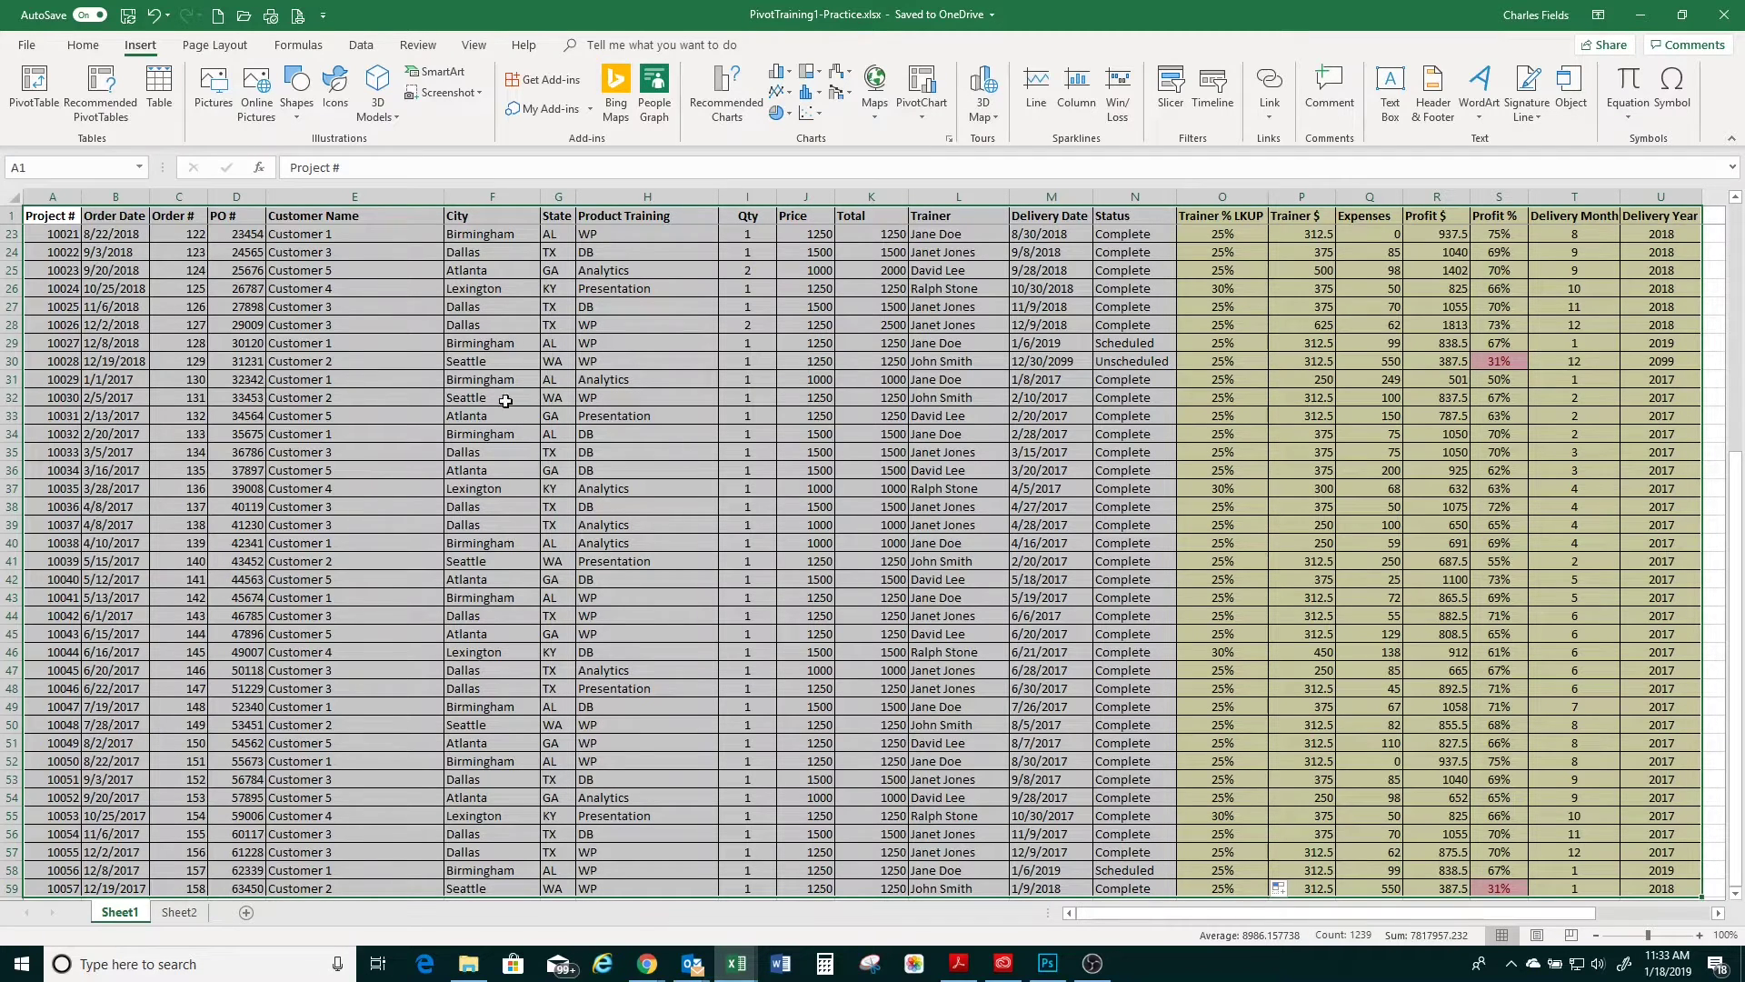
pyautogui.scroll(-1, 812, 562)
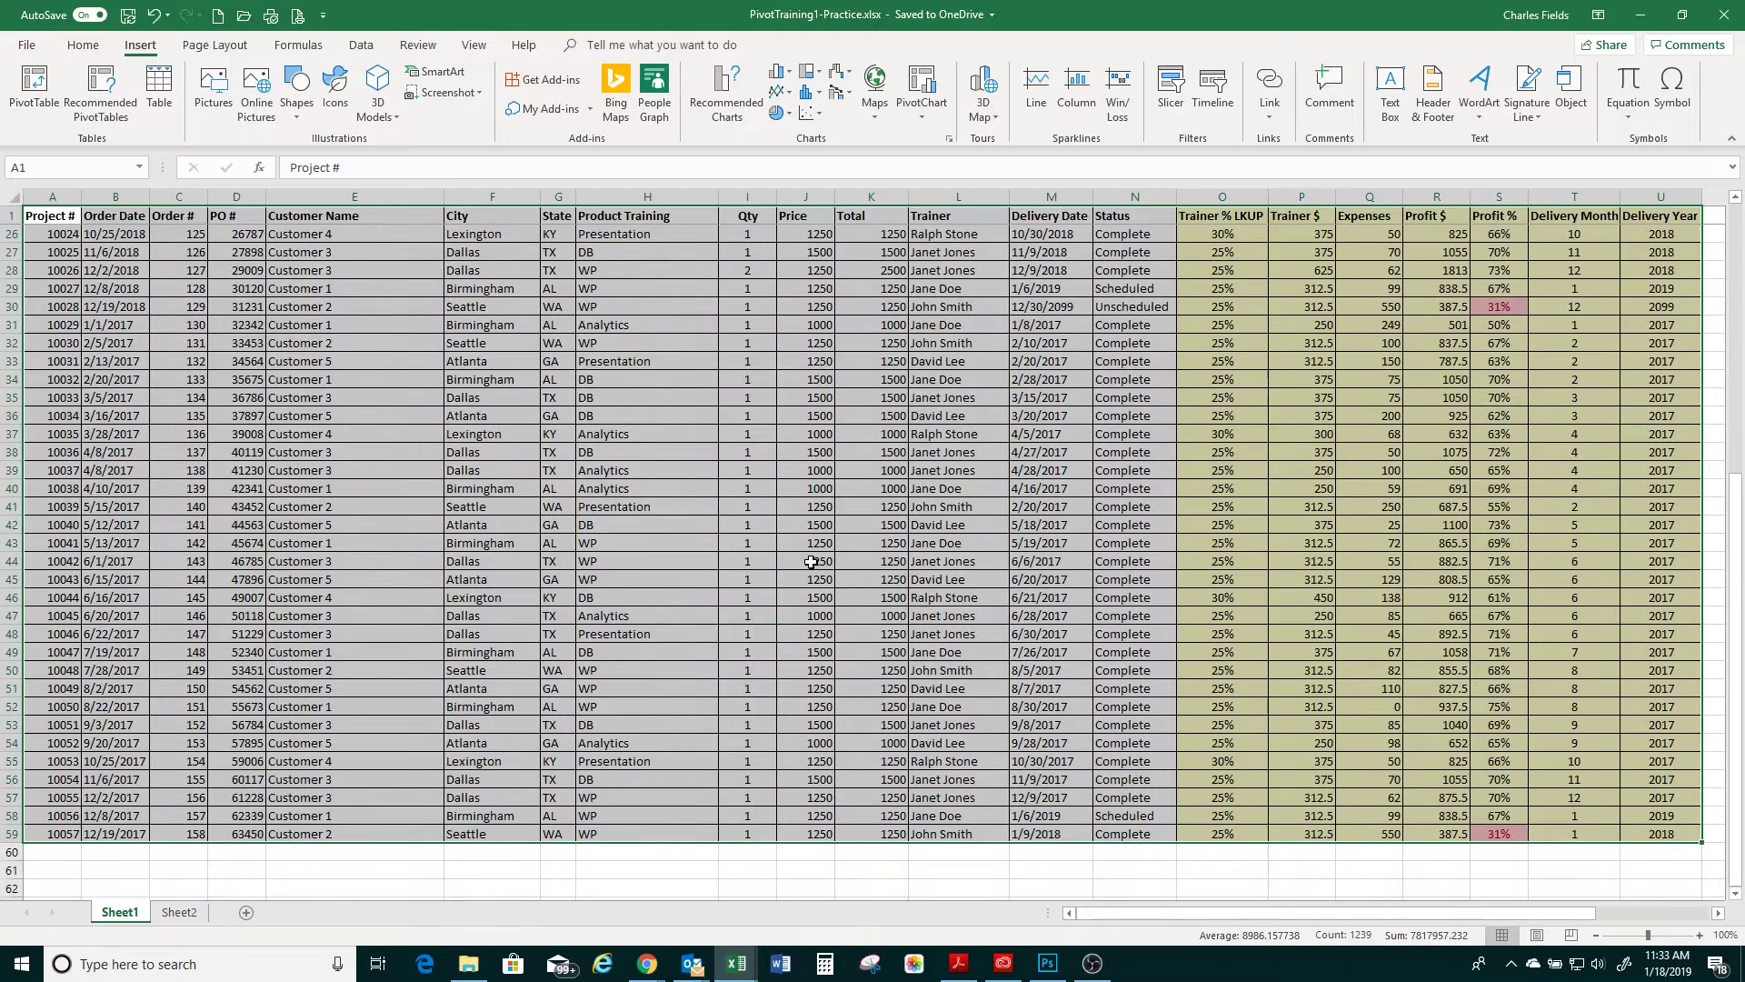
pyautogui.scroll(-3, 818, 556)
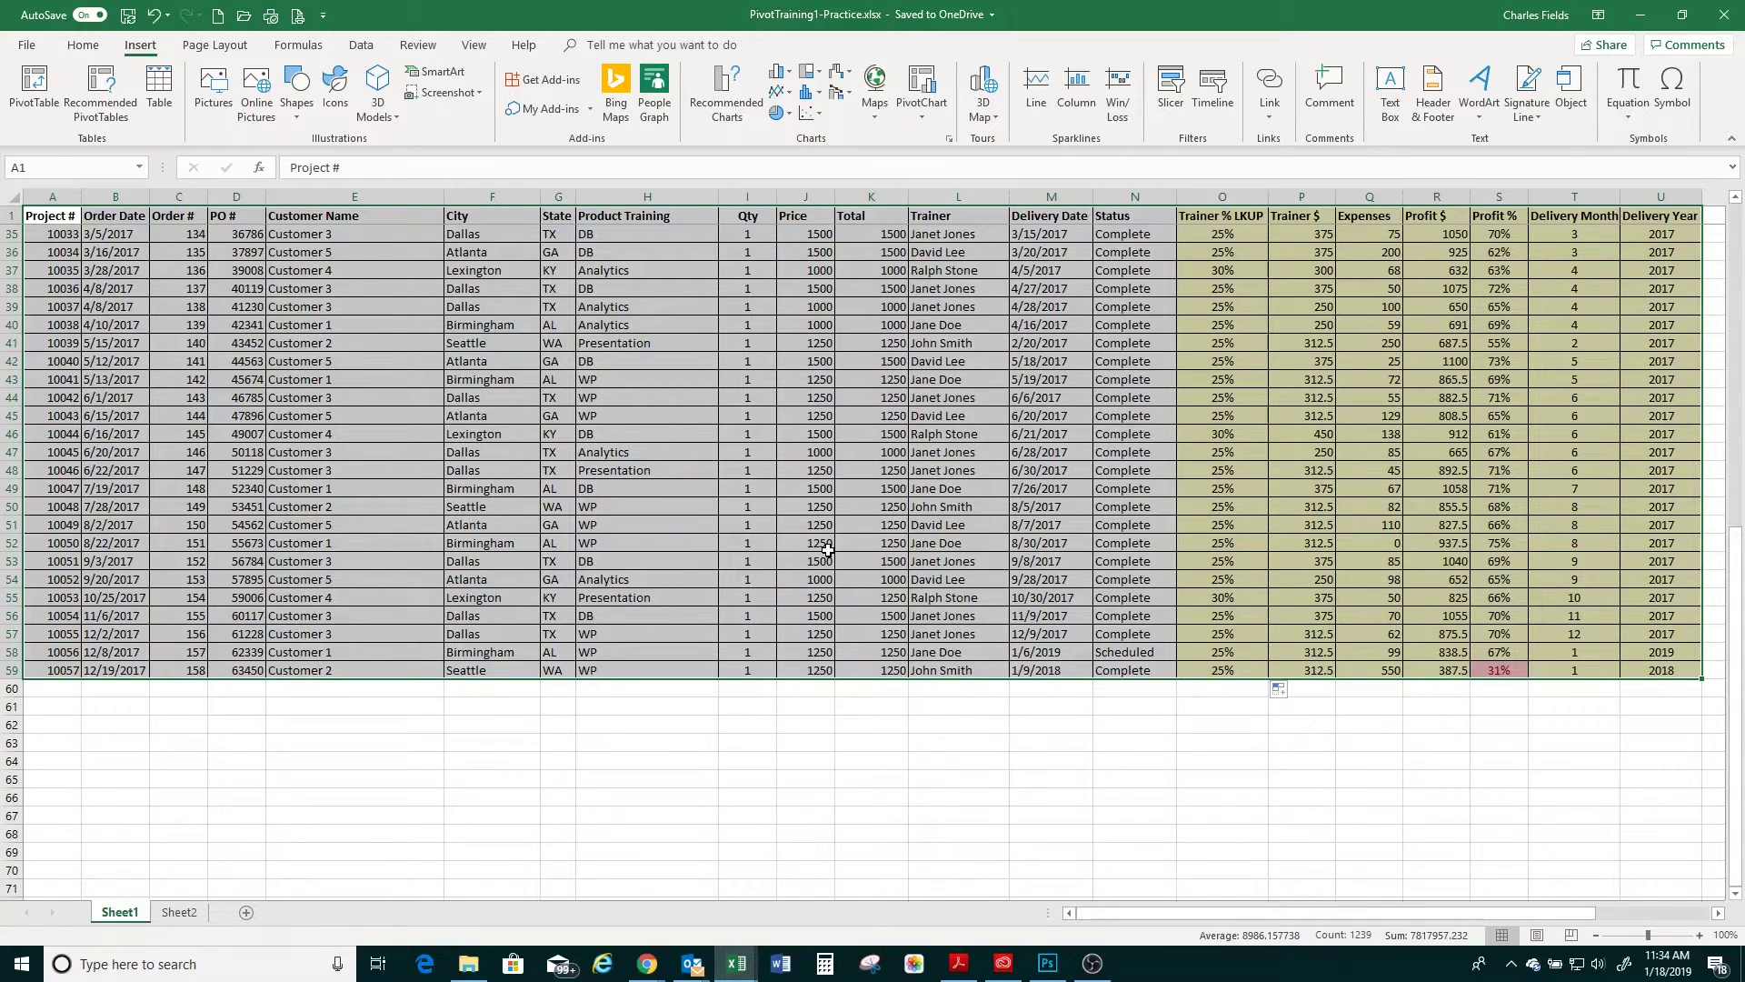
# Select the entire columns A through U and create a pivot table from Sheet1!$A:$U on a new worksheet
pyautogui.hotkey('ctrl', 'a')
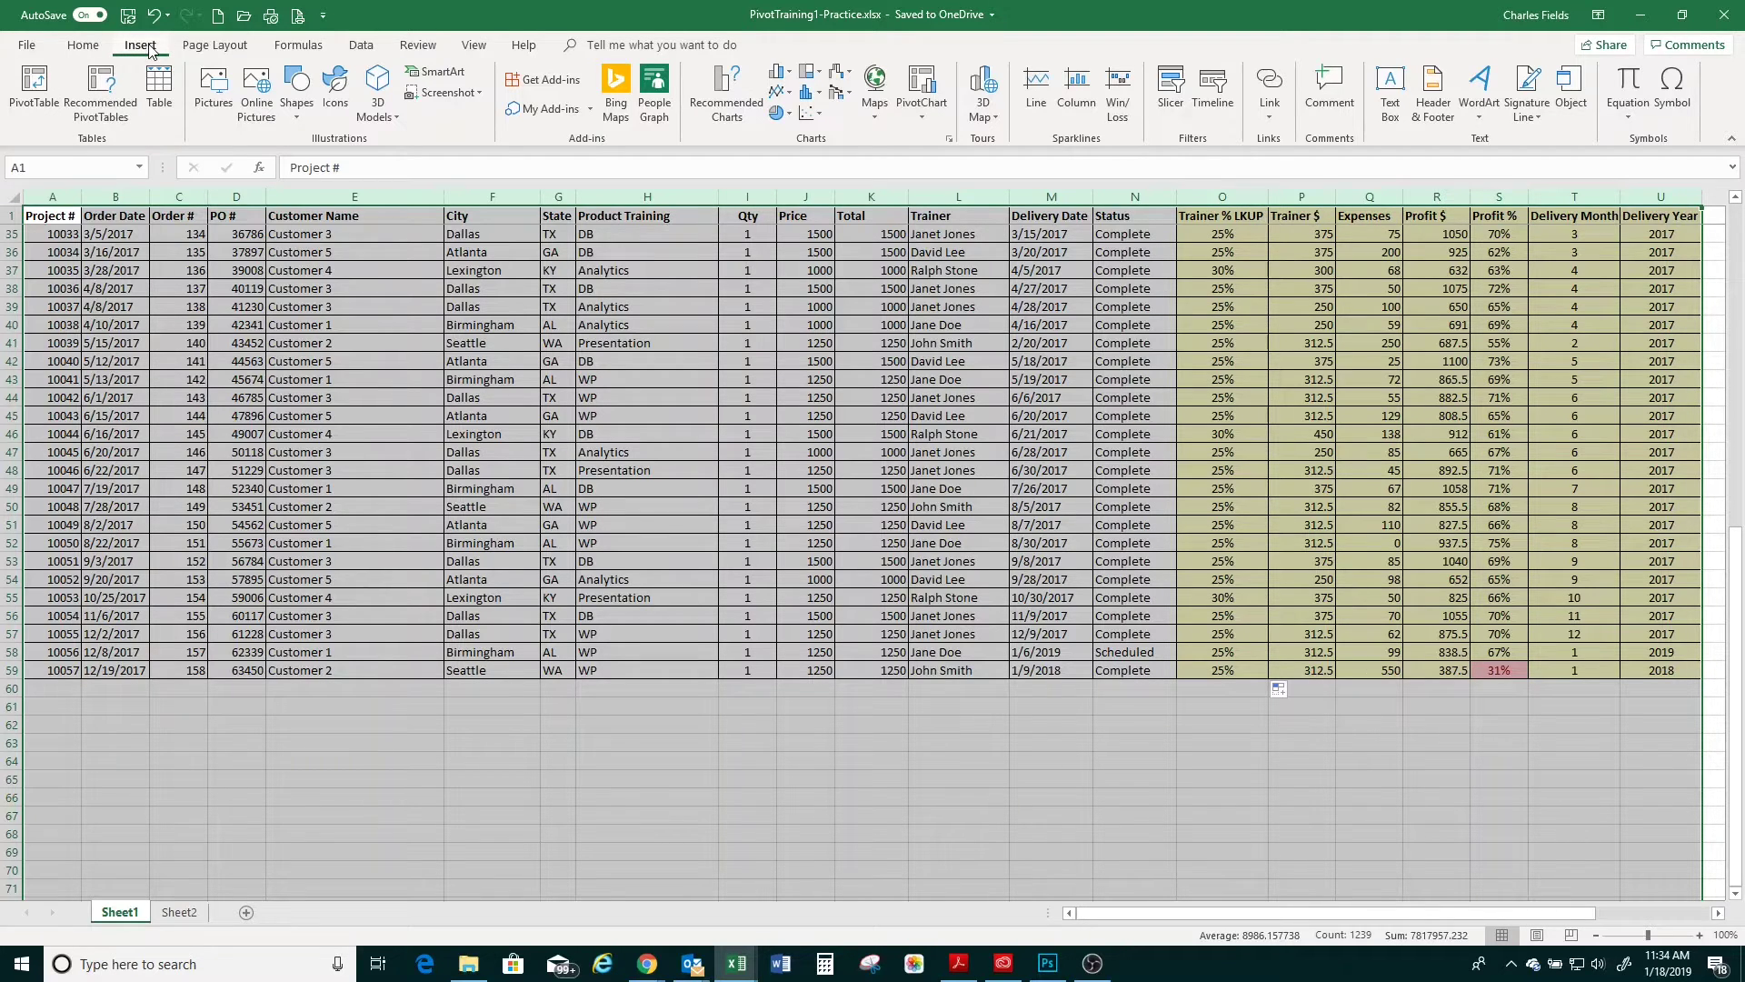
pyautogui.click(31, 86)
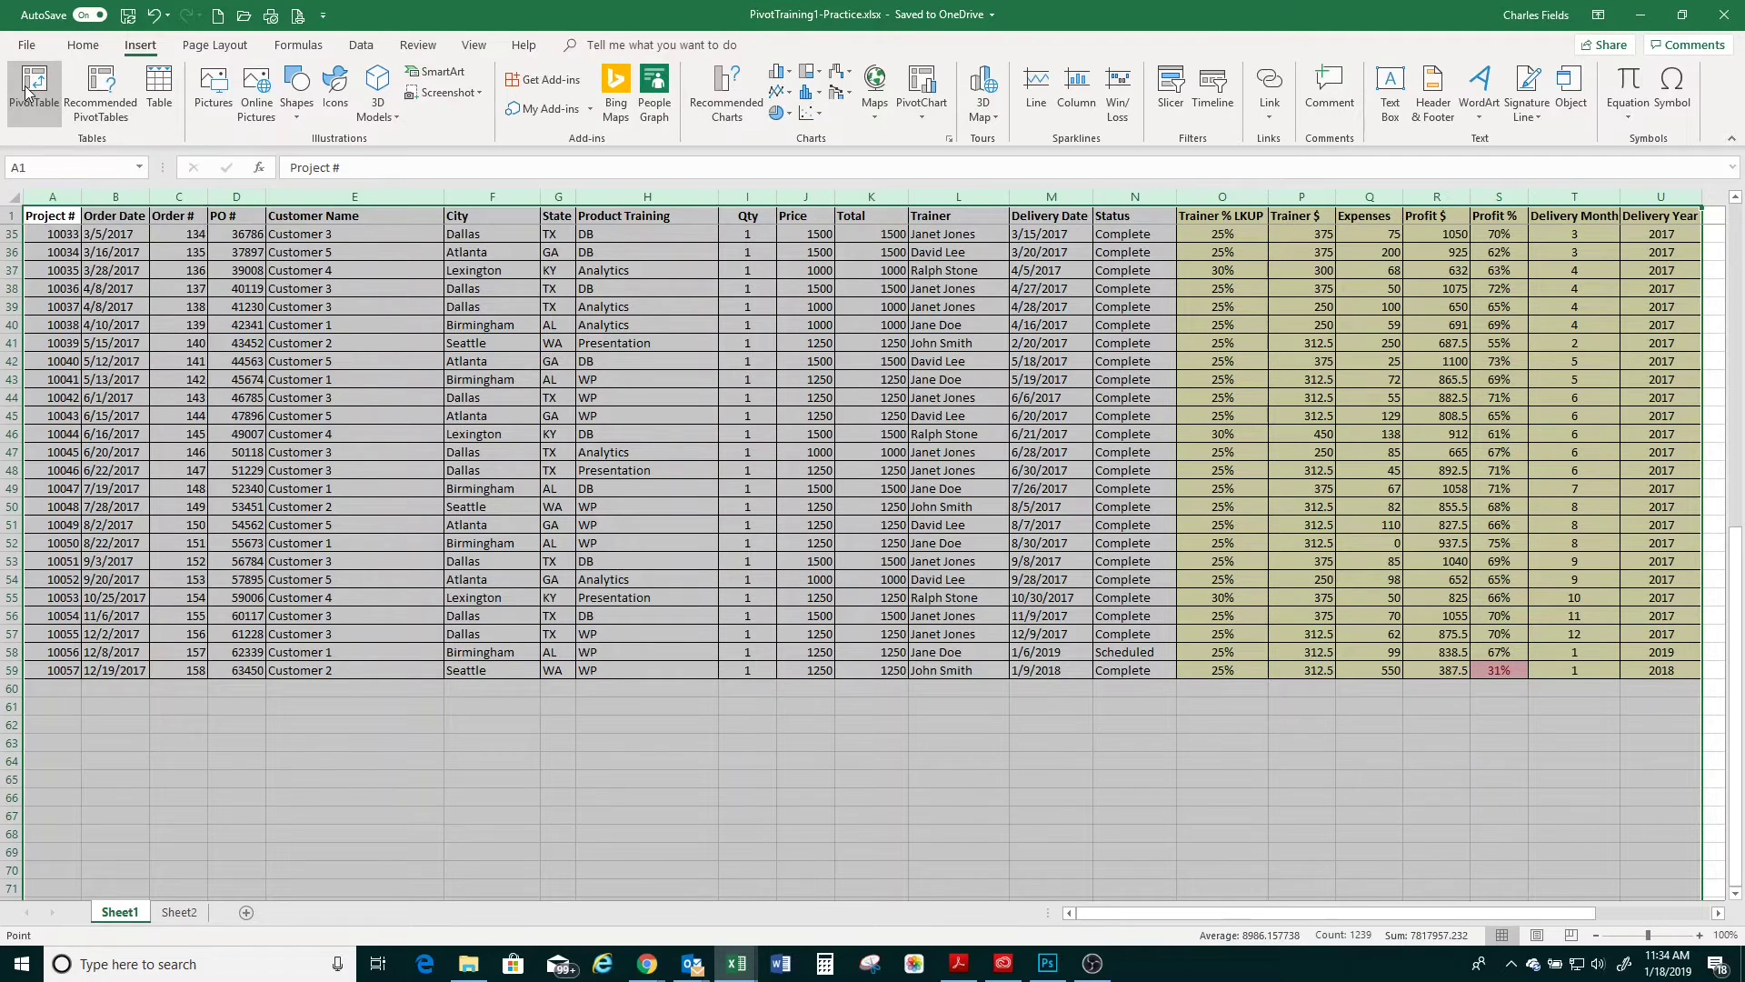
pyautogui.moveTo(1200, 507); pyautogui.dragTo(773, 335)
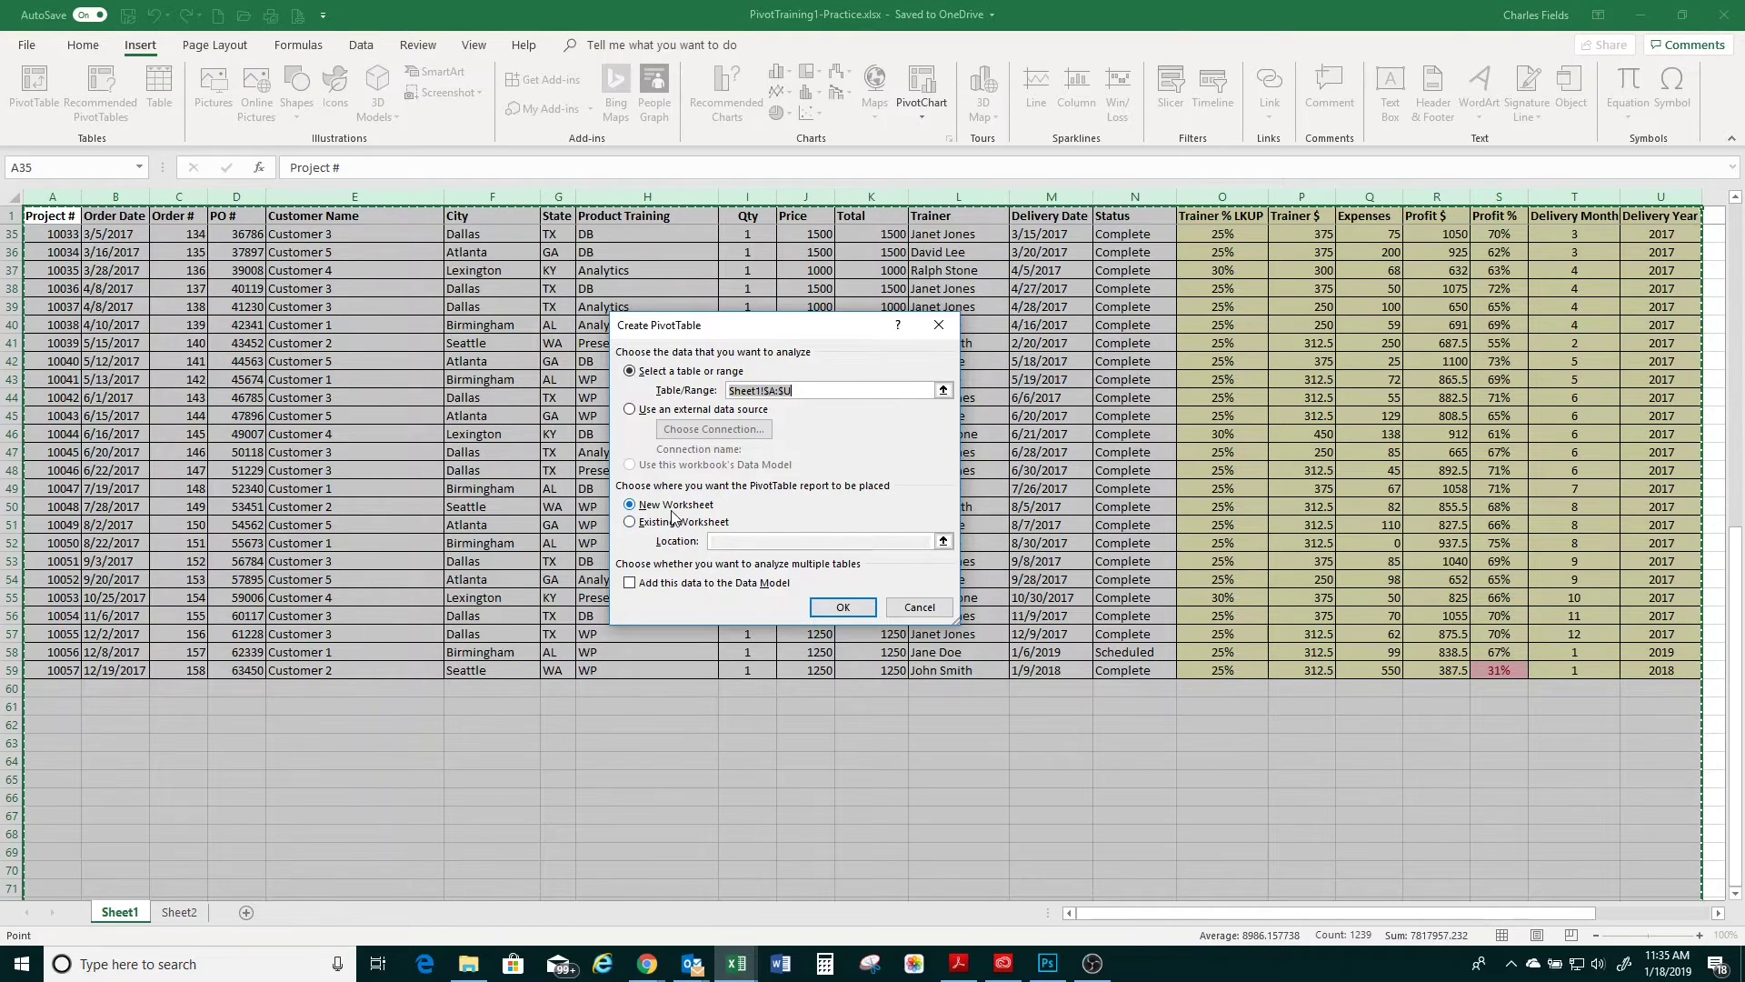
pyautogui.click(832, 611)
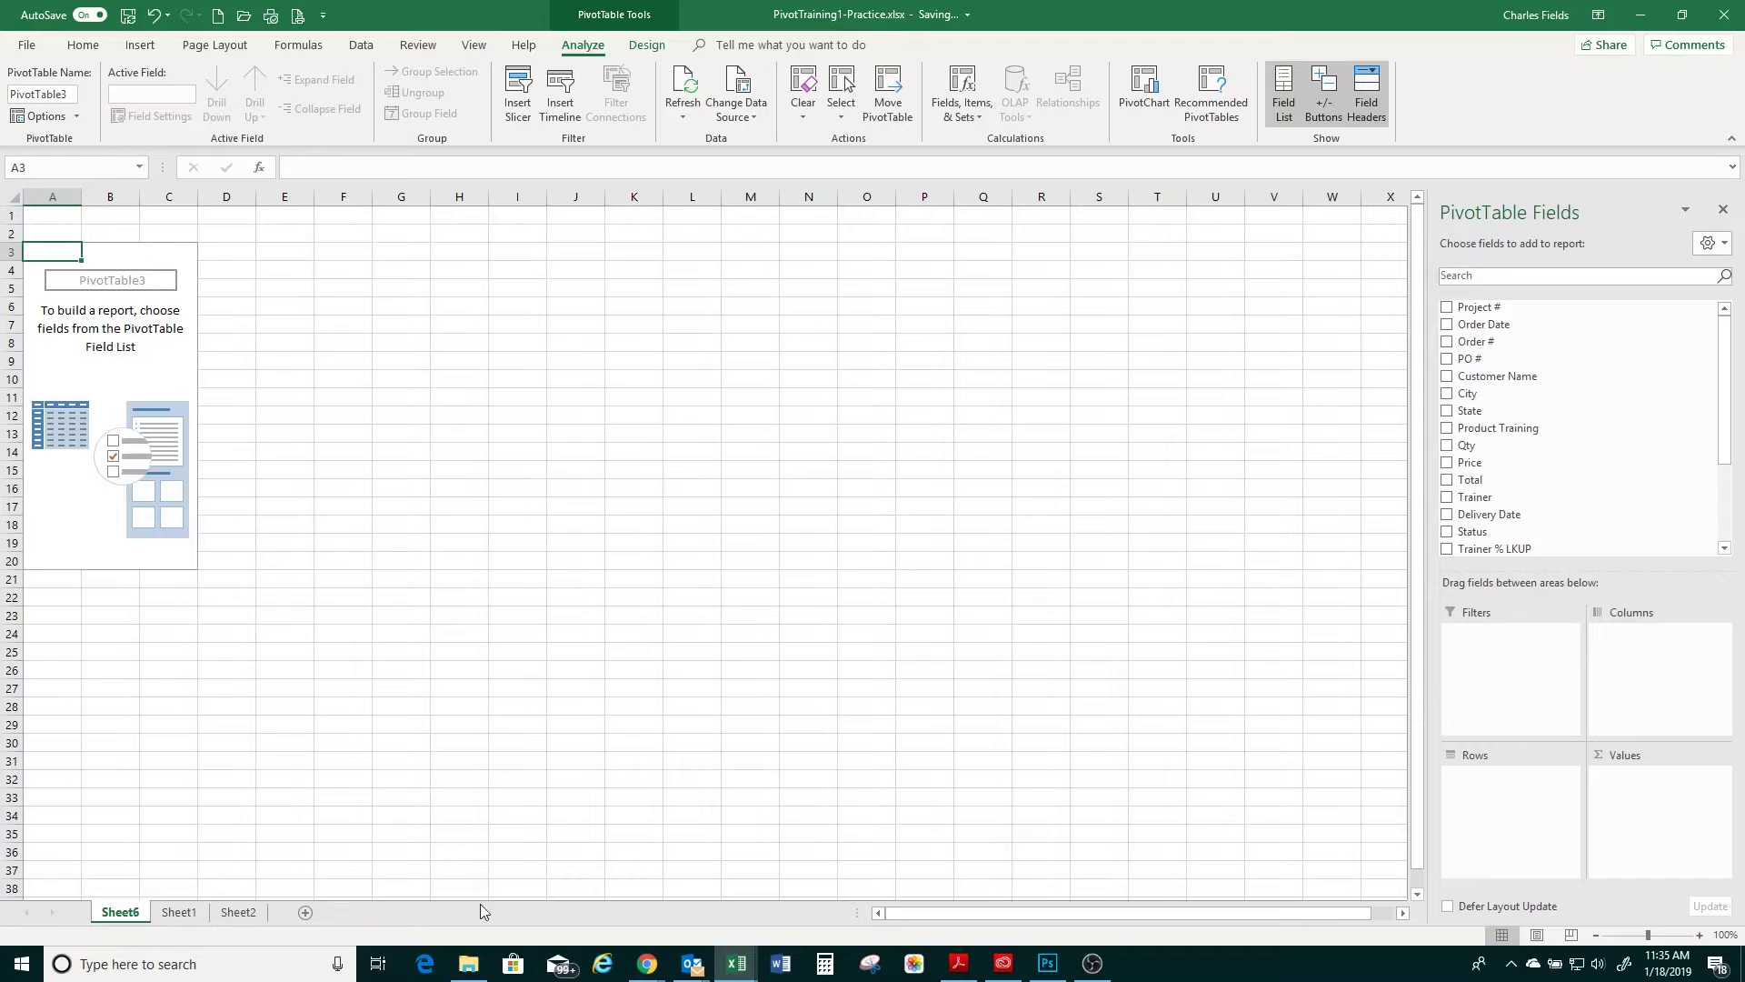
# Review the source columns on Sheet1, and add the Product Training field to the pivot table's rows on Sheet6
pyautogui.click(179, 912)
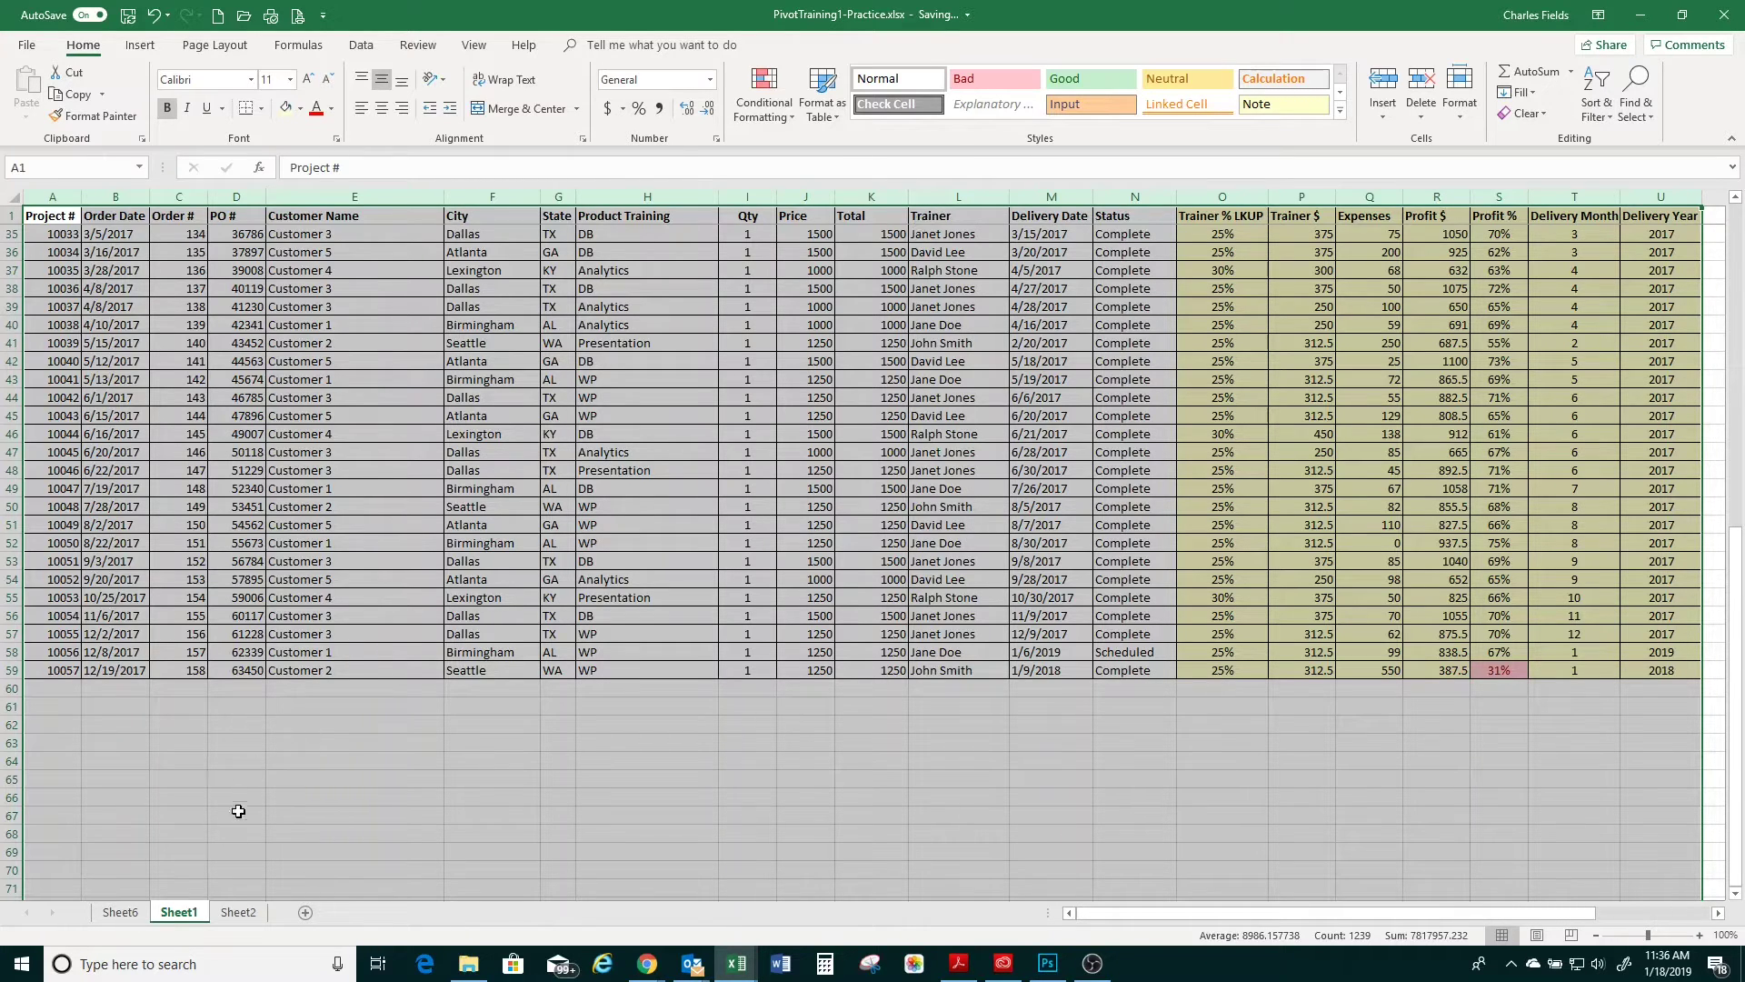
pyautogui.click(120, 912)
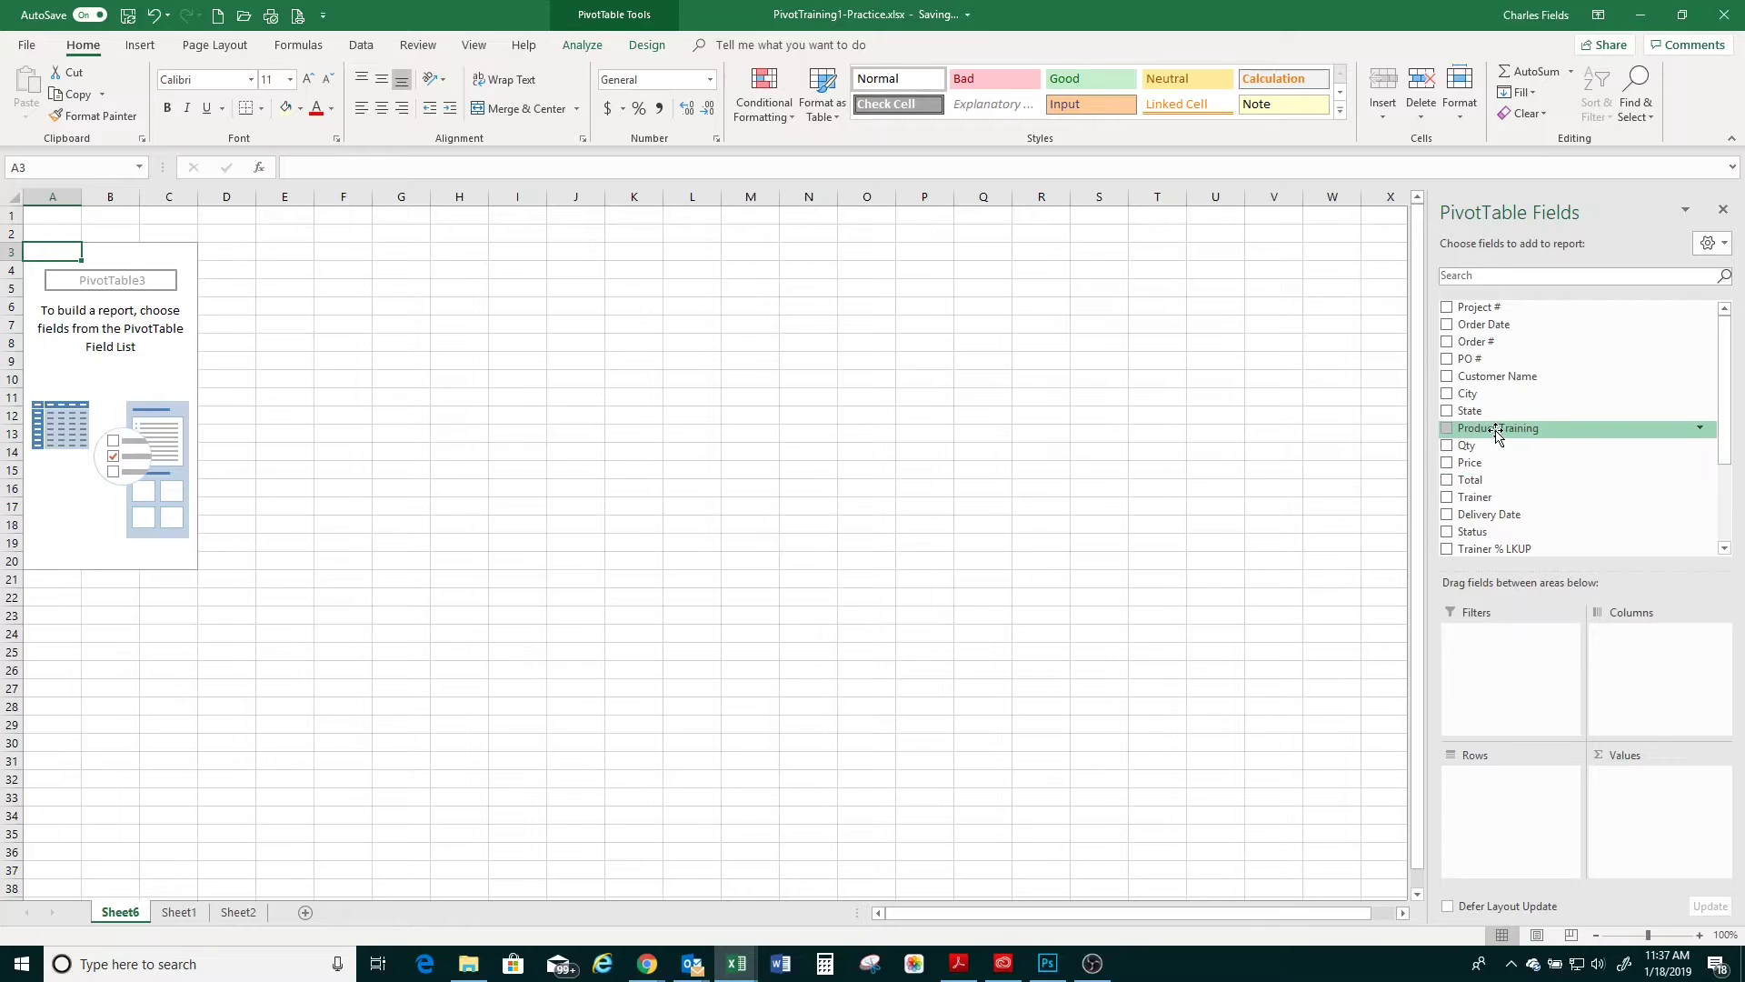
pyautogui.moveTo(1493, 433); pyautogui.dragTo(1499, 810)
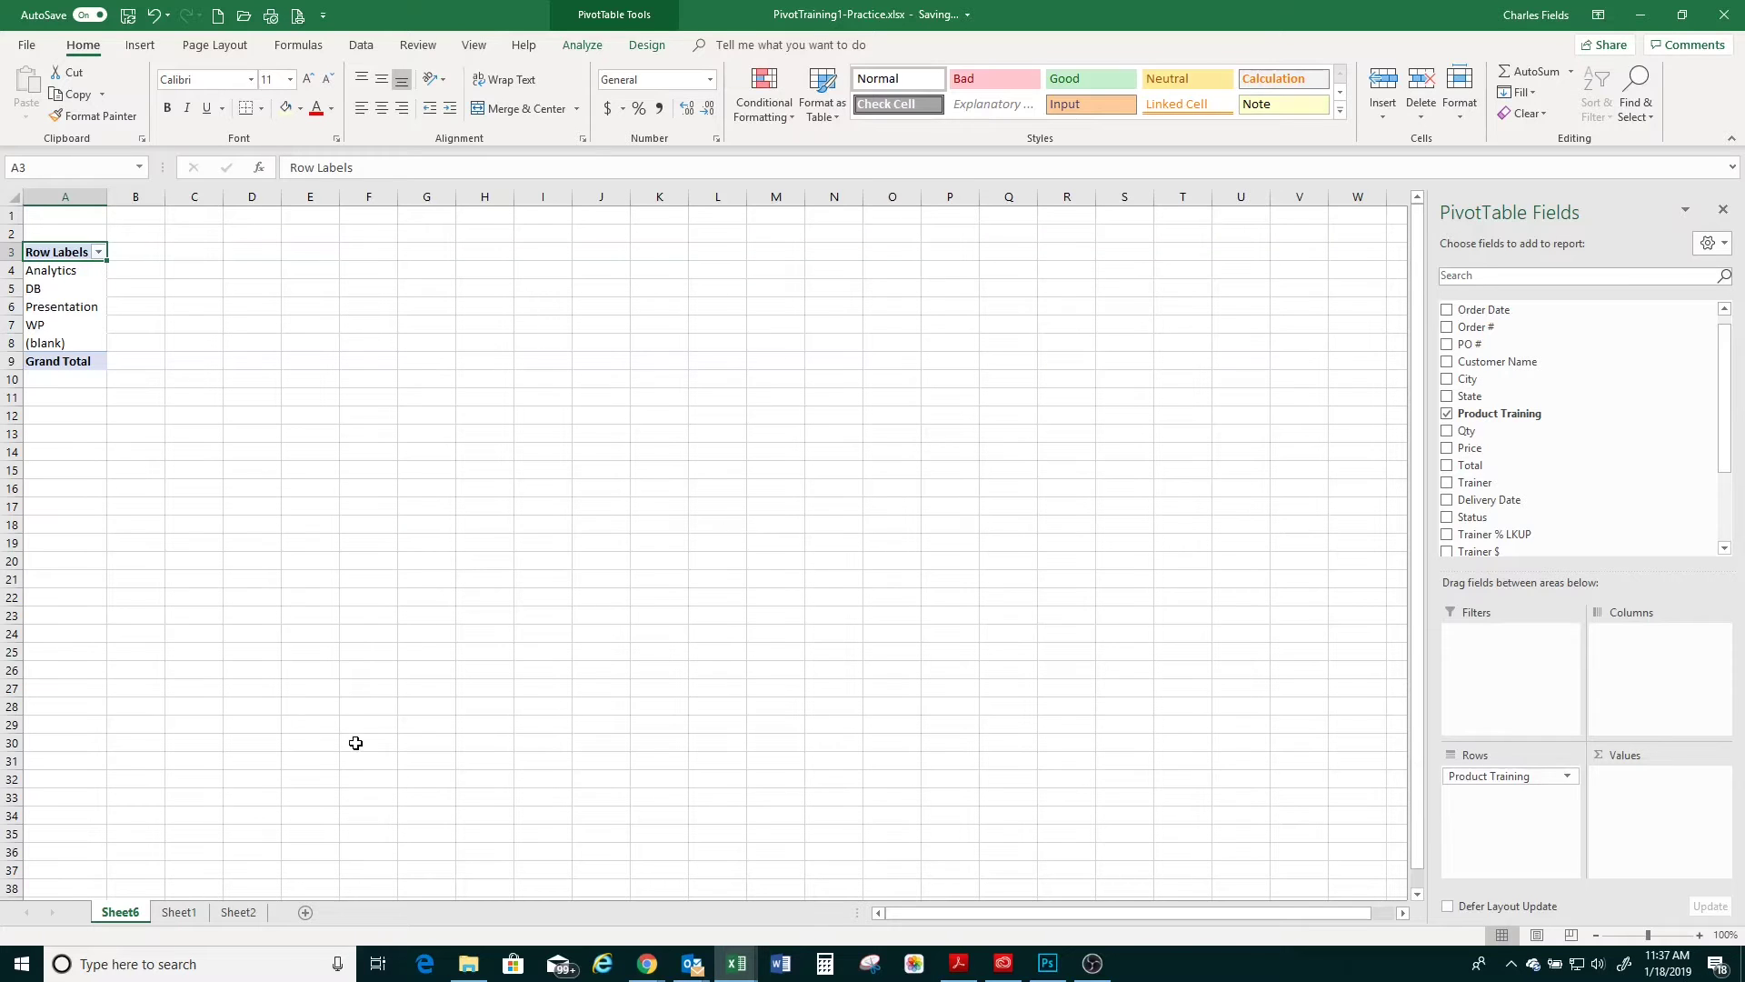
# Check the source data on Sheet1 again, and add the Total field to the pivot table's values on Sheet6
pyautogui.click(178, 911)
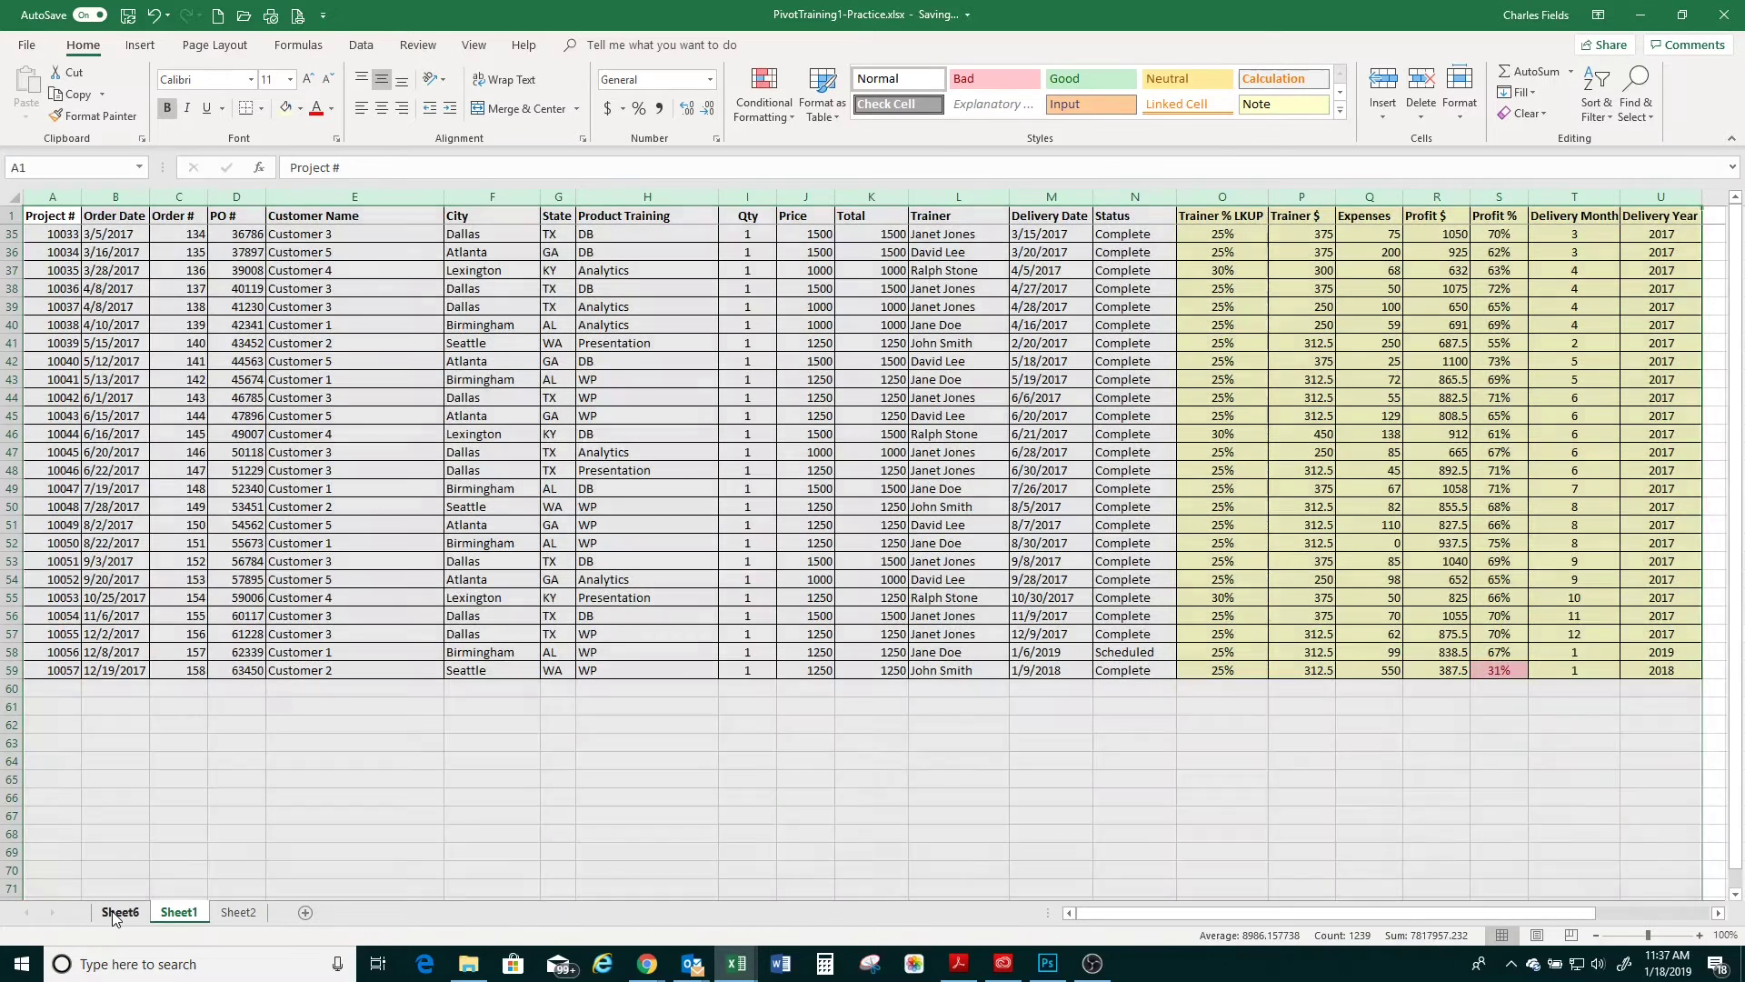
pyautogui.click(117, 913)
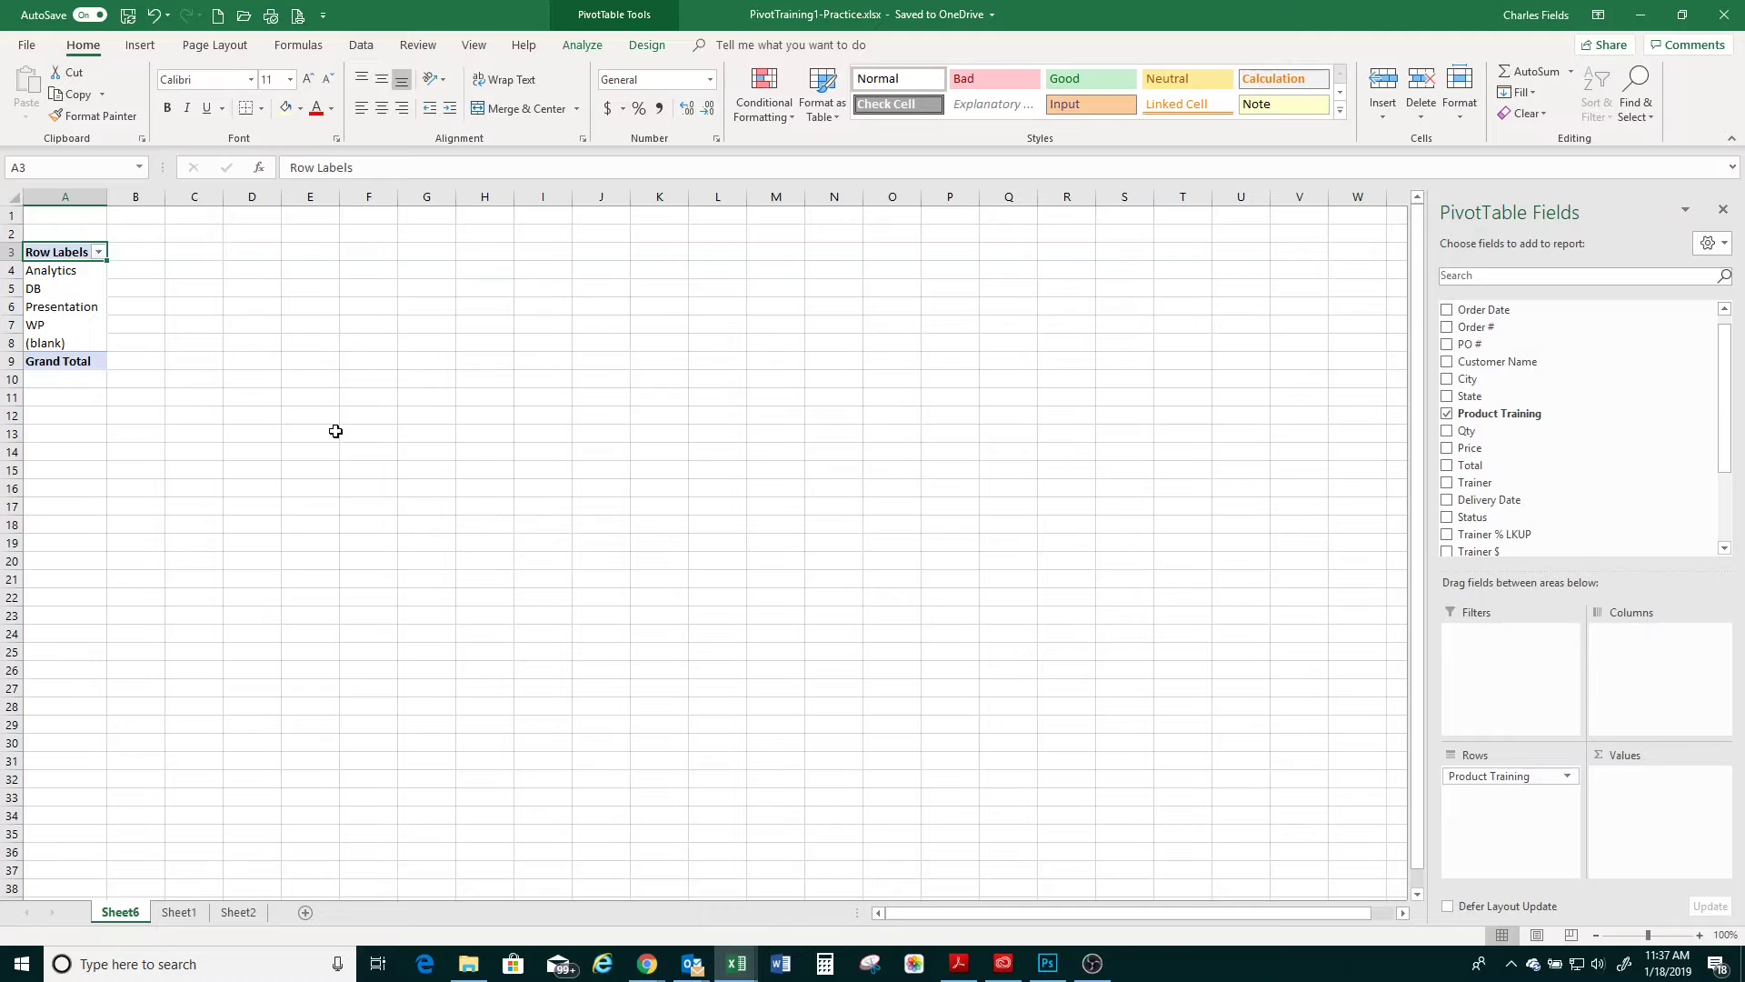
pyautogui.moveTo(1729, 429); pyautogui.dragTo(1730, 445)
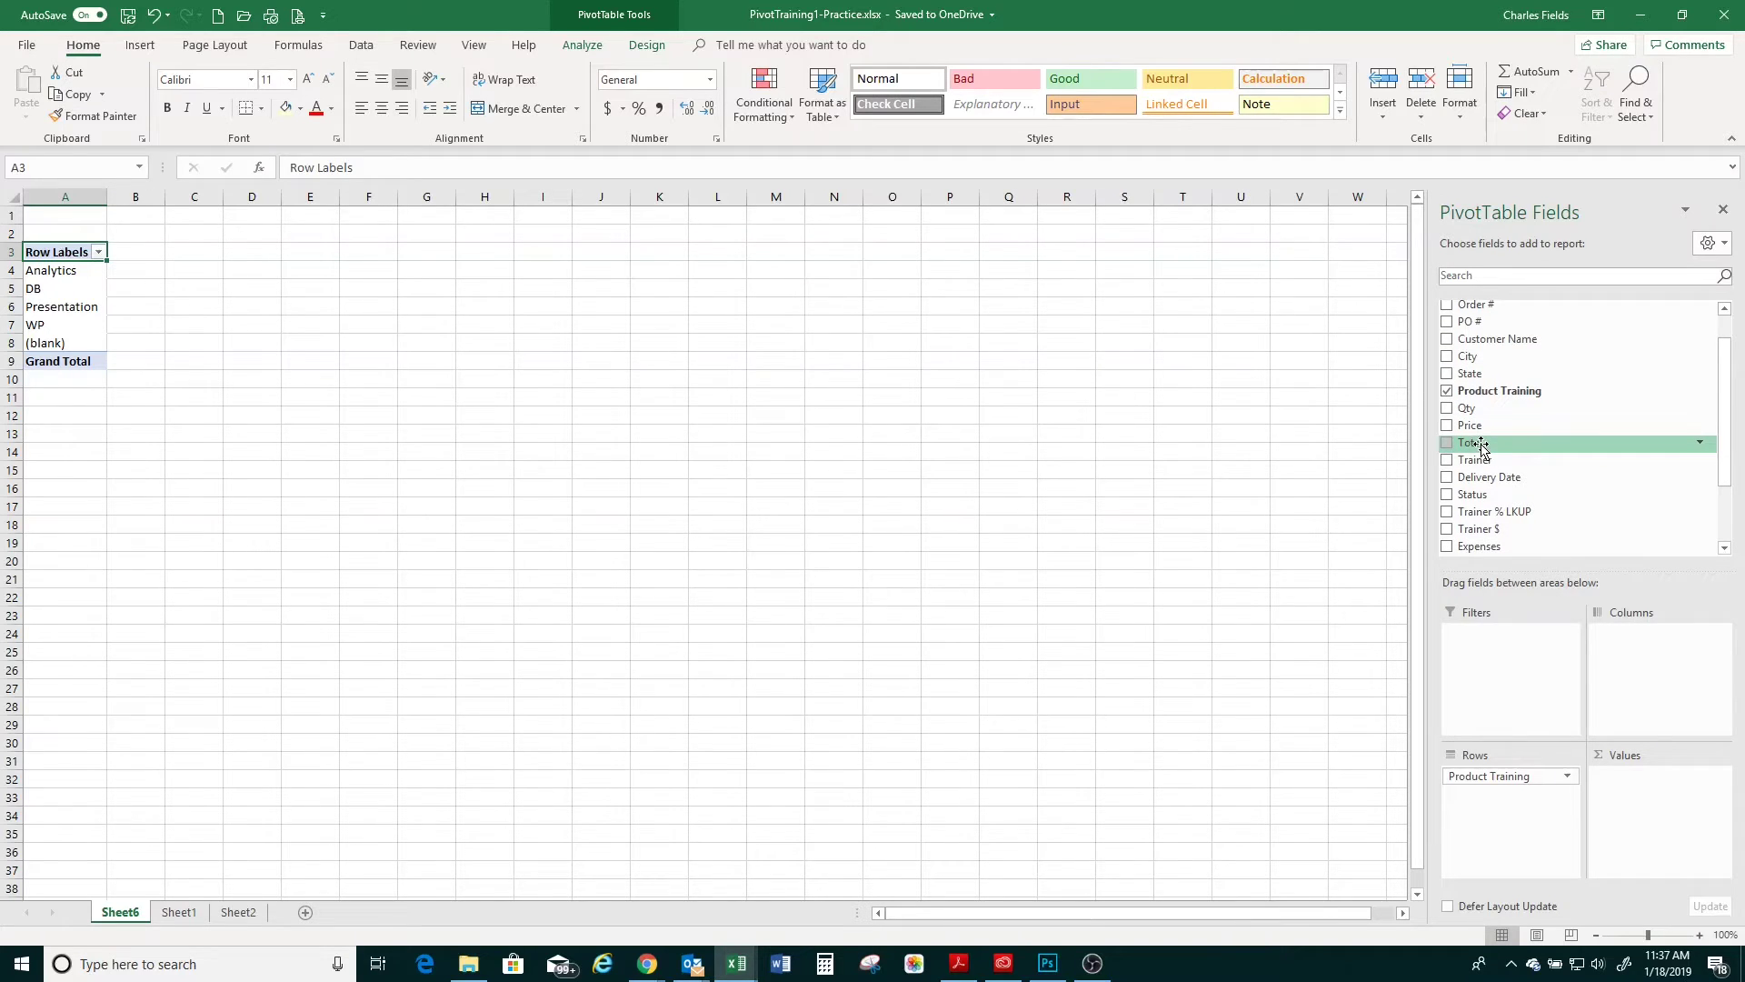
pyautogui.moveTo(1481, 448); pyautogui.dragTo(1645, 815)
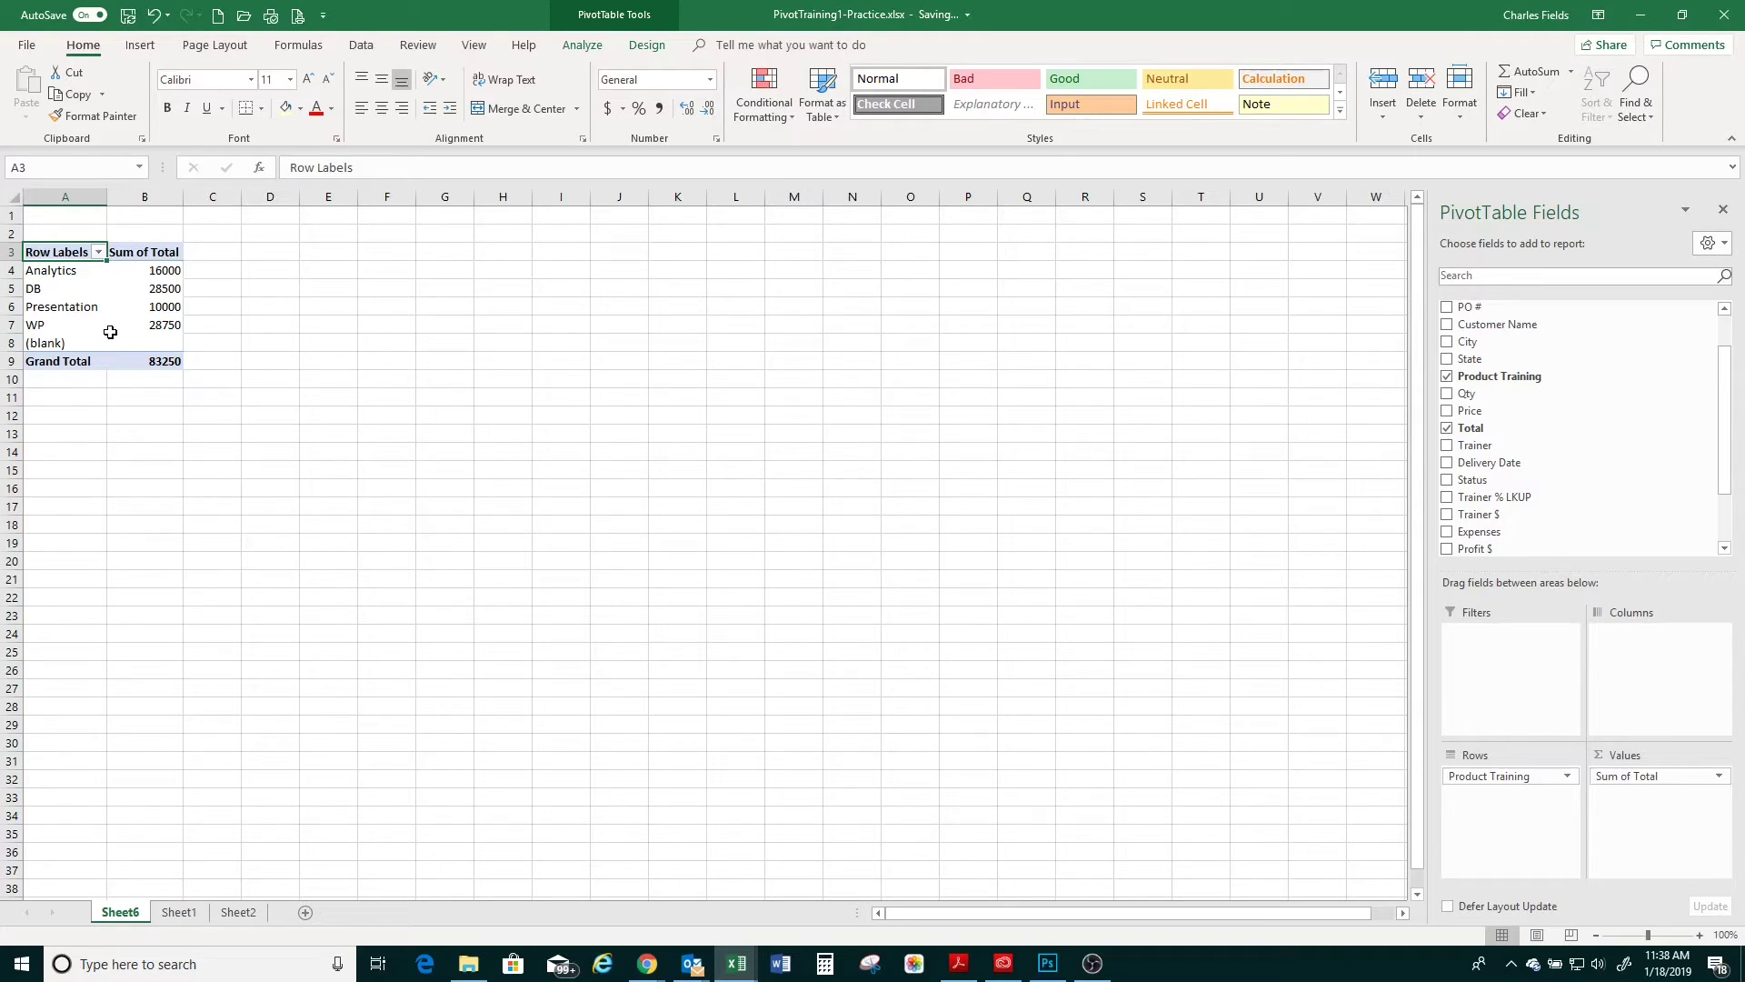
# Add the Delivery Date field to the pivot table's columns
pyautogui.moveTo(110, 332)
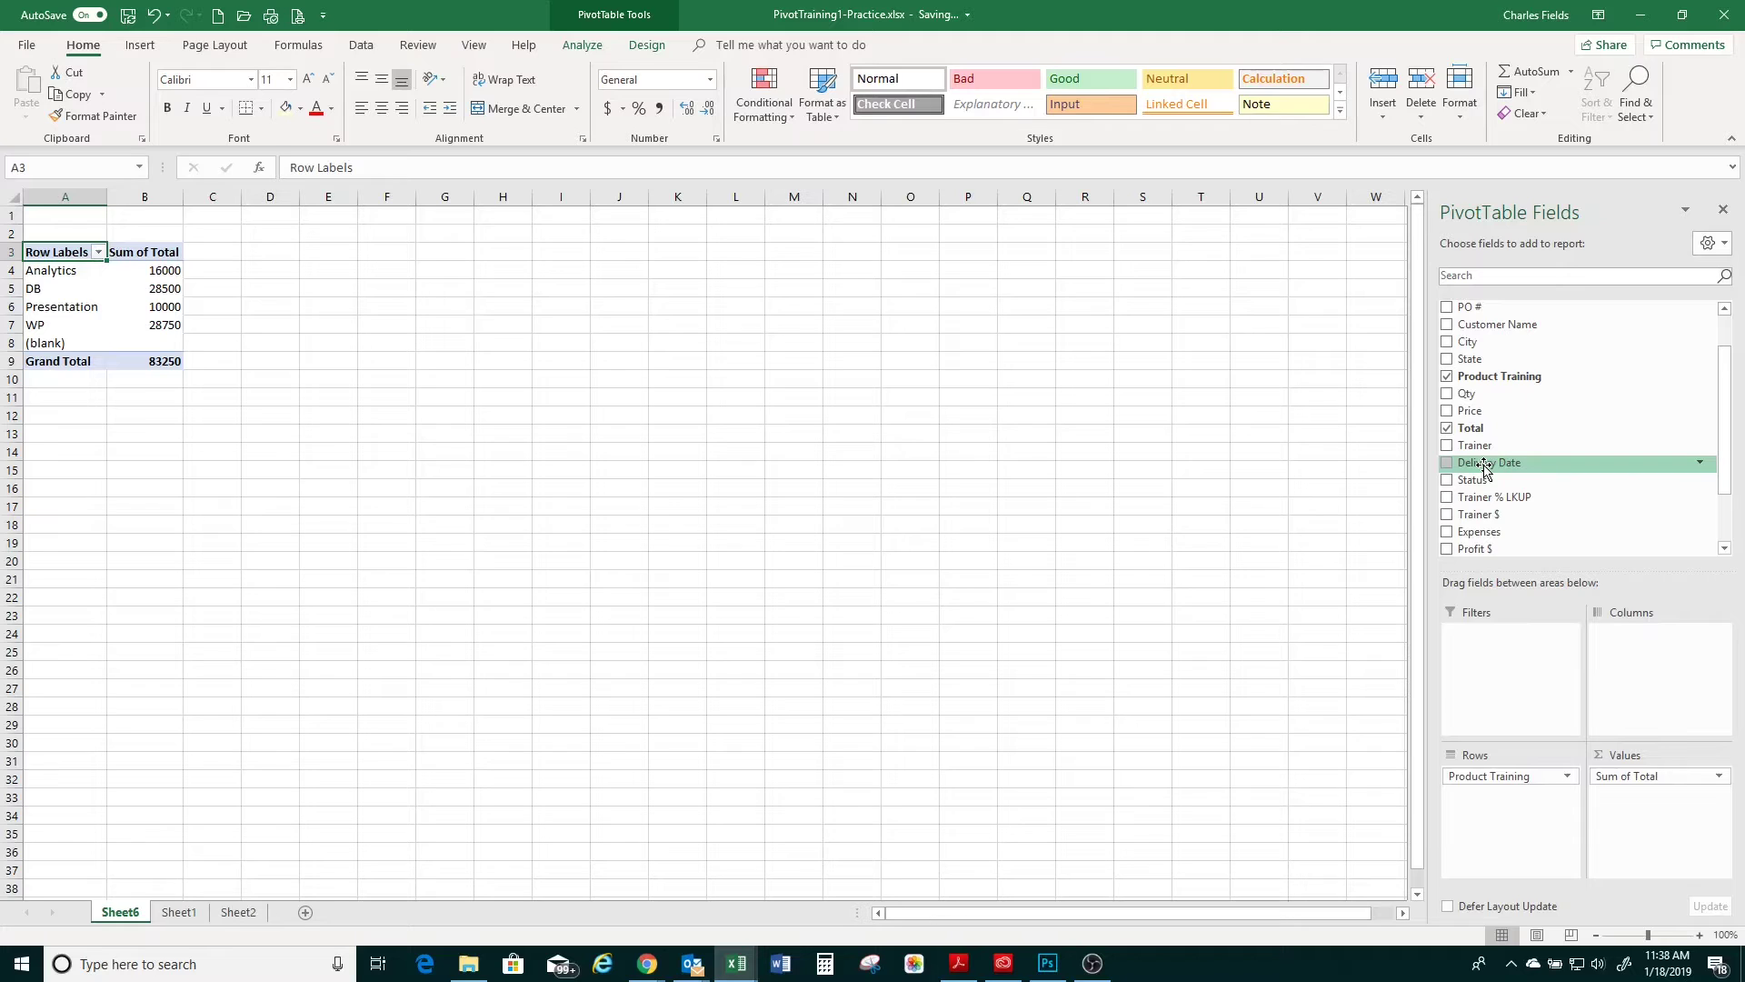
pyautogui.moveTo(1485, 468); pyautogui.dragTo(1676, 675)
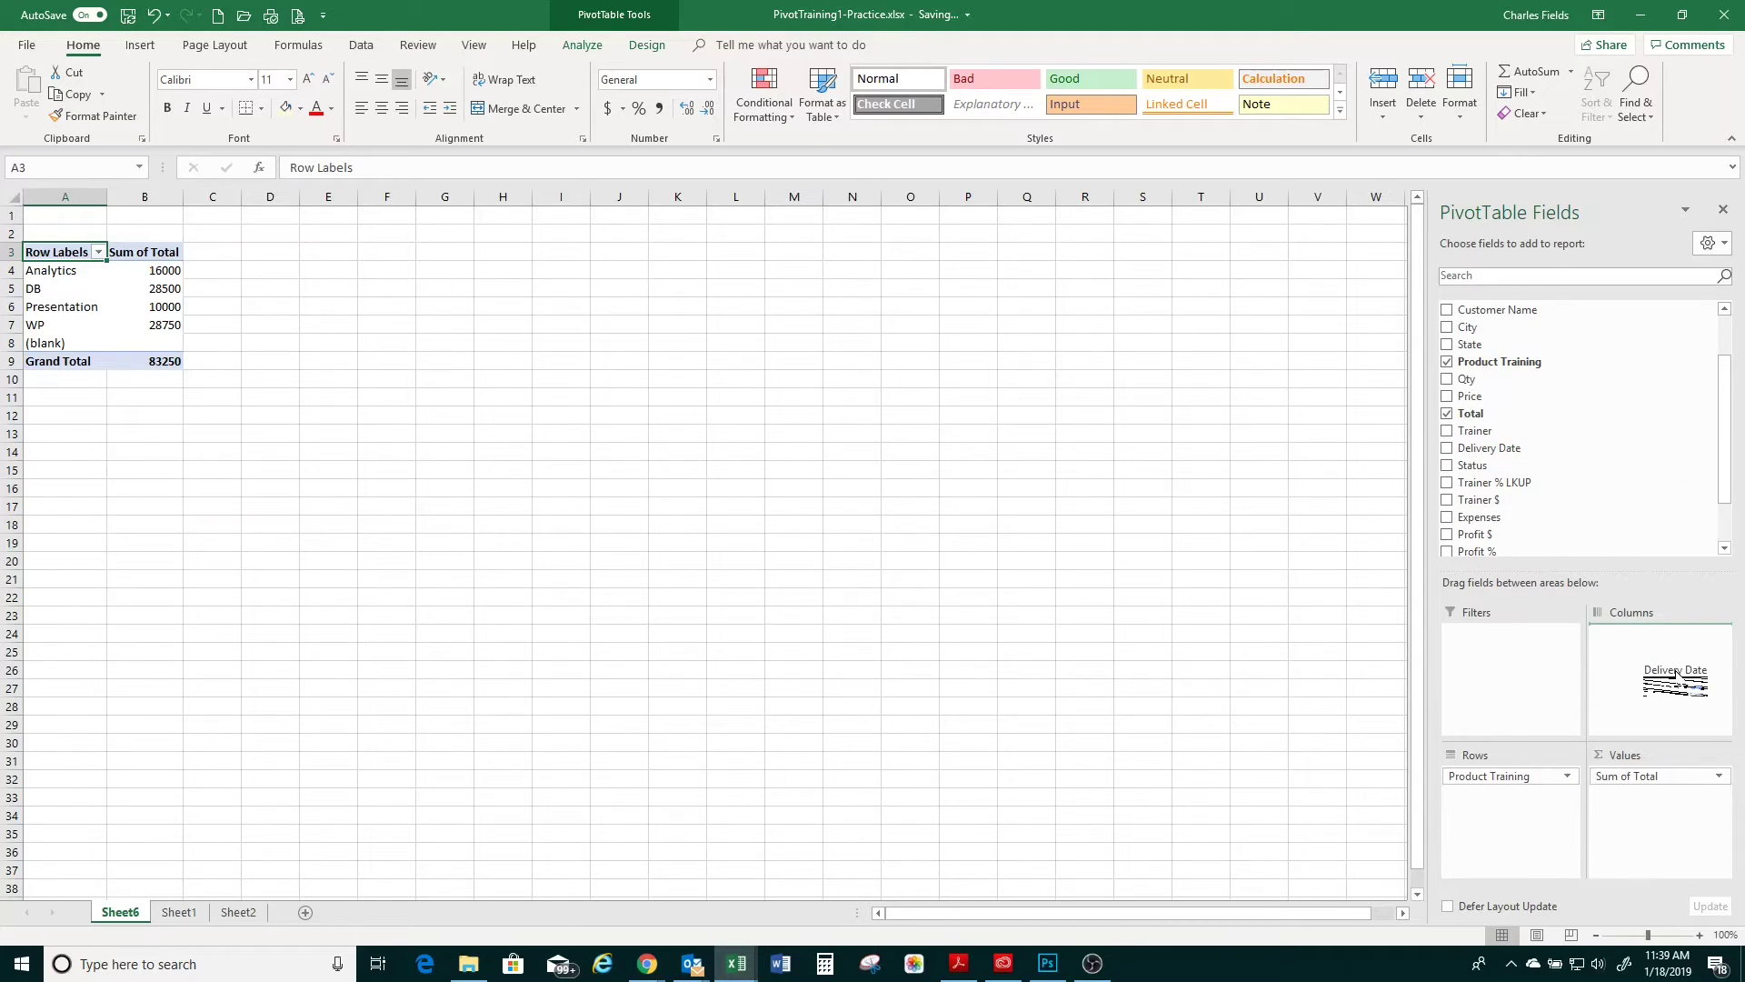
pyautogui.moveTo(1676, 673); pyautogui.dragTo(1677, 672)
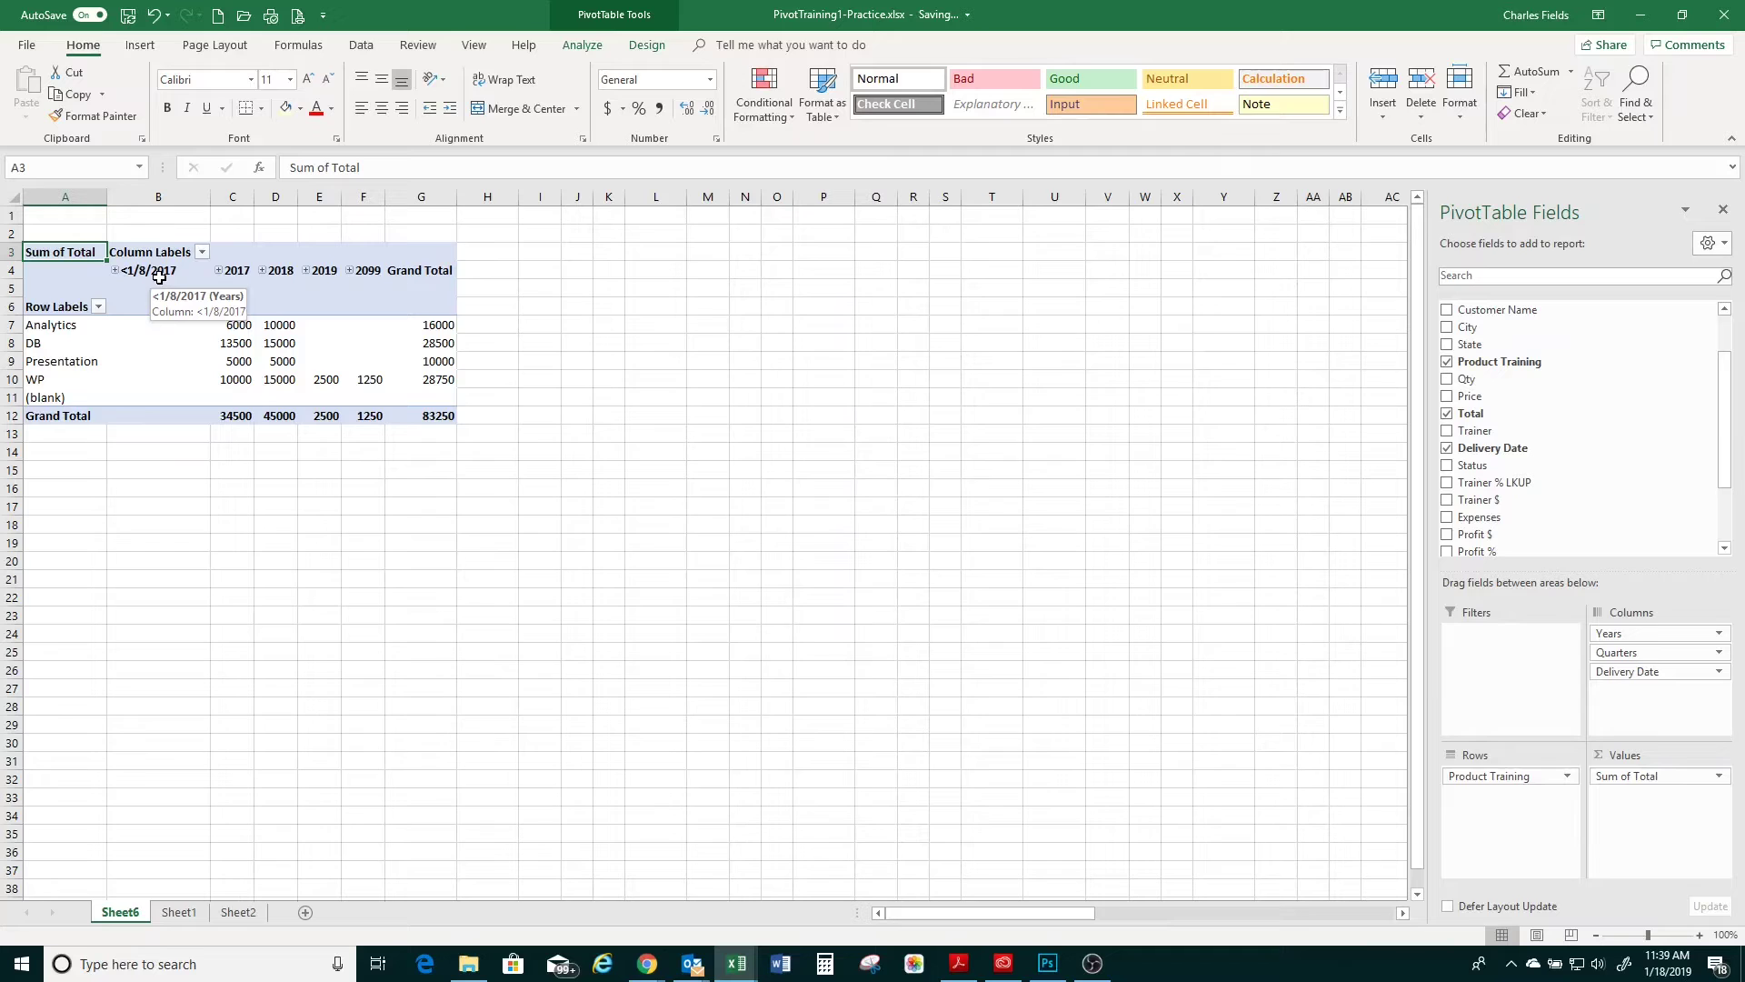
# Filter the pivot table's column labels by Years so that only 2018 is included
pyautogui.click(202, 255)
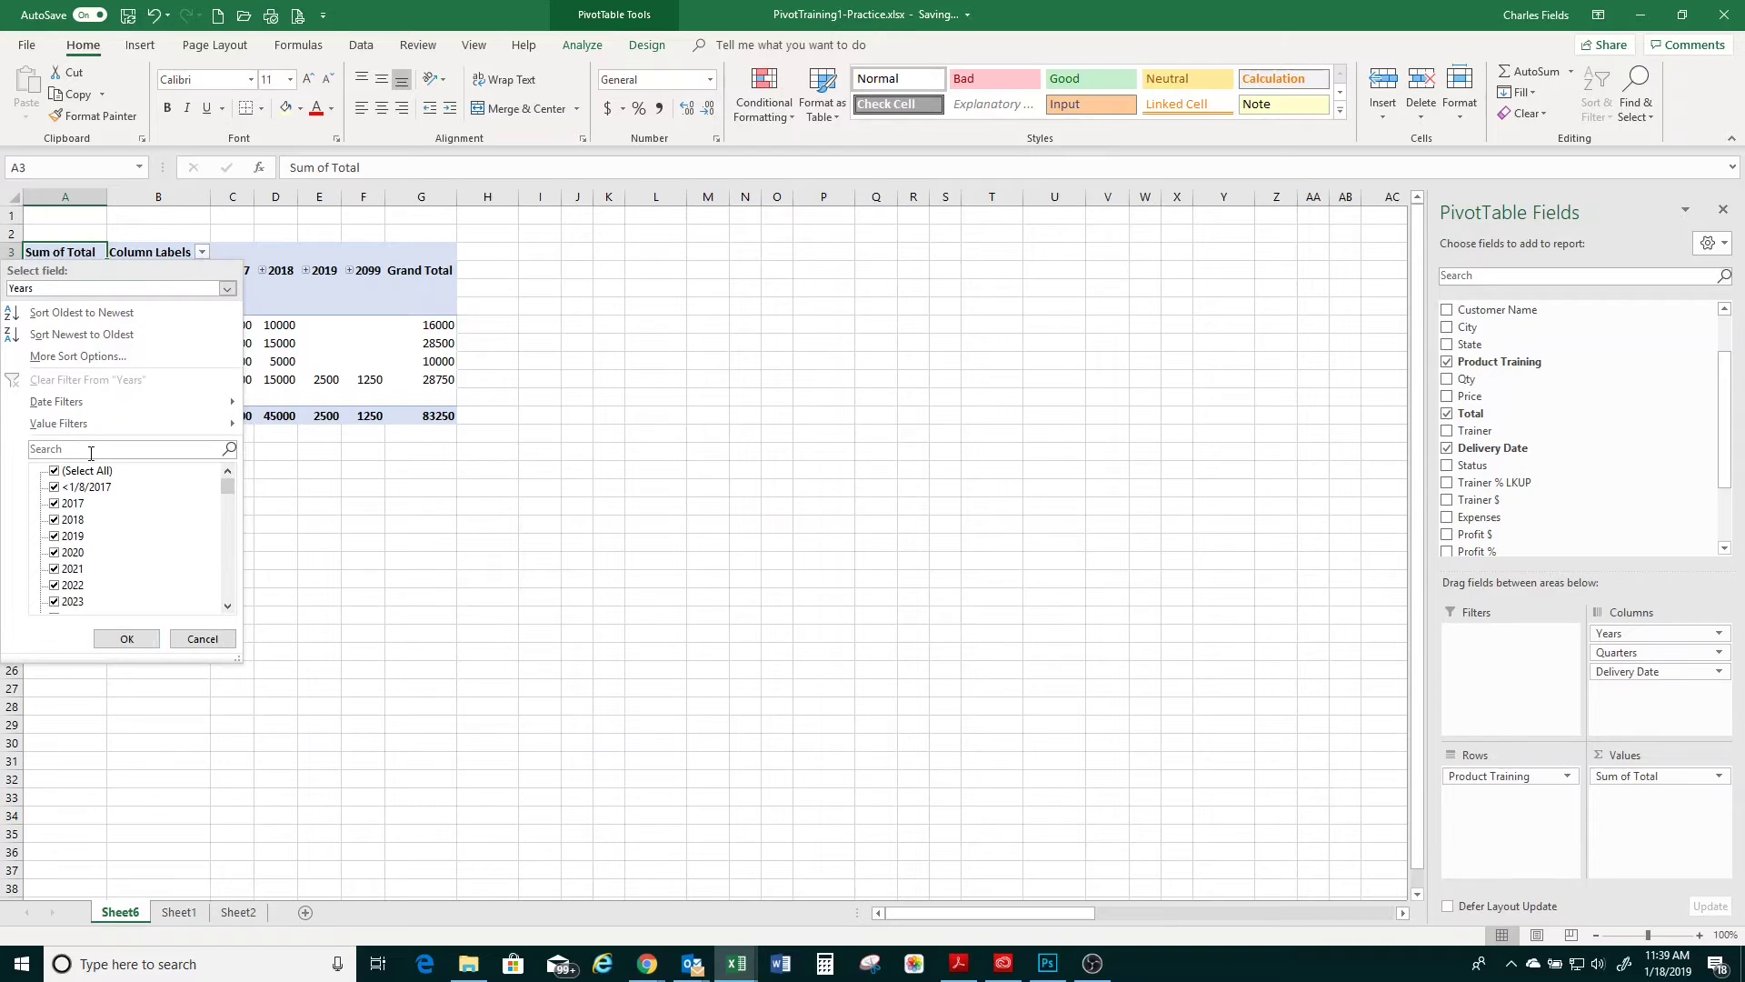
pyautogui.click(53, 488)
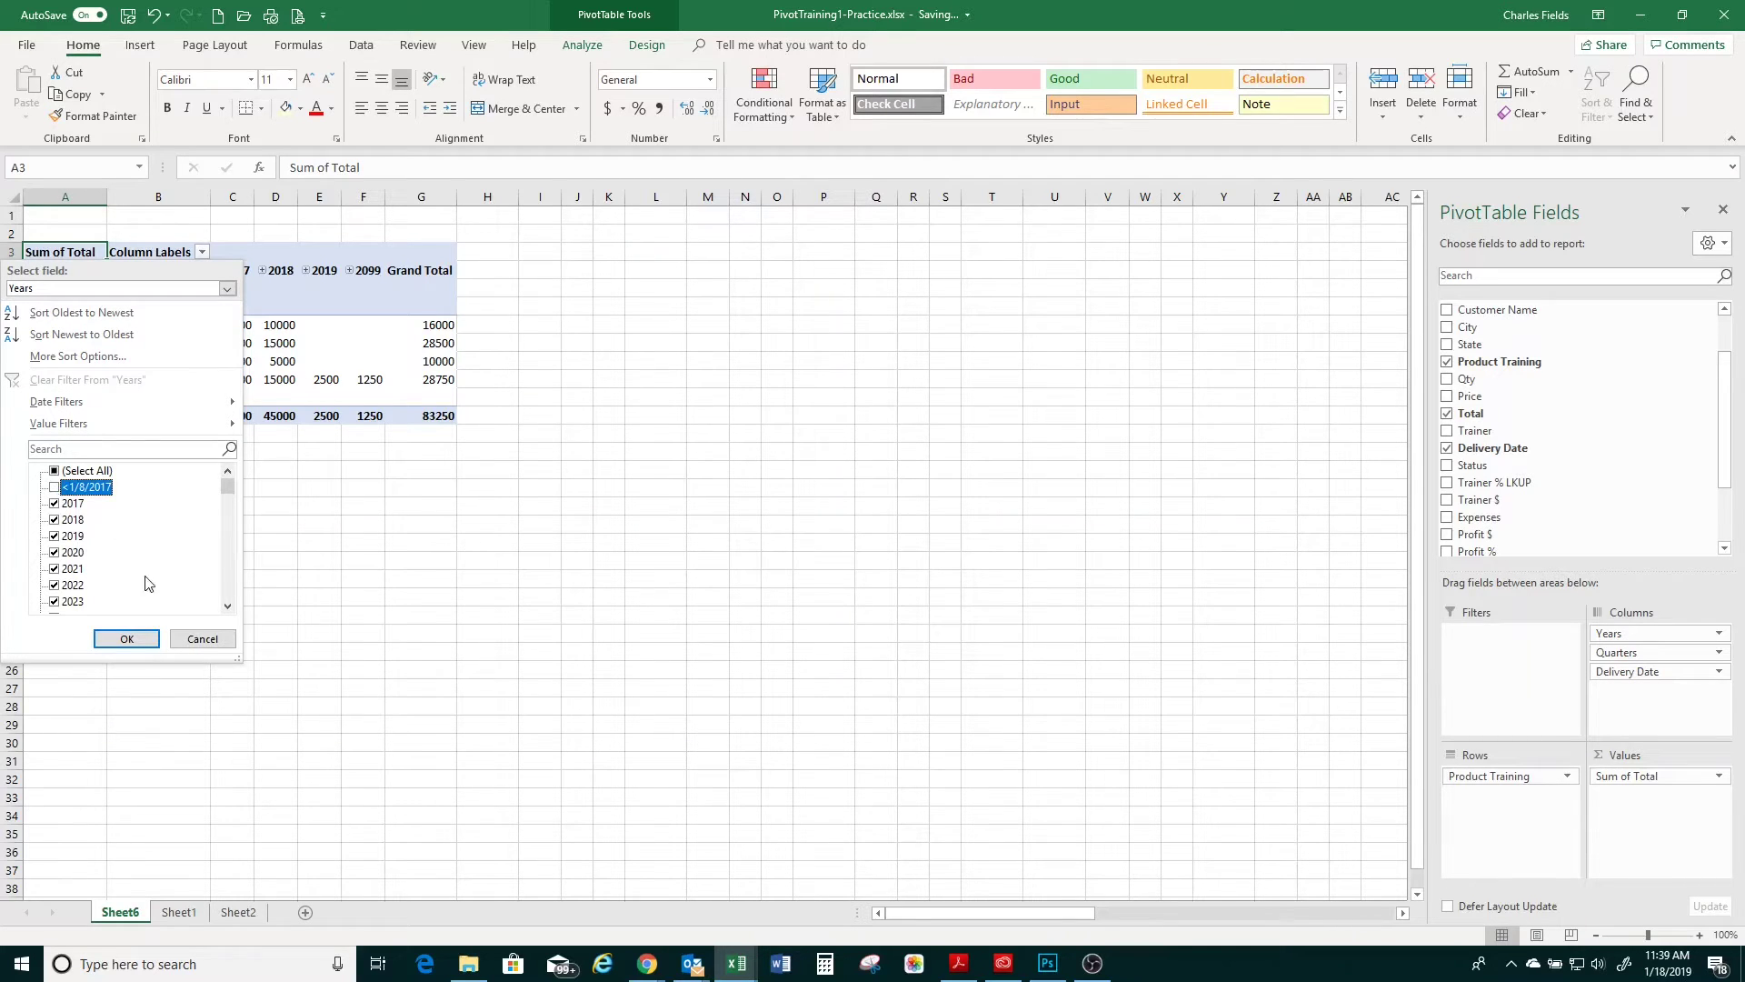
pyautogui.click(227, 607)
pyautogui.click(227, 606)
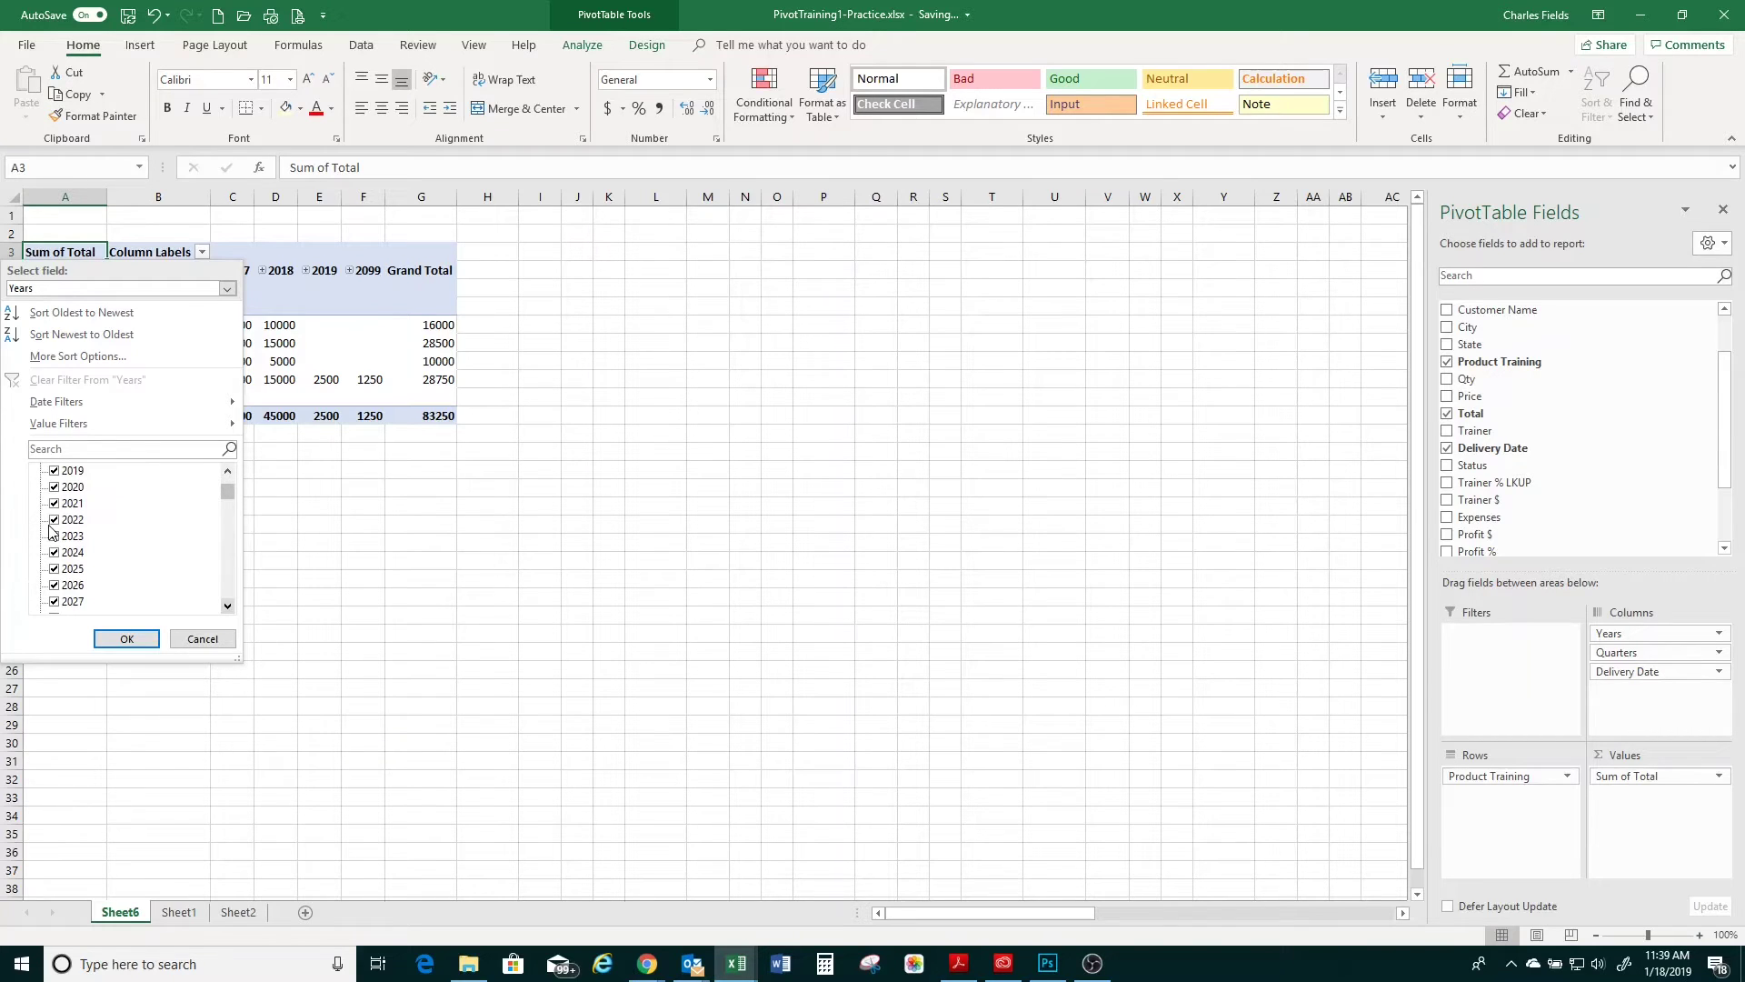
pyautogui.moveTo(228, 494)
pyautogui.mouseDown()
pyautogui.moveTo(237, 610)
pyautogui.moveTo(227, 486)
pyautogui.mouseUp()
pyautogui.click(54, 470)
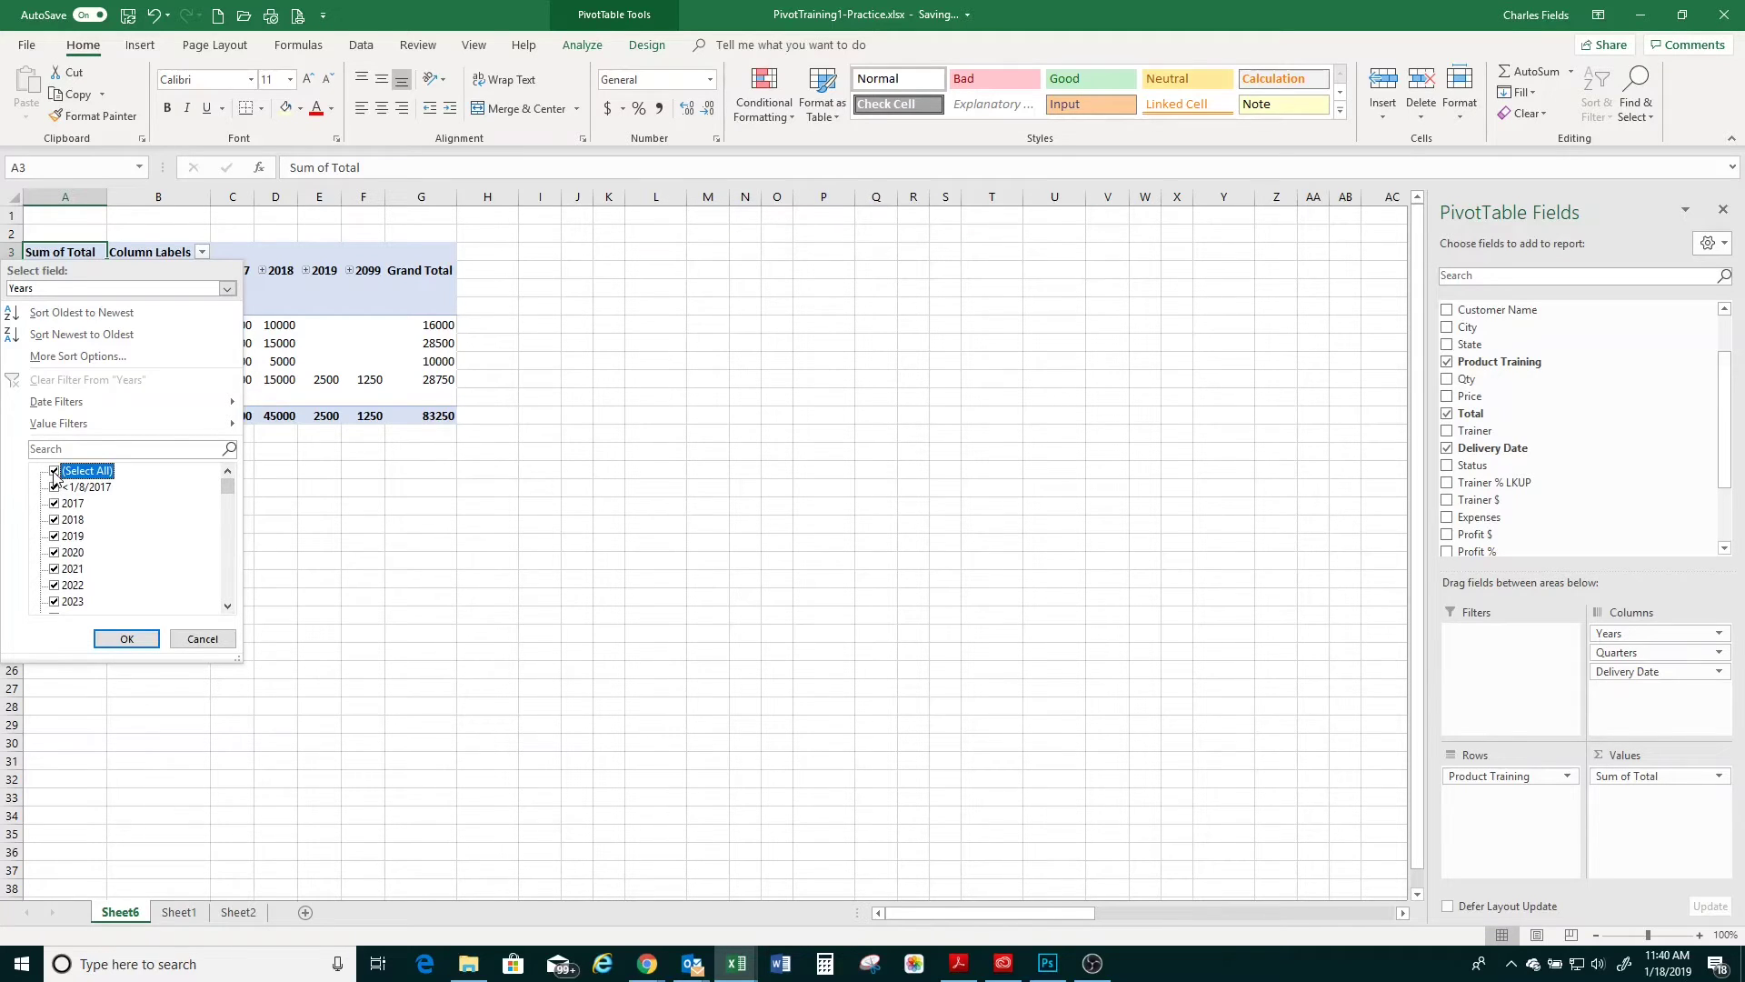
pyautogui.click(54, 470)
pyautogui.click(54, 523)
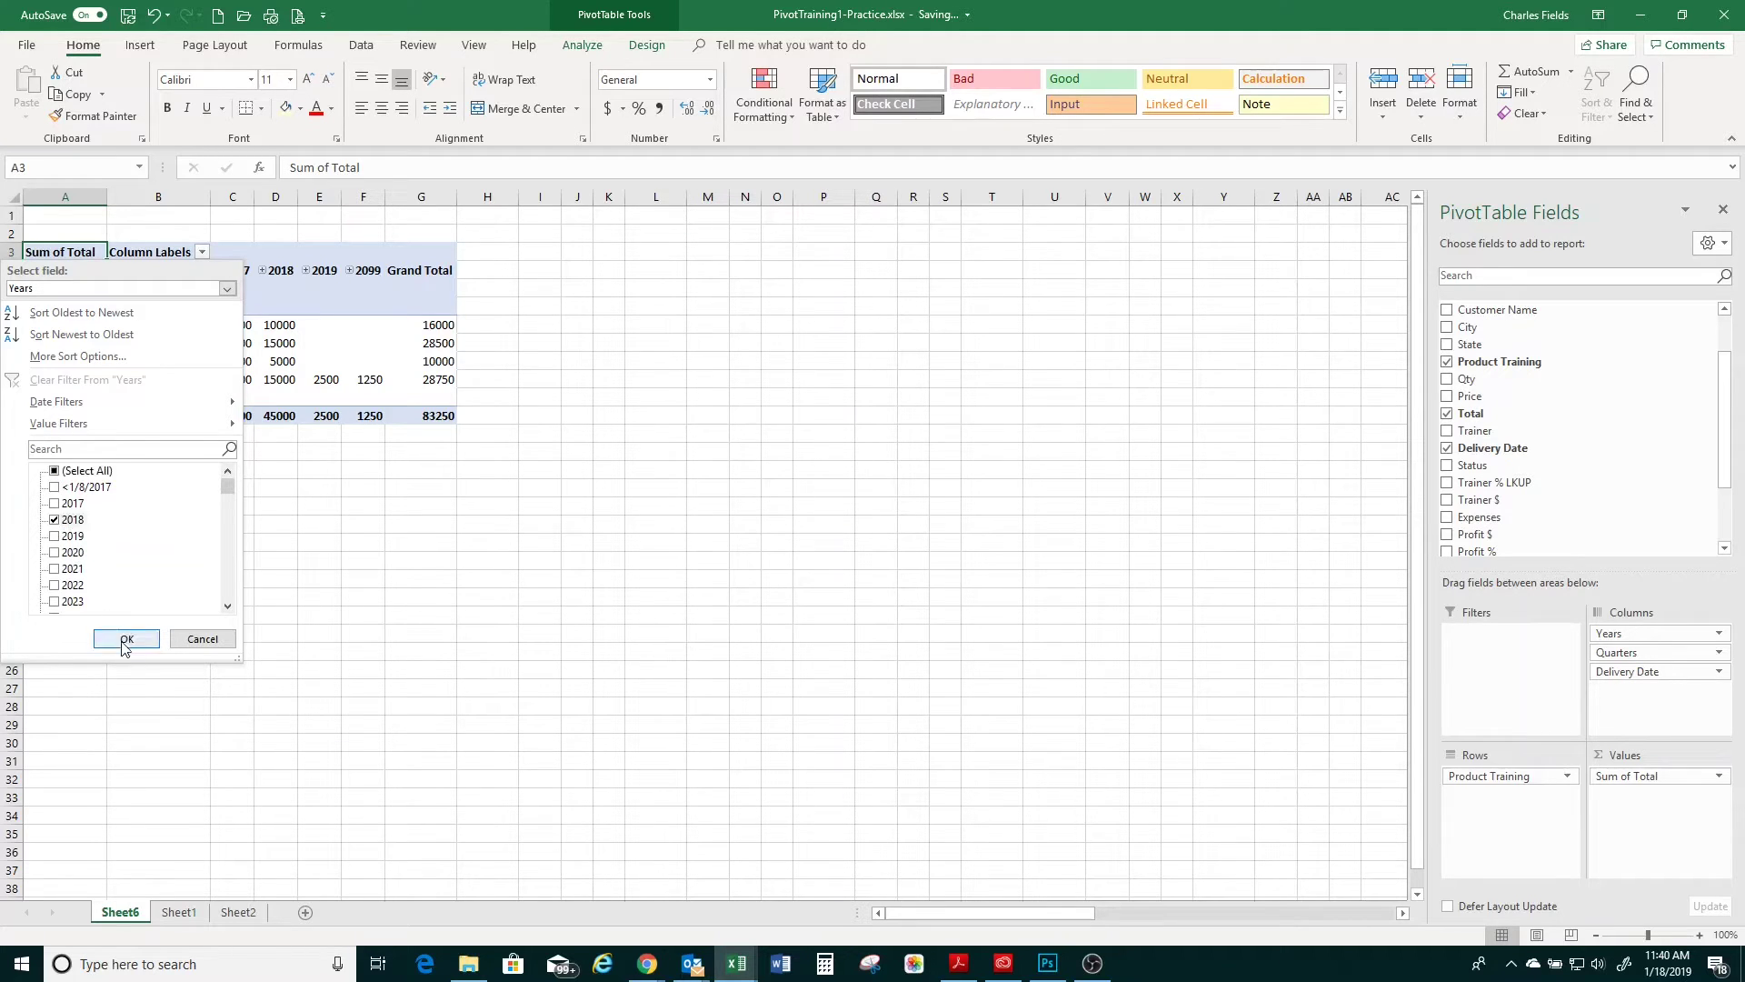
pyautogui.click(126, 639)
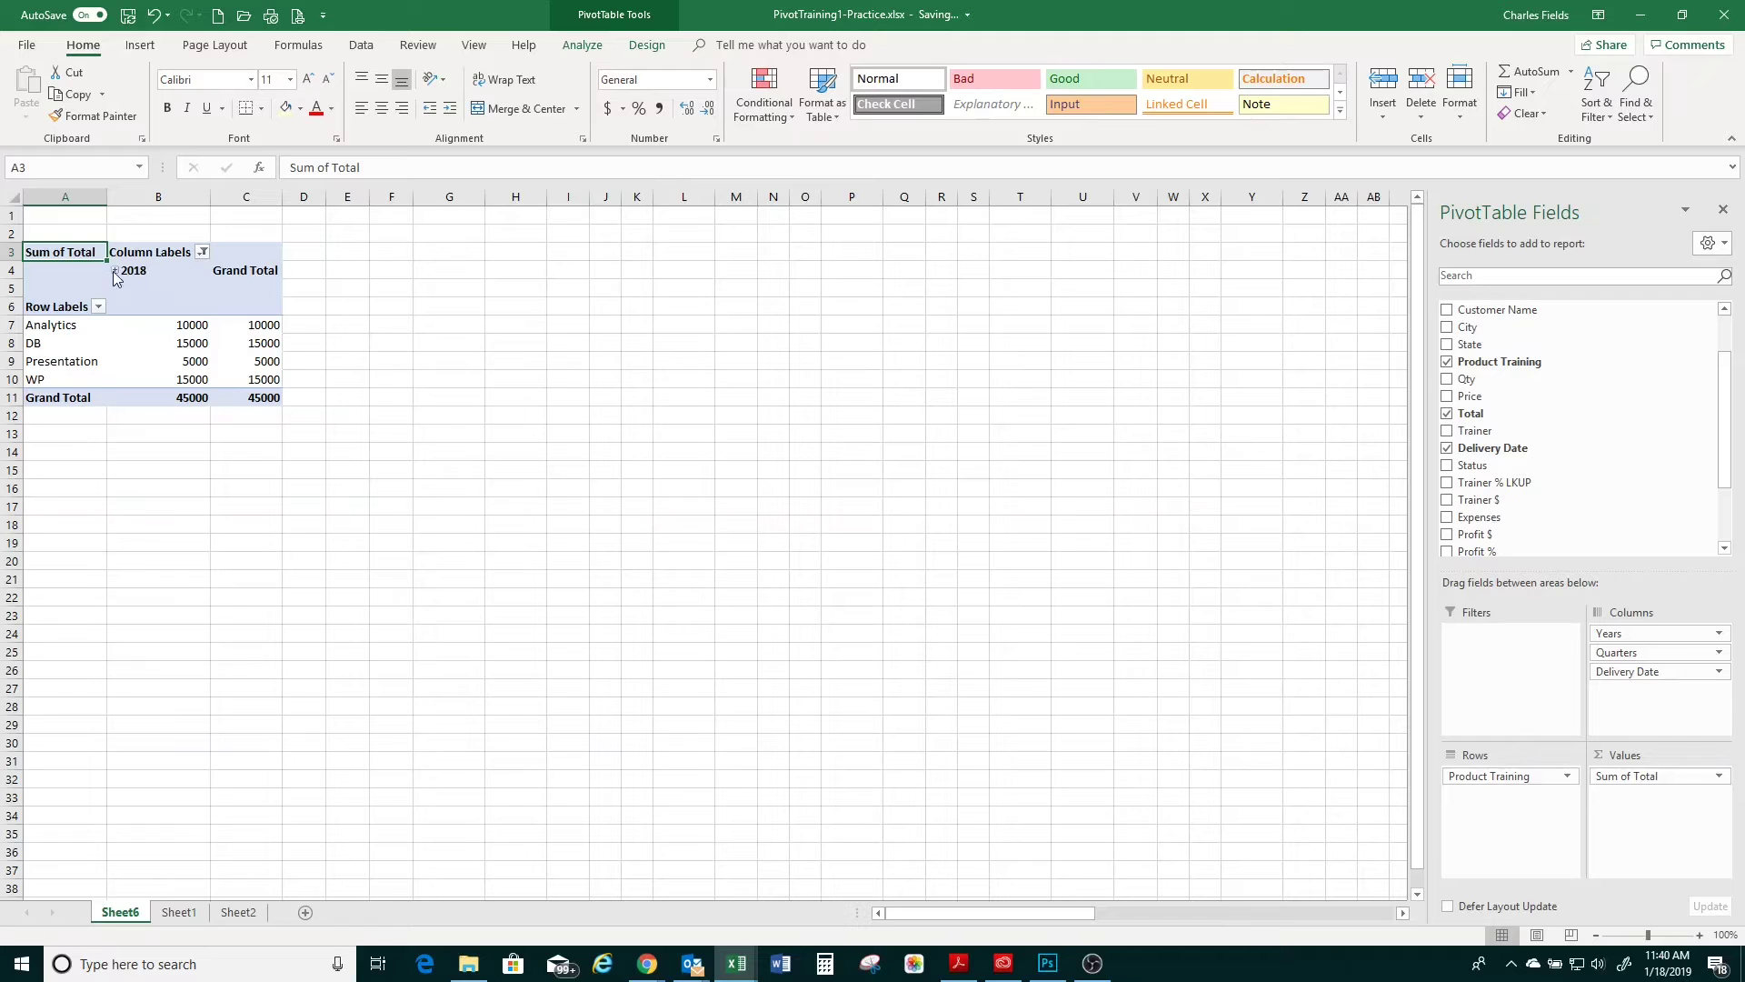
# Expand 2018 into its quarters, and expand the entire Quarters field into months
pyautogui.click(114, 270)
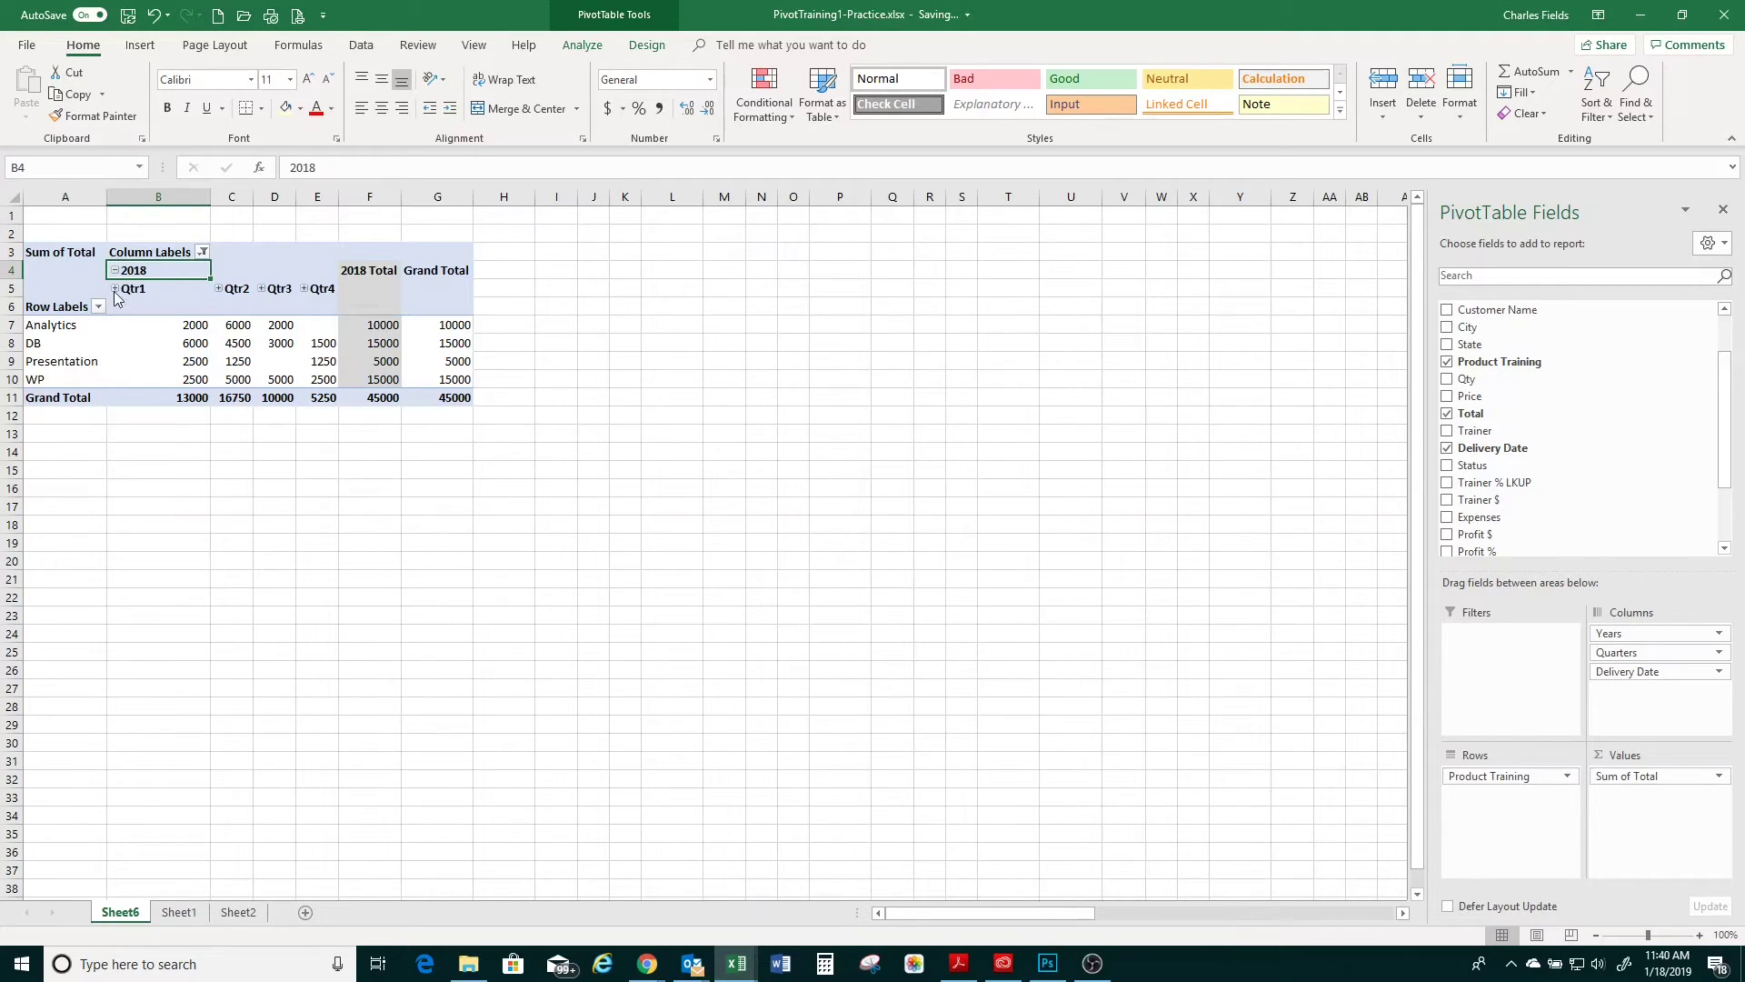
pyautogui.click(115, 289)
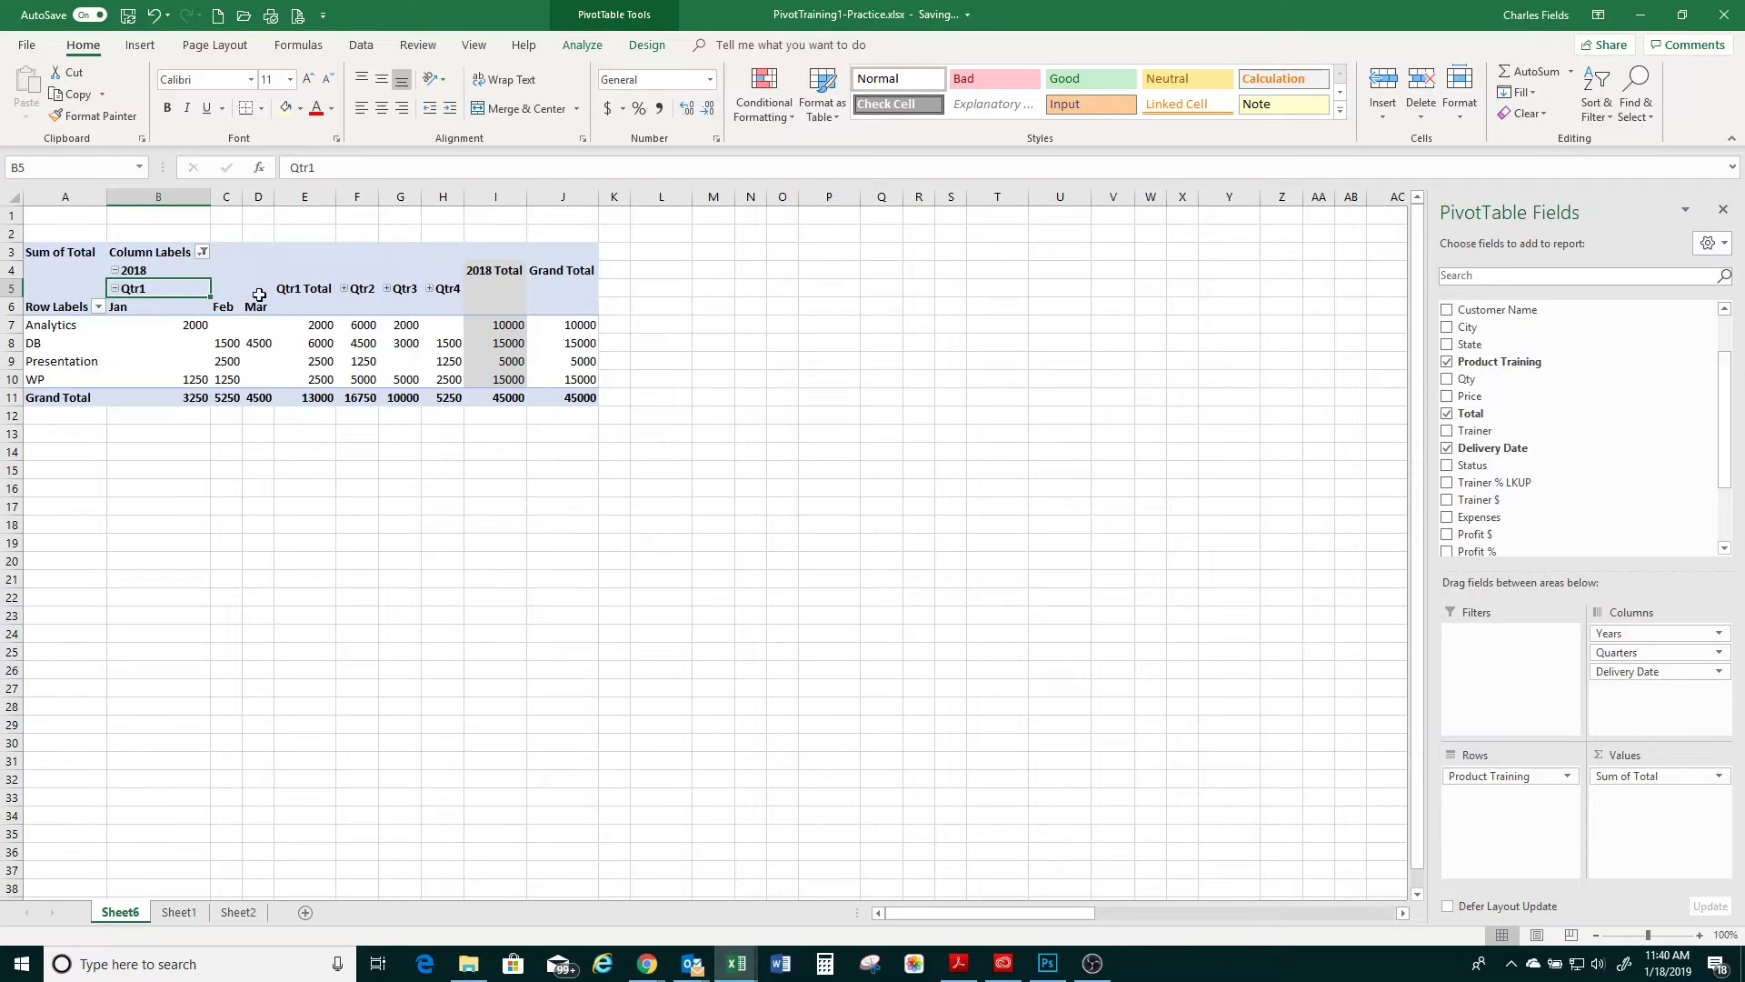
pyautogui.click(345, 290)
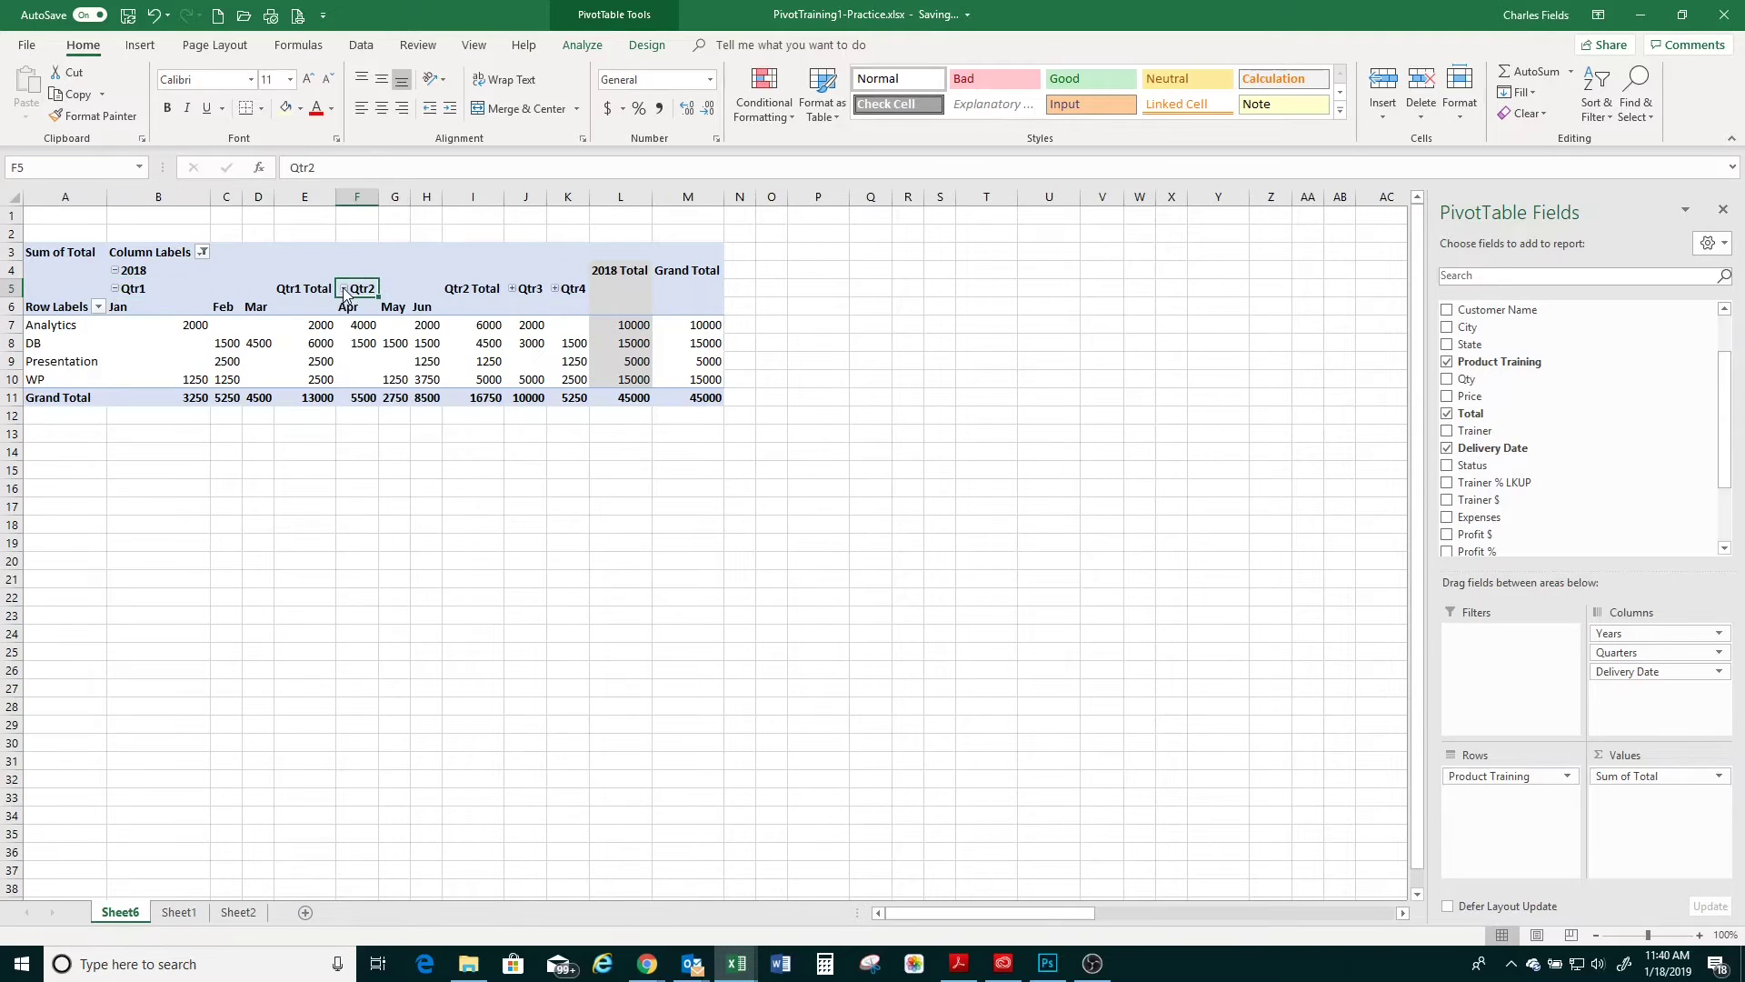
pyautogui.rightClick(169, 296)
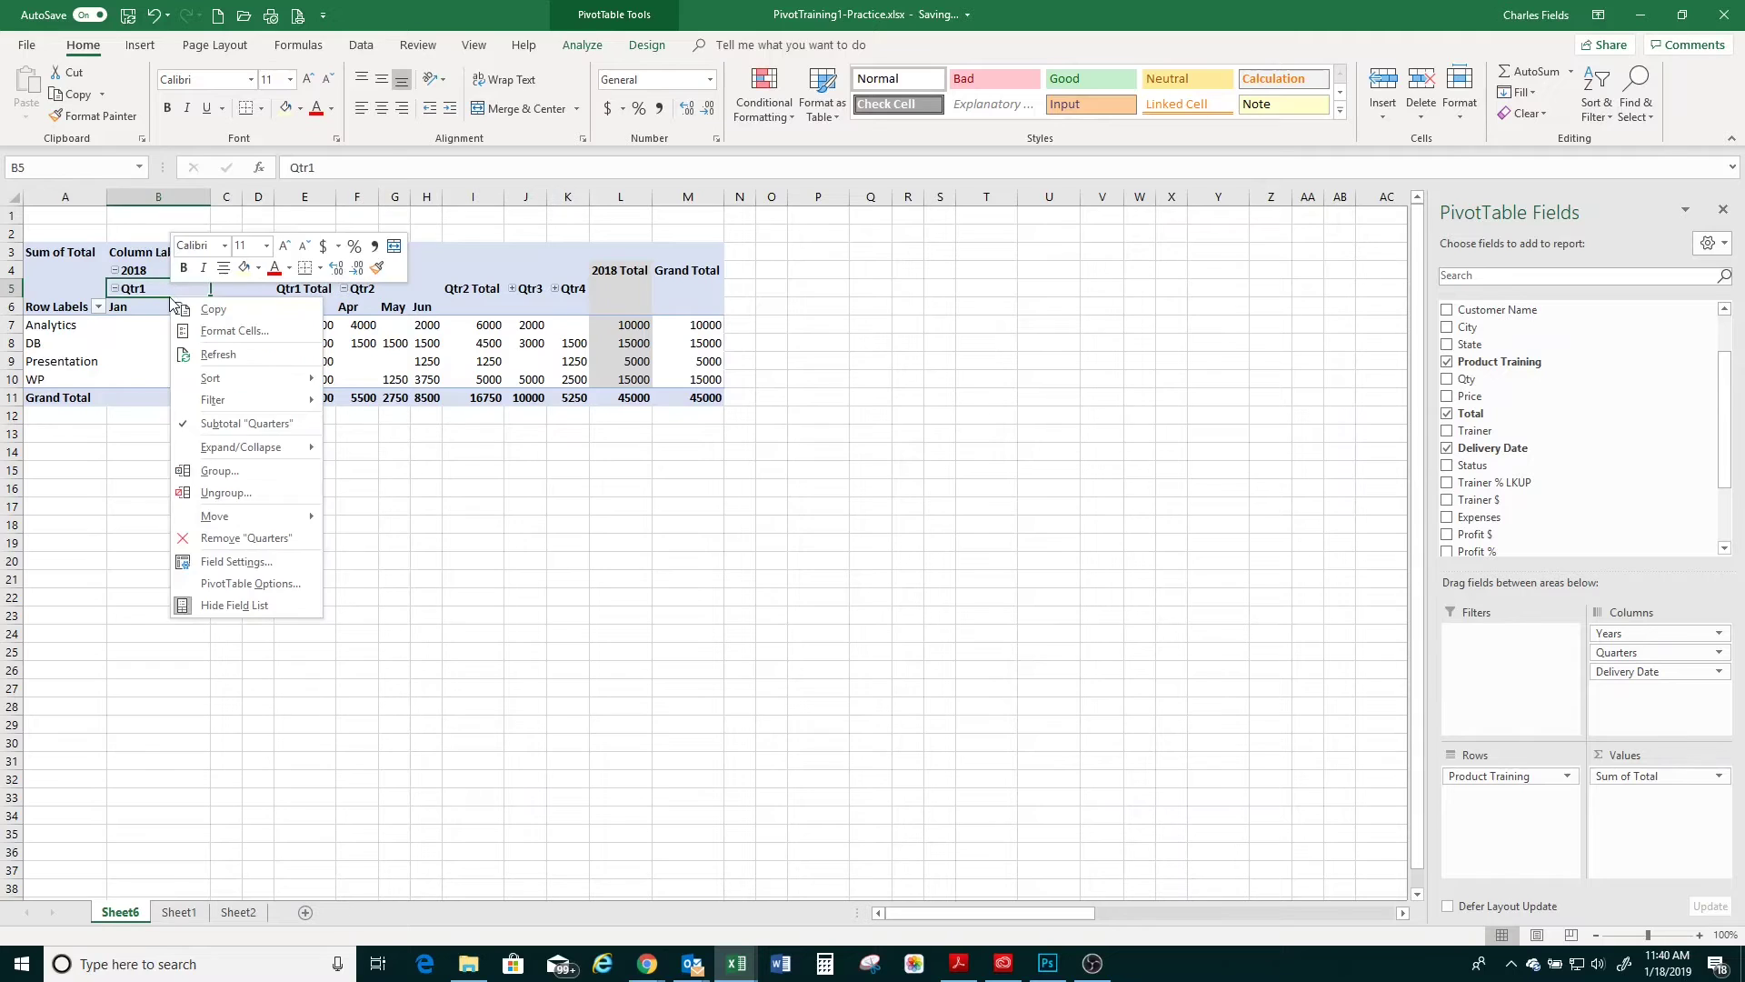
pyautogui.moveTo(218, 452)
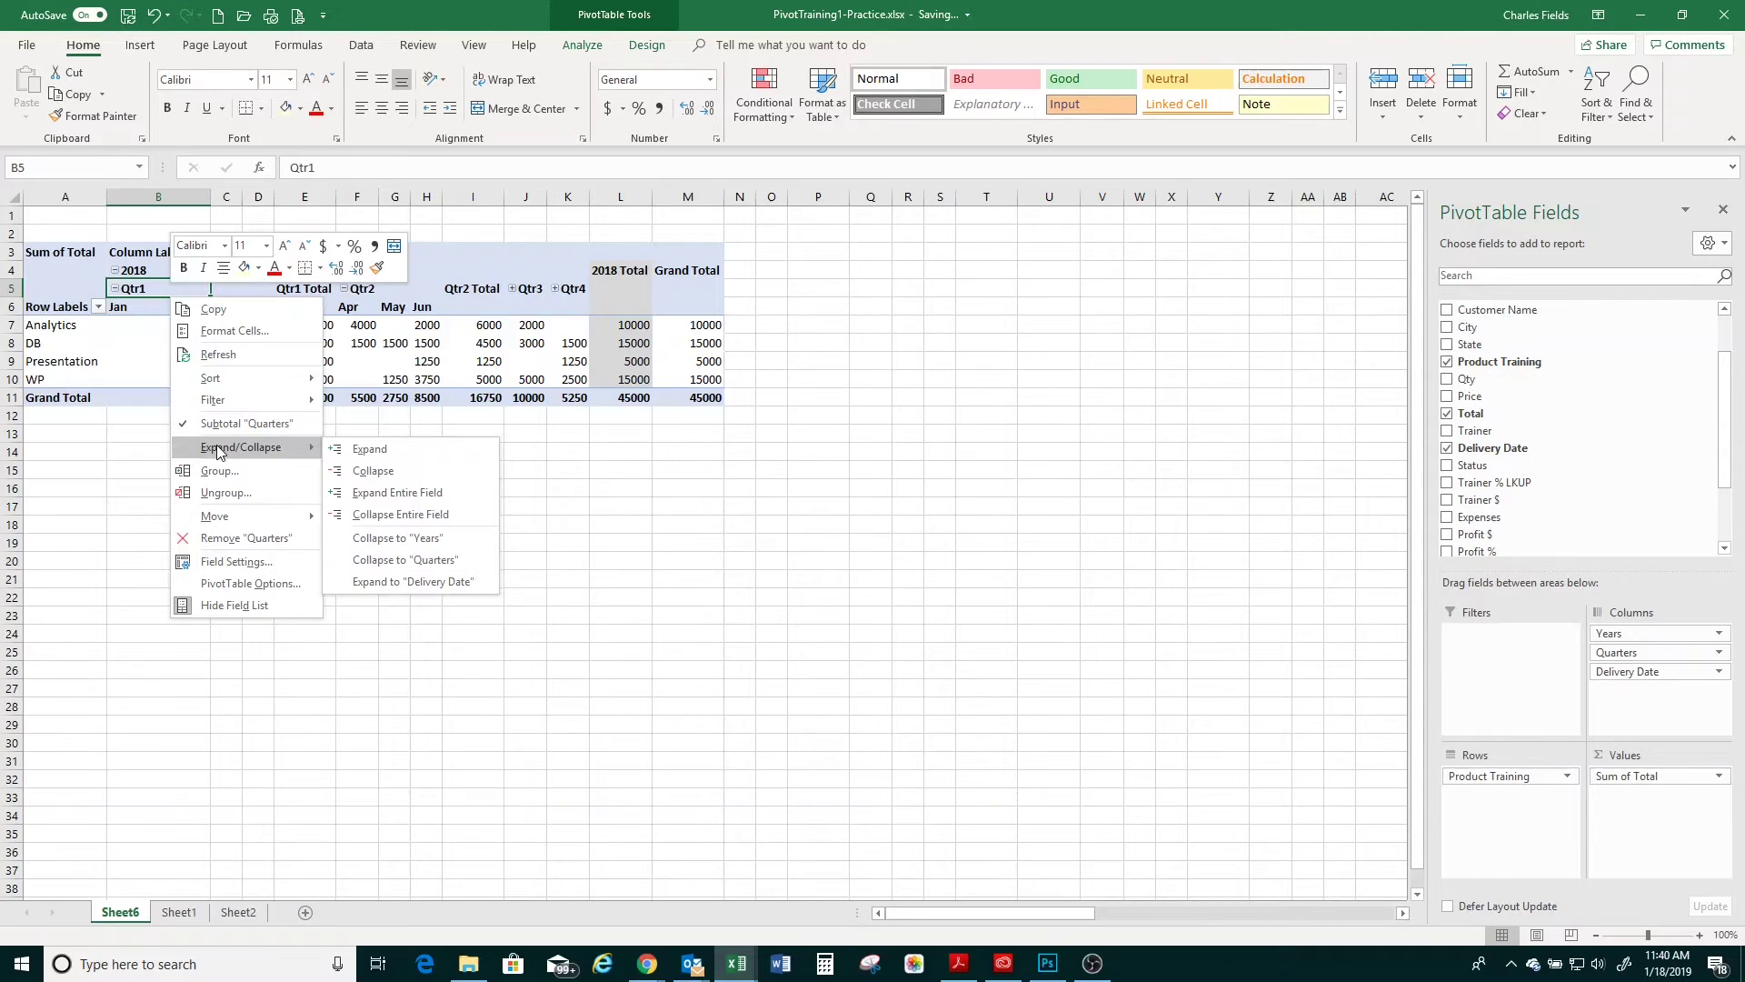
pyautogui.click(366, 497)
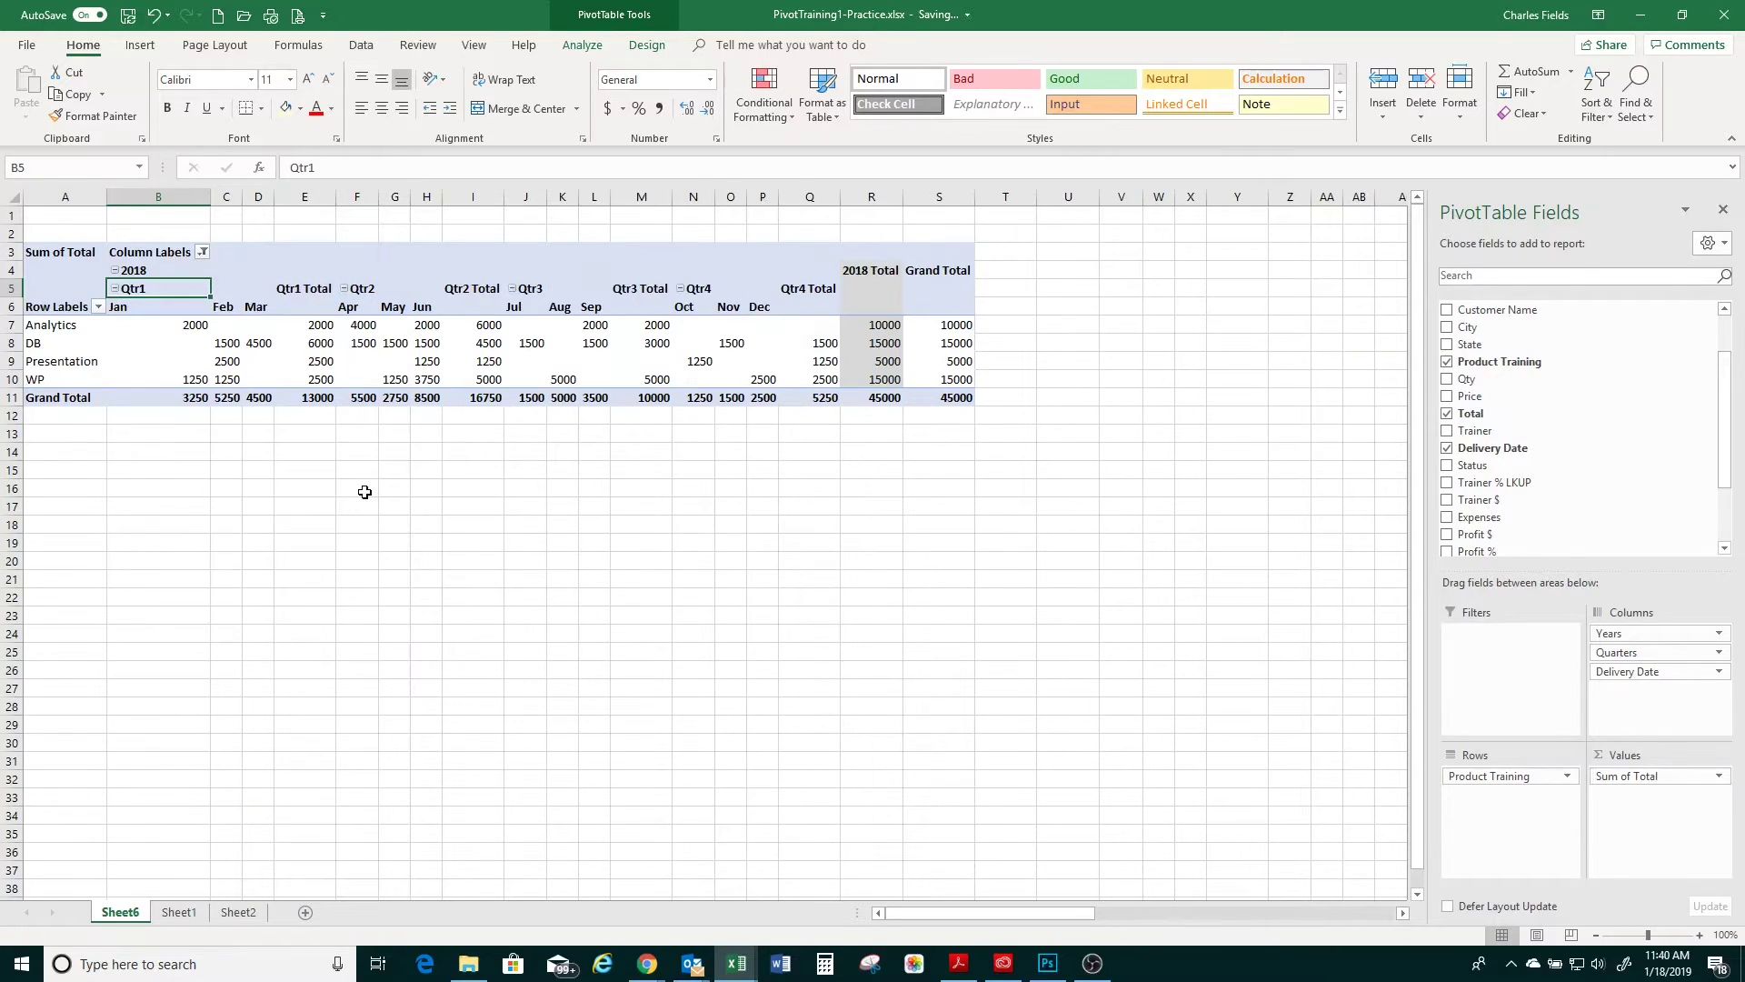
# Collapse the entire Quarters field in the pivot table, and expand Qtr1 through Qtr4 one by one into months
pyautogui.rightClick(148, 289)
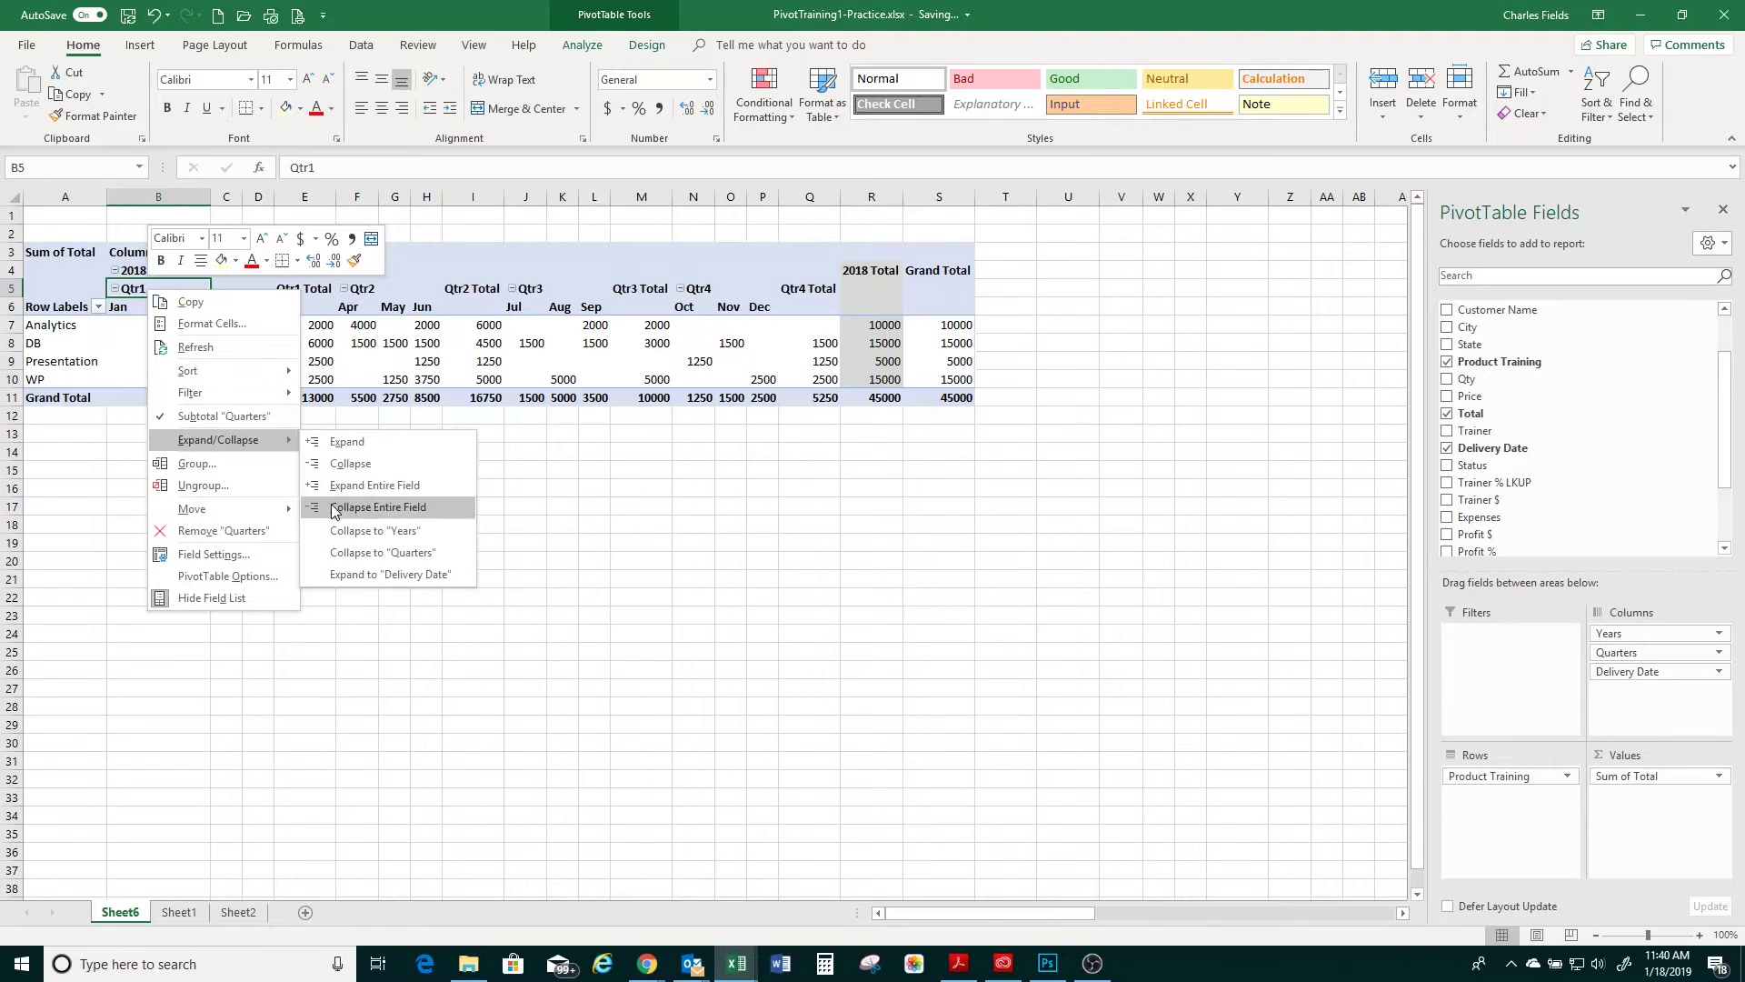
pyautogui.click(333, 508)
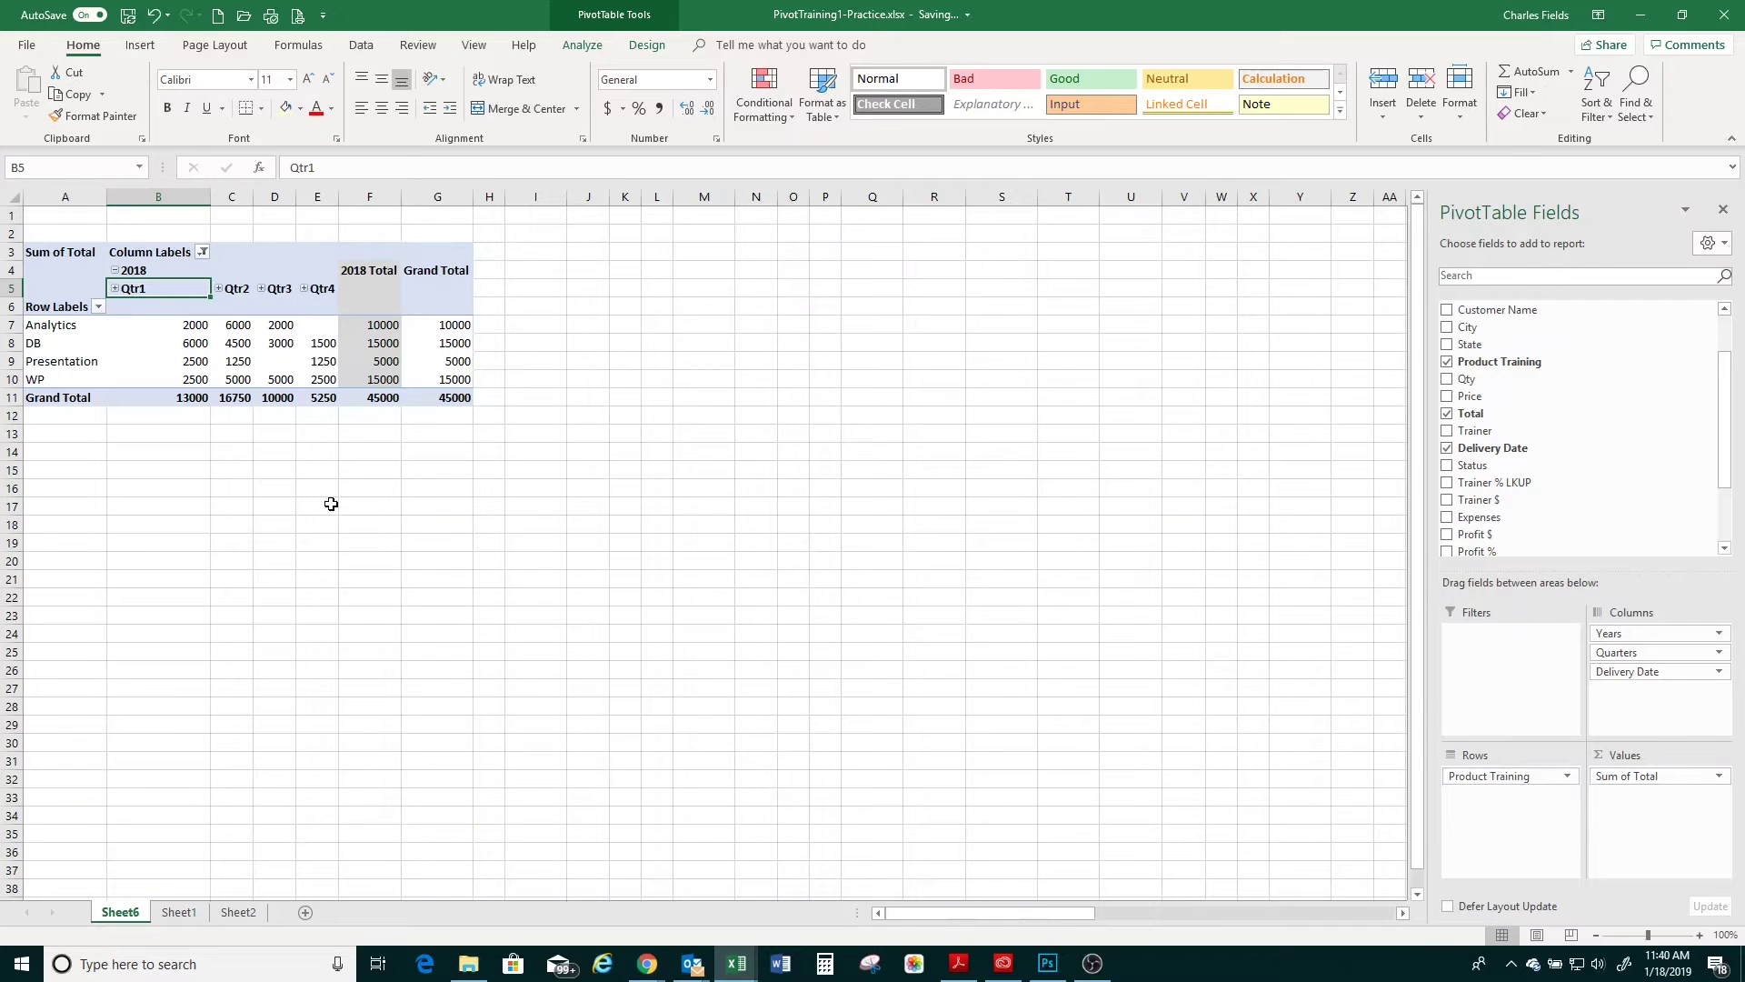
pyautogui.click(115, 289)
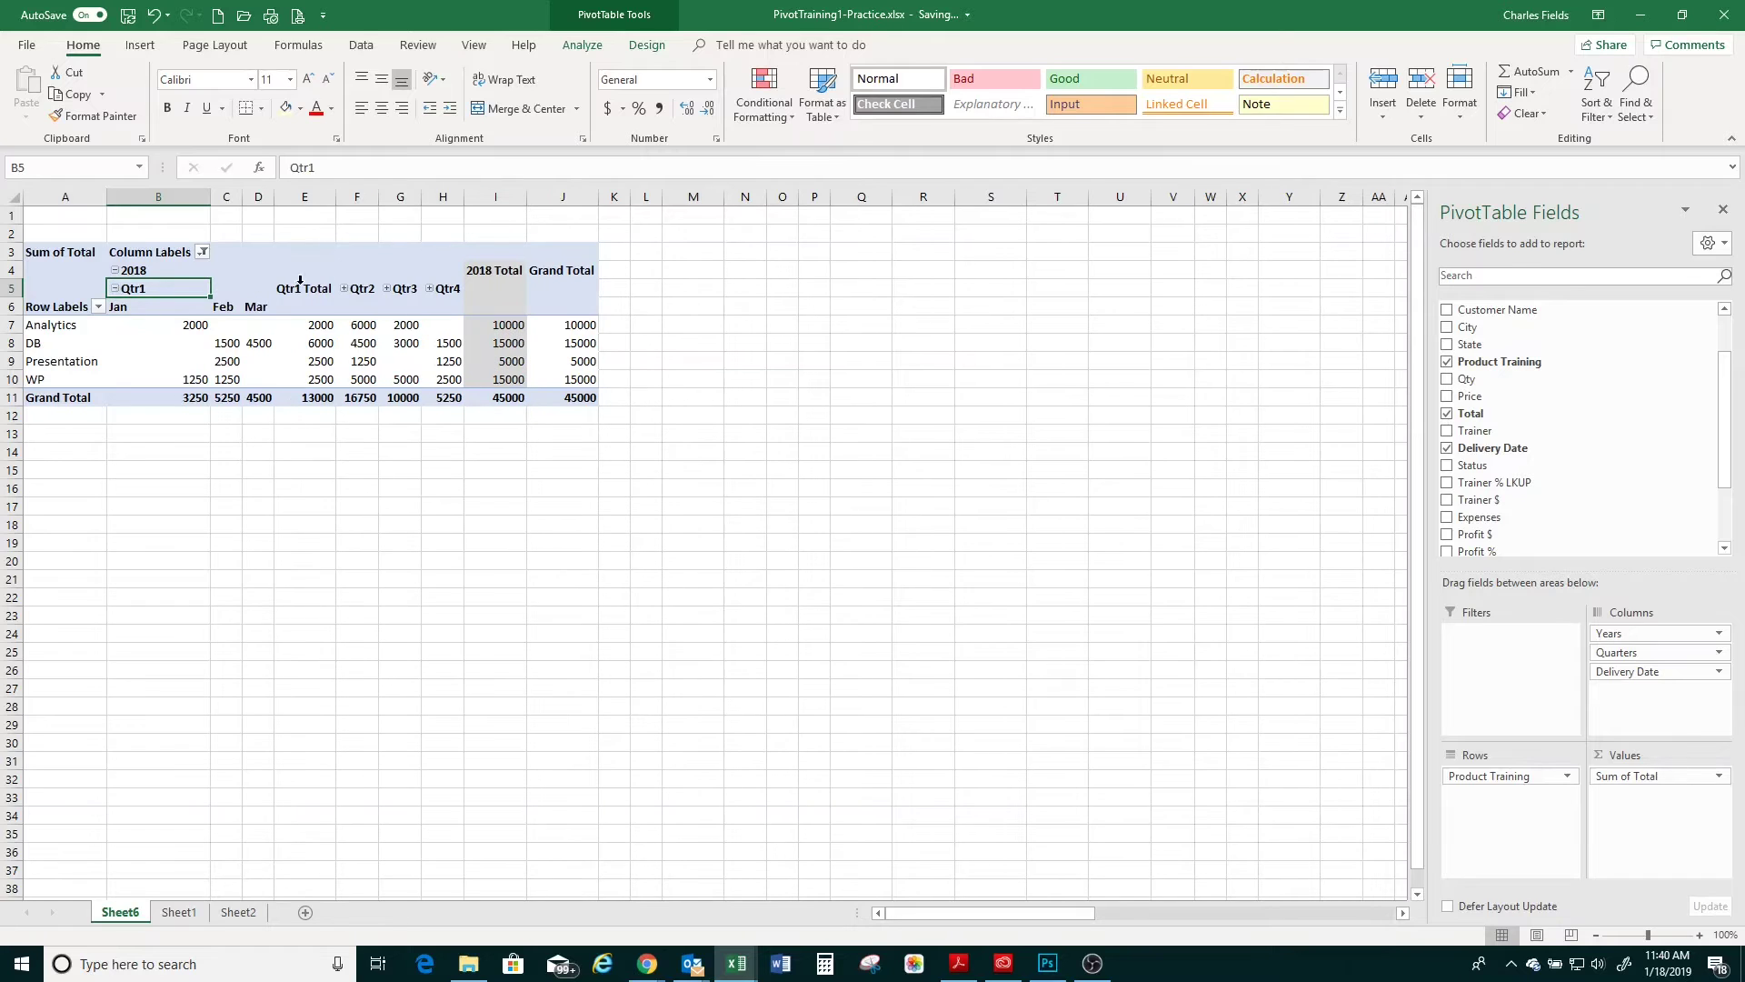
pyautogui.click(344, 290)
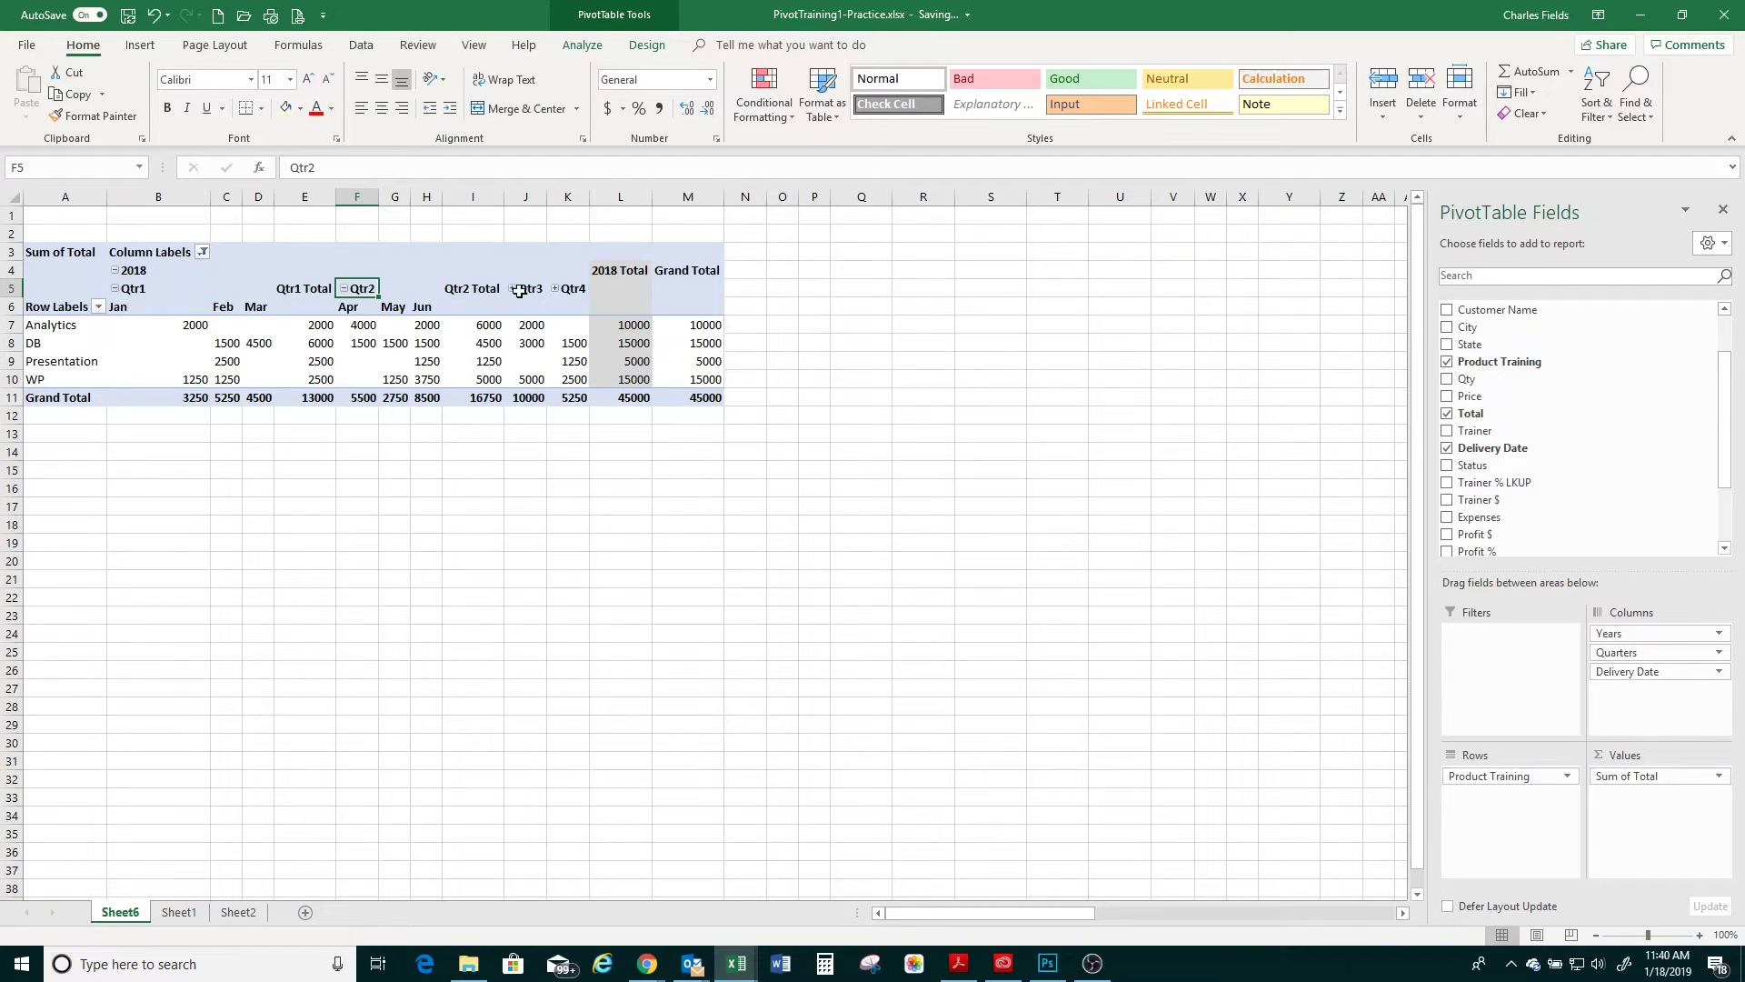
pyautogui.click(513, 289)
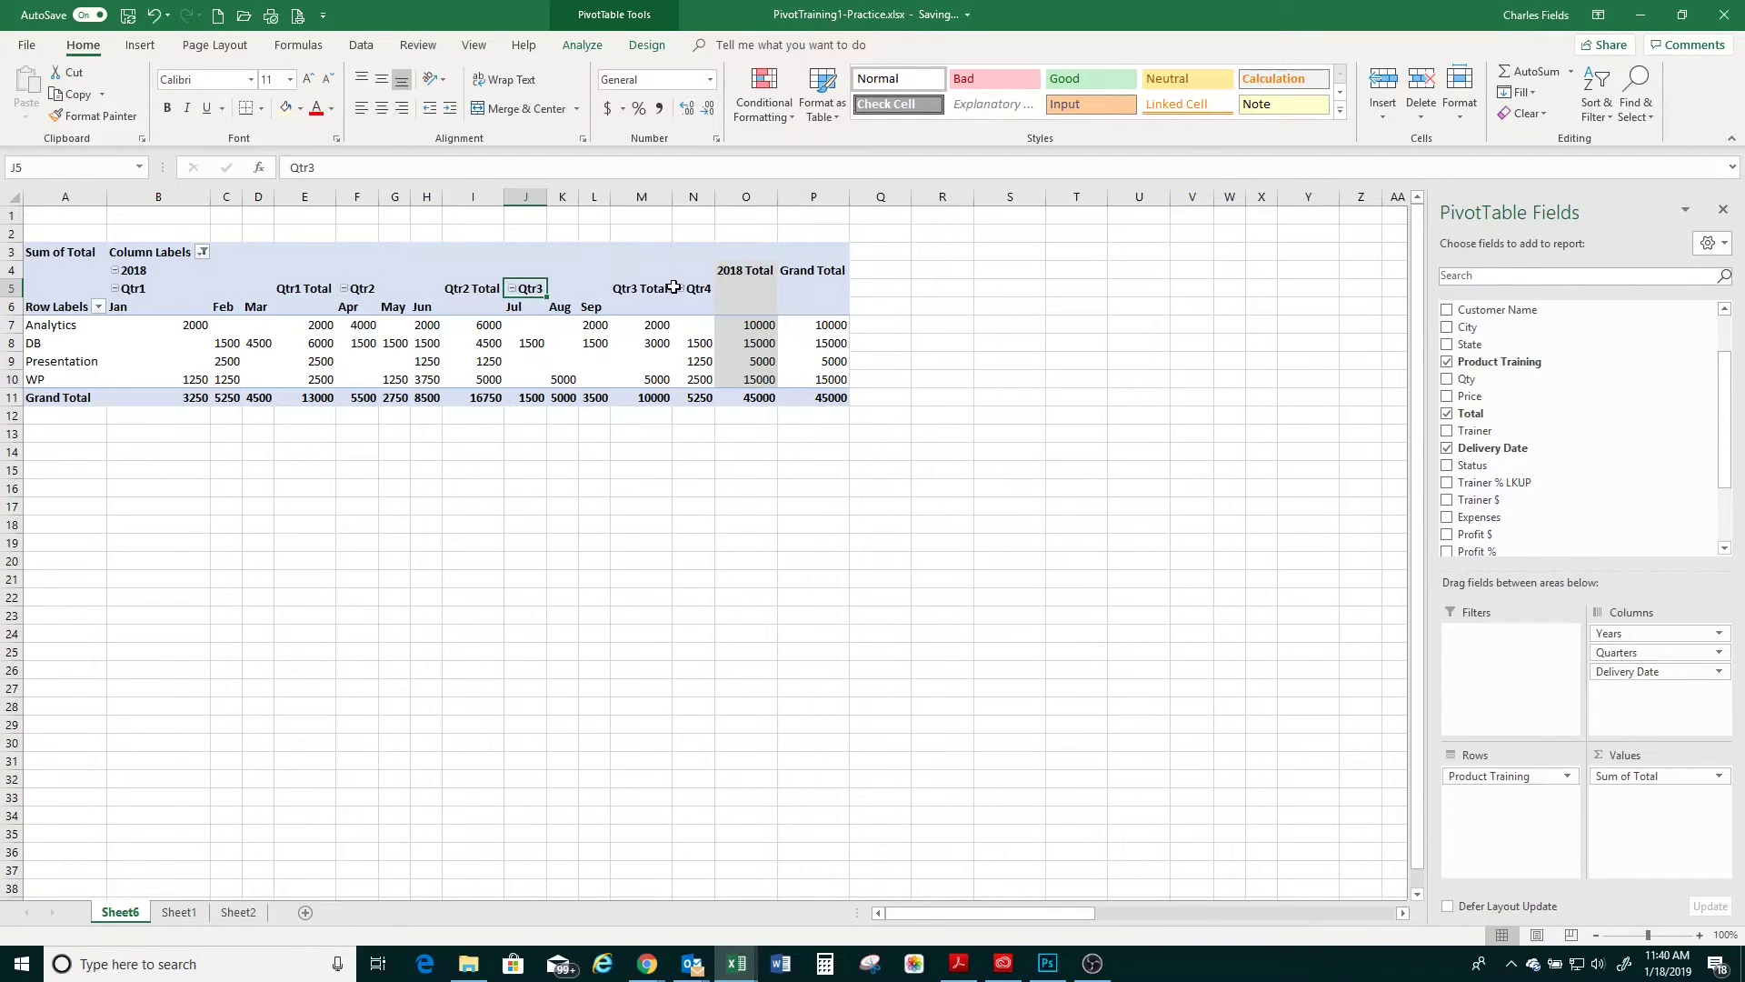
pyautogui.click(680, 288)
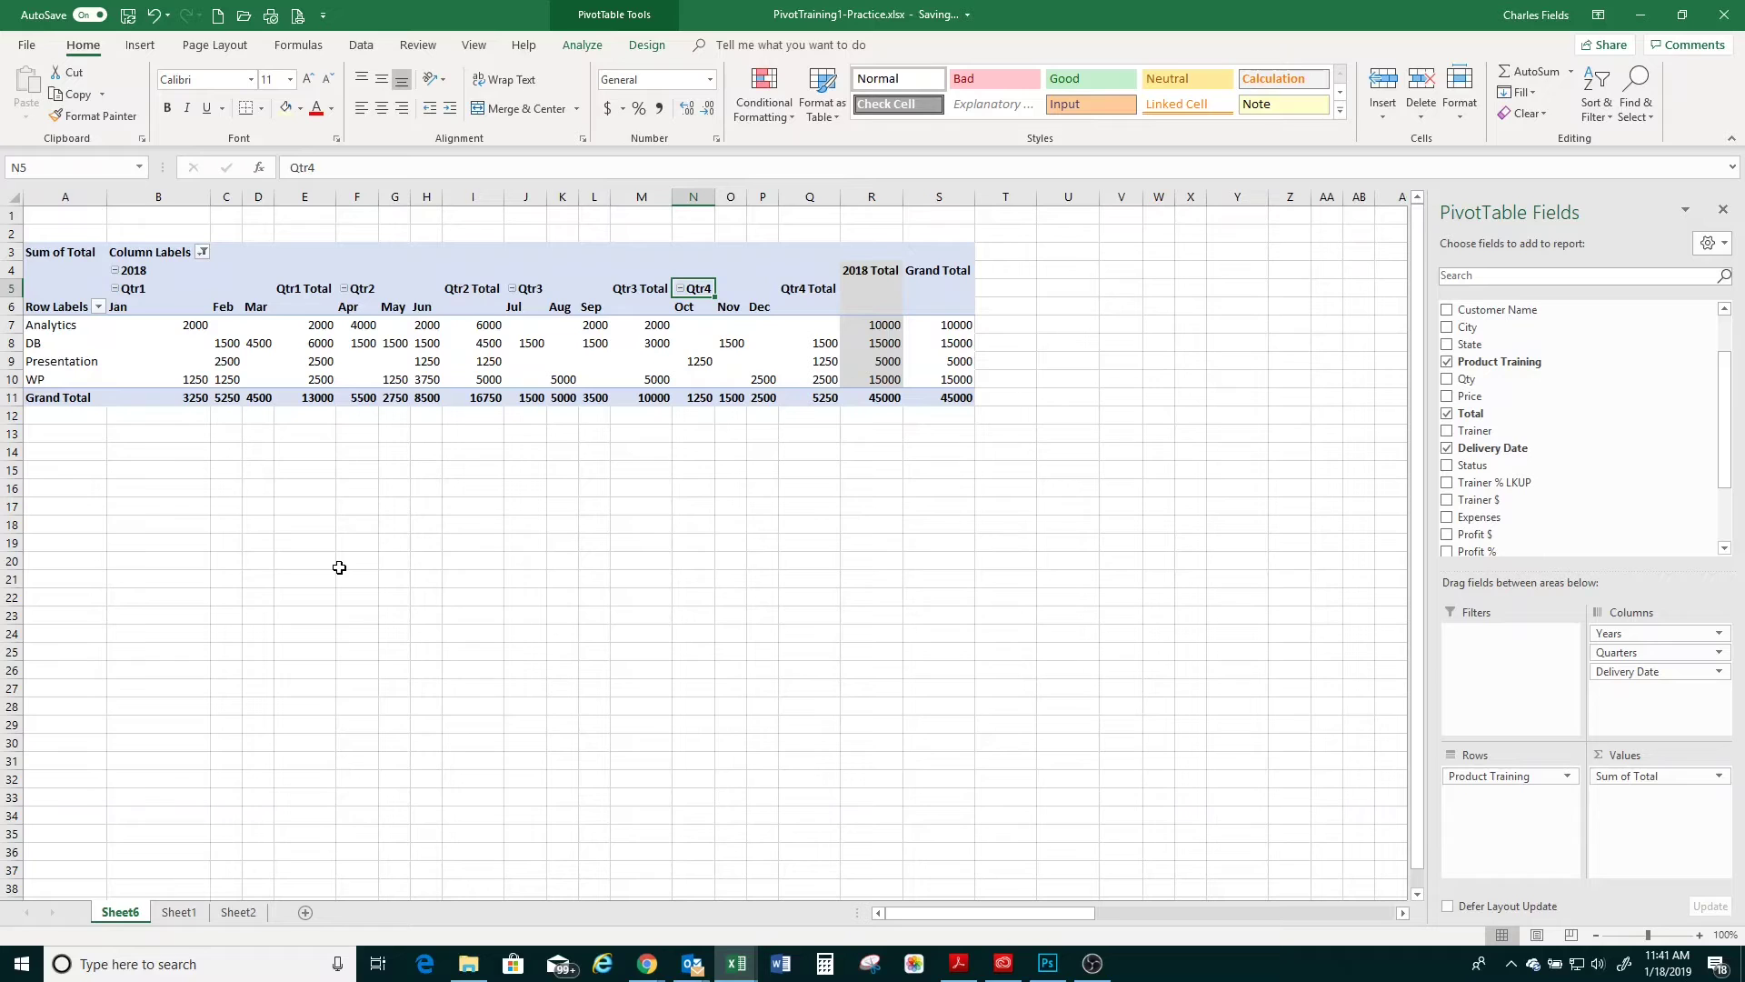
# Collapse all quarters of 2018 at once again, and reopen the months of Qtr1, Qtr2, Qtr3 and Qtr4 individually
pyautogui.click(157, 283)
pyautogui.rightClick(157, 283)
pyautogui.rightClick(140, 287)
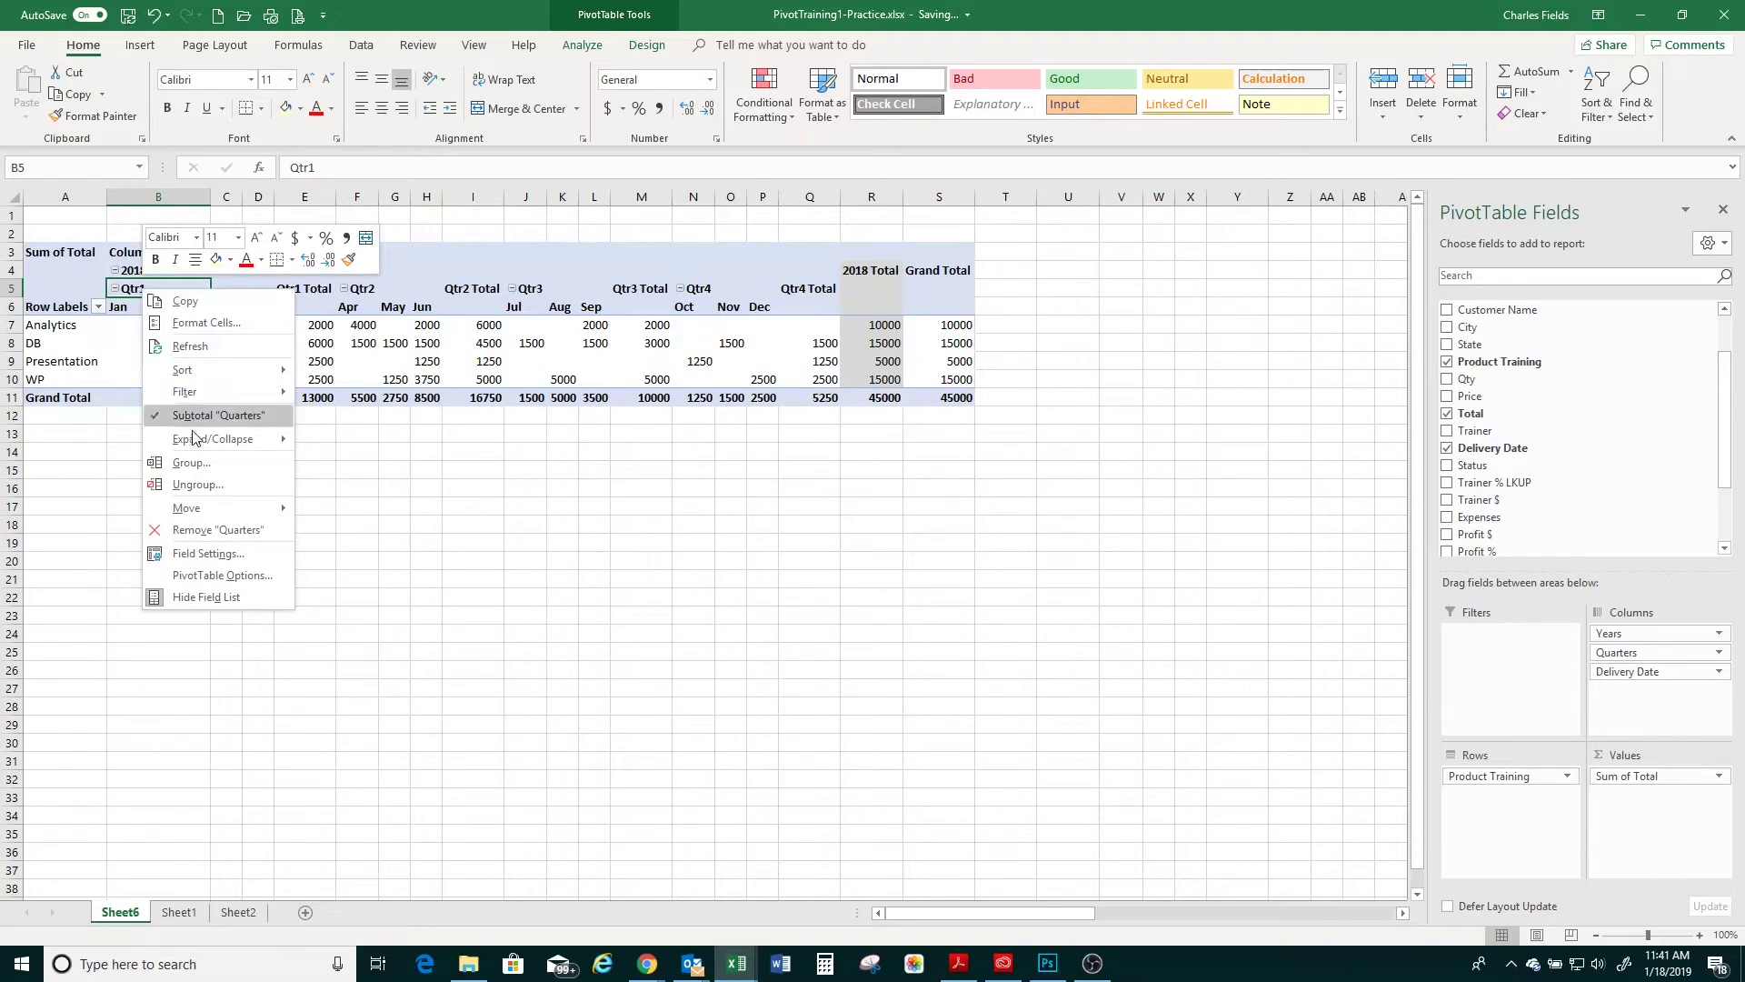
pyautogui.moveTo(194, 442)
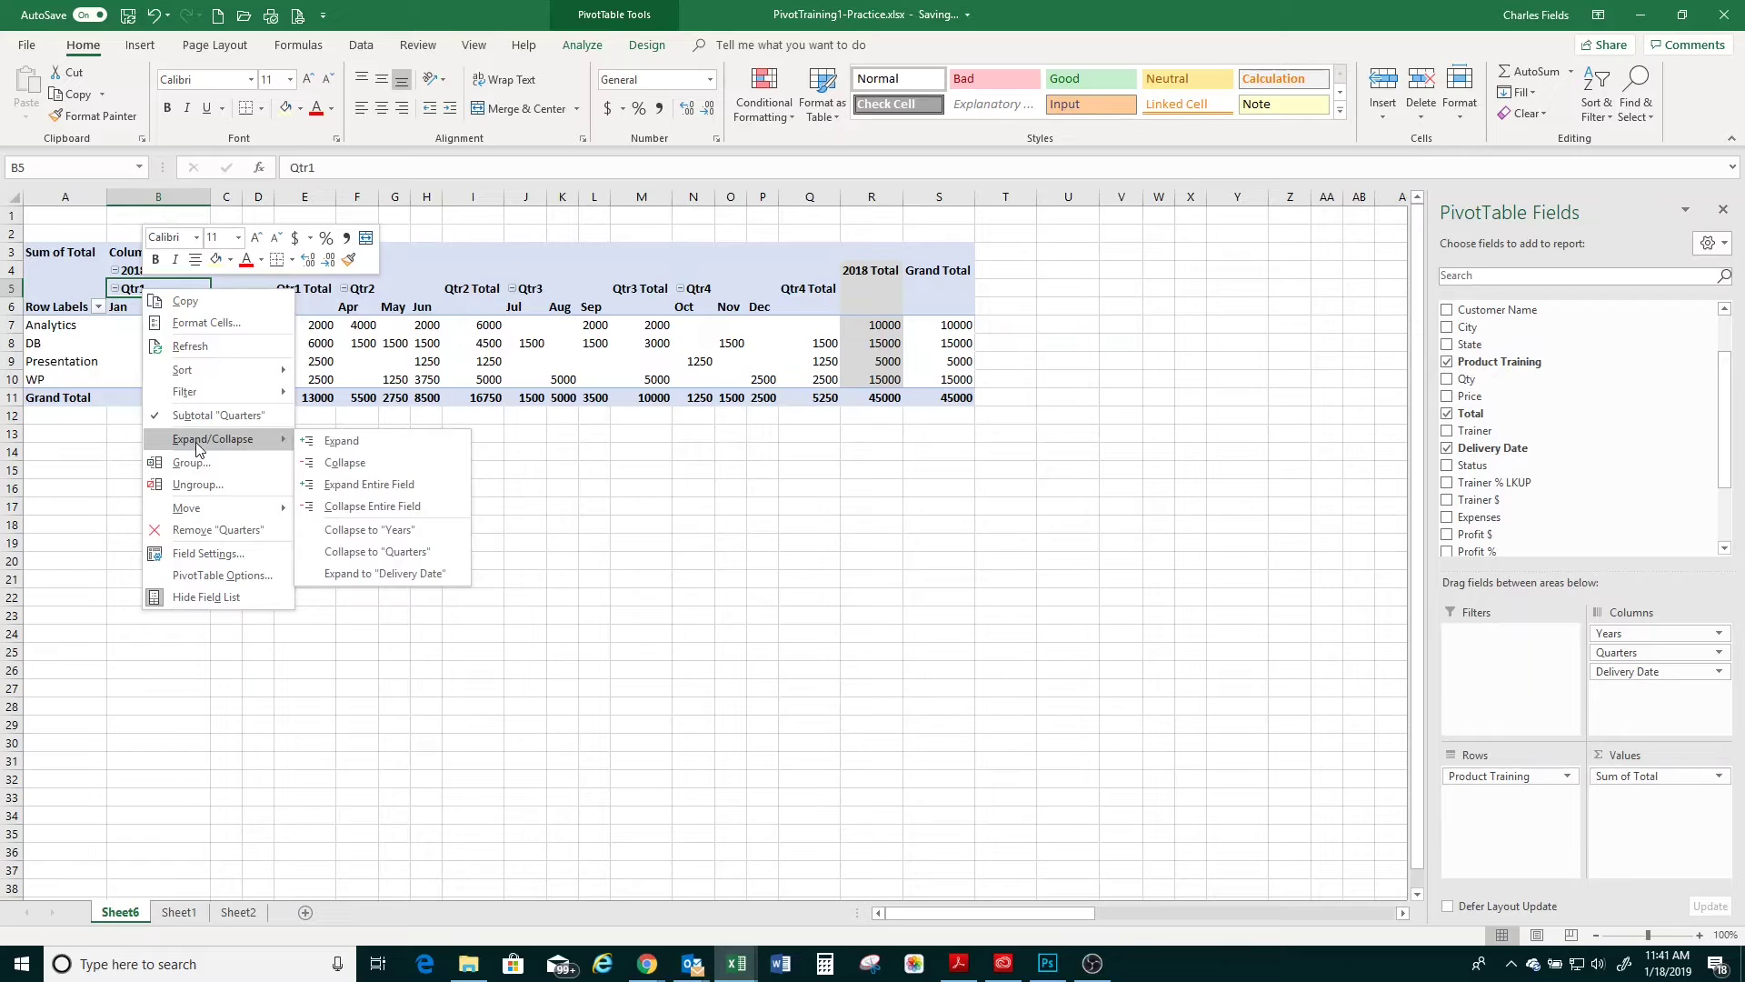
pyautogui.click(338, 506)
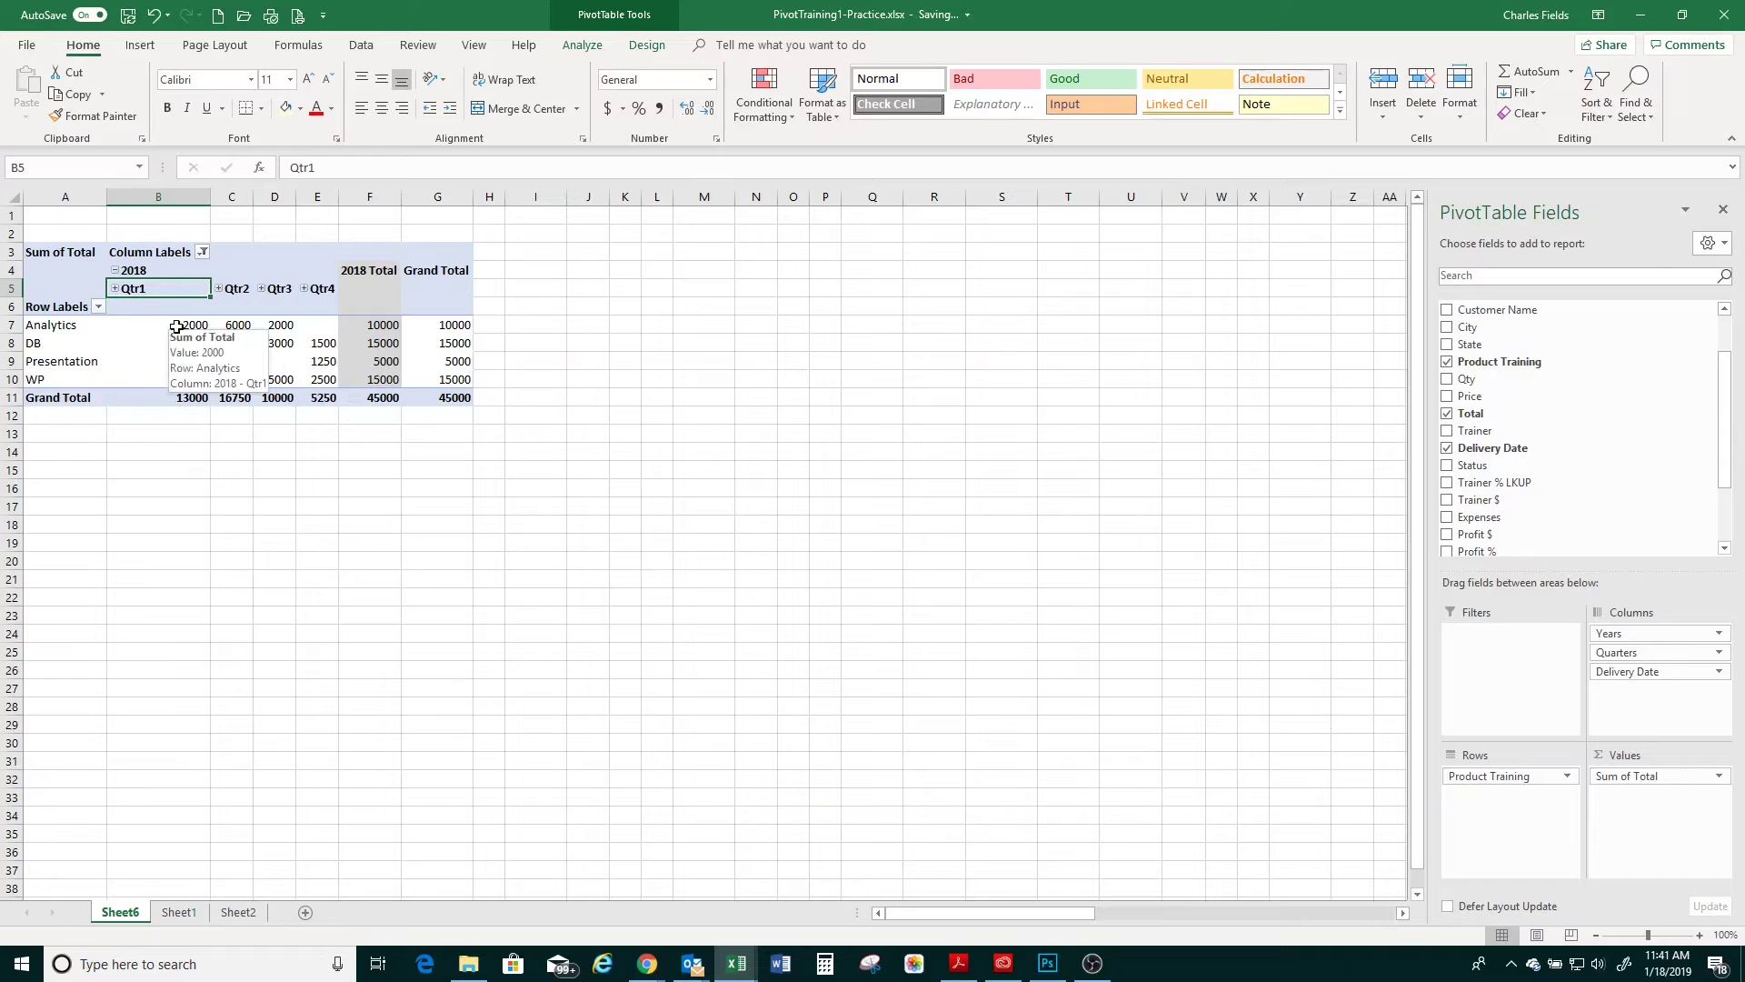
pyautogui.click(116, 291)
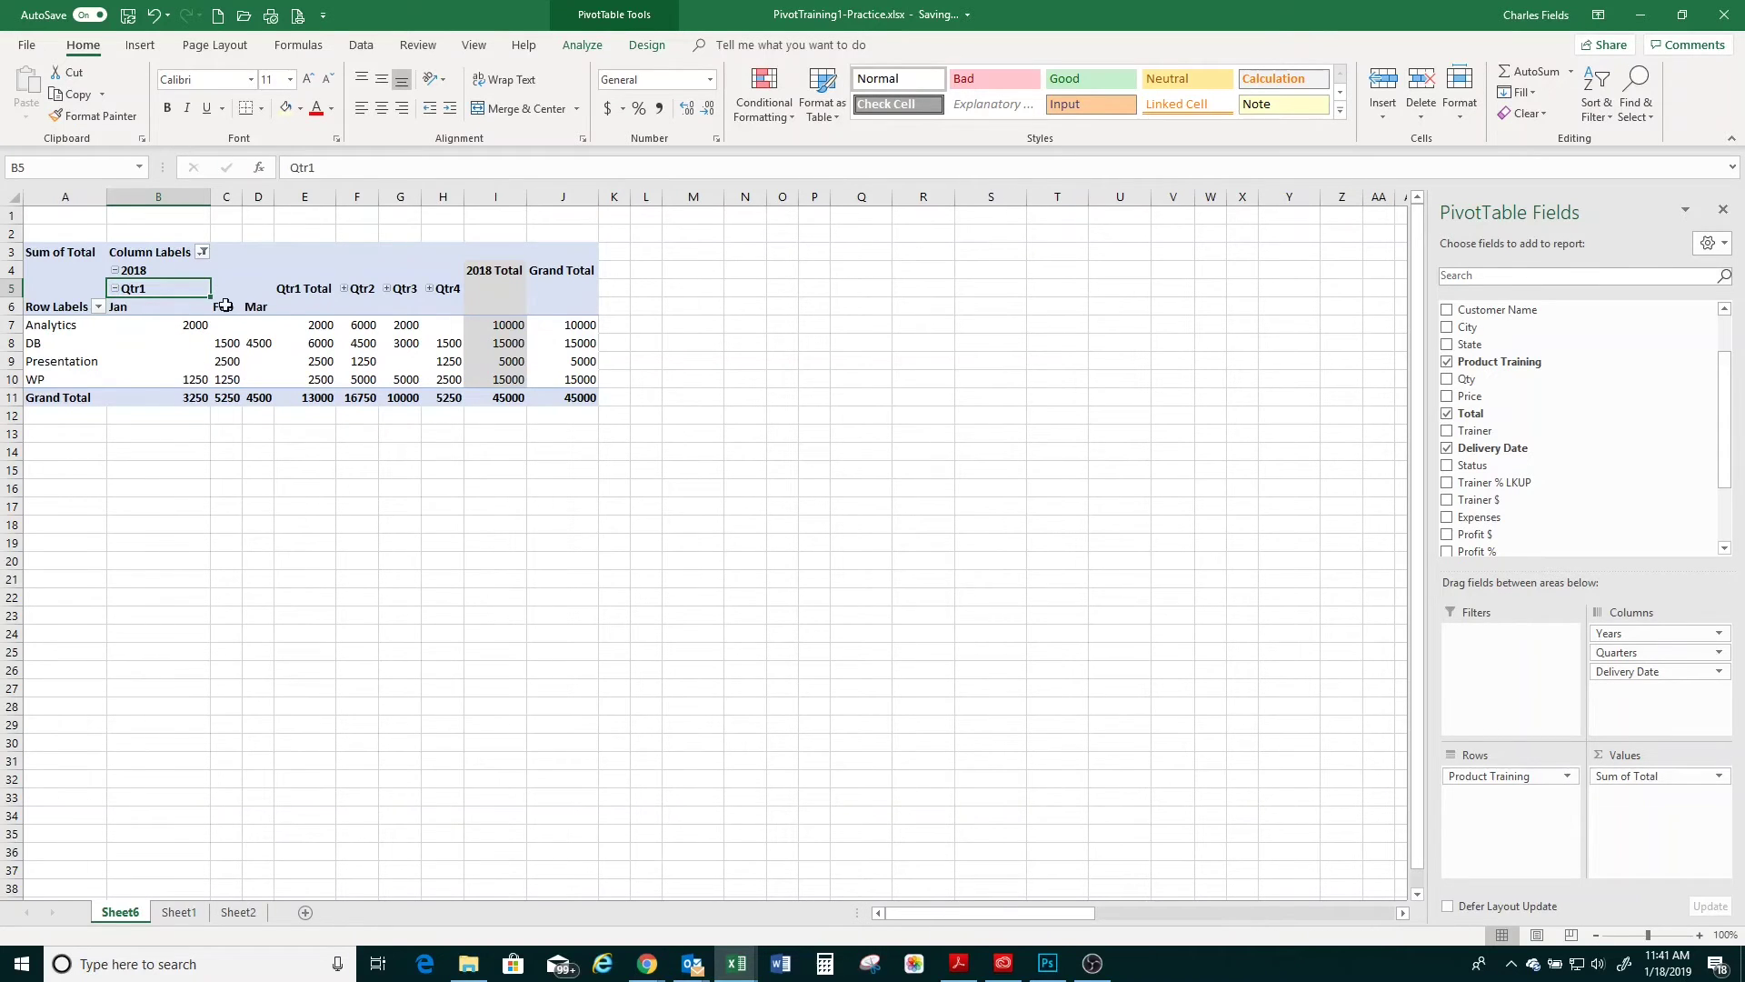
pyautogui.click(344, 289)
pyautogui.click(515, 289)
pyautogui.click(681, 289)
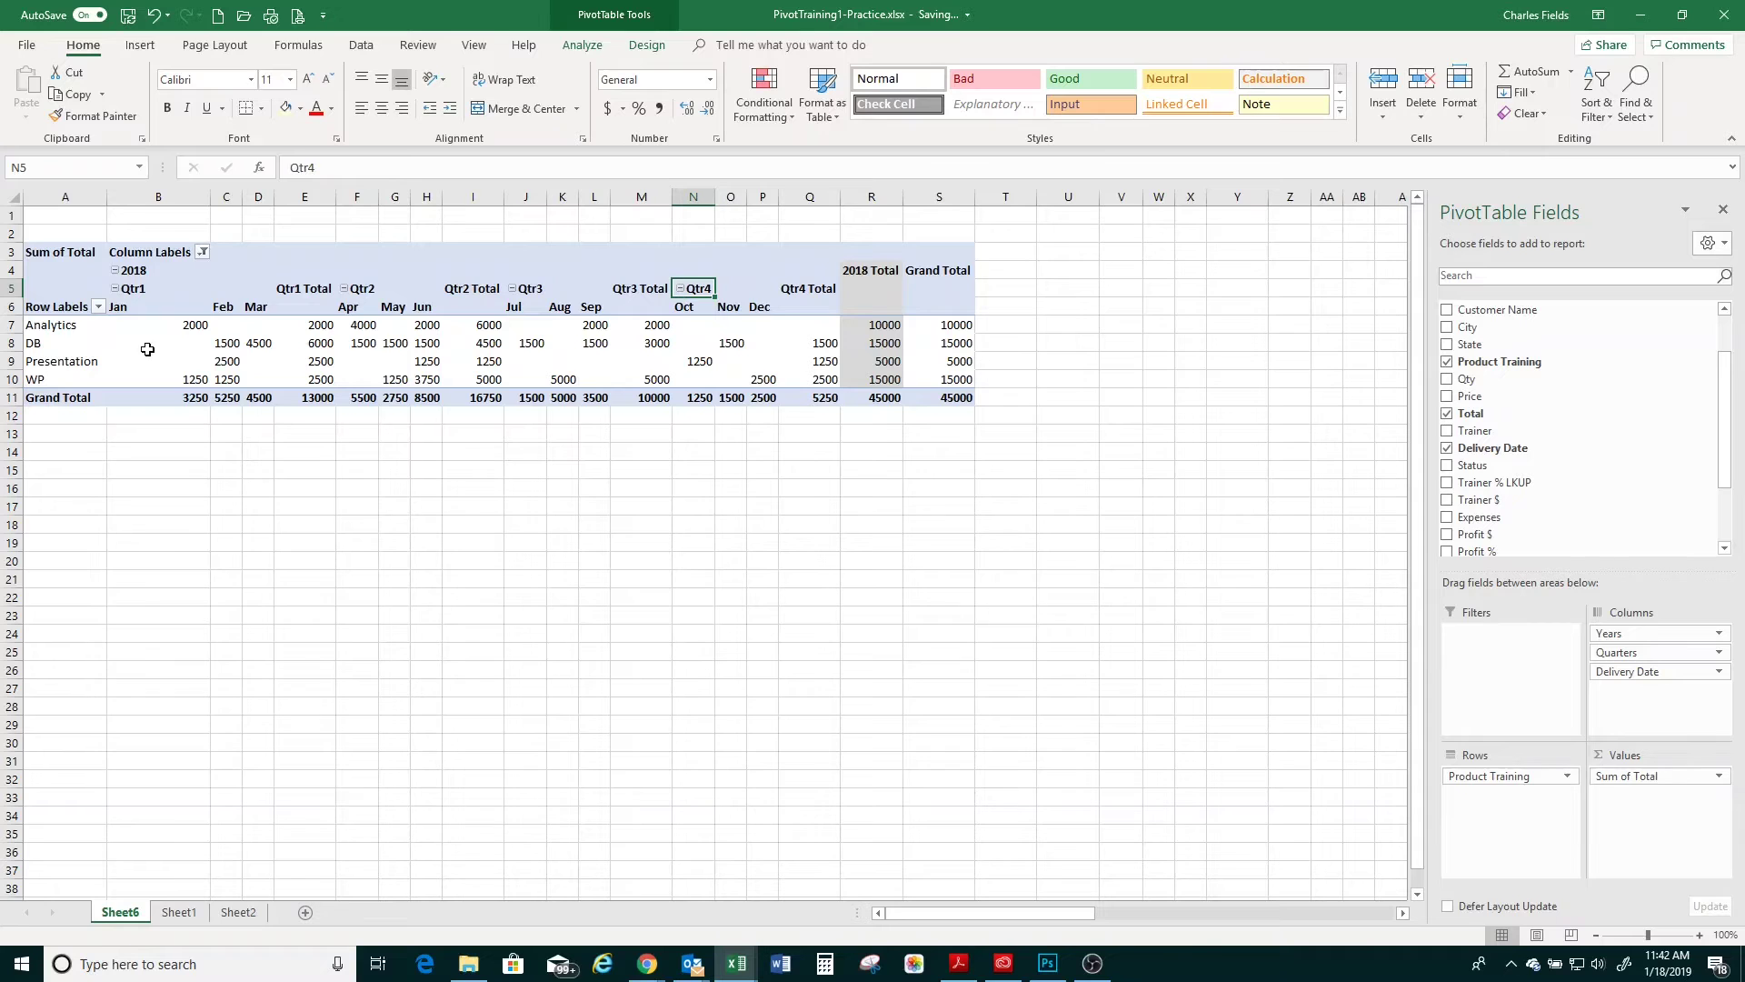
# Select the whole pivot table on Sheet6 and apply all borders to its cells
pyautogui.click(41, 252)
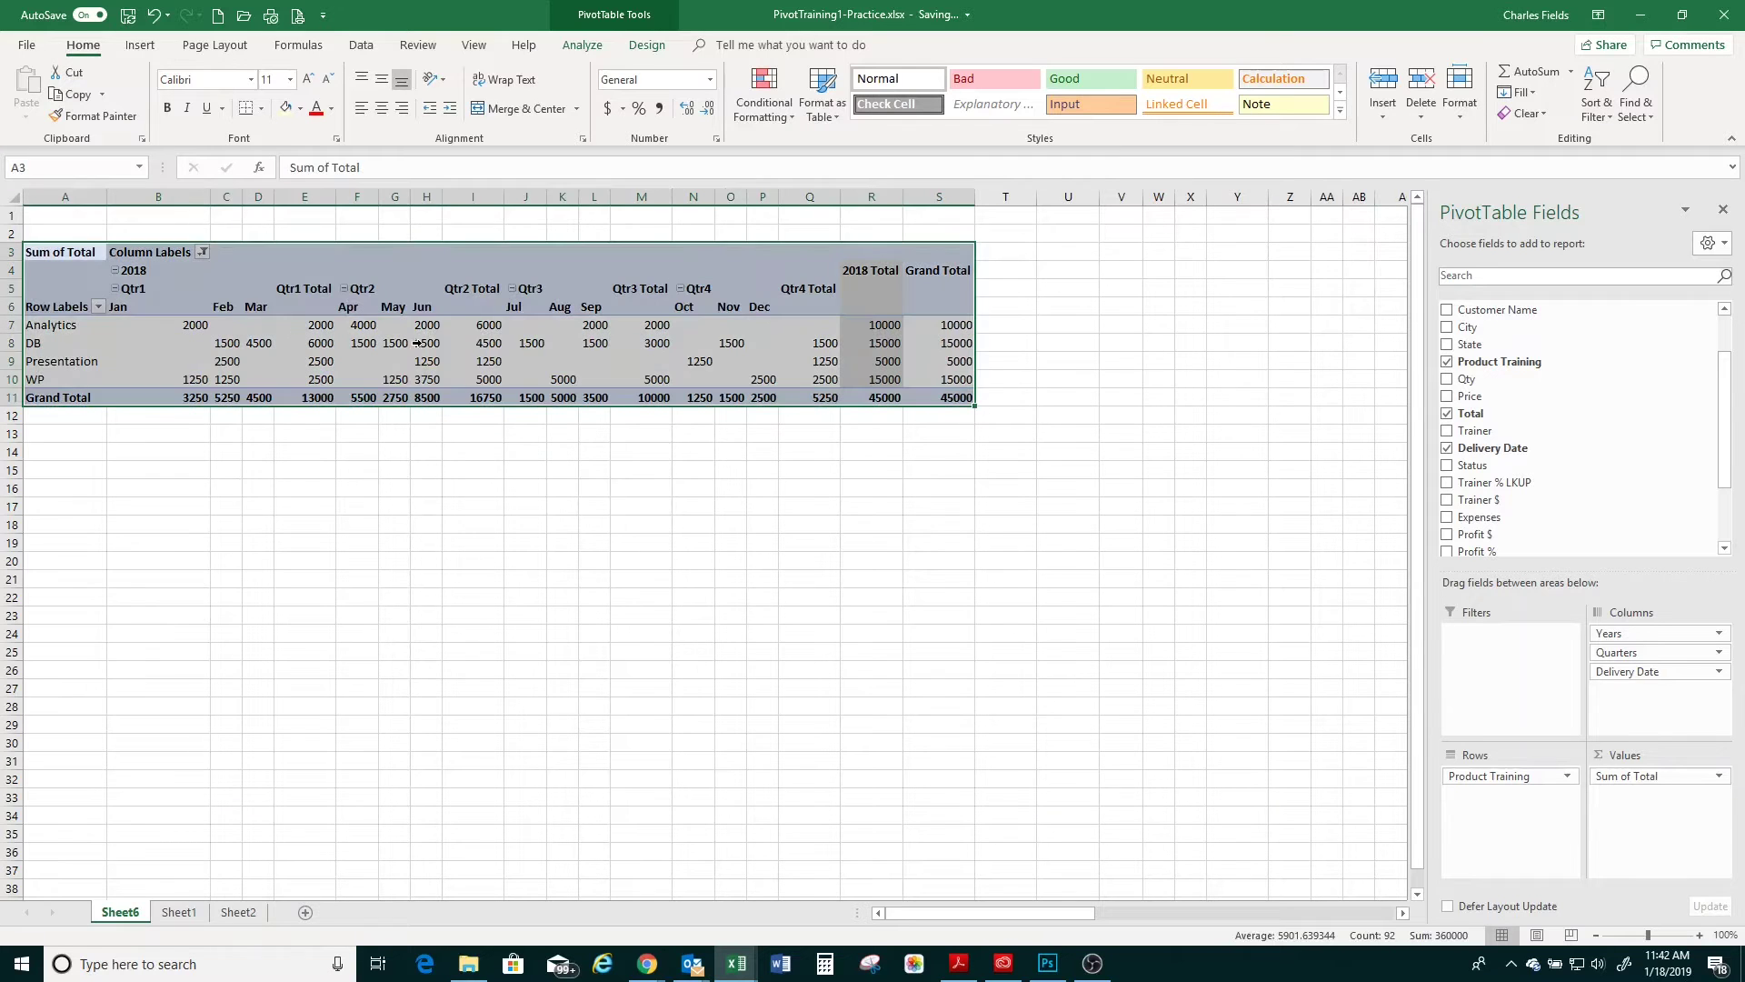
pyautogui.click(261, 109)
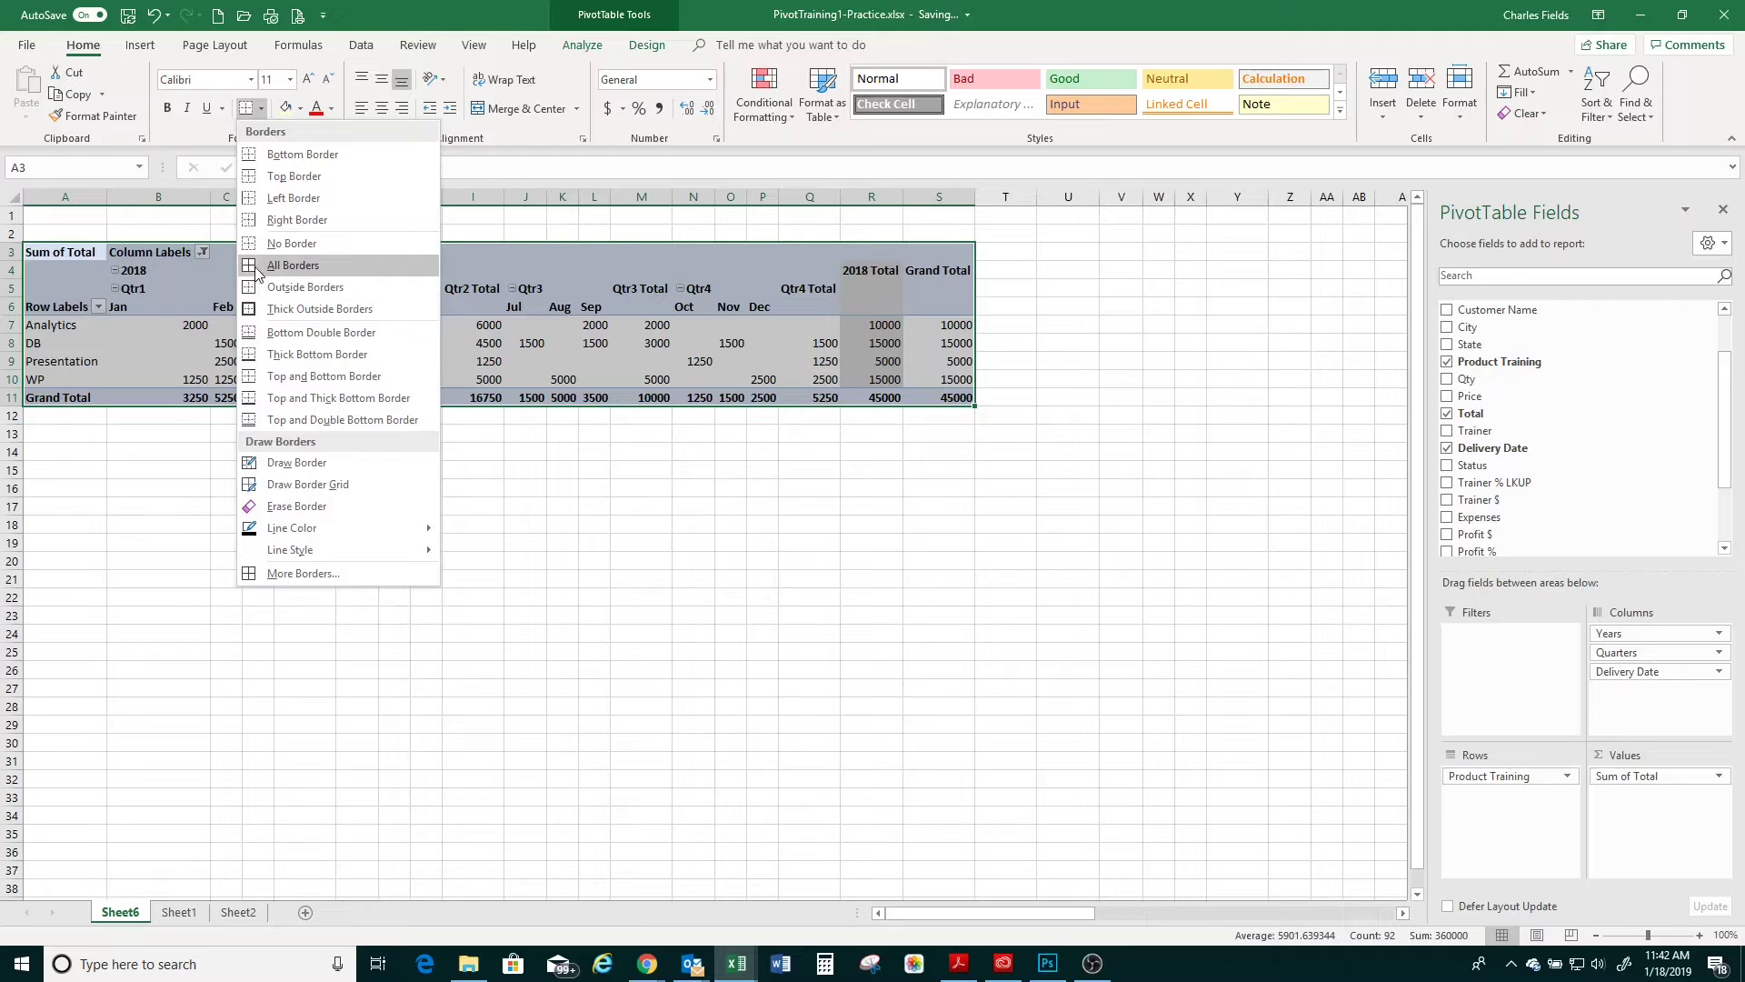
pyautogui.click(257, 266)
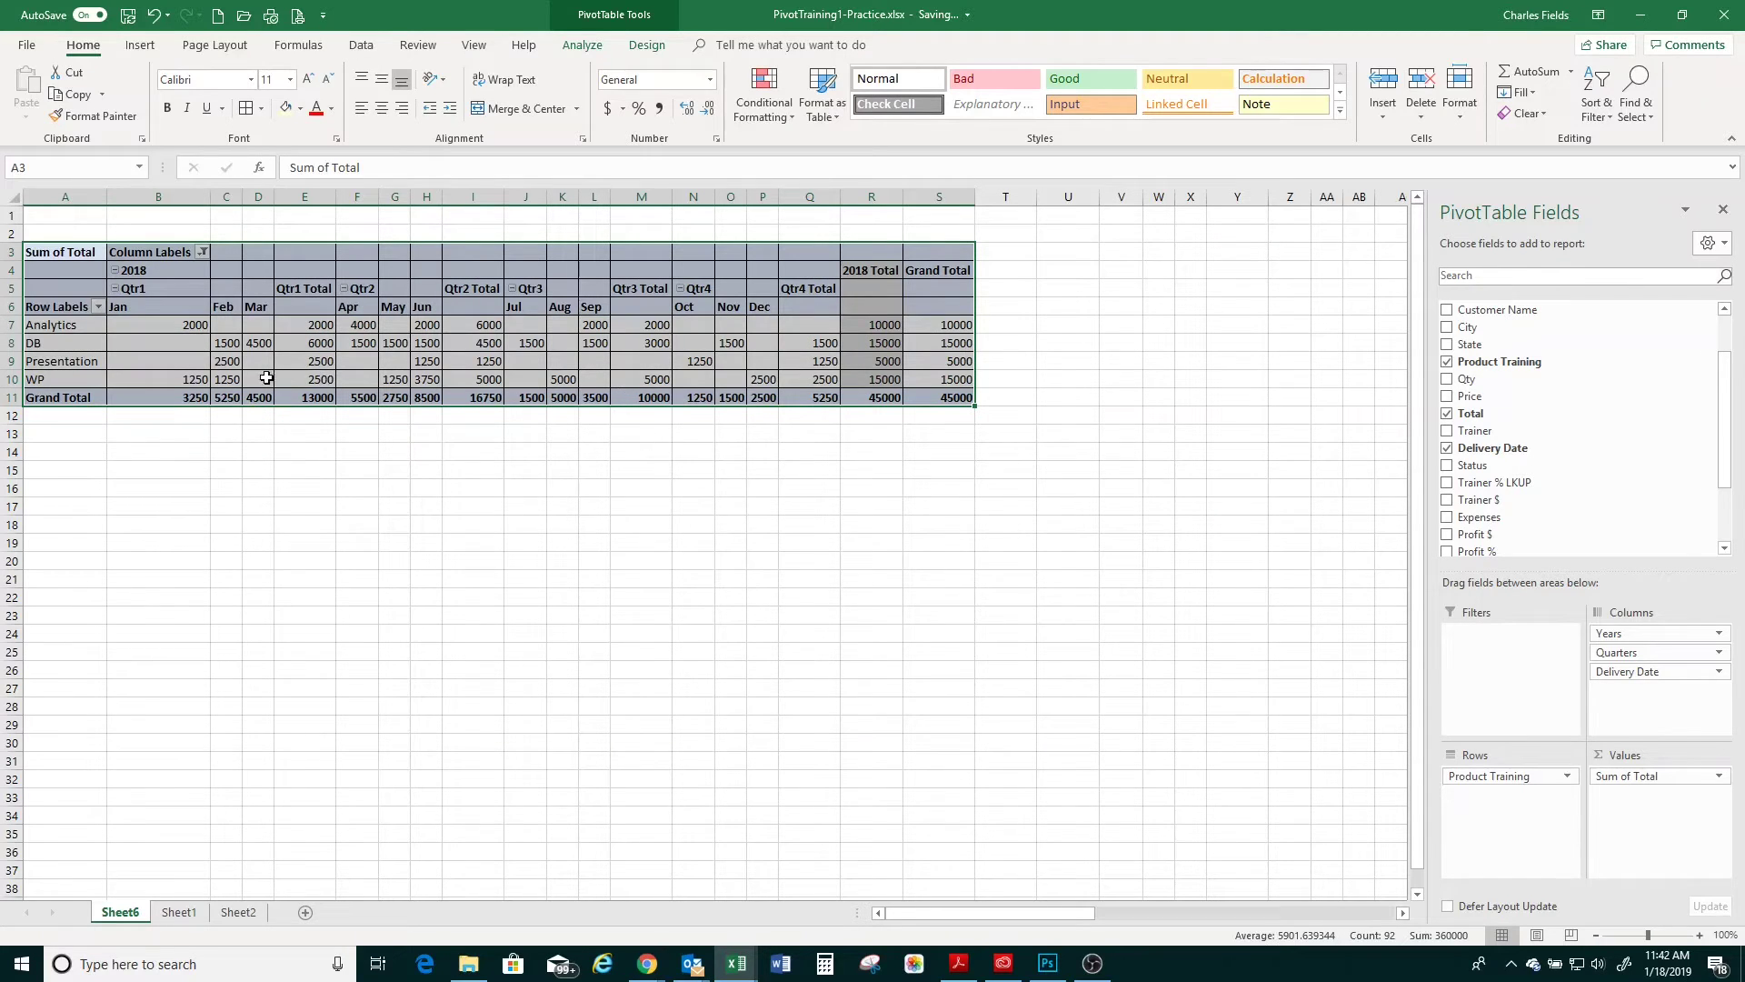
# Center the pivot table's month headings, values and totals in B6:S11
pyautogui.moveTo(144, 306); pyautogui.dragTo(922, 394)
pyautogui.click(381, 108)
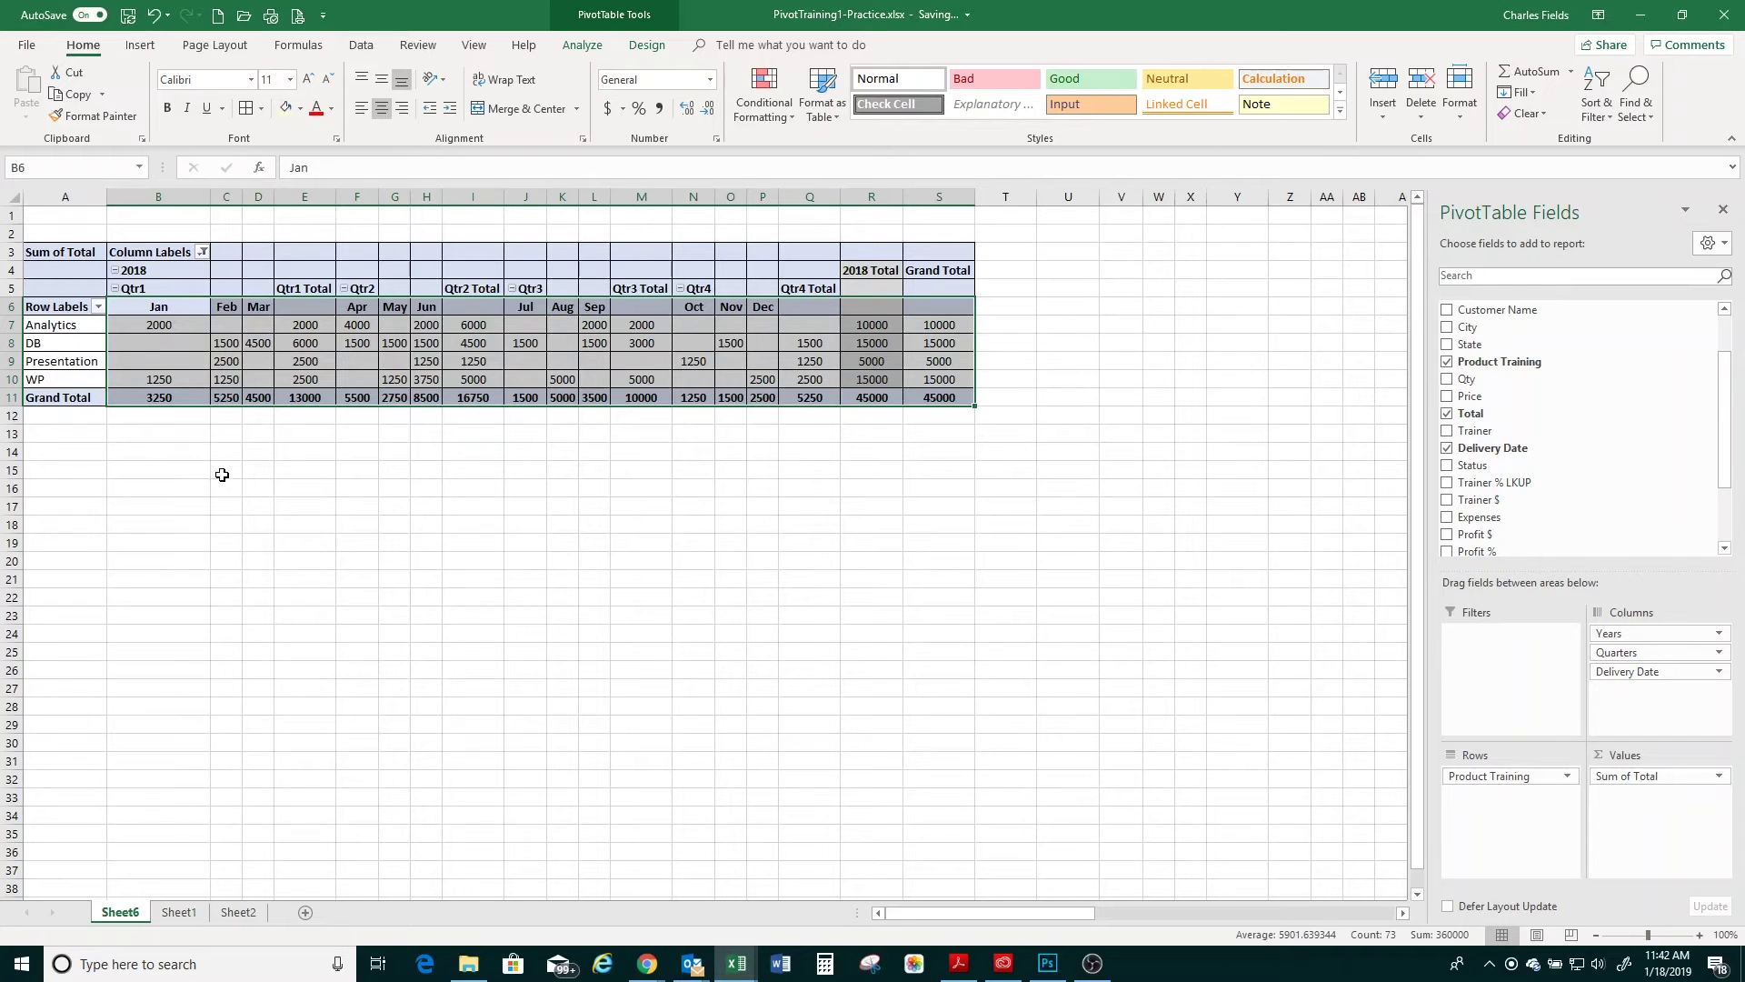
pyautogui.click(166, 456)
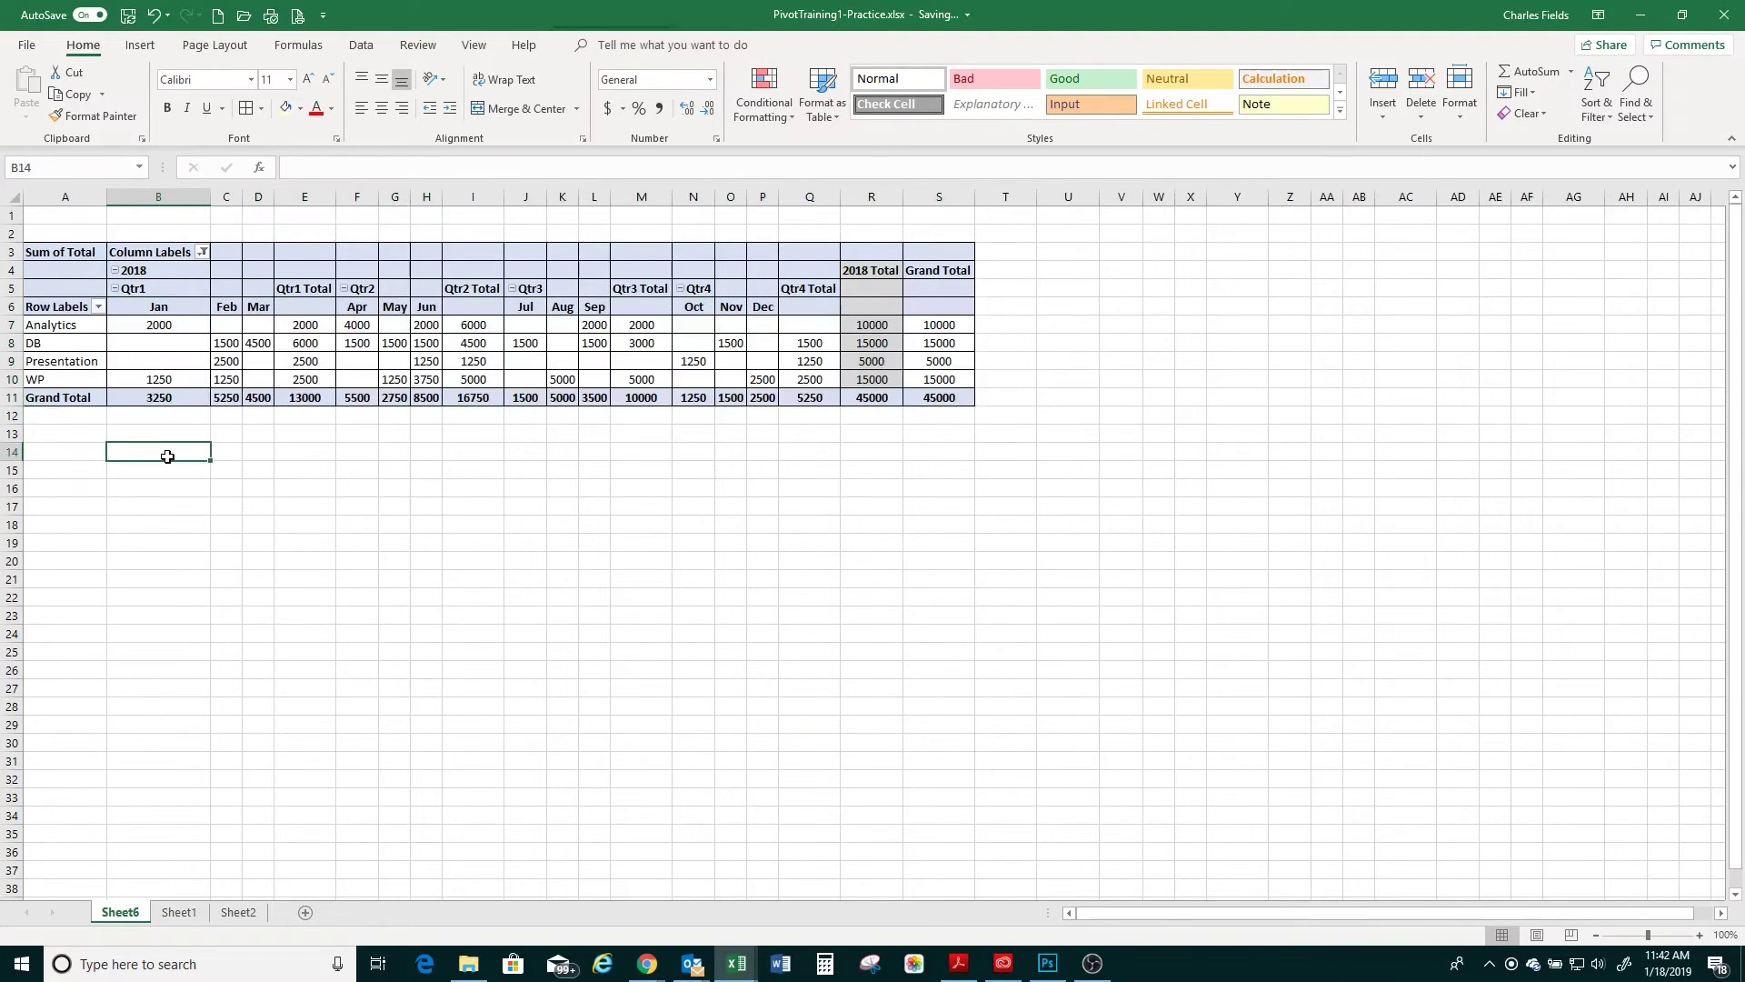
# Try the dollar accounting format on the pivot values and totals in B7:S11, and replace it with comma style without decimals
pyautogui.moveTo(148, 329); pyautogui.dragTo(964, 402)
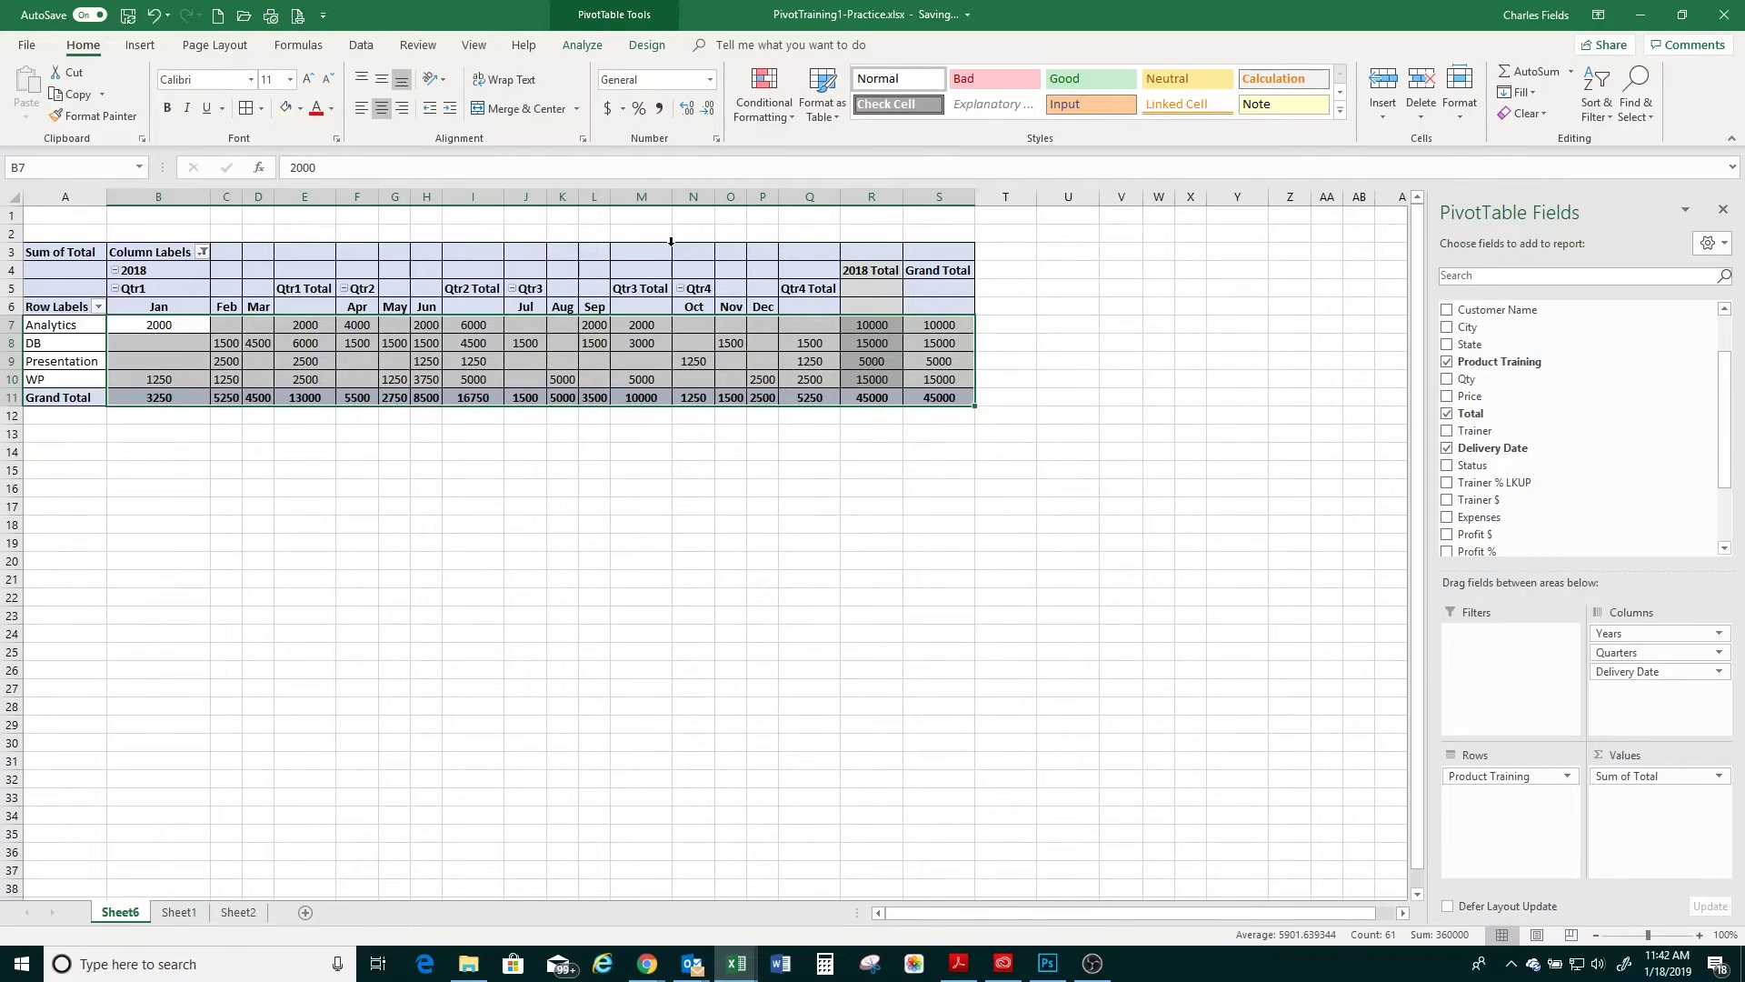
pyautogui.click(608, 109)
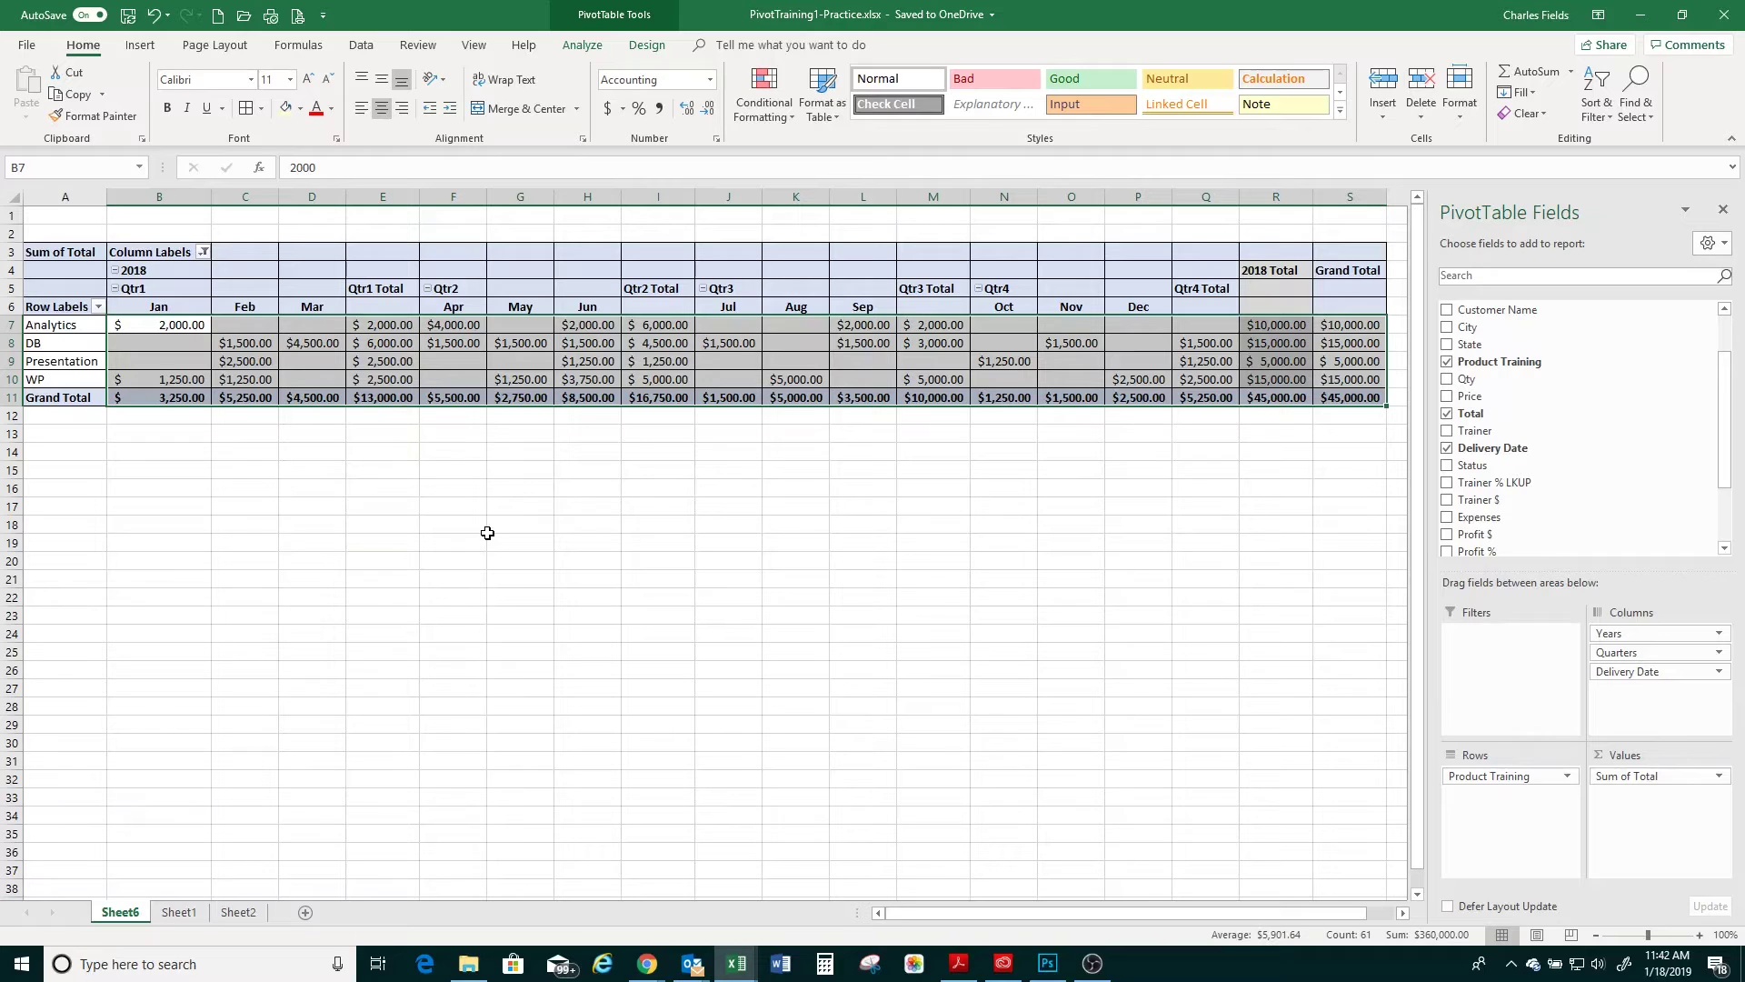
pyautogui.click(656, 111)
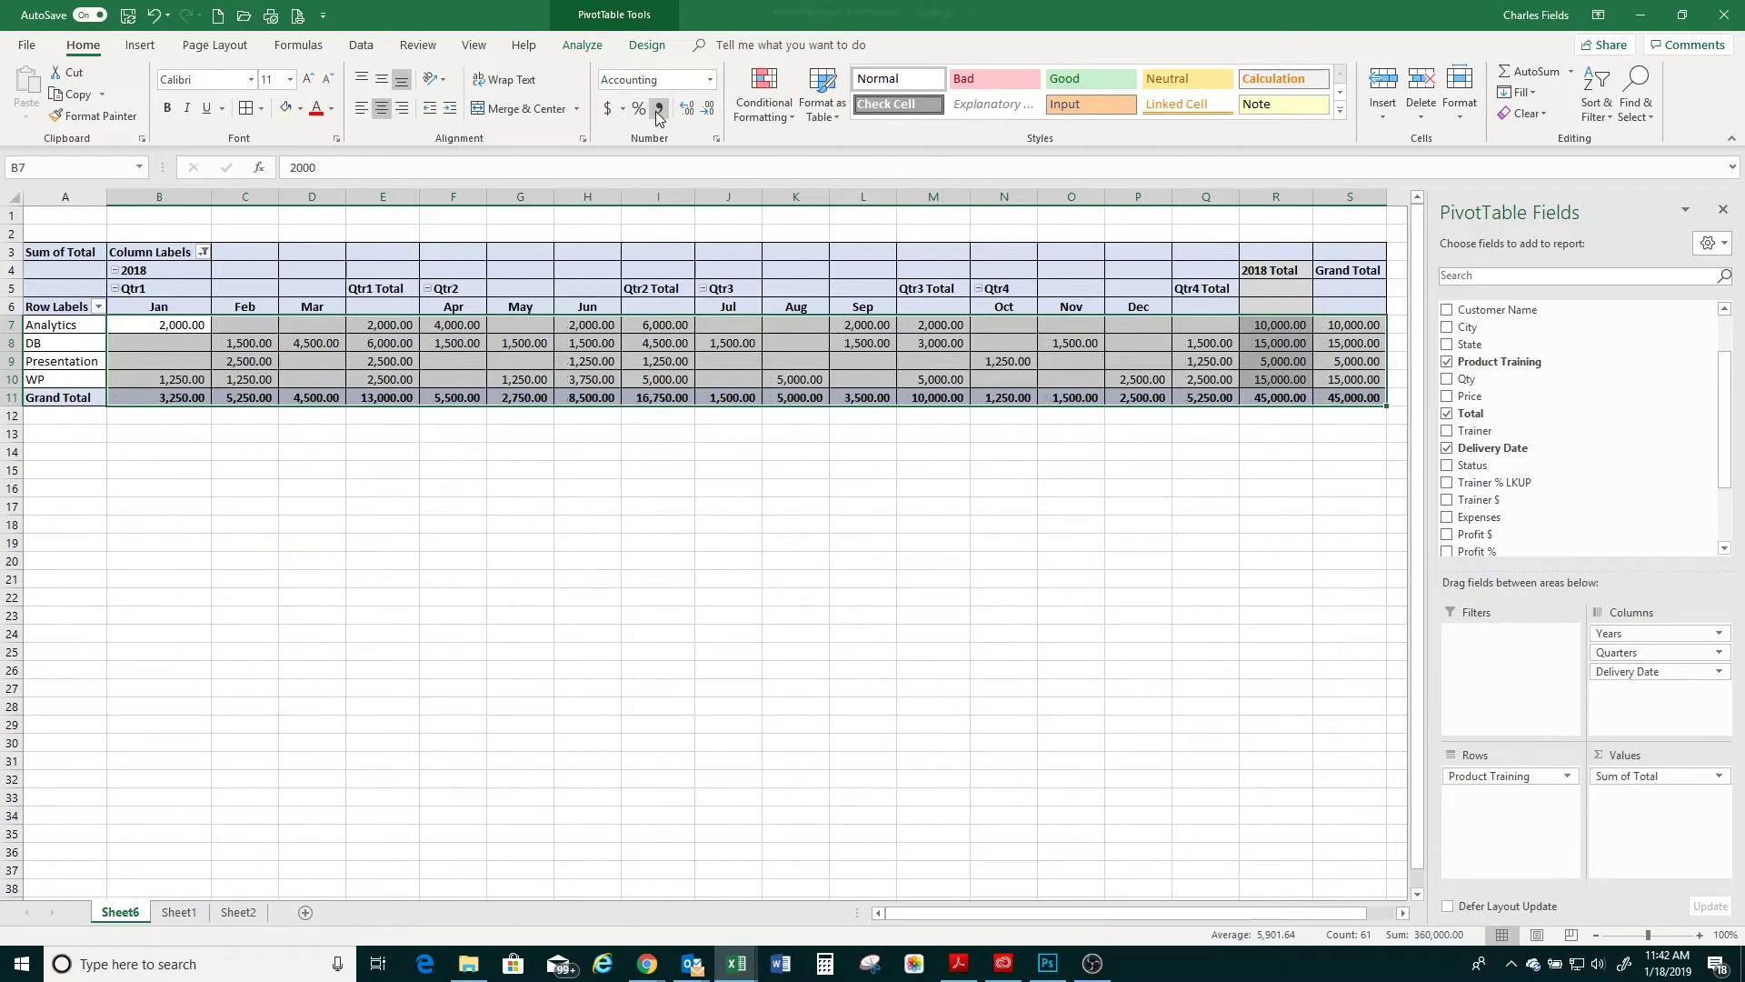
pyautogui.click(709, 110)
pyautogui.click(708, 110)
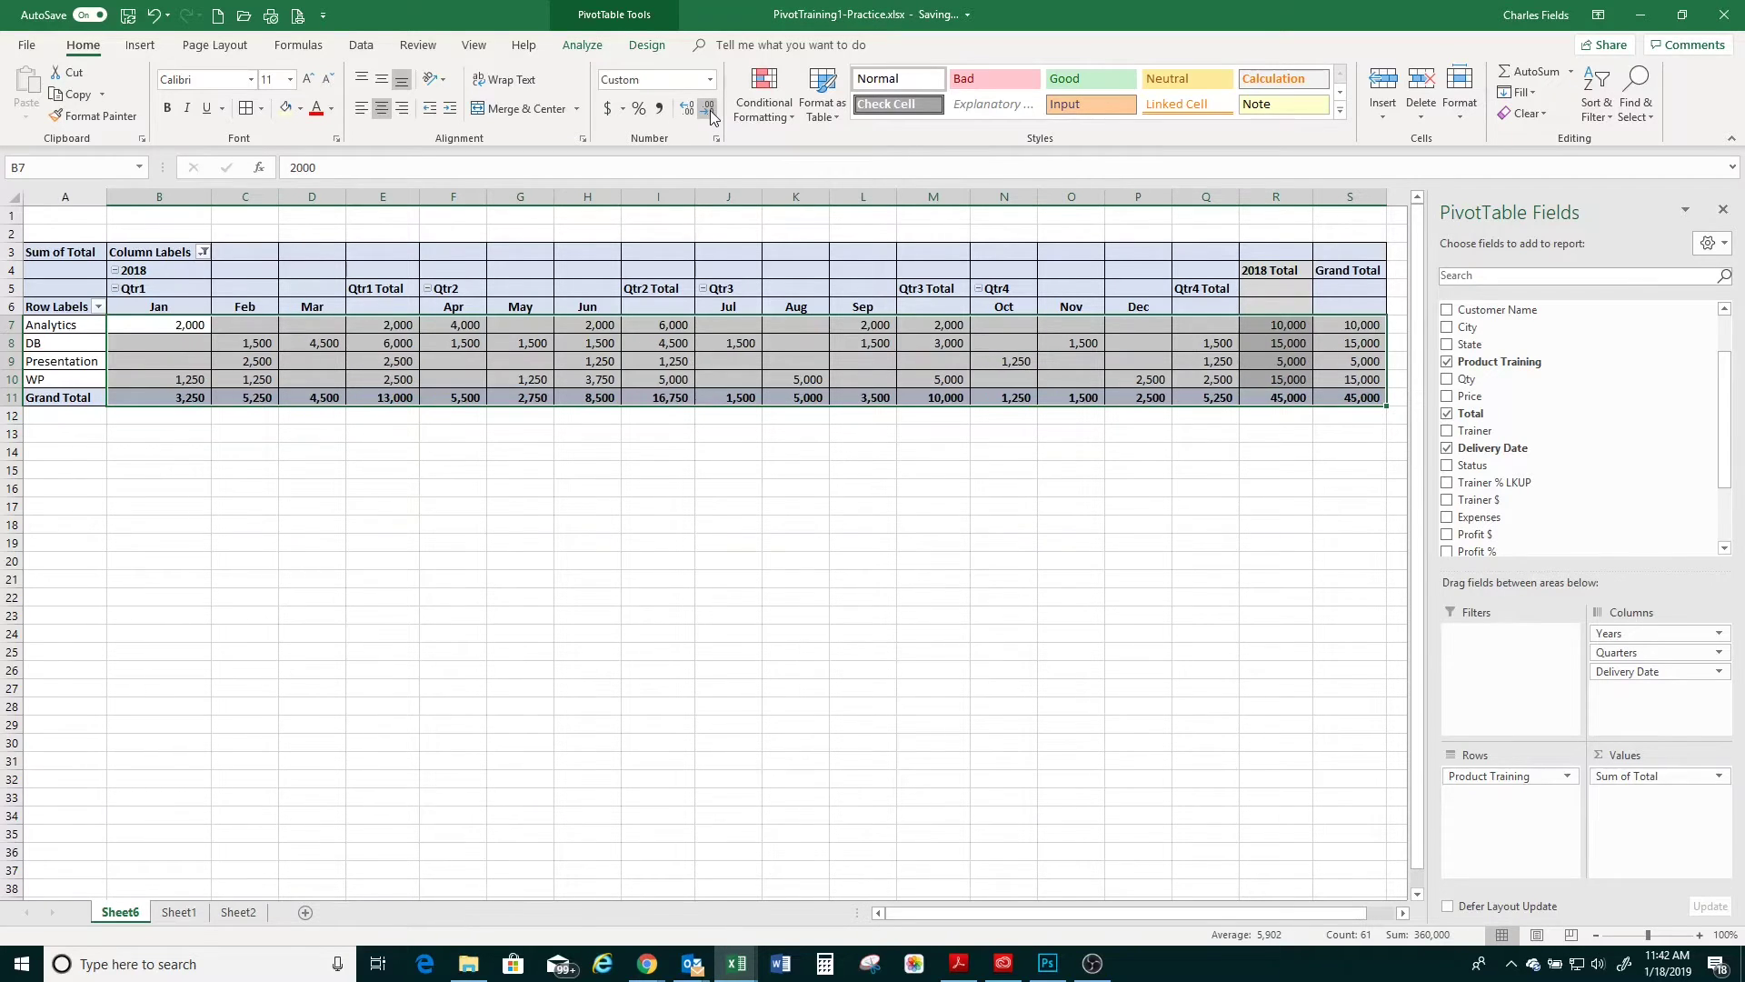
pyautogui.click(664, 509)
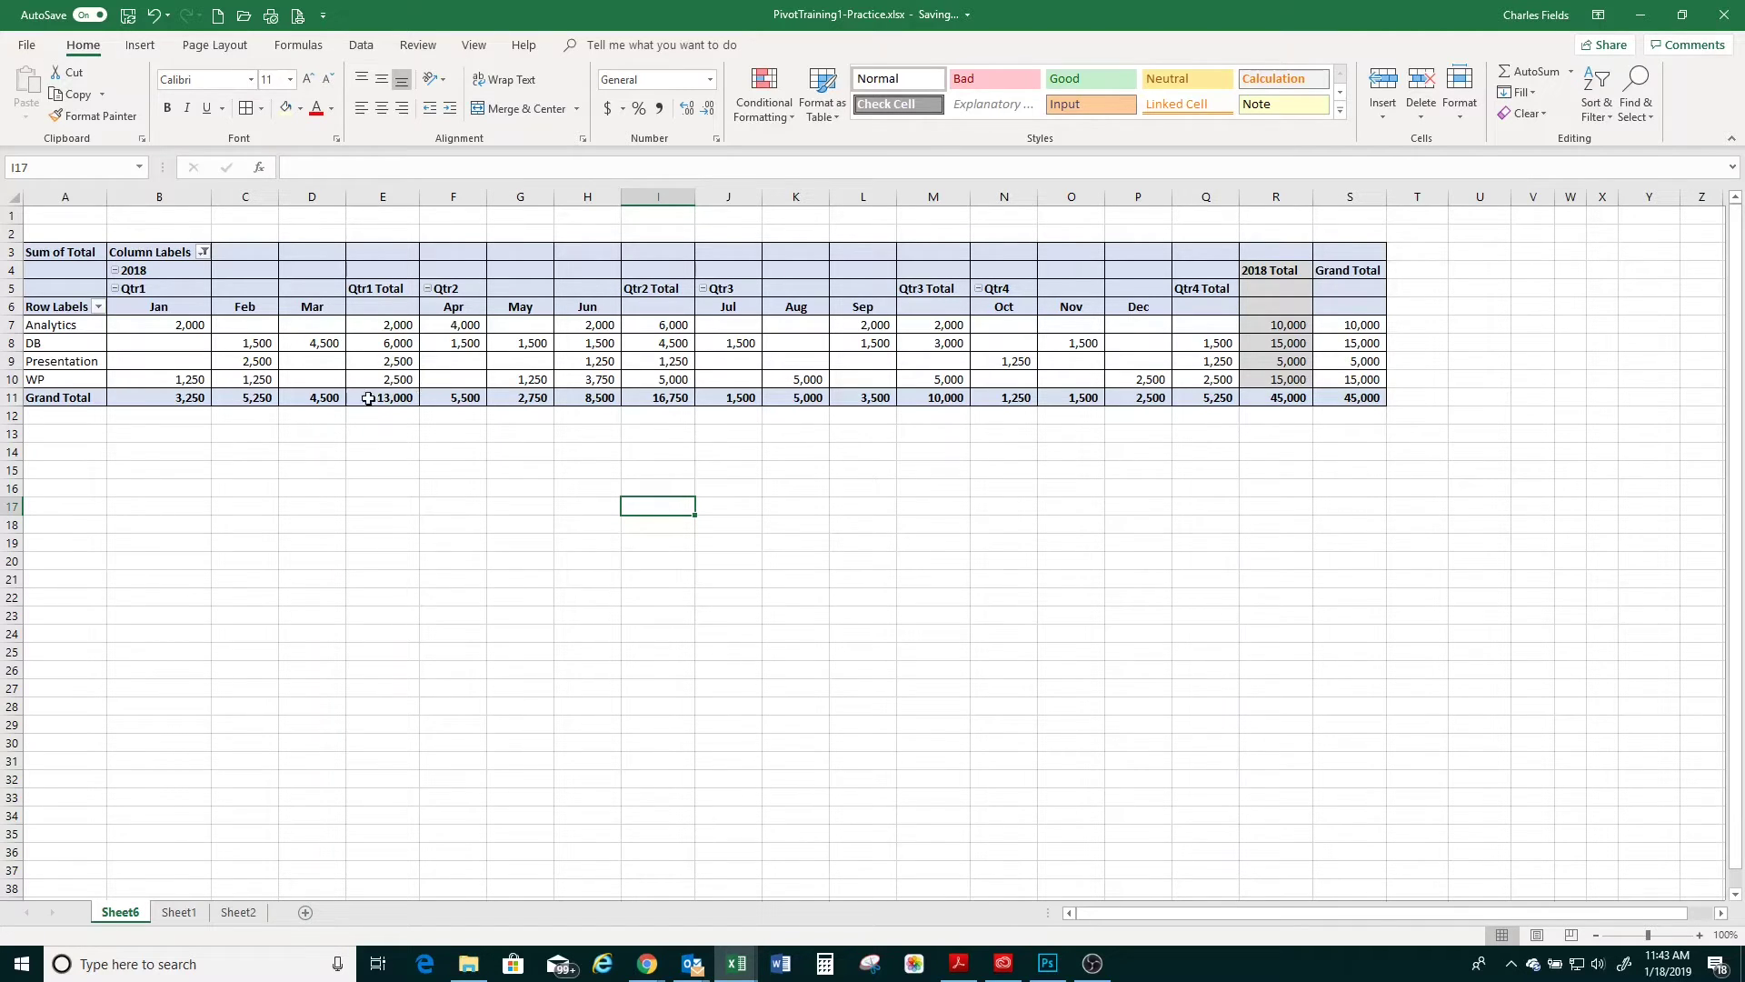
# Collapse Qtr1, Qtr2, Qtr3 and Qtr4 individually so only the quarterly totals of 2018 show
pyautogui.click(111, 287)
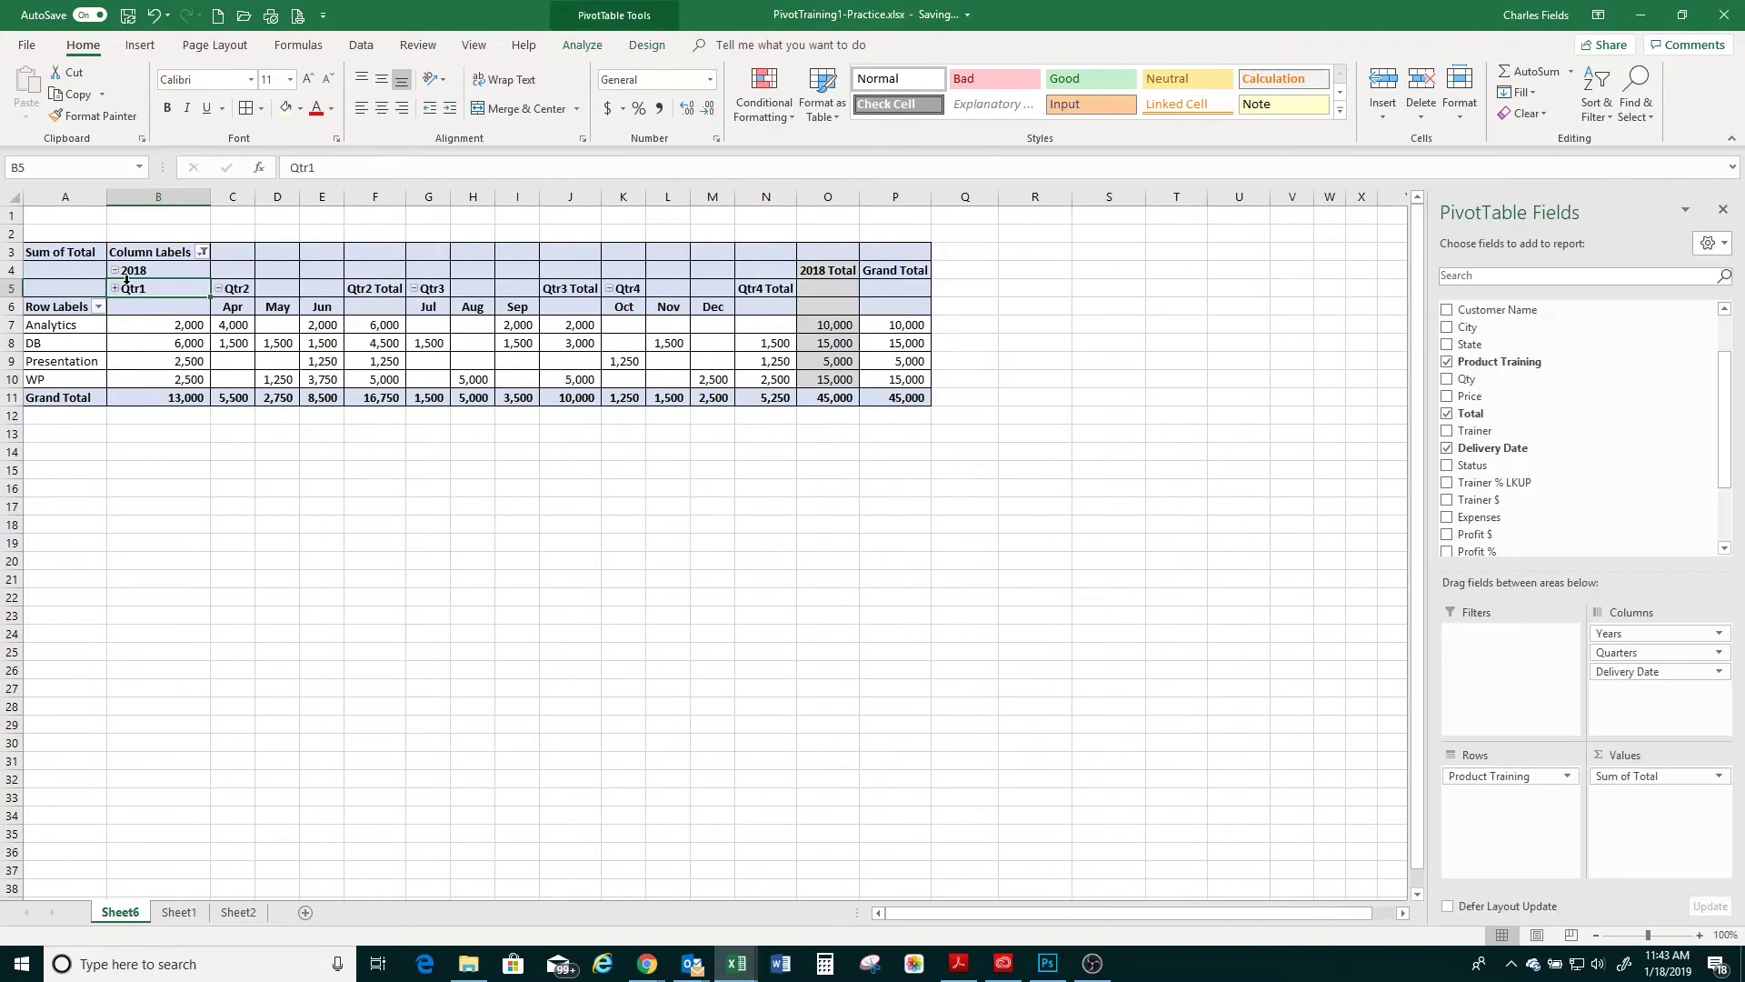
pyautogui.click(218, 289)
pyautogui.click(270, 289)
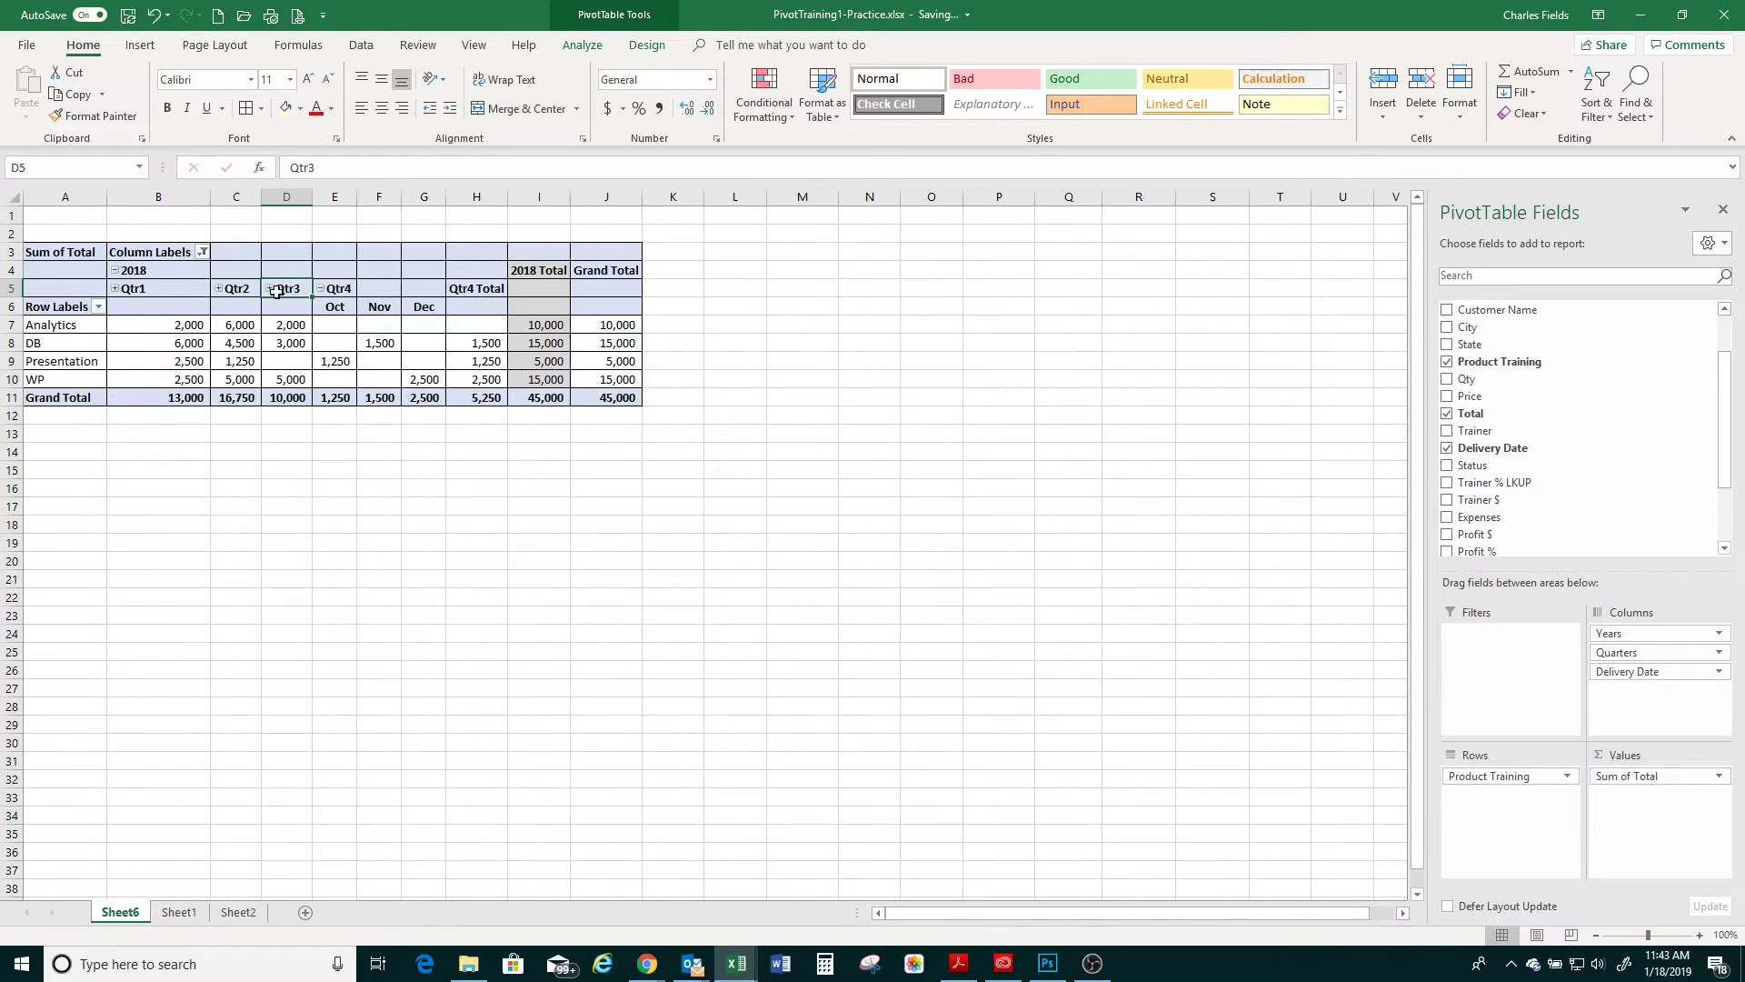
pyautogui.click(320, 288)
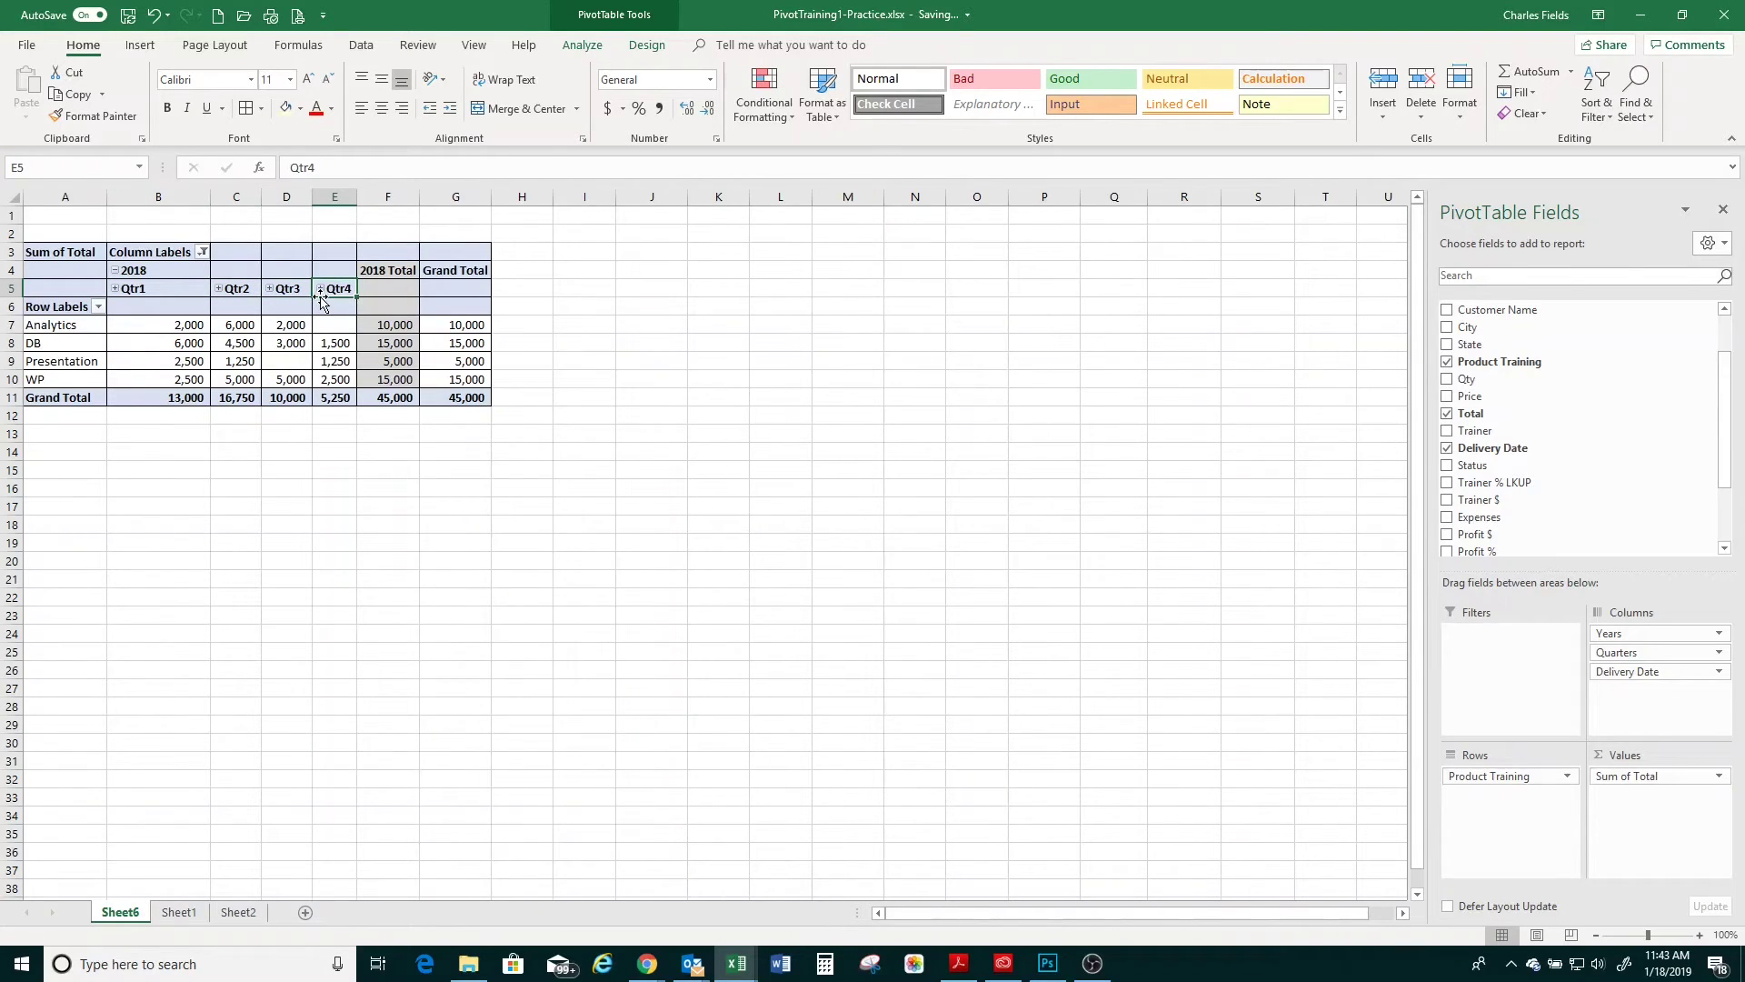
# Turn off grand totals for rows in the pivot table's options, and undo that change
pyautogui.moveTo(315, 408)
pyautogui.rightClick(344, 360)
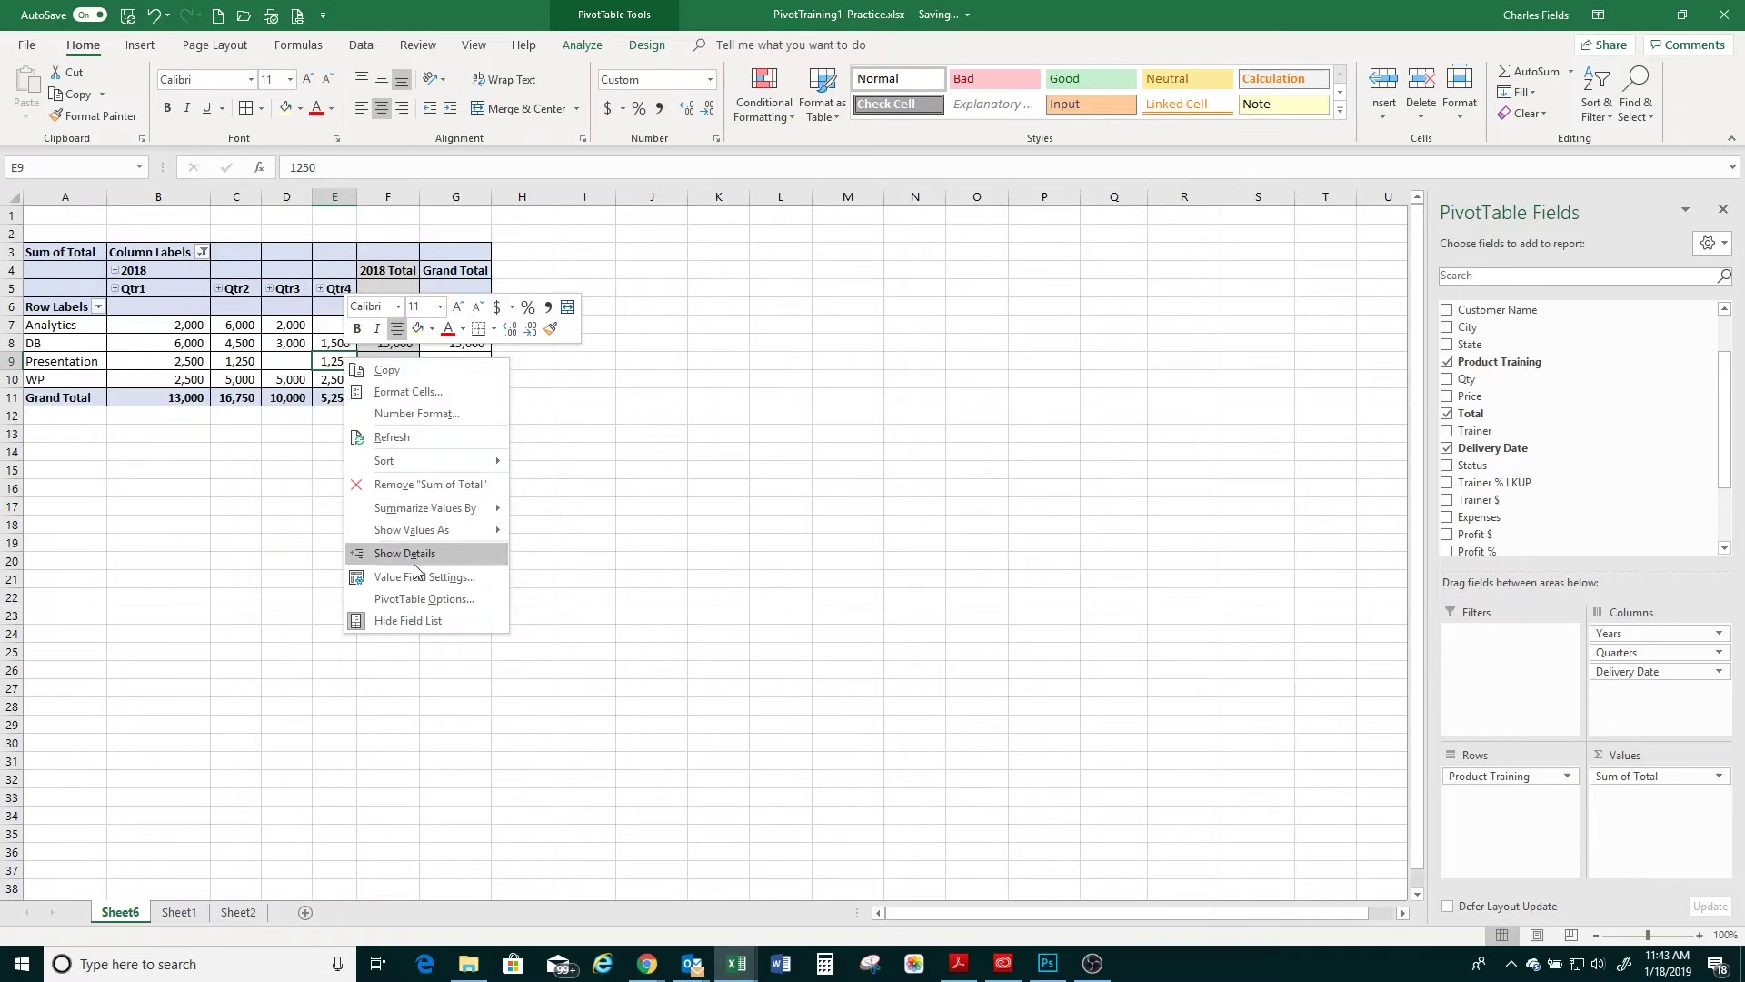
pyautogui.click(409, 599)
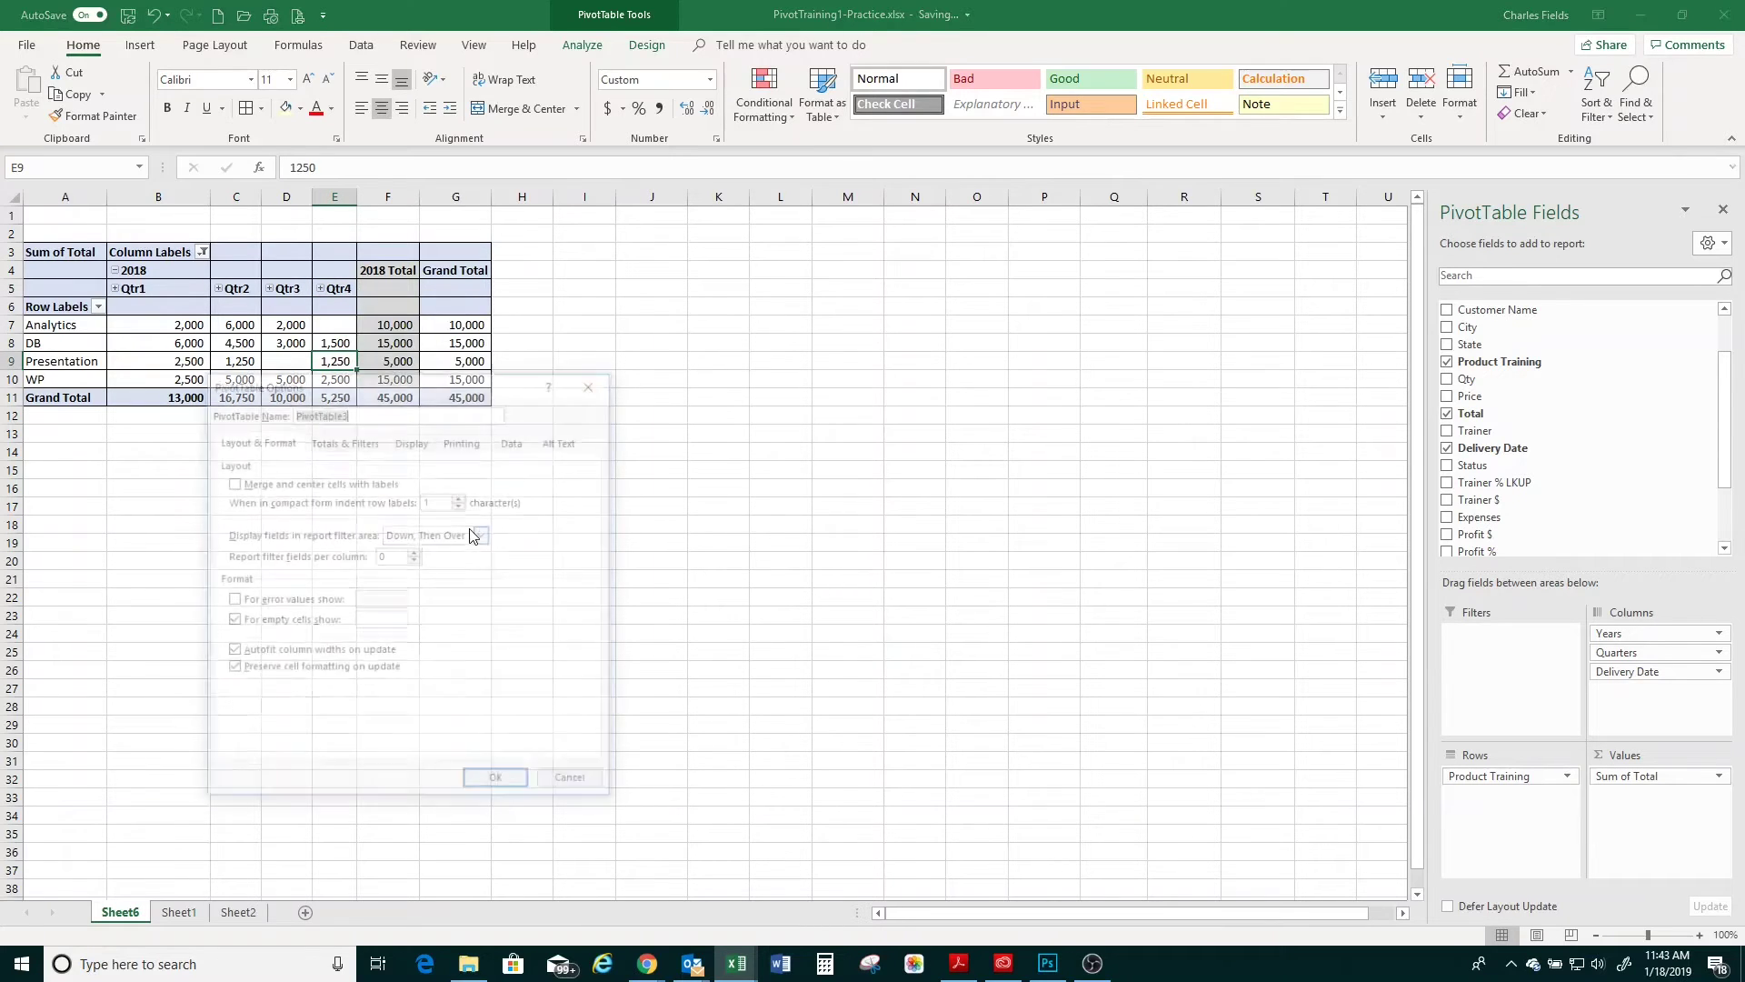
pyautogui.click(320, 444)
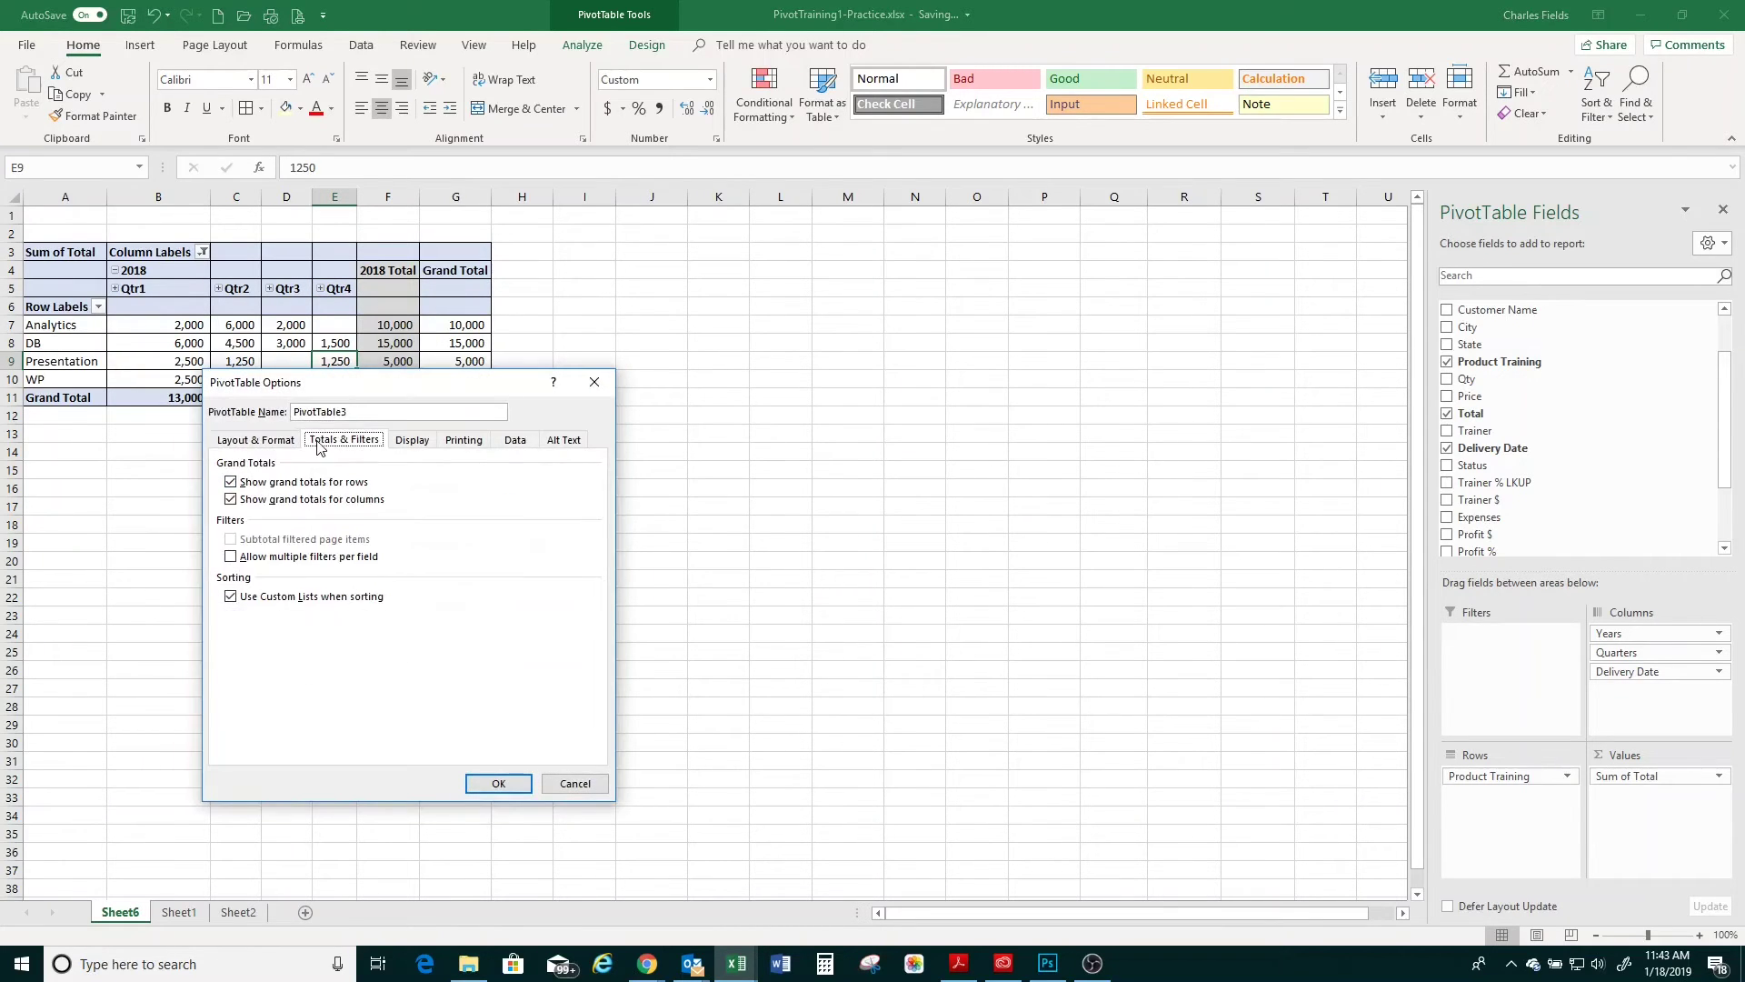
pyautogui.click(231, 483)
pyautogui.click(489, 783)
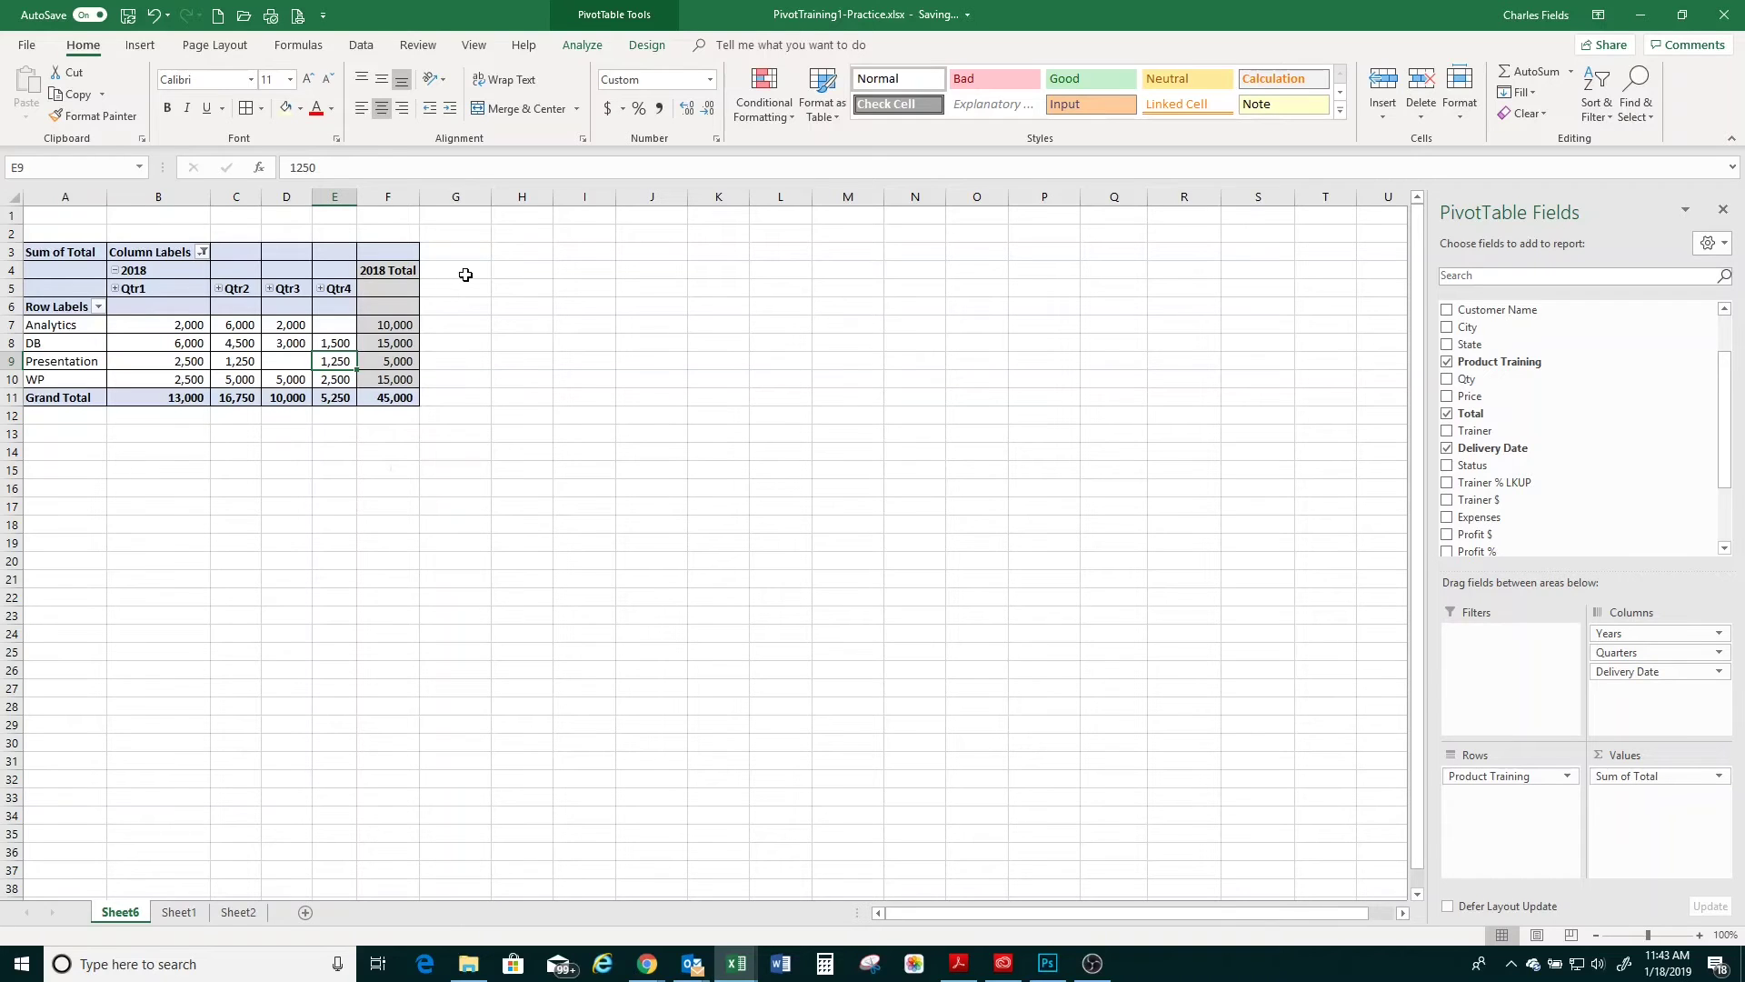
pyautogui.hotkey('ctrl', 'z')
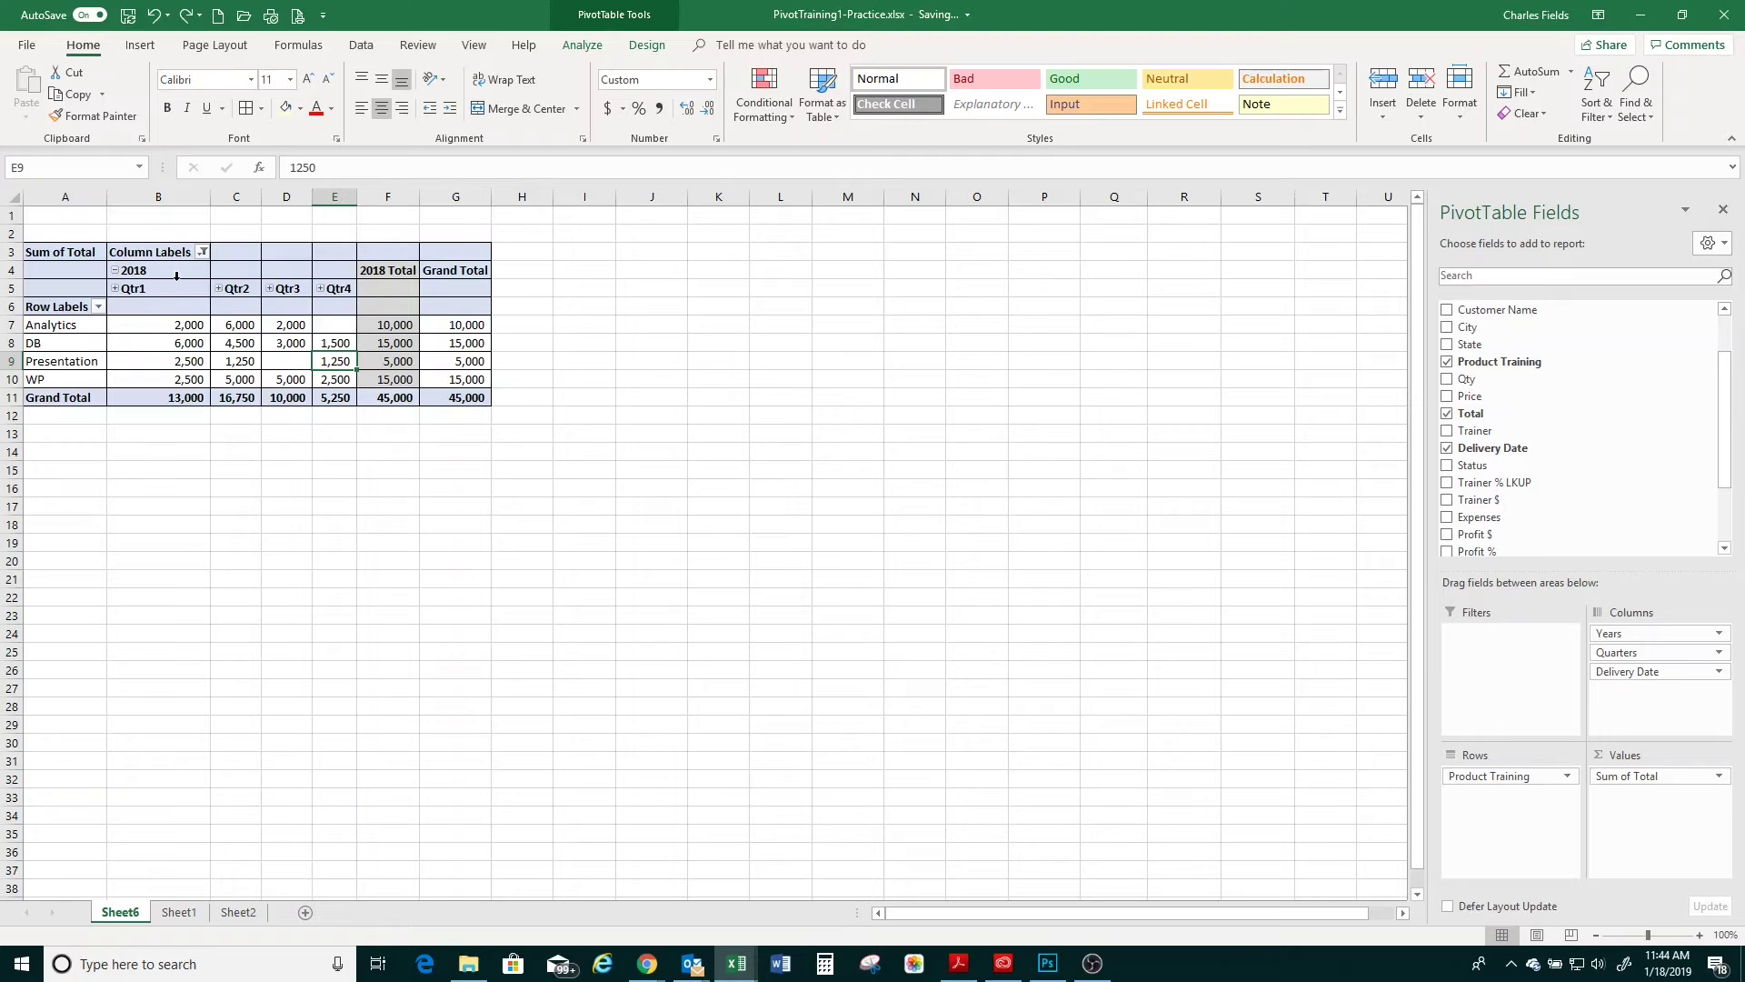
# Include 2017 and 2019 alongside 2018 in the column labels' Years filter, and collapse 2018 to its yearly total
pyautogui.click(203, 252)
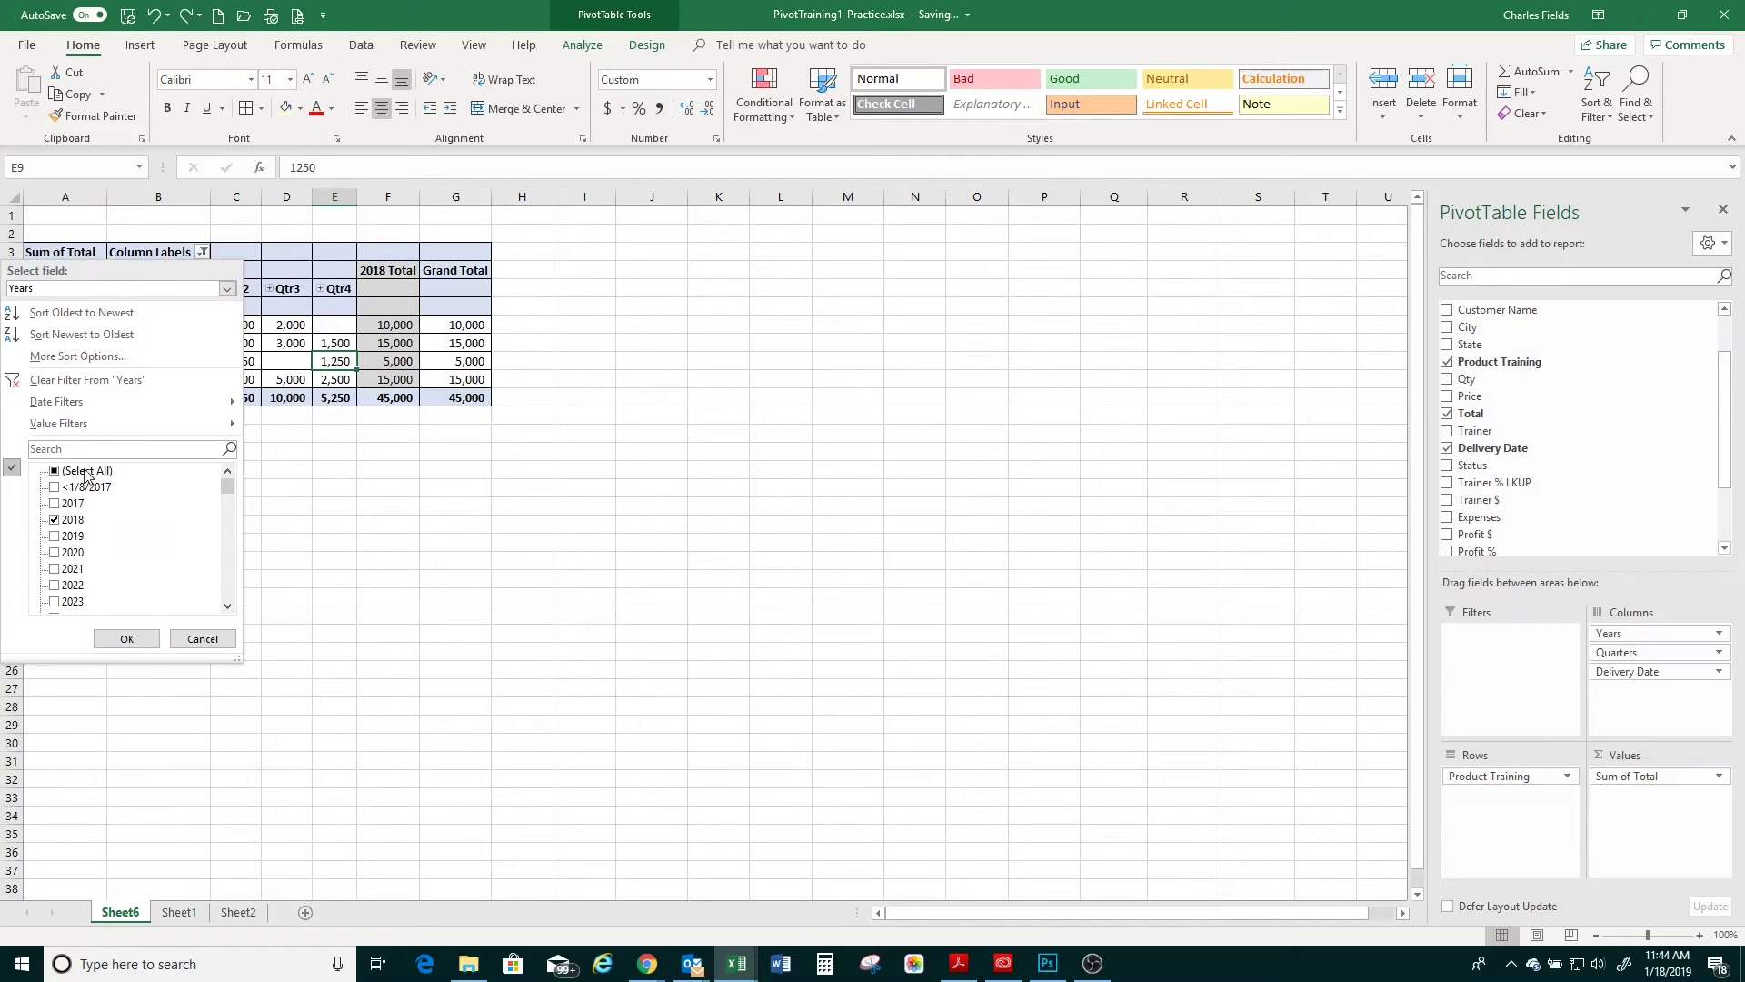
pyautogui.click(54, 503)
pyautogui.click(53, 537)
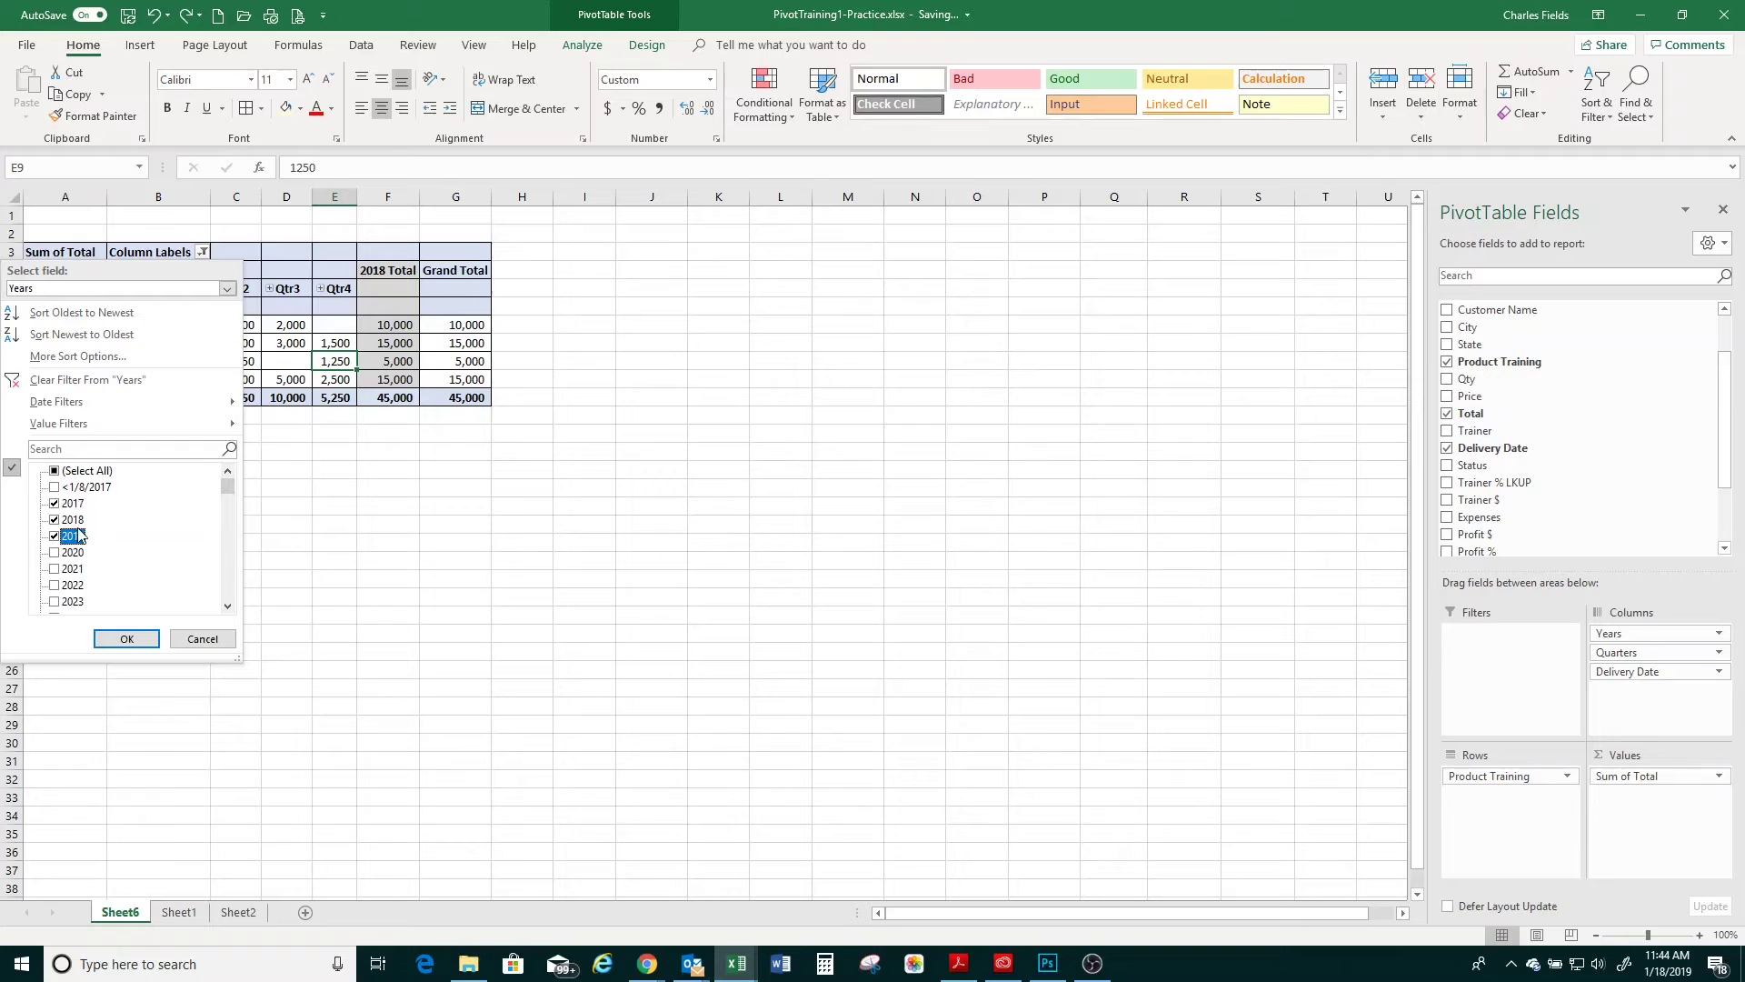
pyautogui.click(125, 639)
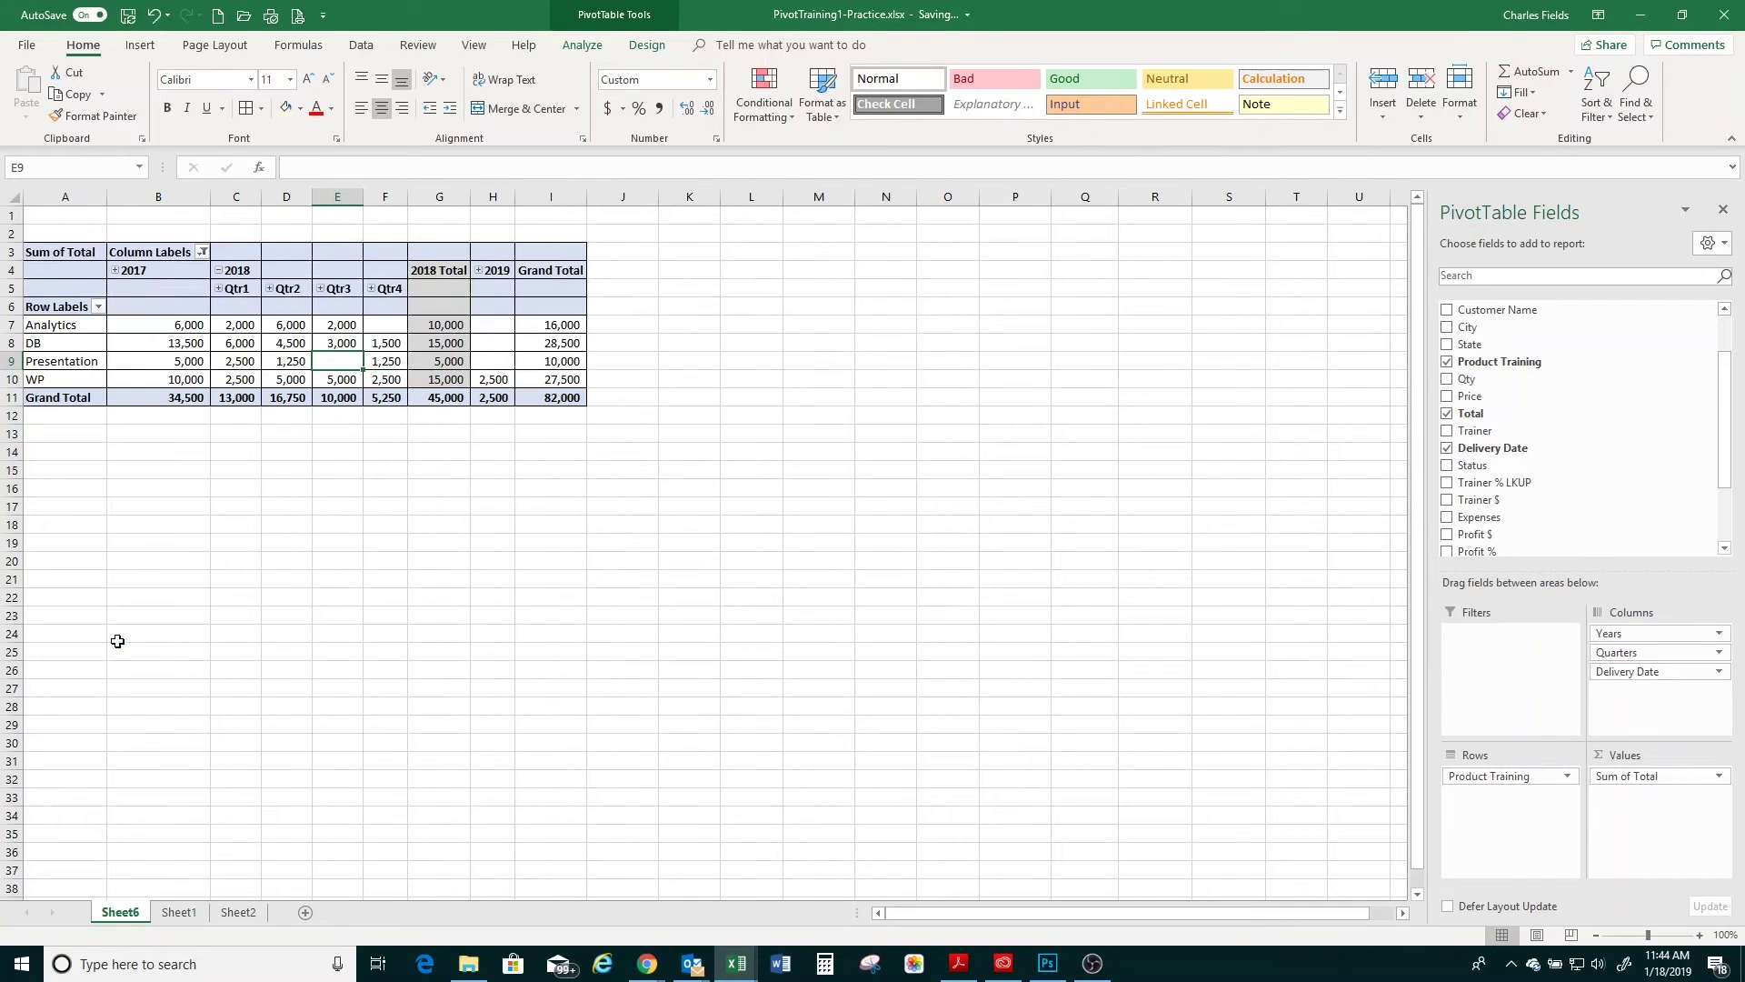
pyautogui.click(220, 271)
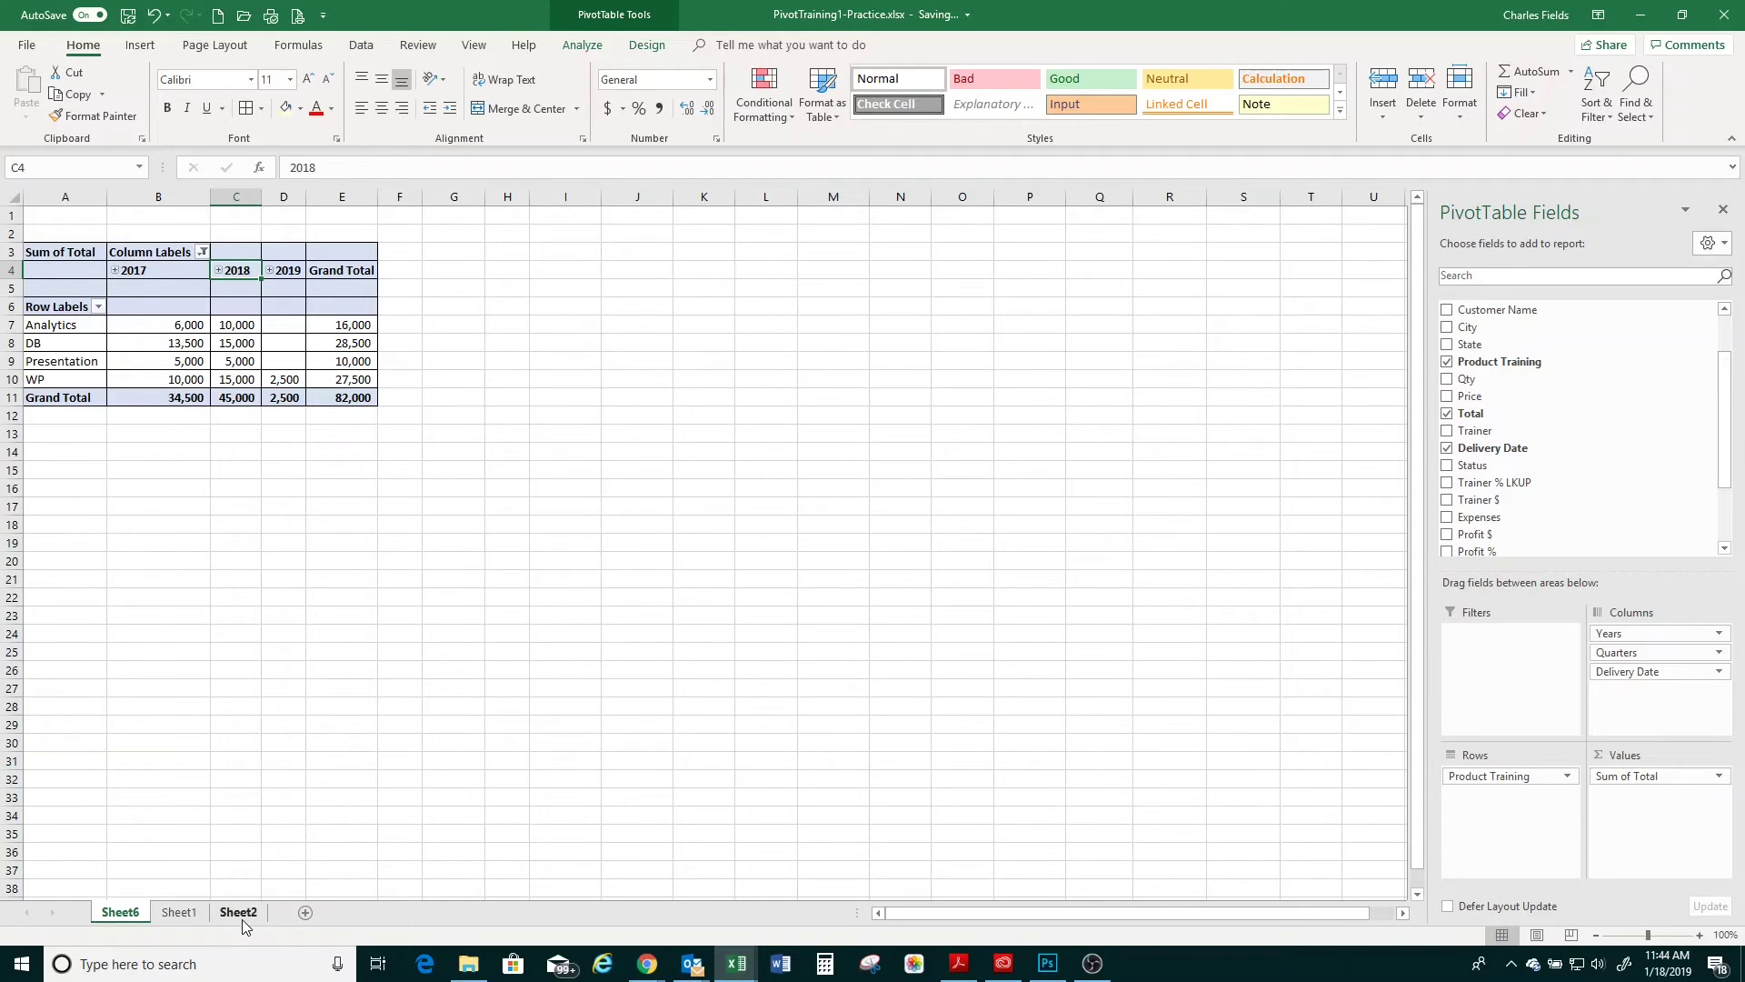
# Examine the Delivery Month and Delivery Year columns at the end of the source data on Sheet1
pyautogui.click(179, 912)
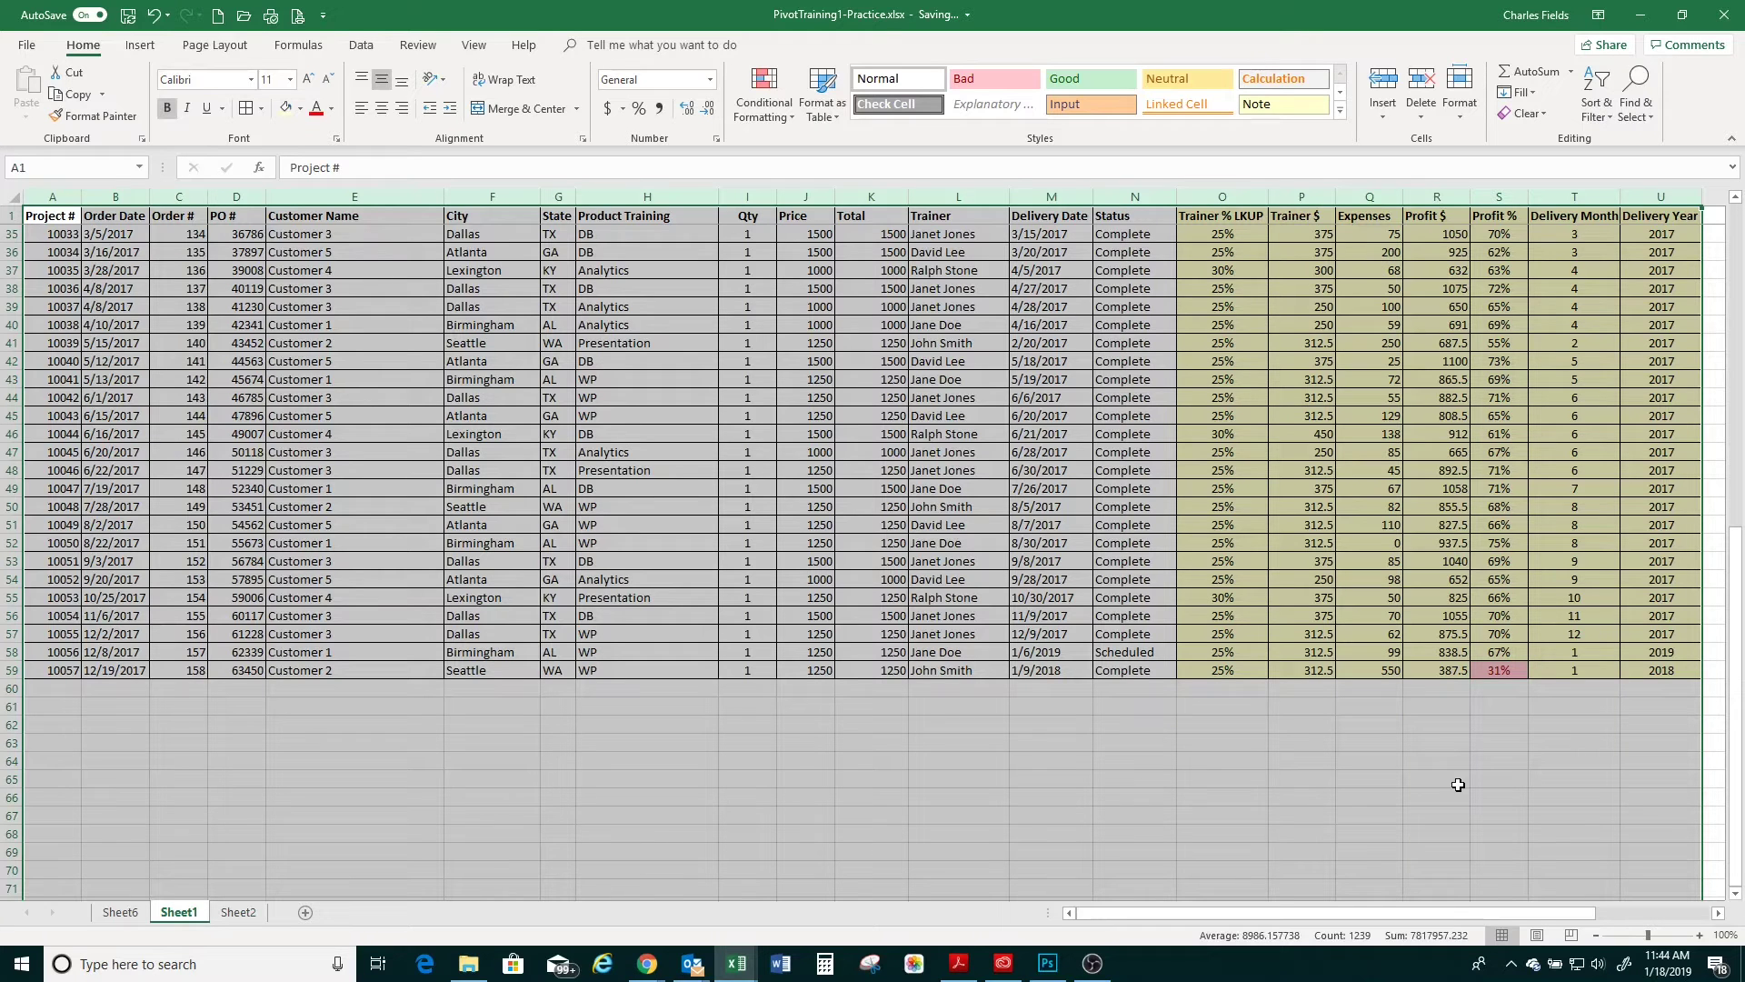
pyautogui.moveTo(1378, 913); pyautogui.dragTo(1452, 918)
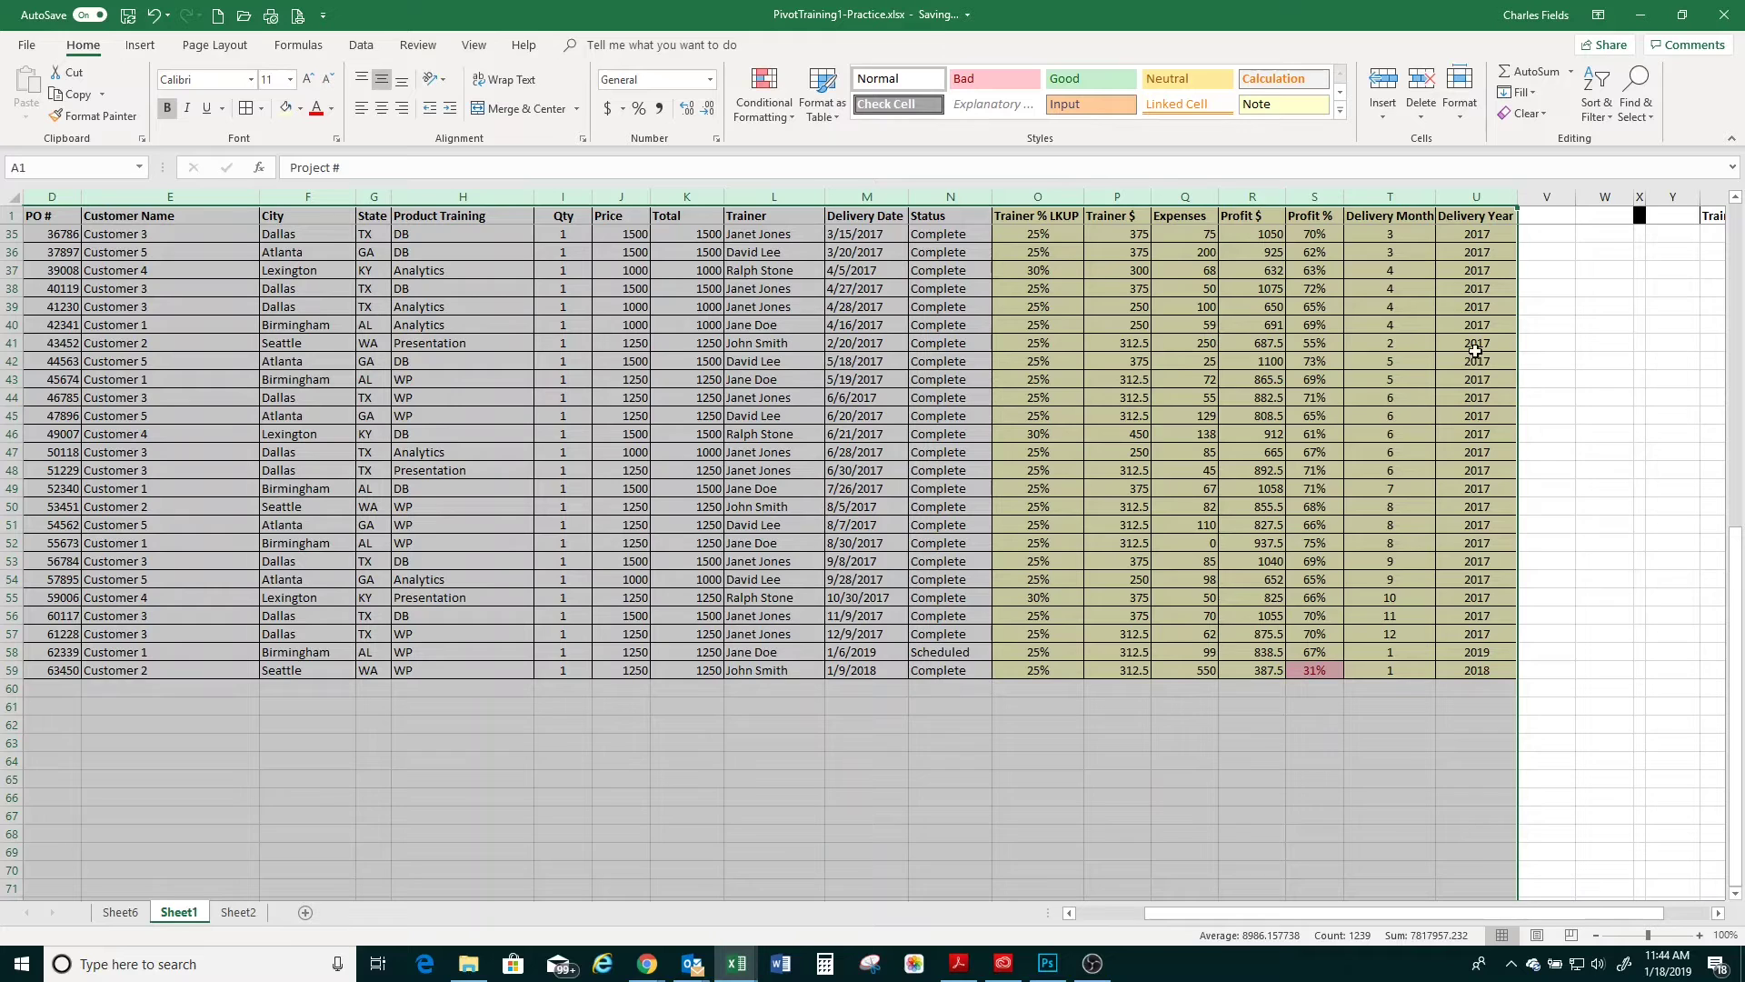
# Inspect the Delivery Month and Delivery Year formulas in row 35 of Sheet1, and return to the pivot table on Sheet6
pyautogui.click(1378, 231)
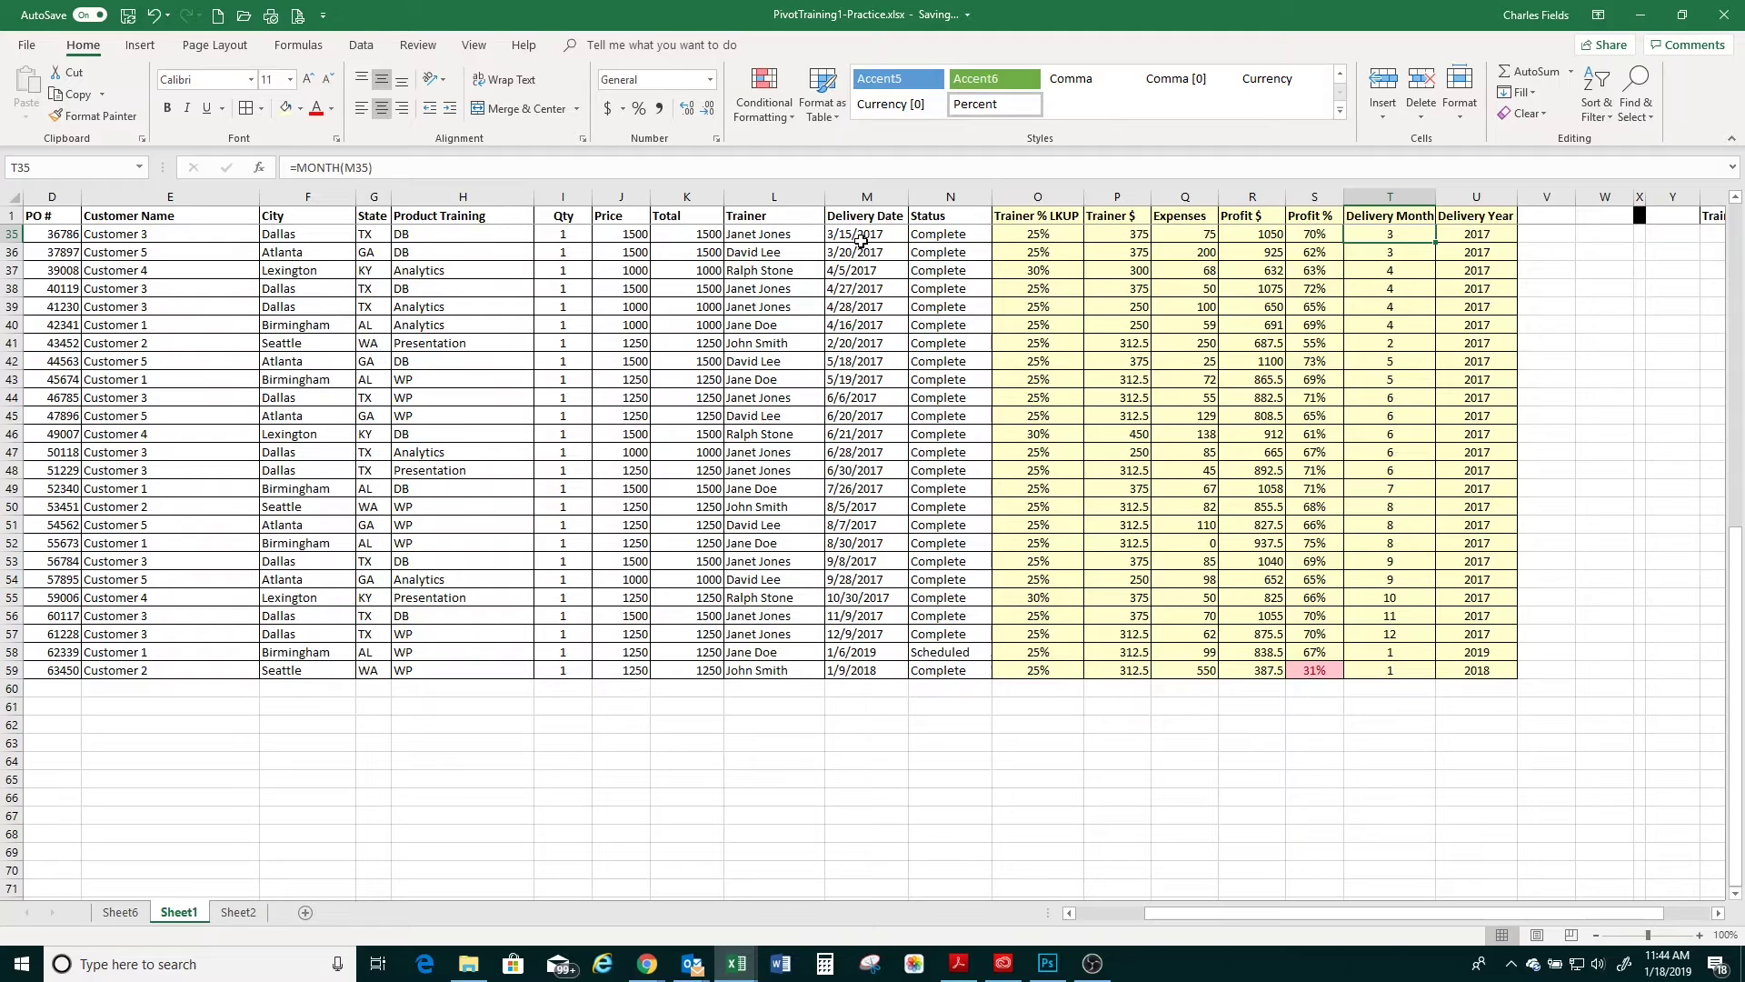
pyautogui.click(1491, 233)
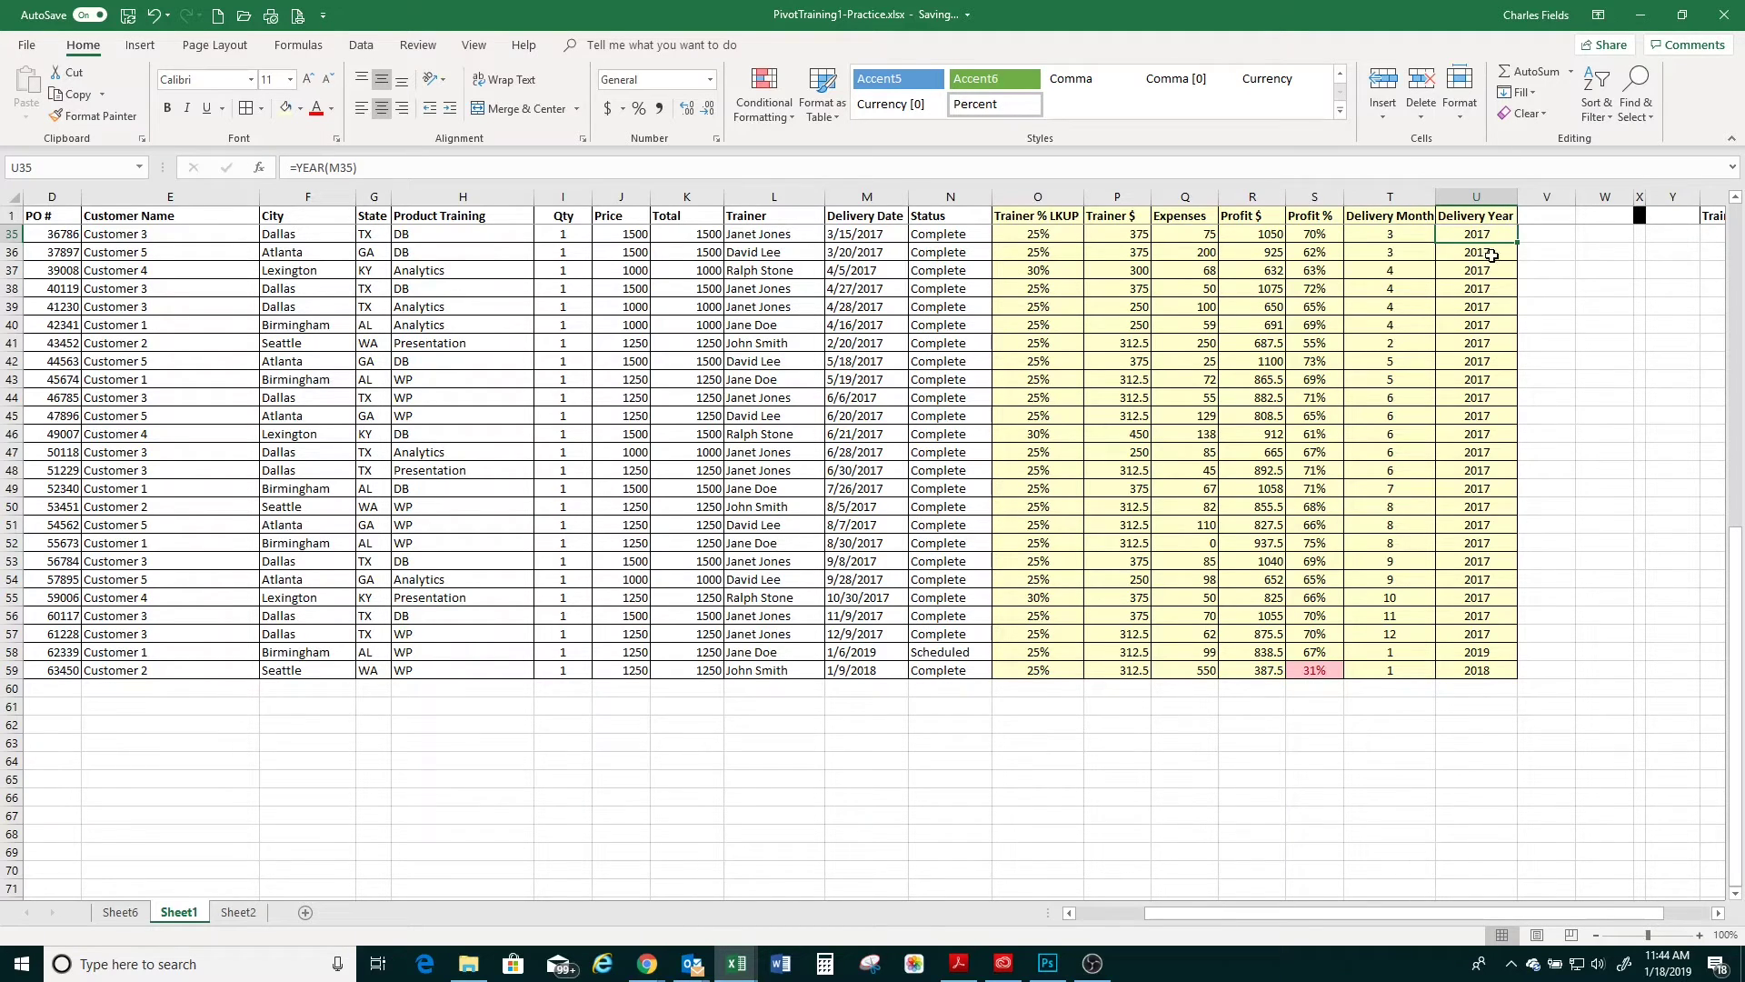
pyautogui.click(120, 912)
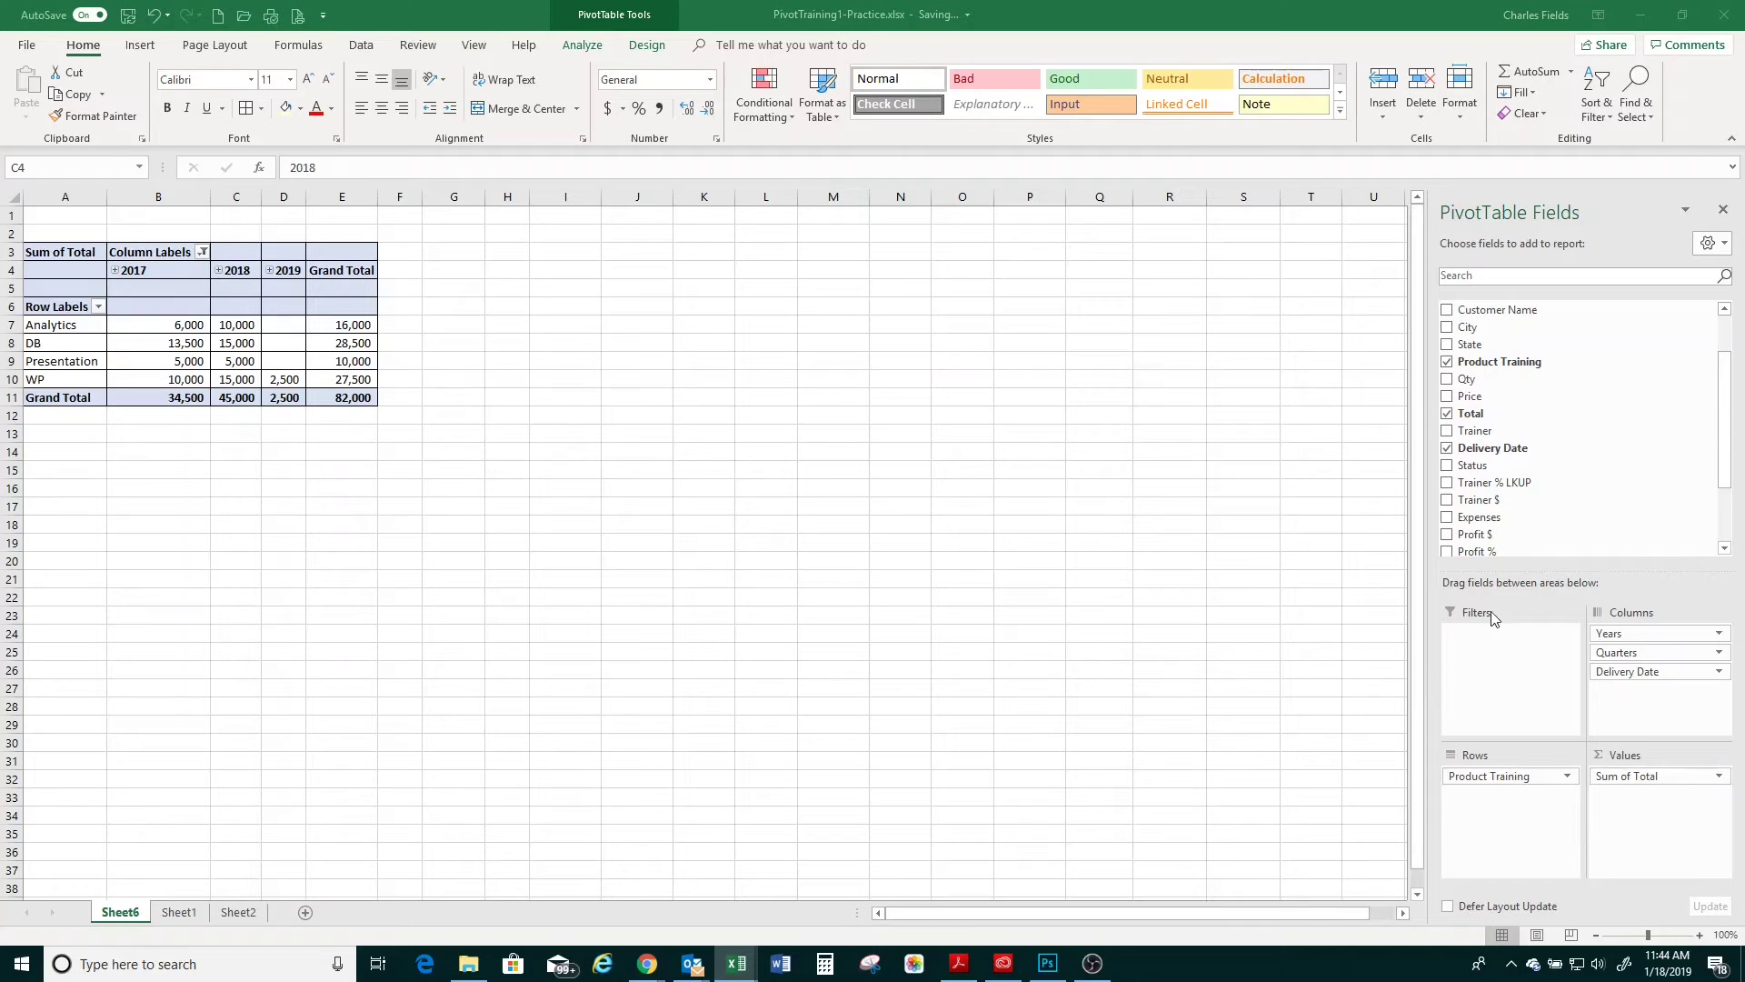
# Add Delivery Year as a report filter of the pivot table
pyautogui.click(1725, 454)
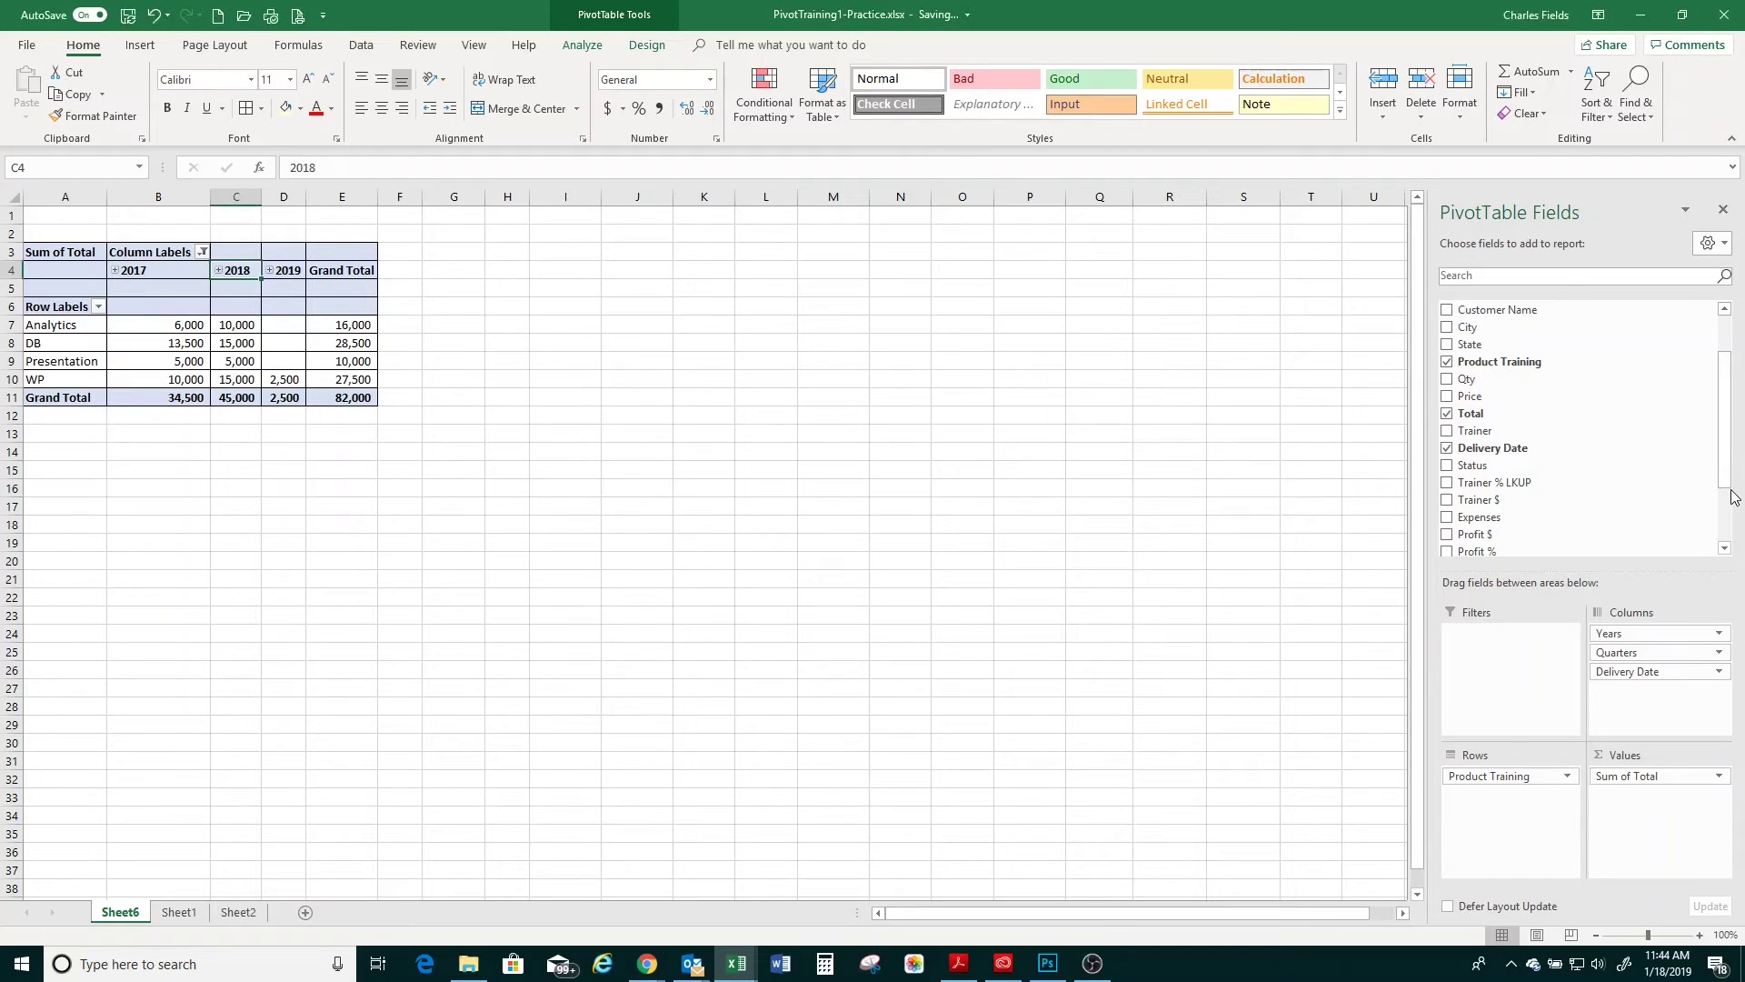
pyautogui.moveTo(1732, 491); pyautogui.dragTo(1732, 542)
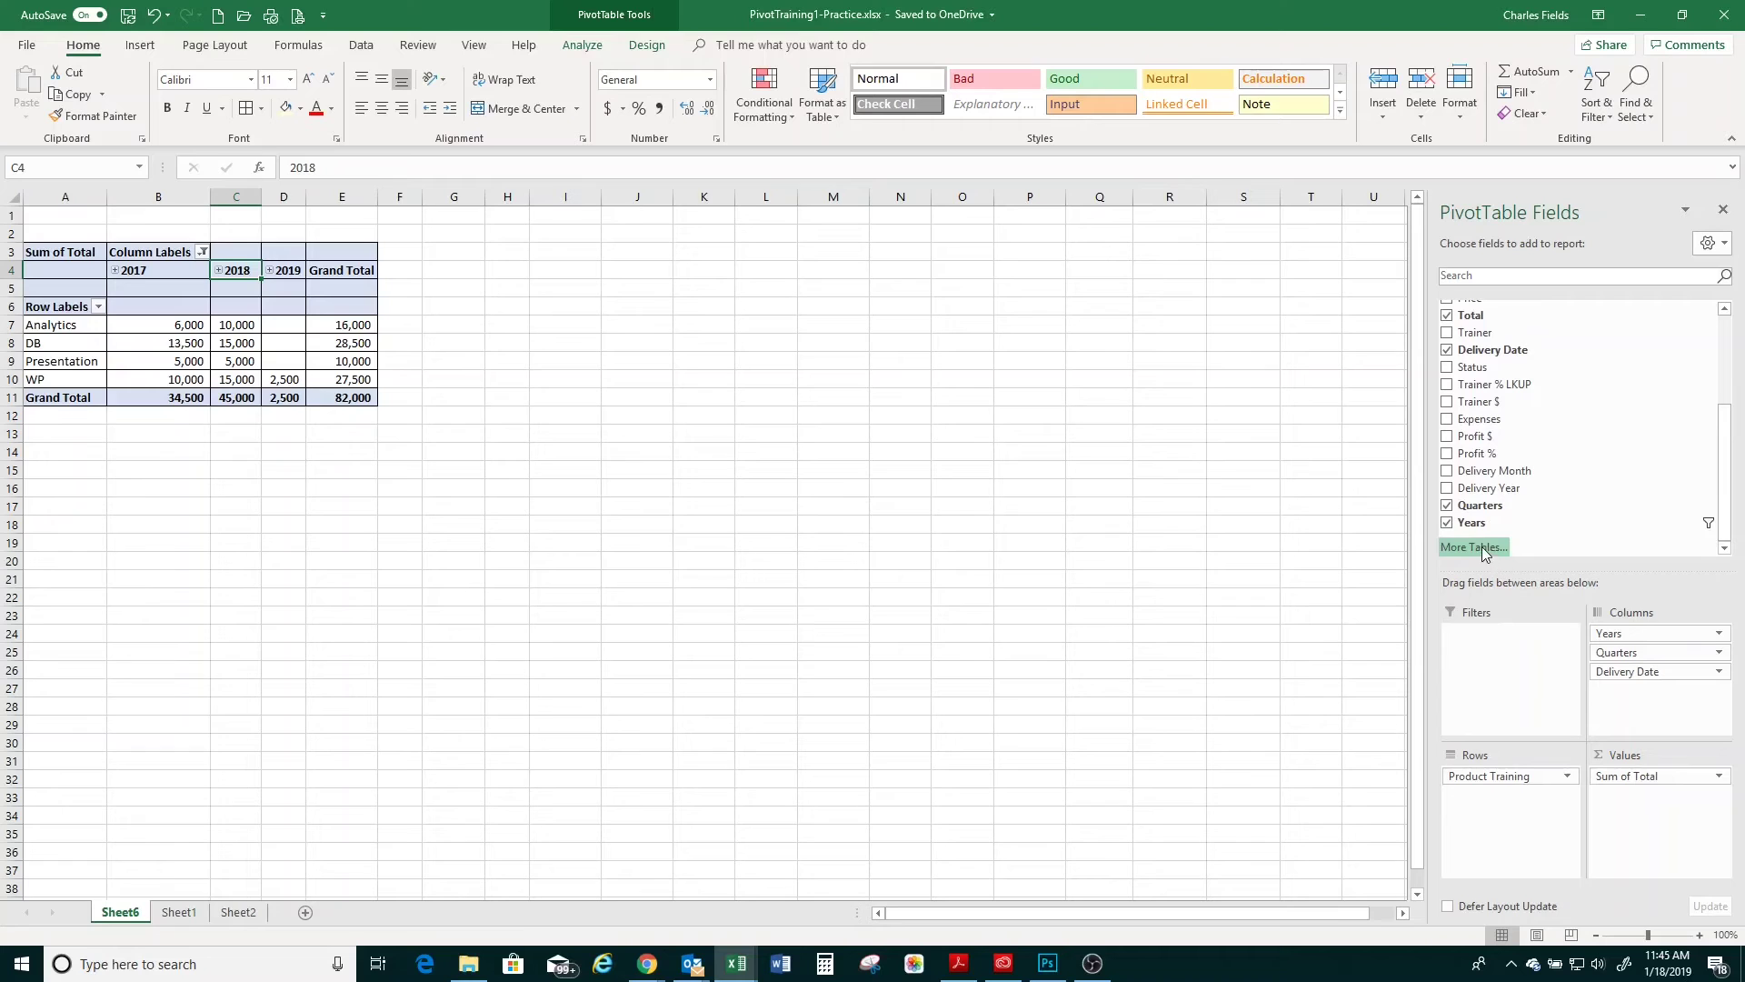
pyautogui.moveTo(1480, 489); pyautogui.dragTo(1510, 670)
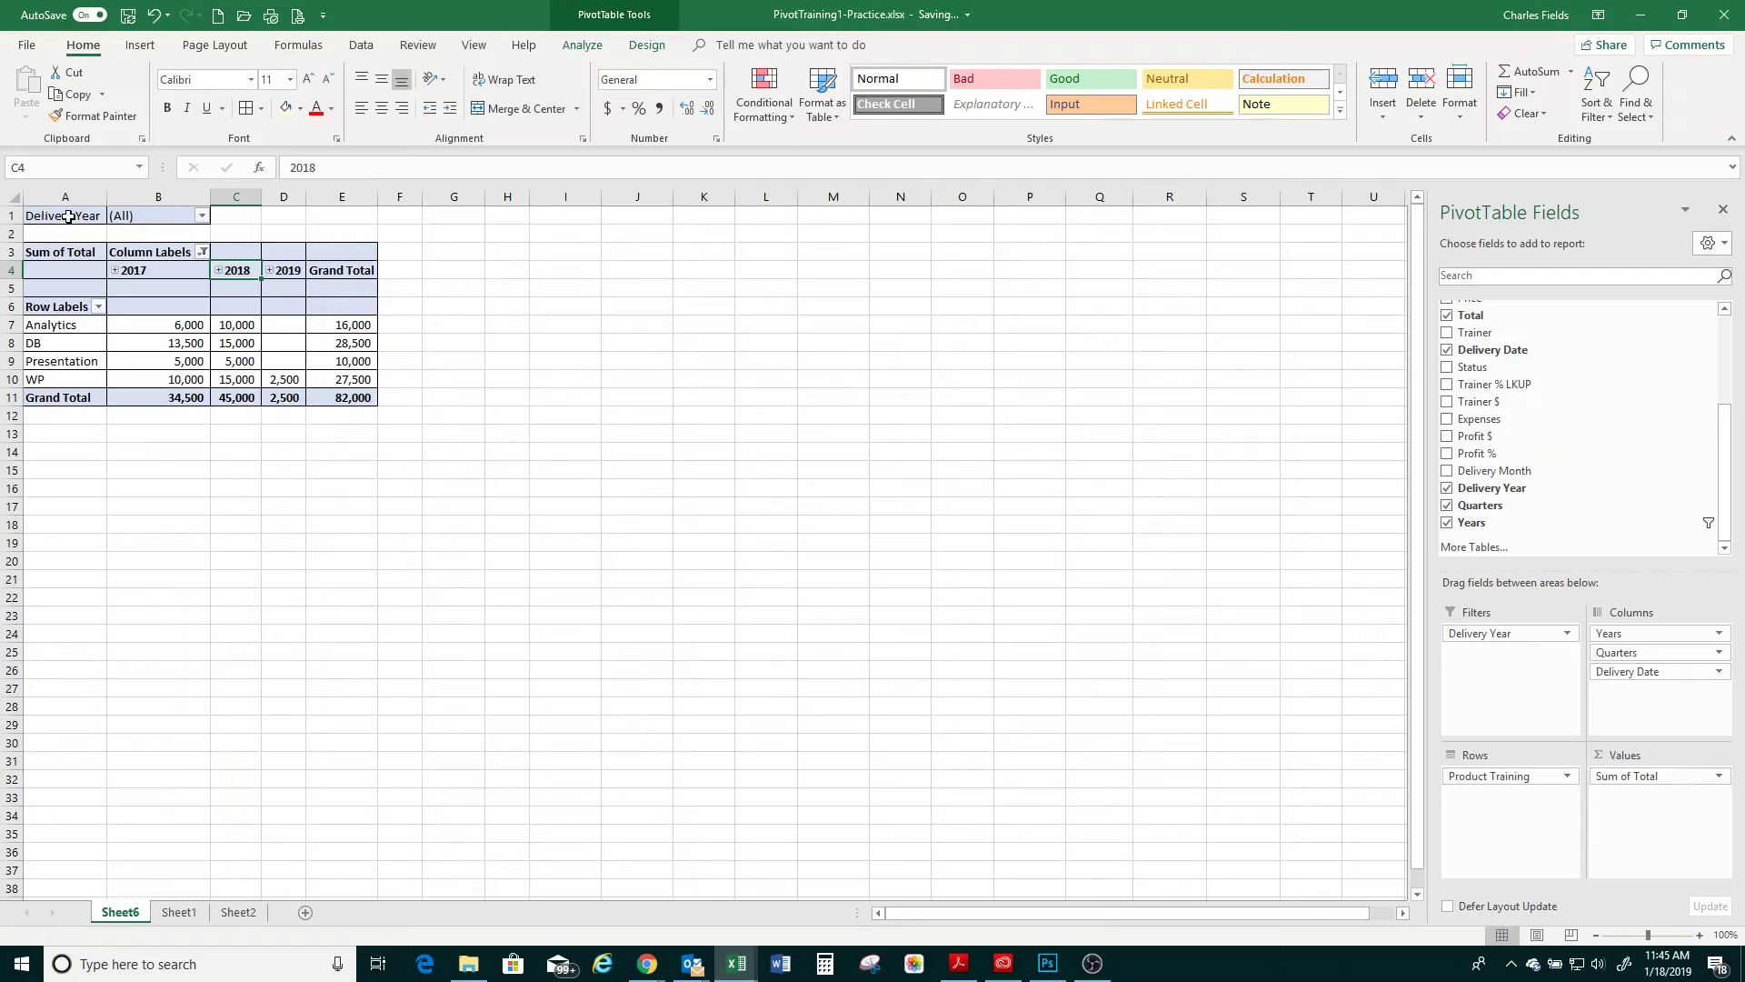
# Filter the pivot table to Delivery Year 2018 and widen column B
pyautogui.click(202, 217)
pyautogui.click(37, 291)
pyautogui.click(104, 446)
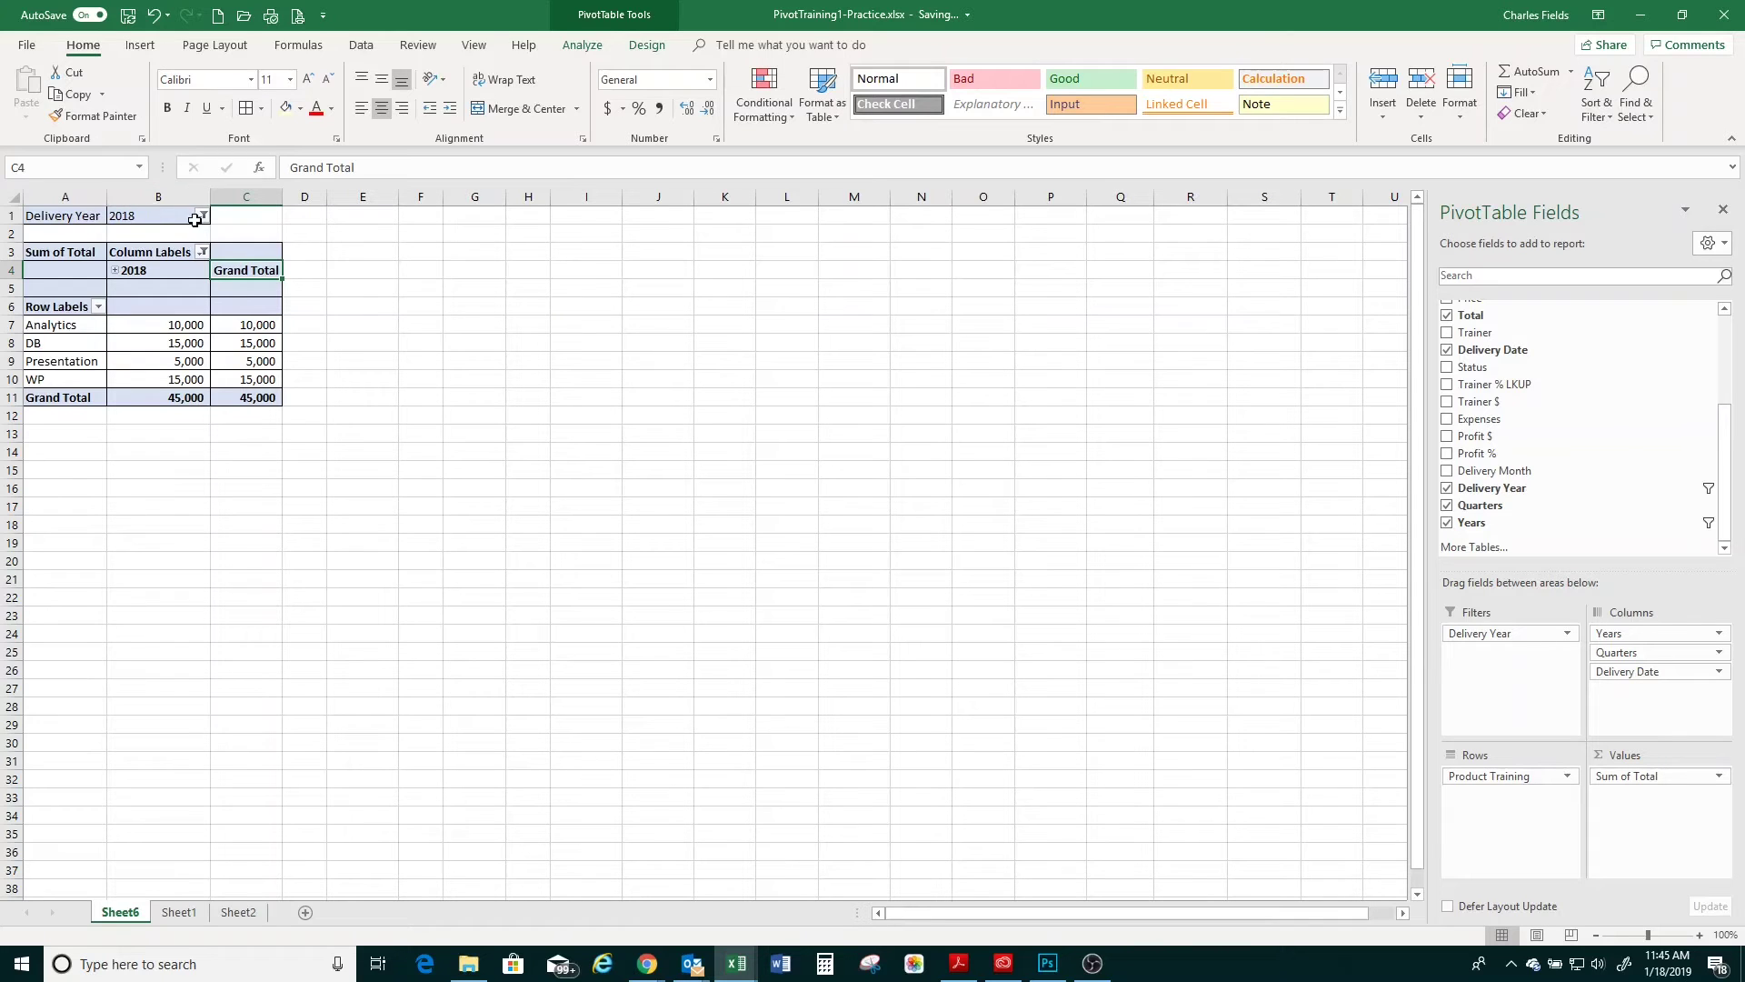
pyautogui.moveTo(211, 198); pyautogui.dragTo(235, 198)
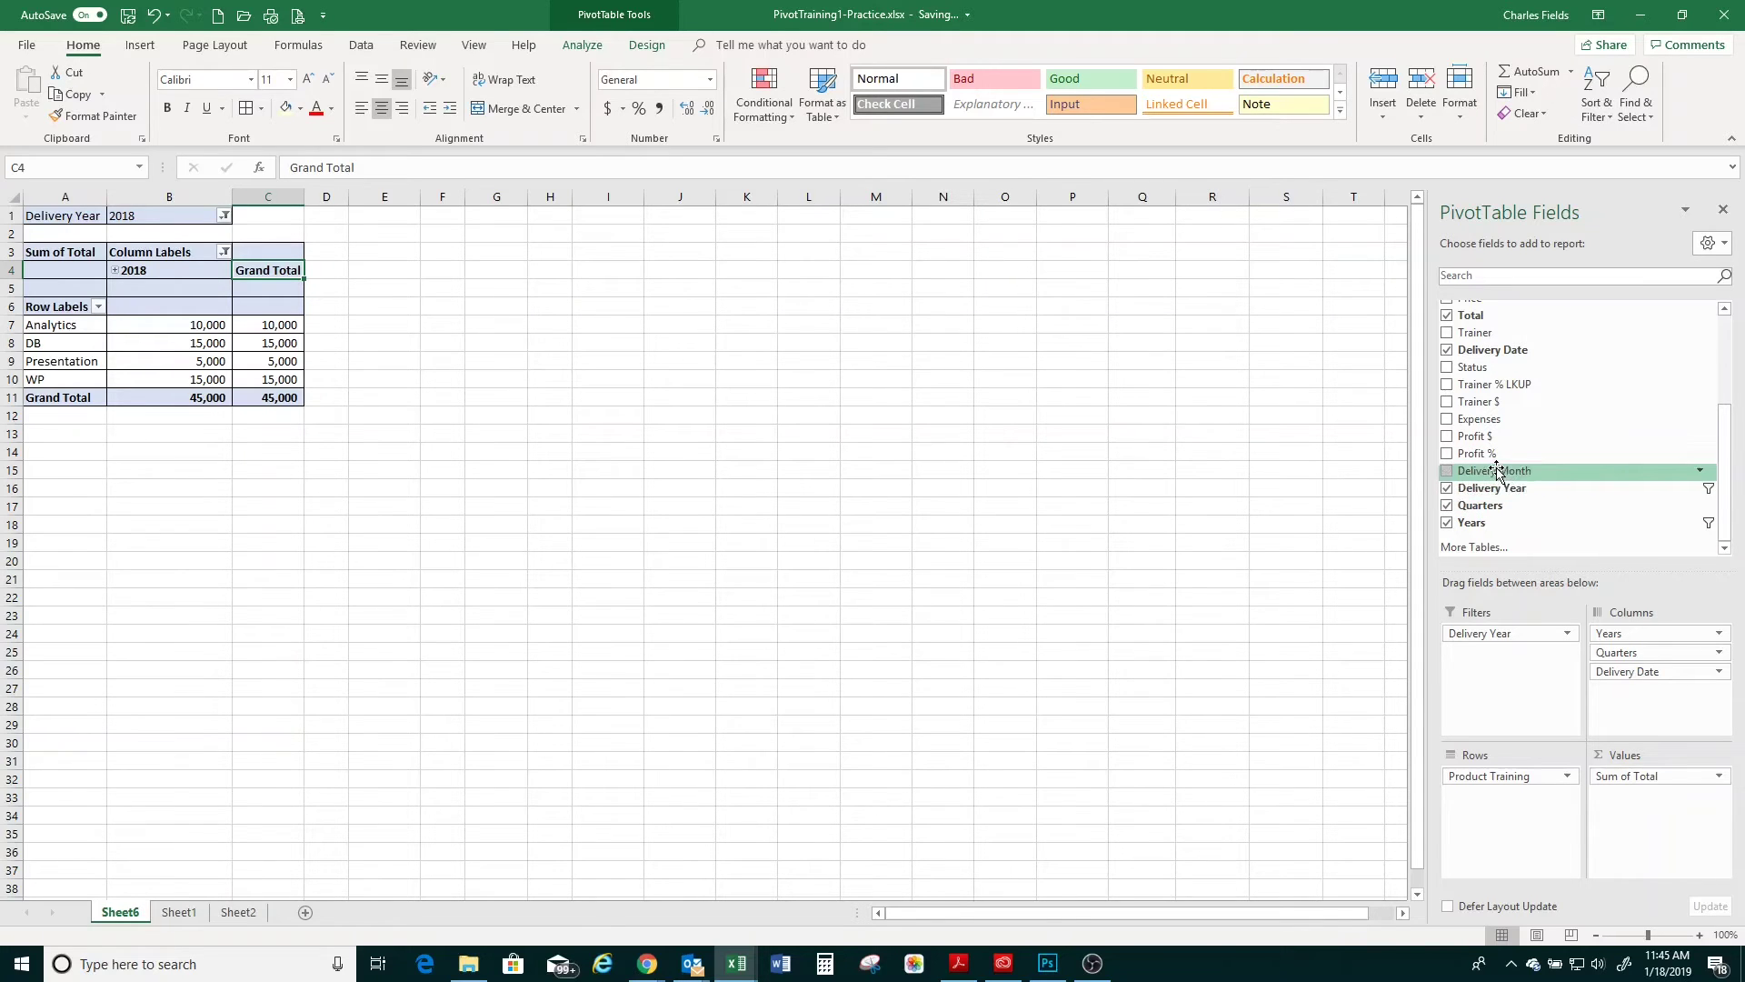
# Add Delivery Month as a second report filter below Delivery Year and filter it to month 6
pyautogui.moveTo(1498, 470); pyautogui.dragTo(1502, 653)
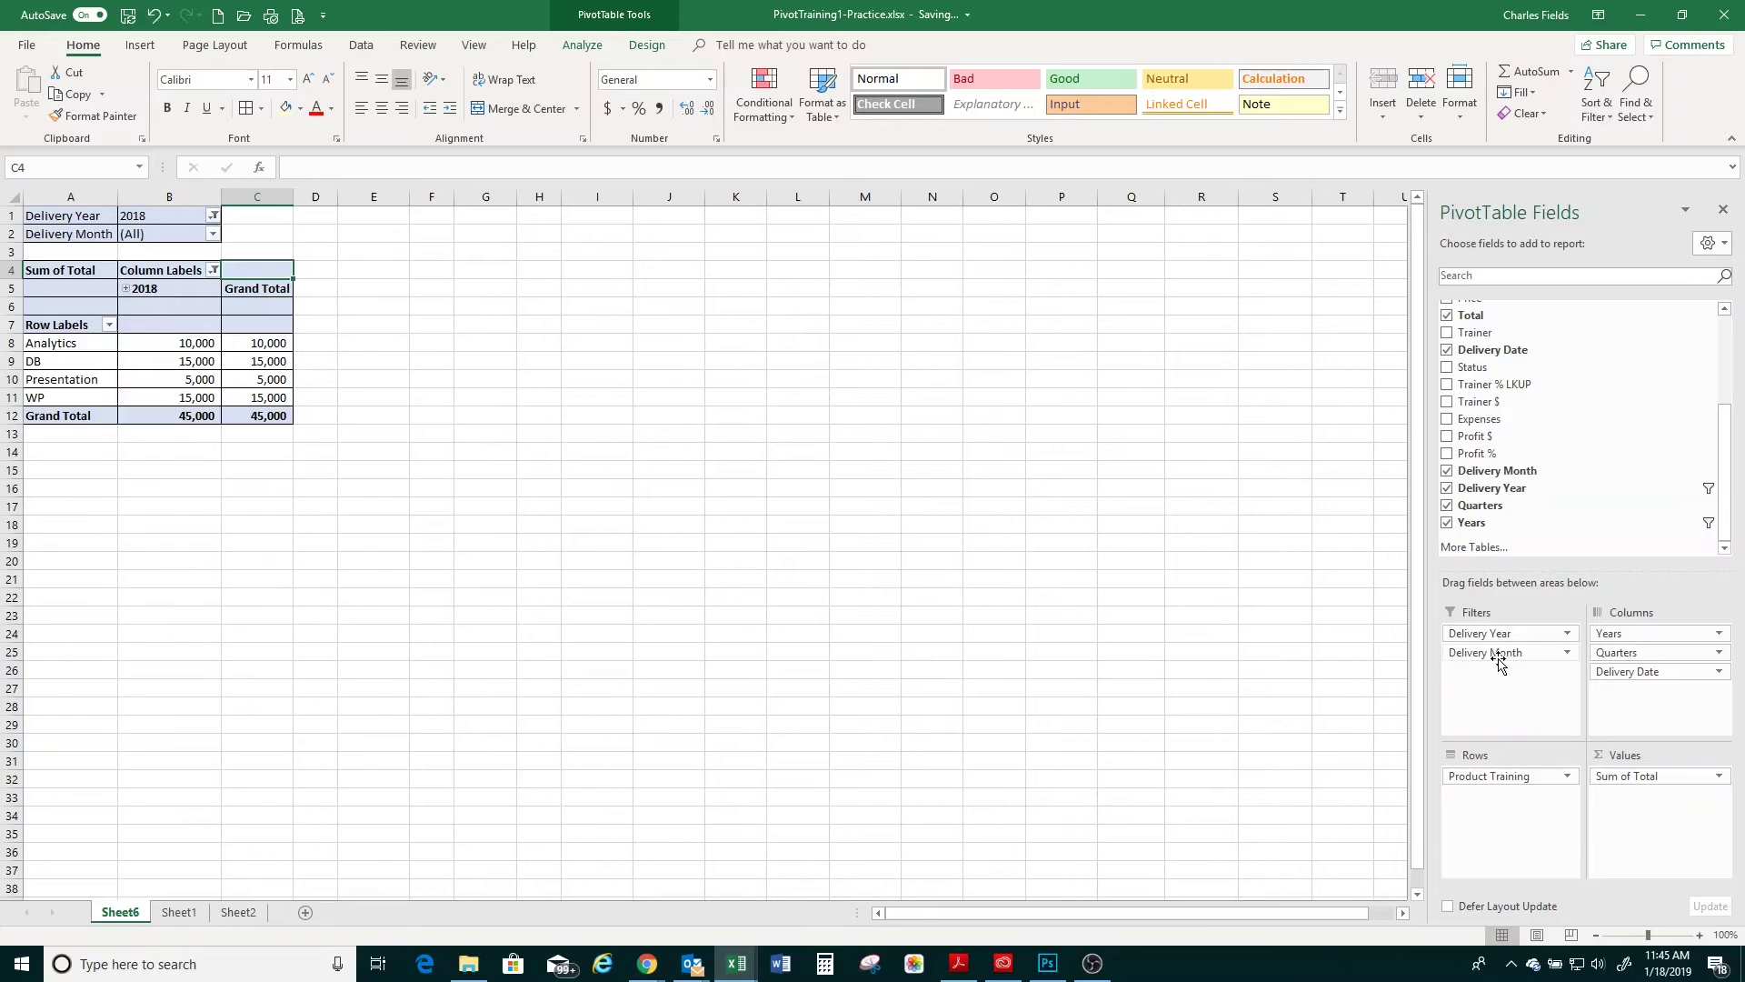
pyautogui.click(213, 236)
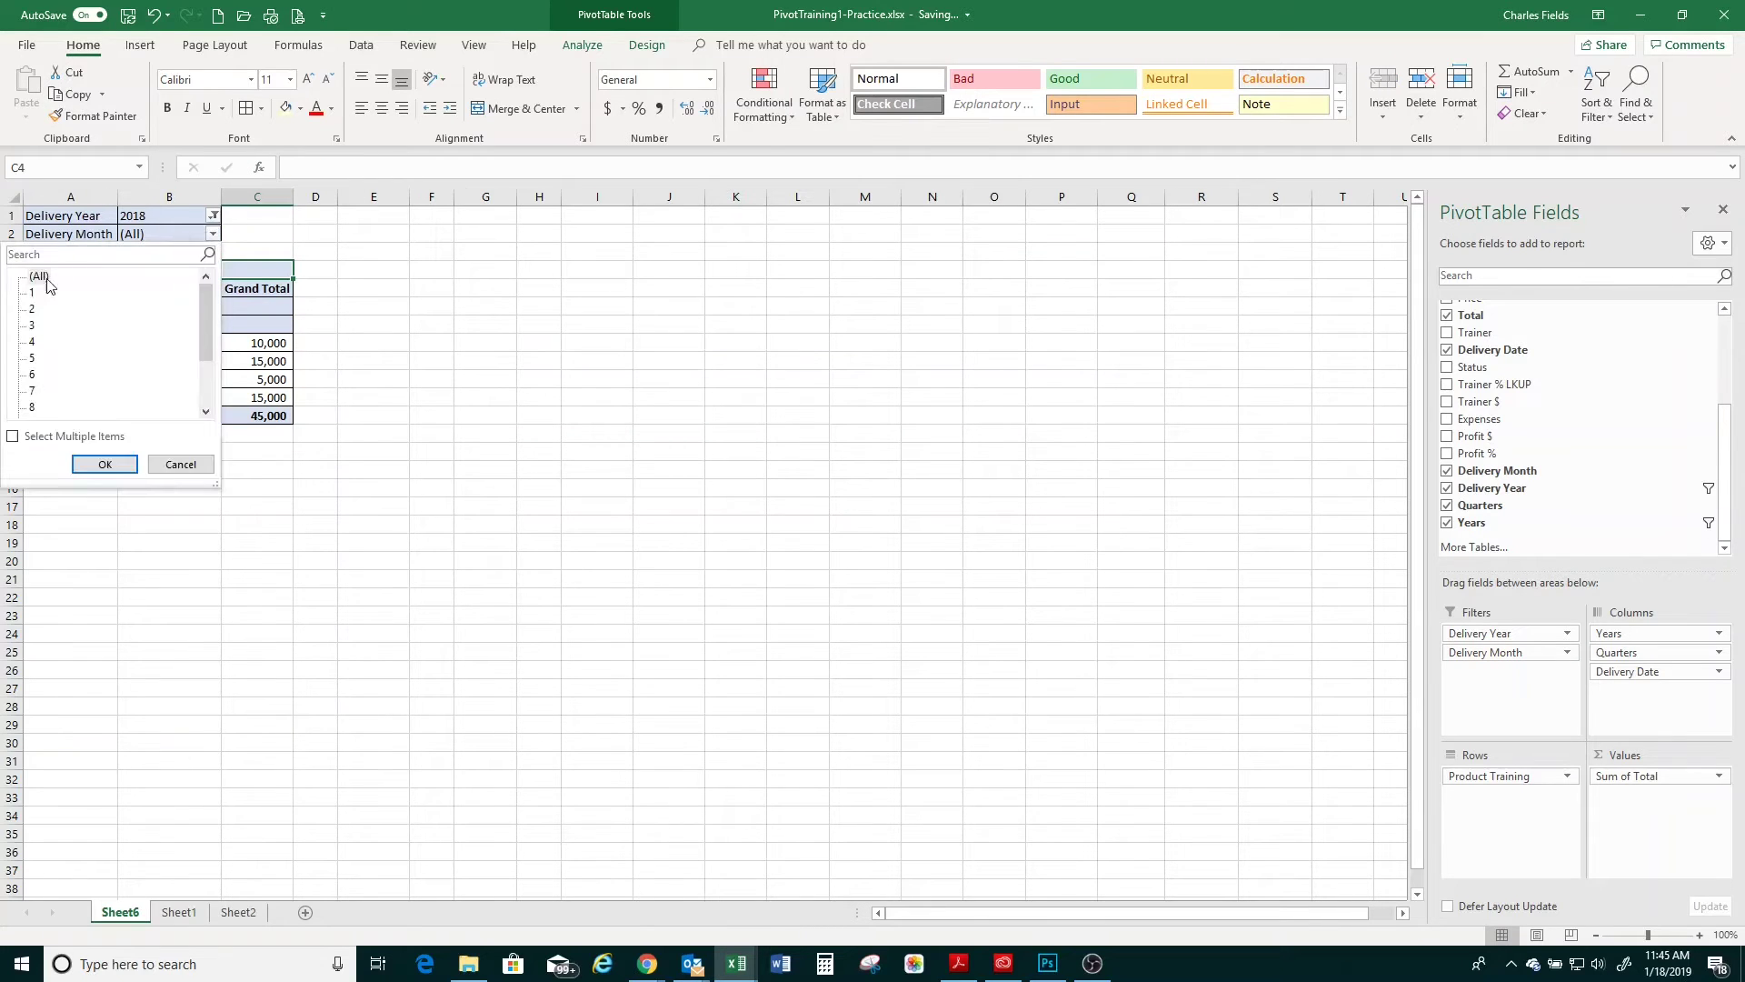
pyautogui.click(32, 374)
pyautogui.click(104, 464)
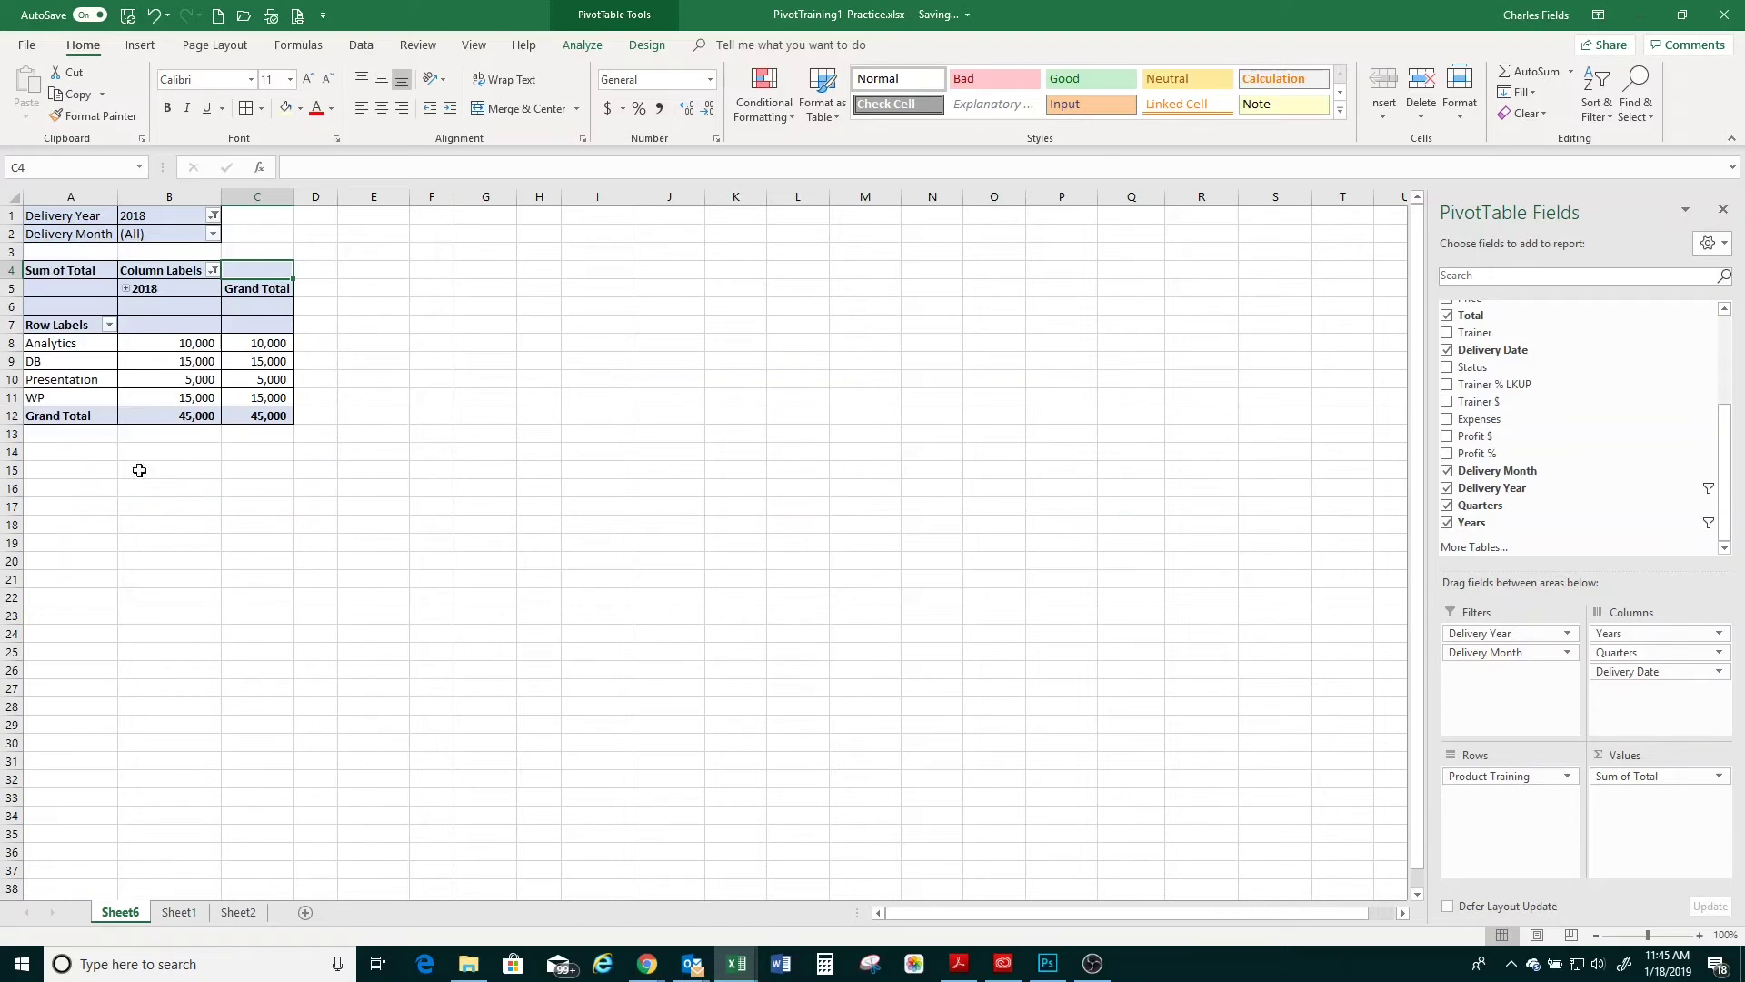
# Expand 2018 and its Qtr2 to view the June sales, and collapse 2018 again
pyautogui.click(125, 289)
pyautogui.click(126, 307)
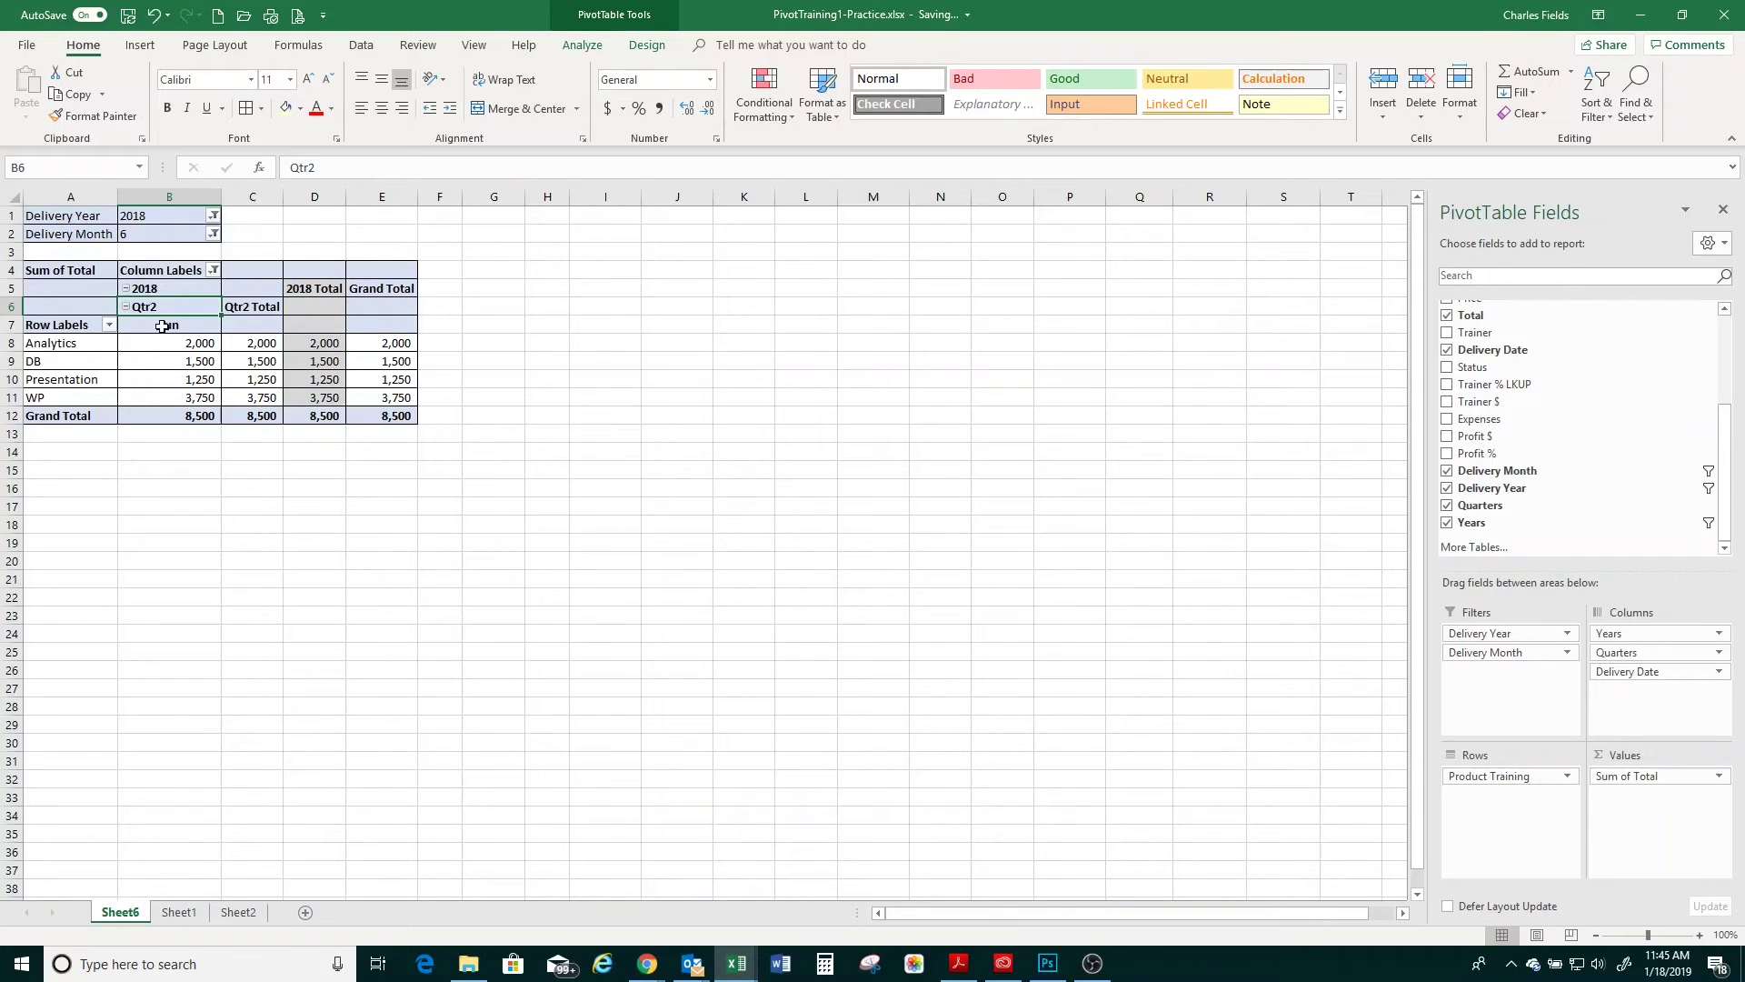
pyautogui.click(126, 289)
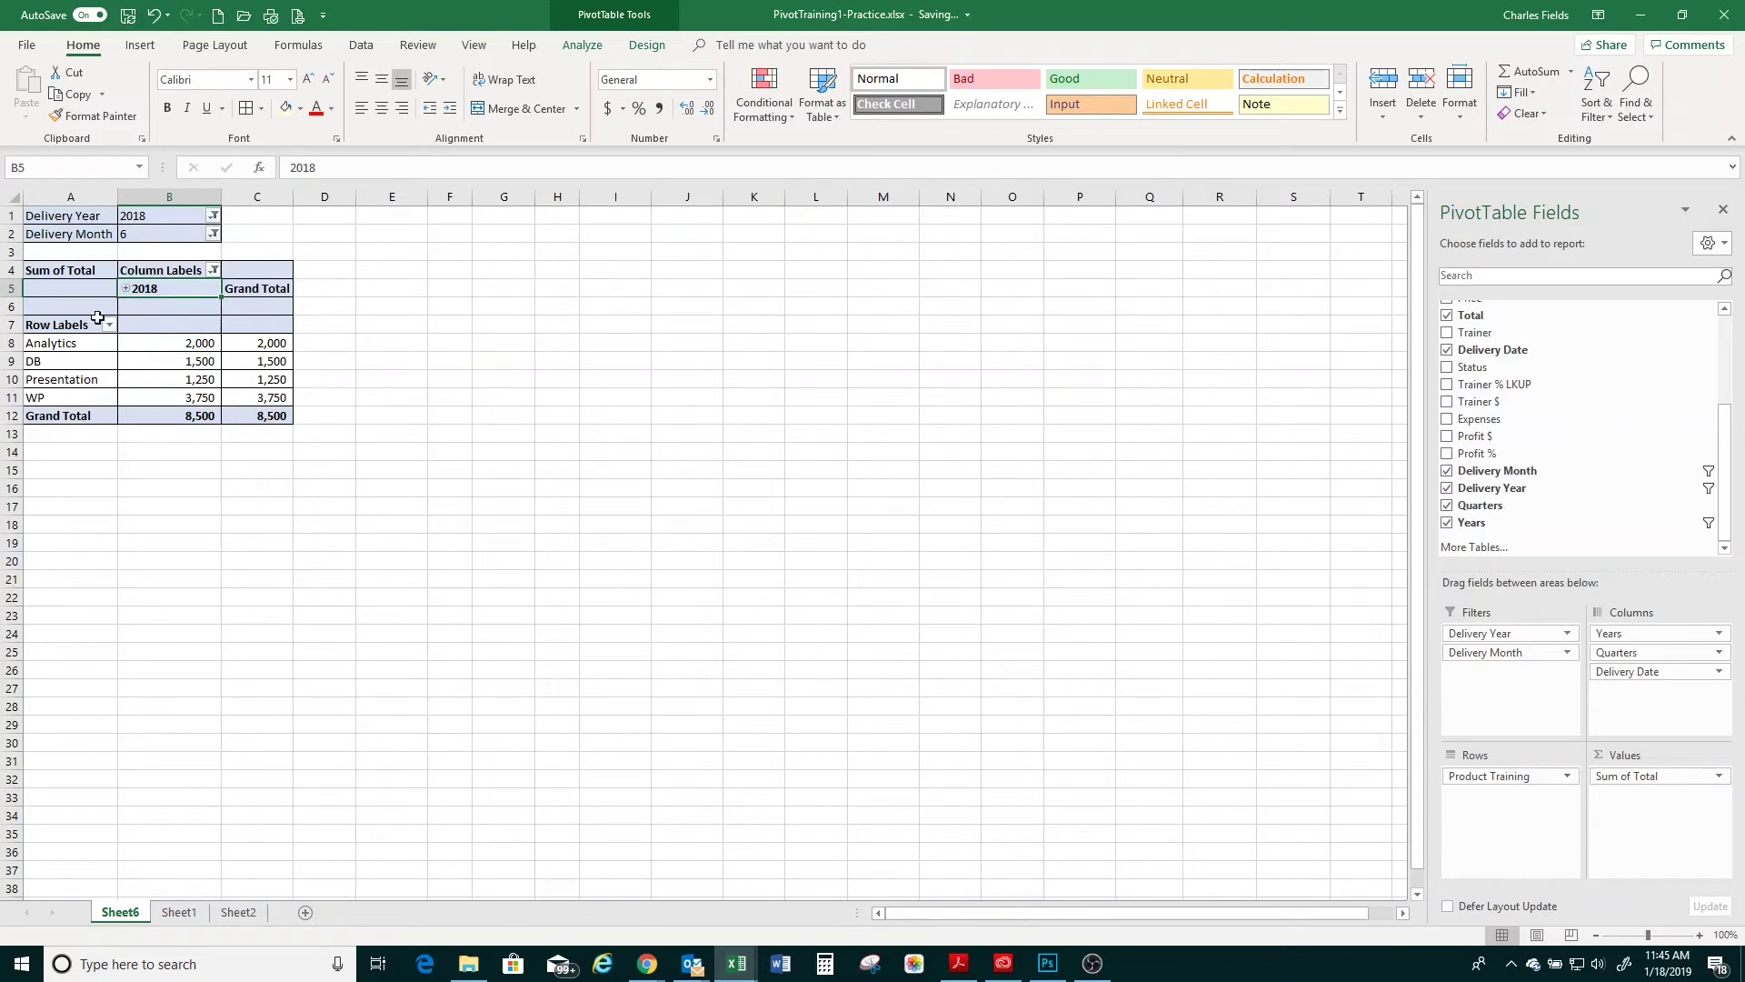
# Reset the Delivery Month filter to all months with multiple selection allowed, and expand 2018 into its quarters
pyautogui.click(213, 234)
pyautogui.click(38, 276)
pyautogui.click(13, 437)
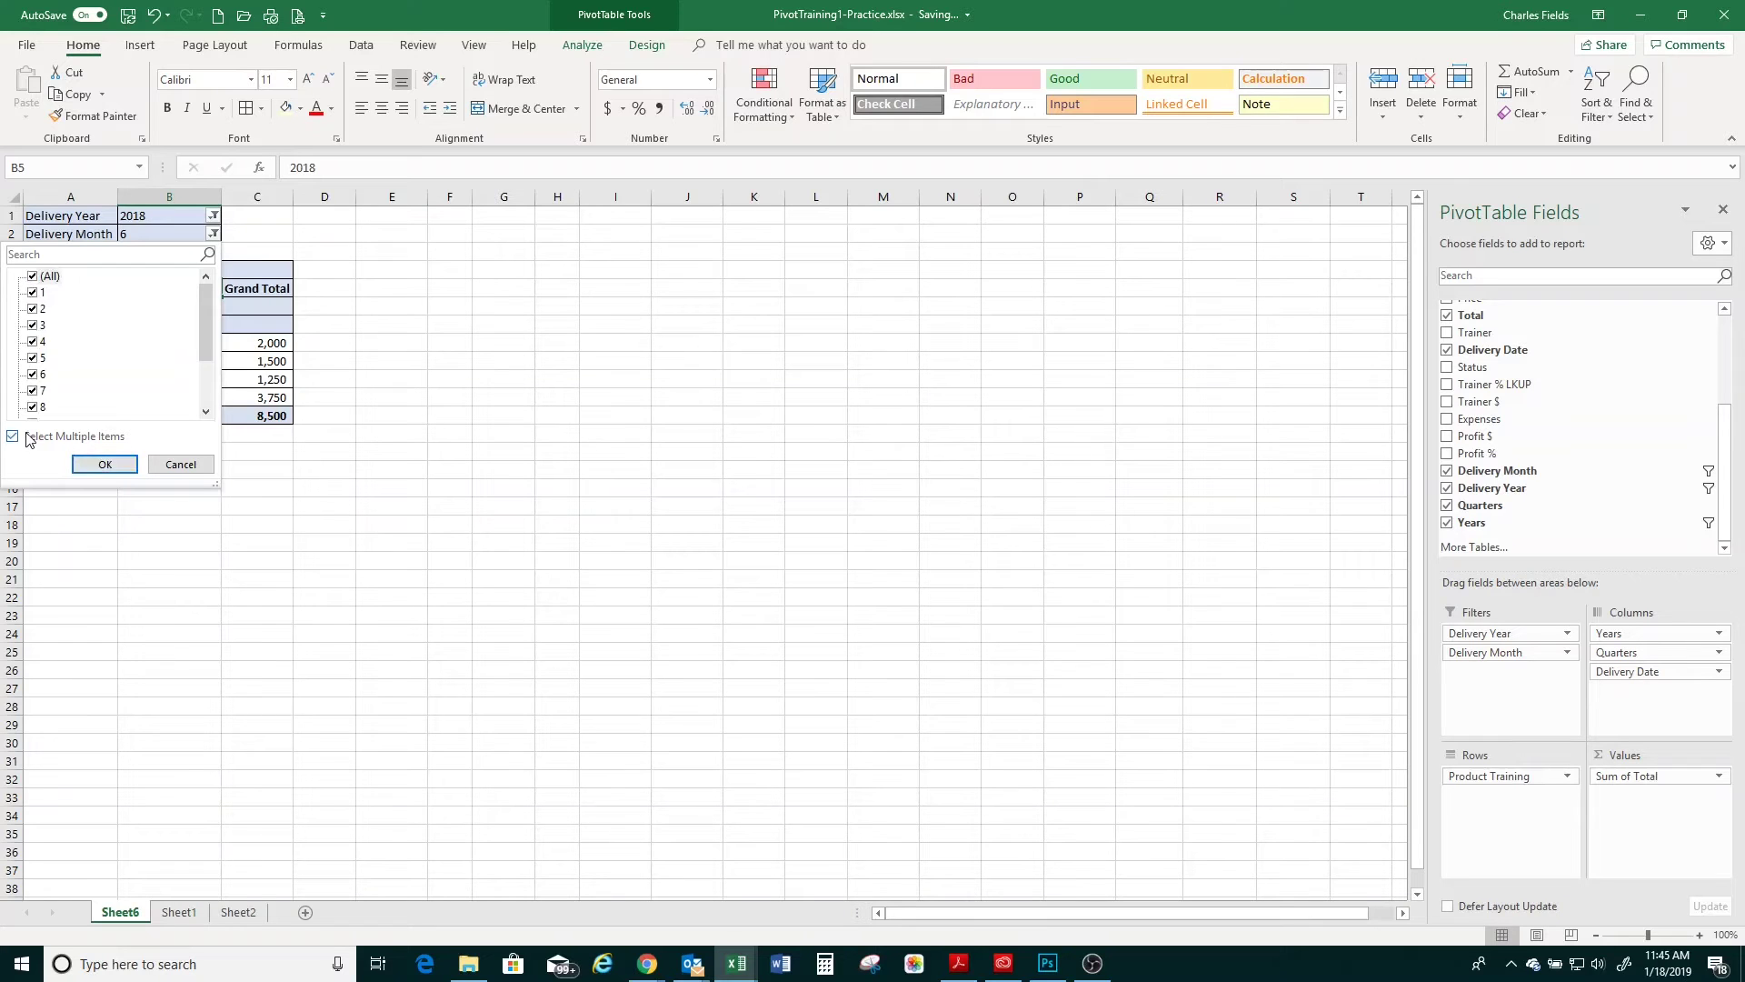
pyautogui.click(105, 466)
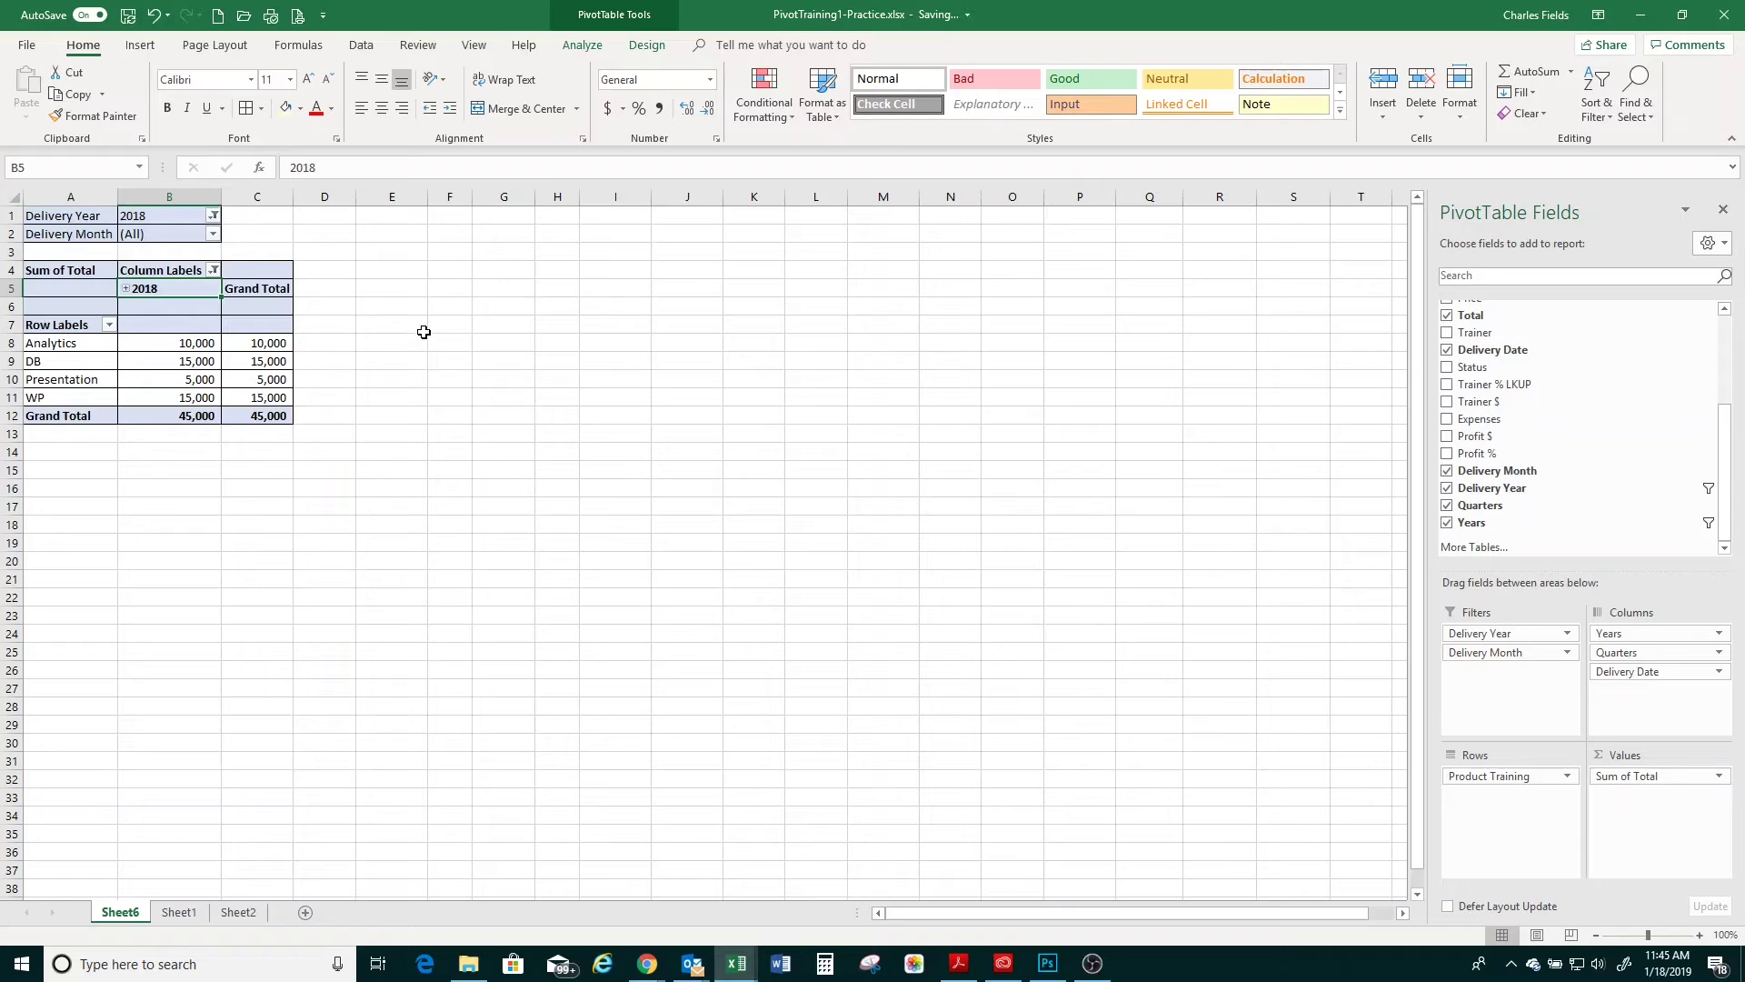
pyautogui.click(126, 289)
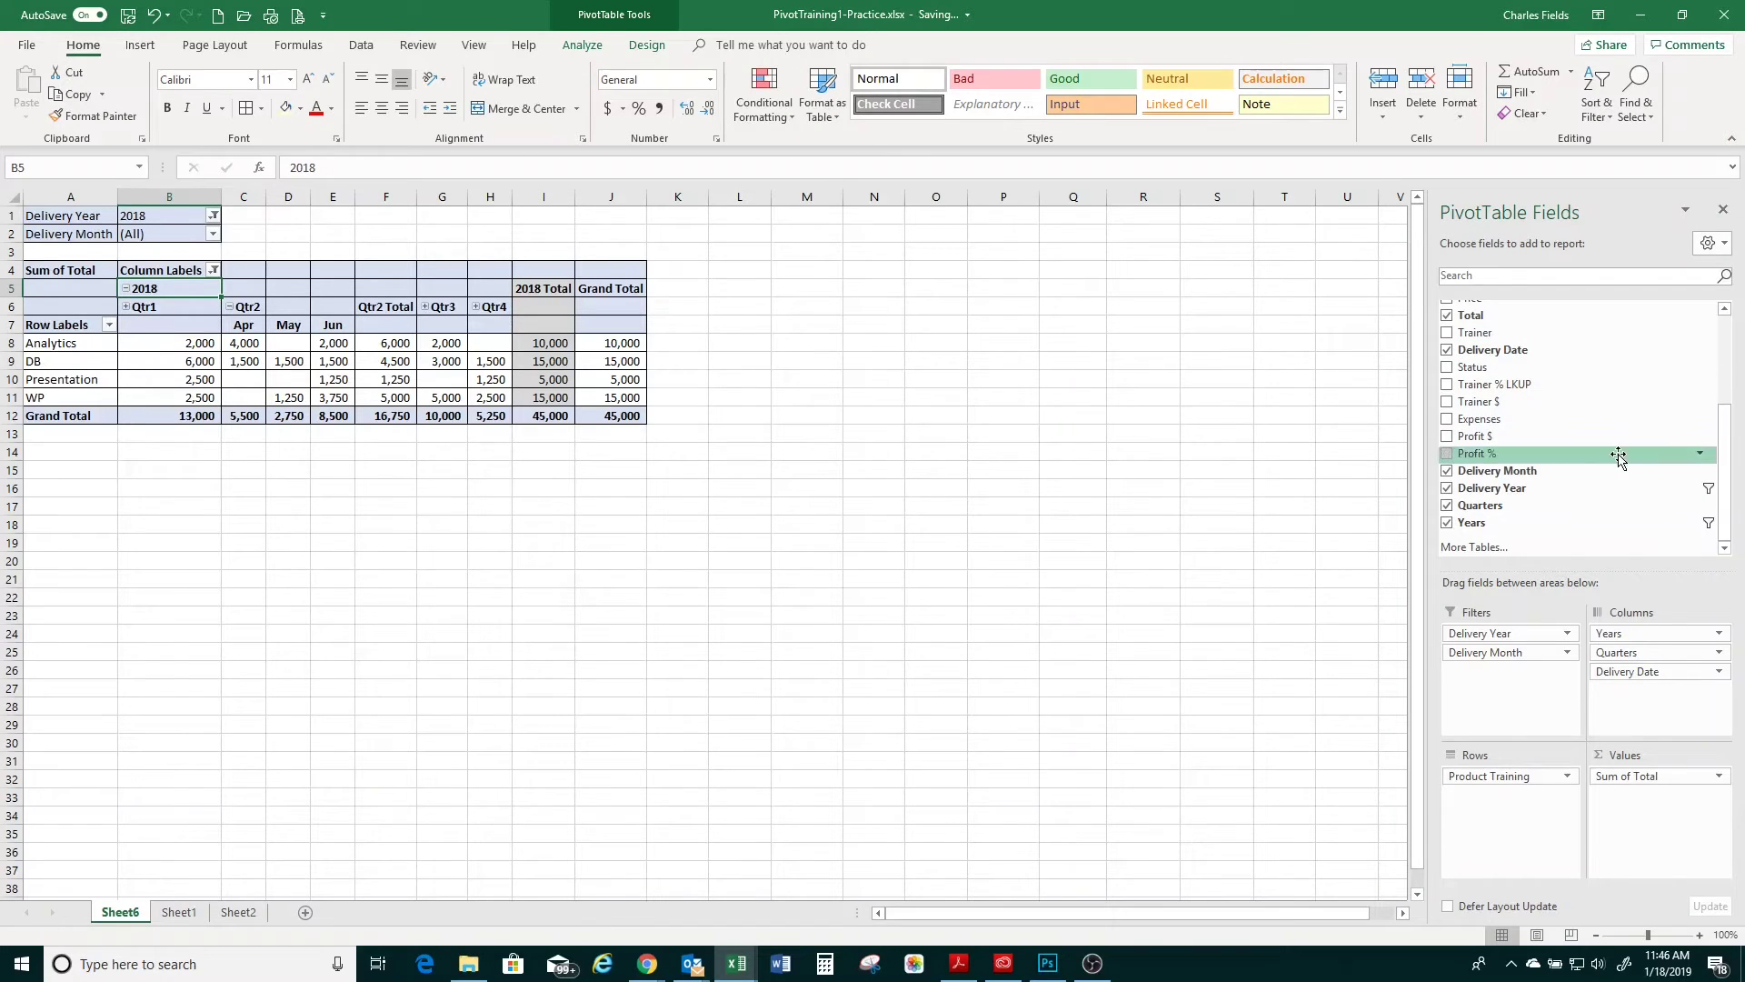
# Add Status as a third report filter and limit it to Complete and Scheduled, excluding Unscheduled and blank
pyautogui.moveTo(1725, 434); pyautogui.dragTo(1725, 318)
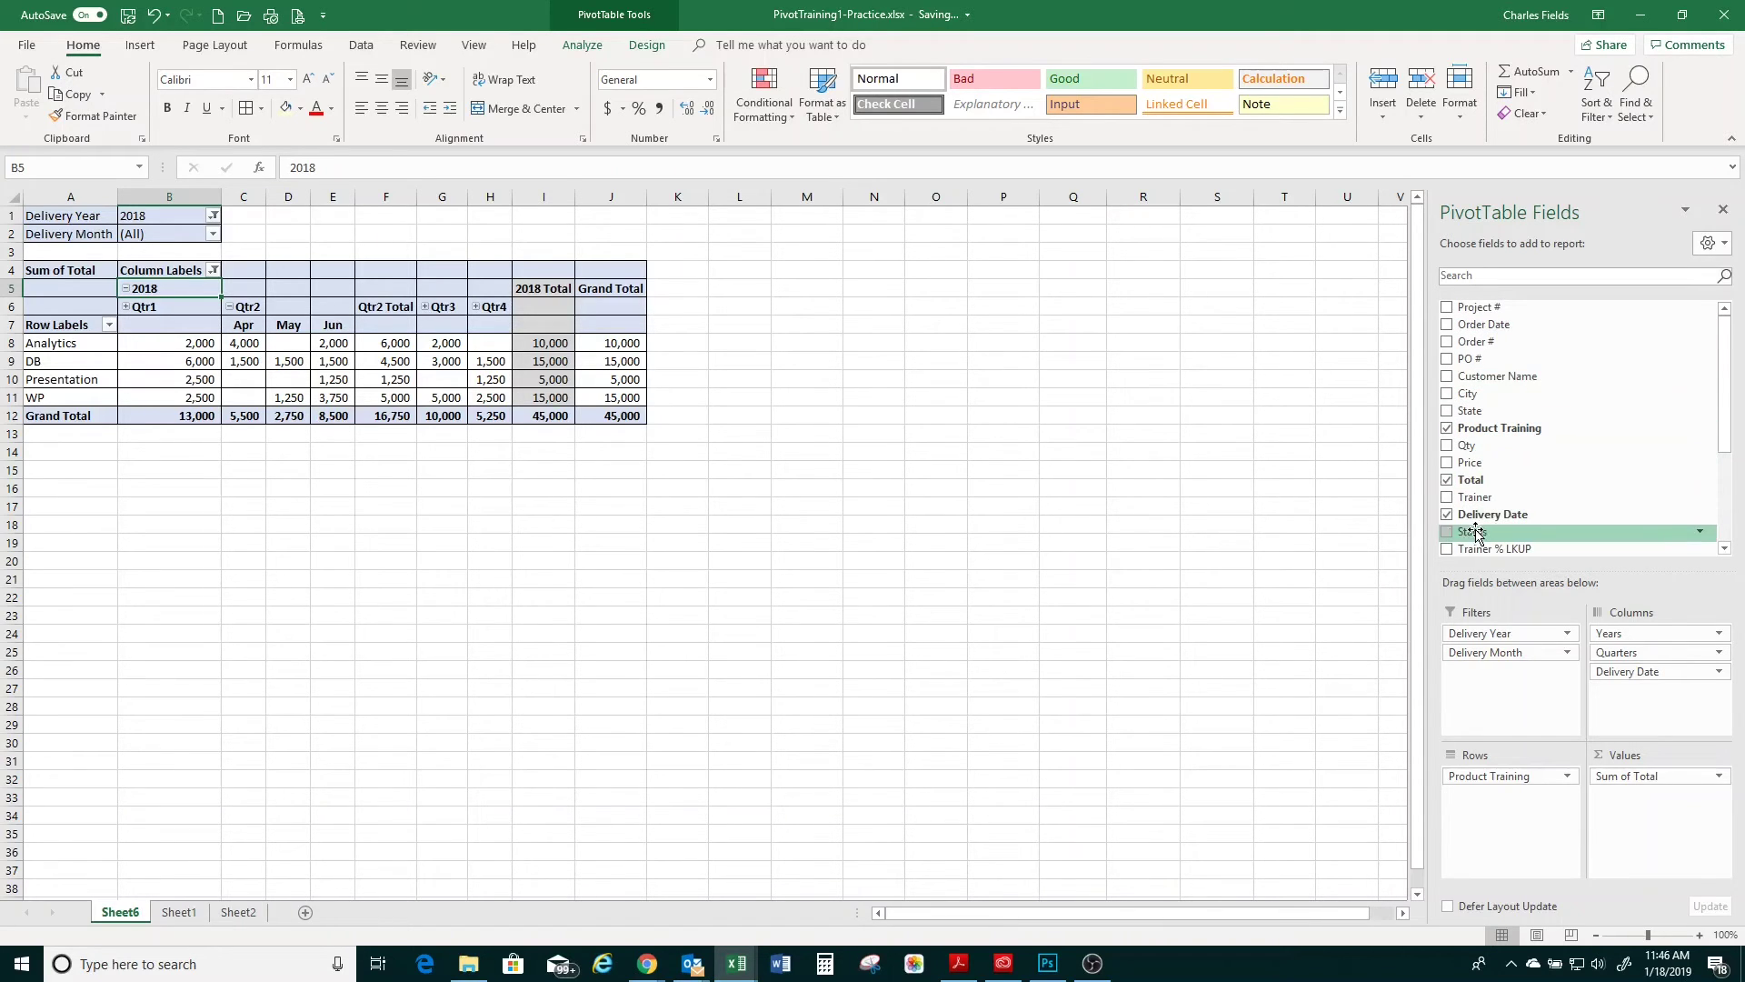
pyautogui.moveTo(1473, 534); pyautogui.dragTo(1492, 688)
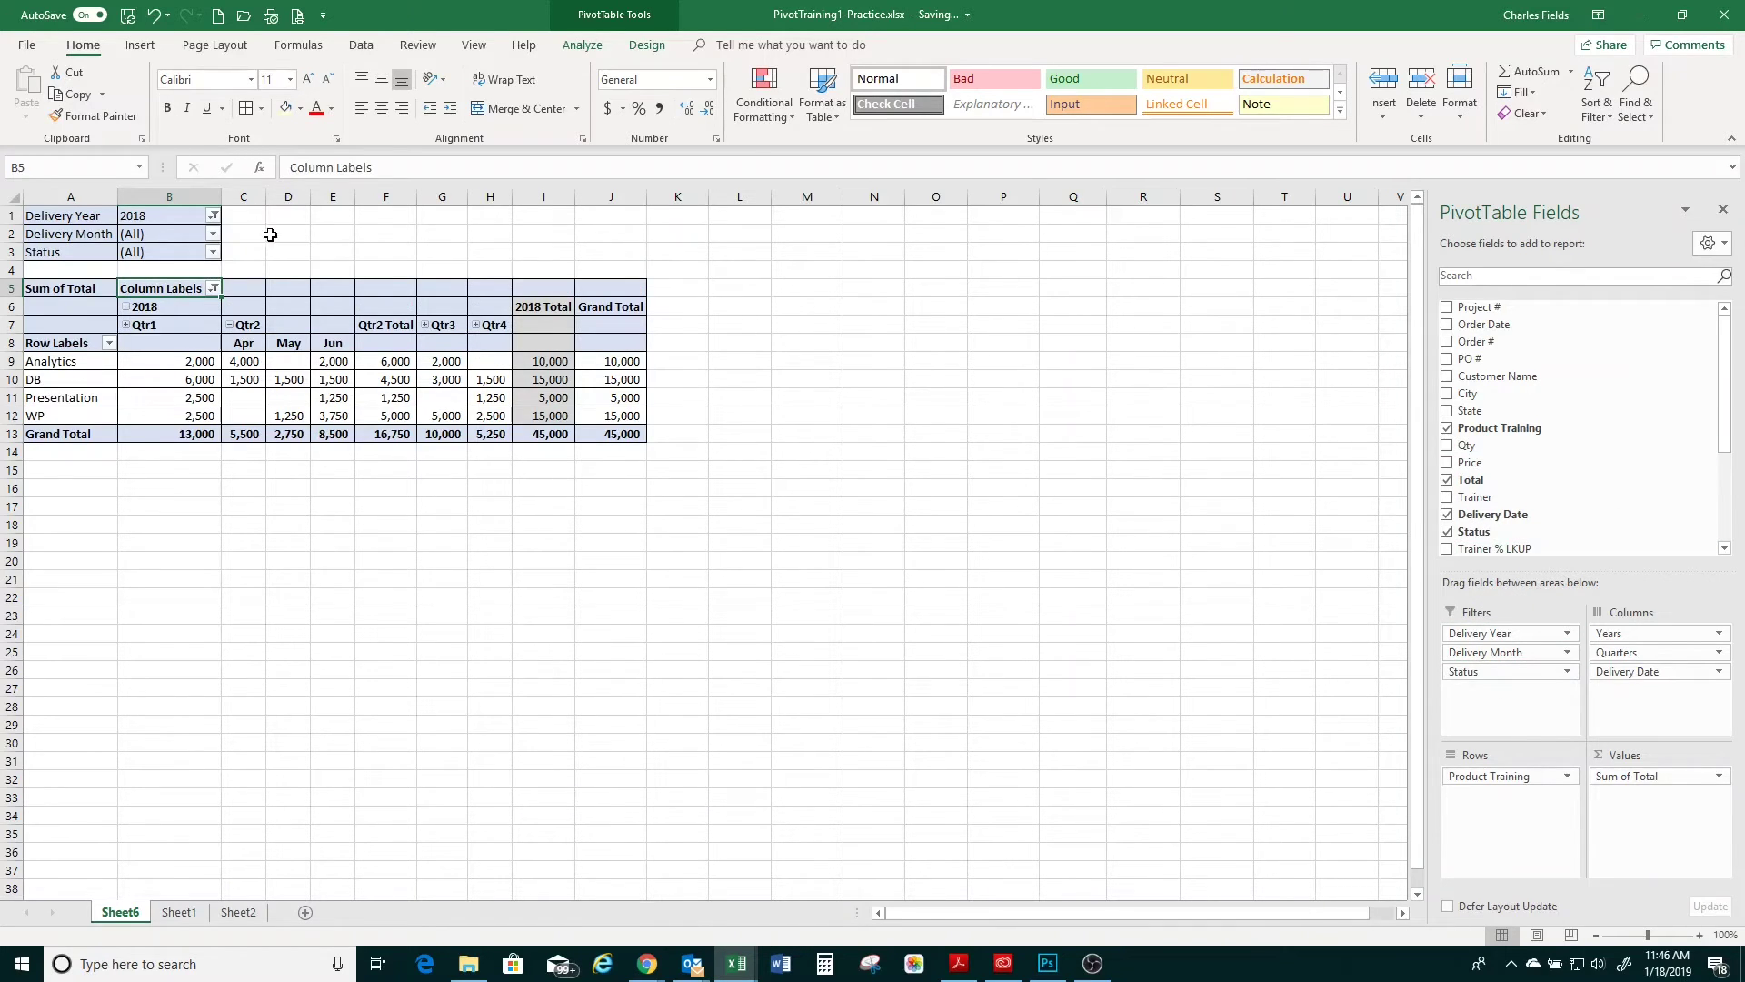
pyautogui.click(213, 254)
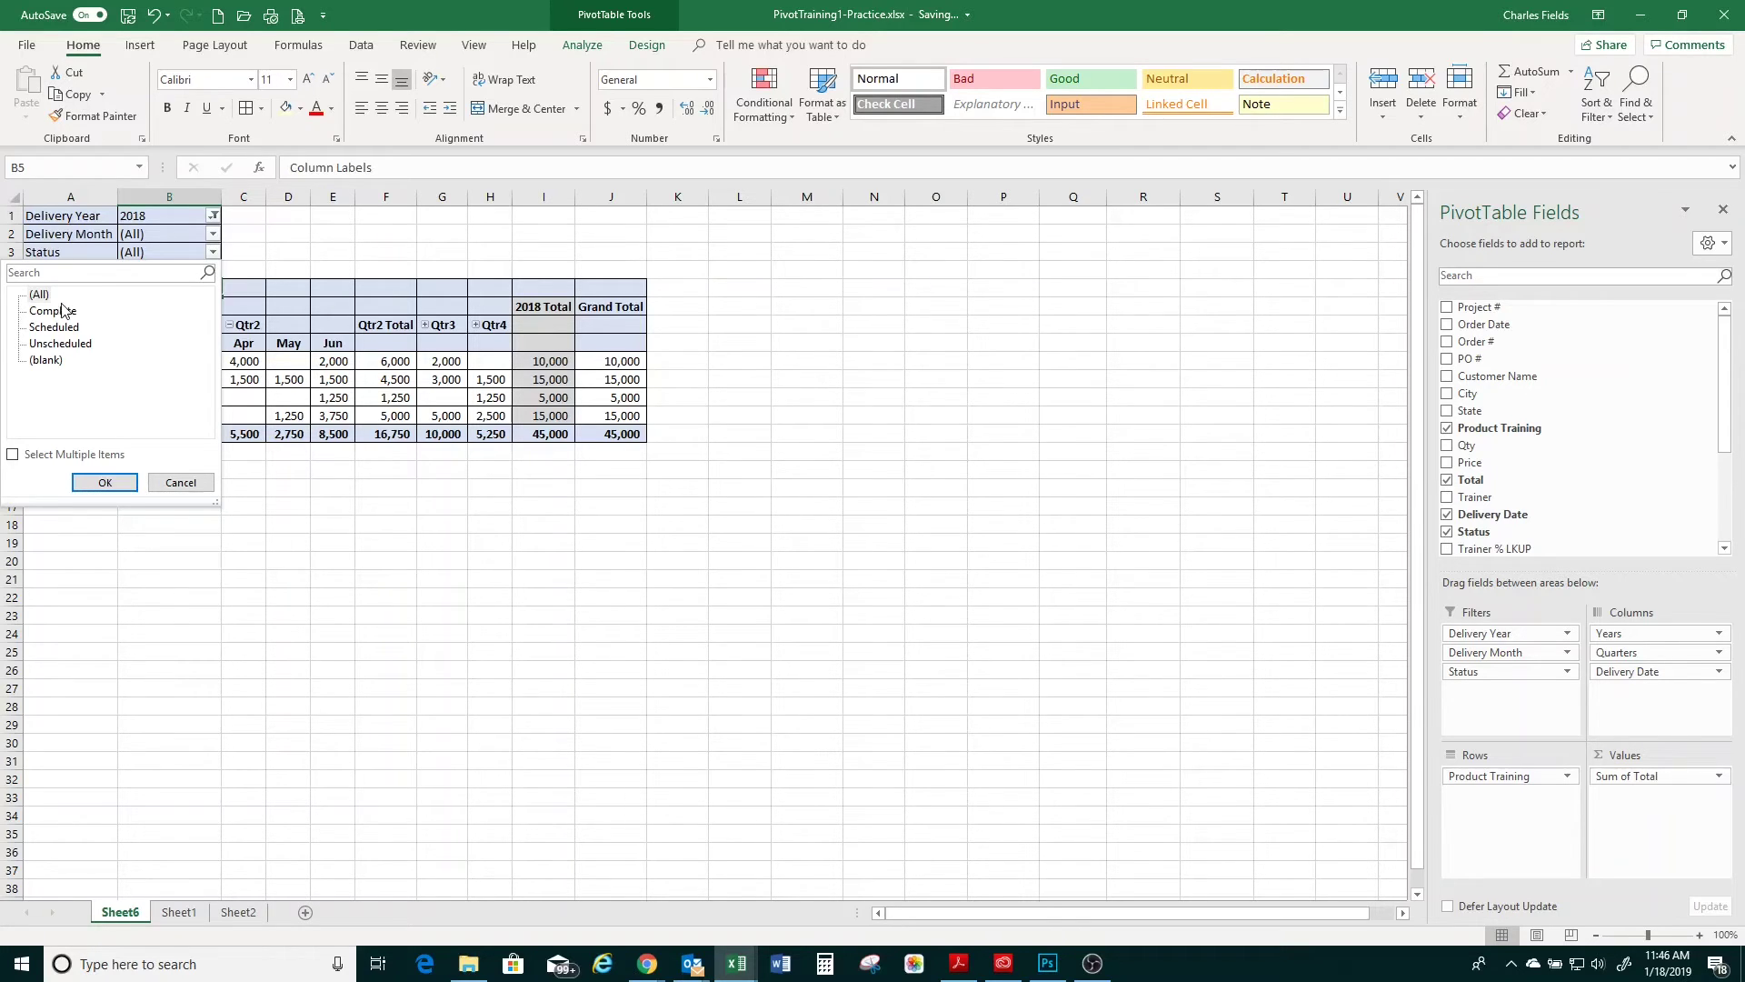
pyautogui.click(12, 455)
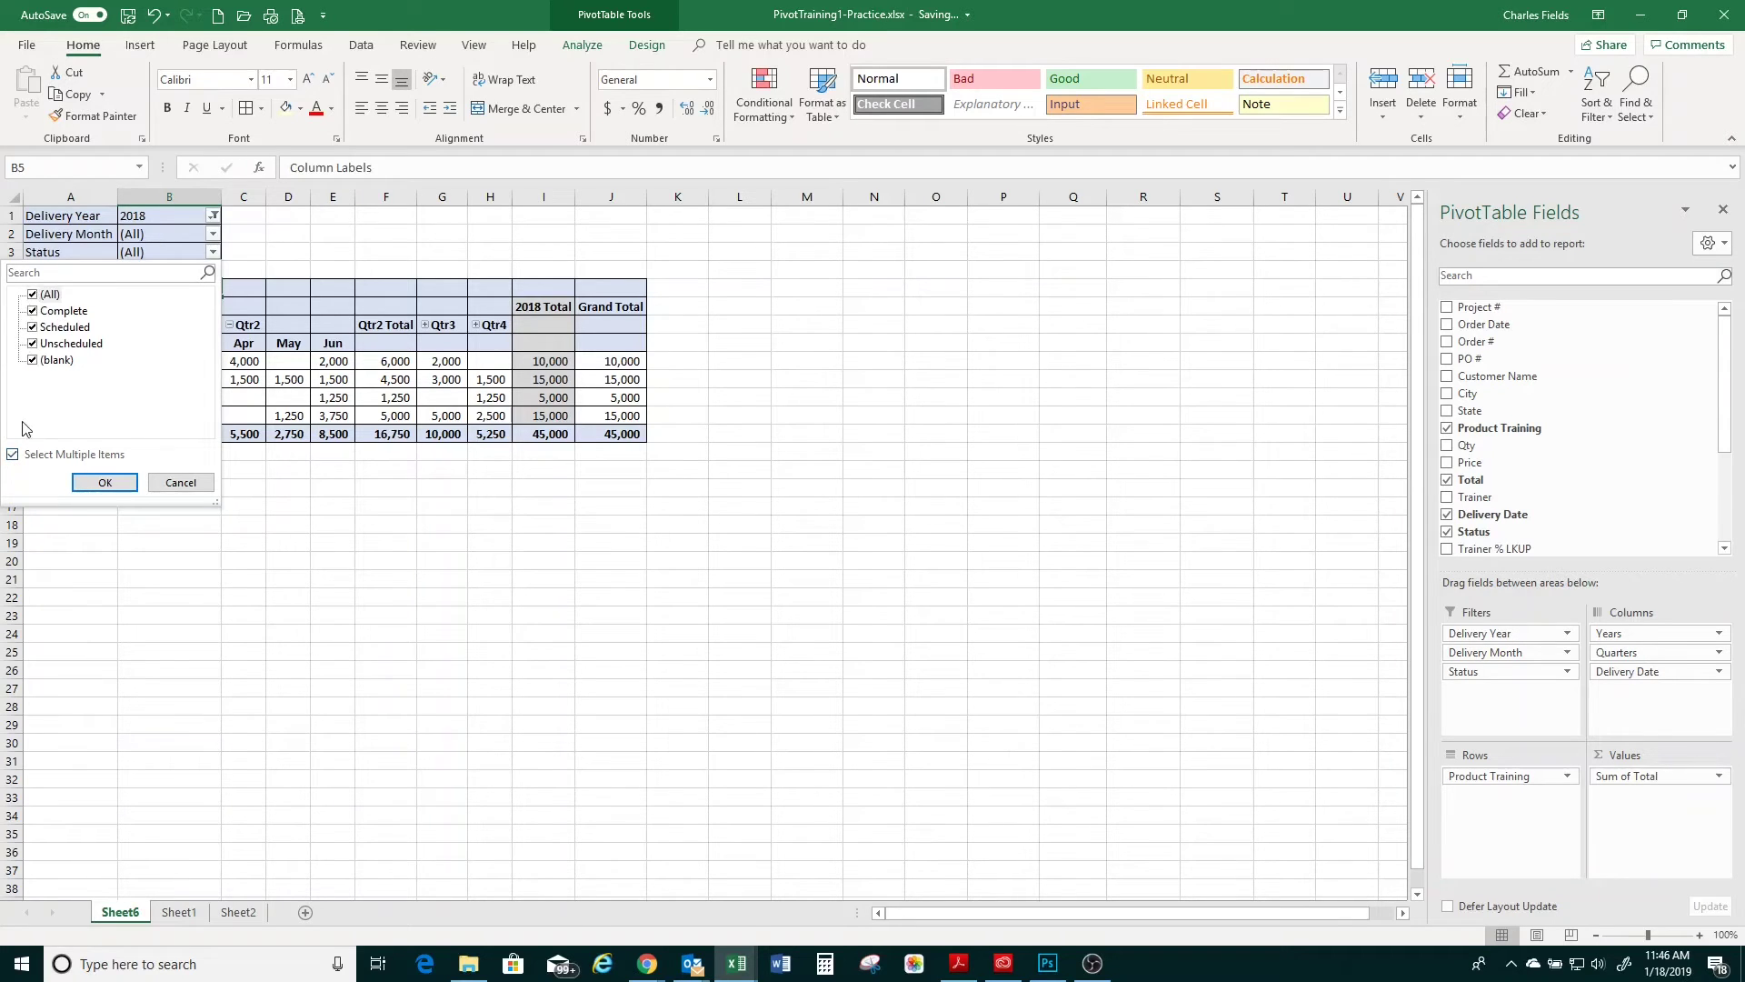
pyautogui.click(33, 343)
pyautogui.click(33, 361)
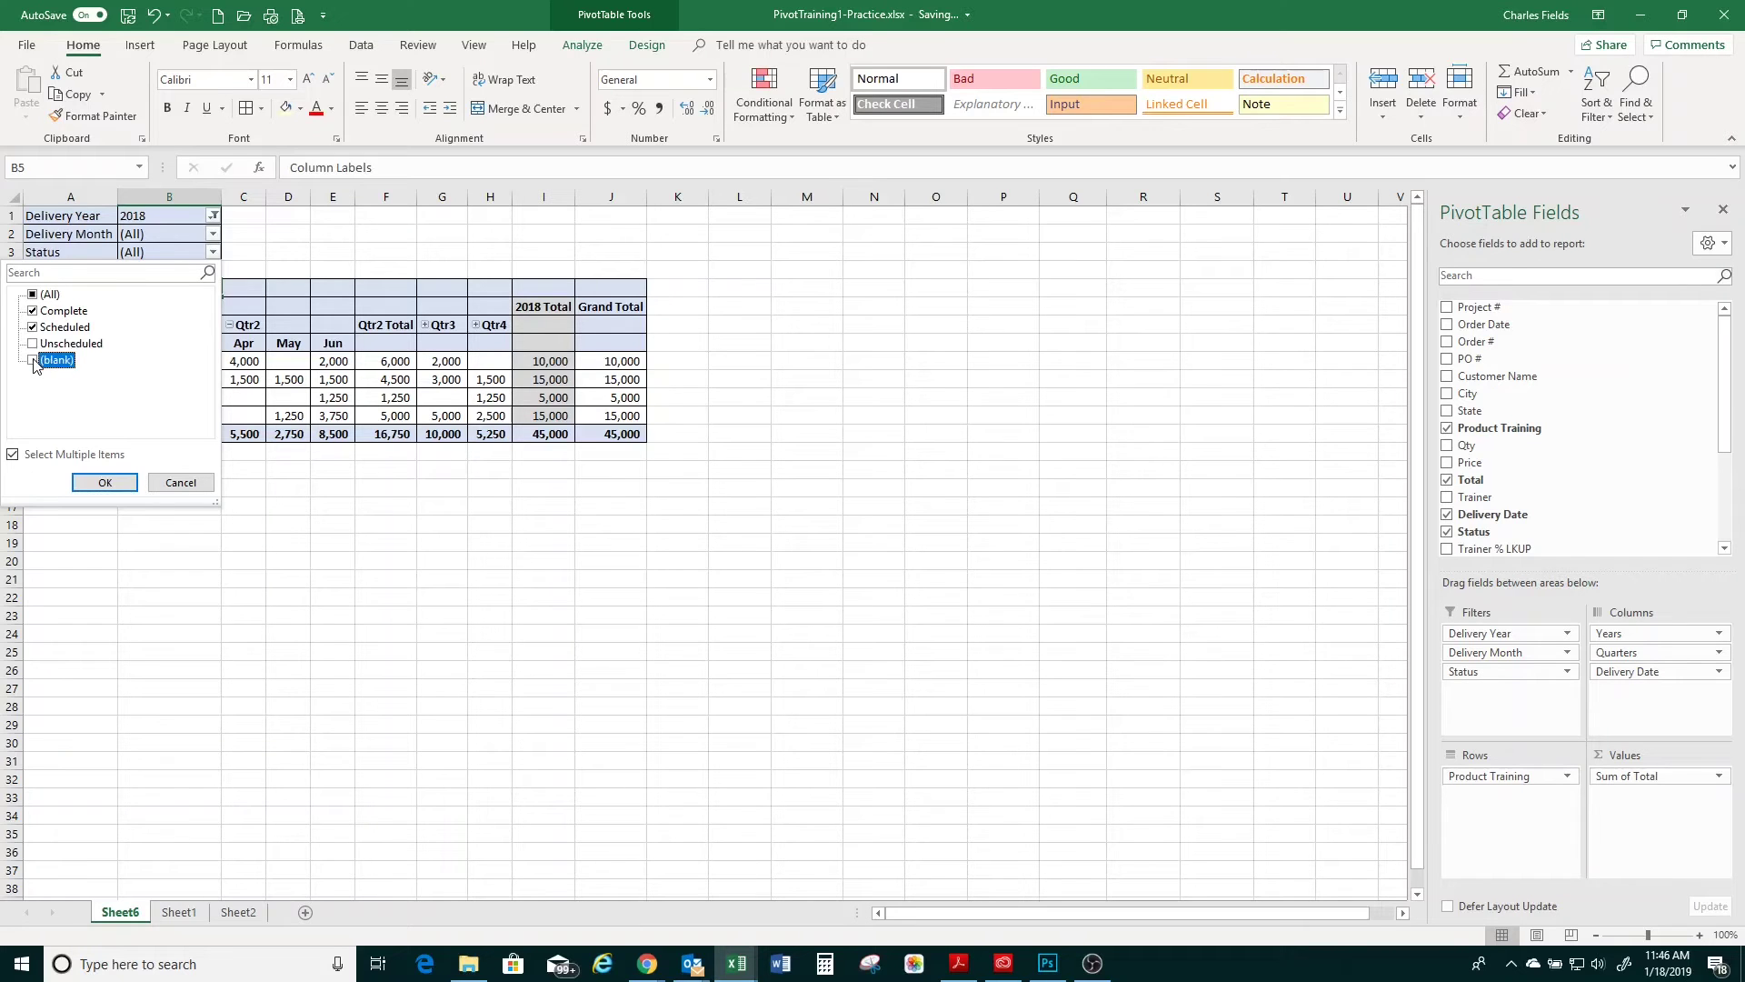
pyautogui.click(102, 483)
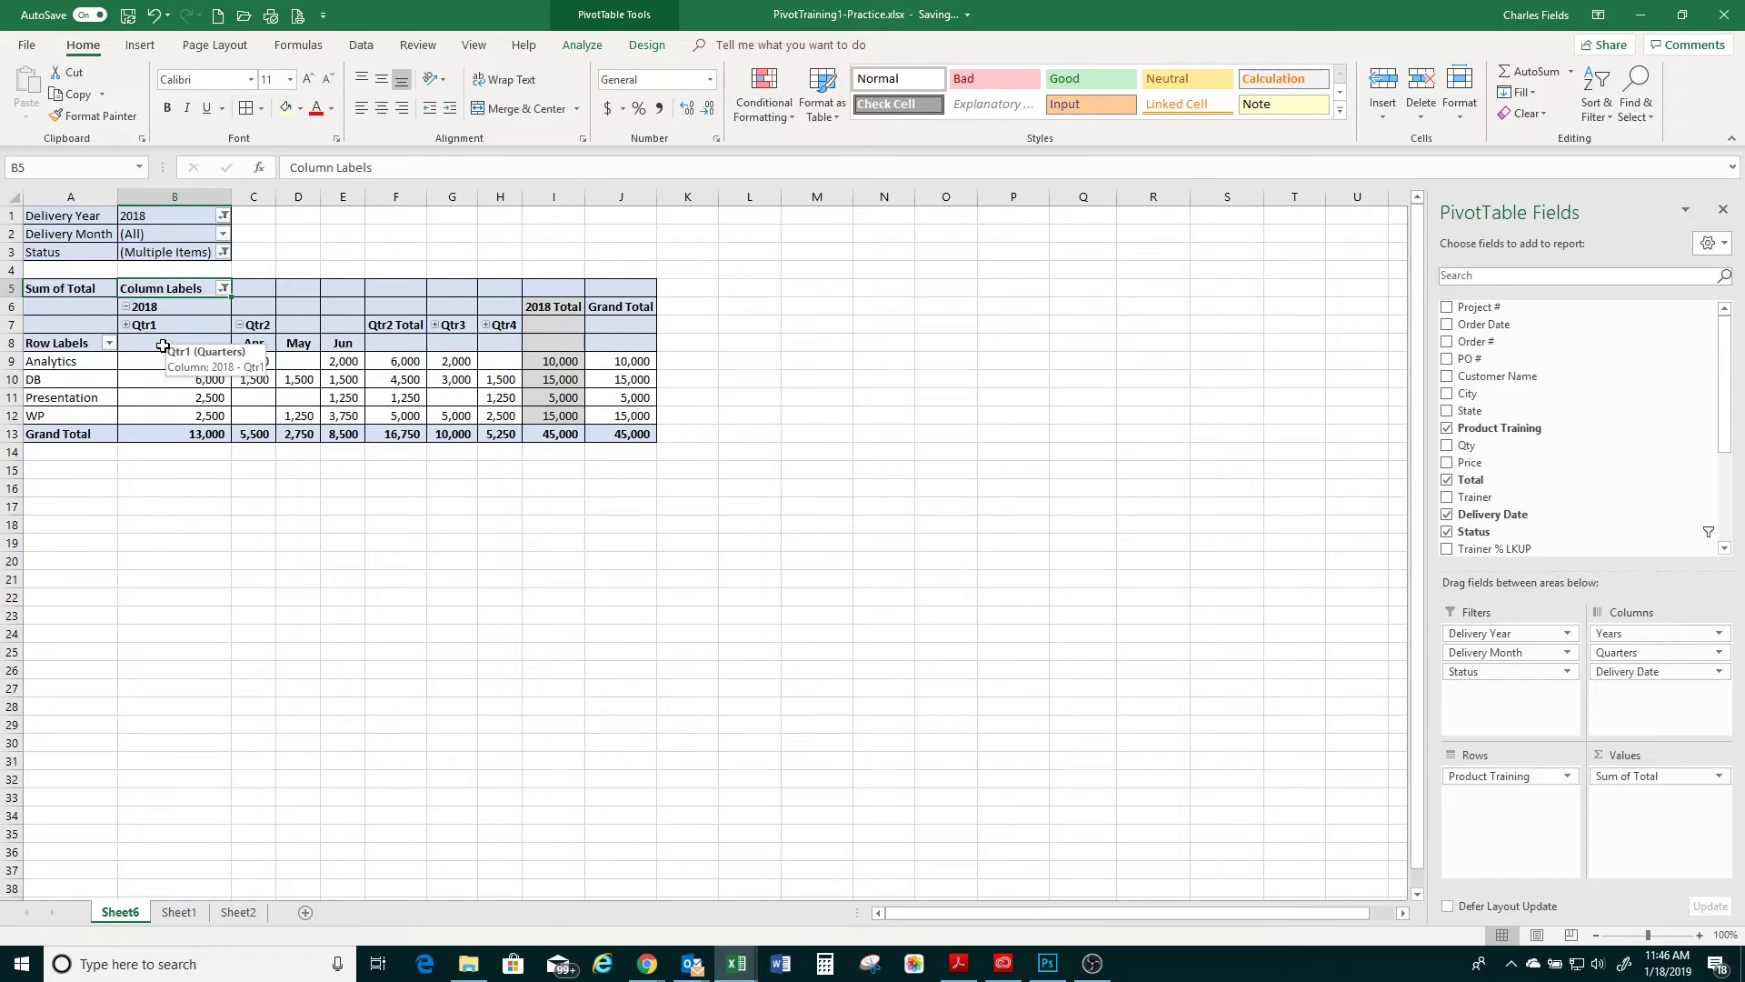
# Examine the source data on Sheet1 and the pivot table's 2018 sales, including the grand totals for Qtr1, April and May
pyautogui.click(179, 912)
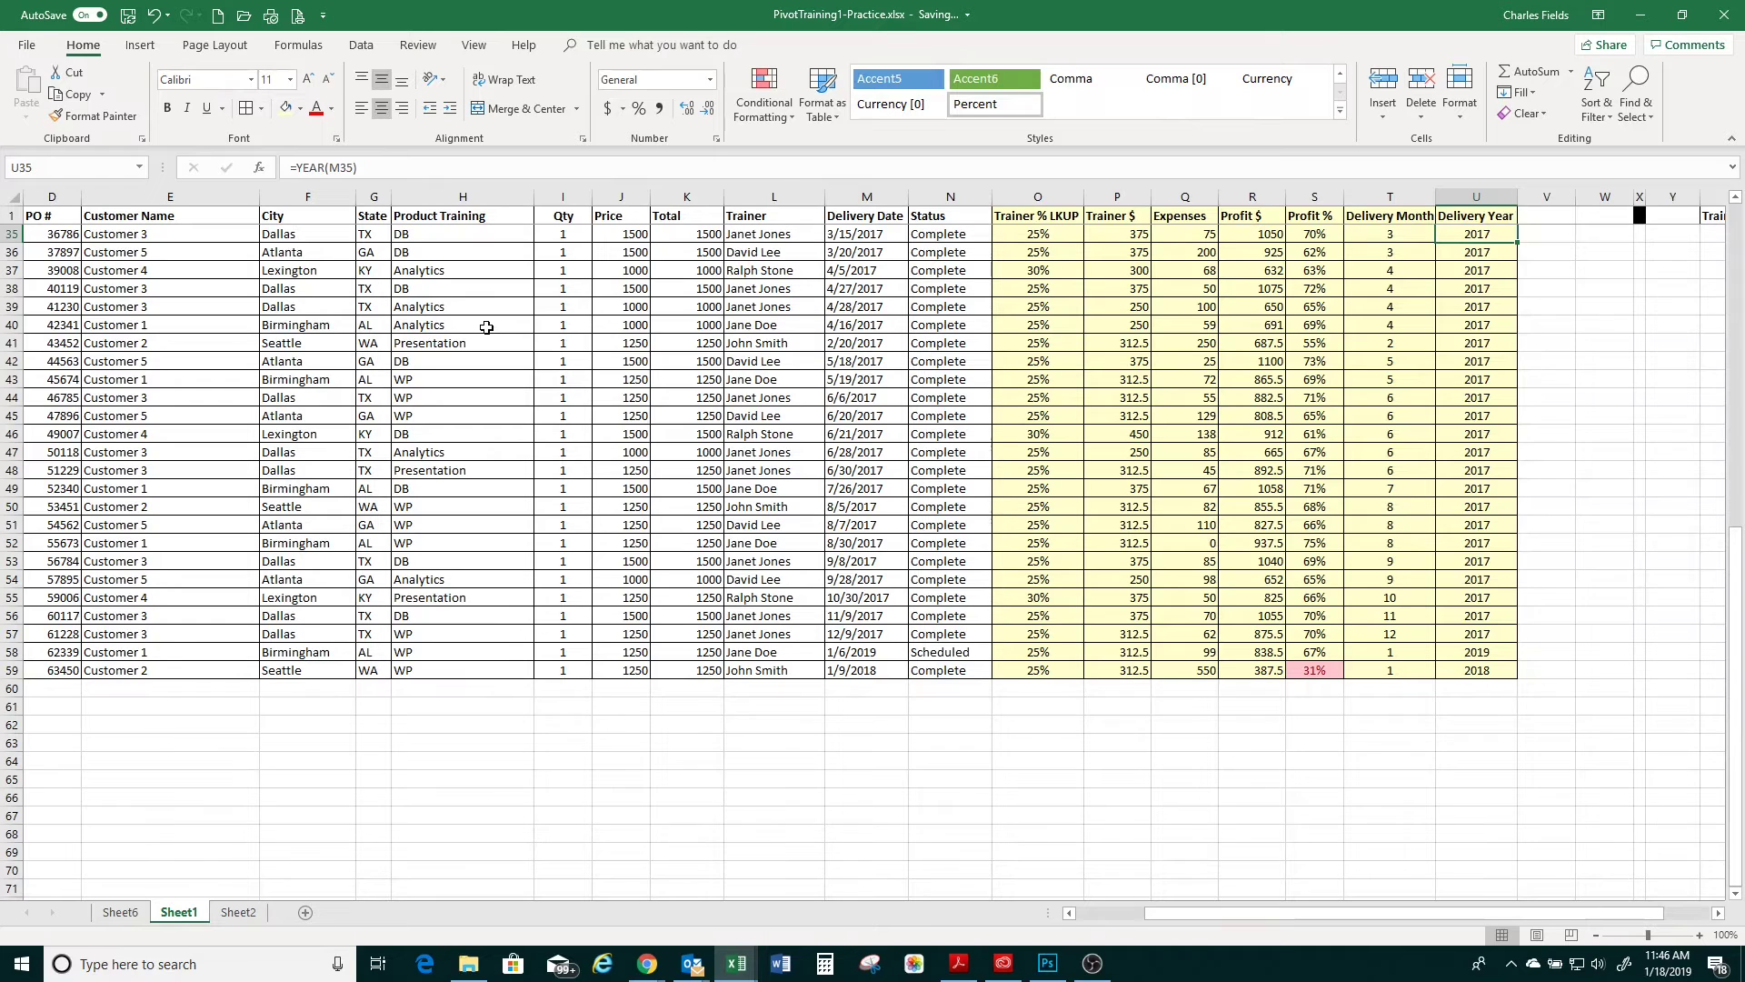
pyautogui.click(120, 912)
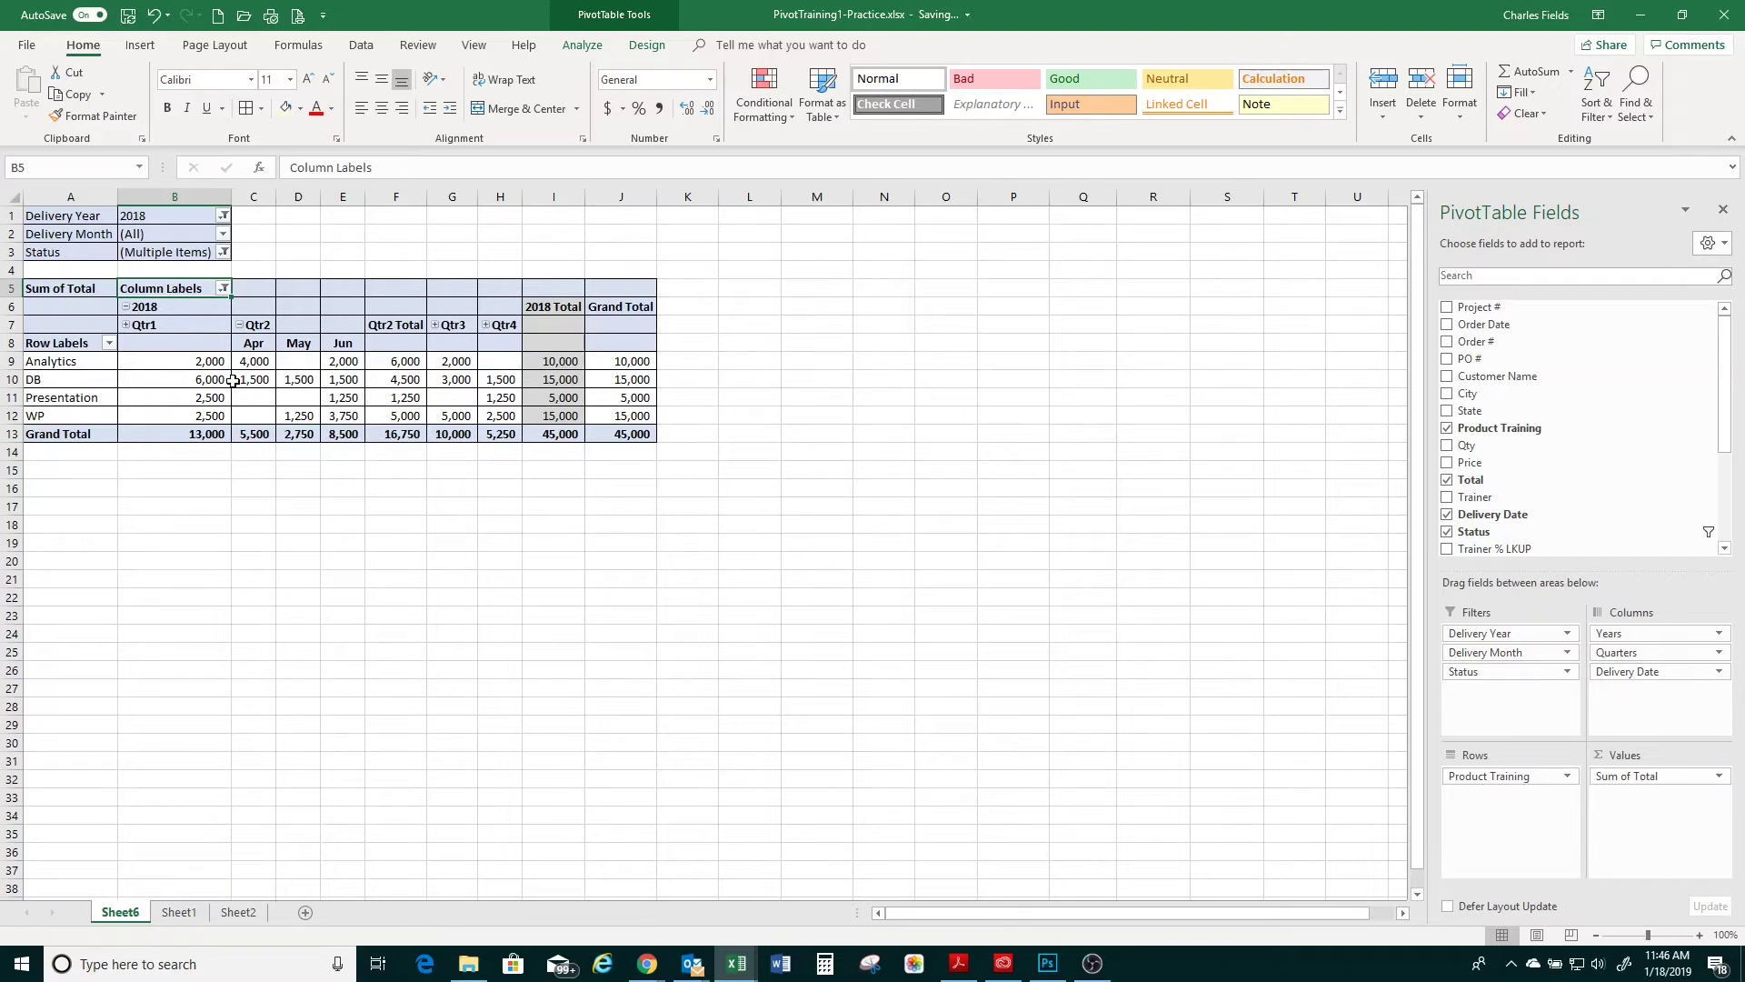
pyautogui.moveTo(223, 381)
pyautogui.moveTo(558, 429)
pyautogui.moveTo(447, 422)
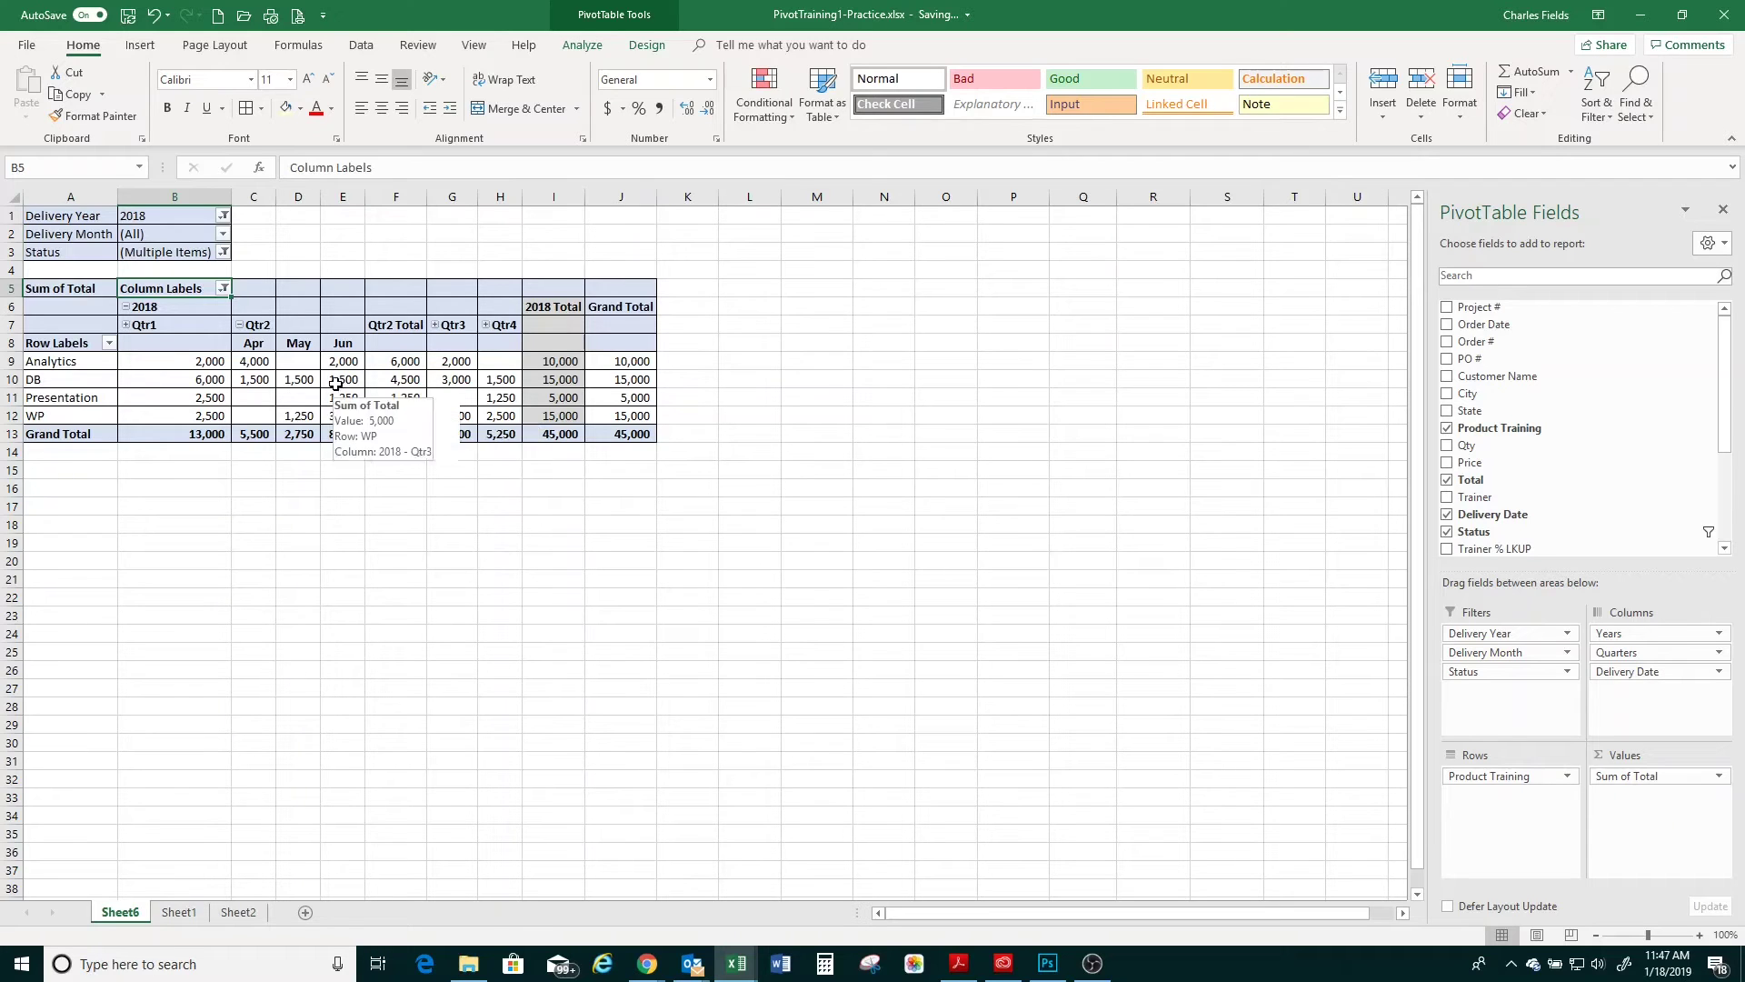
pyautogui.click(336, 343)
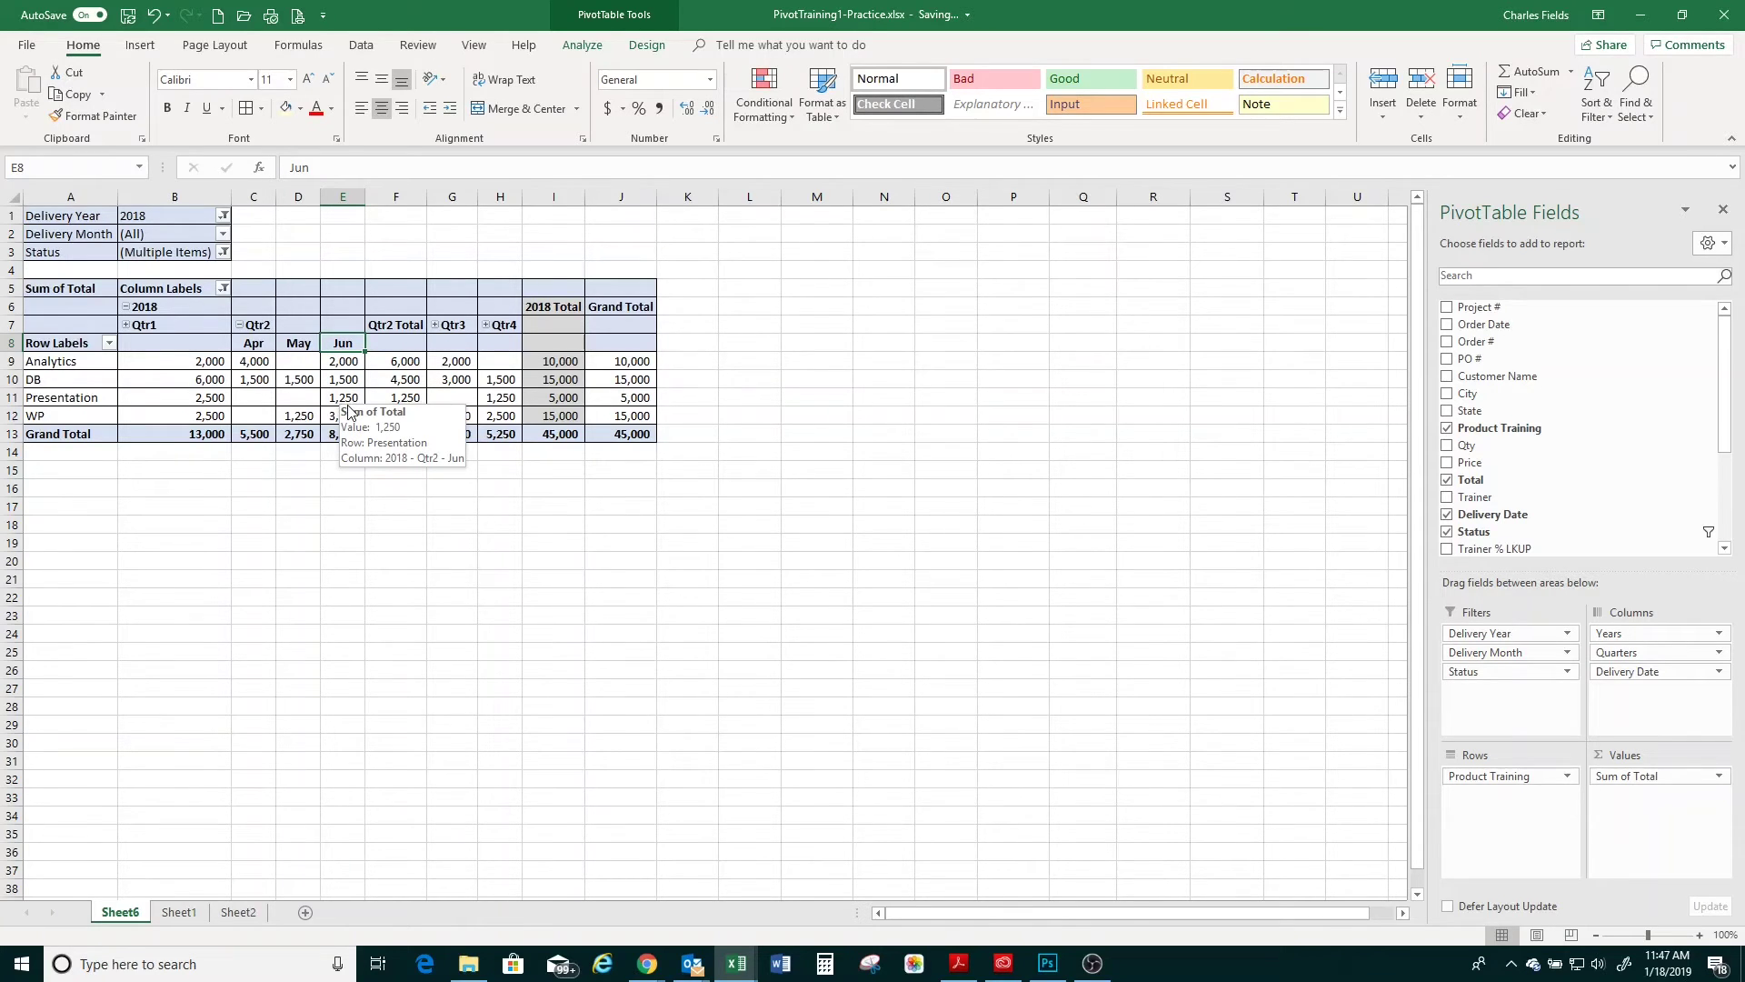
pyautogui.moveTo(196, 437); pyautogui.dragTo(281, 438)
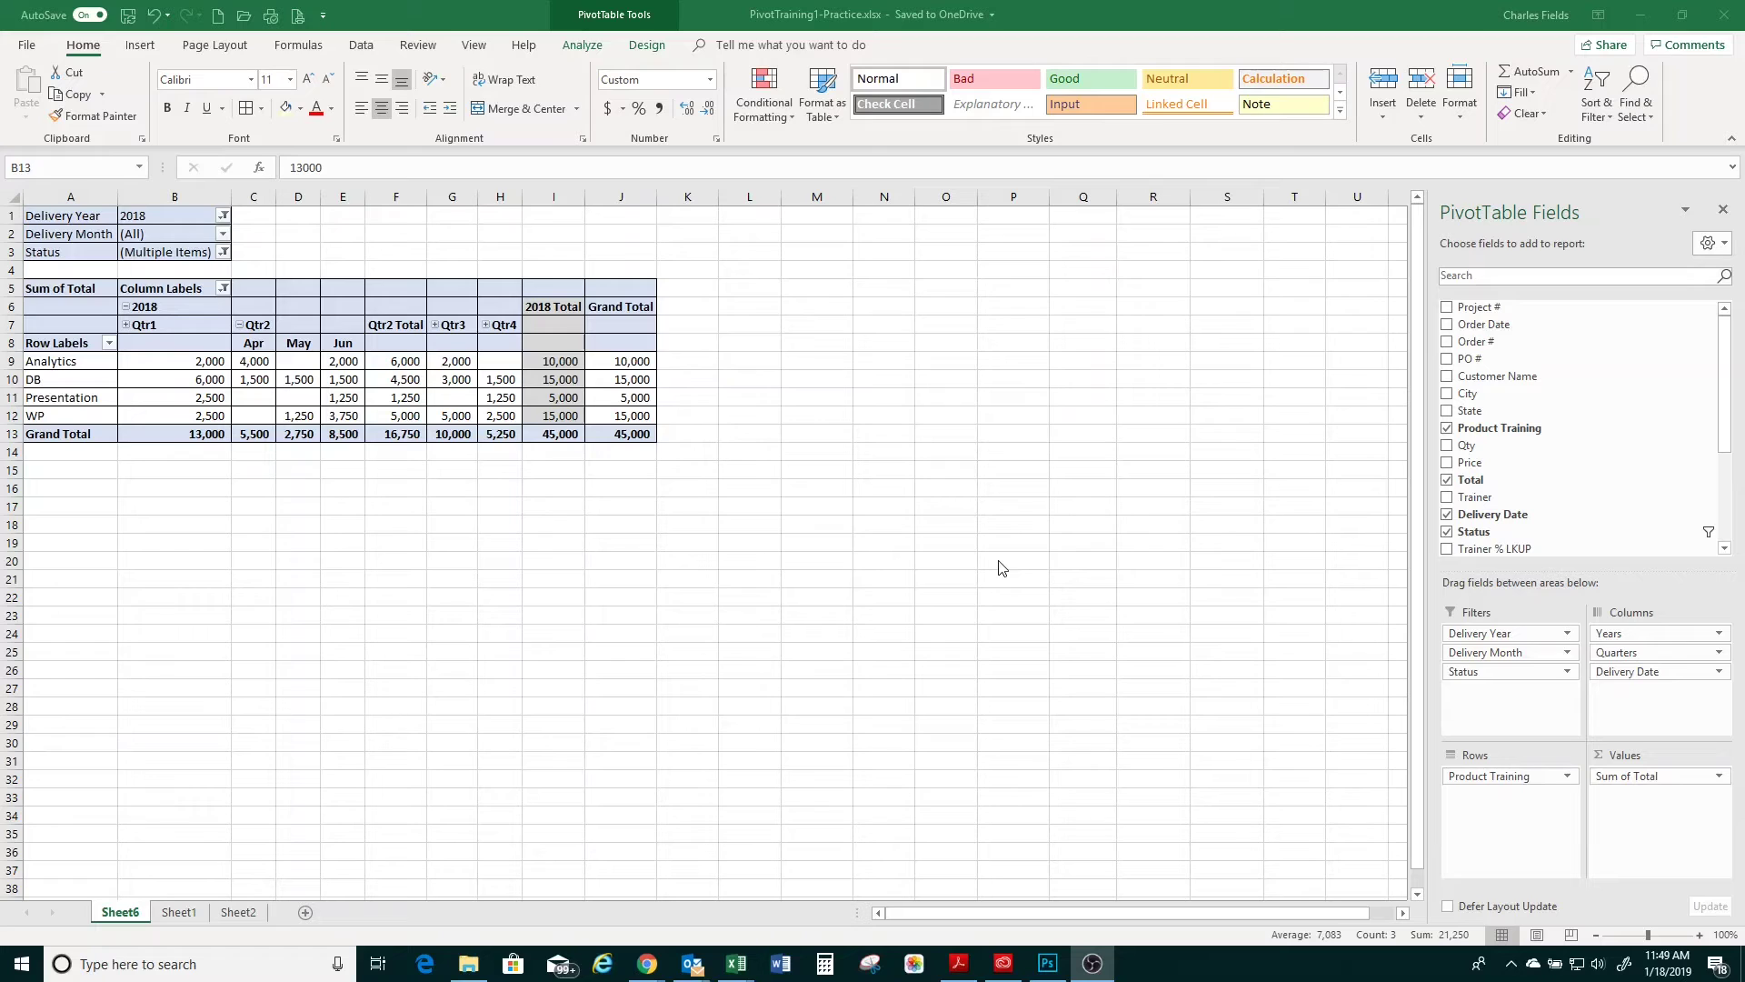
# Collapse the entire Quarters field so the 2018 columns show only quarterly totals
pyautogui.click(146, 323)
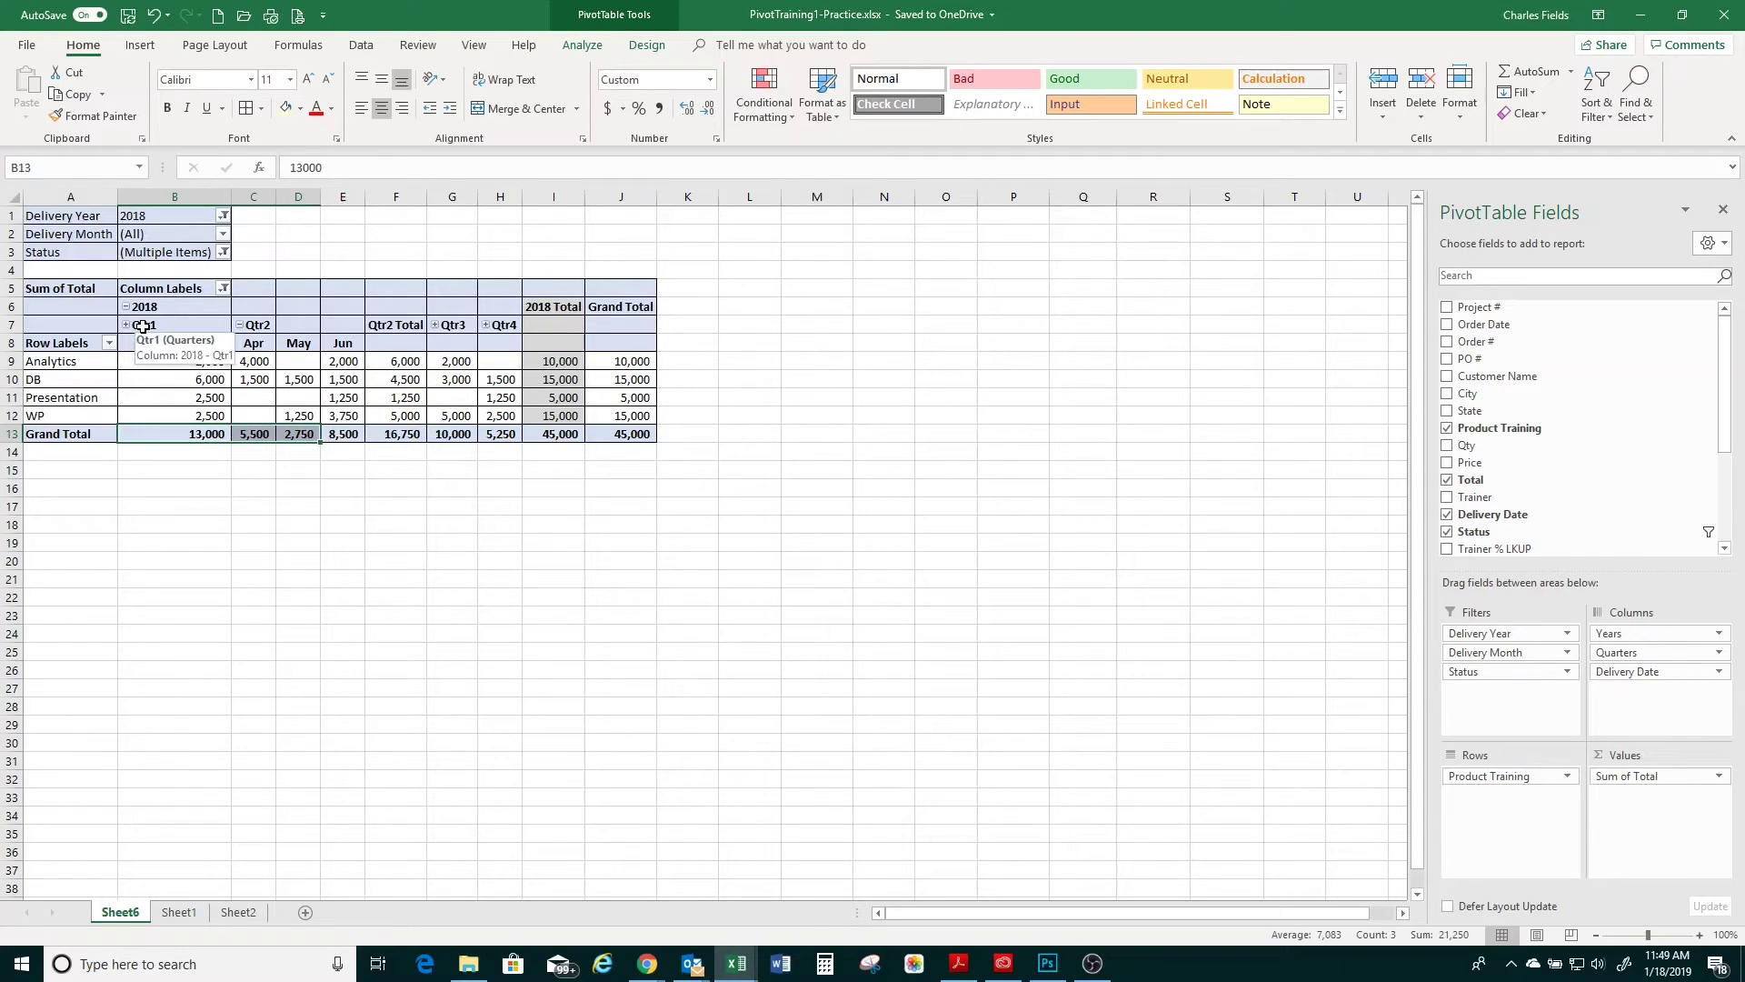
pyautogui.rightClick(143, 327)
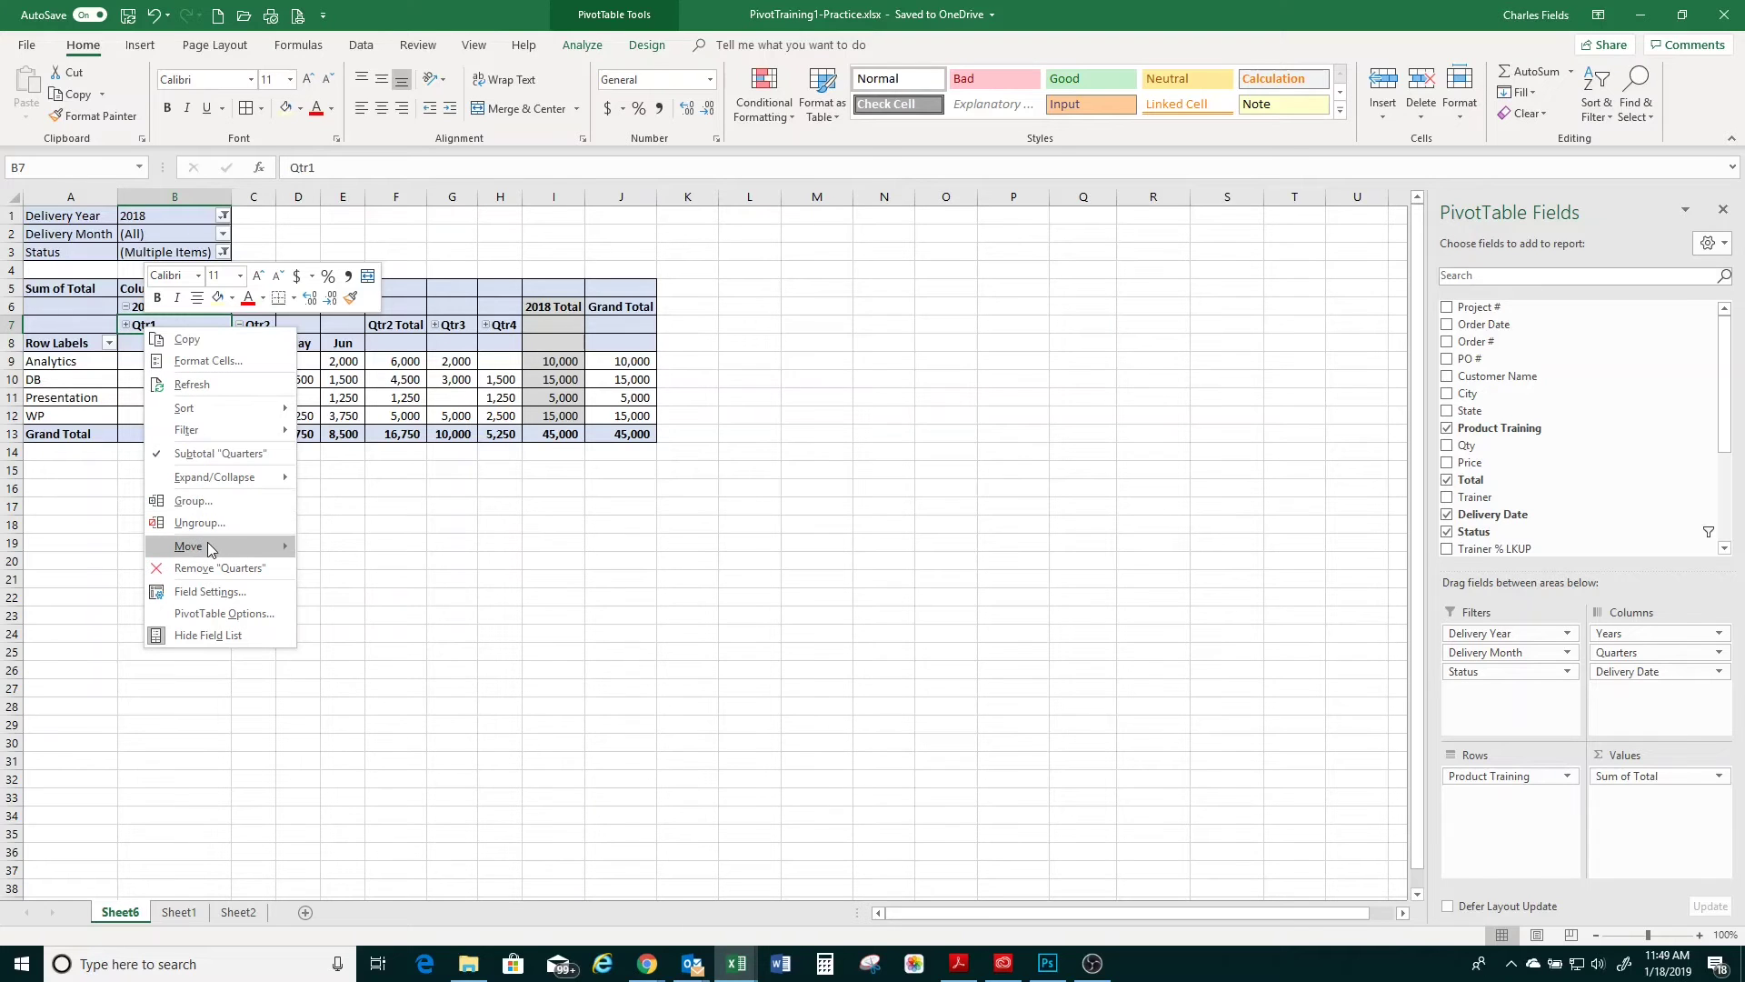
pyautogui.moveTo(211, 479)
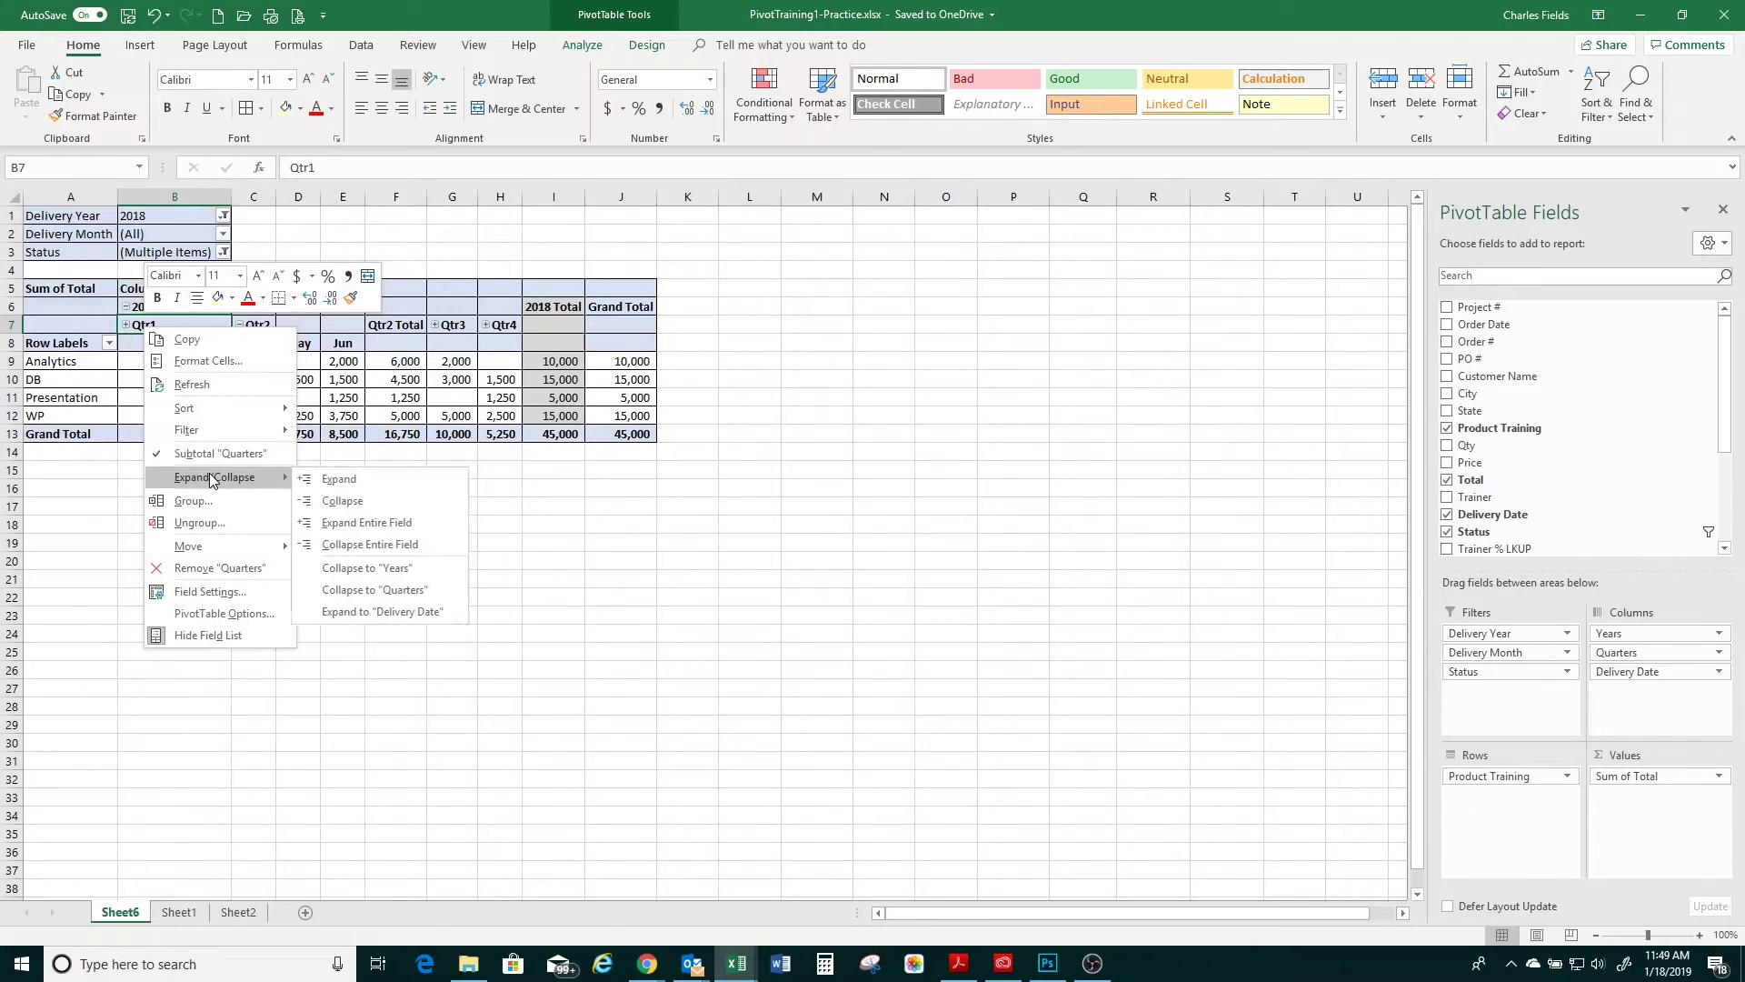
pyautogui.click(360, 544)
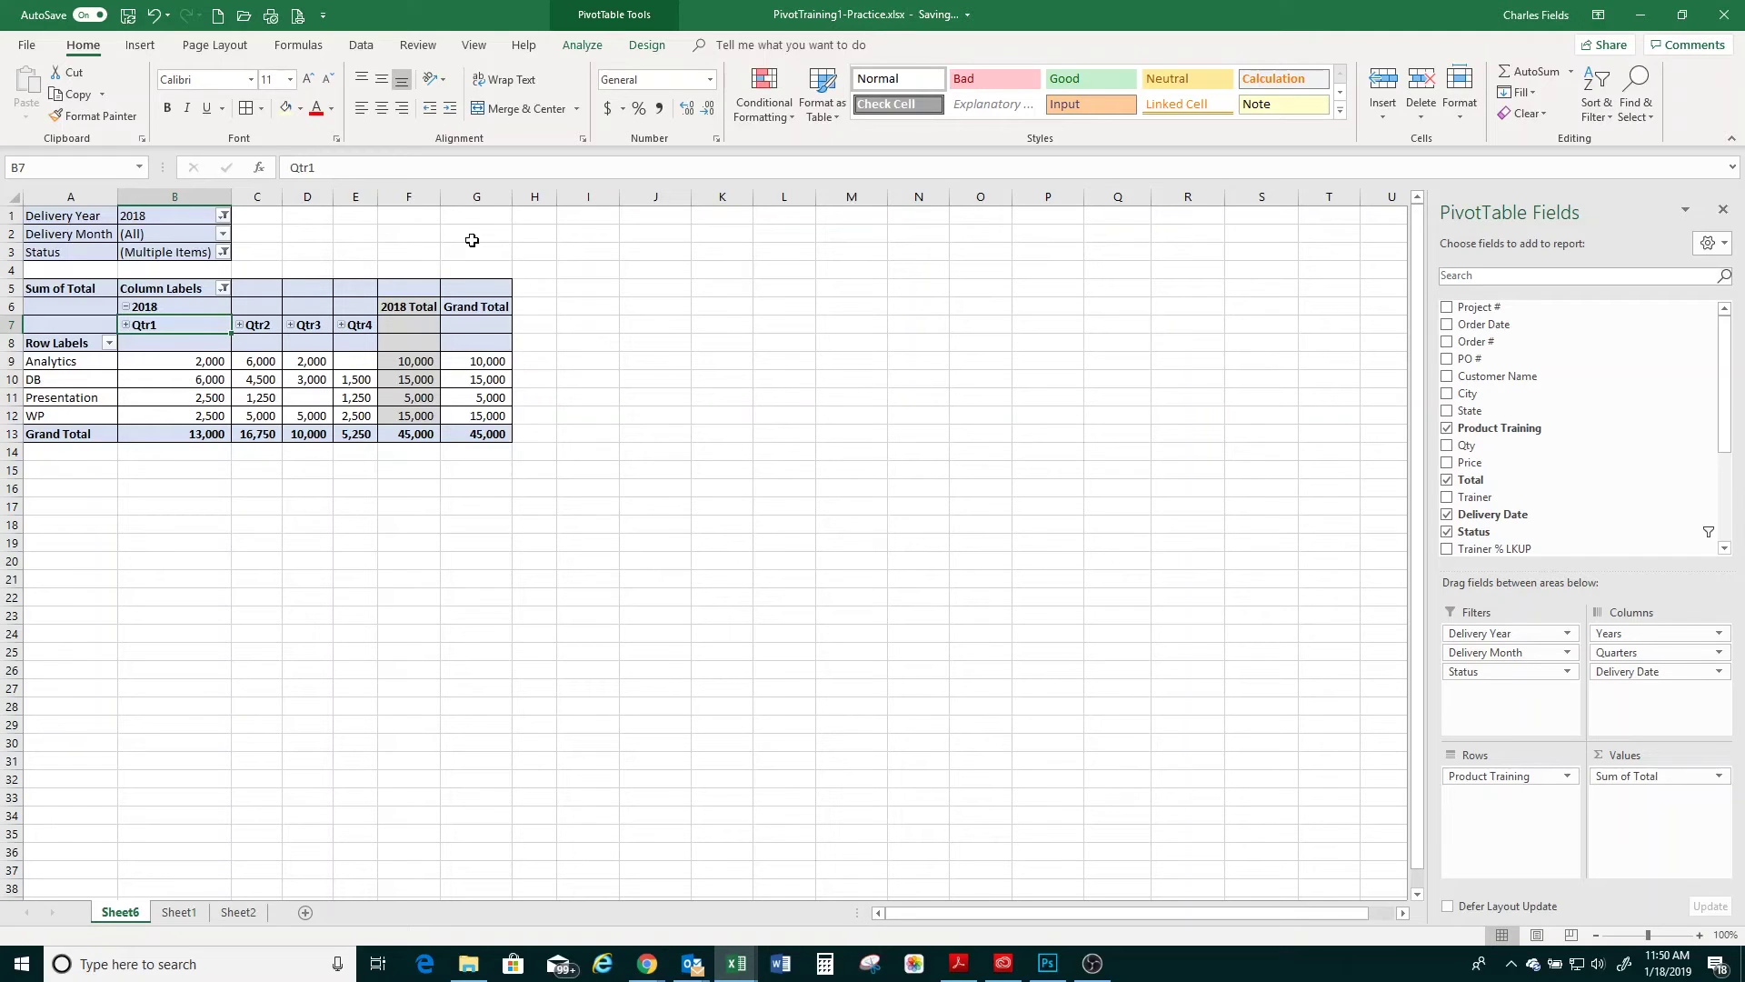
pyautogui.click(285, 332)
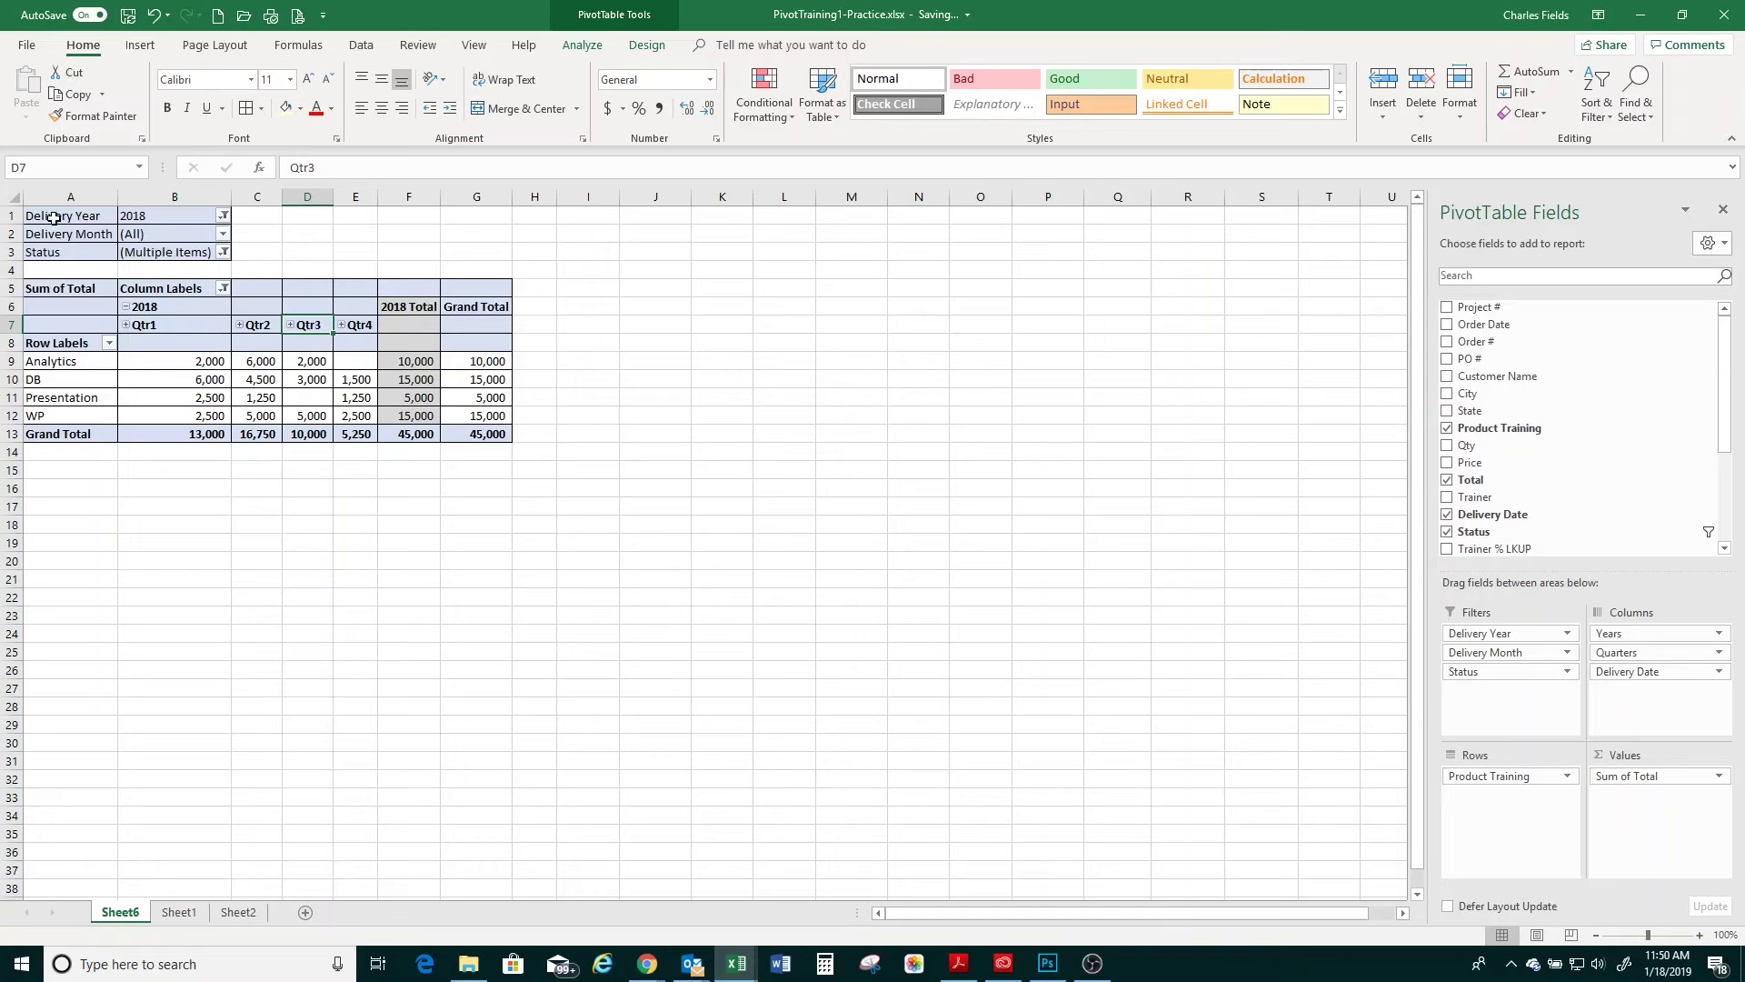
# Copy the pivot table range A1:G13 on Sheet6 and paste it at cell M1 on the same sheet
pyautogui.click(182, 913)
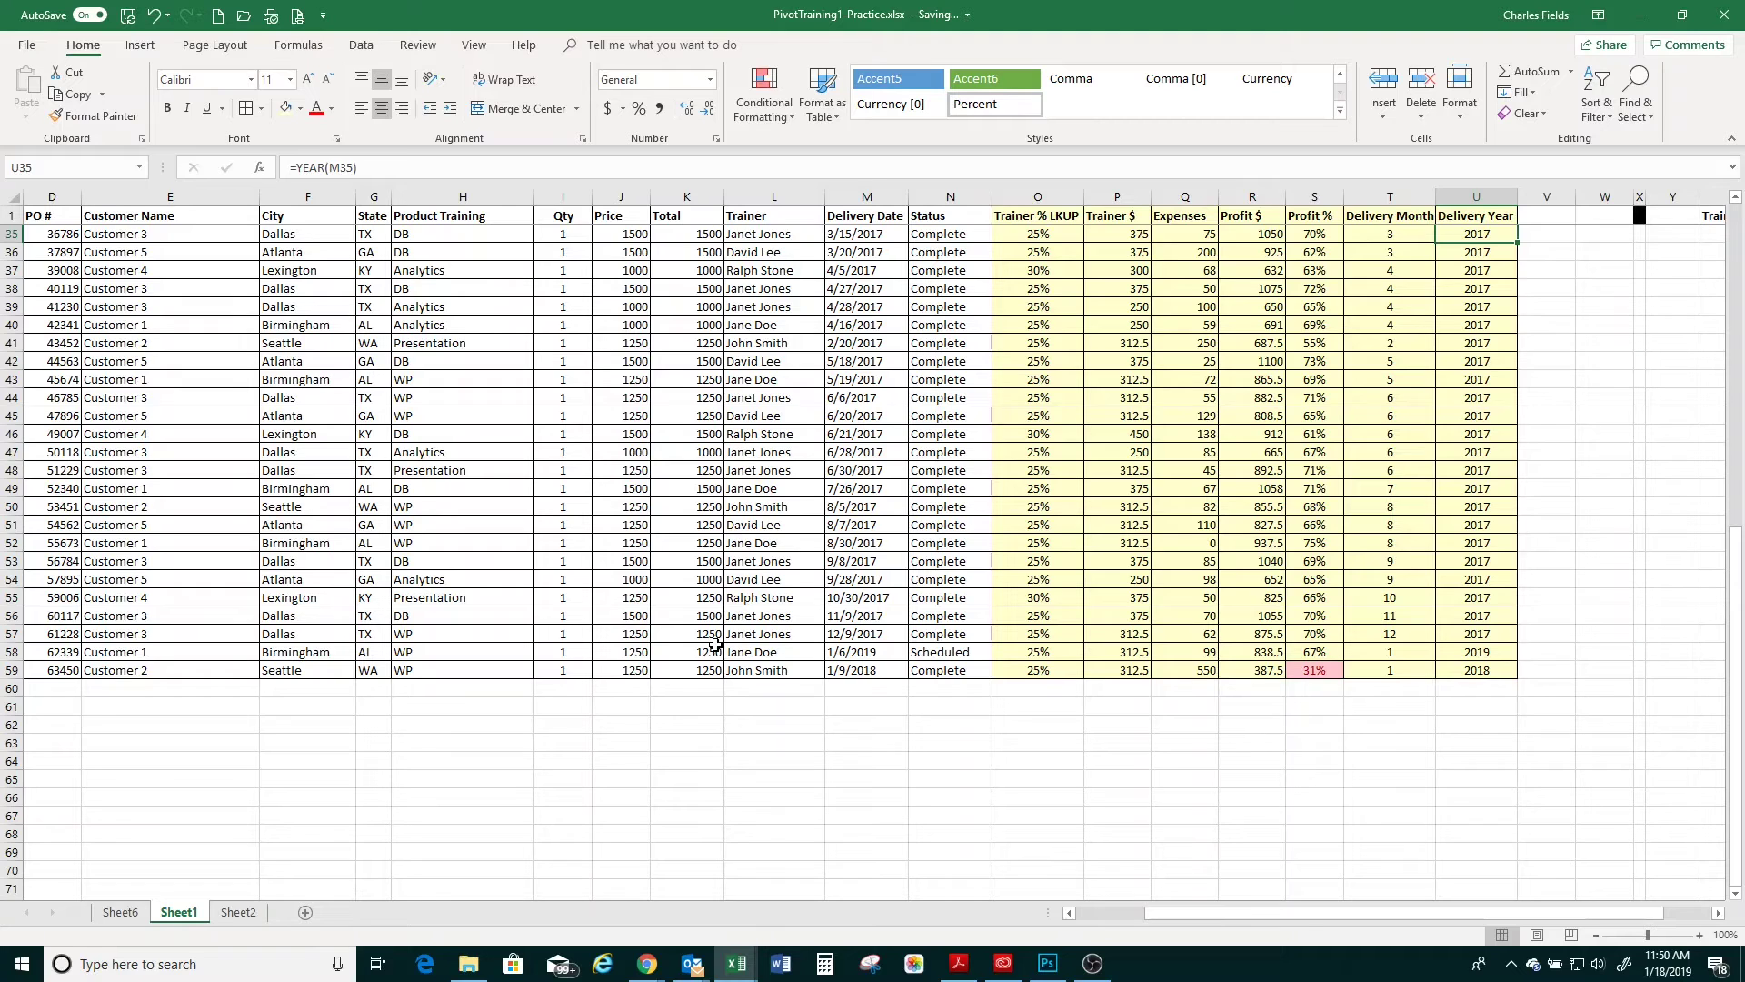
pyautogui.click(138, 914)
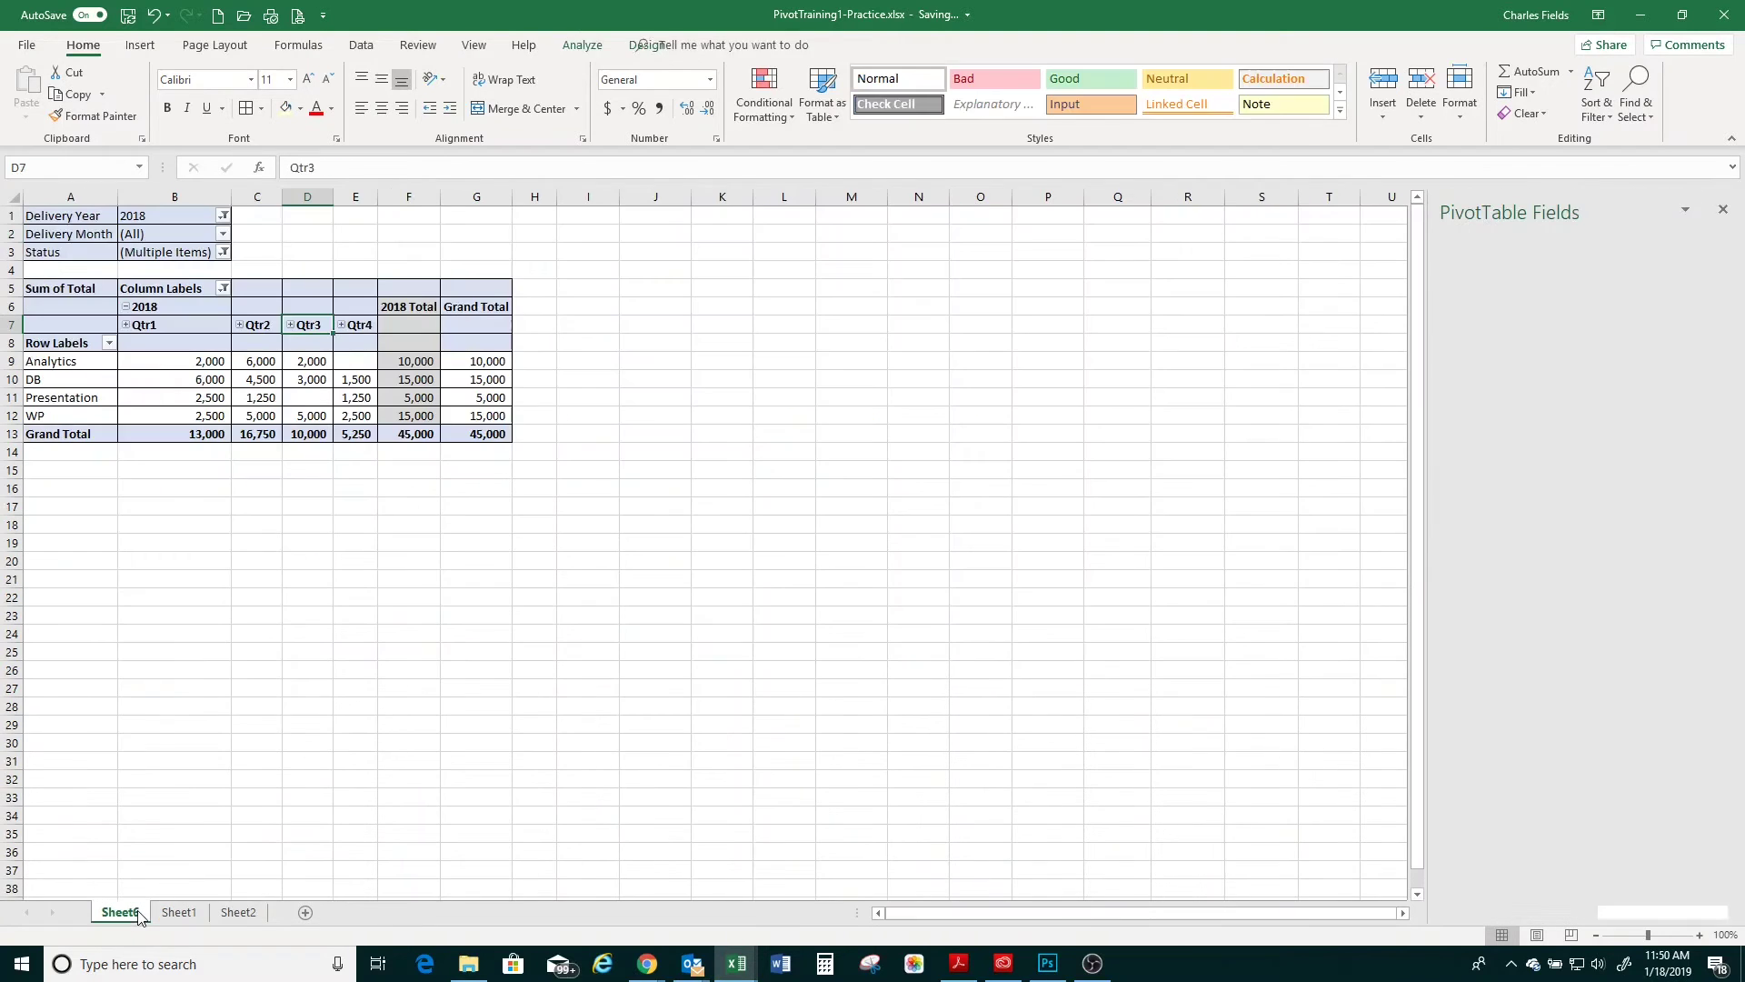
pyautogui.moveTo(63, 216); pyautogui.dragTo(507, 435)
pyautogui.hotkey('ctrl', 'c')
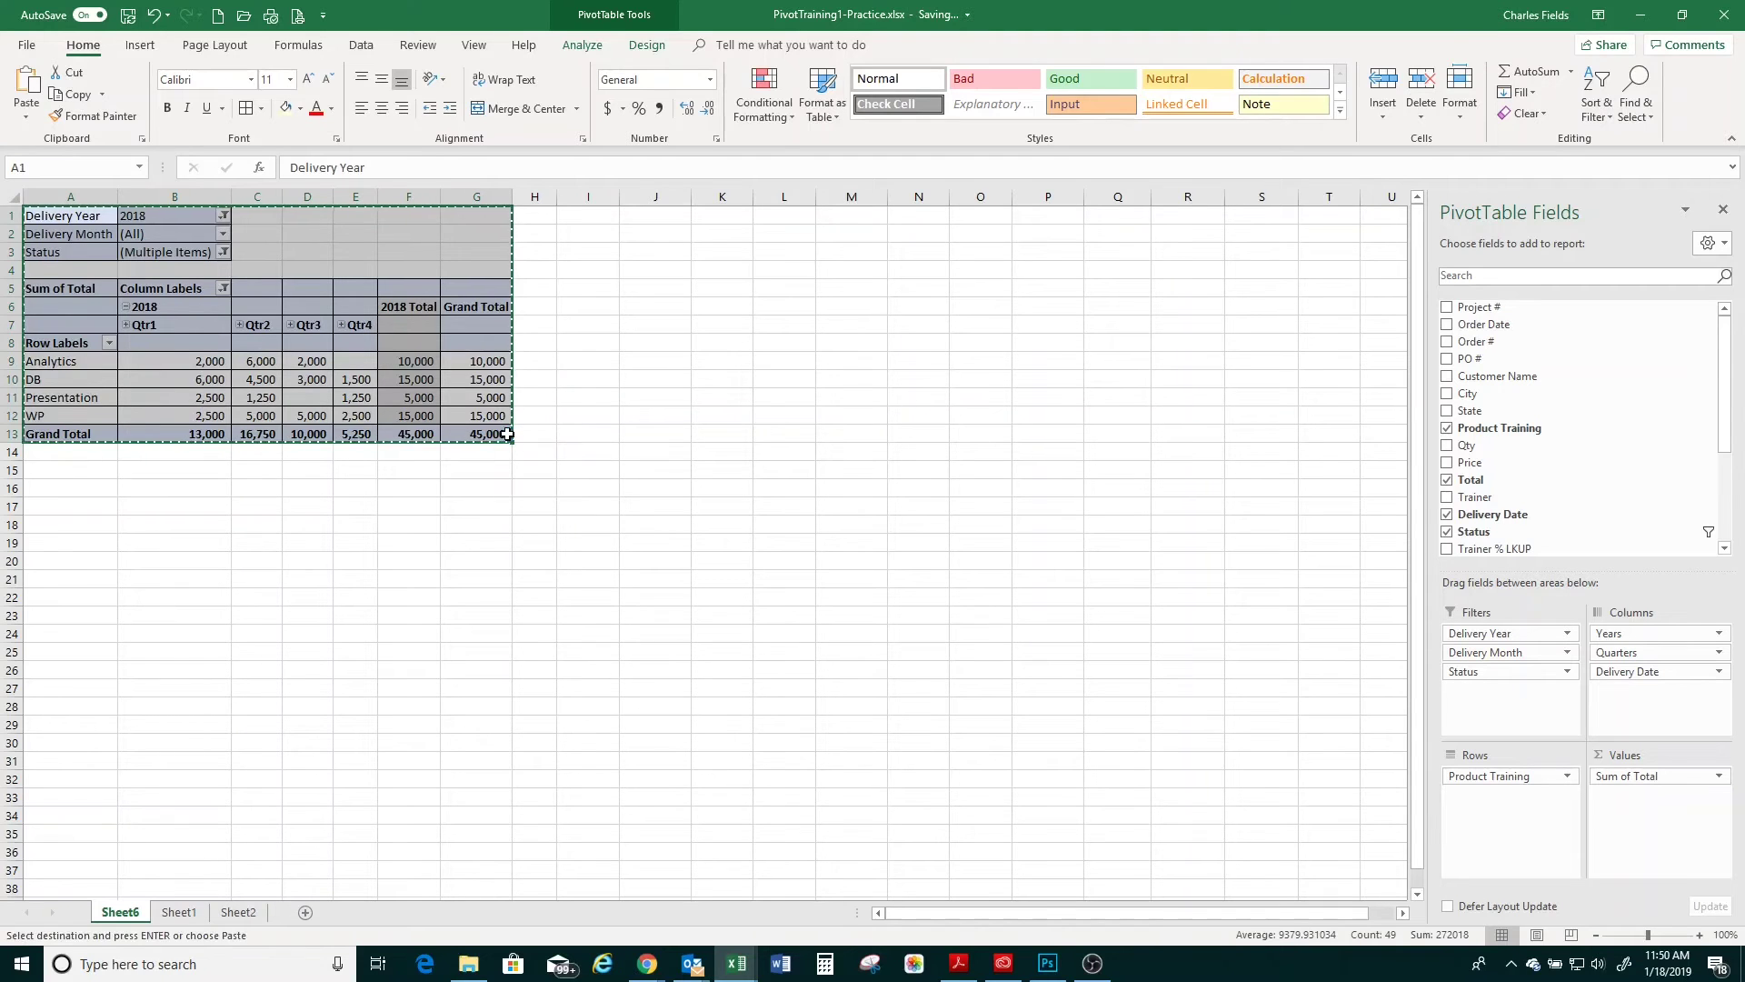
pyautogui.click(855, 221)
pyautogui.rightClick(855, 221)
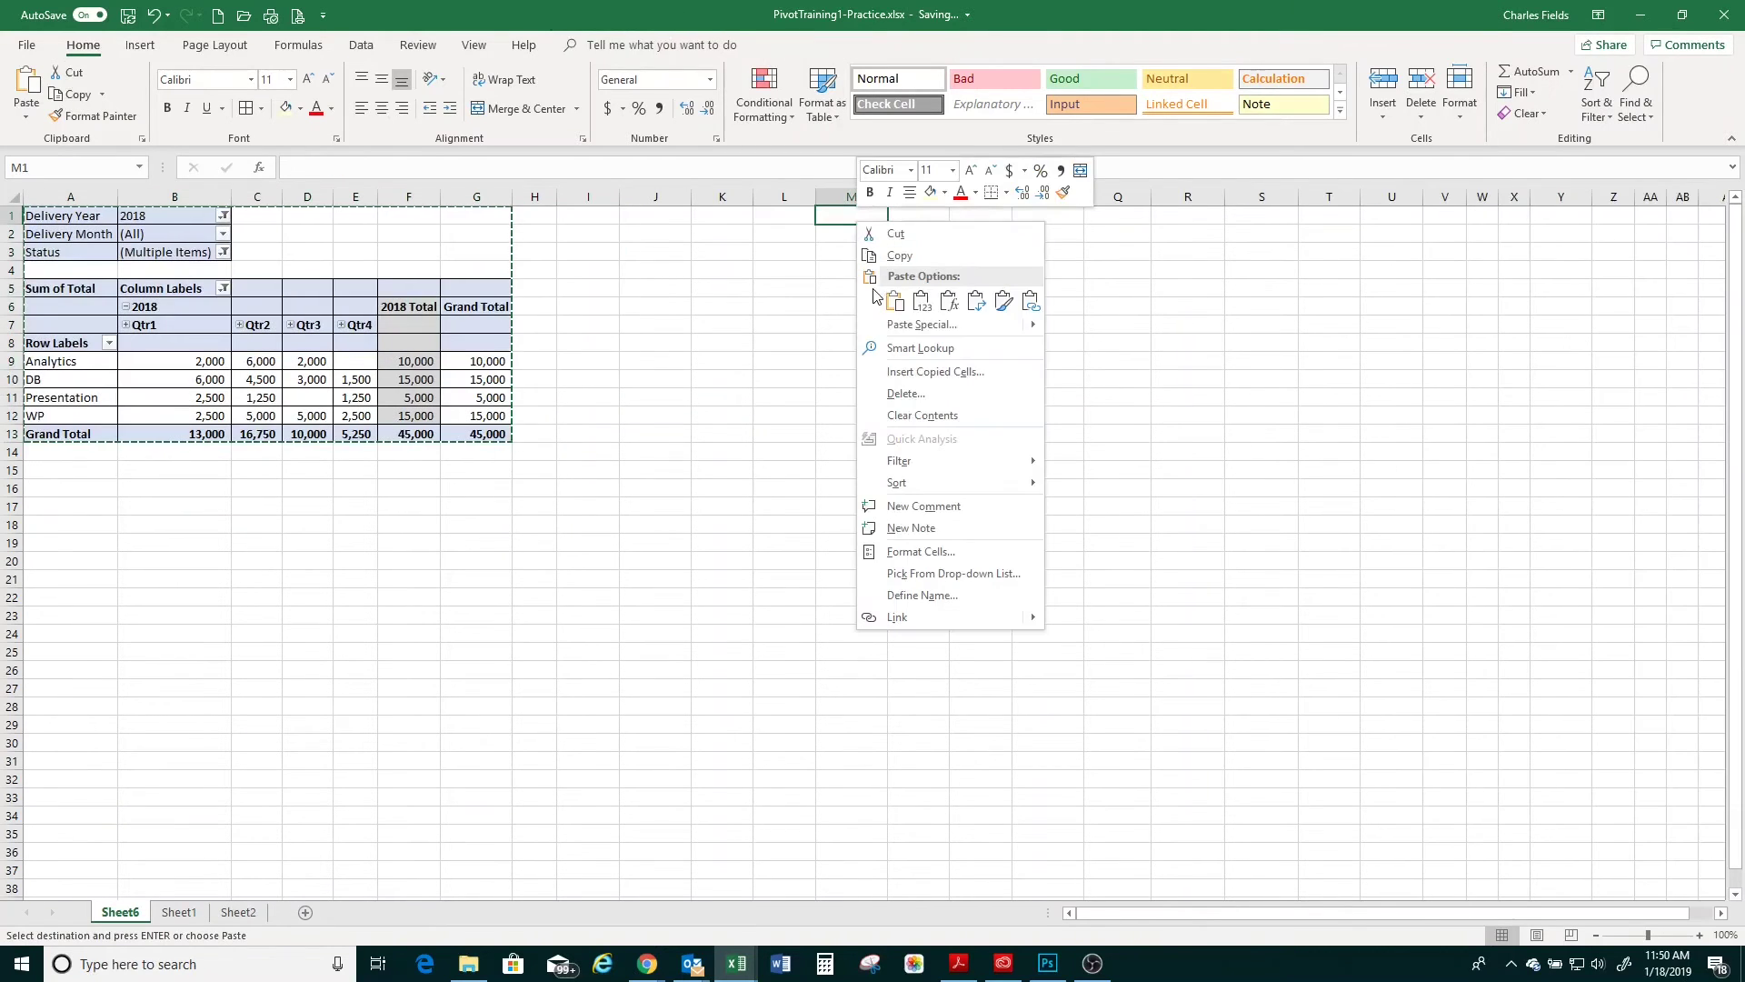
pyautogui.click(828, 309)
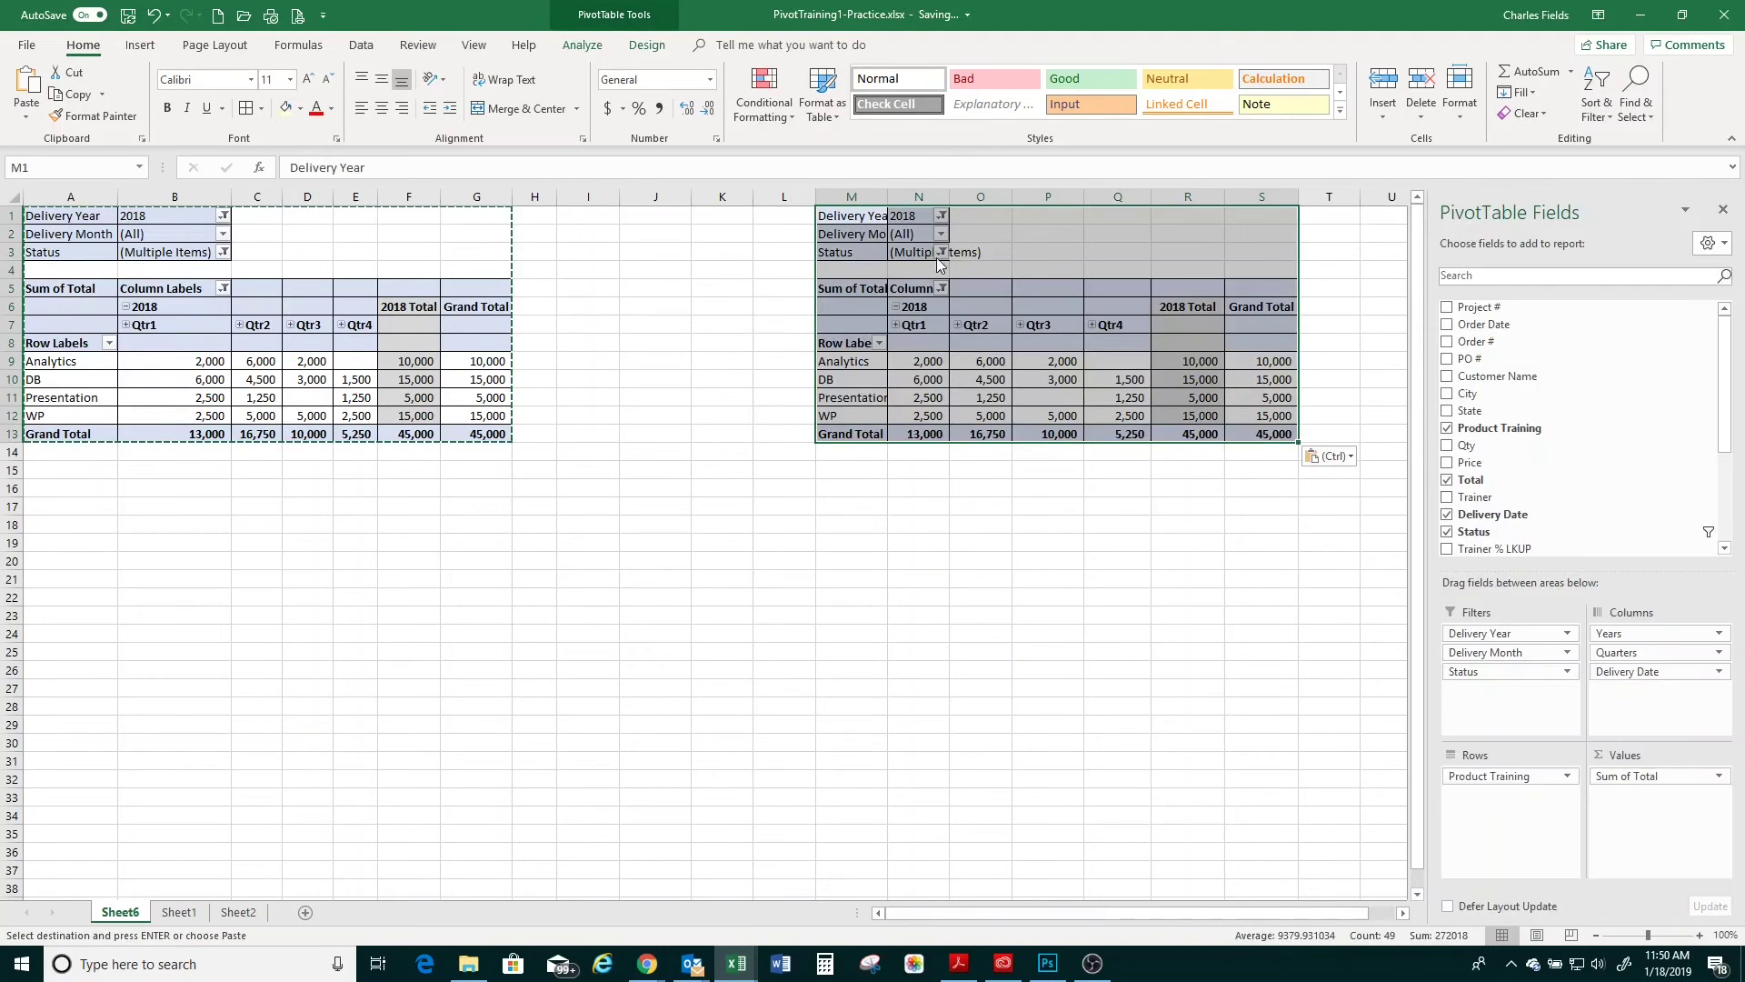
# Autofit the widths of columns M and N so the pasted pivot table's labels fit
pyautogui.doubleClick(947, 195)
pyautogui.moveTo(890, 199); pyautogui.dragTo(890, 199)
pyautogui.doubleClick(890, 198)
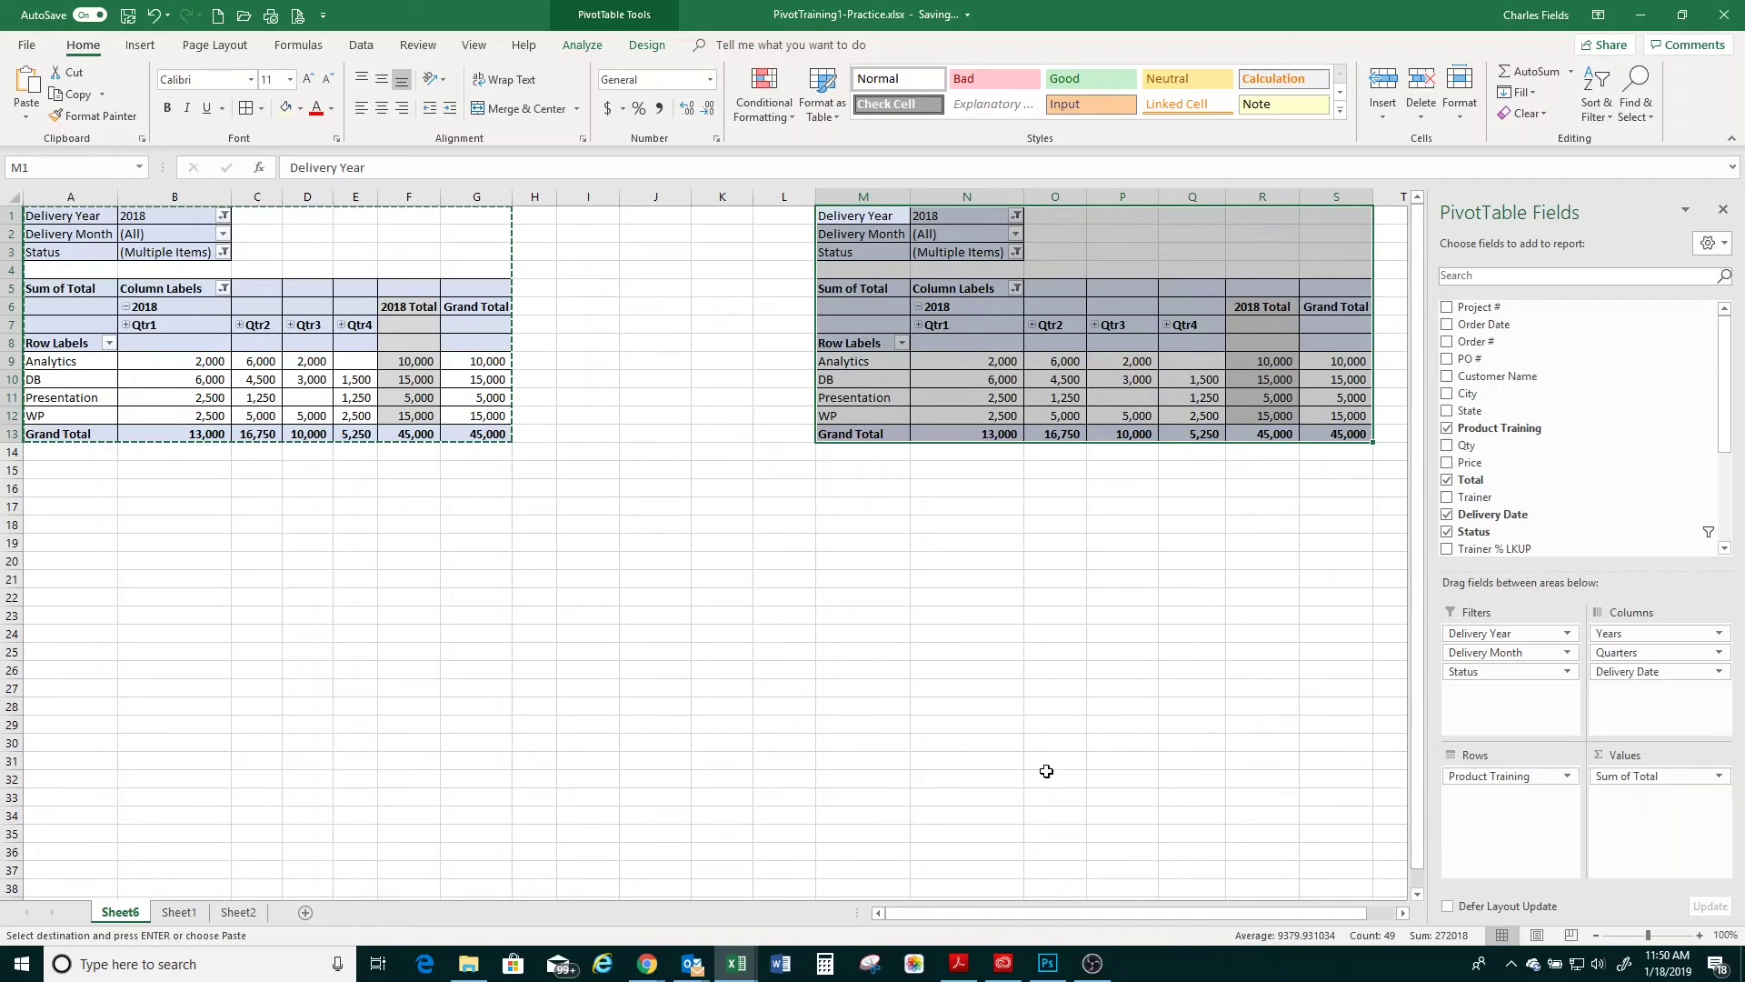
# Delete the empty column J between the two pivot tables
pyautogui.click(653, 197)
pyautogui.rightClick(647, 198)
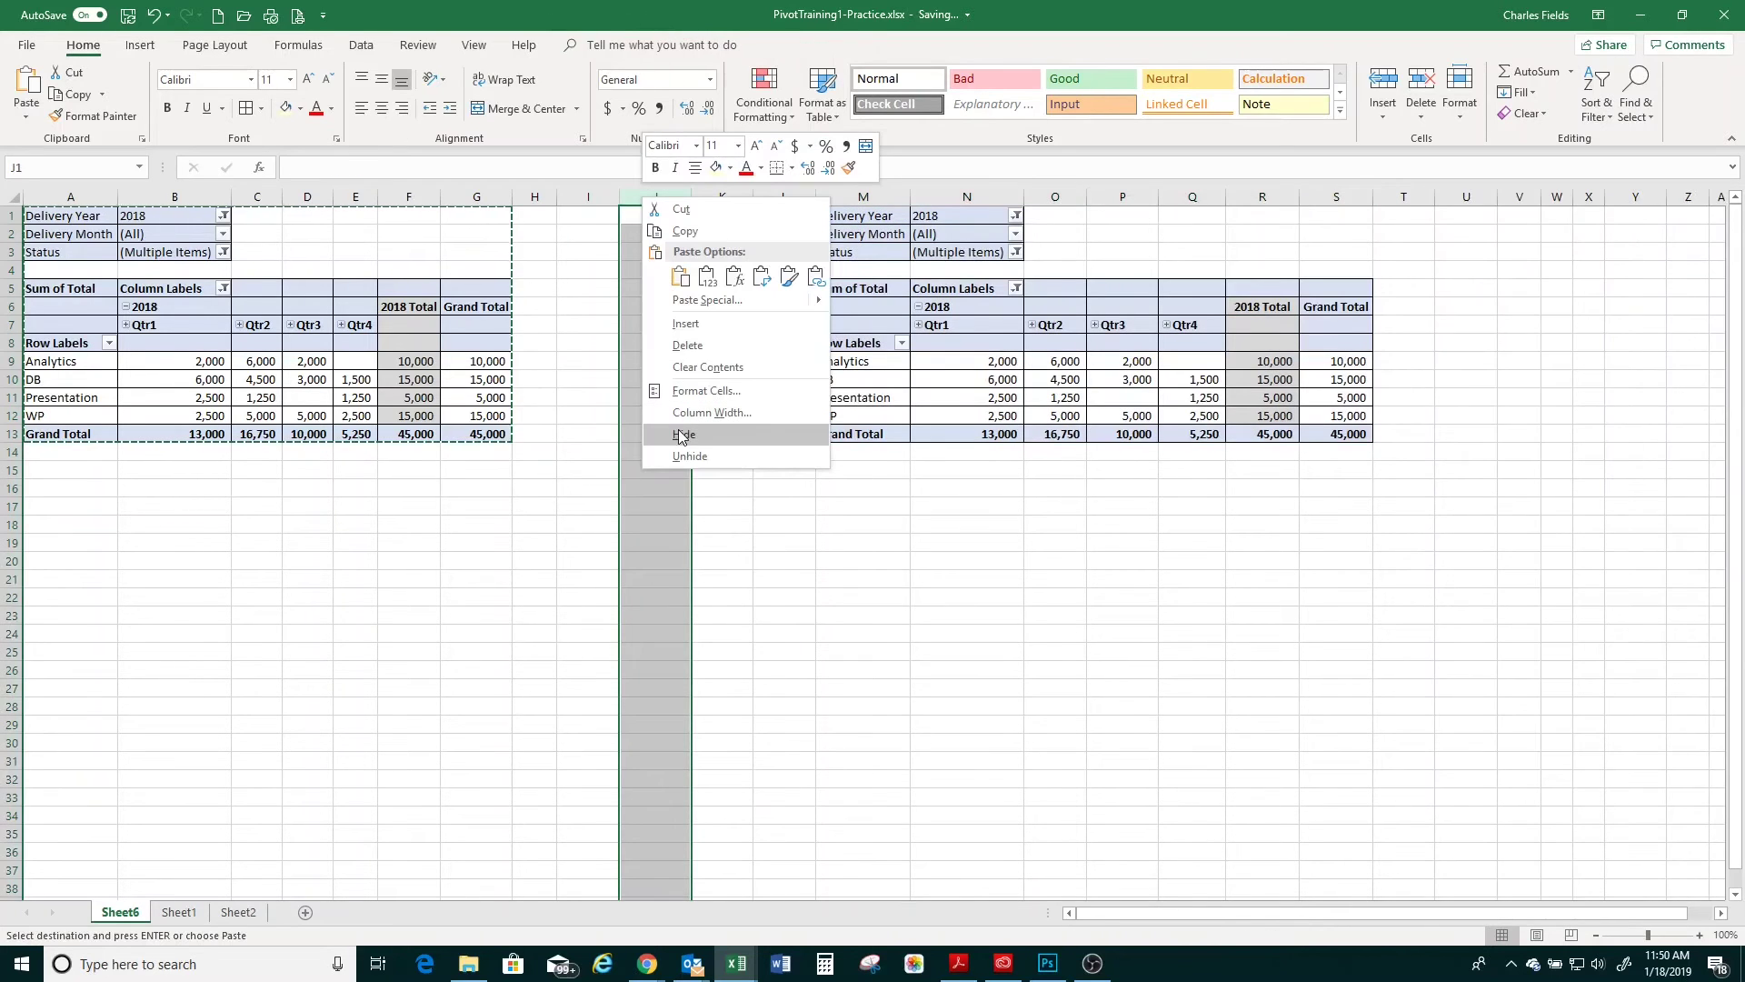
pyautogui.click(682, 347)
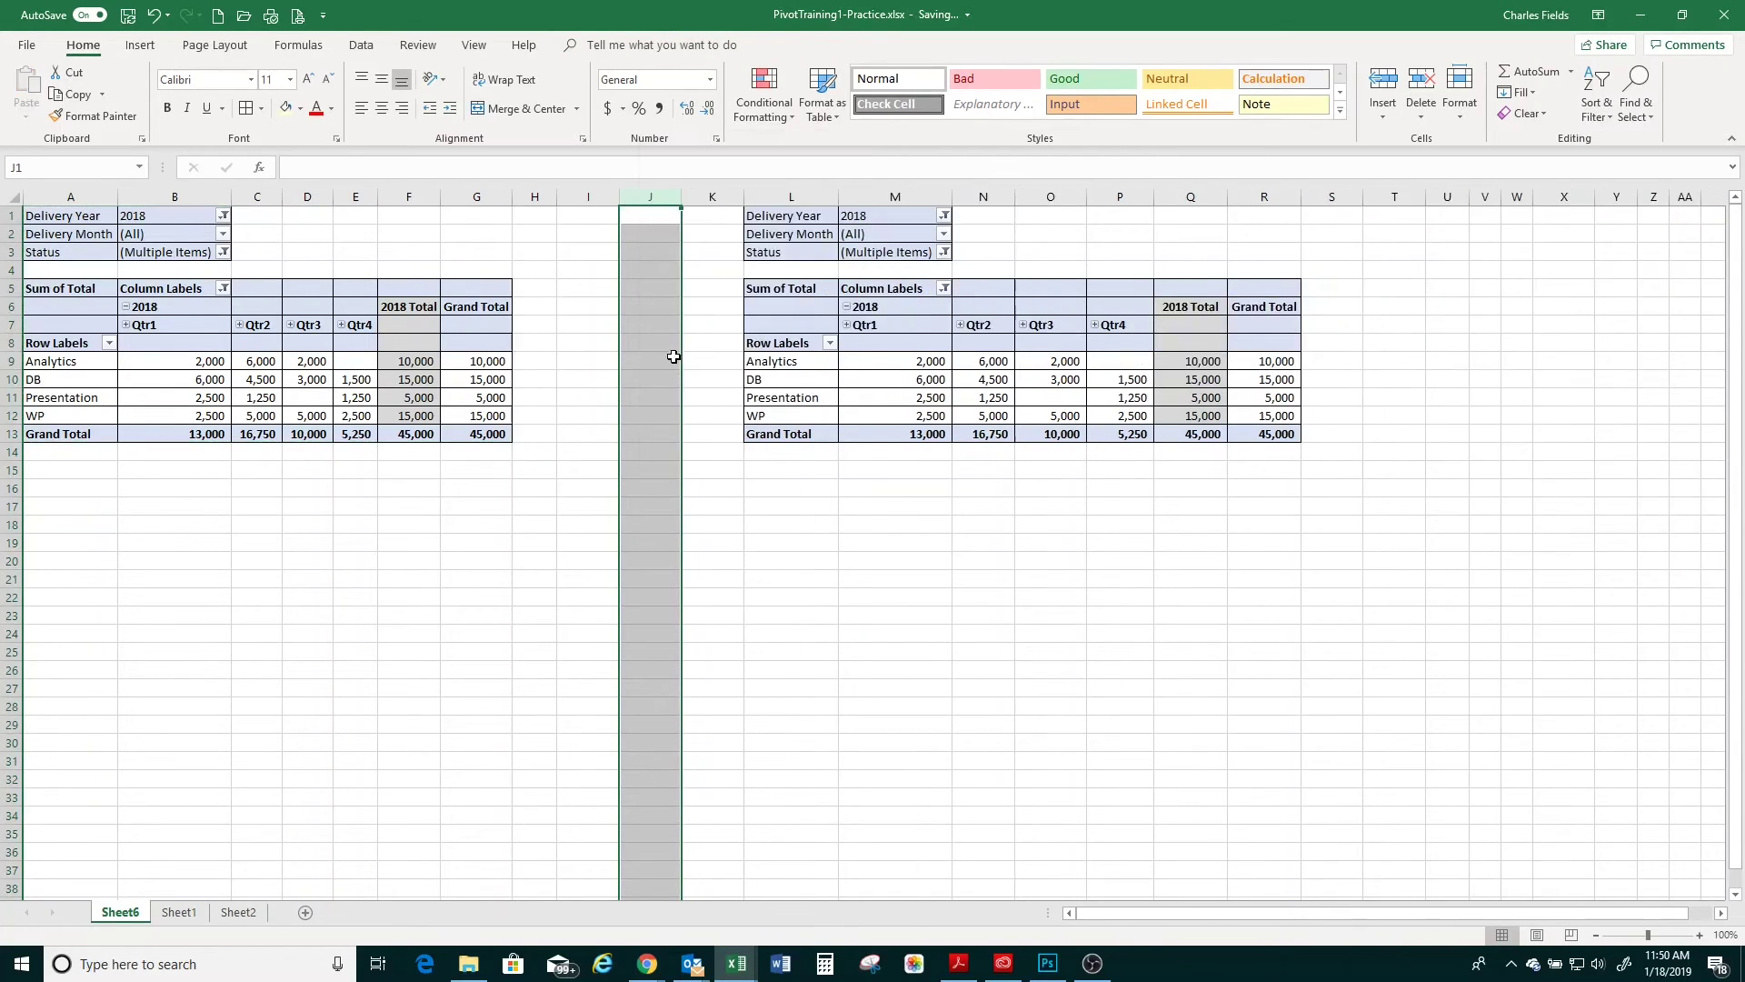
# Expand Qtr1 of the original pivot table into its months and collapse it again
pyautogui.click(728, 591)
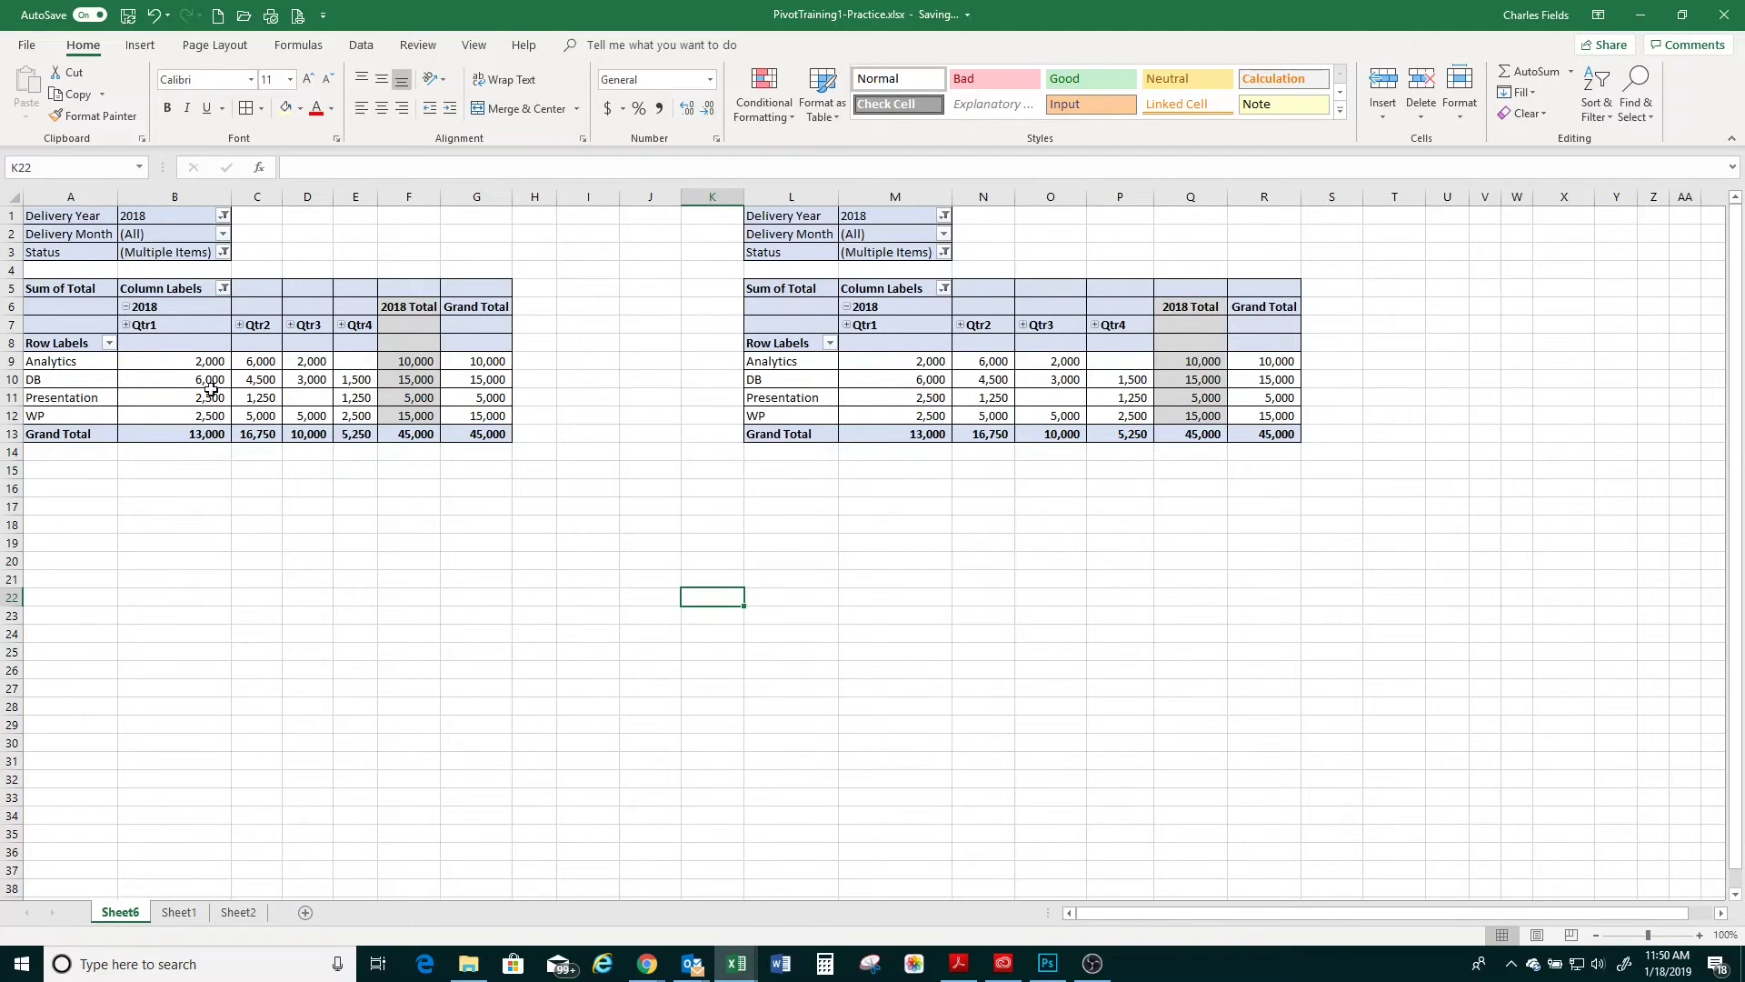
pyautogui.click(125, 326)
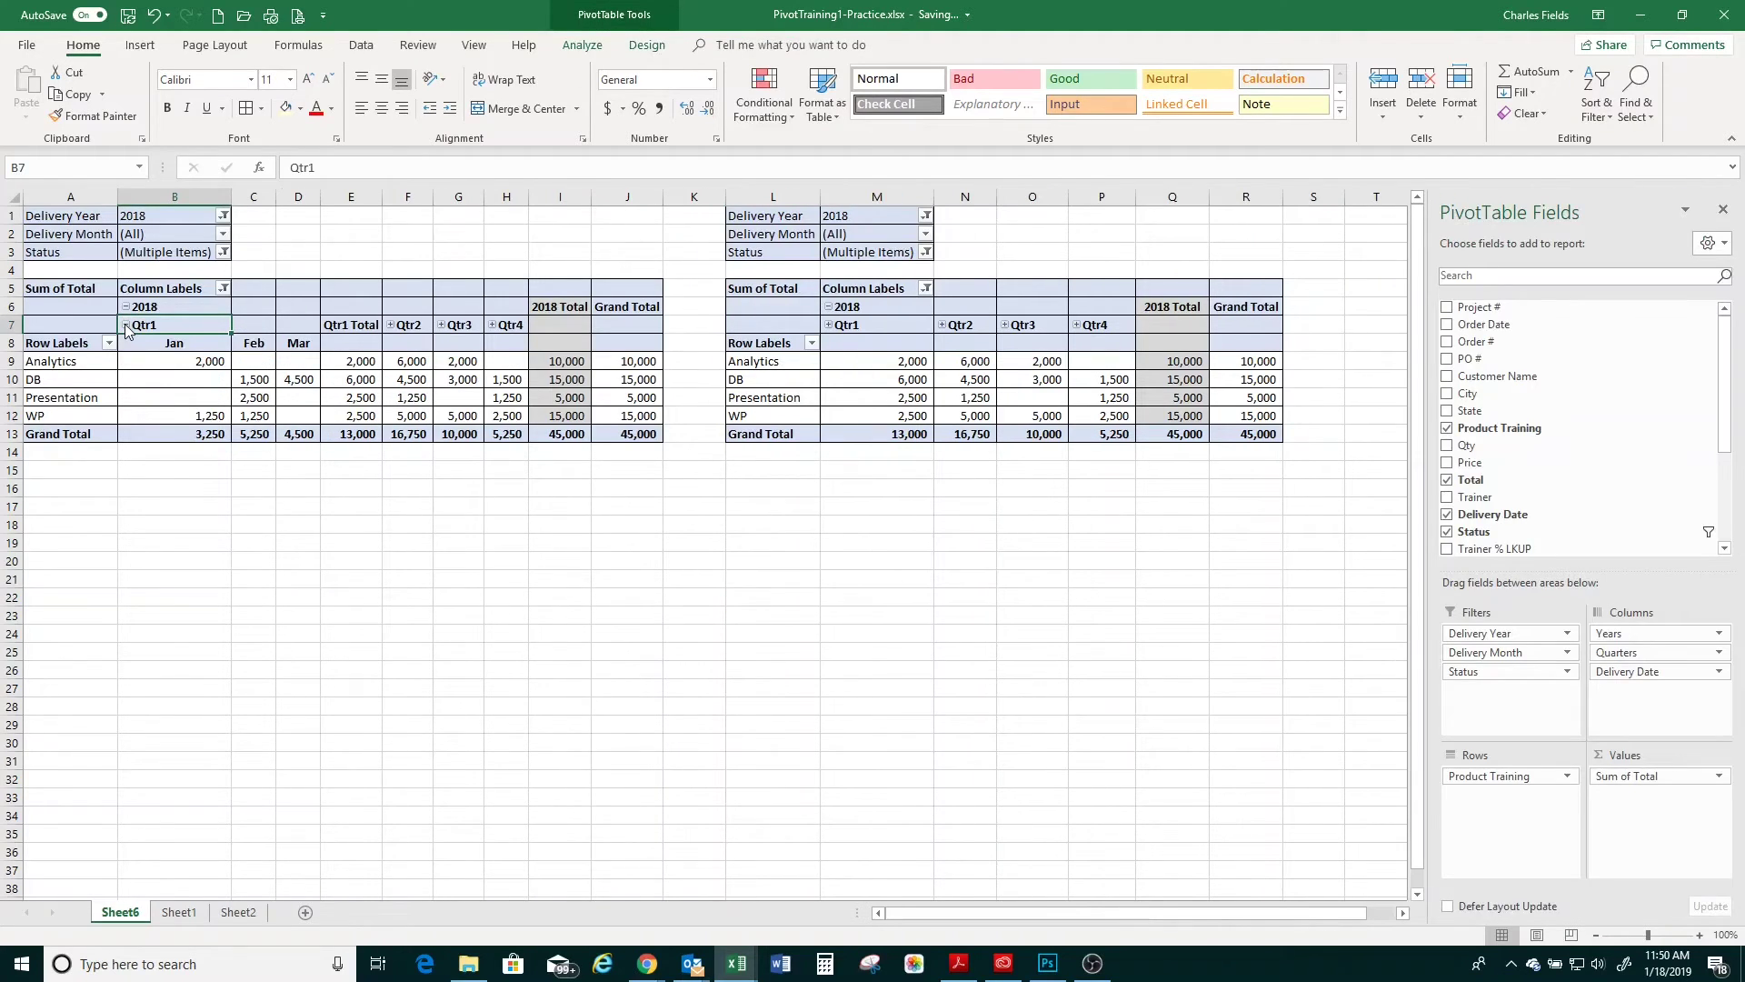
pyautogui.click(126, 326)
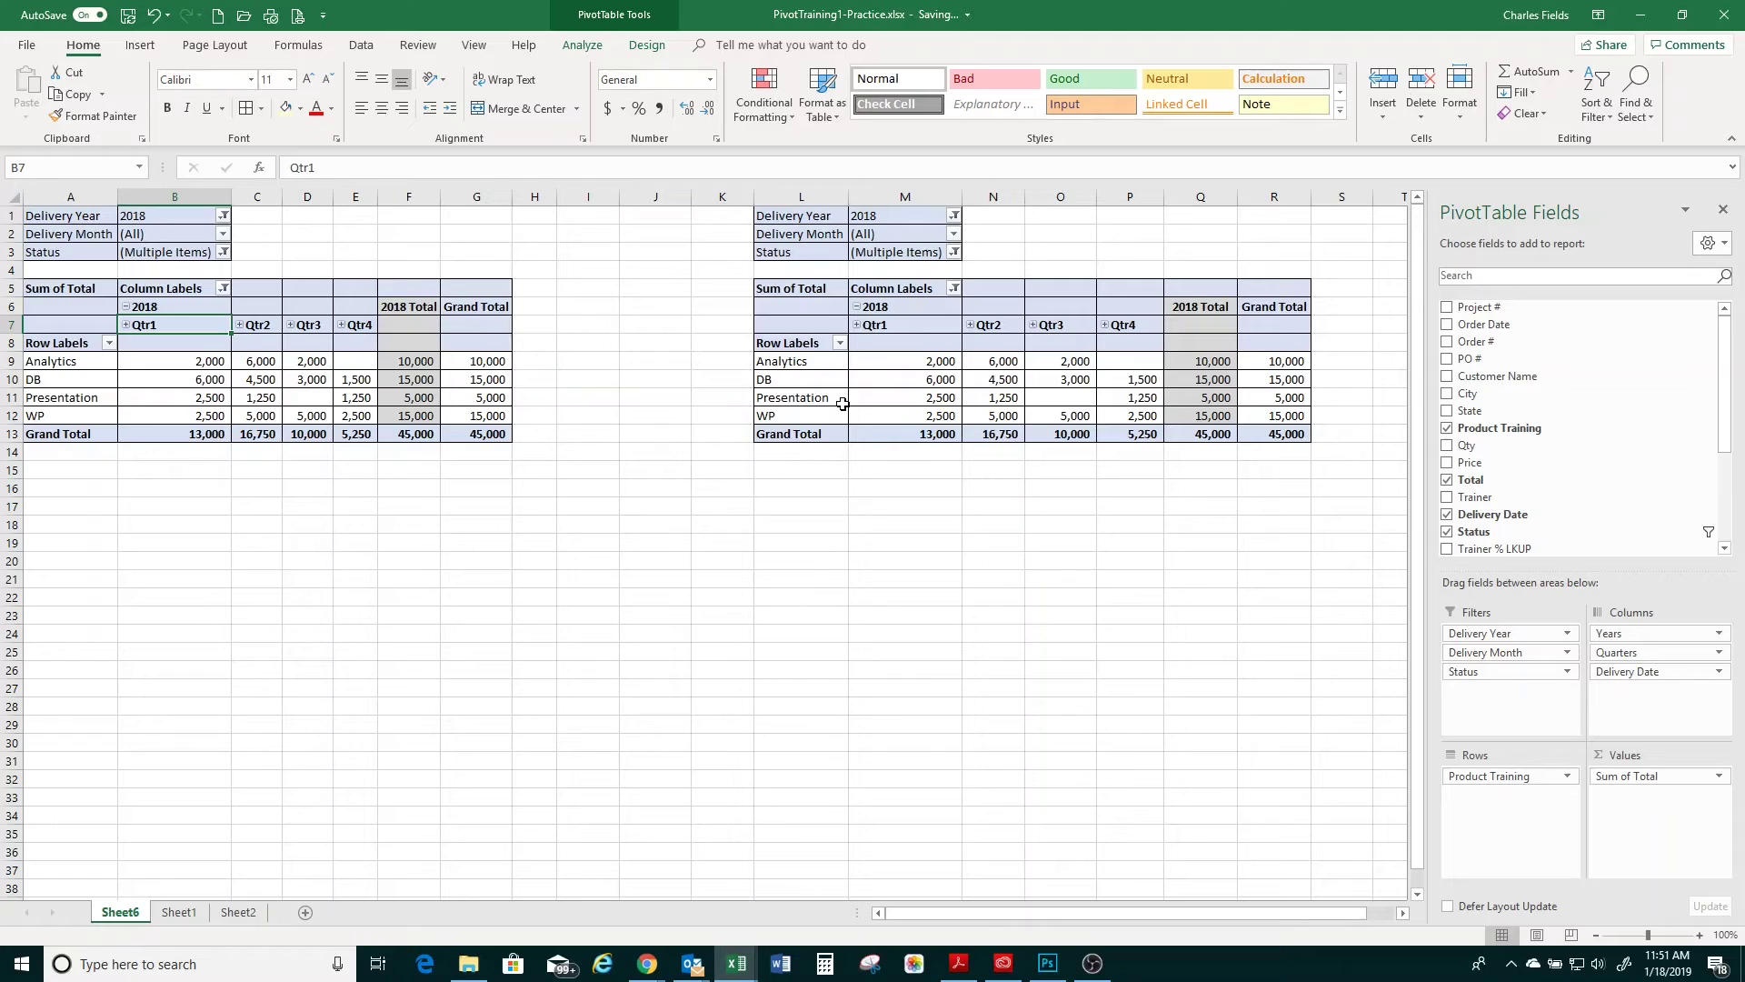
# In the copied pivot table, replace Product Training with Trainer in the rows and Sum of Total with Trainer $ in the values
pyautogui.click(868, 374)
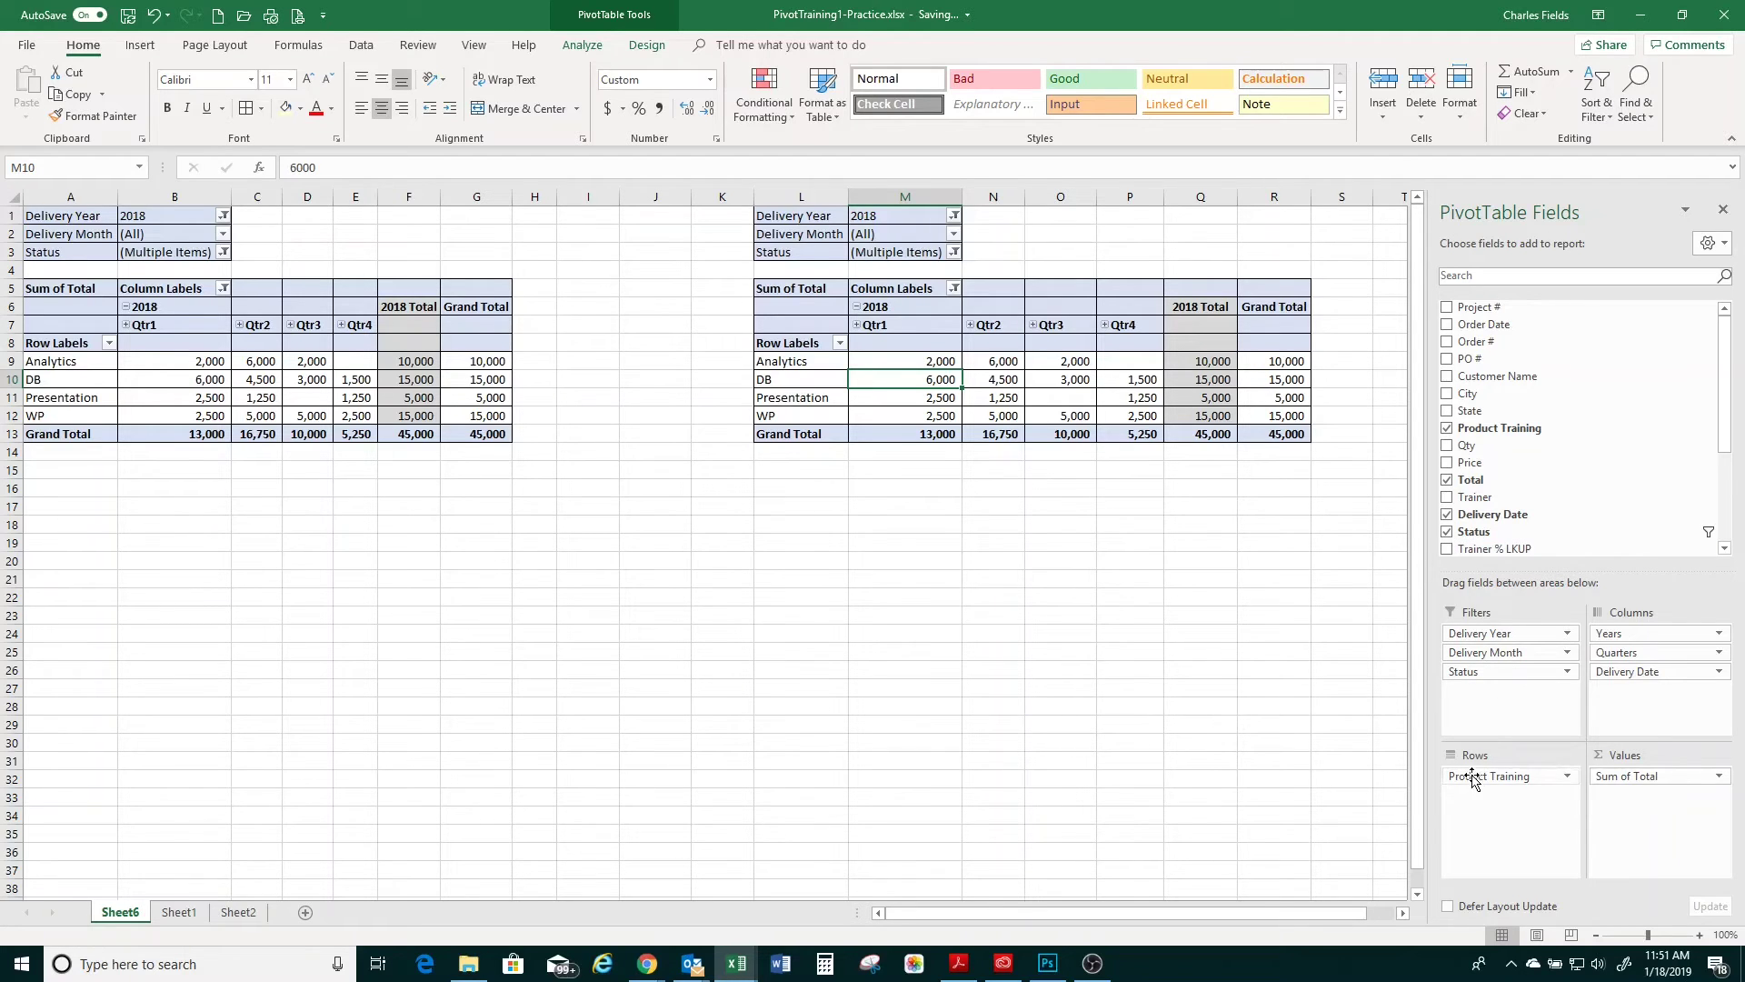
pyautogui.moveTo(1473, 780); pyautogui.dragTo(1560, 484)
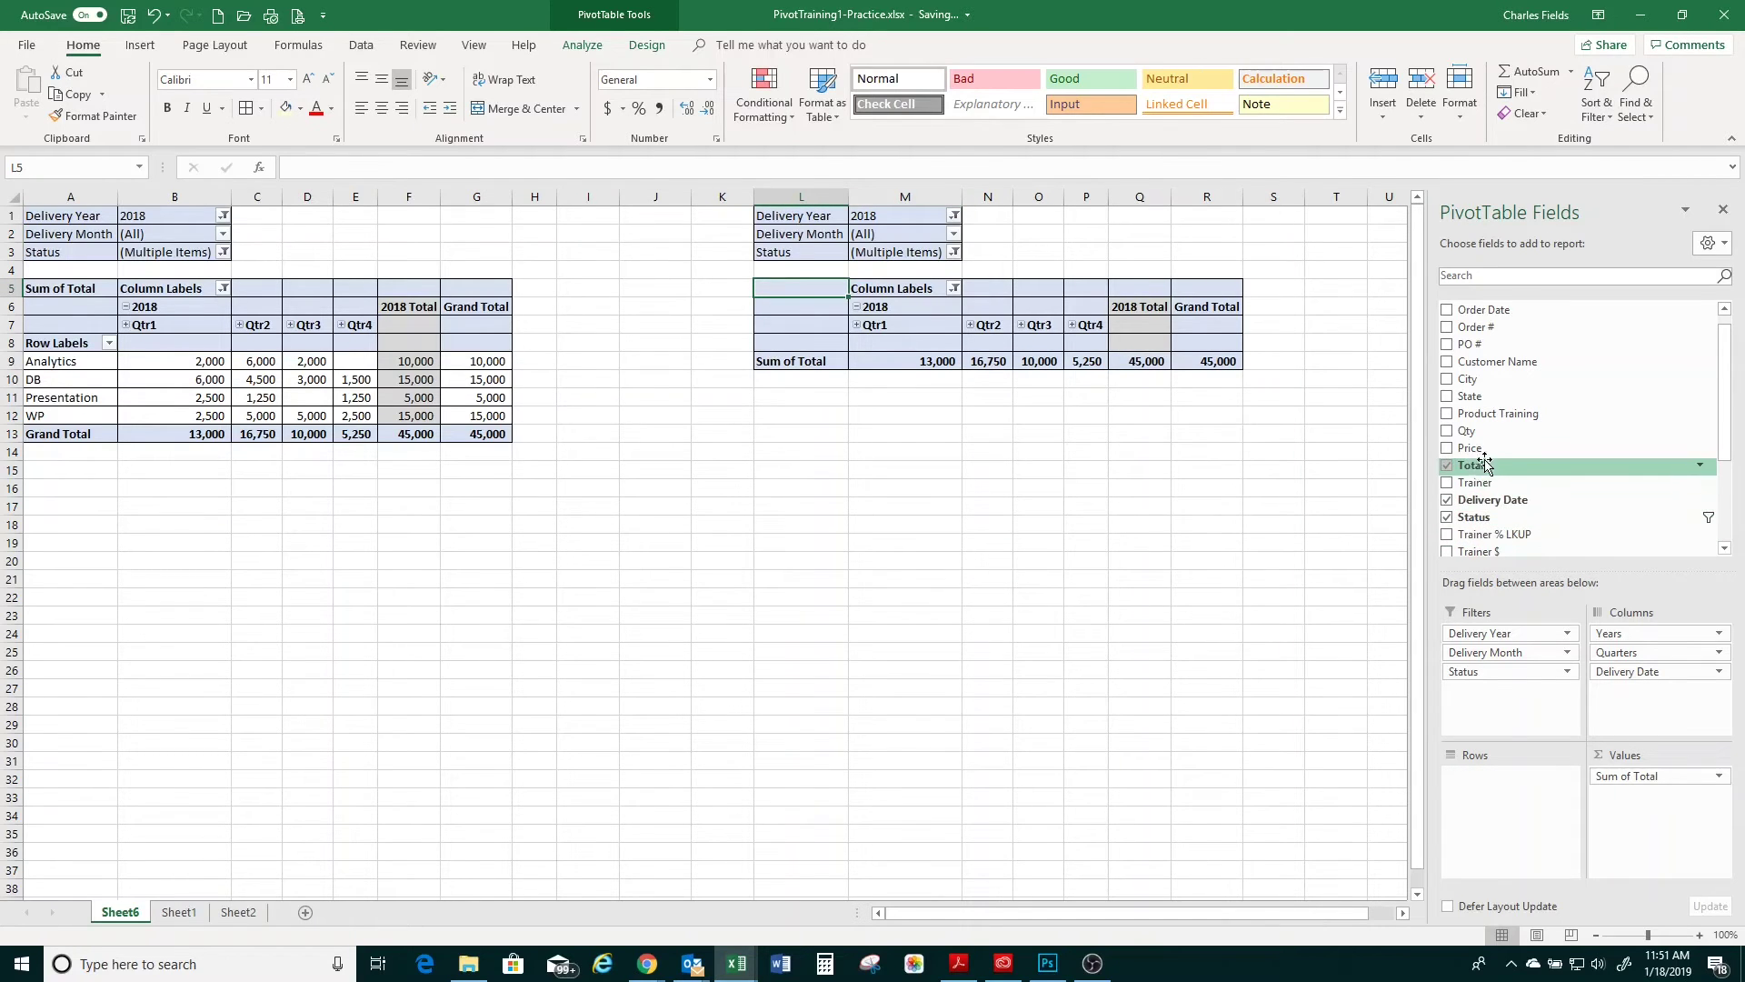
pyautogui.scroll(-1, 1484, 444)
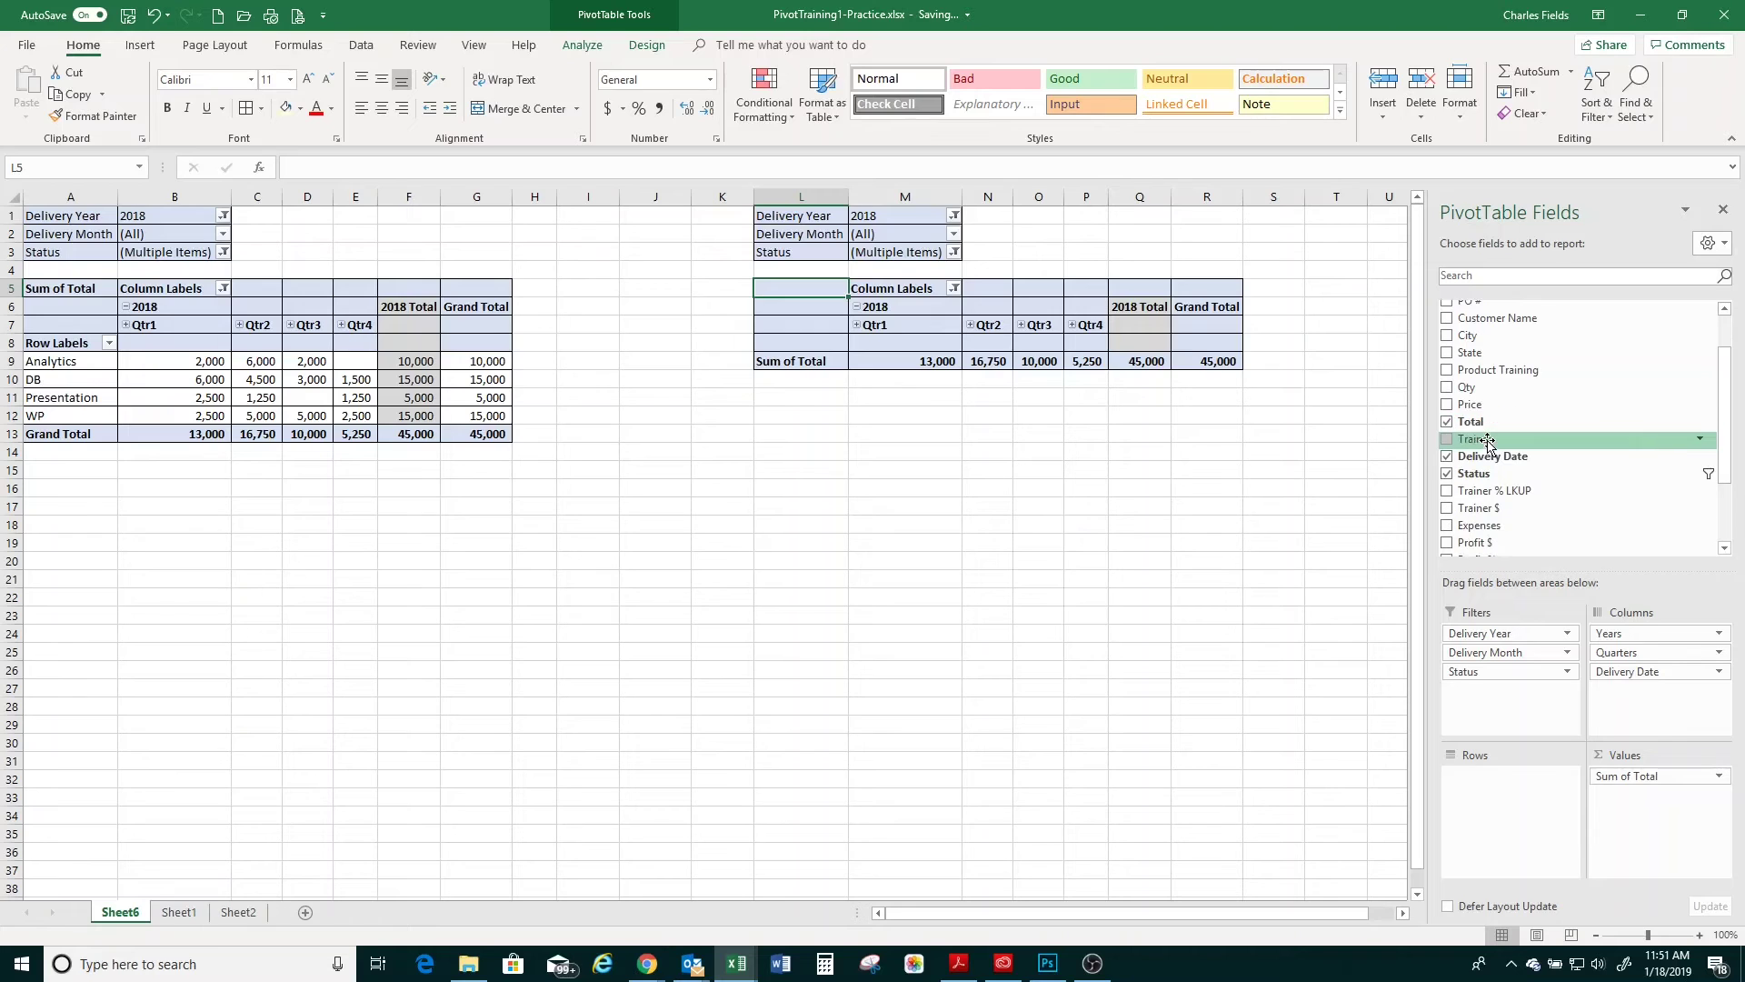
pyautogui.moveTo(1468, 446); pyautogui.dragTo(1477, 823)
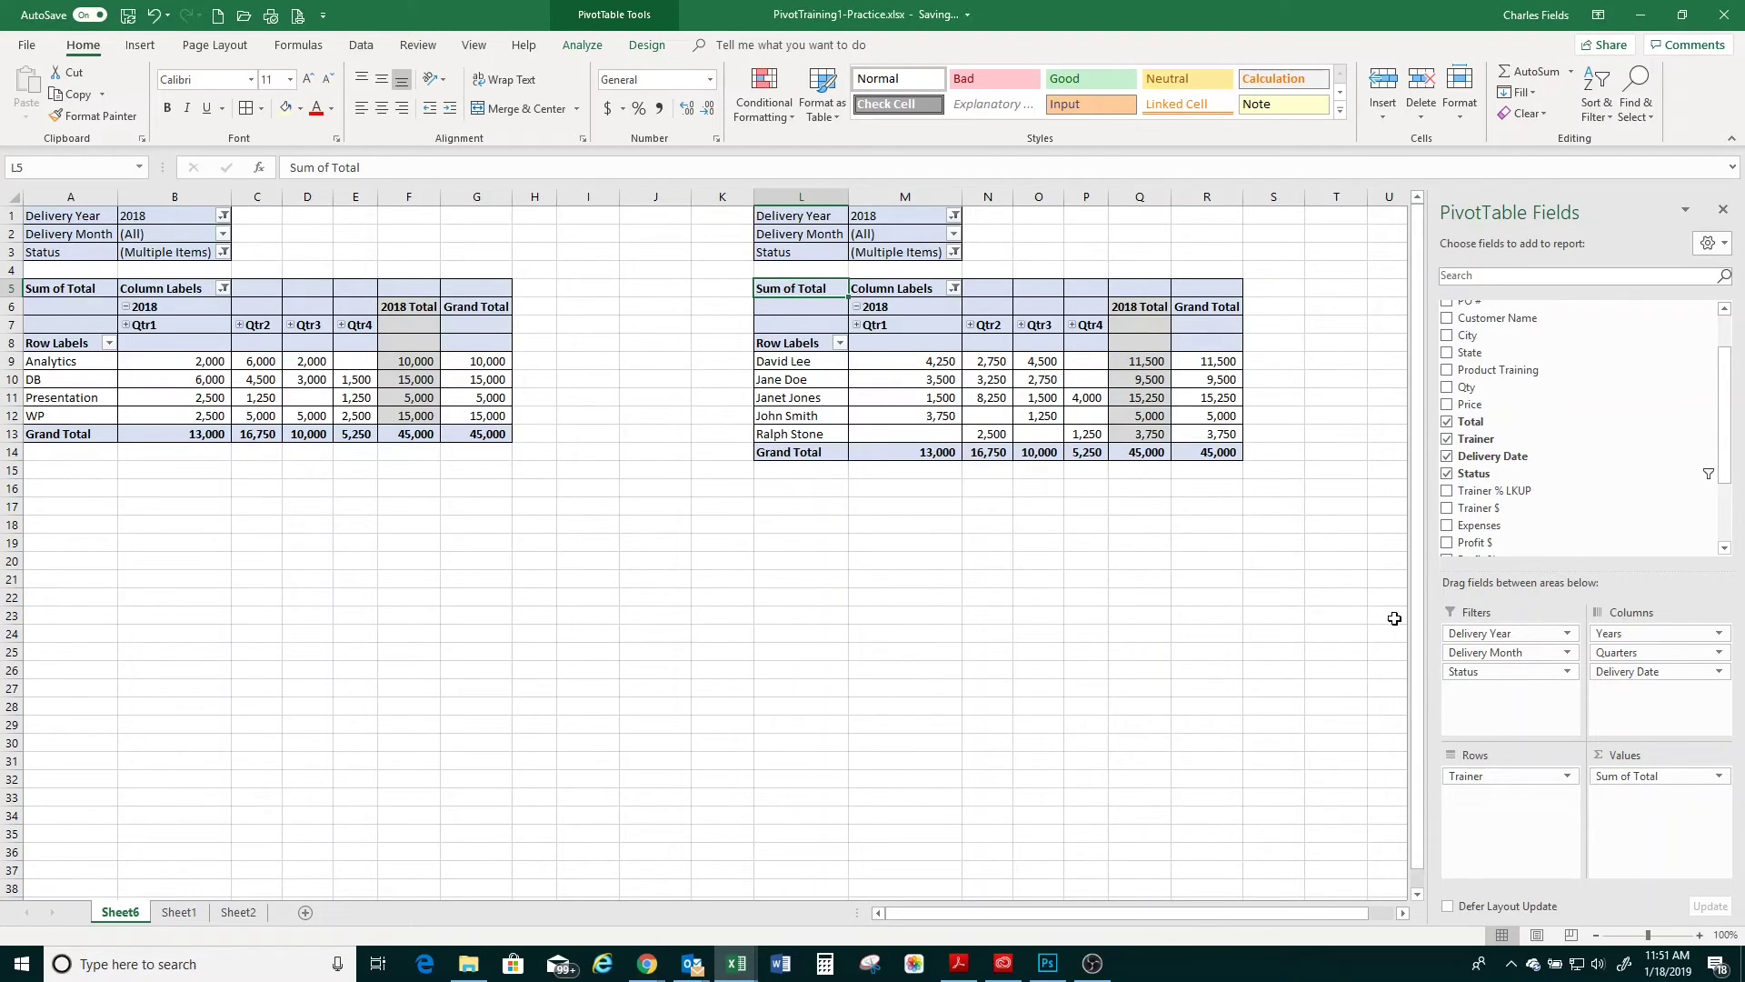
pyautogui.moveTo(1636, 780); pyautogui.dragTo(1600, 526)
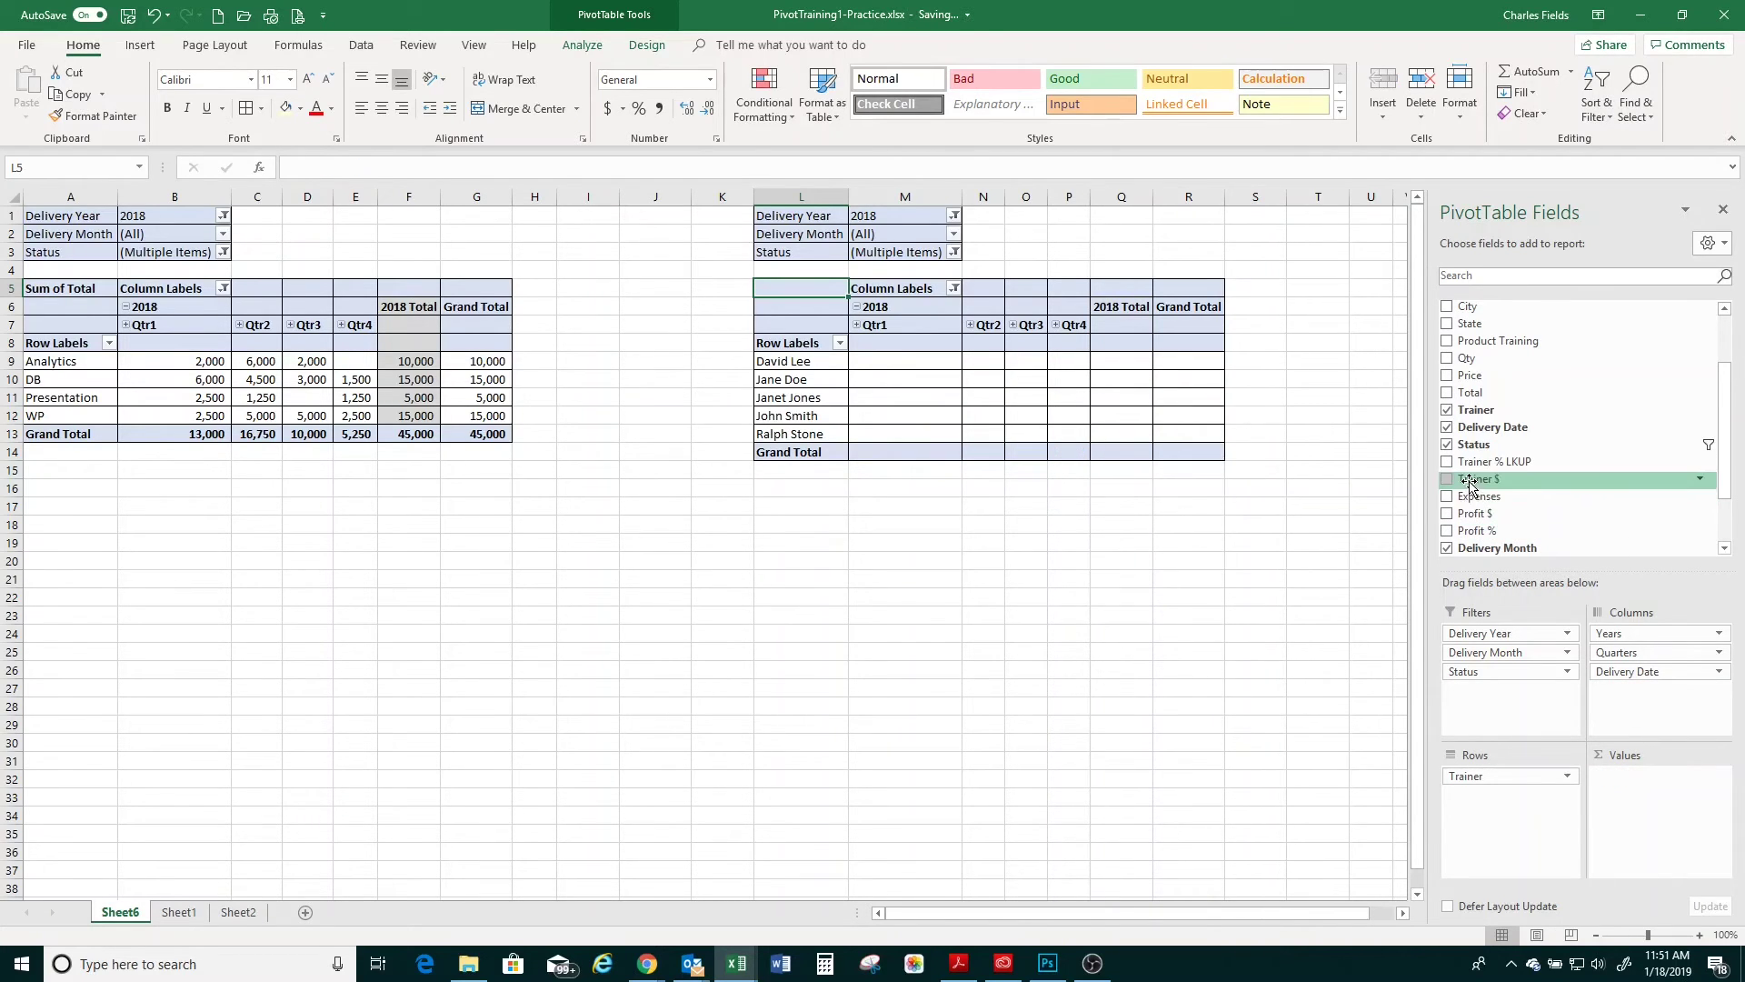
pyautogui.moveTo(1473, 487); pyautogui.dragTo(1632, 807)
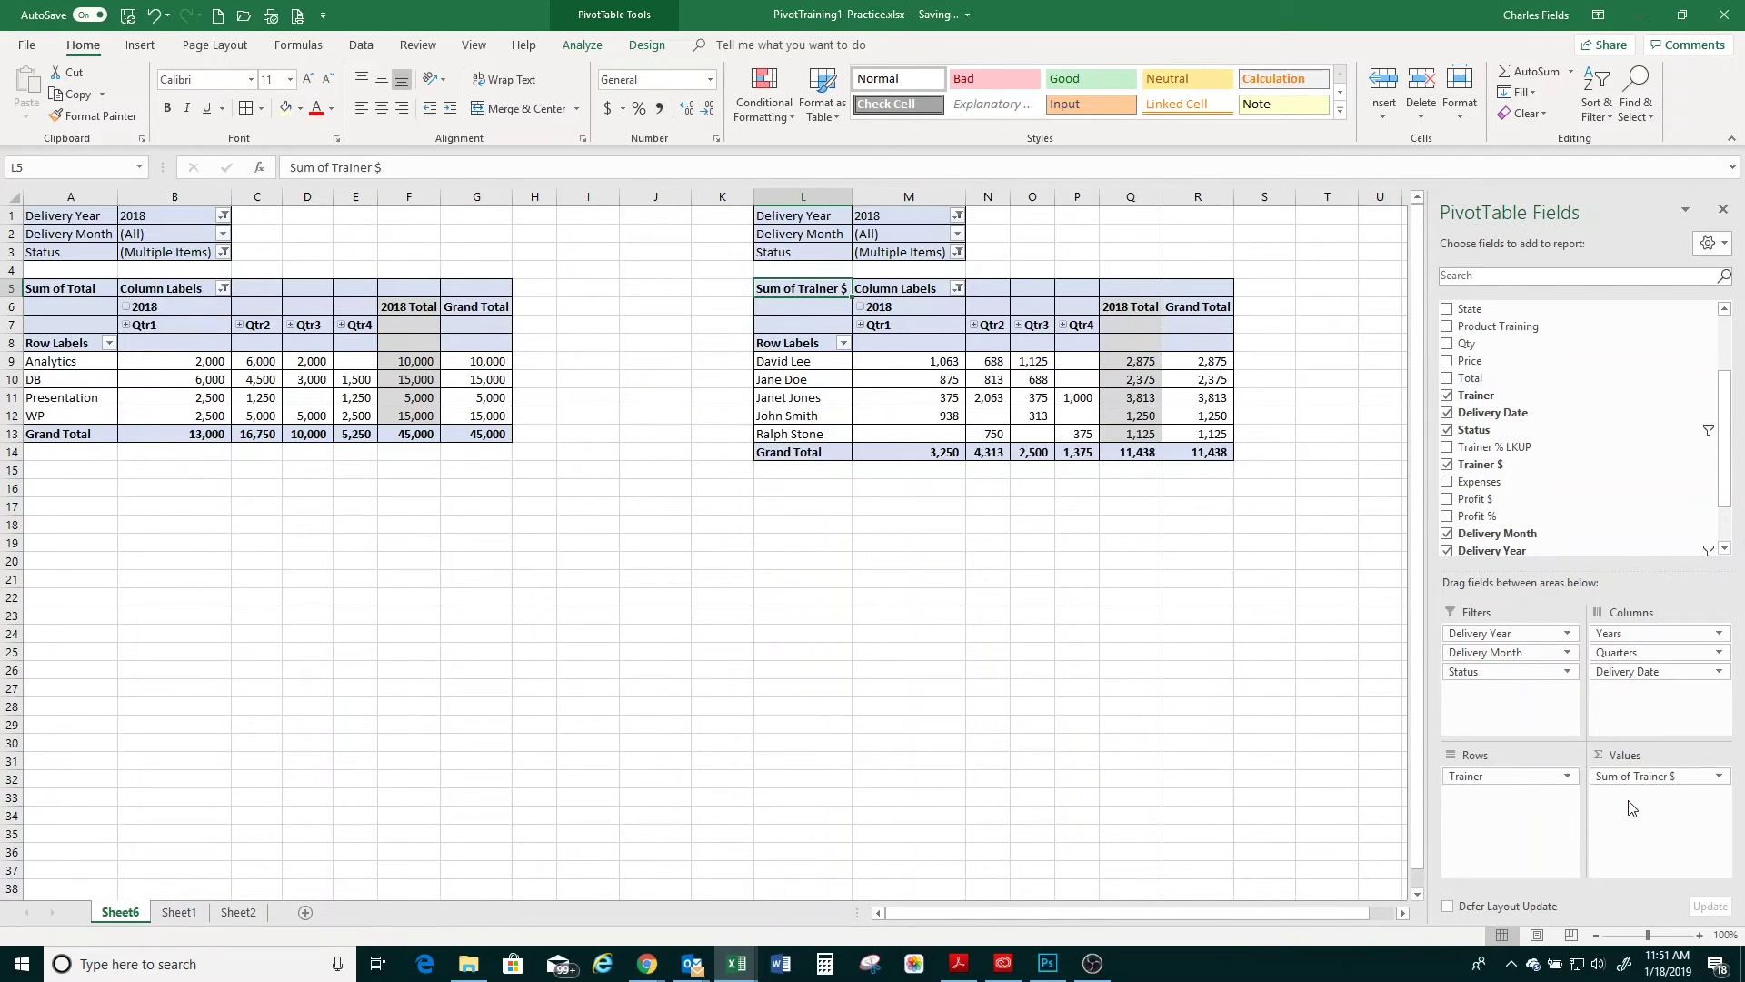
# Remove Years, Quarters and Delivery Date from the copied pivot table's columns and add Expenses to its values
pyautogui.moveTo(1624, 636); pyautogui.dragTo(1619, 509)
pyautogui.moveTo(1624, 636); pyautogui.dragTo(1611, 541)
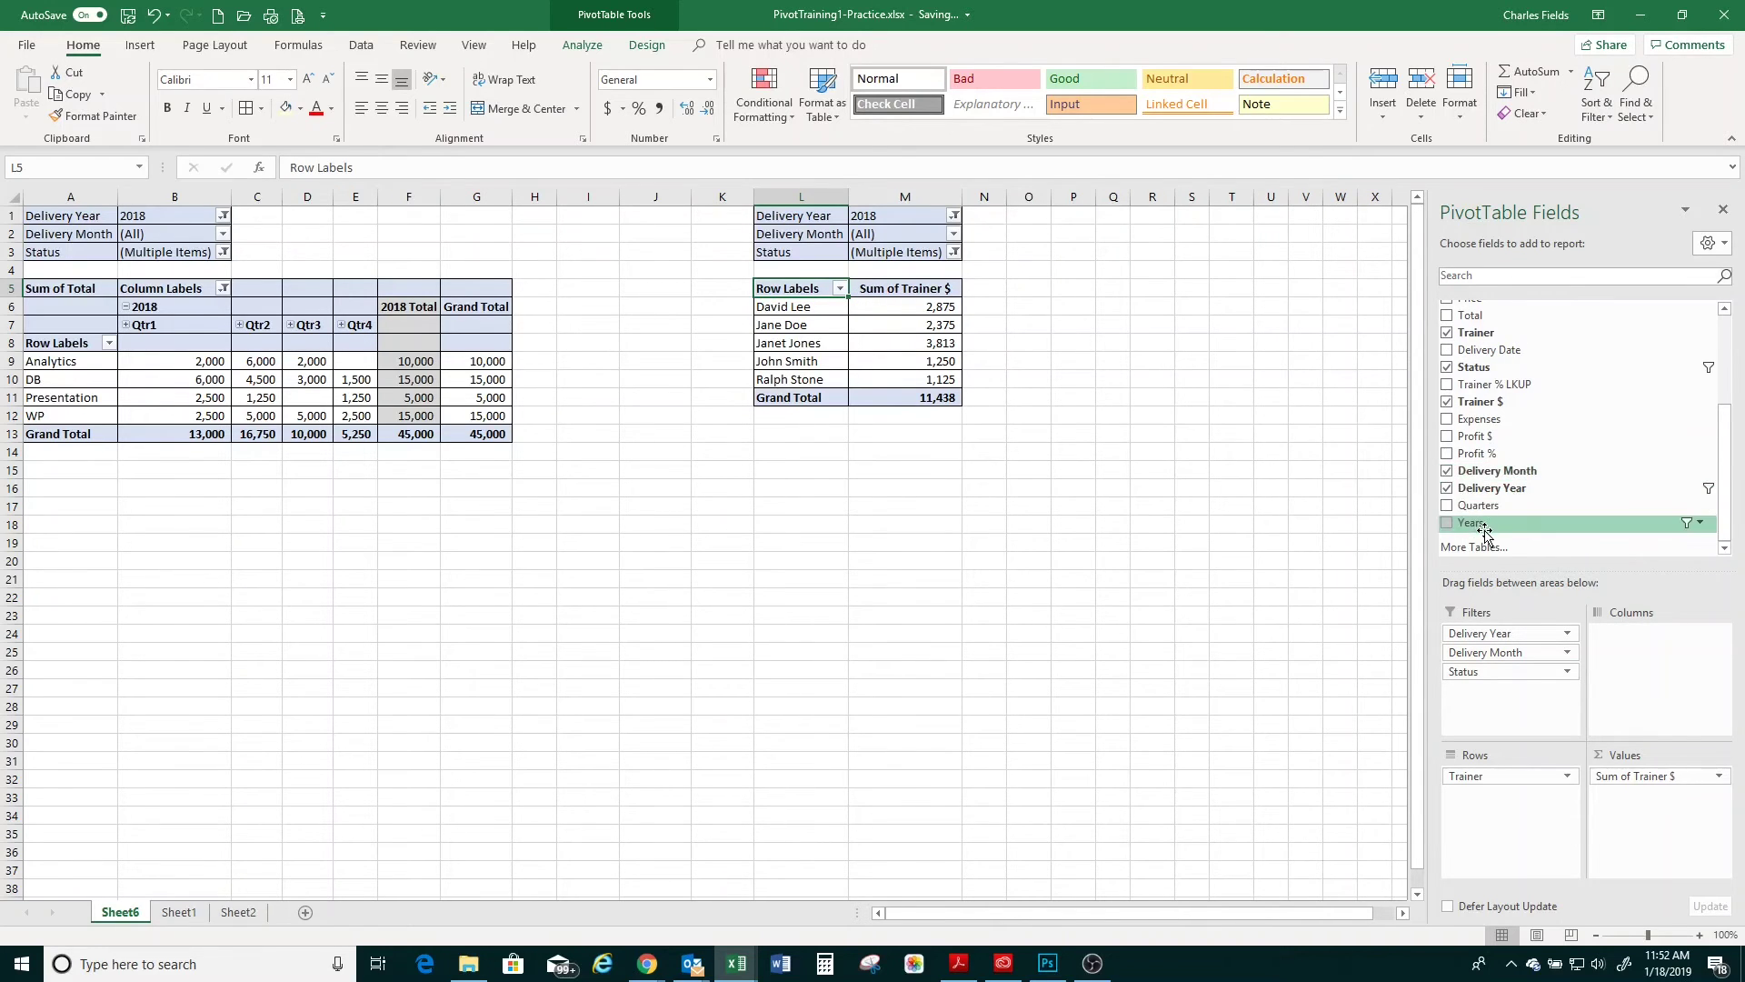
pyautogui.moveTo(1478, 419); pyautogui.dragTo(1641, 797)
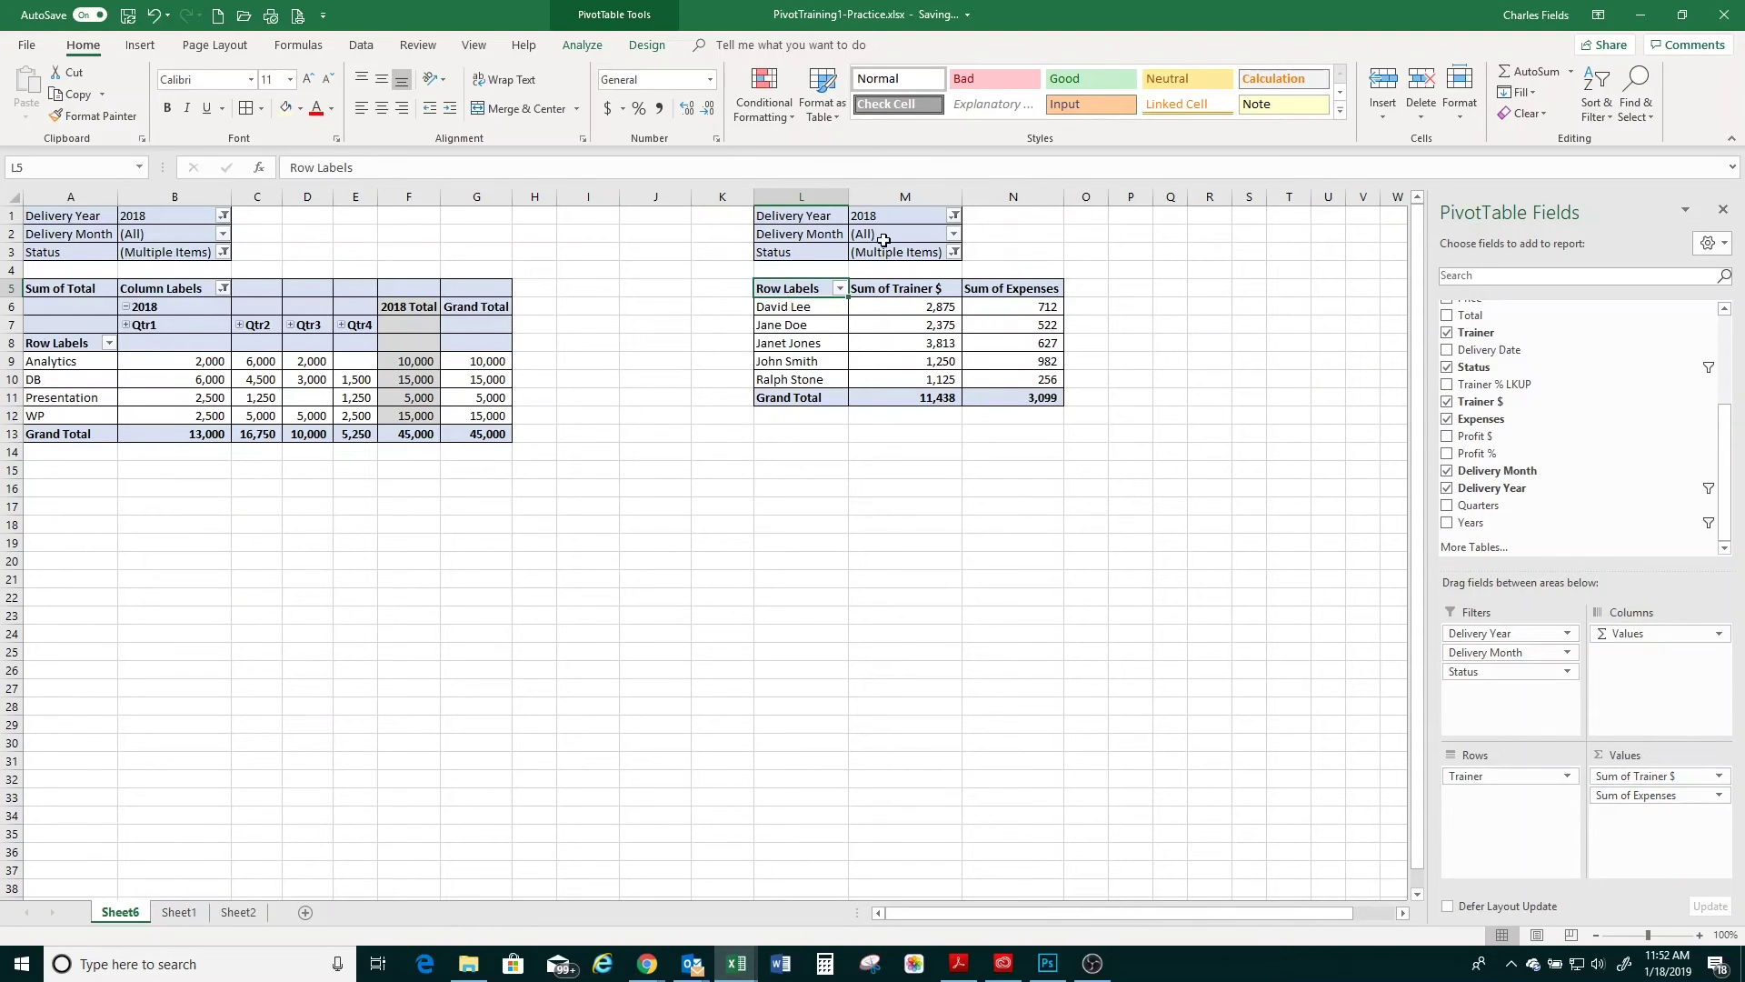
# Review the copied pivot table's Status and Delivery Month filters and its Grand Total cells for Trainer $ and Expenses
pyautogui.click(954, 252)
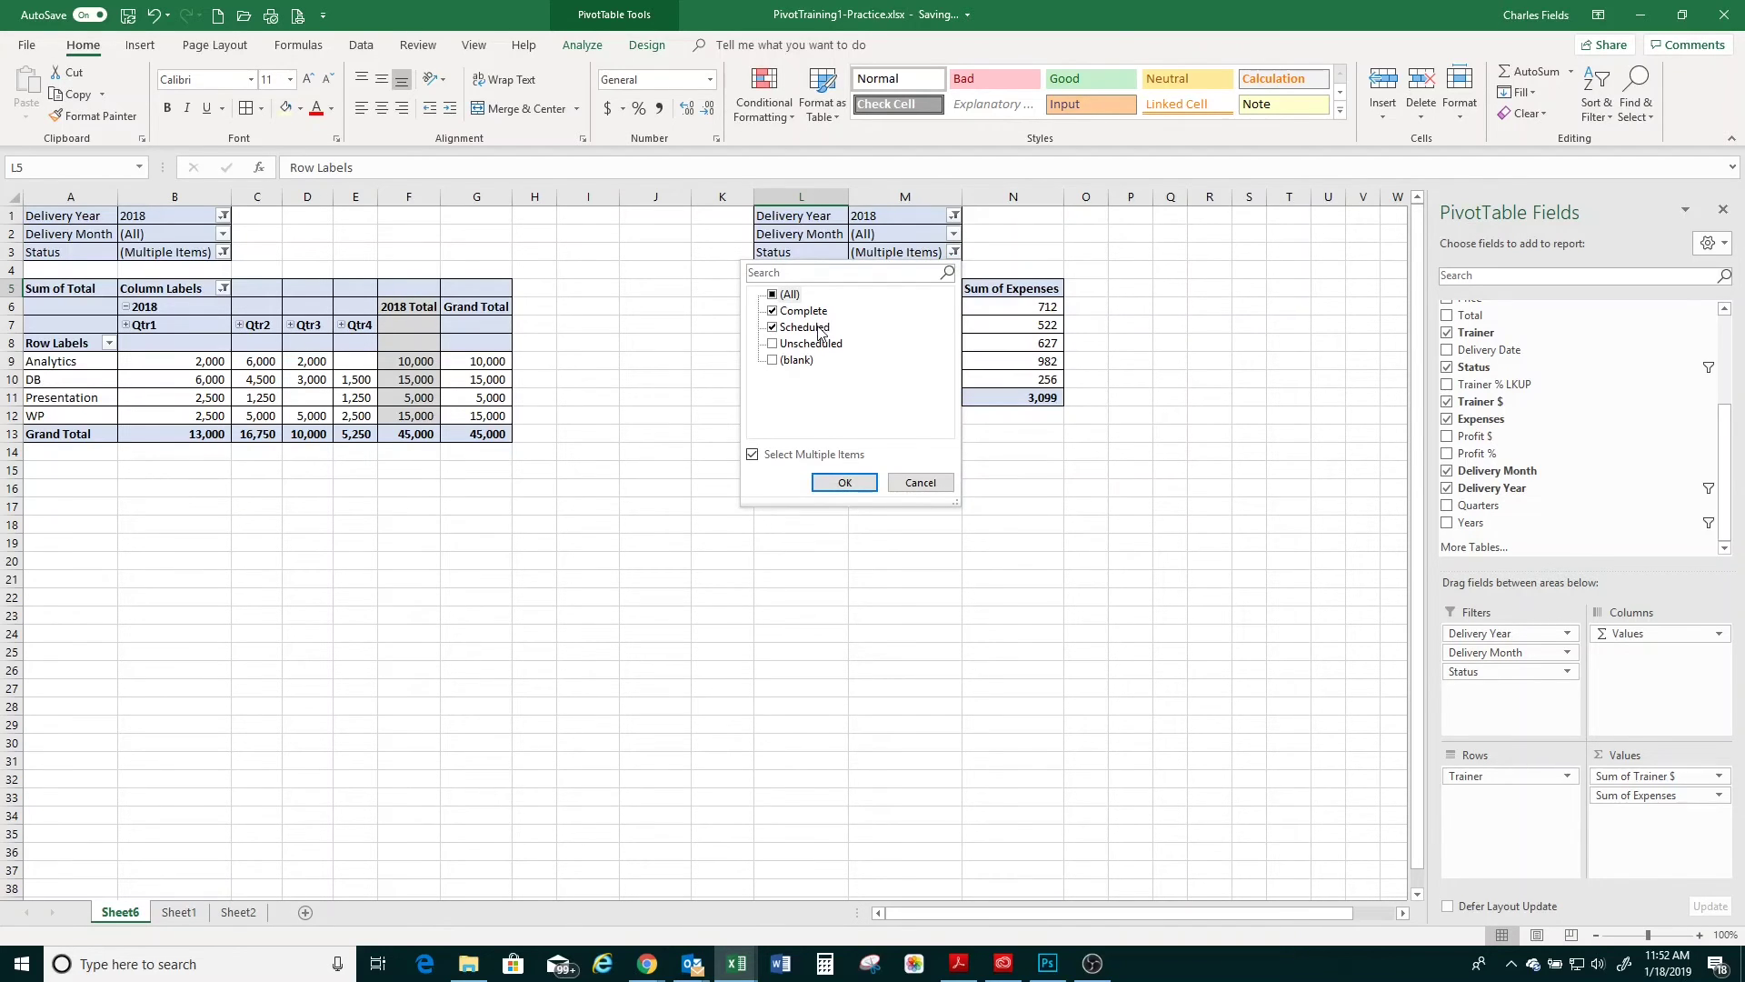
pyautogui.click(902, 480)
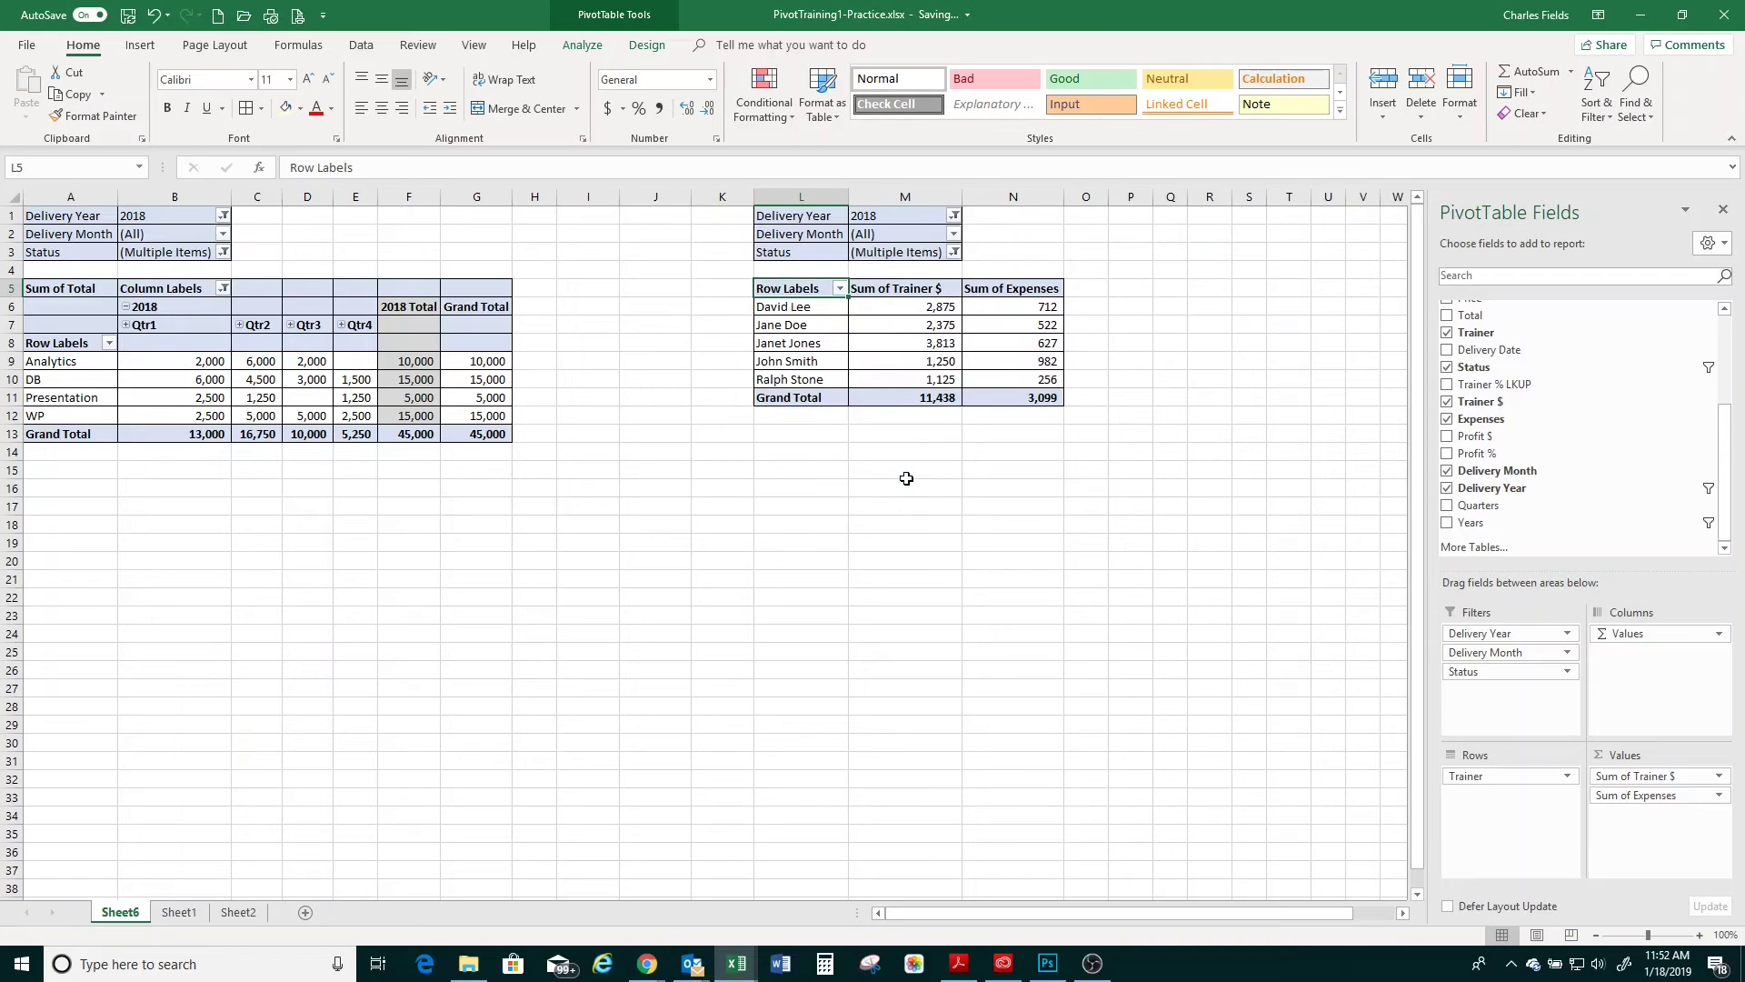
pyautogui.click(953, 234)
pyautogui.click(954, 235)
pyautogui.moveTo(918, 400); pyautogui.dragTo(988, 391)
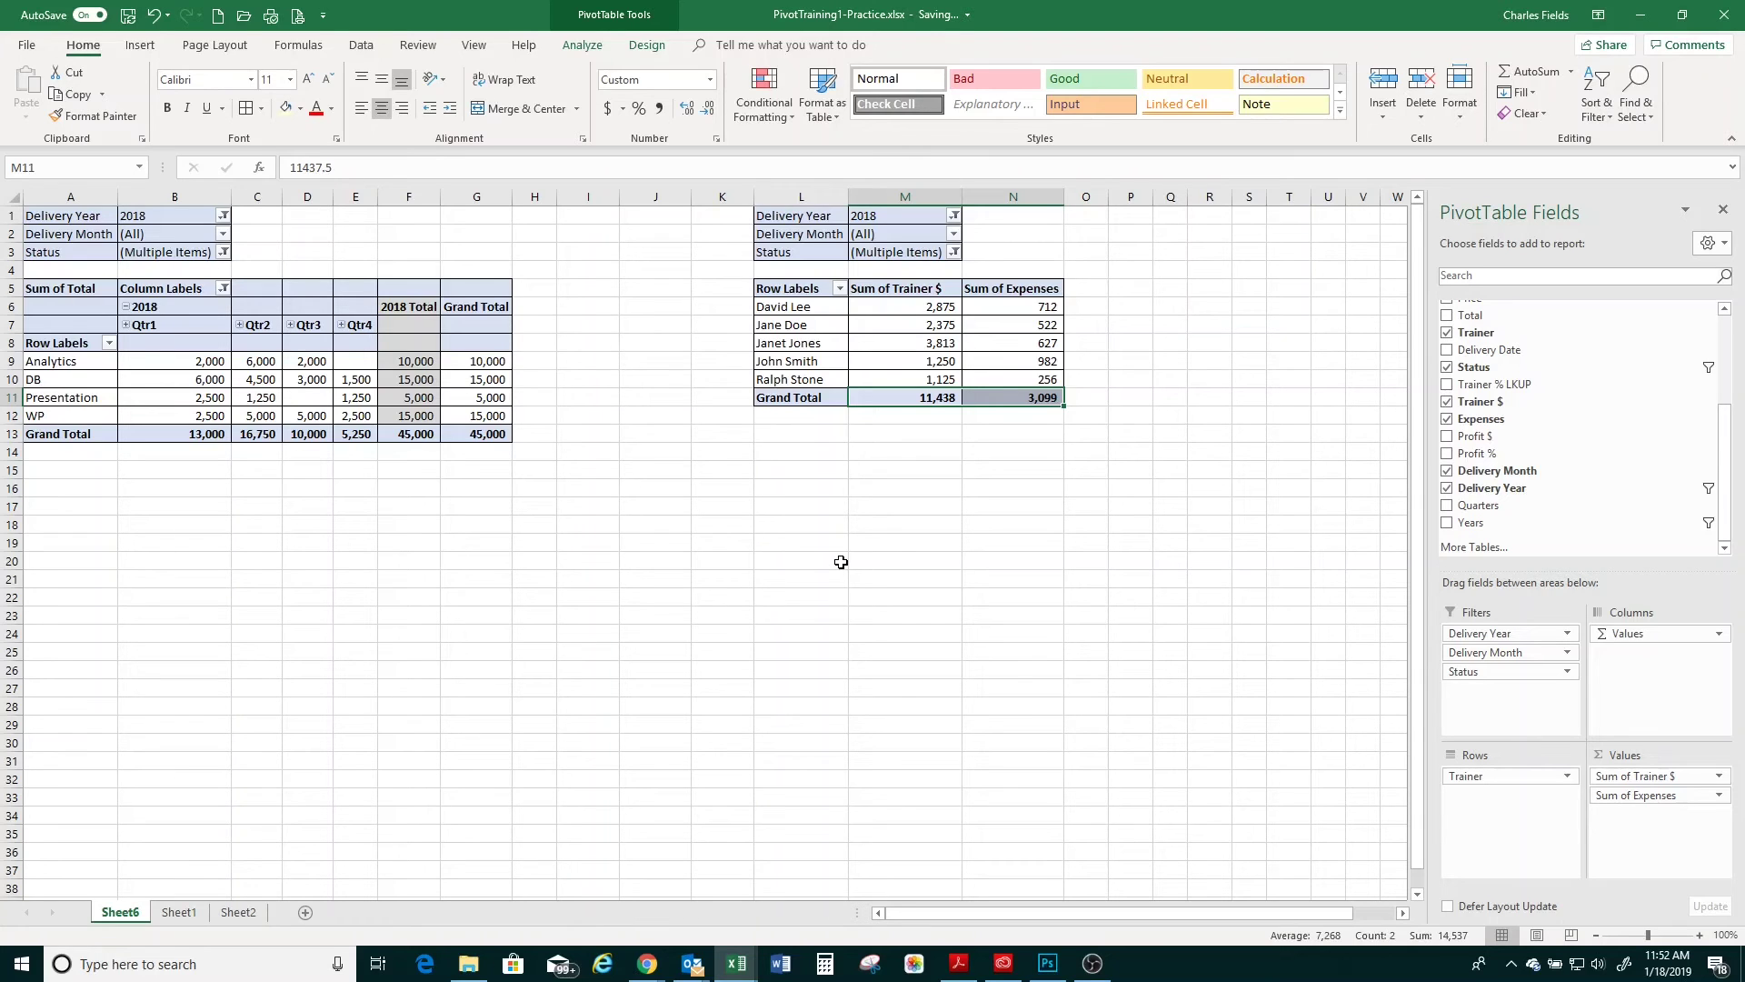
# Widen column Q, label cell Q6 "Trainer Budget:" and enter 20000 in R6
pyautogui.moveTo(1189, 198); pyautogui.dragTo(1312, 197)
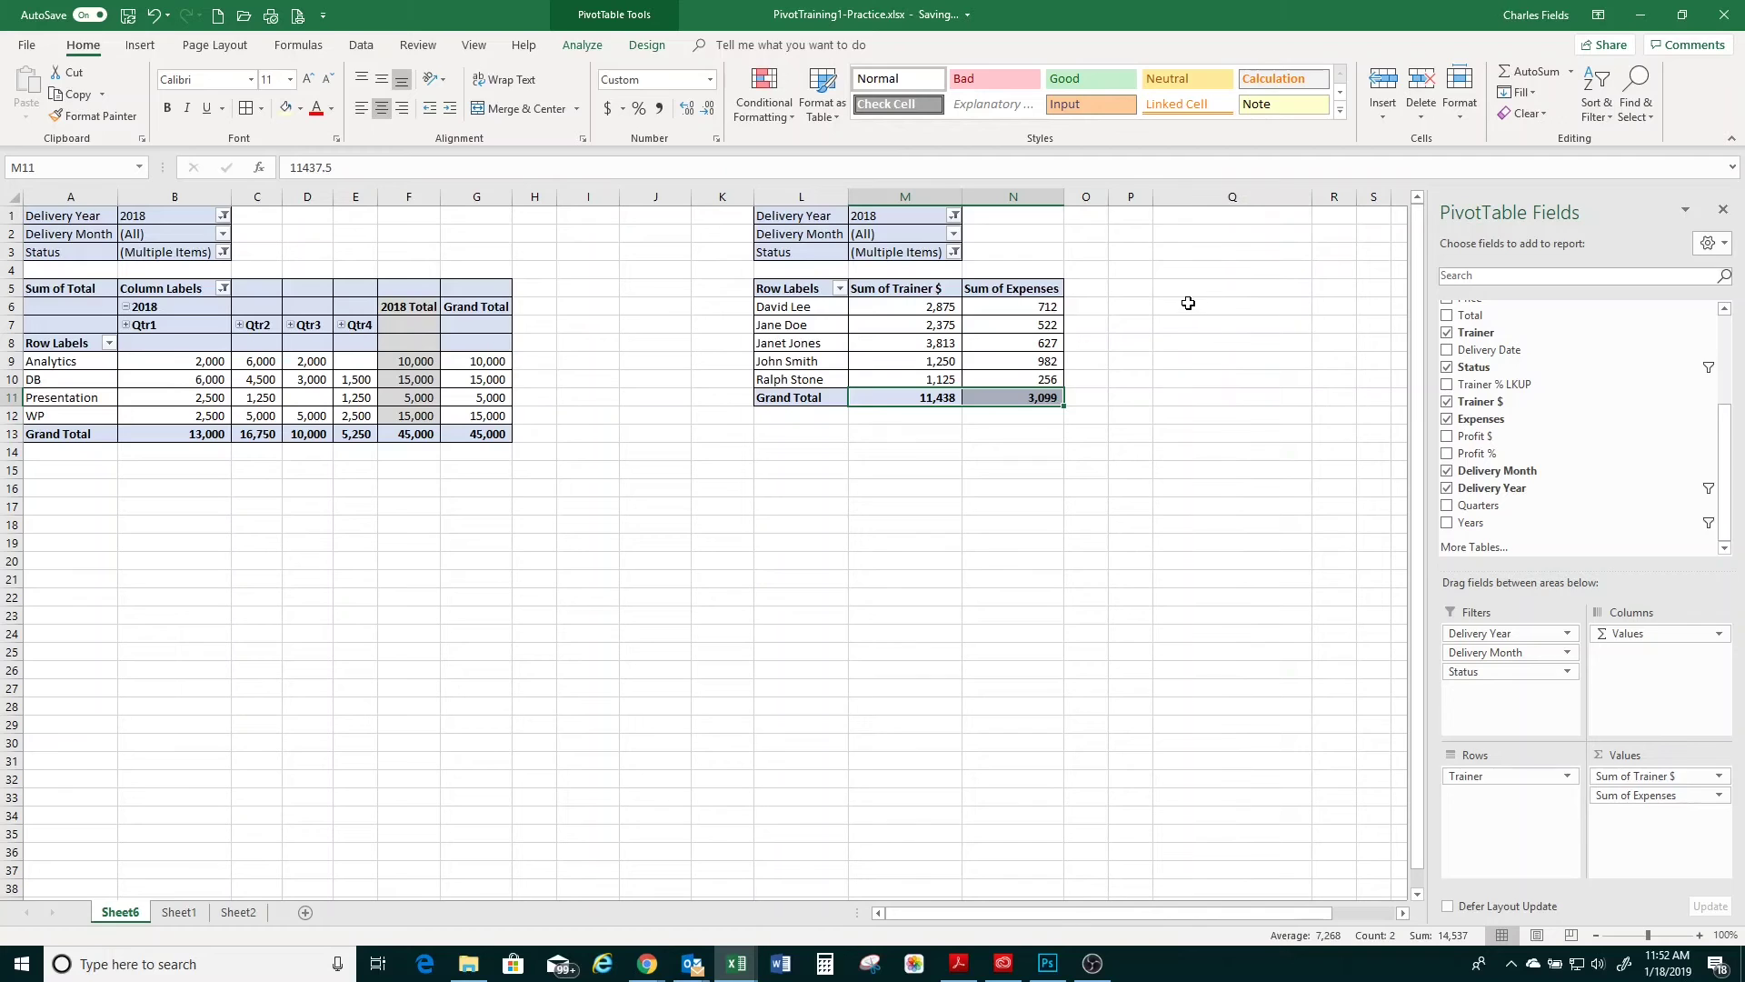
pyautogui.click(1191, 306)
pyautogui.write('Tr')
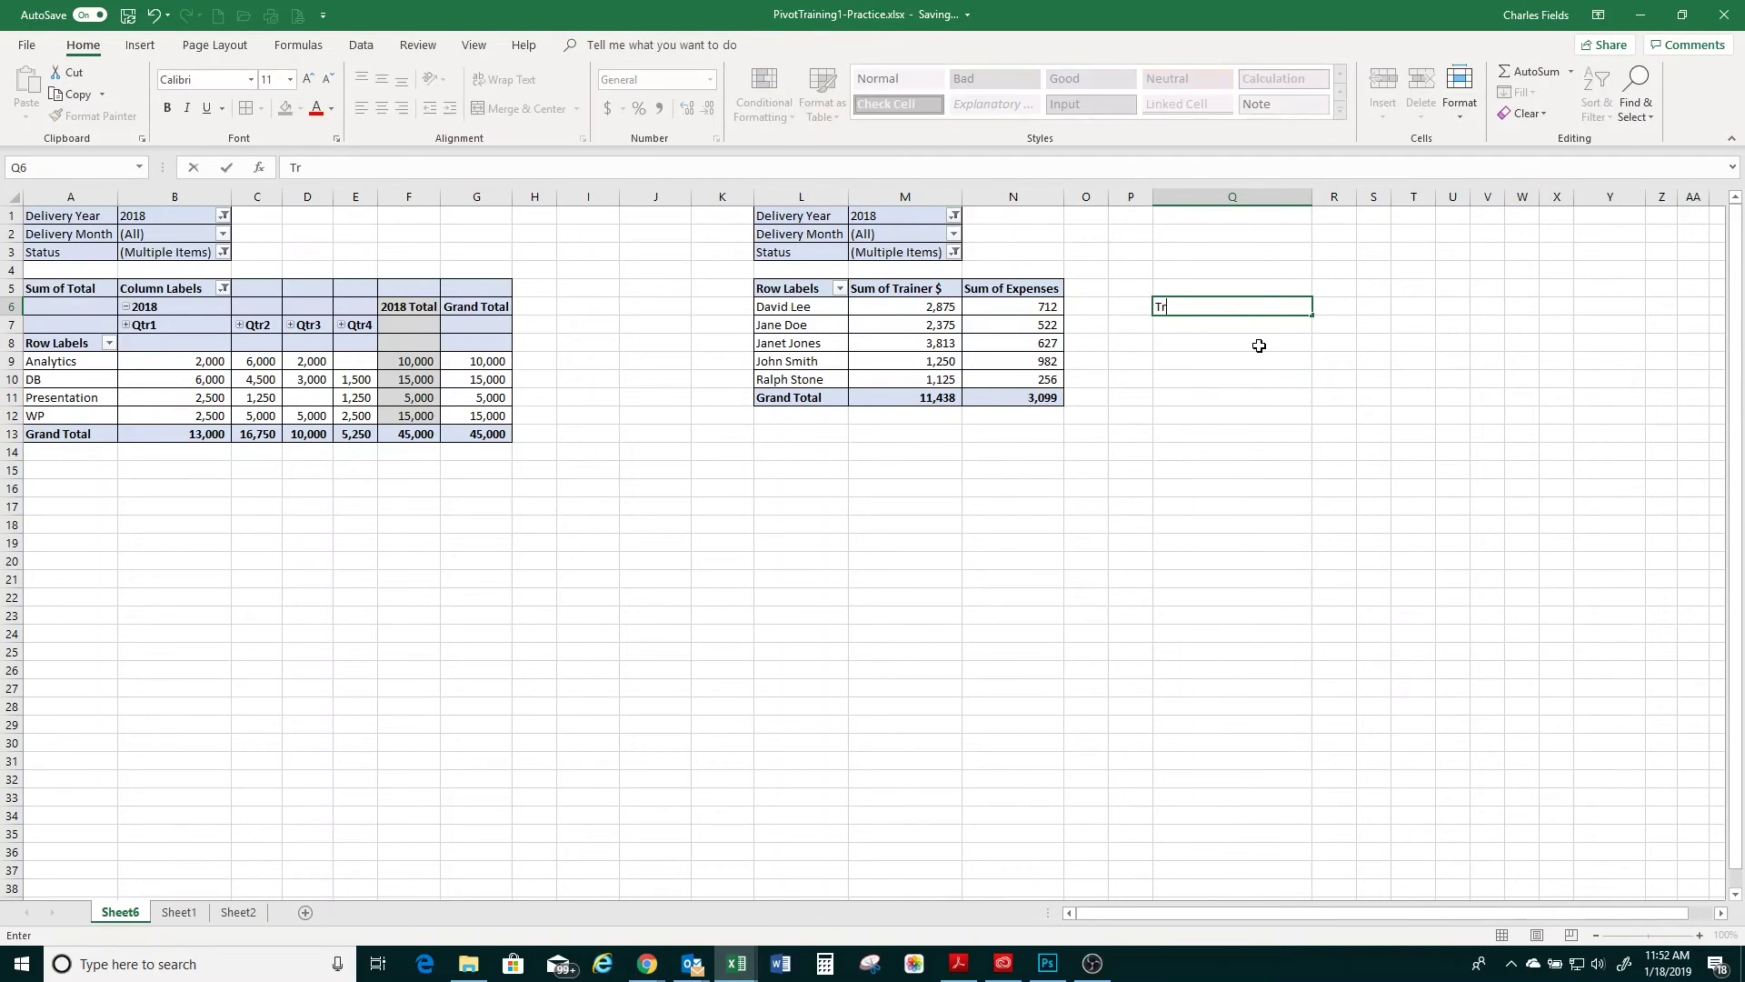
pyautogui.write('ainer Budget:')
pyautogui.press('Tab')
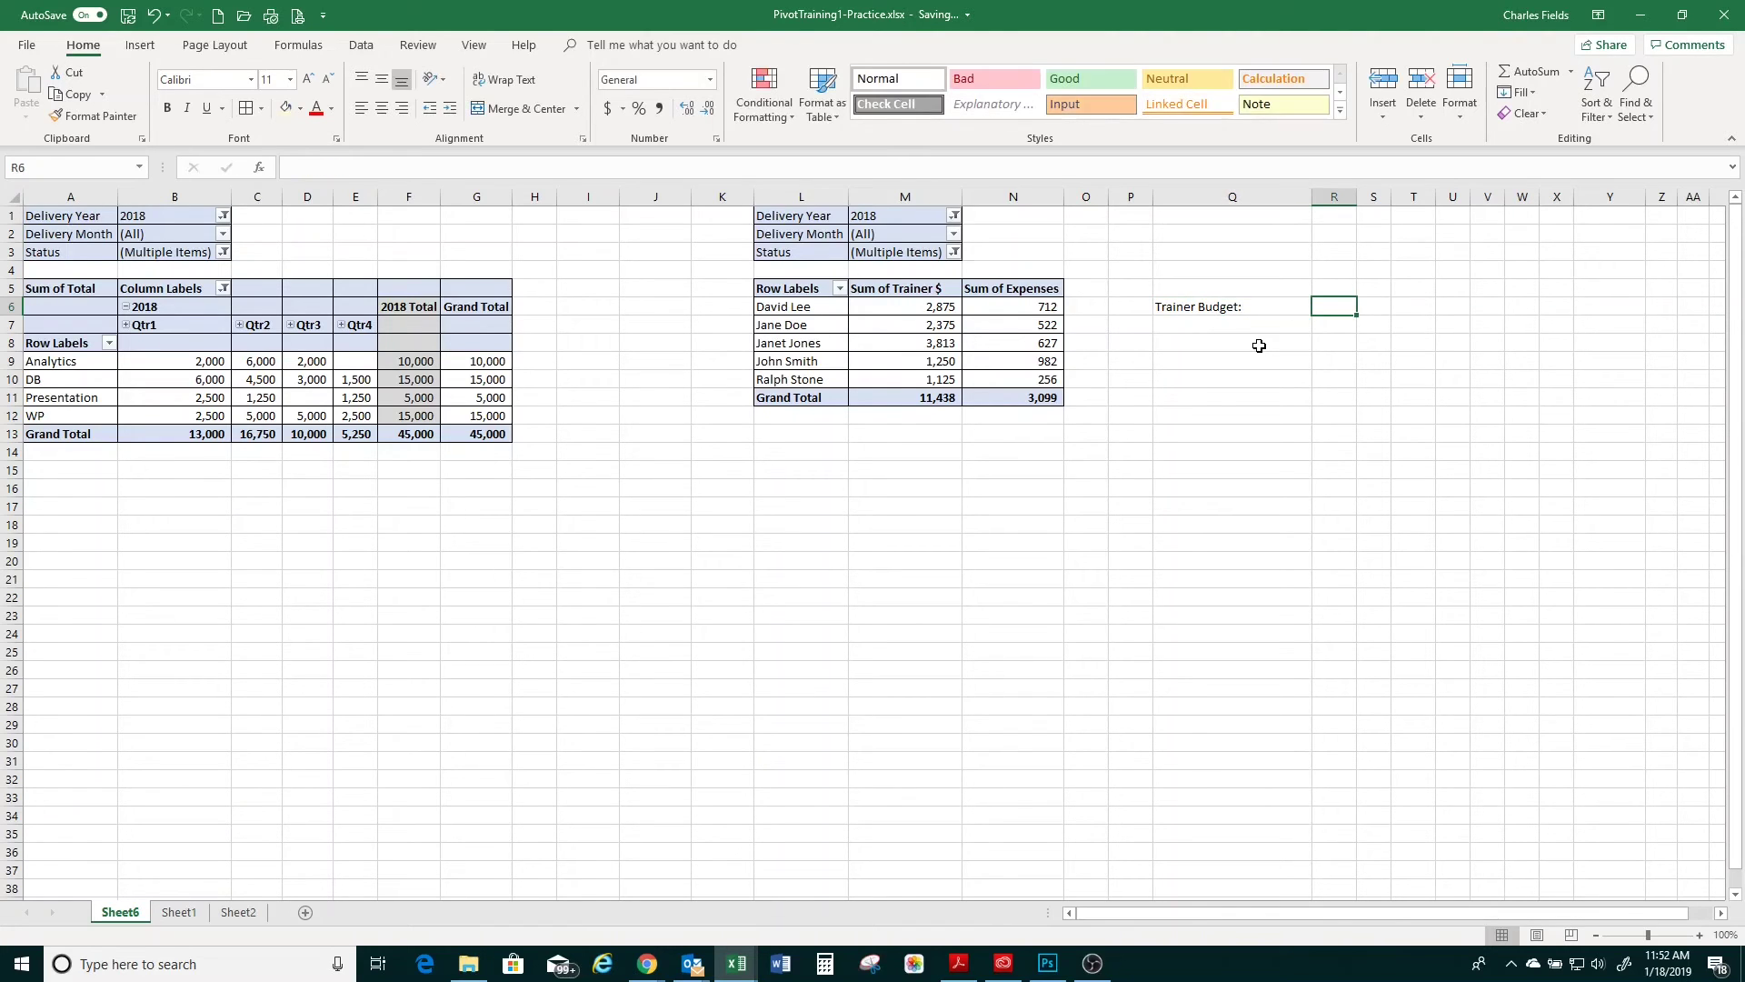
pyautogui.write('20000')
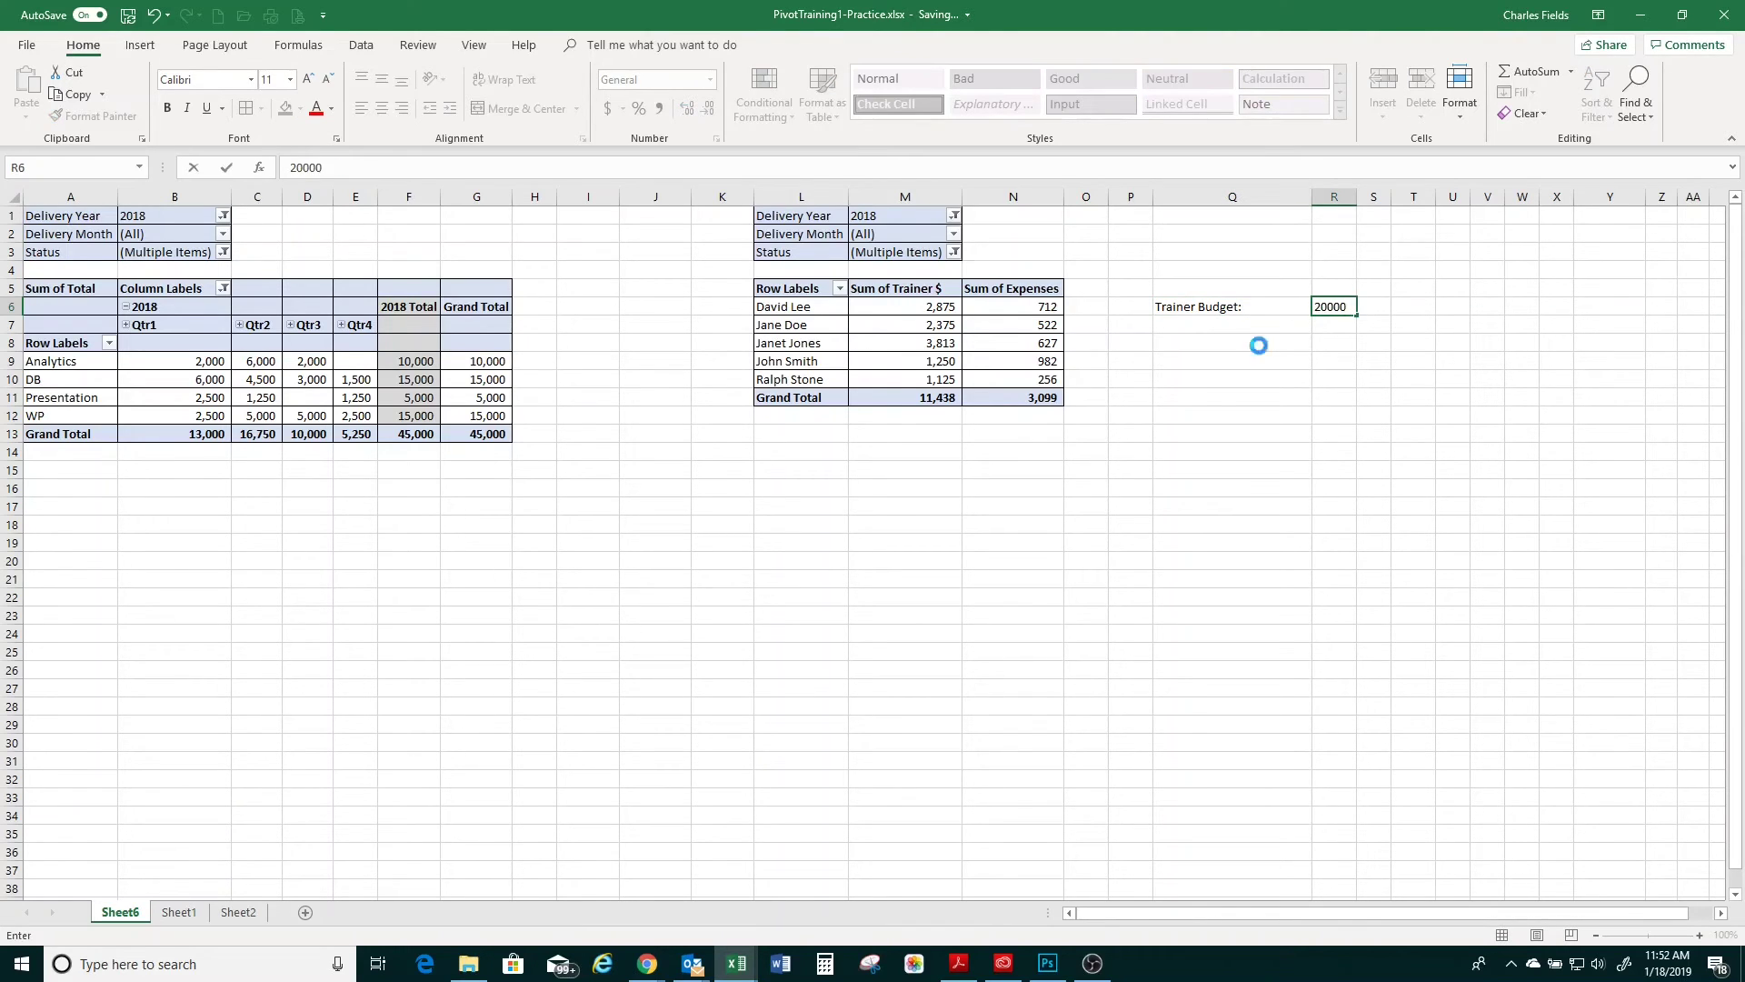
pyautogui.press('Return')
# Label cell Q7 "Exp:" and enter a formula in R7 adding the copied pivot table's grand totals of Trainer $ and Expenses
pyautogui.press('Left')
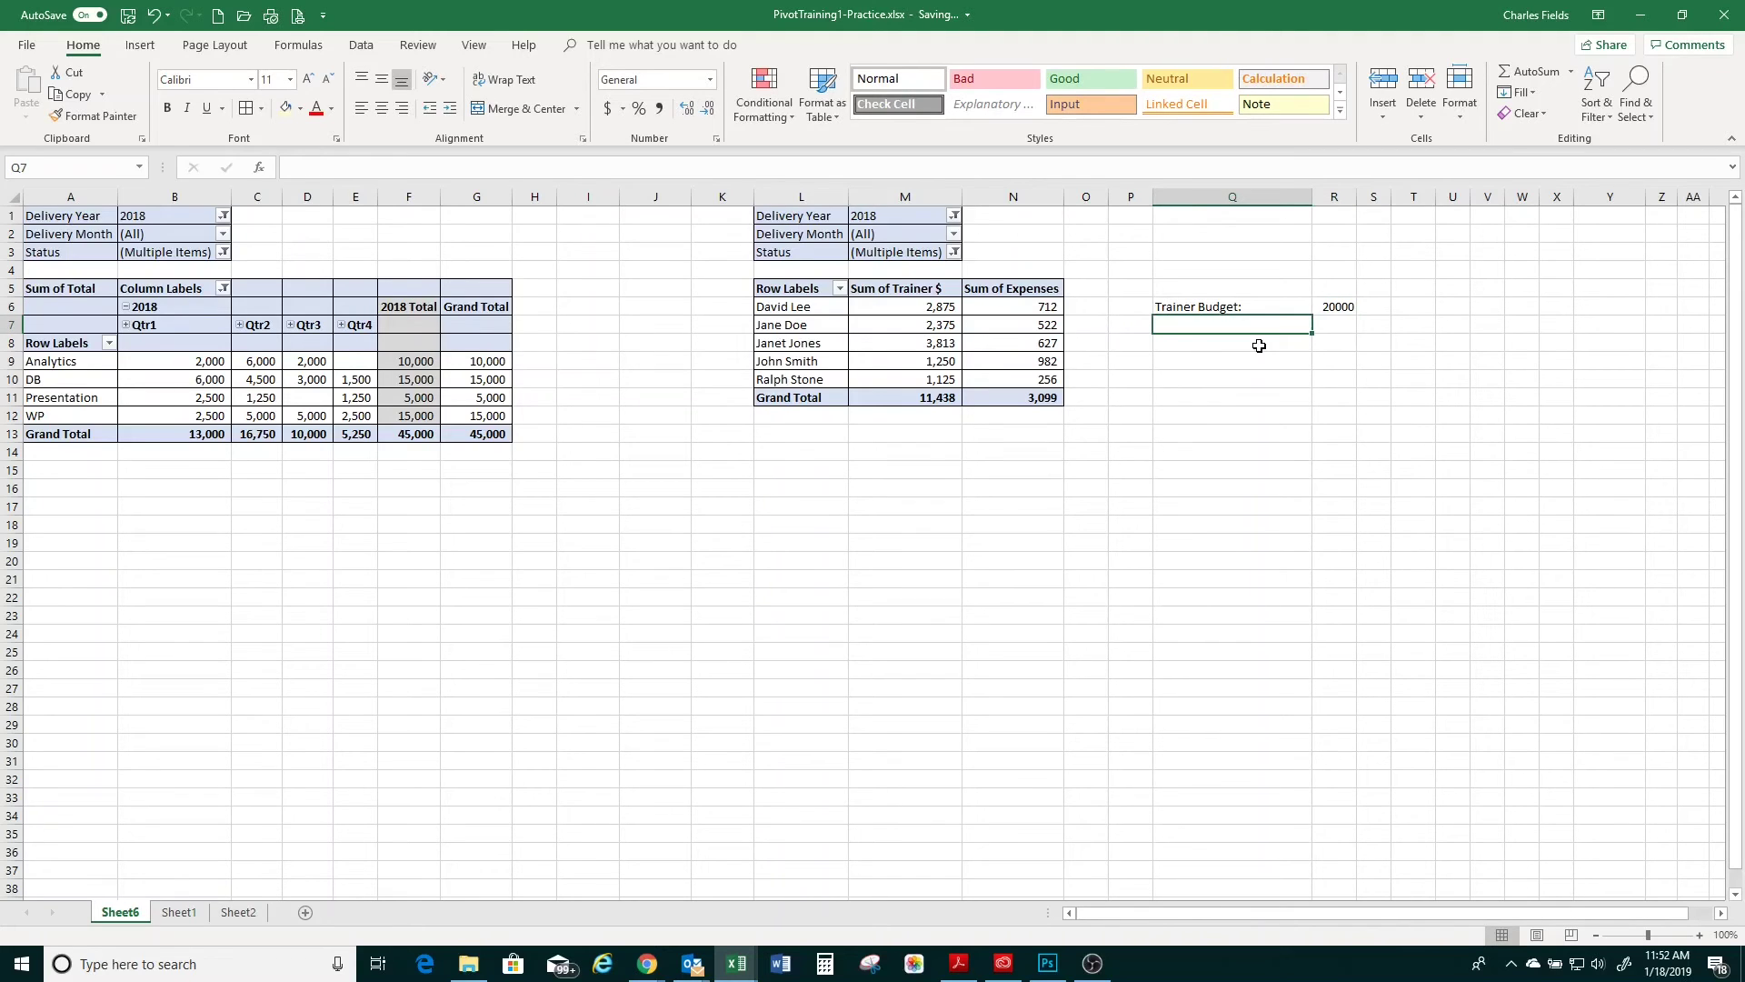
pyautogui.write('Exp:')
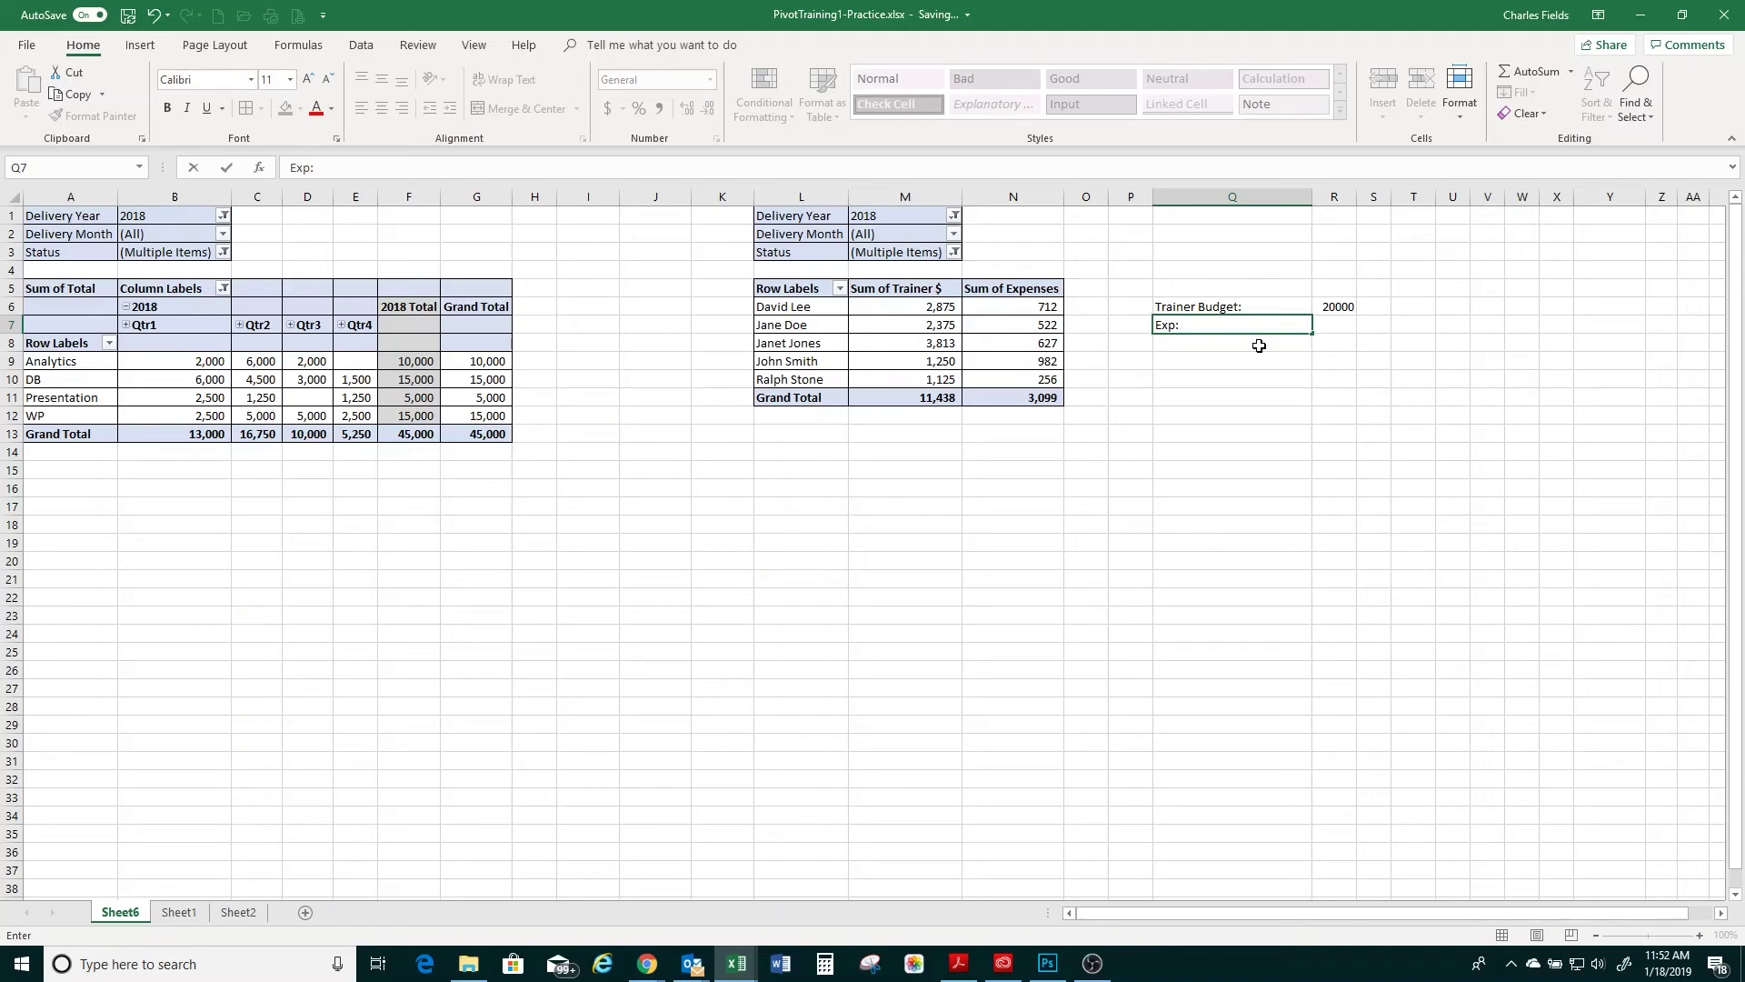
pyautogui.press('Tab')
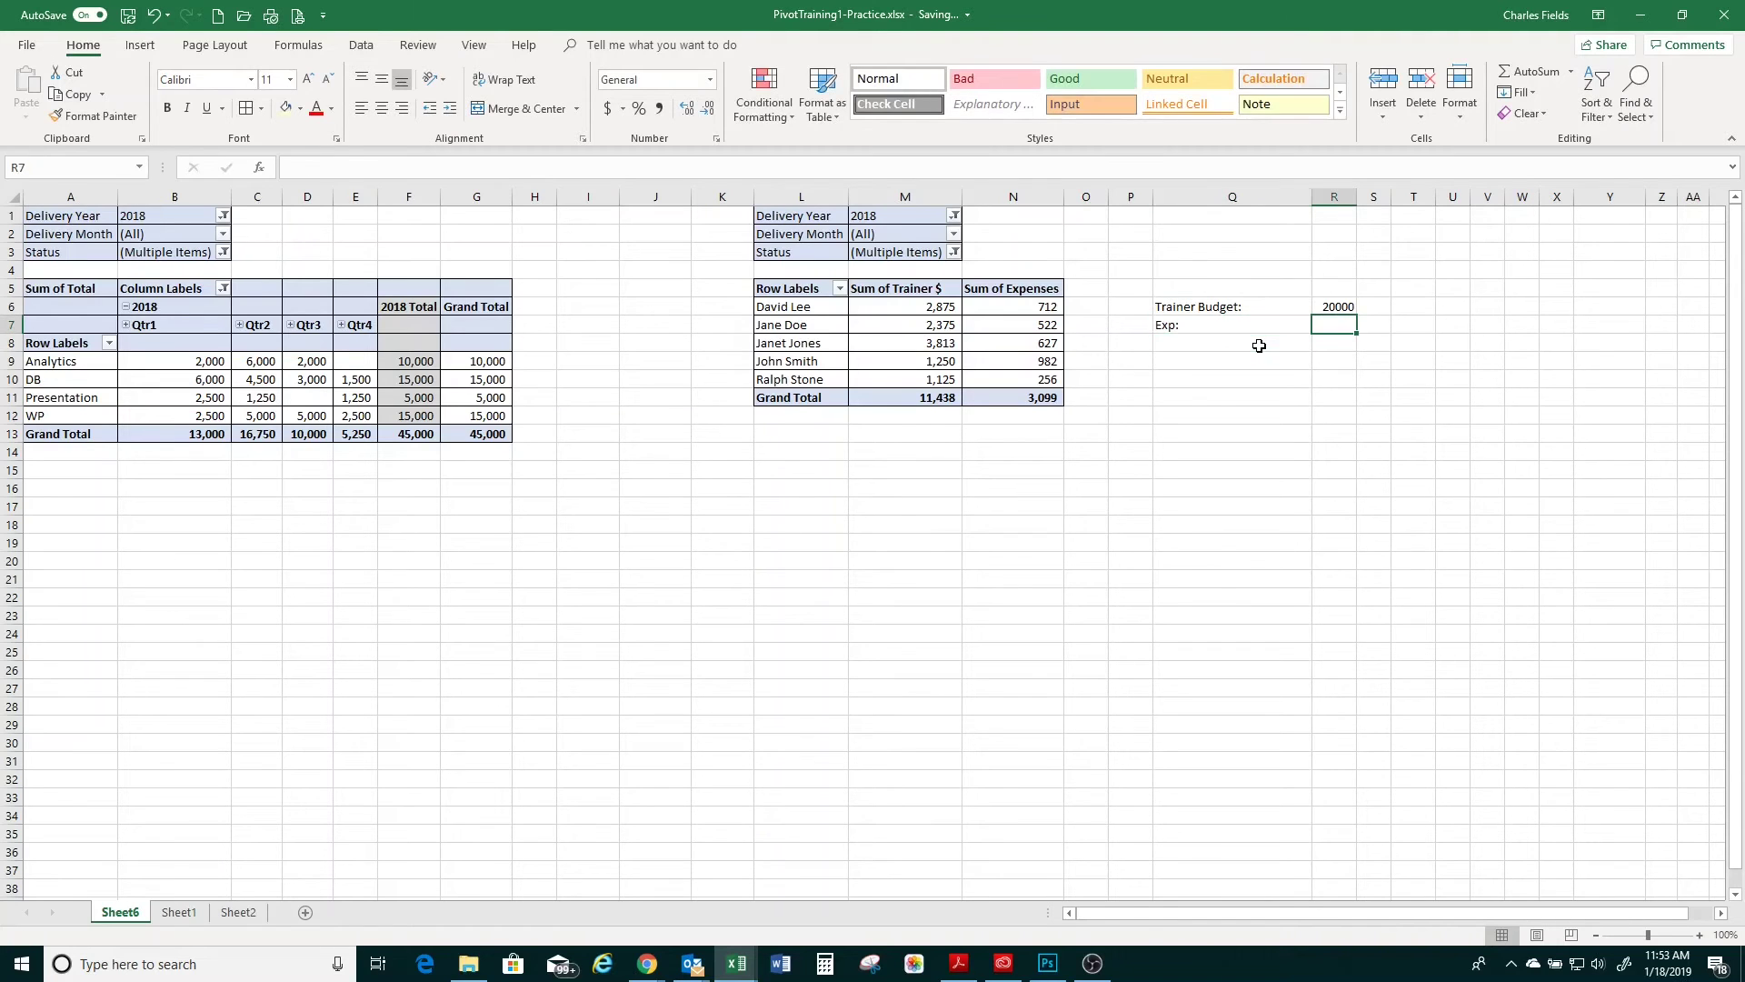
pyautogui.write('=')
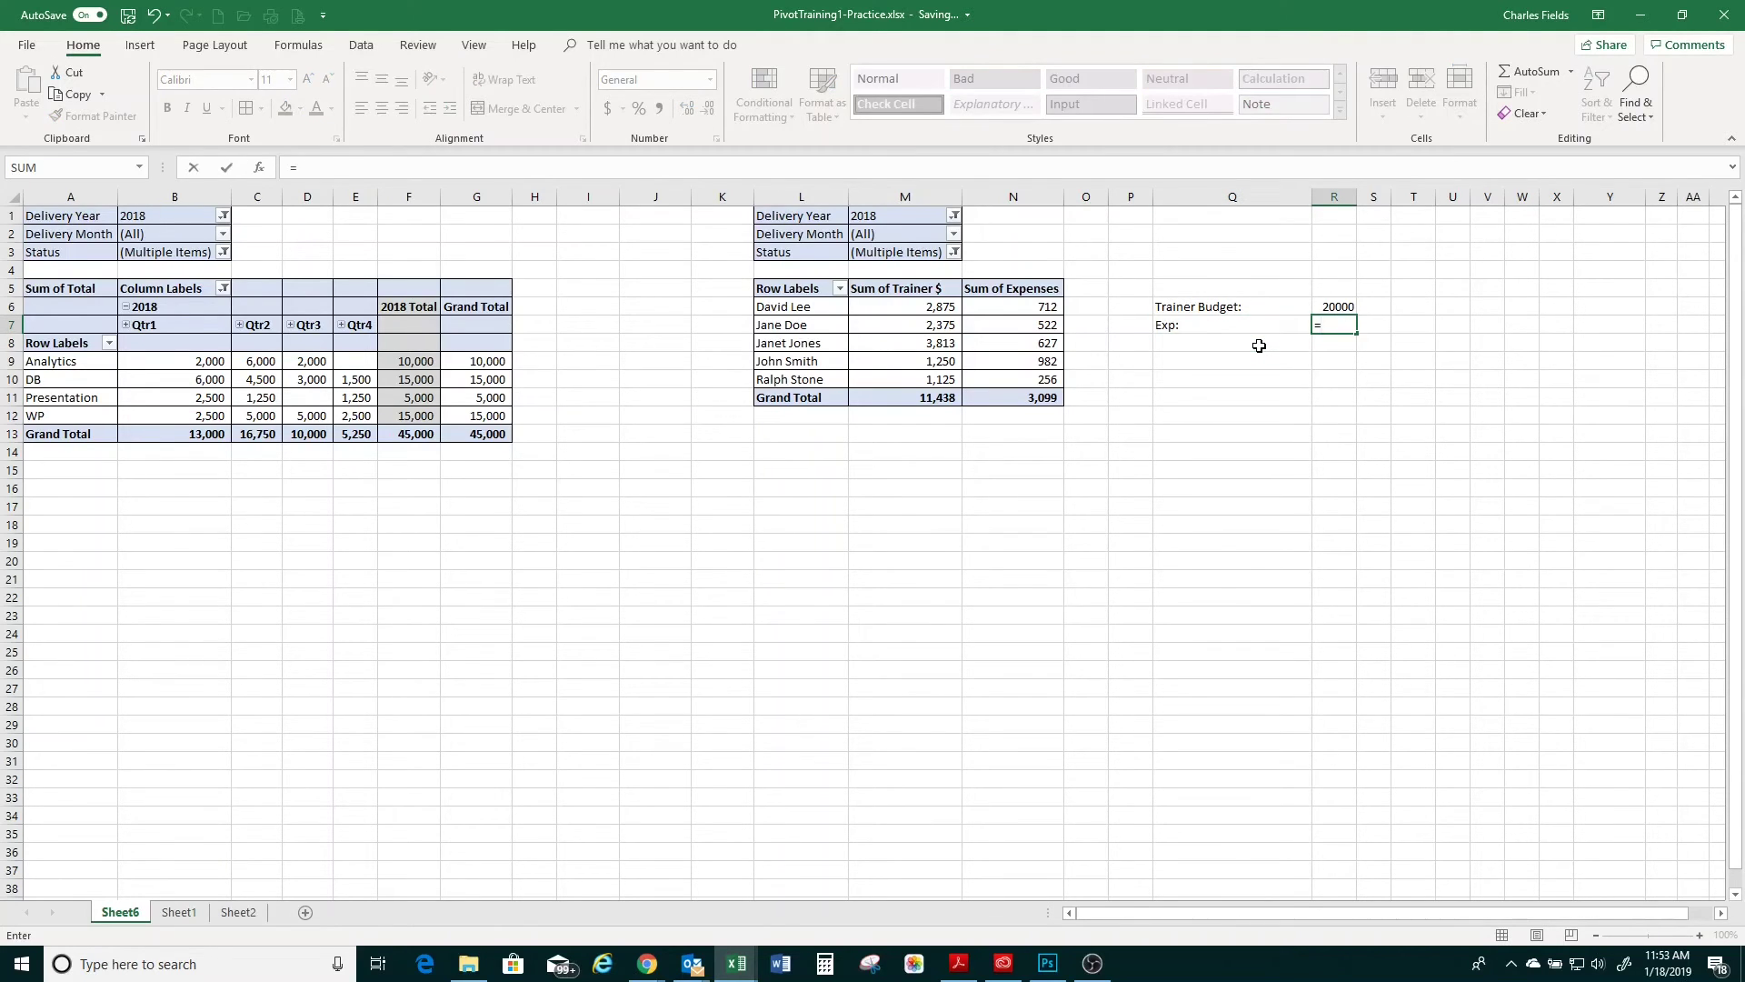
pyautogui.click(927, 398)
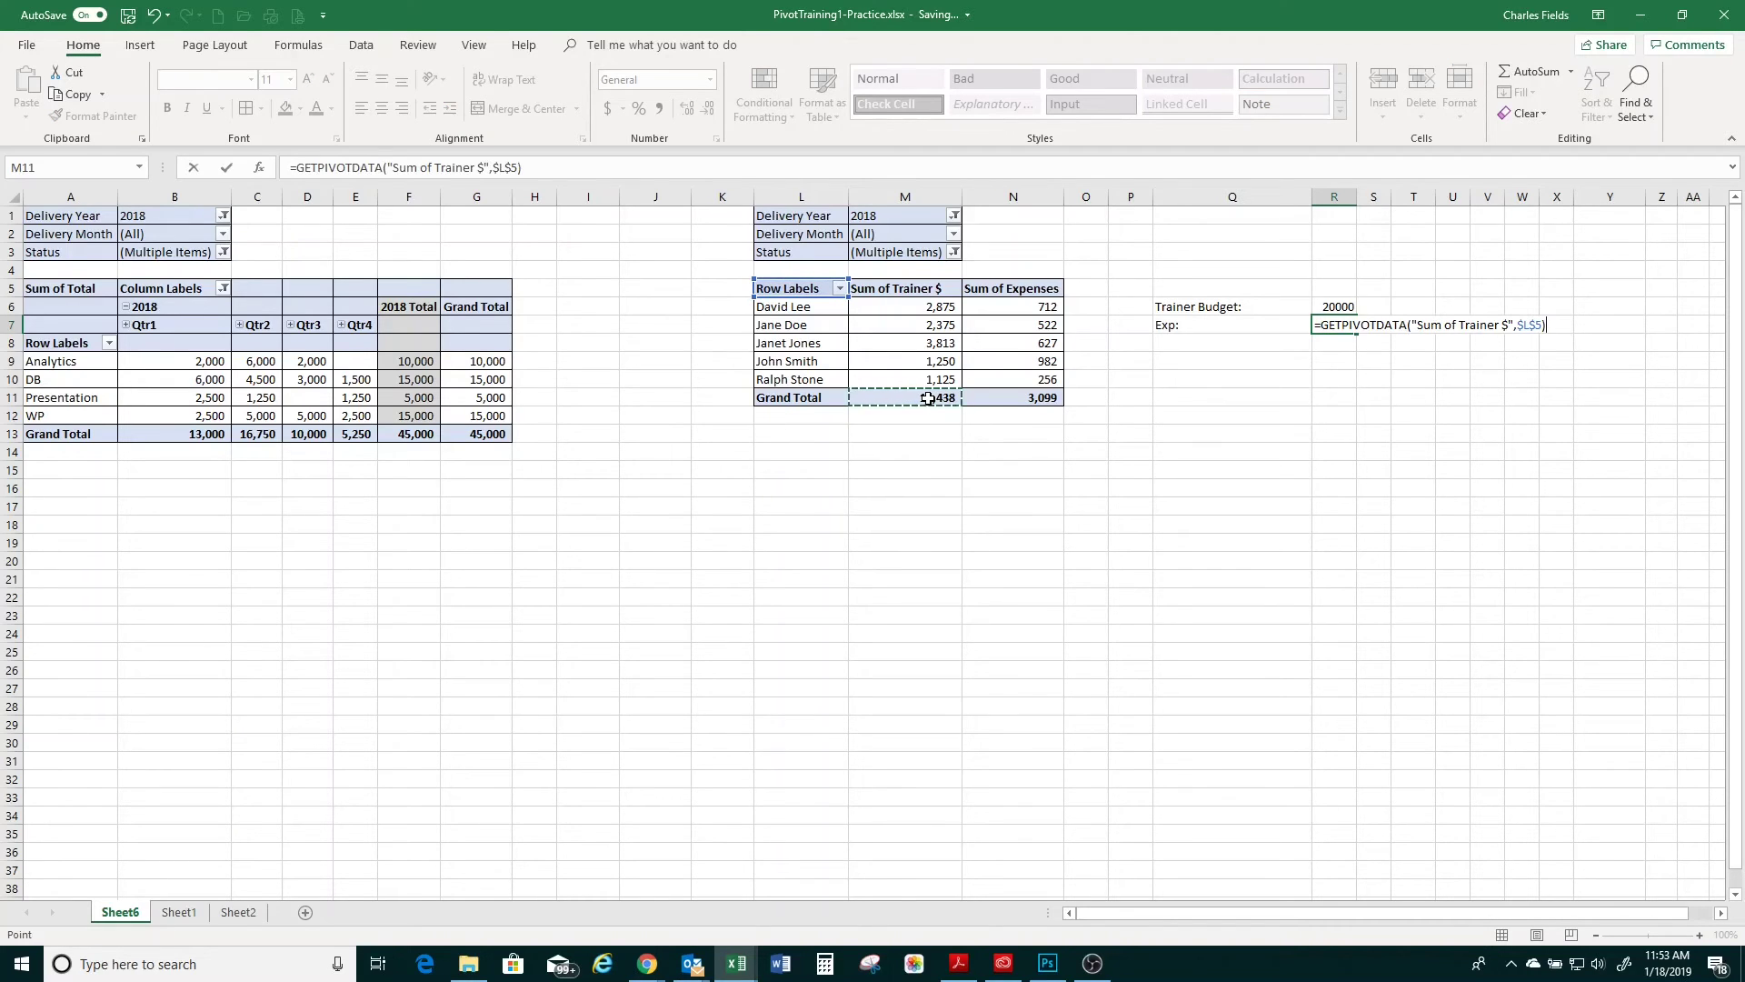
pyautogui.write('+')
pyautogui.click(1011, 400)
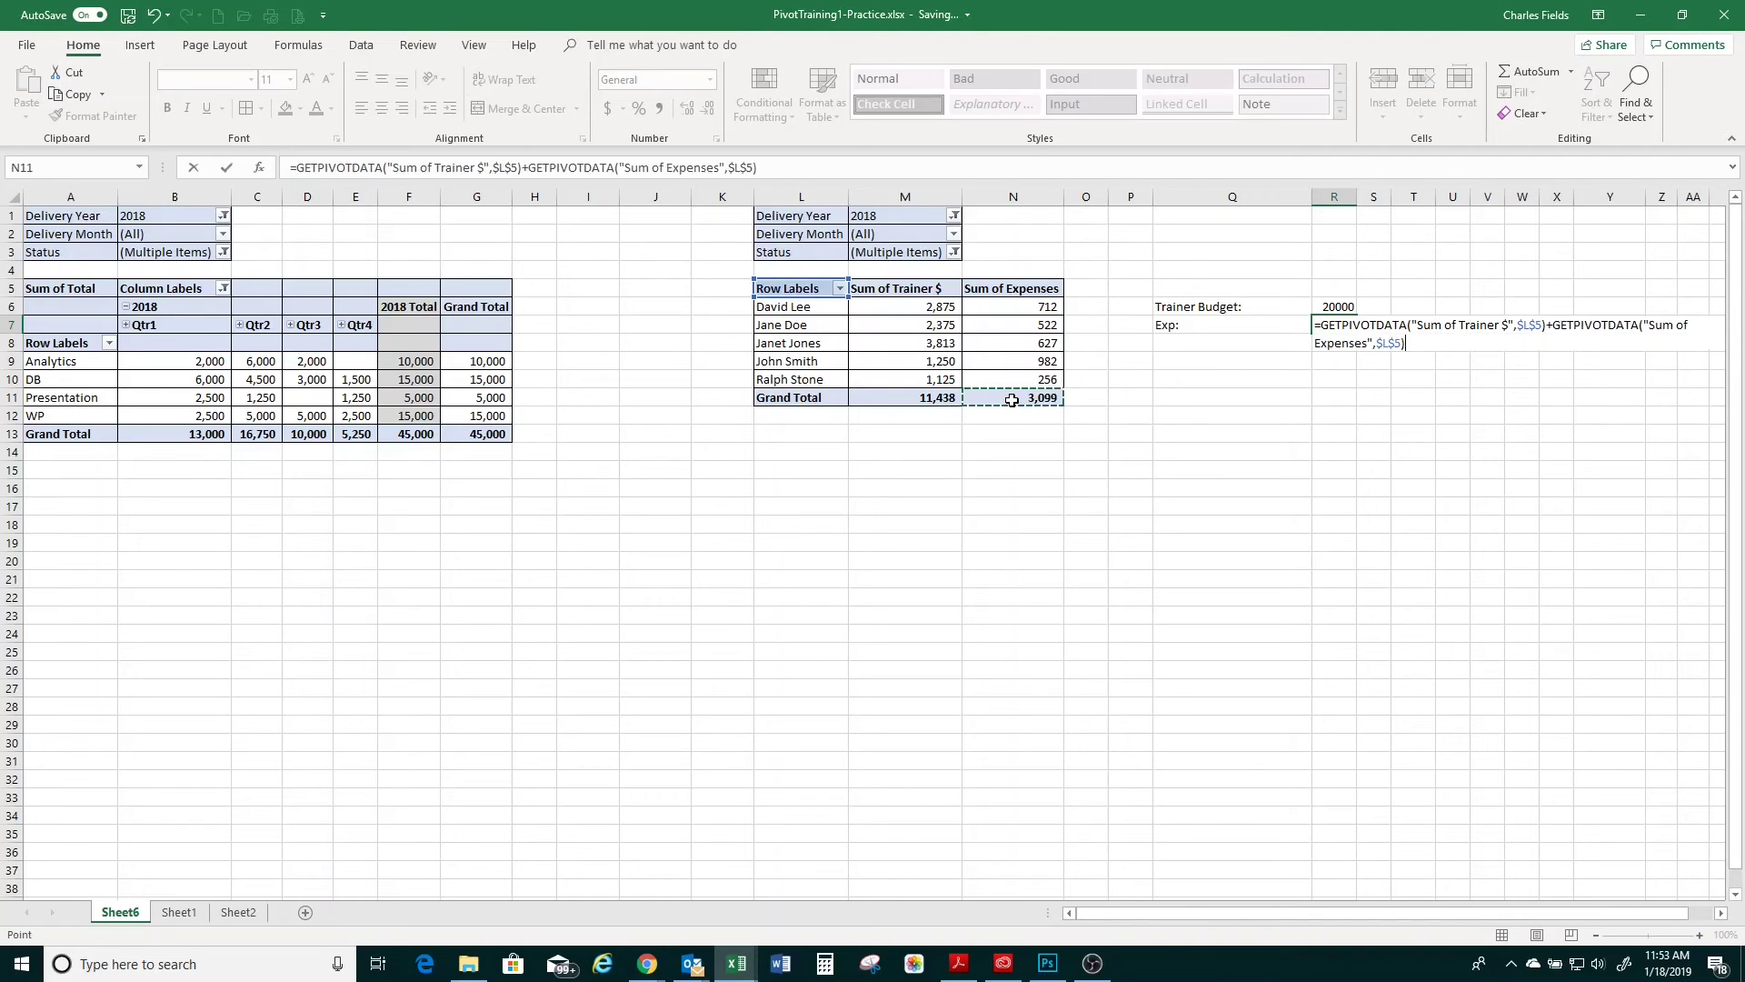
pyautogui.press('Return')
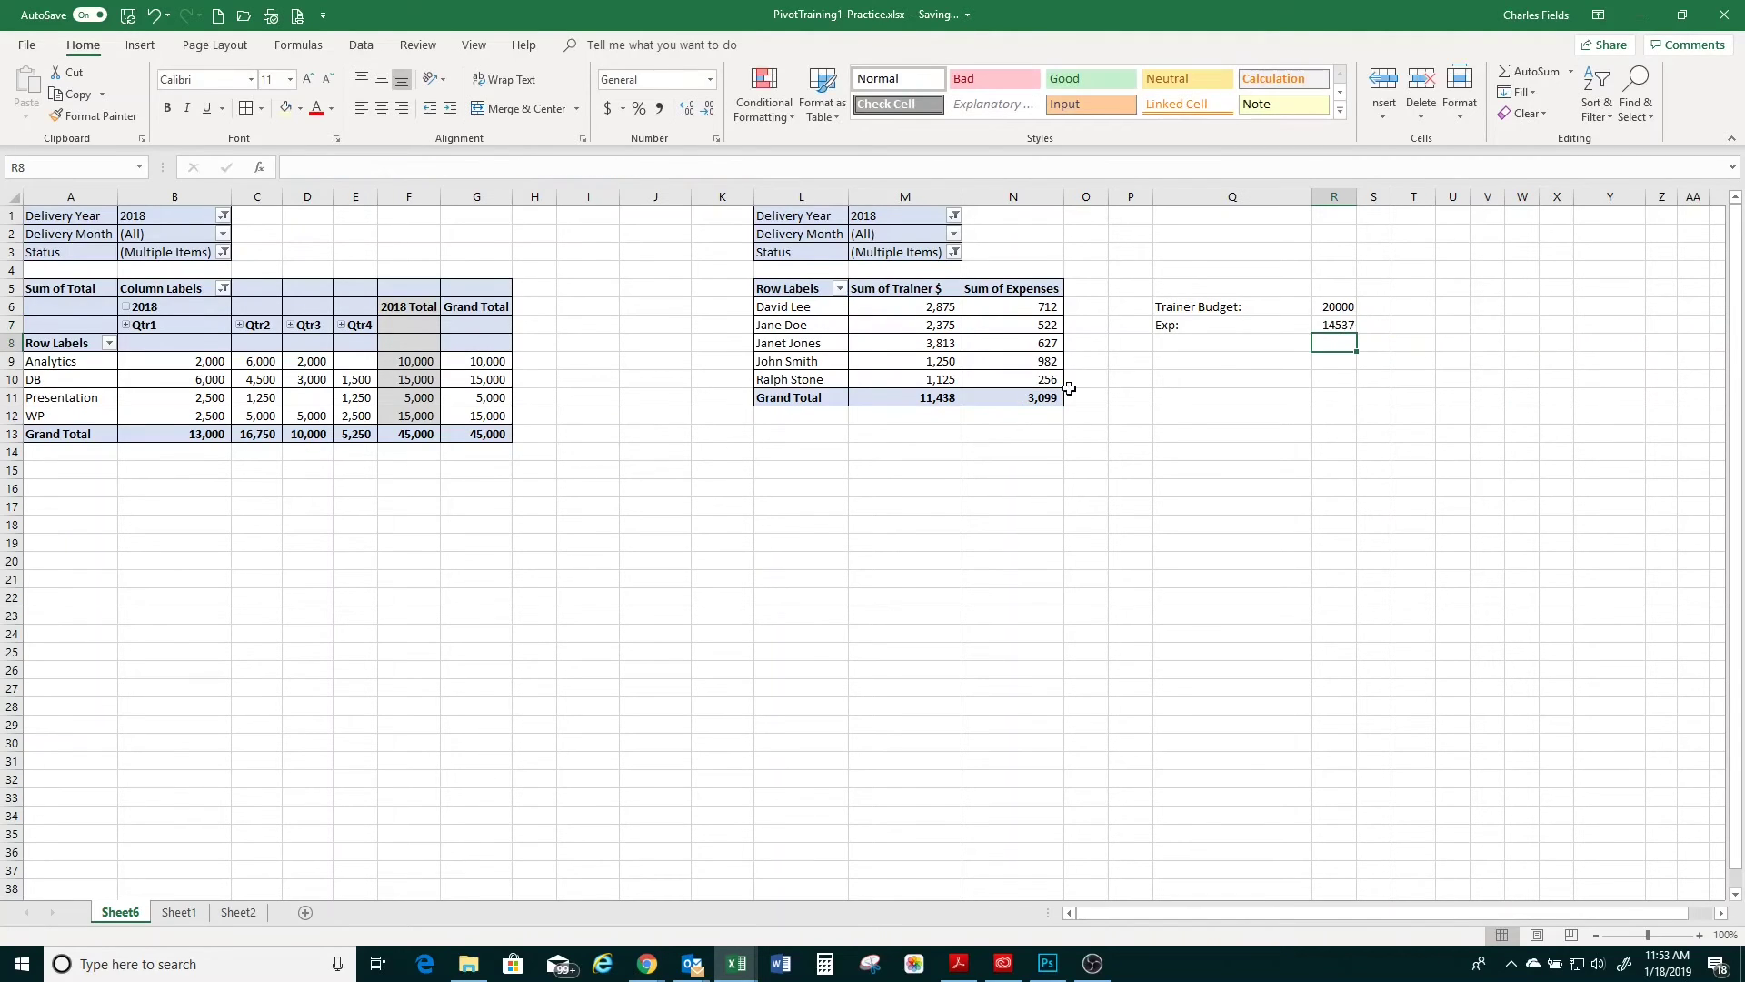
# Label cell Q8 "Budget Remaining"
pyautogui.click(1189, 344)
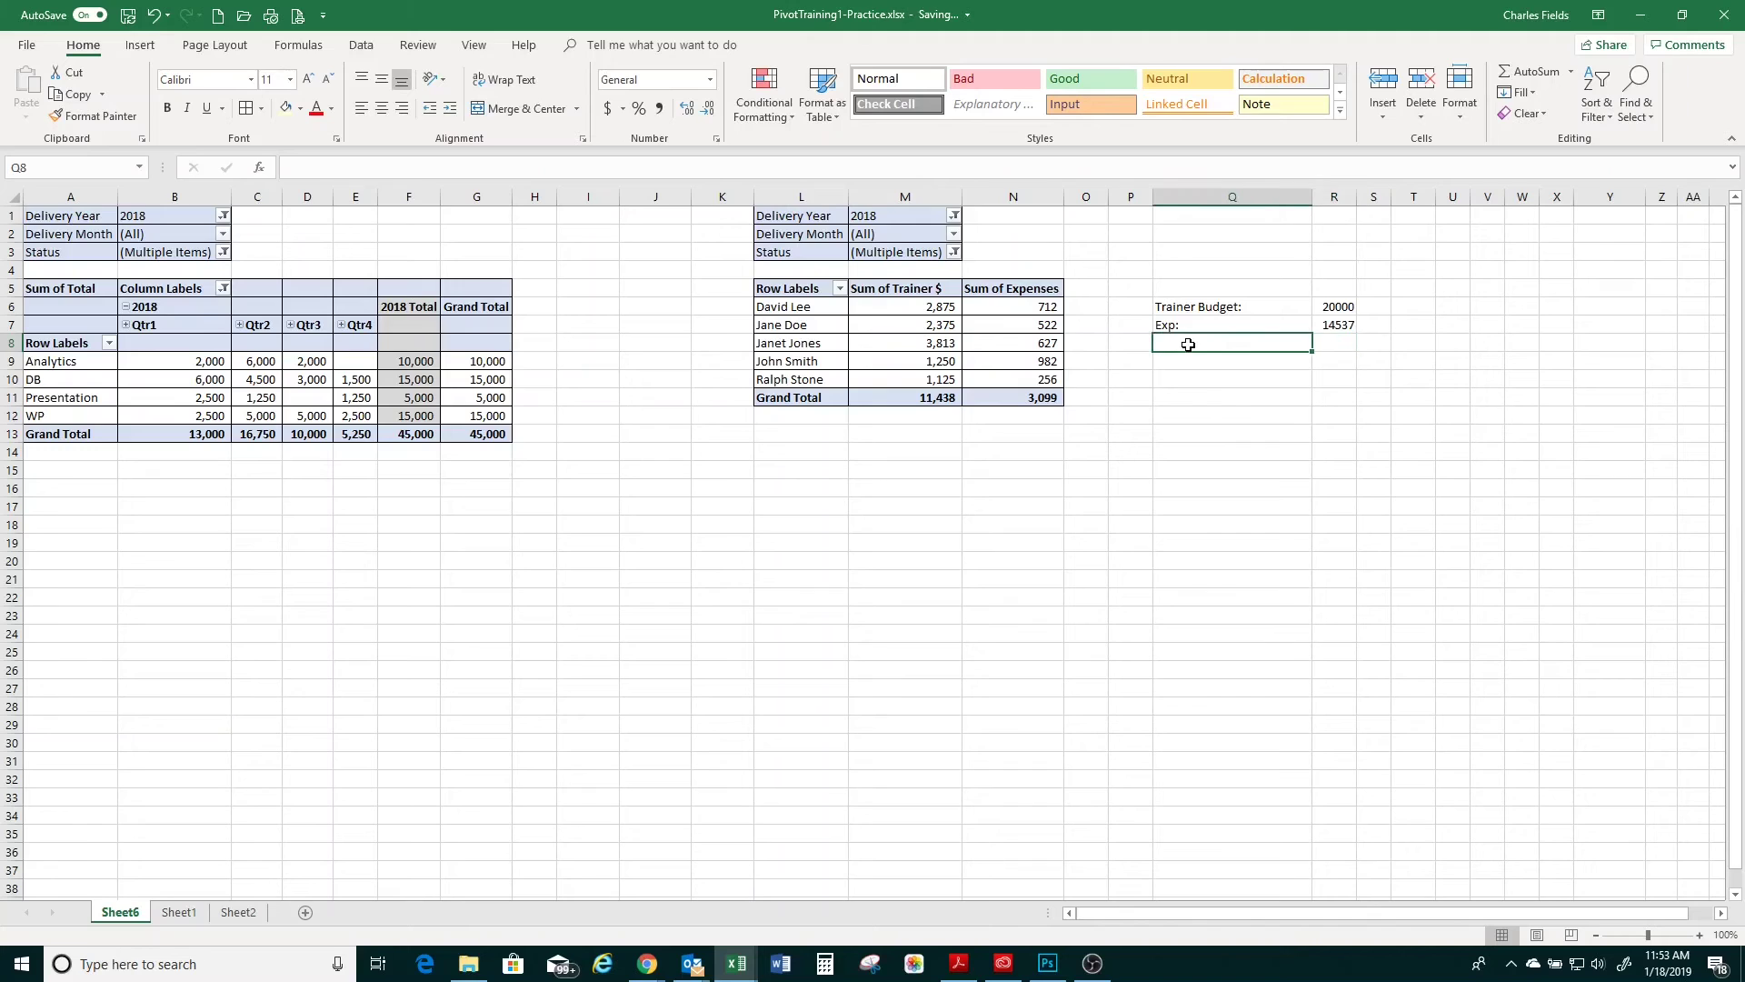
pyautogui.write('Bud')
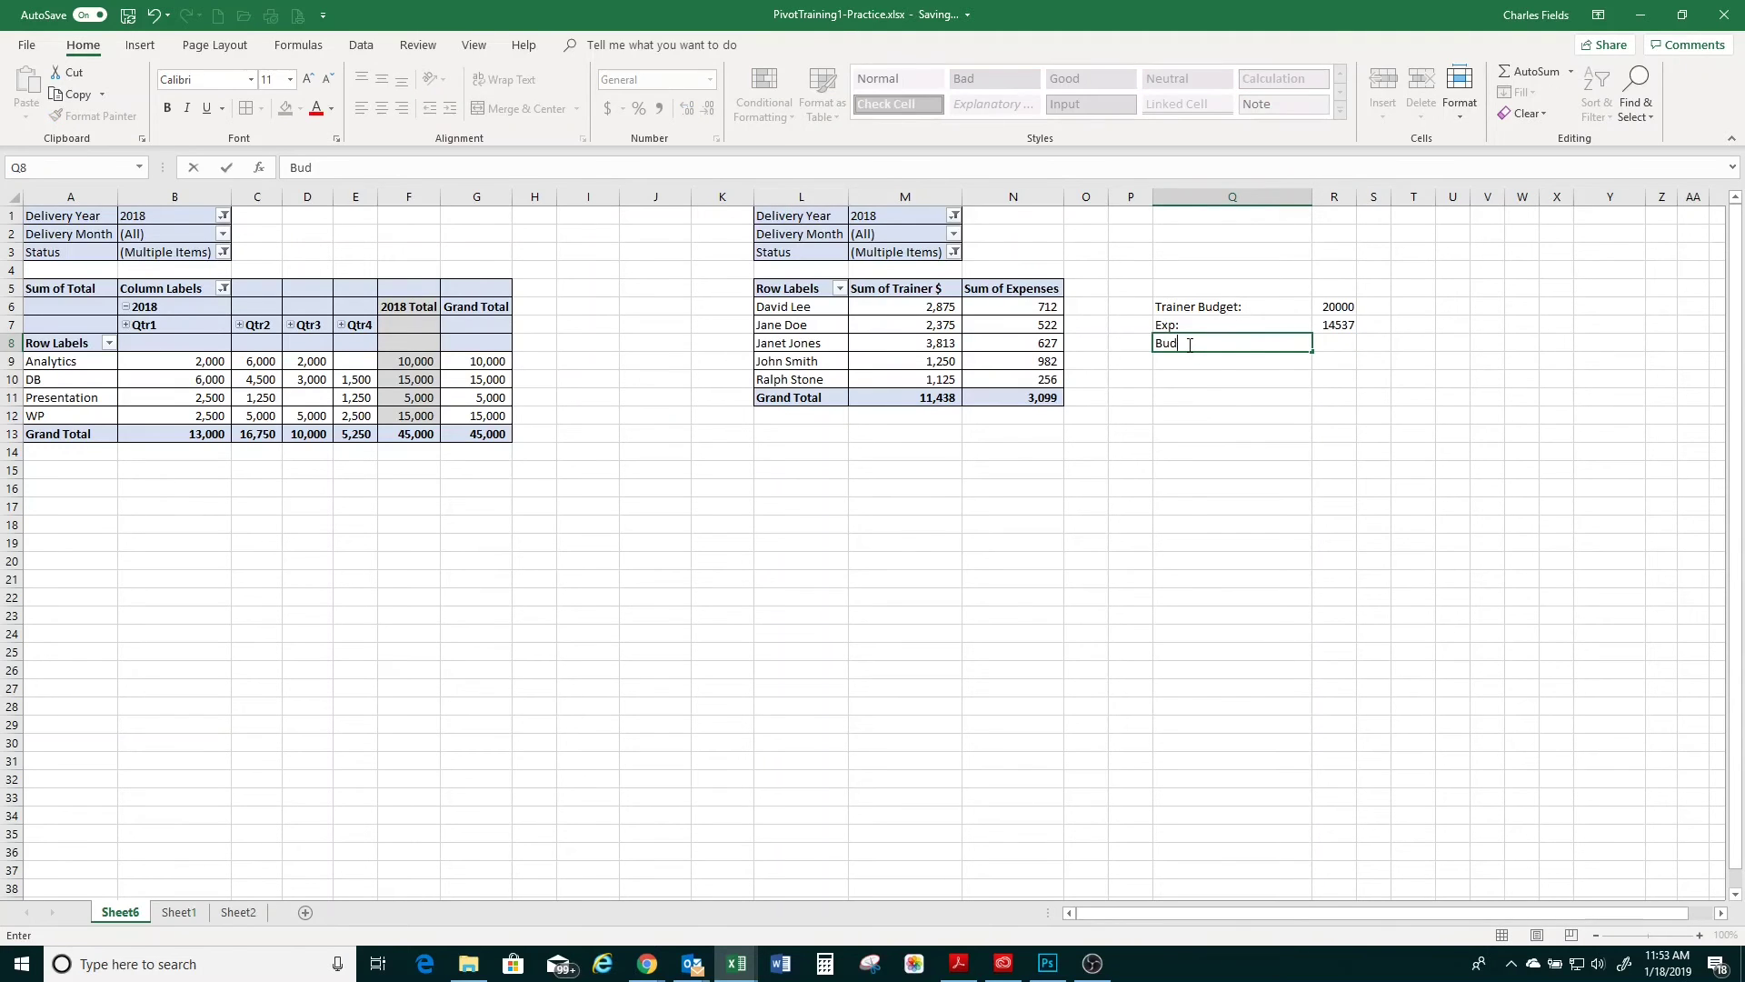
pyautogui.write('get Remainni')
pyautogui.write('g')
pyautogui.press('BackSpace')
pyautogui.press('BackSpace')
pyautogui.press('BackSpace')
pyautogui.write('g')
pyautogui.press('BackSpace')
pyautogui.write('ninh')
pyautogui.press('Return')
pyautogui.click(1187, 345)
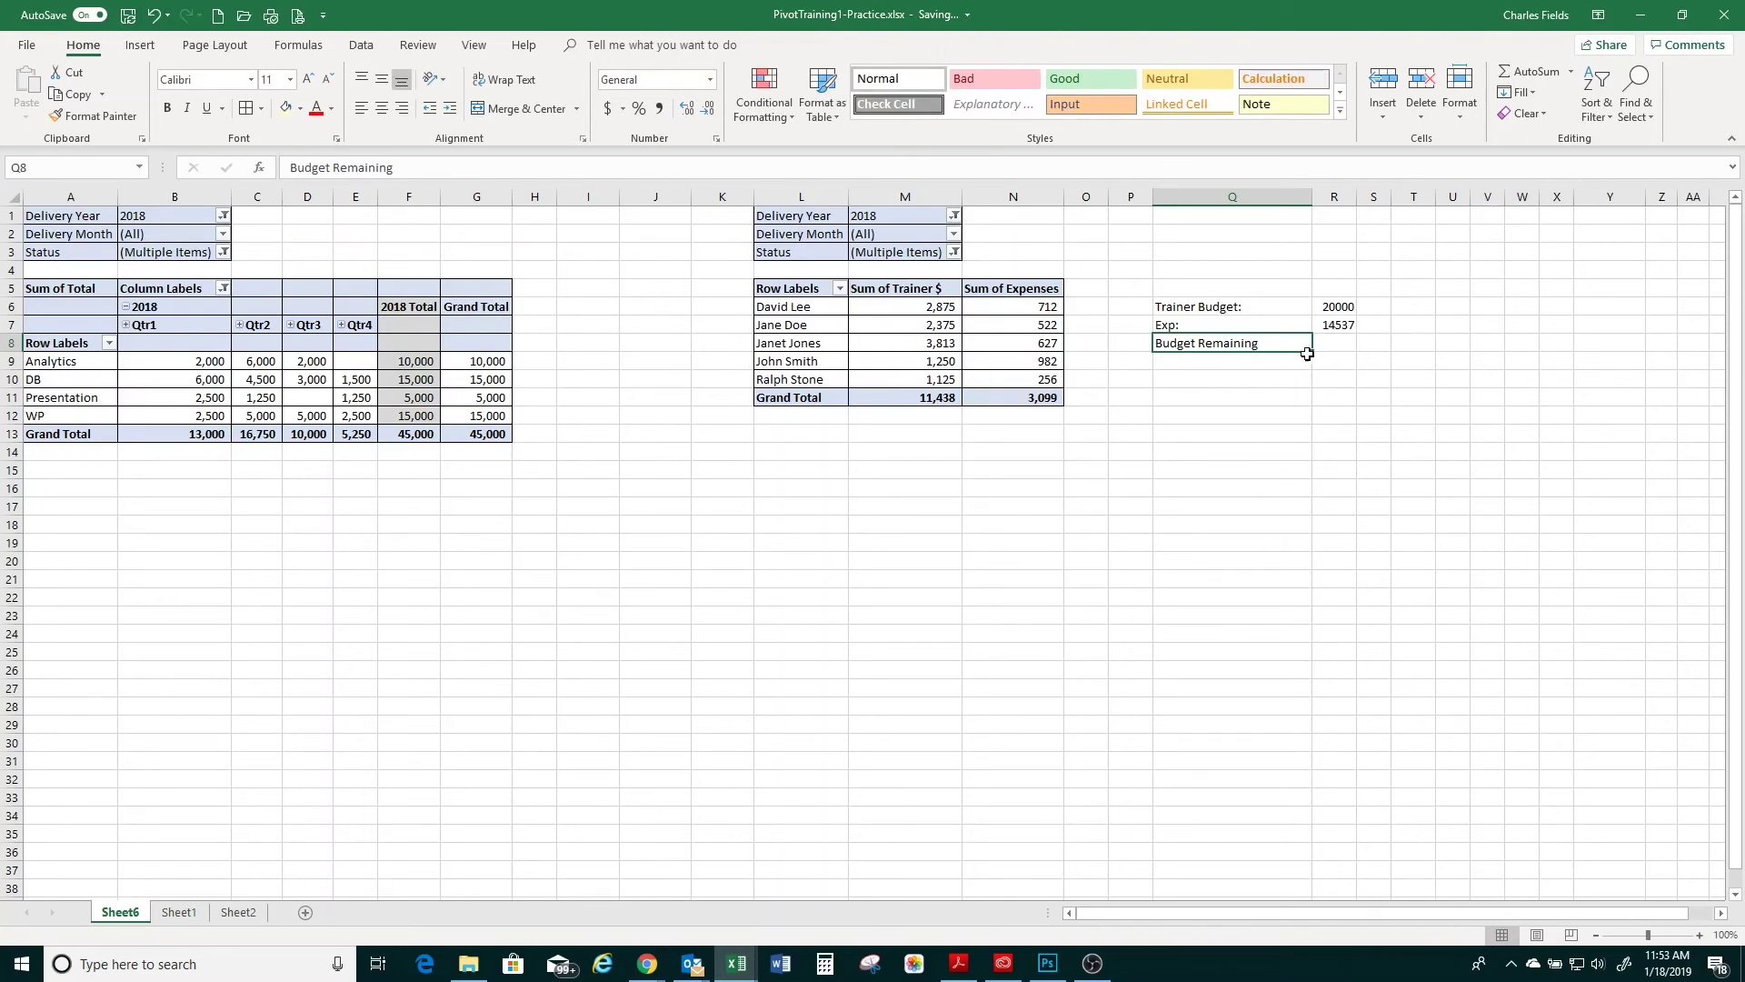
# Enter the formula =R6-R7 in R8 to subtract the expenses from the trainer budget
pyautogui.click(1334, 343)
pyautogui.write('=')
pyautogui.press('Up')
pyautogui.press('Up')
pyautogui.write('-')
pyautogui.press('Up')
pyautogui.press('Return')
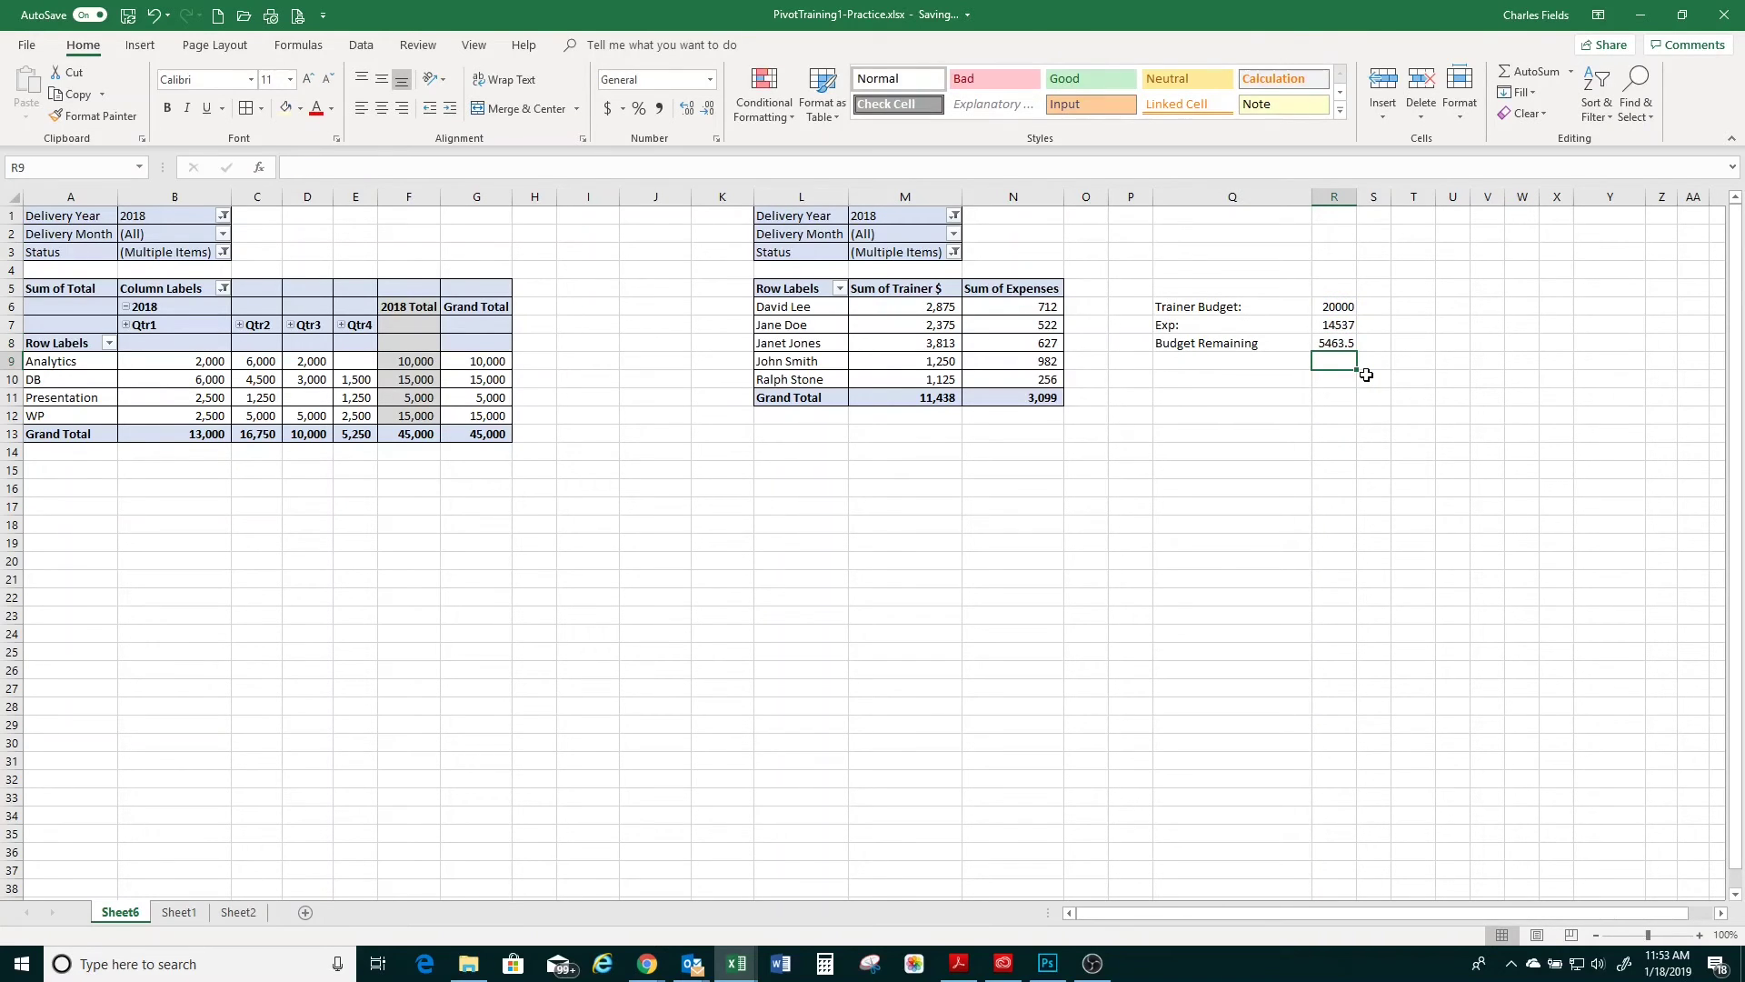
# Make R6:R8 bold and format the values in comma style with no decimal places
pyautogui.press('Up')
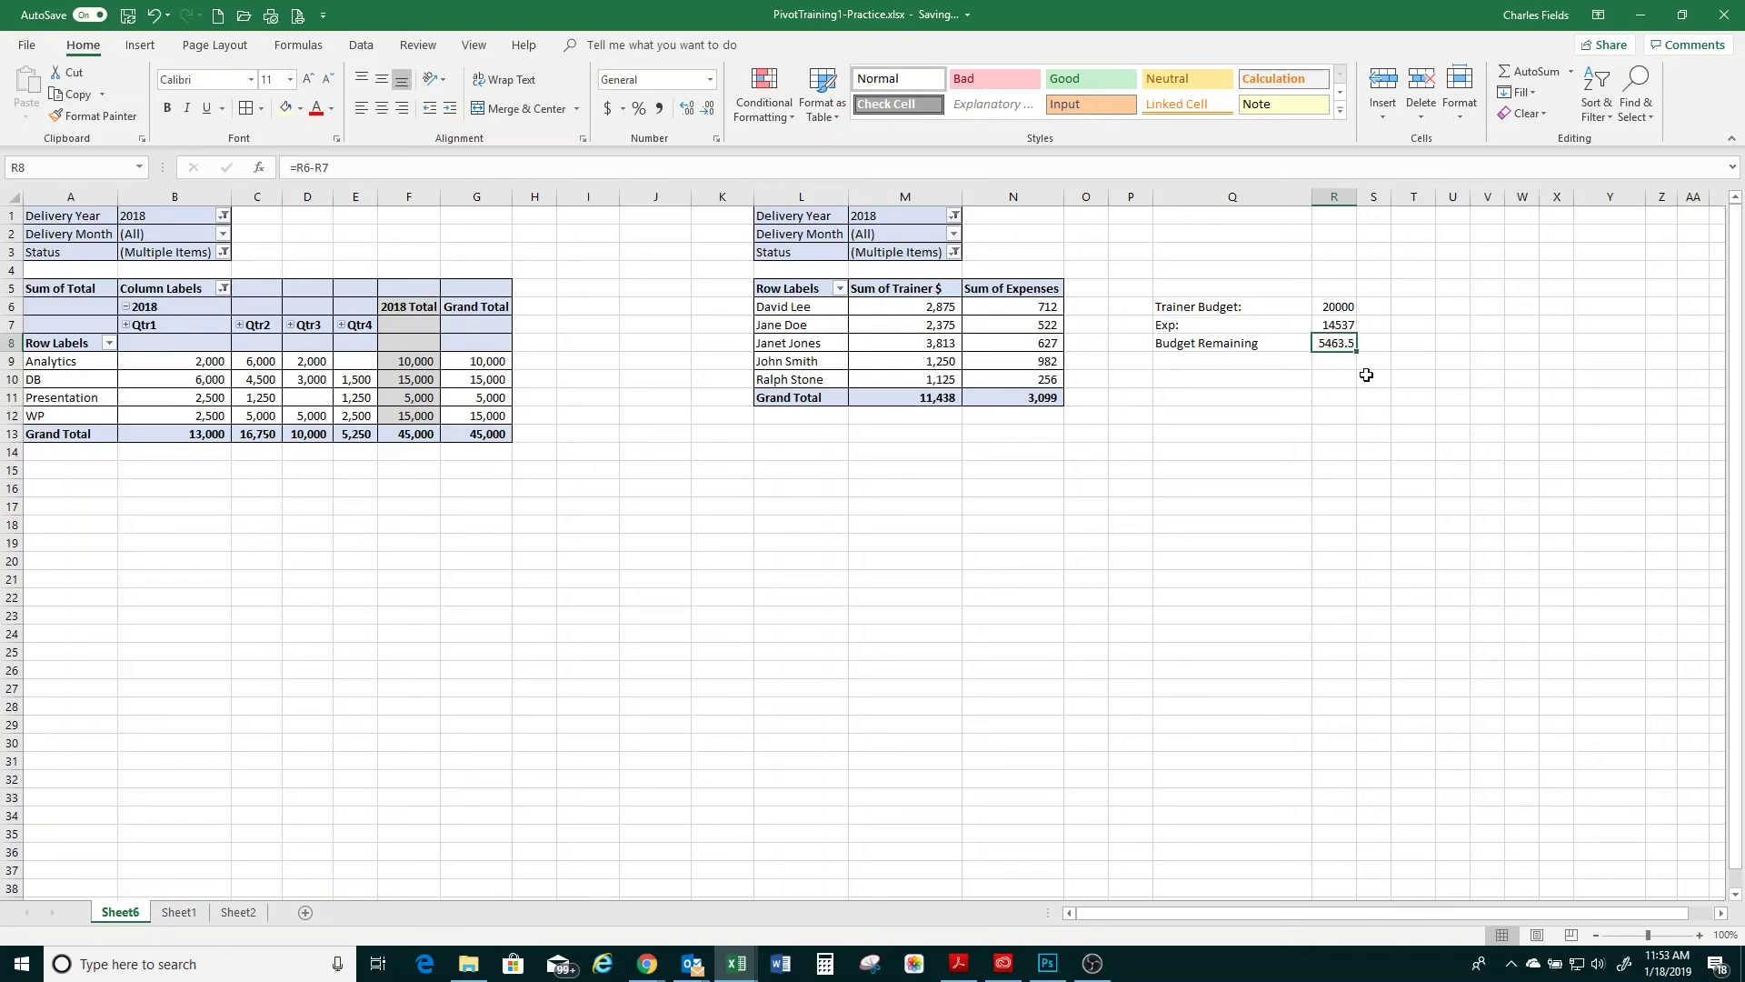
pyautogui.hotkey('ctrl', 'b')
pyautogui.press('Up')
pyautogui.press('Up')
pyautogui.hotkey('shift', 'Down')
pyautogui.hotkey('shift', 'Down')
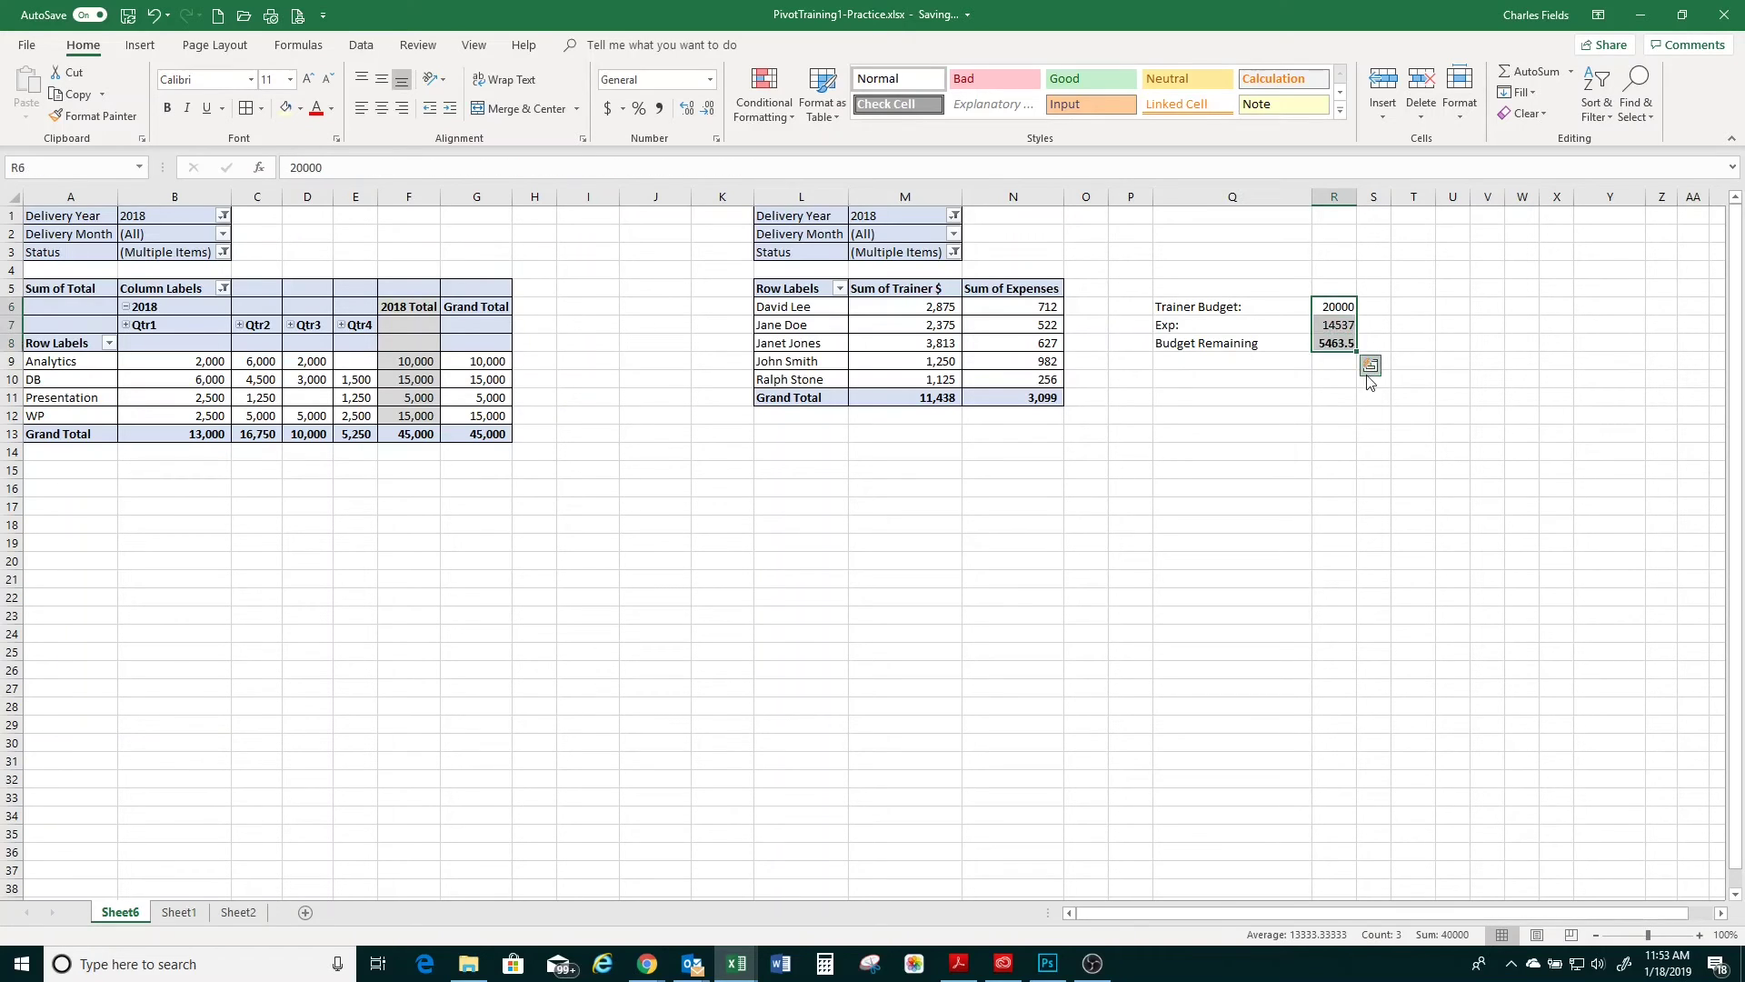
pyautogui.hotkey('ctrl', 'b')
pyautogui.click(661, 108)
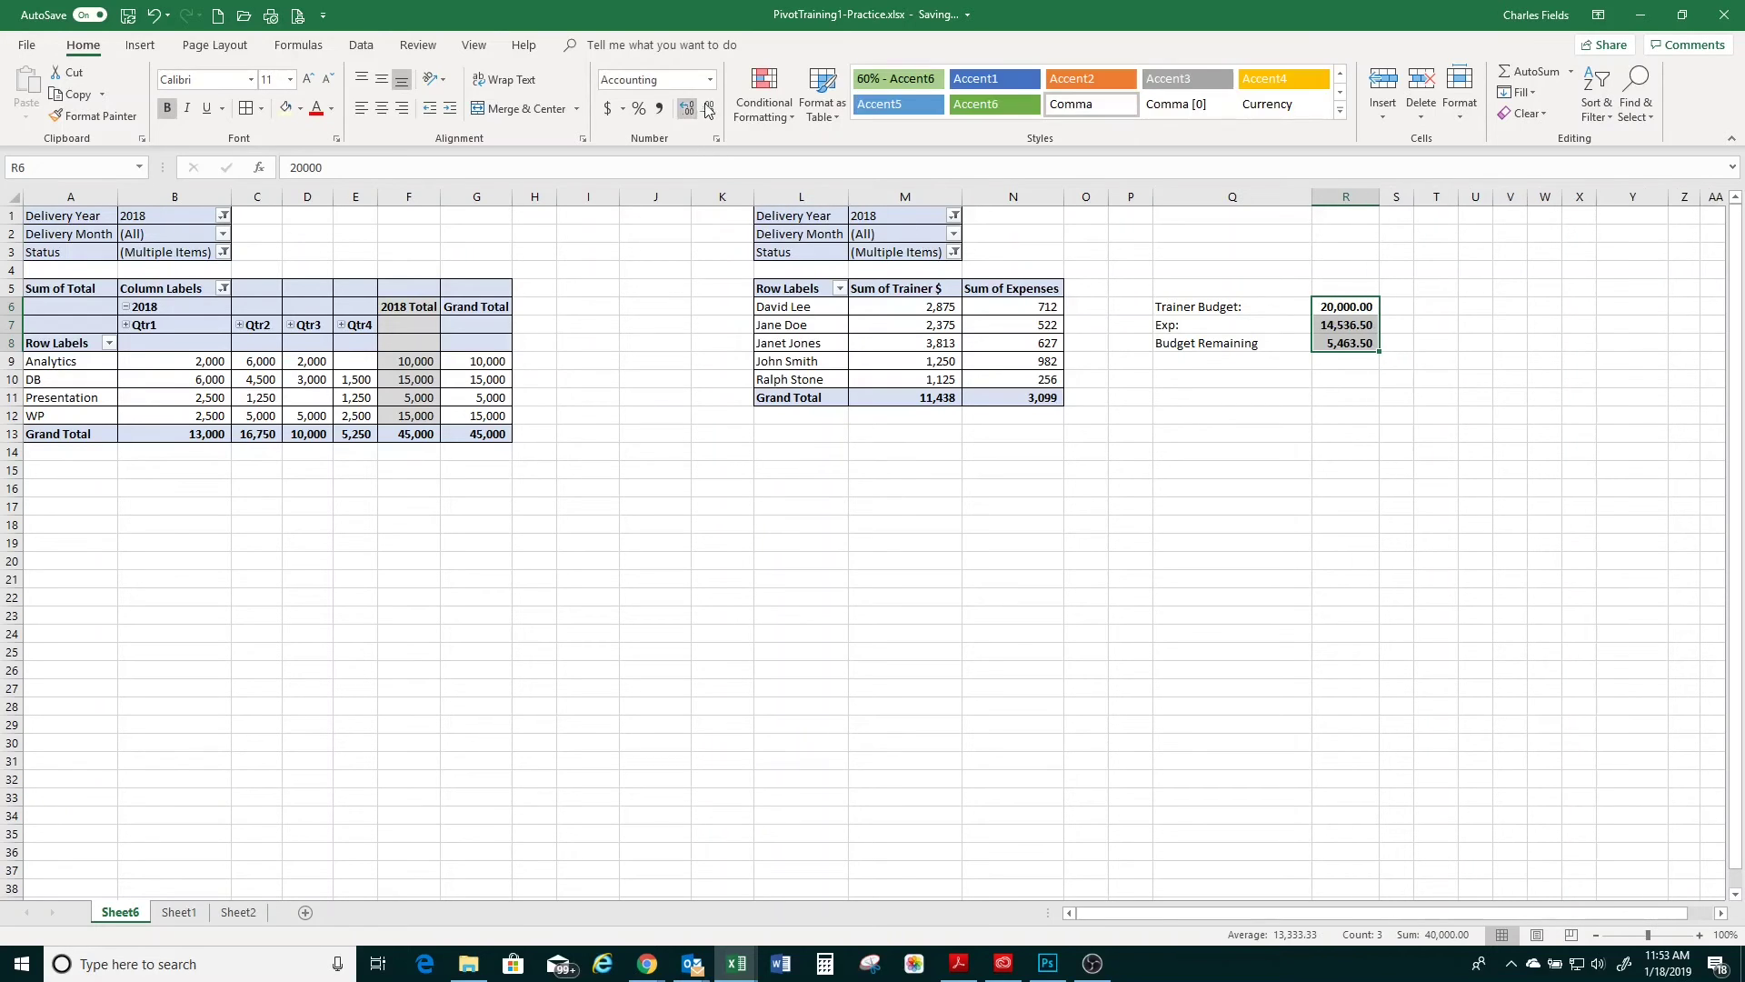
pyautogui.click(708, 108)
pyautogui.click(707, 109)
pyautogui.click(1233, 452)
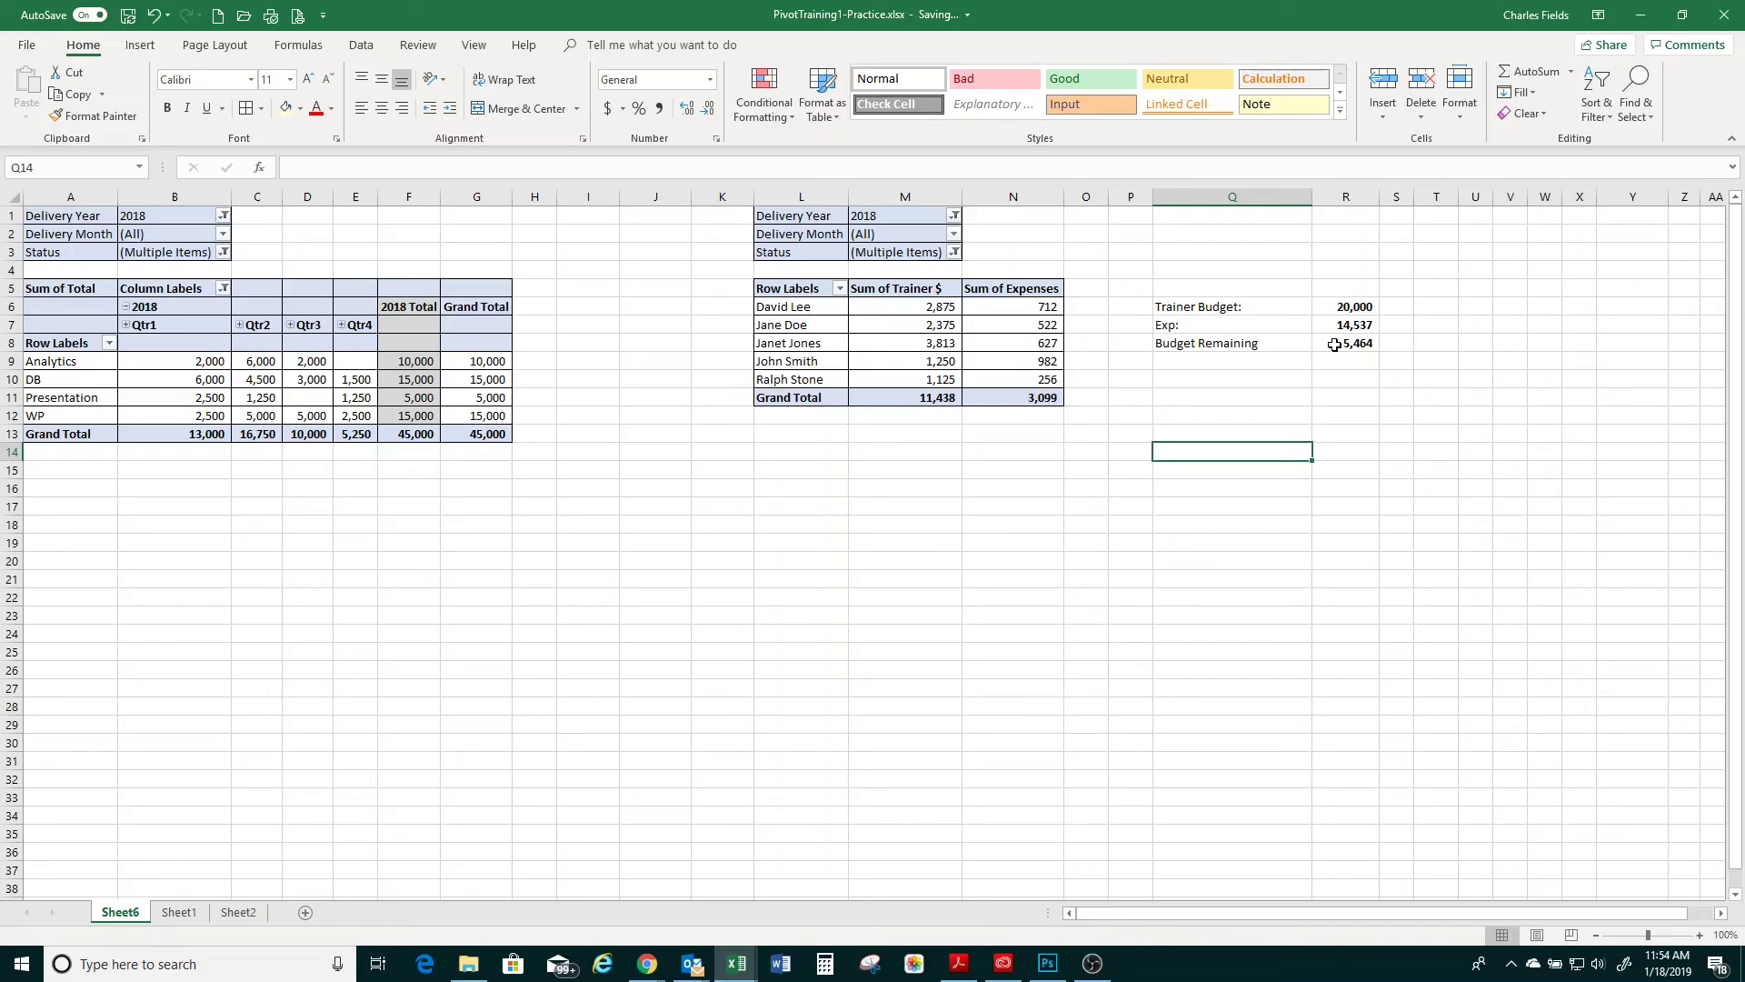
# Change the Trainer Budget in R6 to 13000
pyautogui.click(1336, 309)
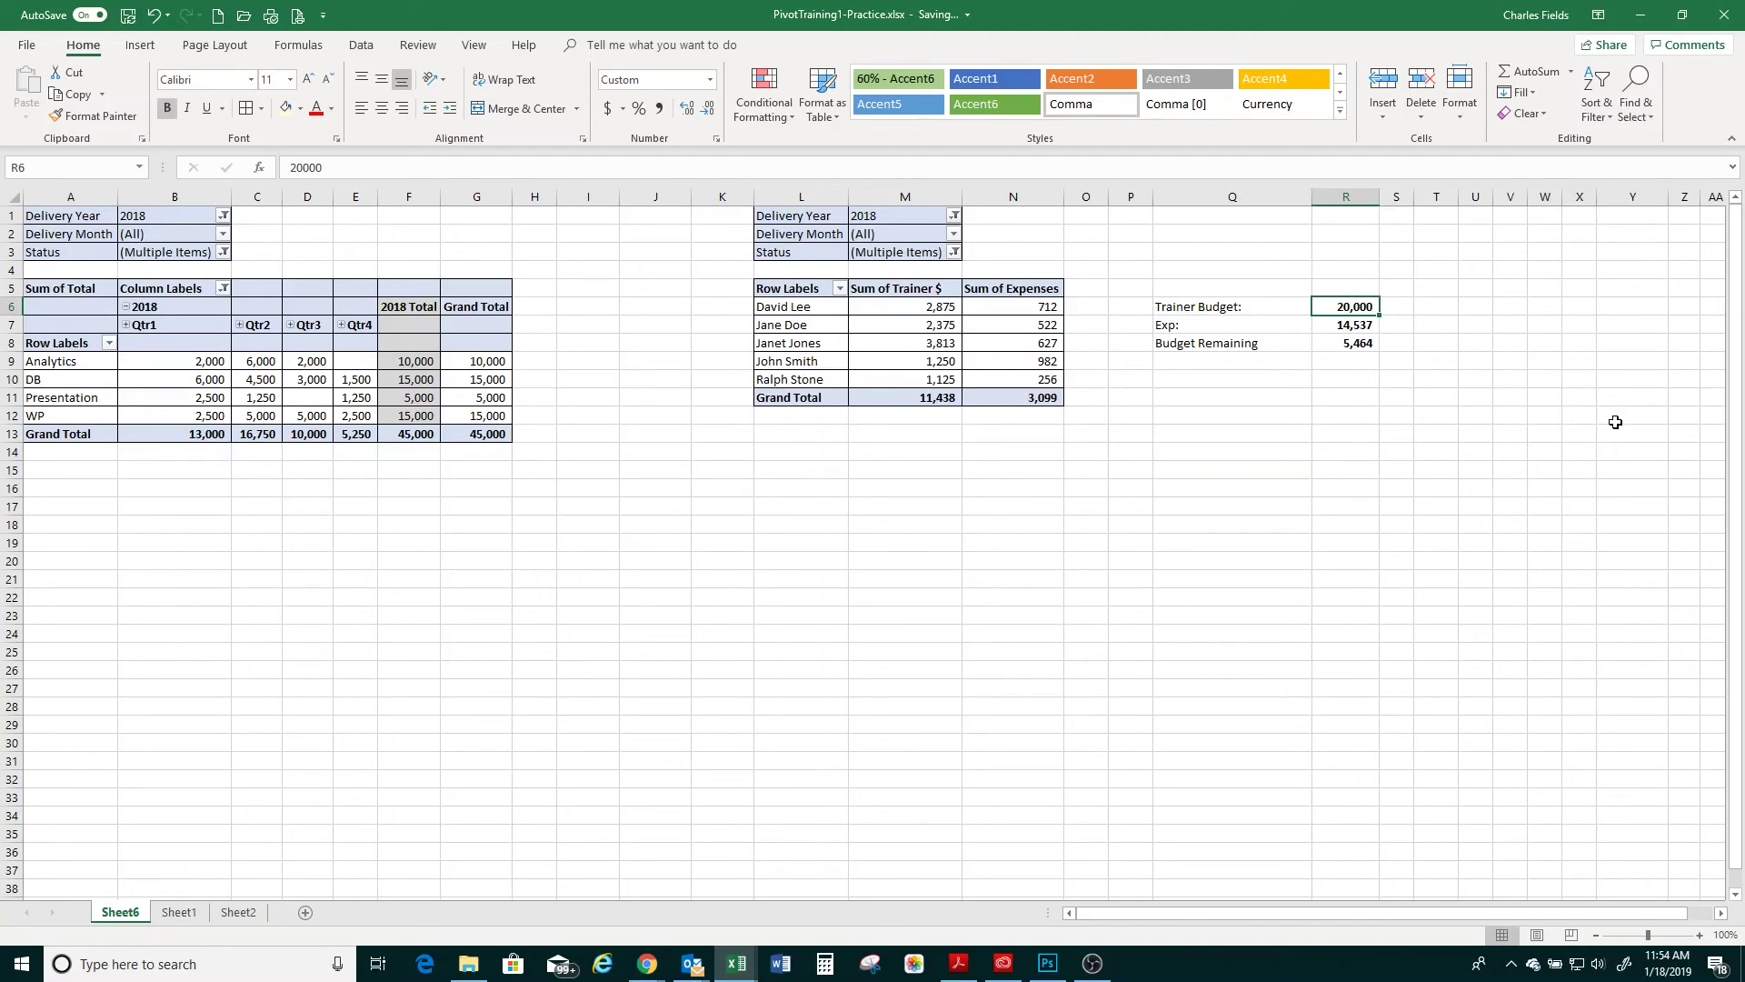
pyautogui.write('133')
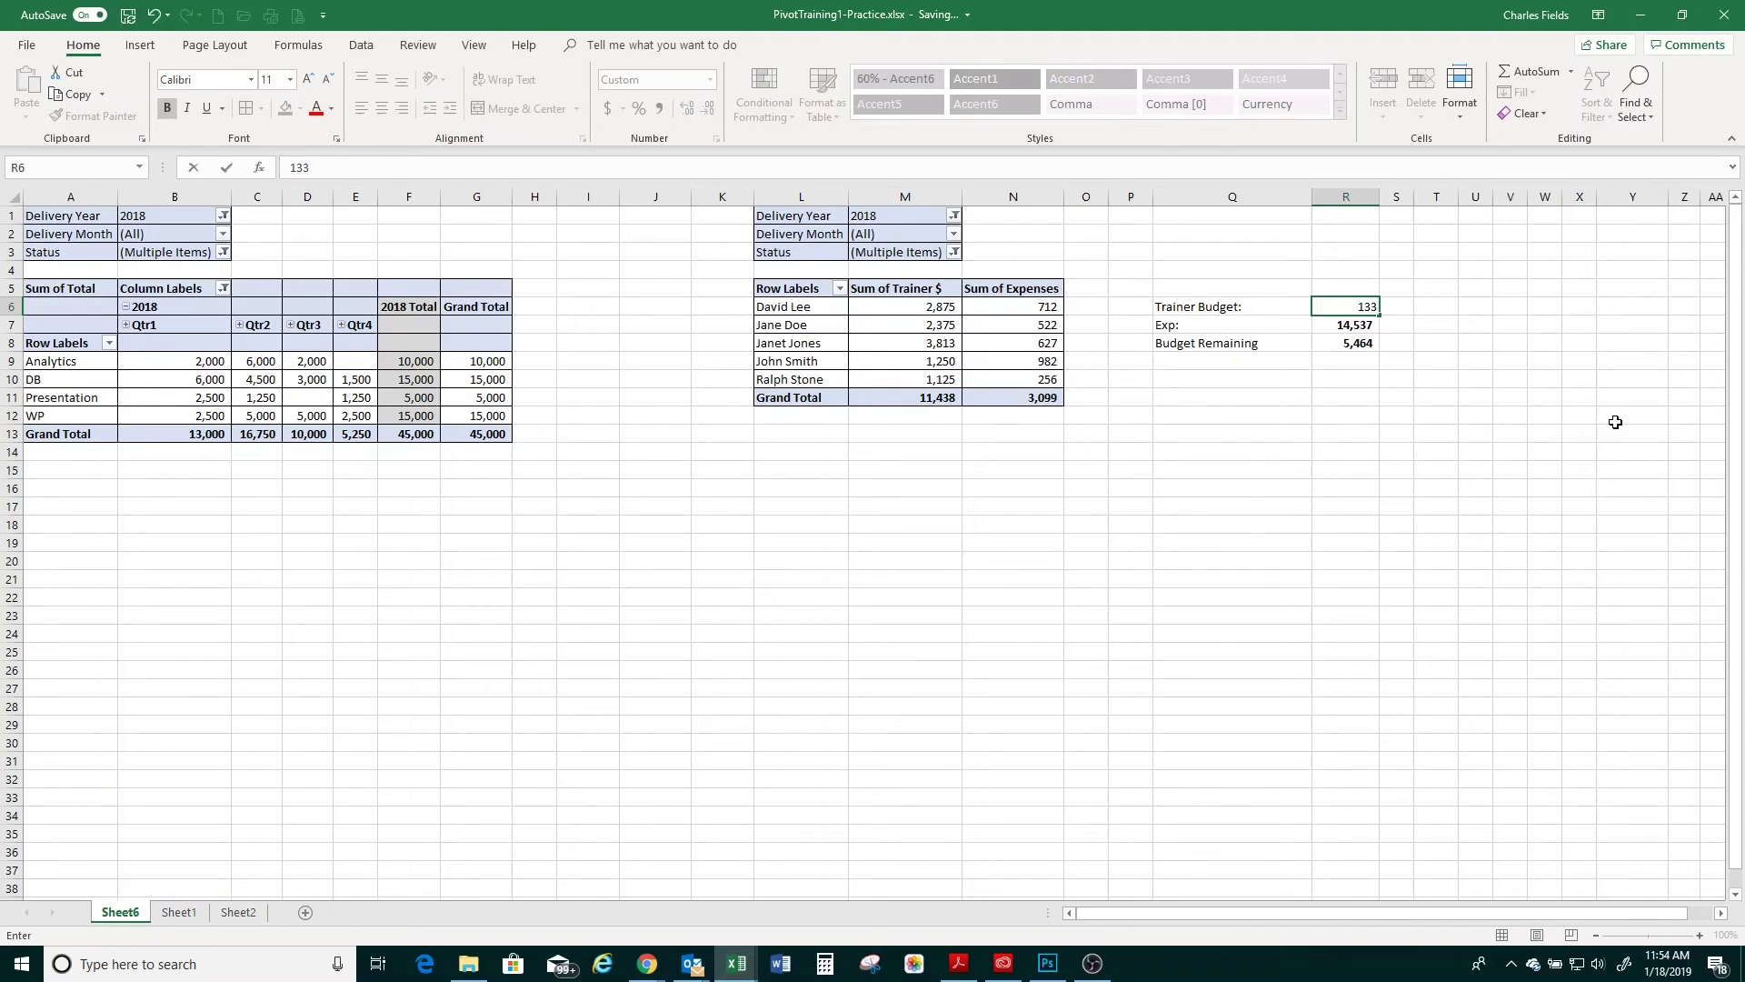
pyautogui.press('BackSpace')
pyautogui.write('000')
pyautogui.press('Return')
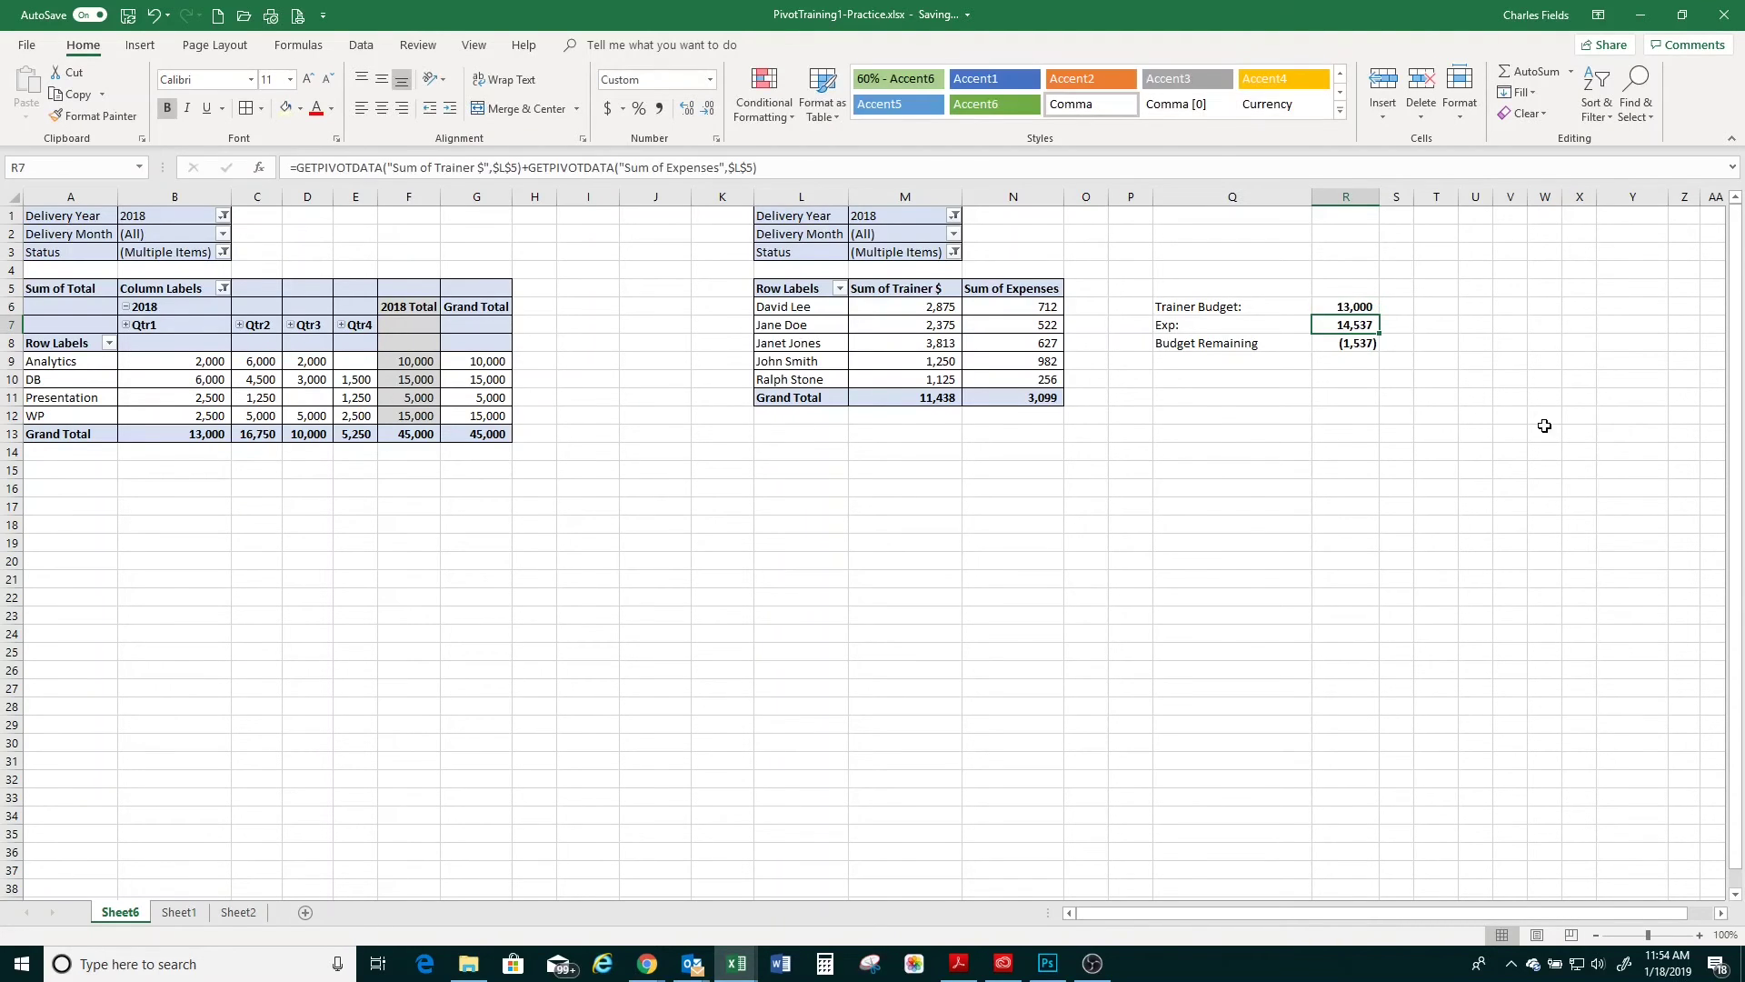
pyautogui.click(1350, 348)
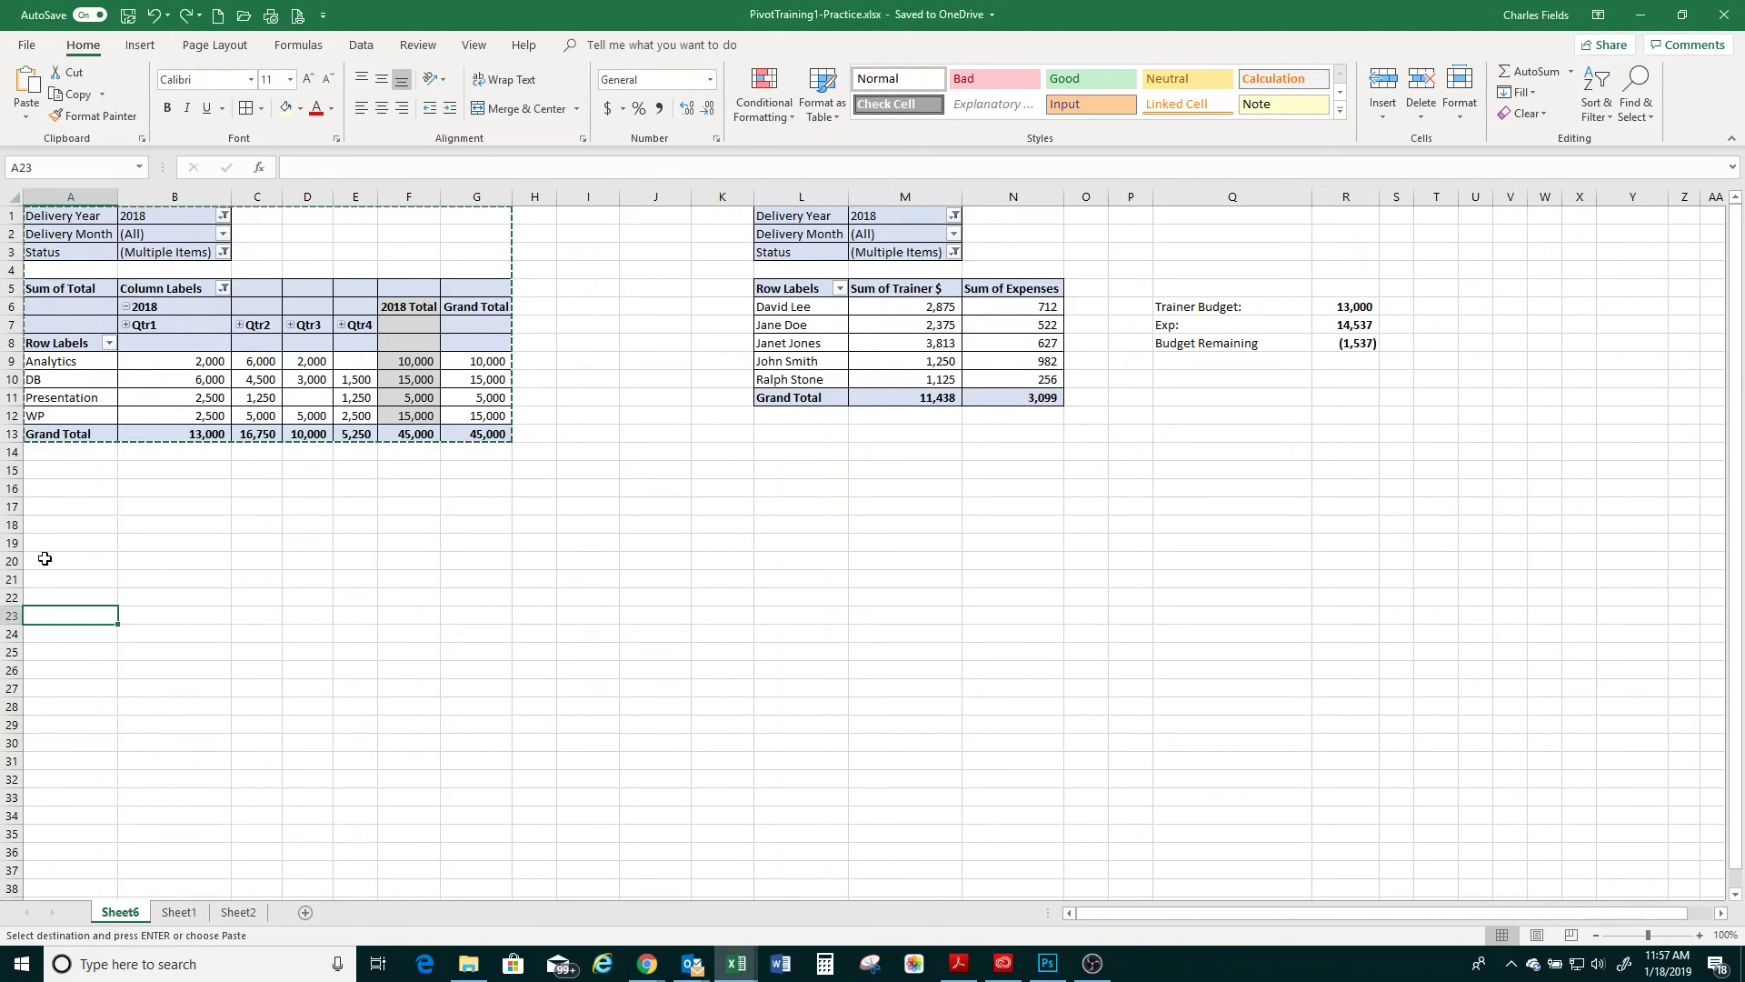
# Paste the copied quarterly sales pivot table at A20 and filter its Delivery Year to 2019
pyautogui.click(43, 561)
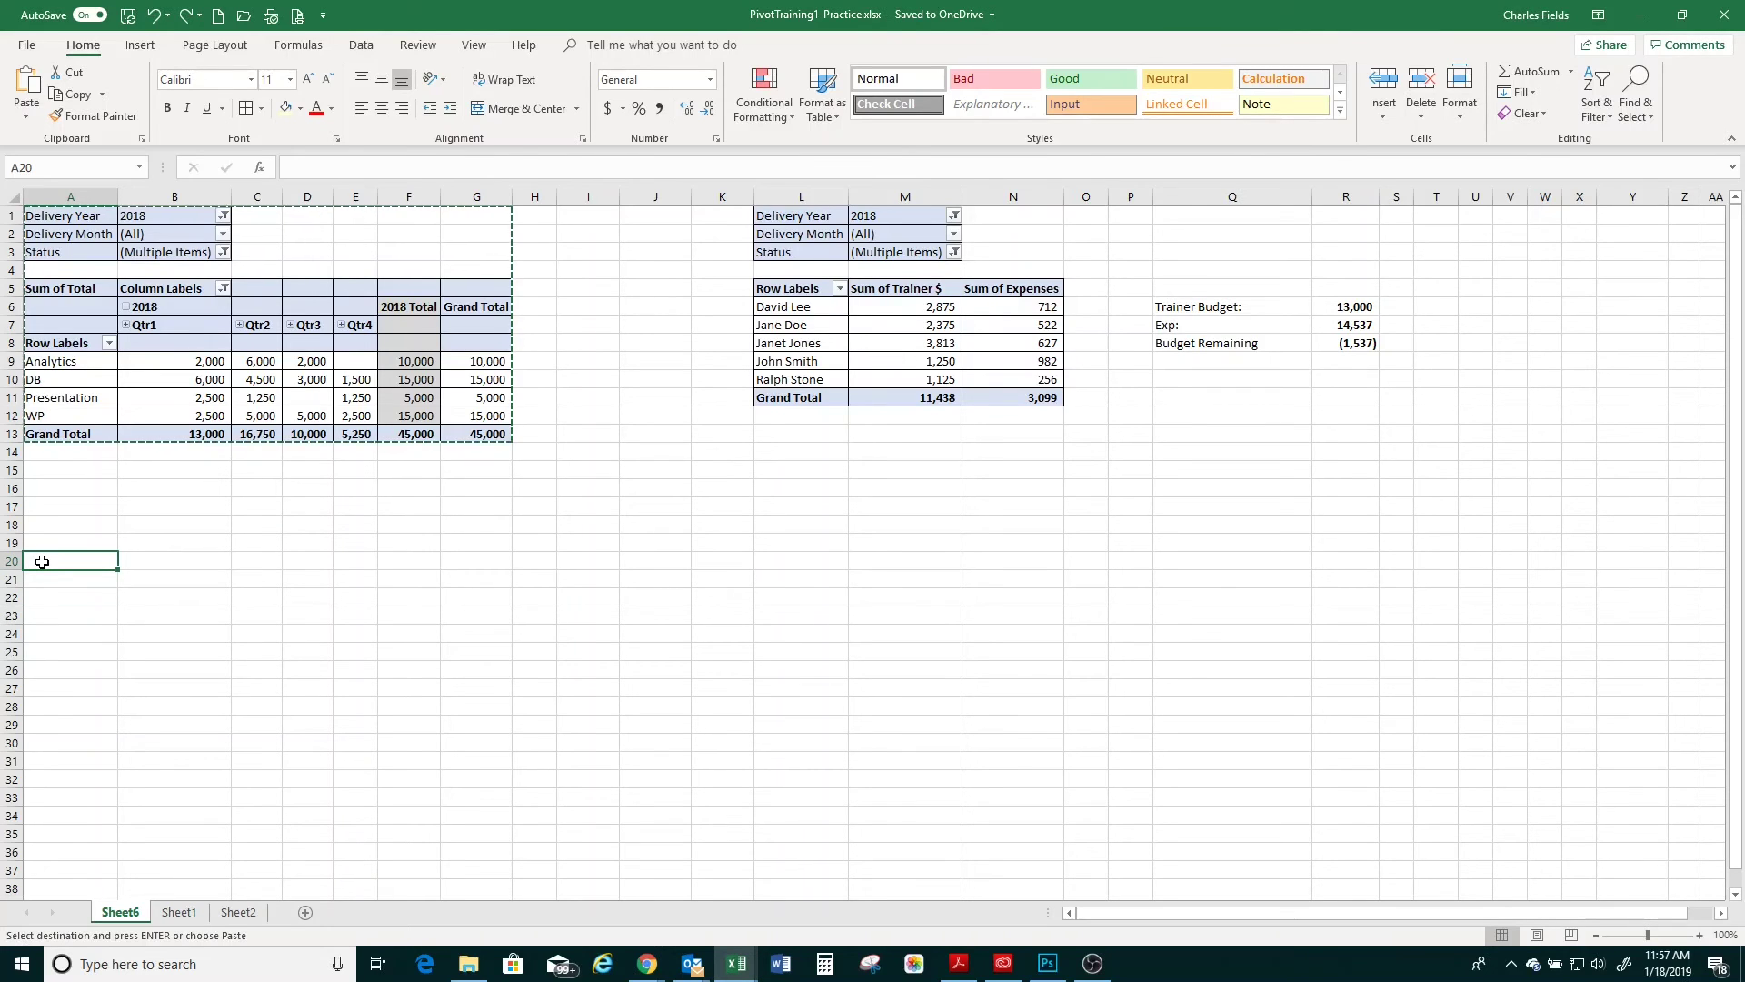
pyautogui.hotkey('ctrl', 'v')
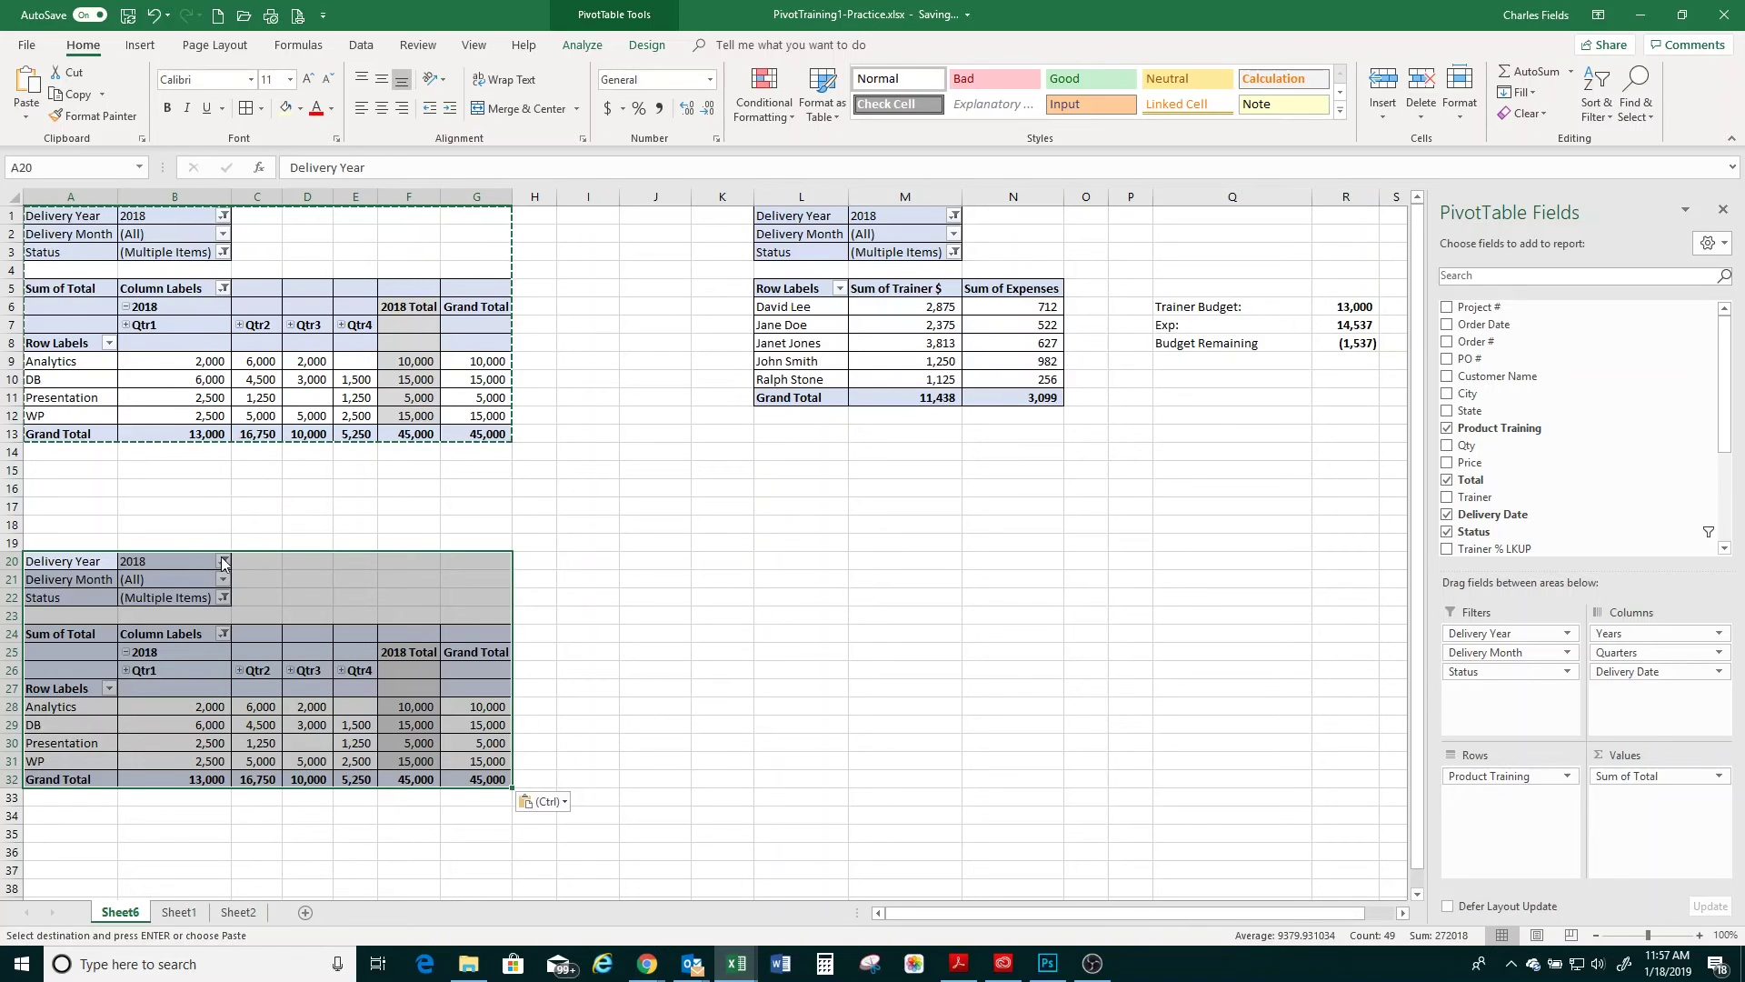
pyautogui.click(246, 561)
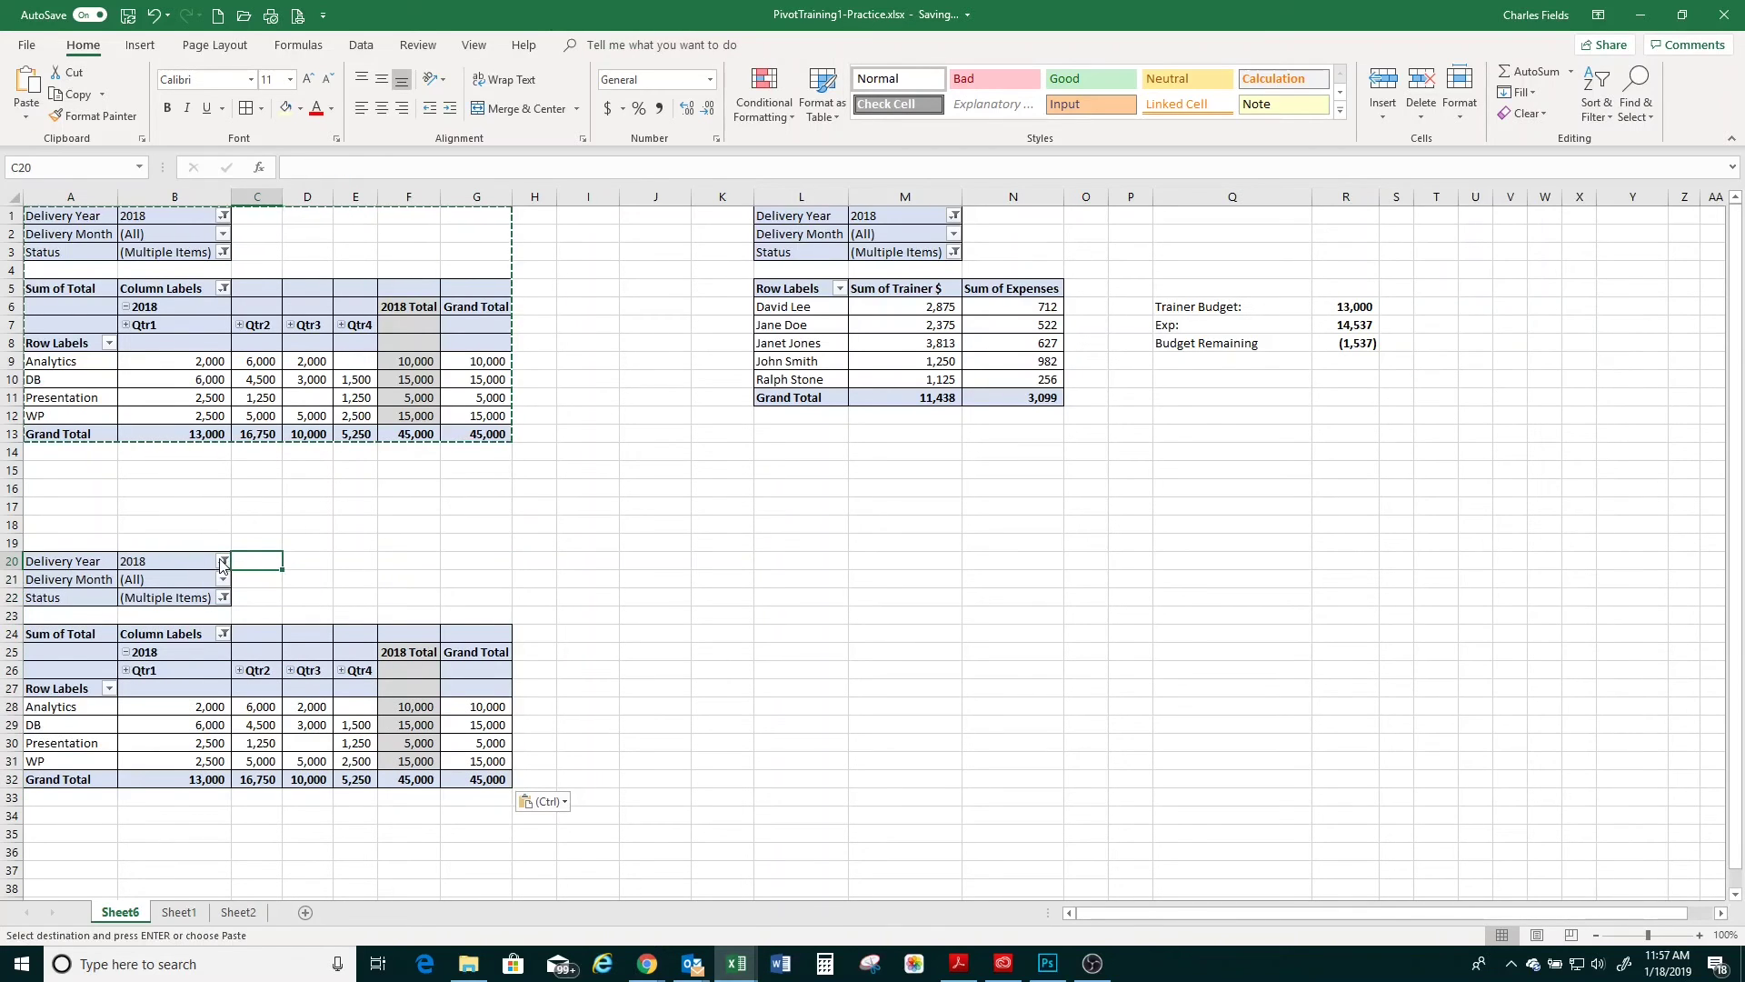
pyautogui.click(221, 561)
pyautogui.click(46, 654)
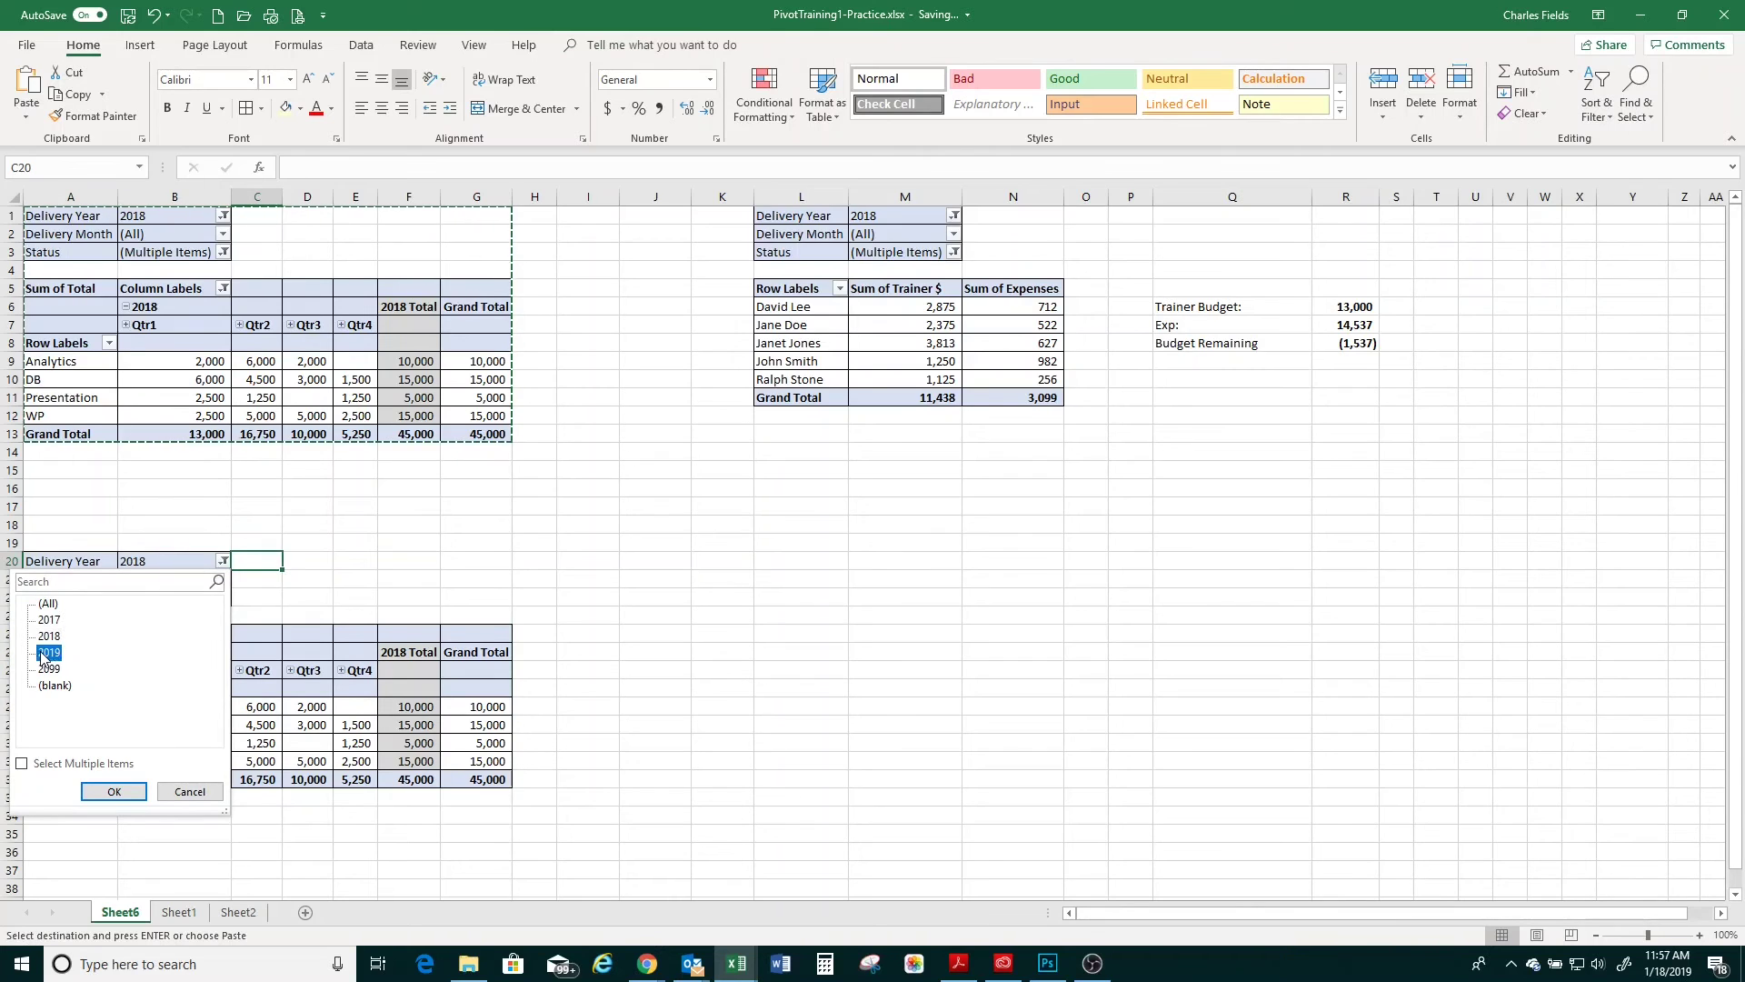
pyautogui.click(108, 791)
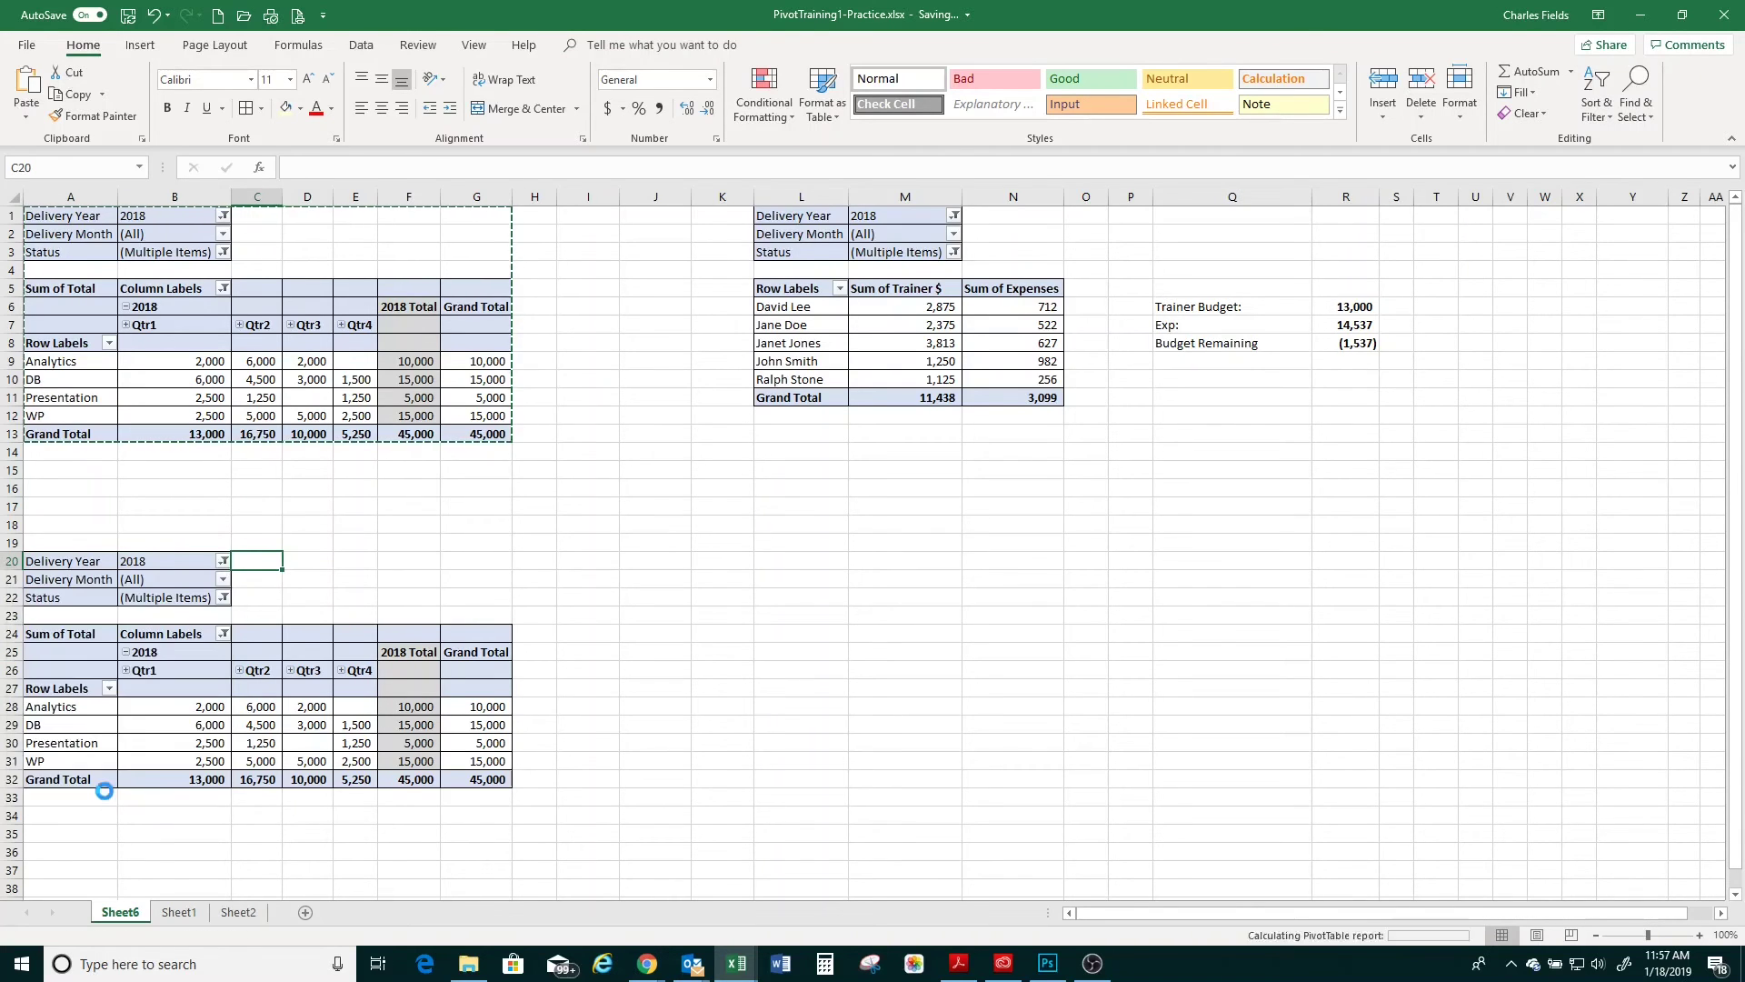
pyautogui.click(223, 581)
pyautogui.click(261, 609)
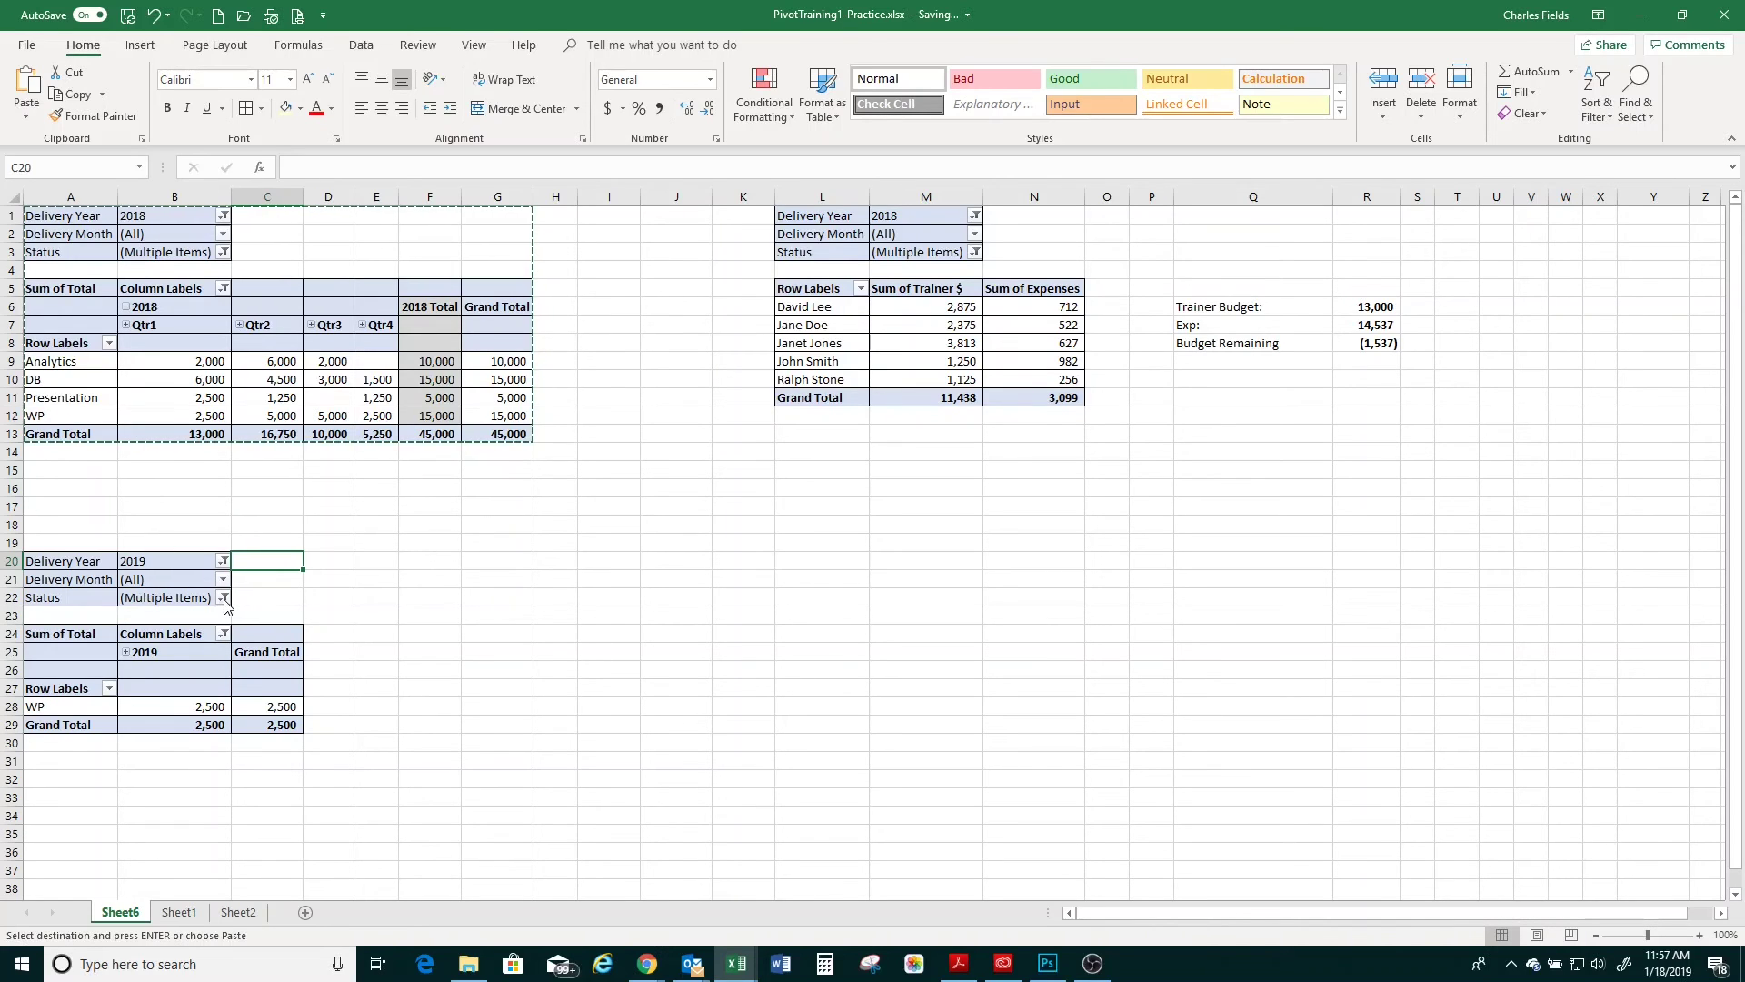
# Exclude Complete from the 2019 pivot table's Status filter, keeping only Scheduled
pyautogui.click(222, 598)
pyautogui.click(41, 656)
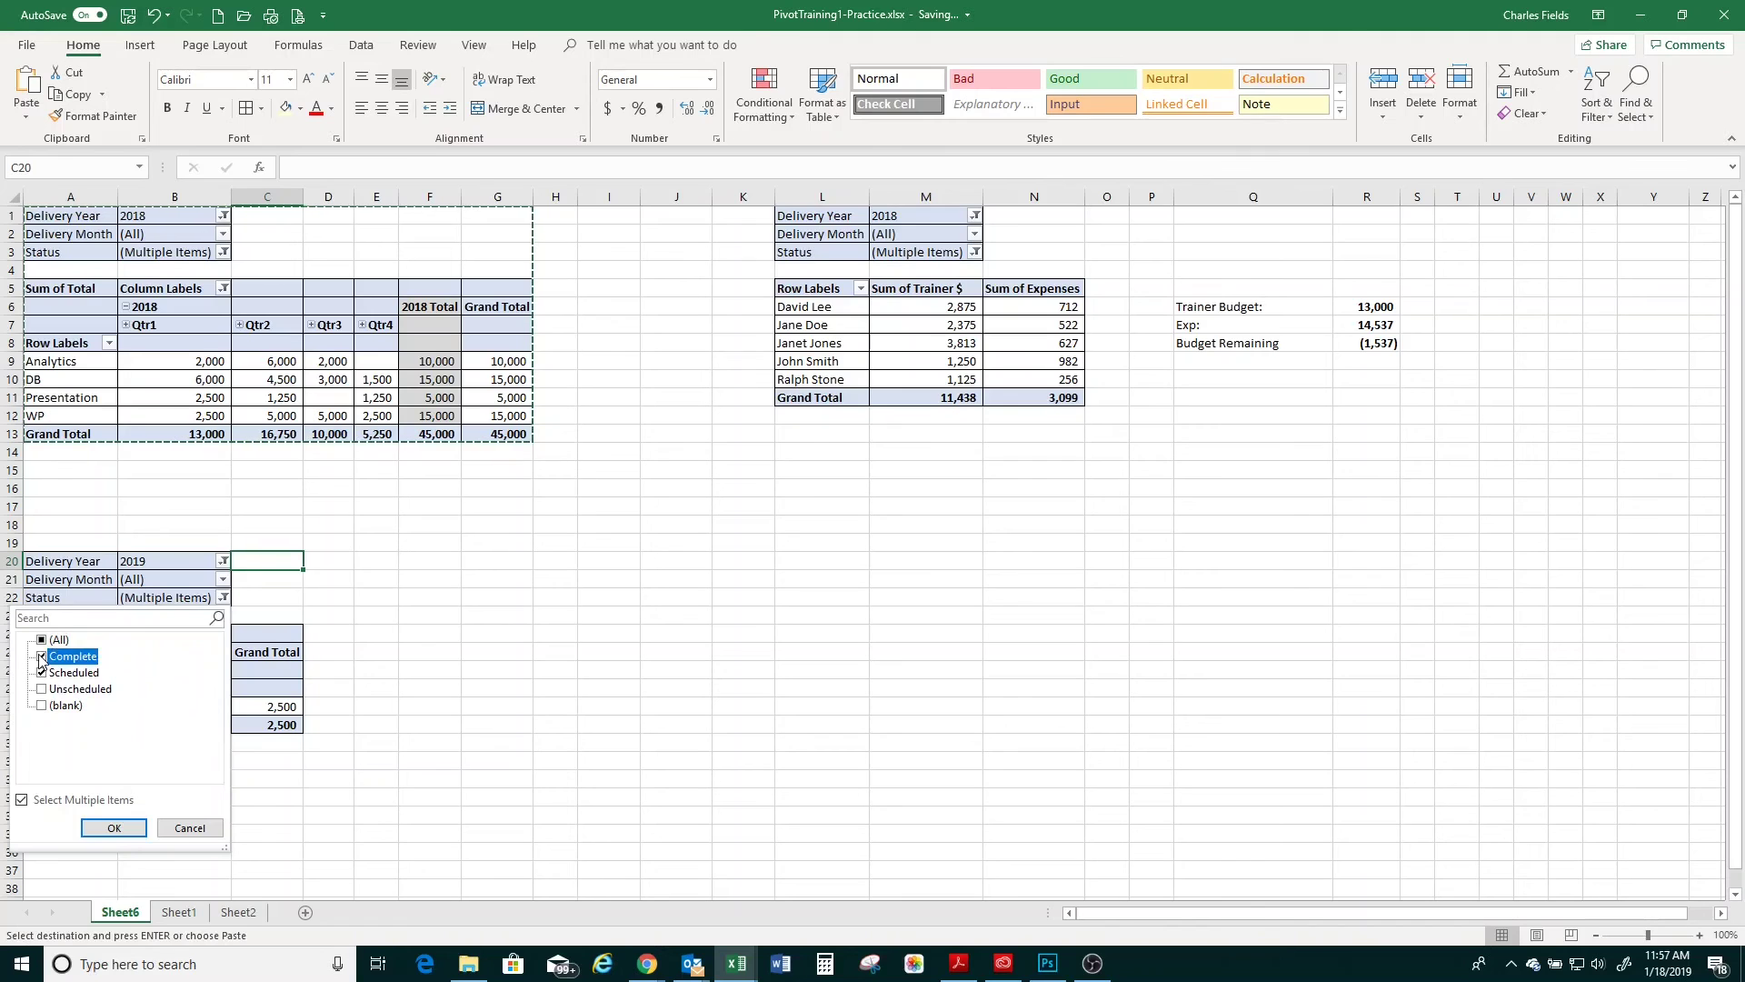
pyautogui.click(102, 832)
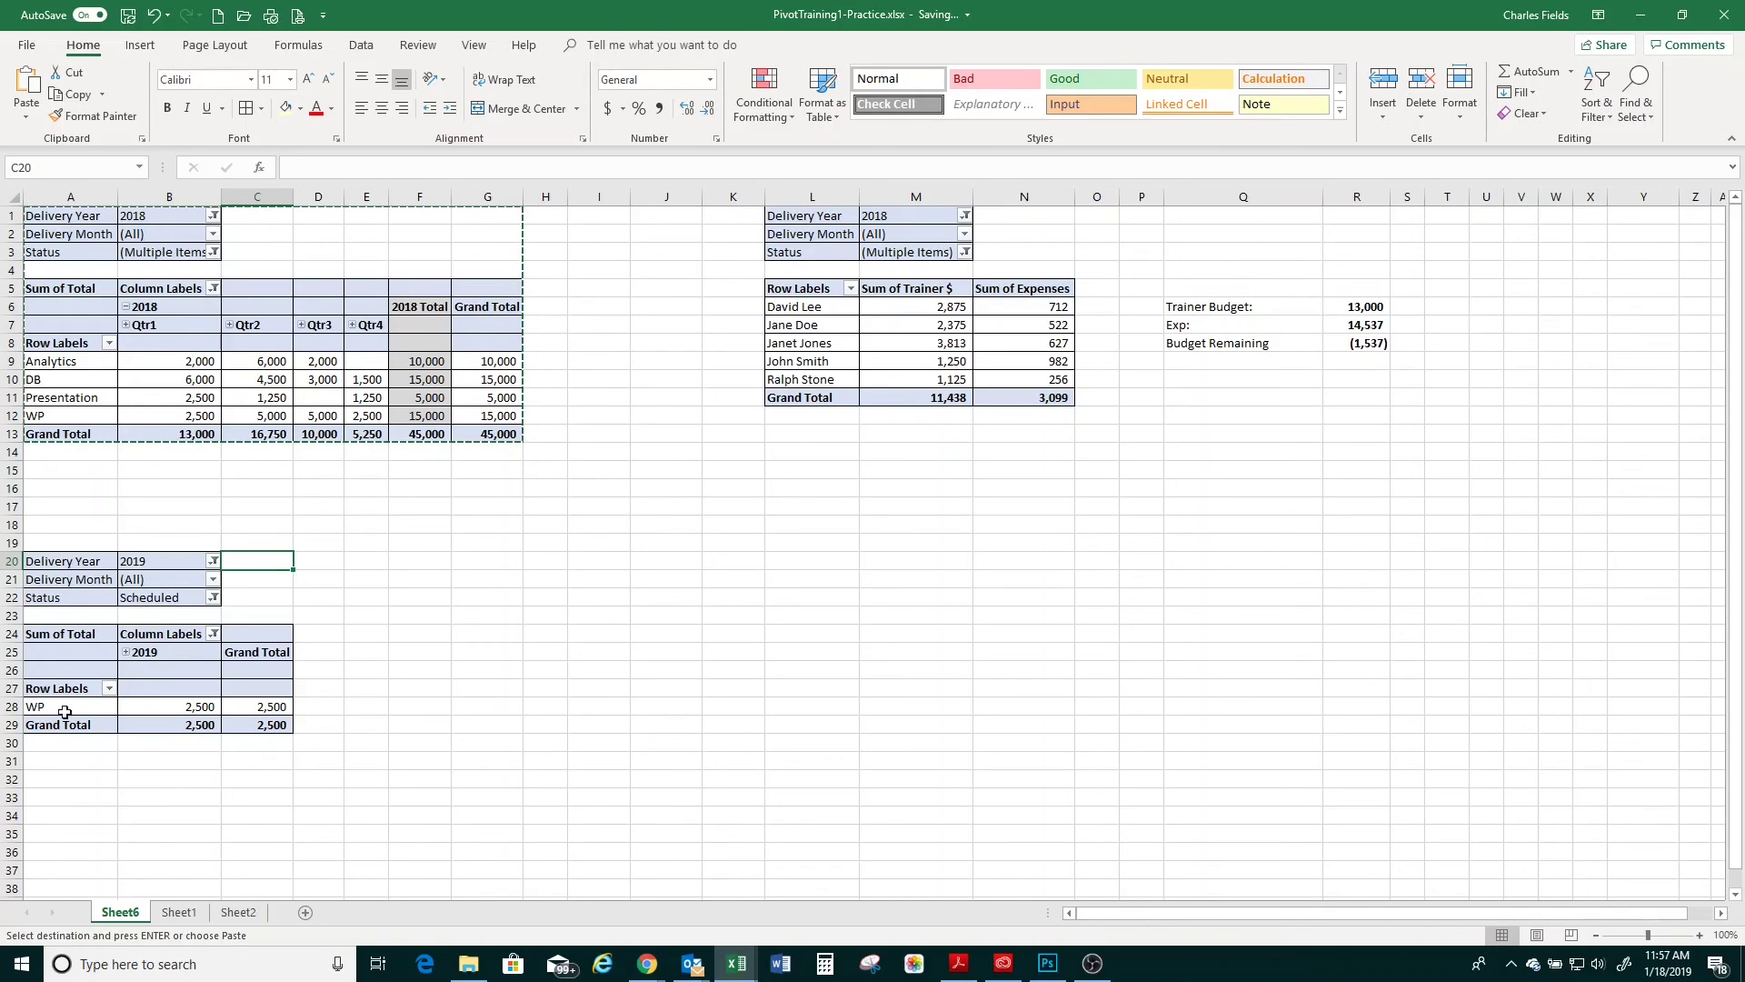
# Expand 2019 and its Qtr1 in the lower sales pivot table's columns down to month level
pyautogui.click(109, 688)
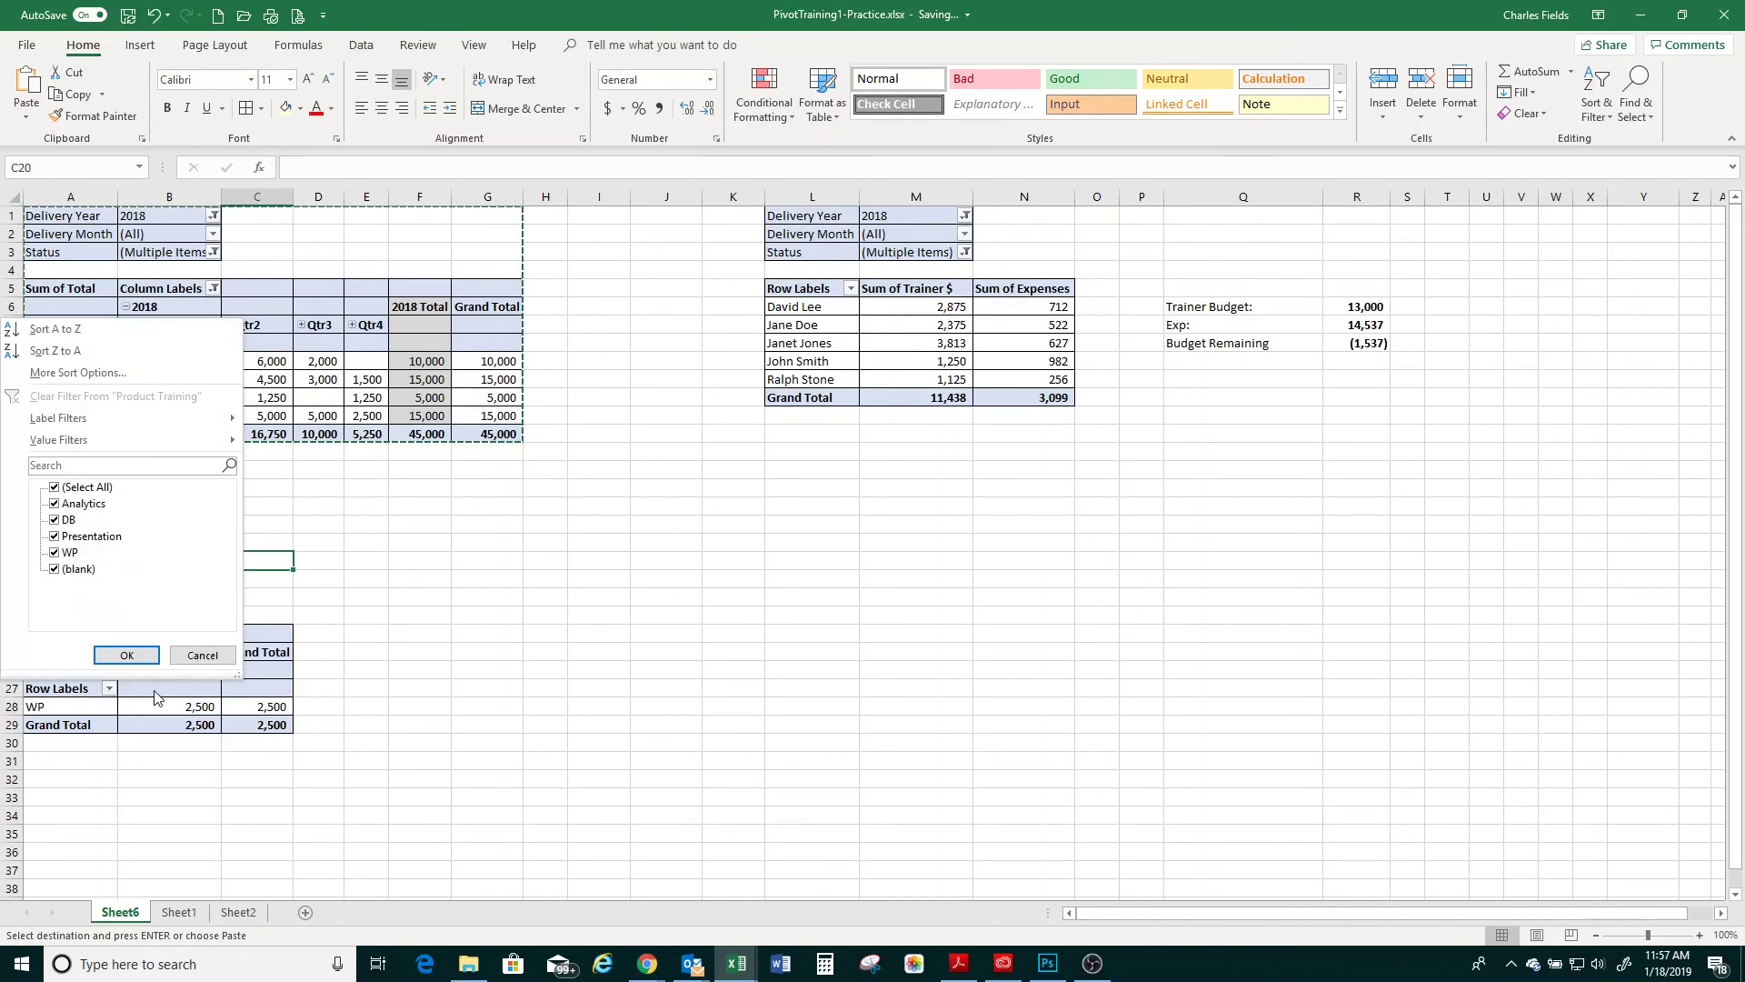
pyautogui.click(191, 655)
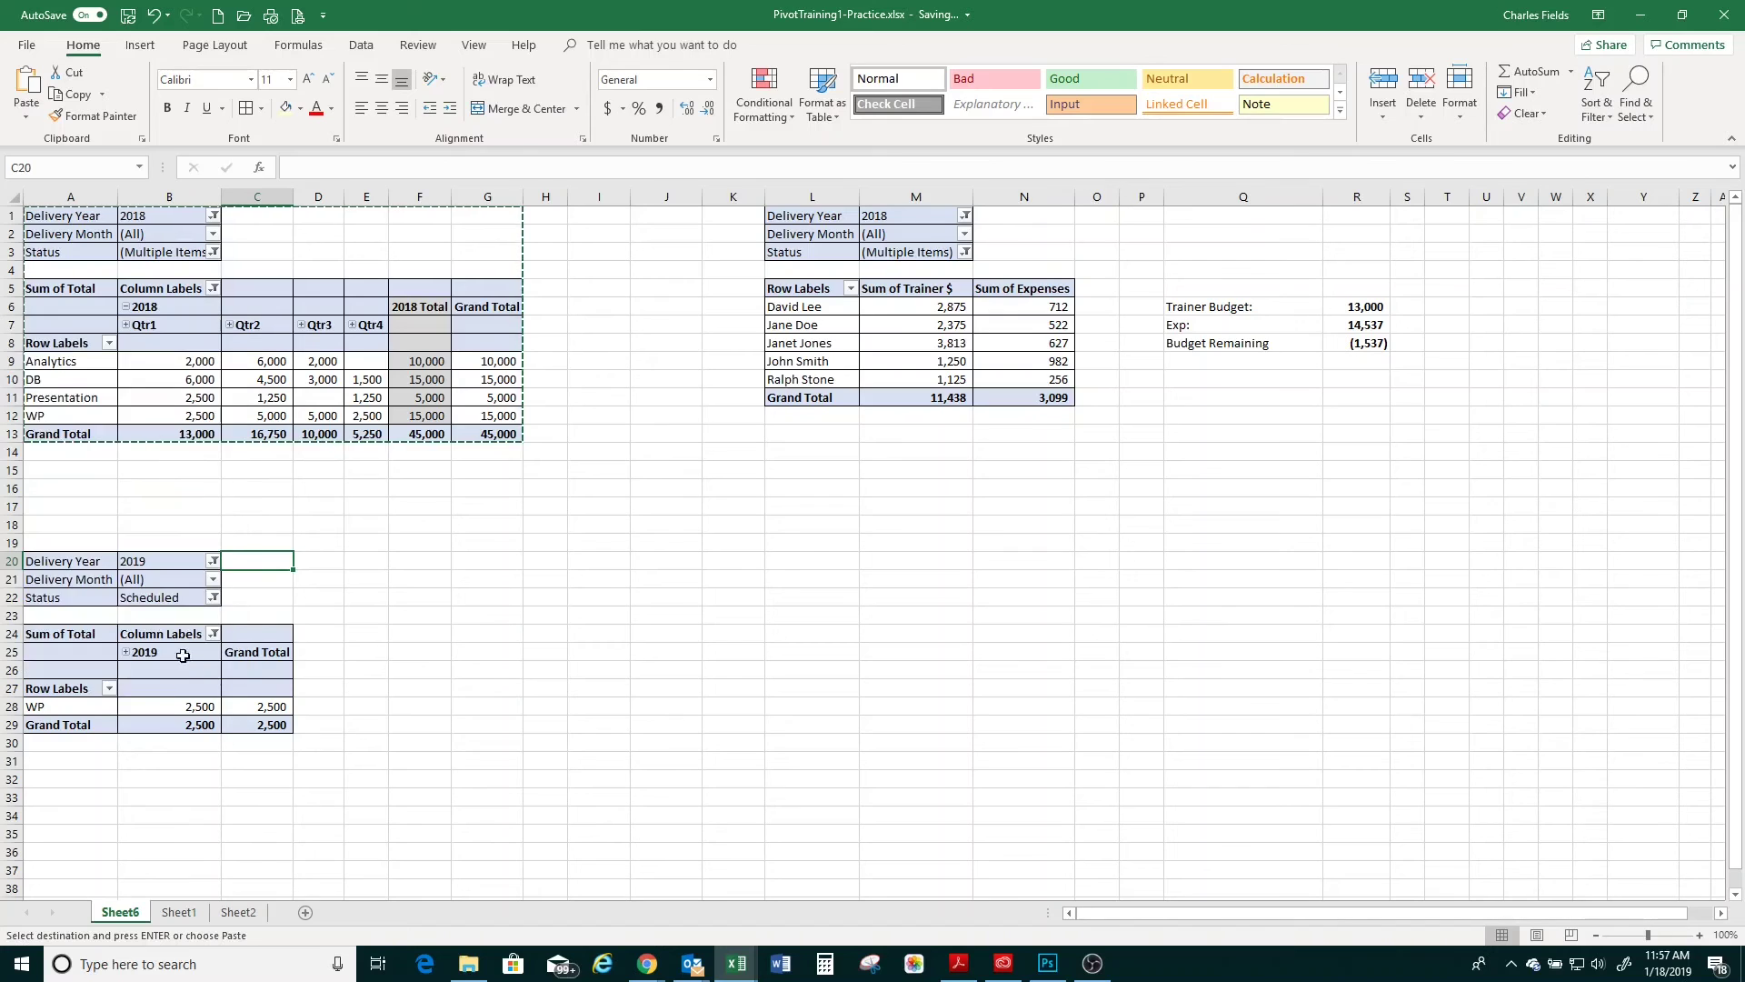
pyautogui.click(126, 653)
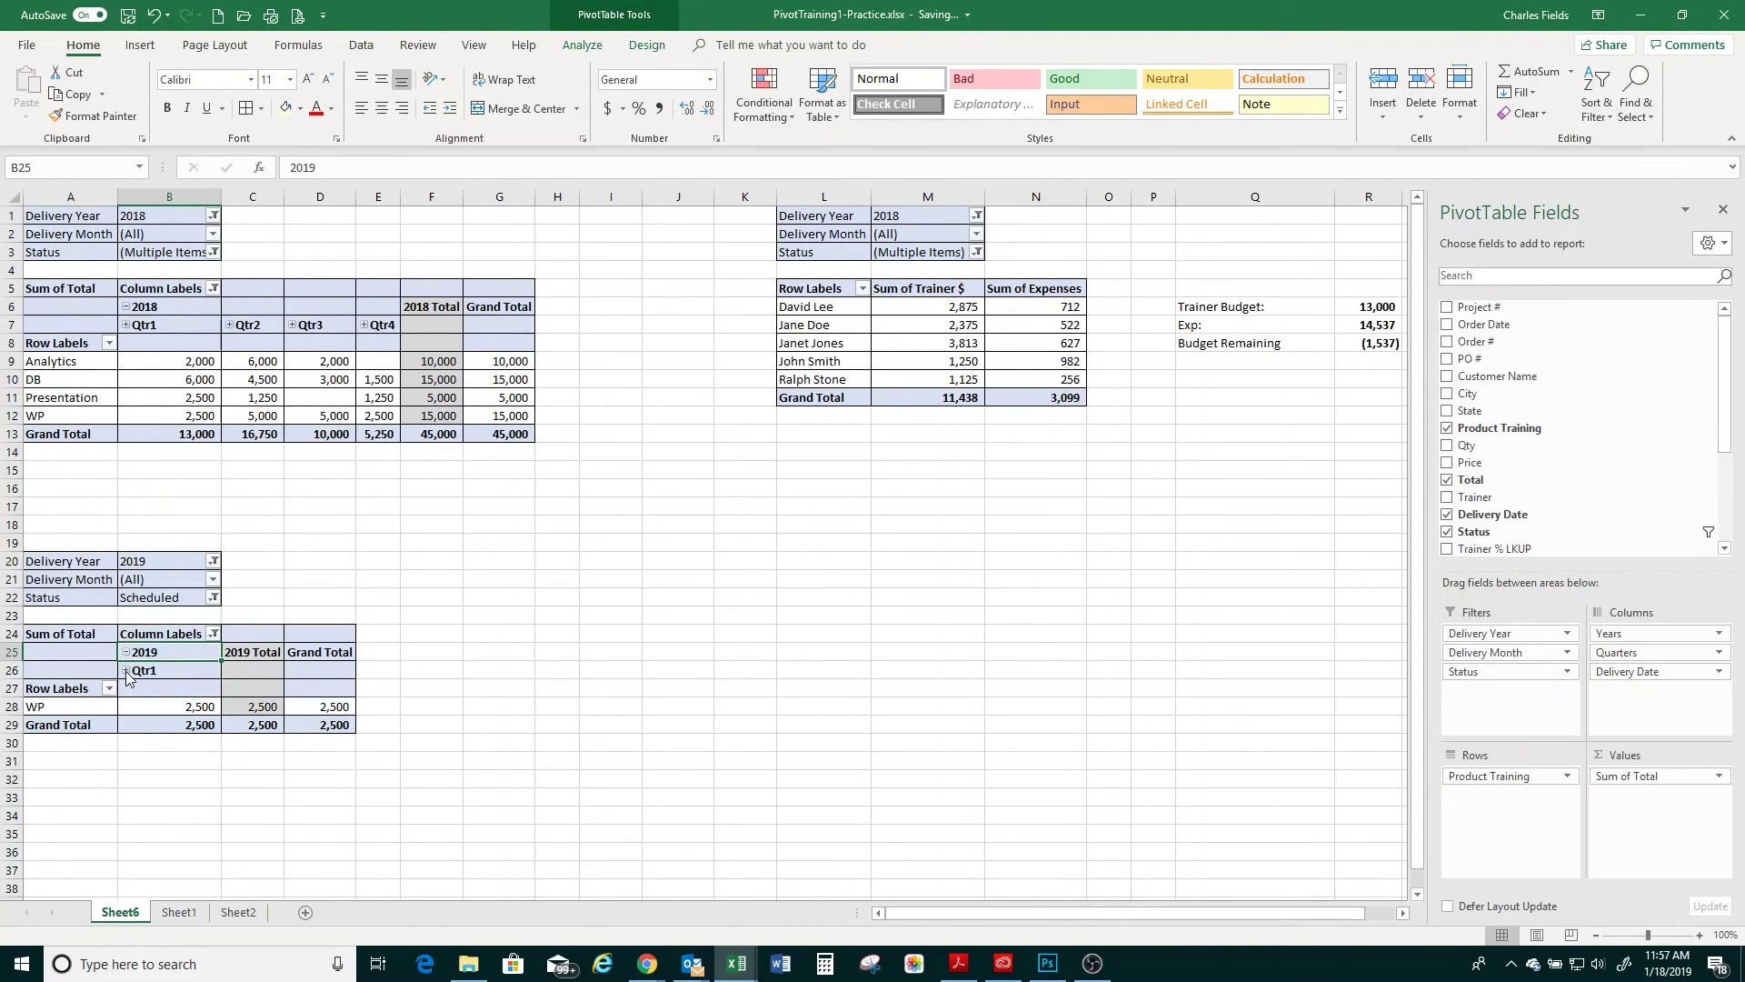
pyautogui.click(127, 672)
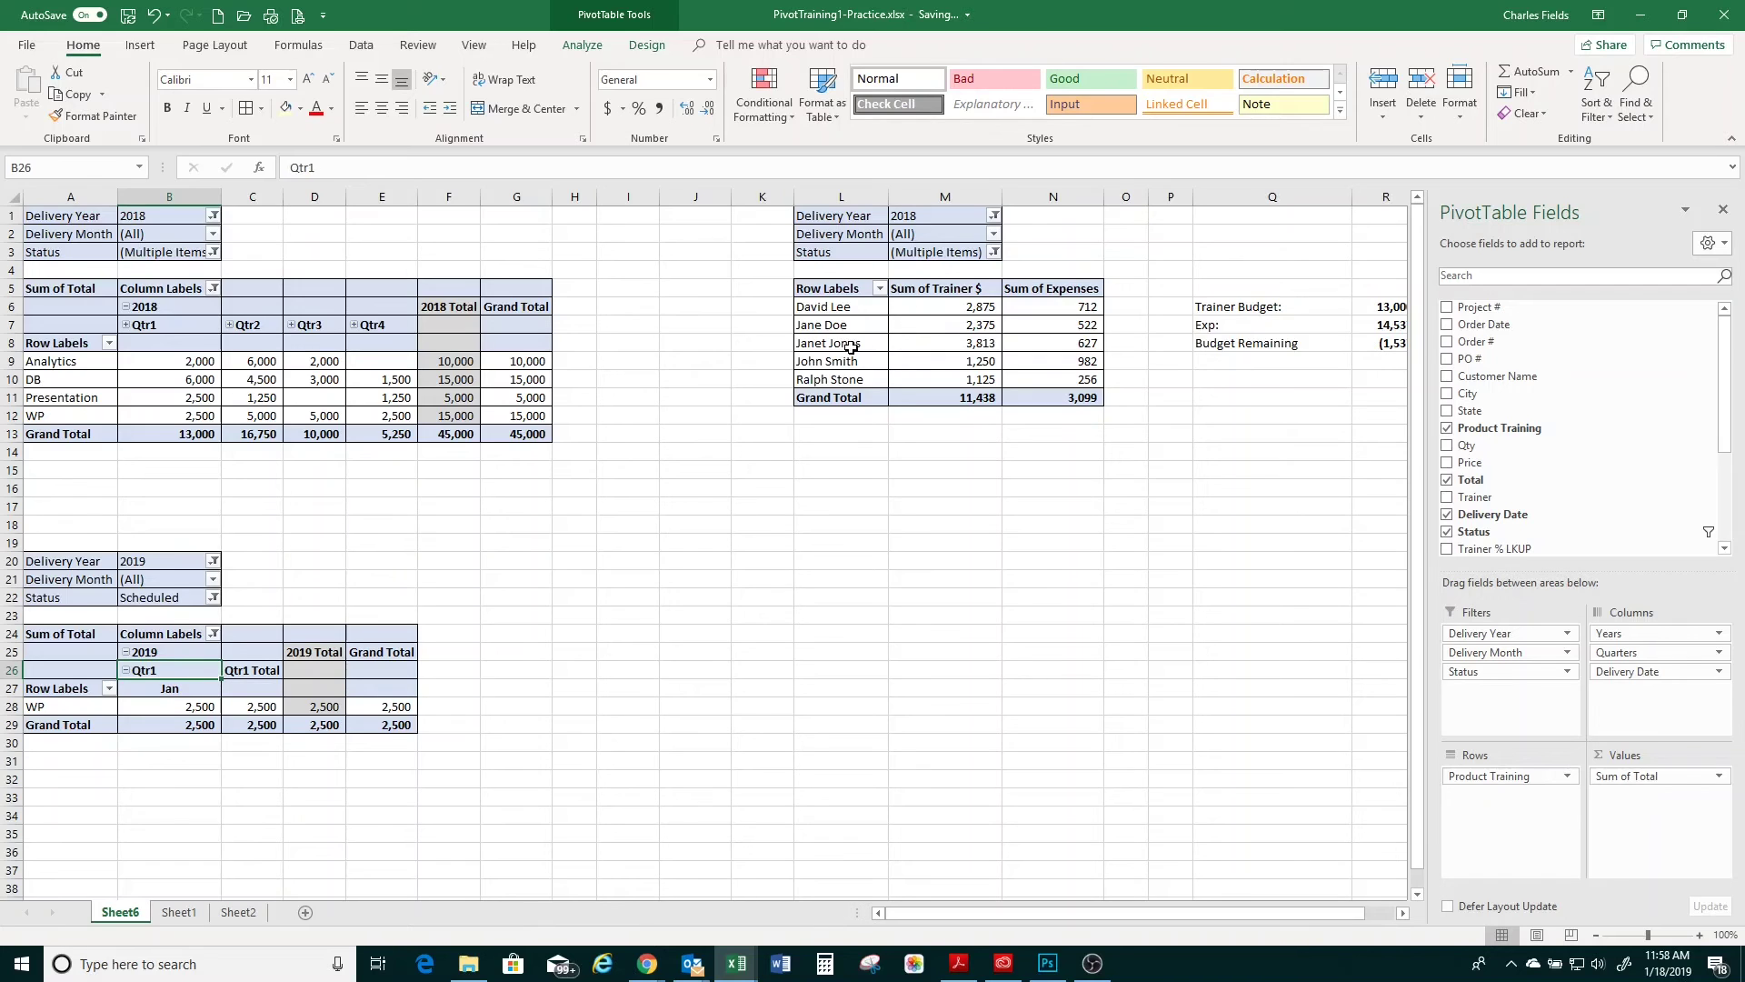
# Copy the trainer costs pivot table in L1:N11 and paste it at L19
pyautogui.moveTo(812, 226); pyautogui.dragTo(1042, 390)
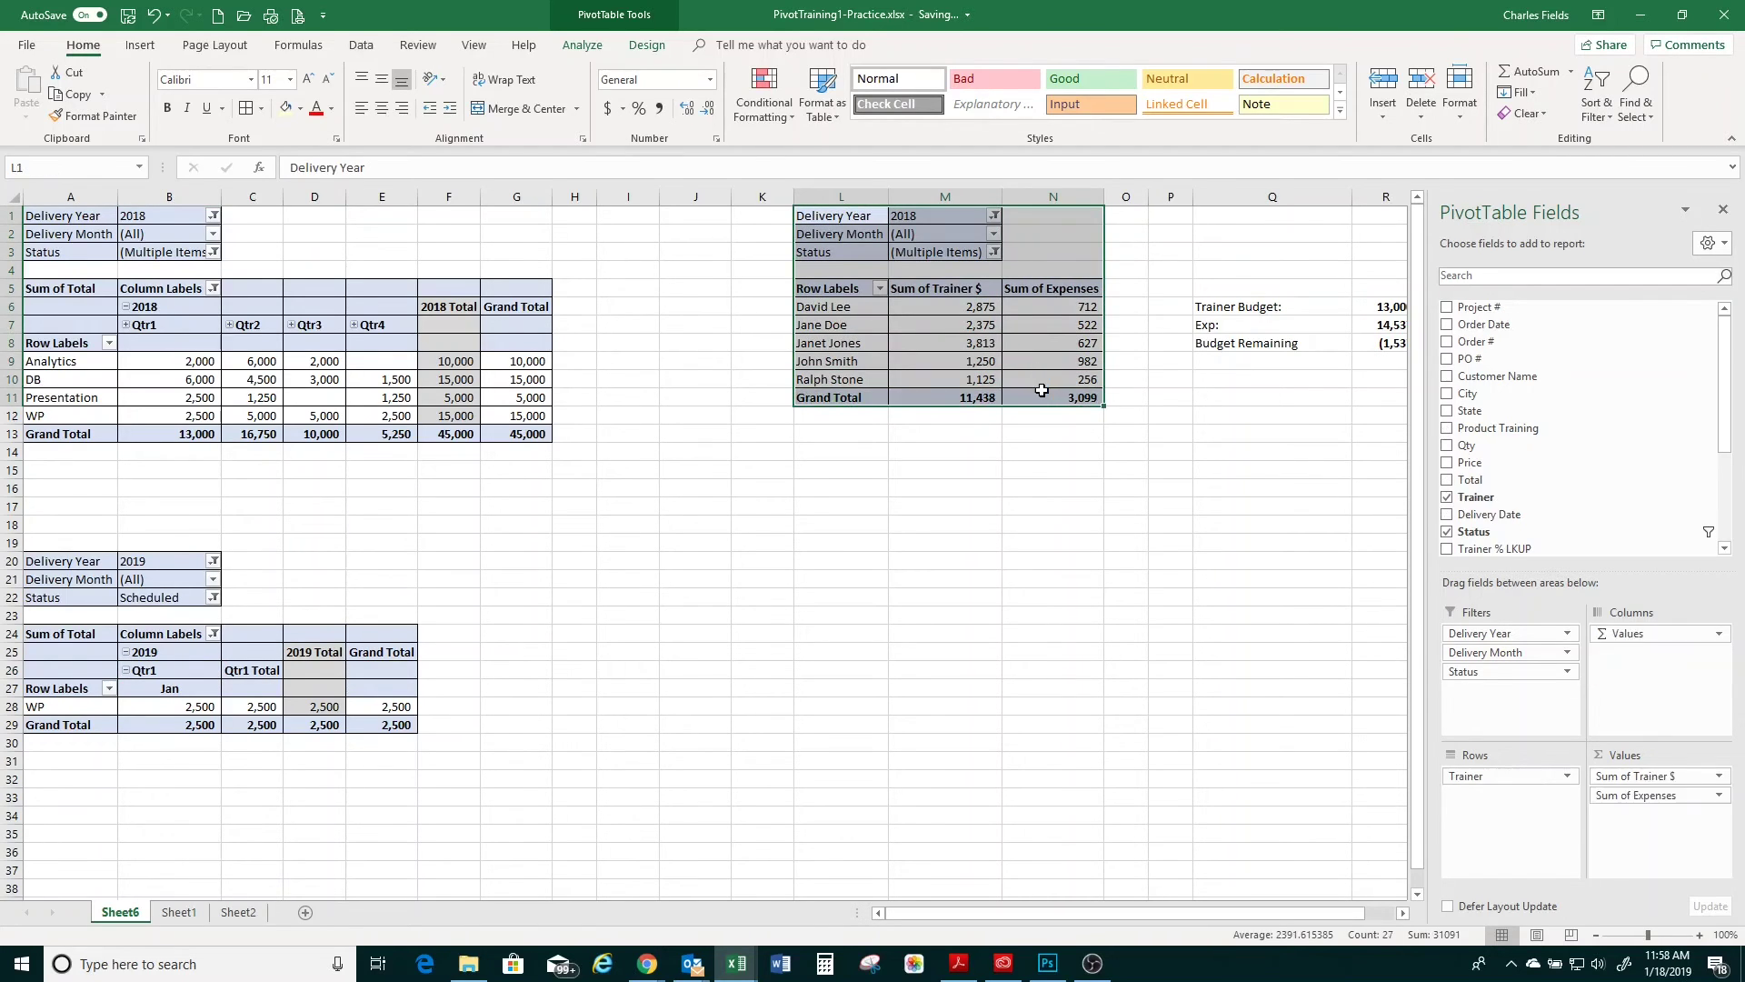
pyautogui.hotkey('ctrl', 'c')
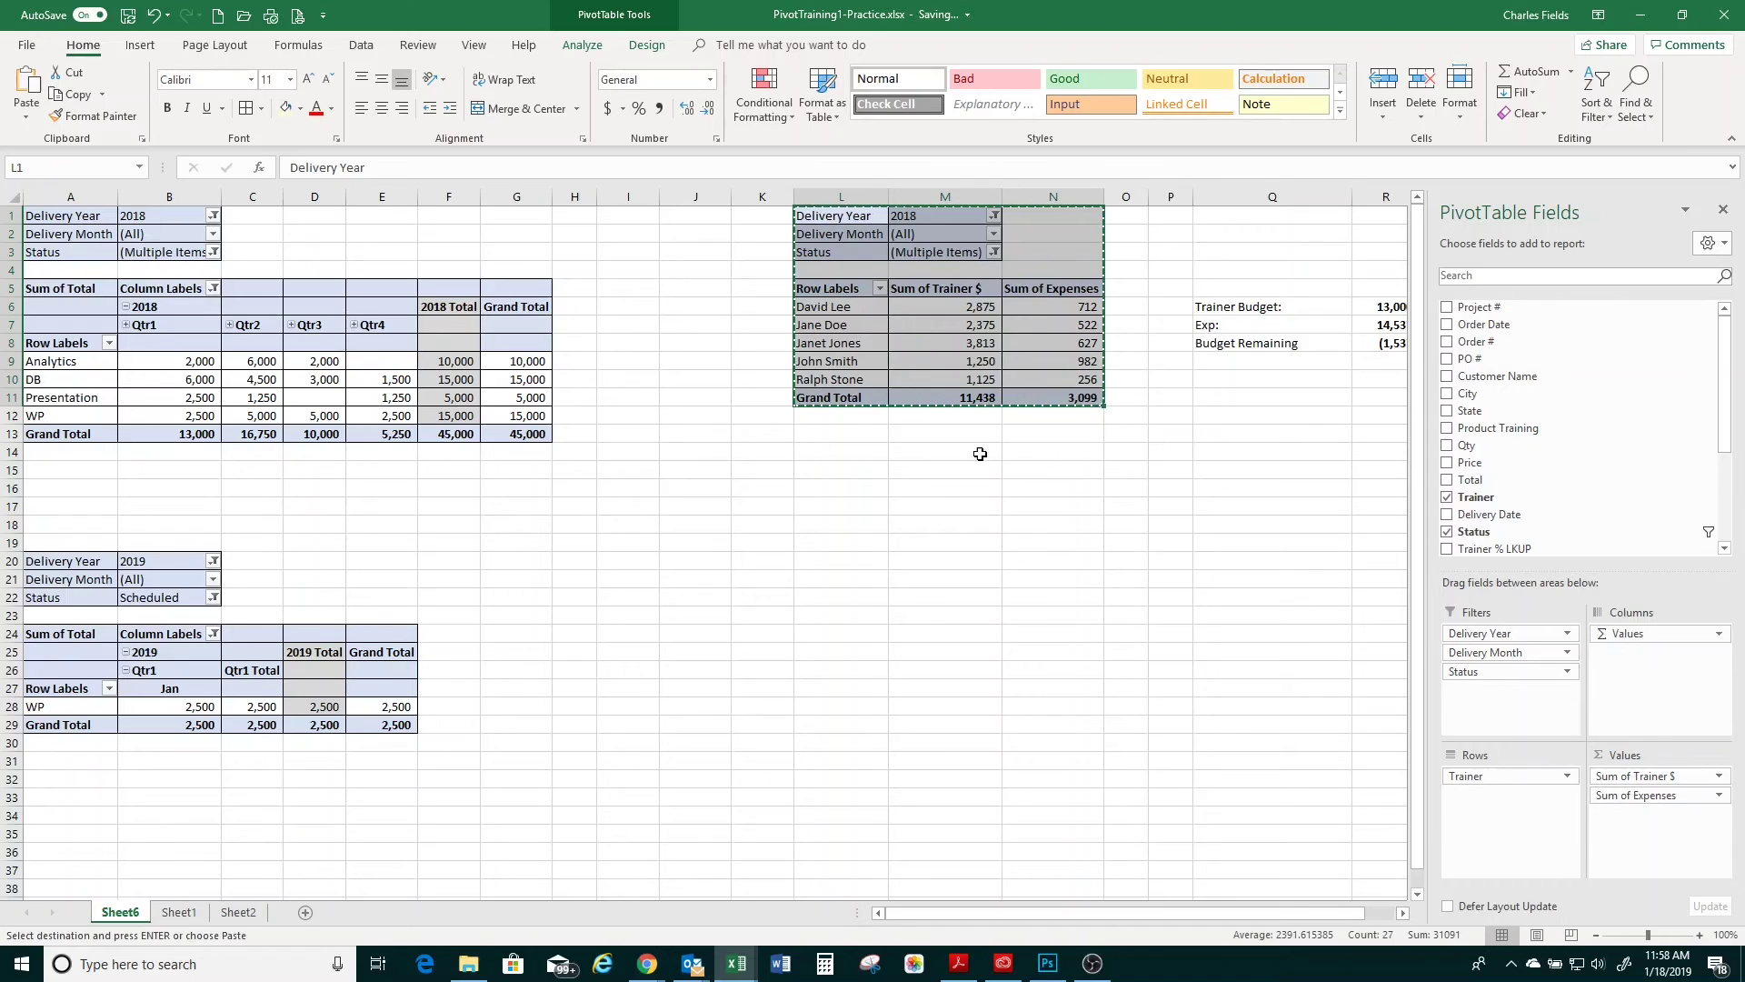
pyautogui.click(844, 528)
pyautogui.click(845, 550)
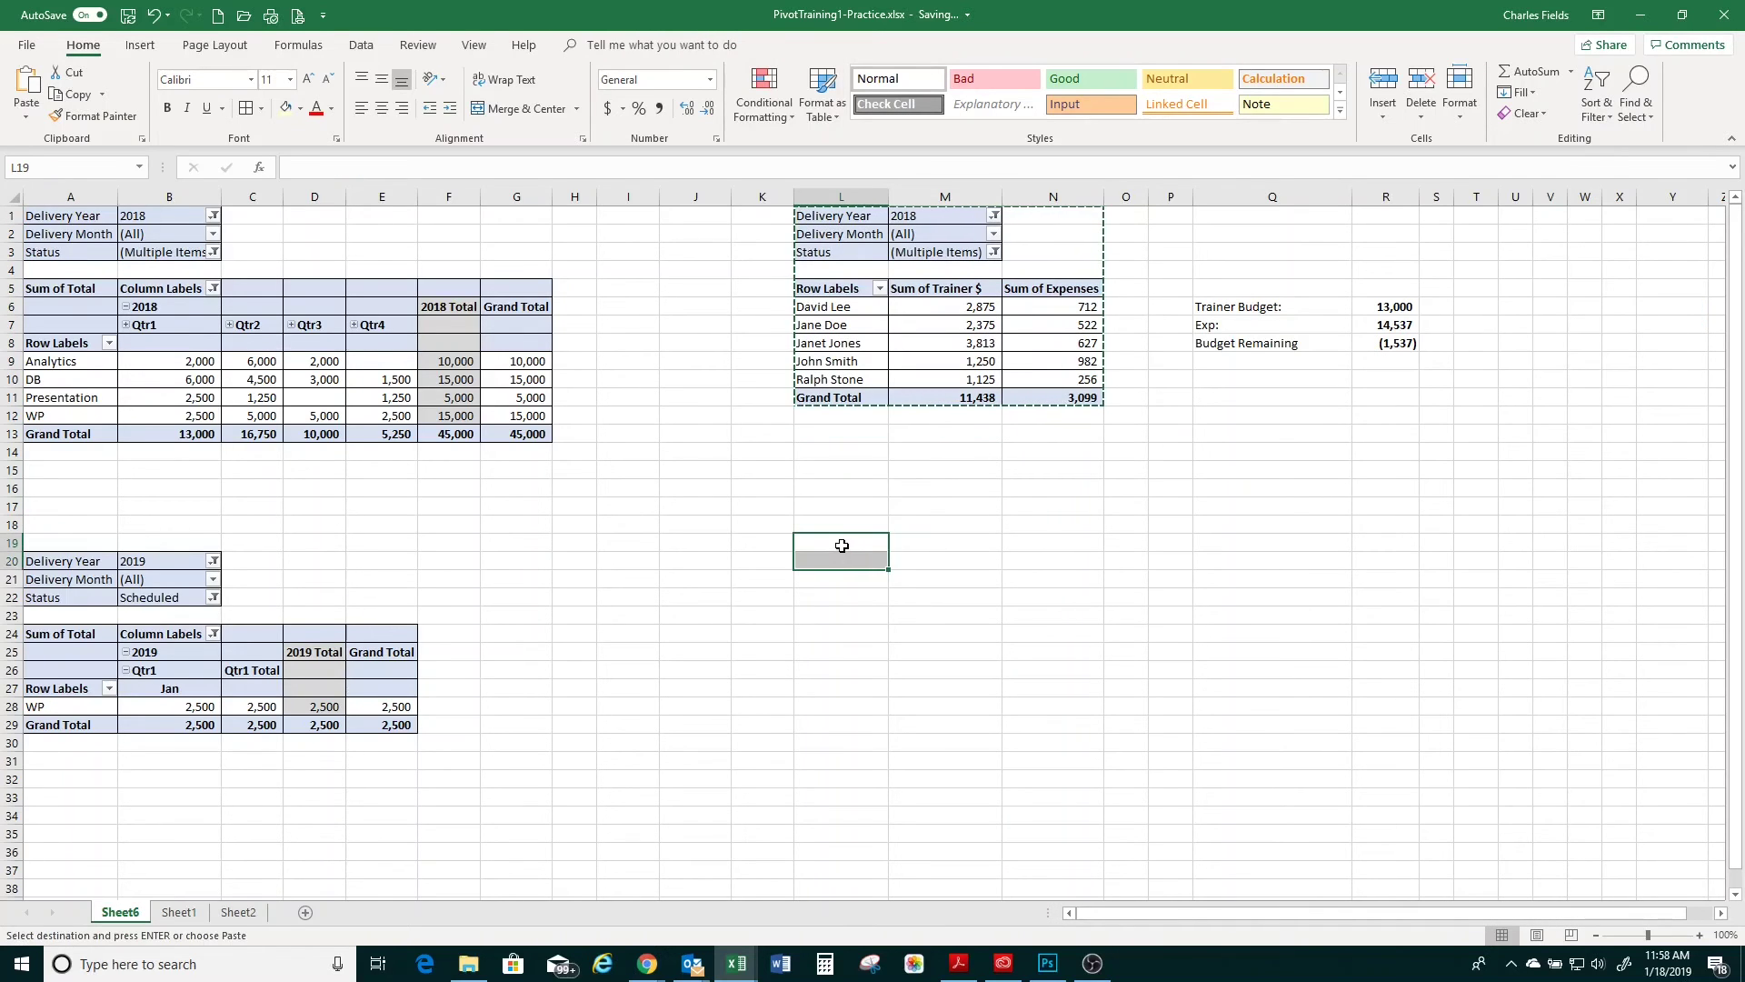
pyautogui.hotkey('ctrl', 'v')
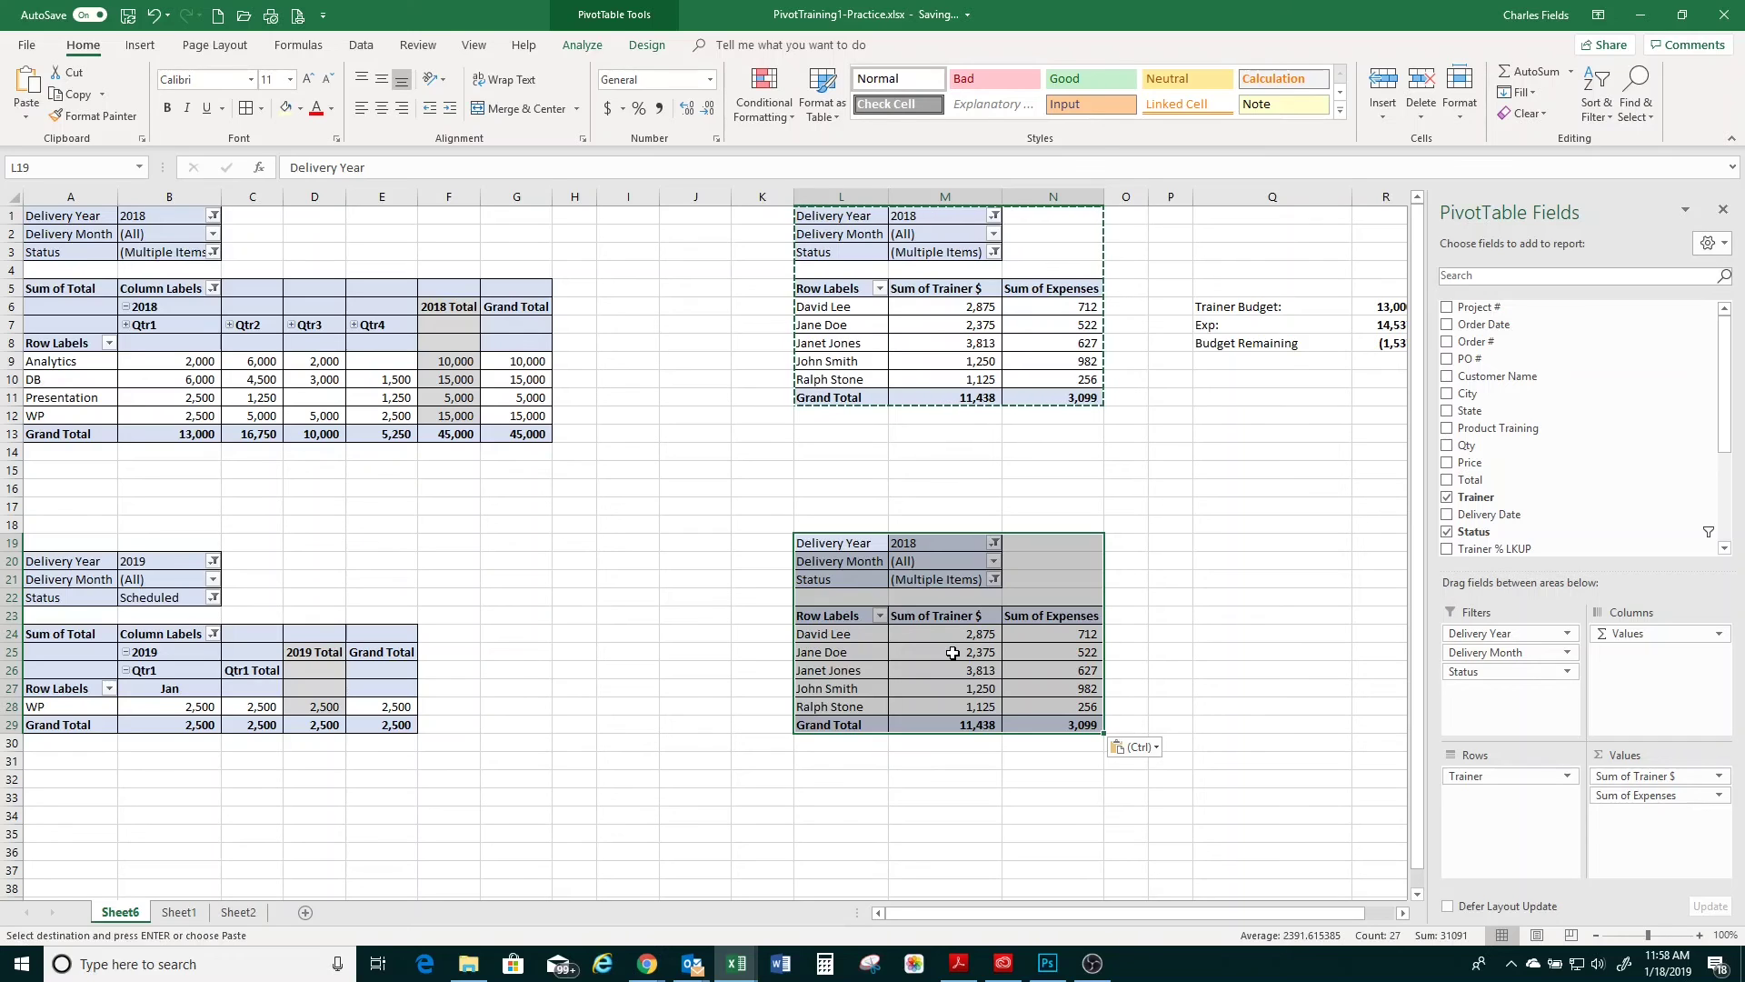
pyautogui.moveTo(953, 653)
# Replace Trainer $ and Expenses with Qty in the values of the pivot table at L19
pyautogui.click(1713, 777)
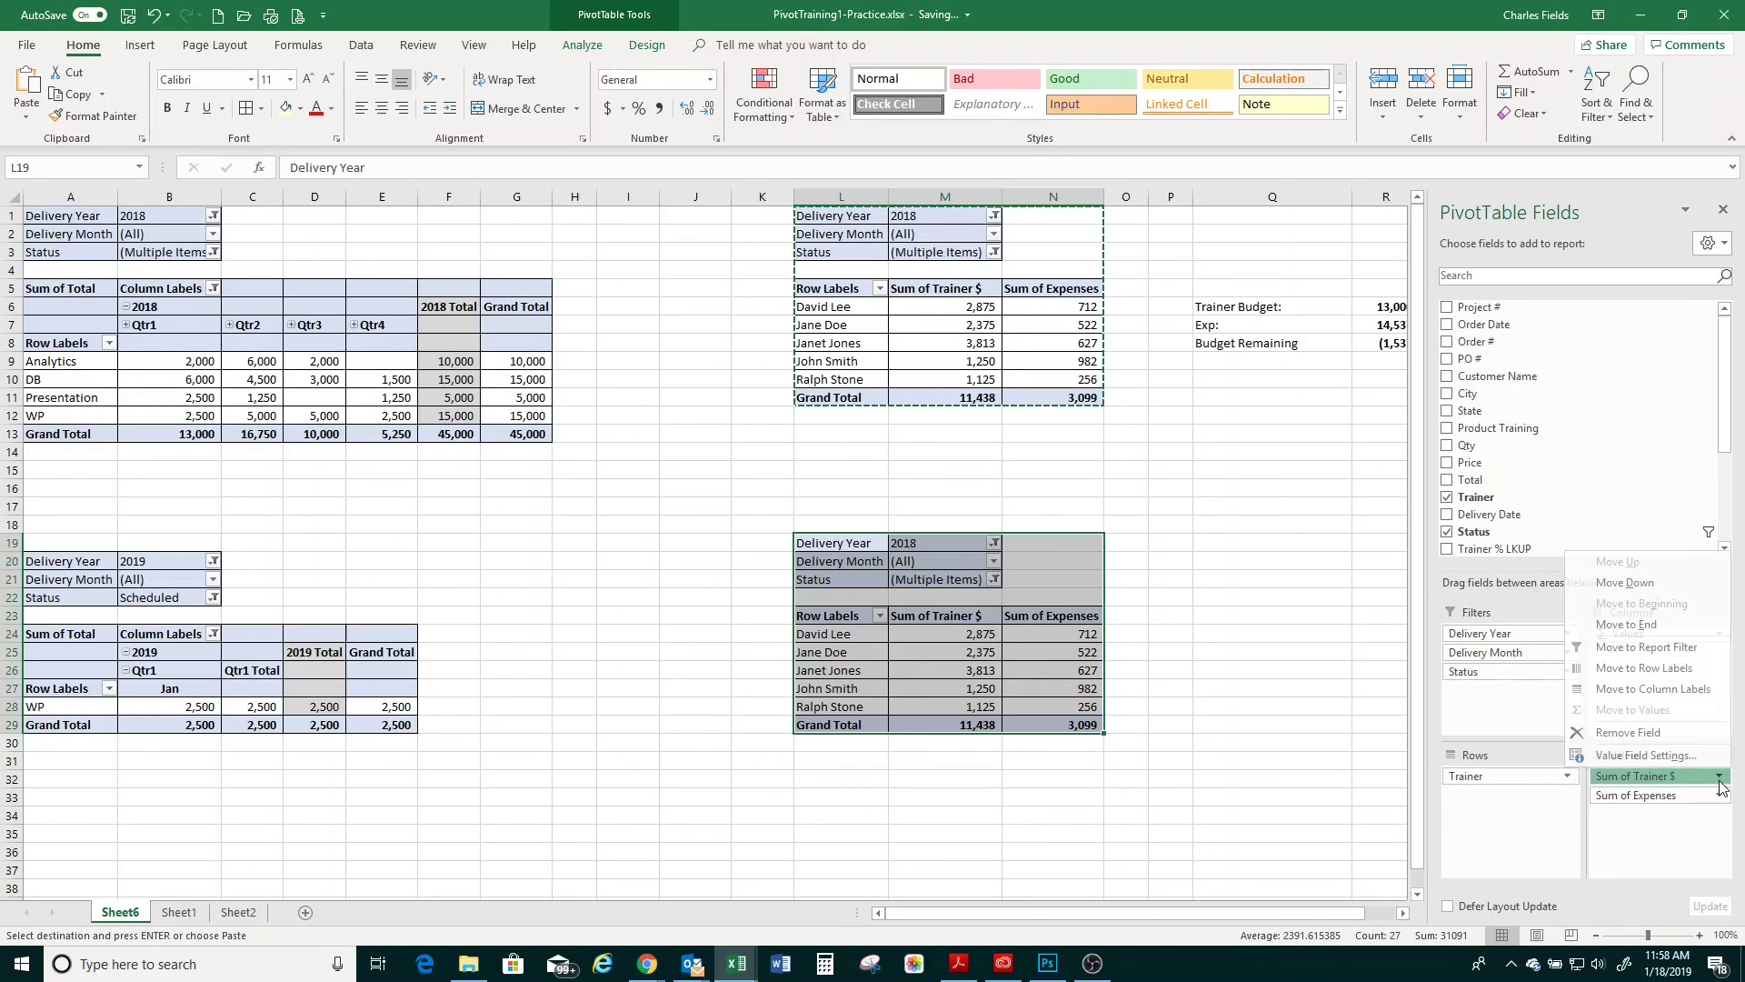
pyautogui.click(1669, 778)
pyautogui.moveTo(1671, 780)
pyautogui.mouseDown()
pyautogui.moveTo(1309, 764)
pyautogui.moveTo(1700, 808)
pyautogui.moveTo(1673, 782)
pyautogui.mouseUp()
pyautogui.scroll(-3, 1556, 491)
pyautogui.scroll(-1, 1553, 487)
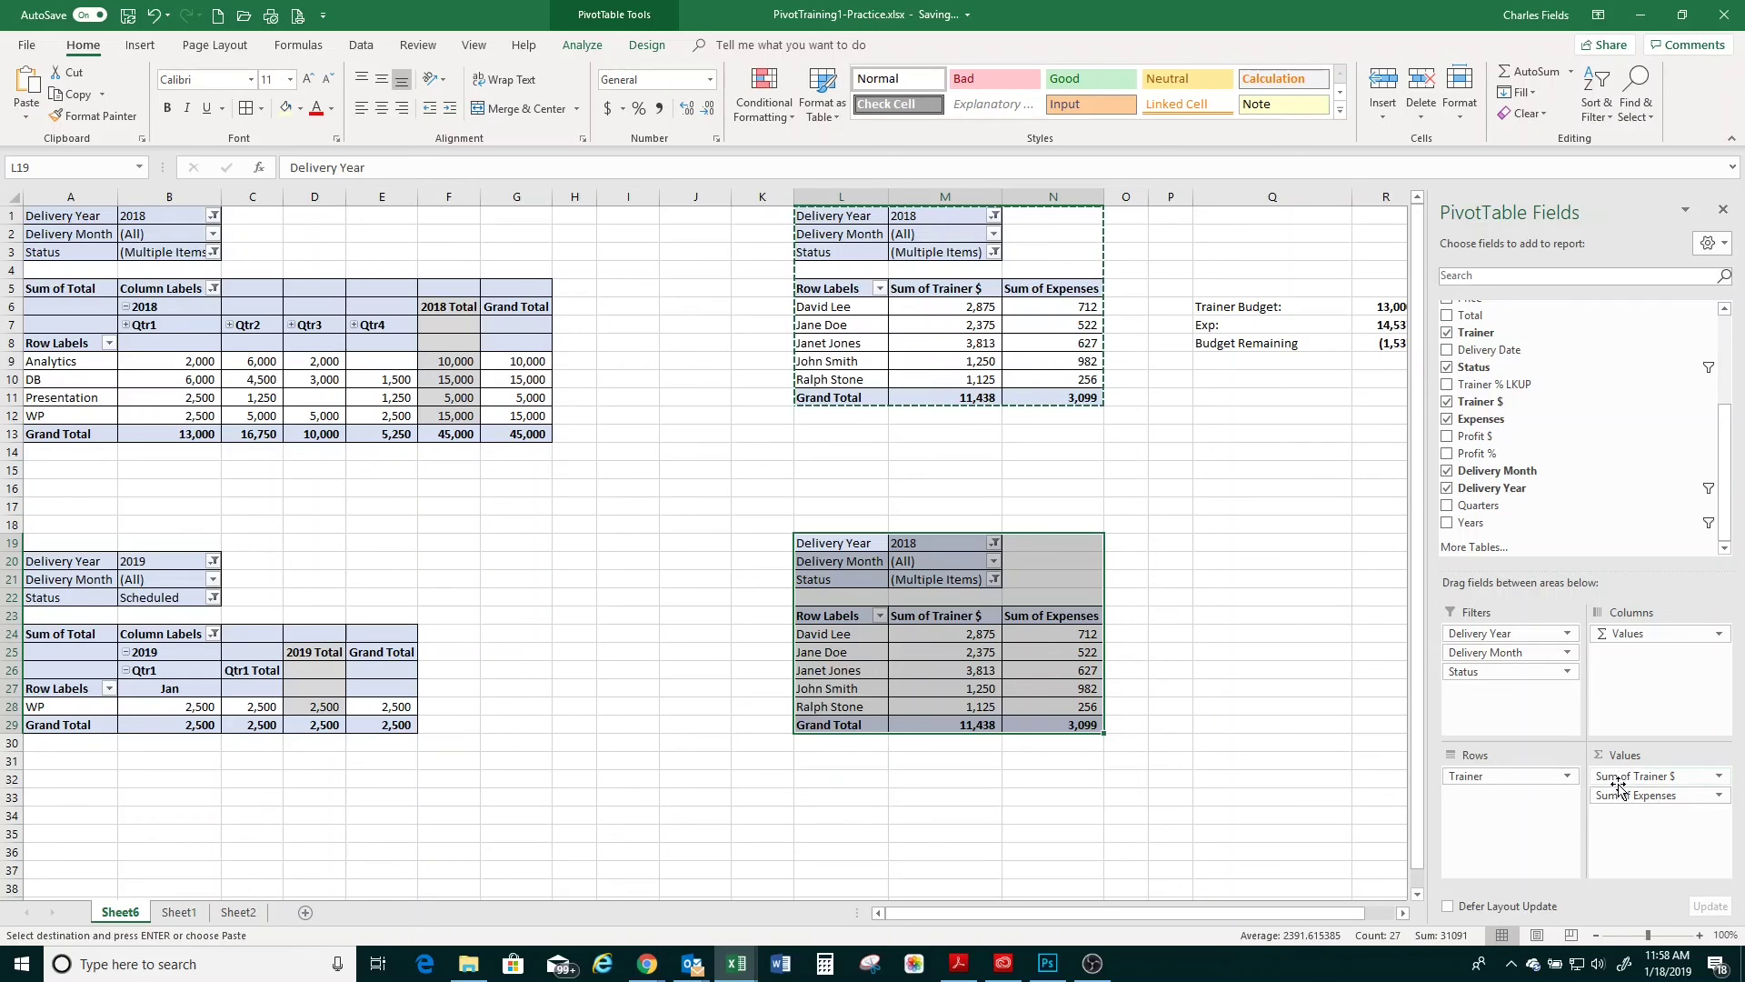
pyautogui.moveTo(1614, 780); pyautogui.dragTo(1261, 758)
pyautogui.moveTo(1621, 783); pyautogui.dragTo(1352, 783)
pyautogui.moveTo(1559, 642); pyautogui.dragTo(1637, 784)
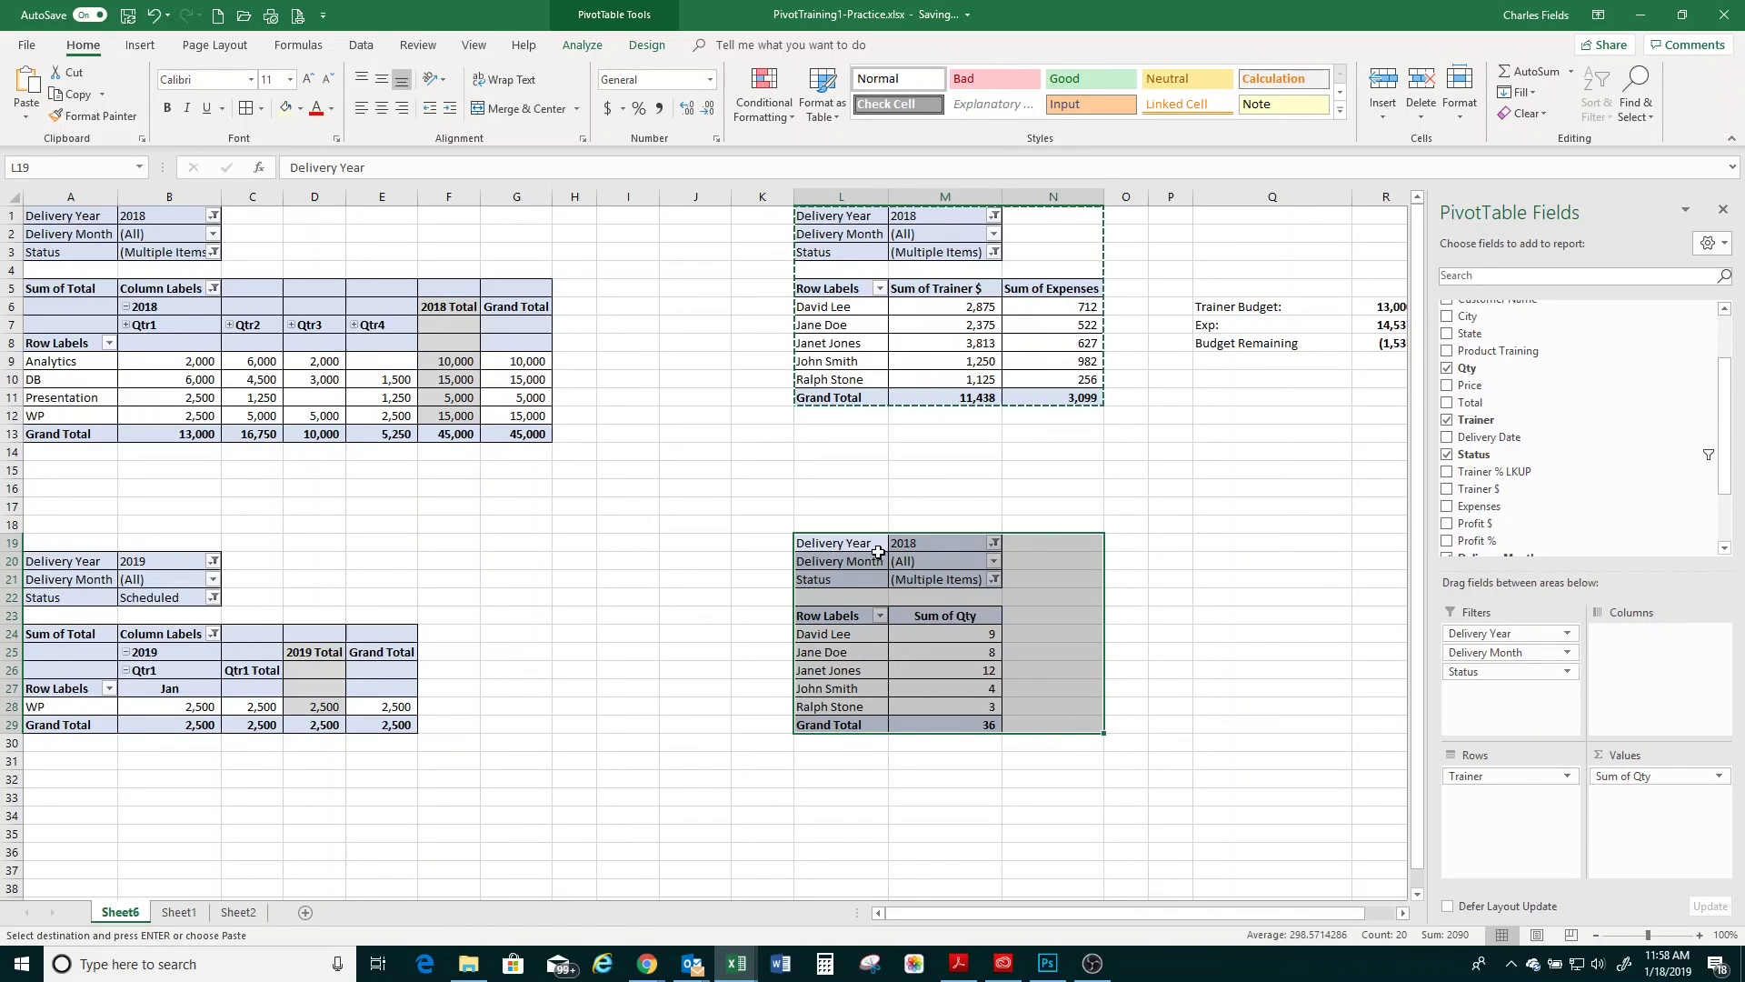
# Exclude Scheduled from the Status filter of the pivot table at L19, keeping only Complete
pyautogui.click(1209, 578)
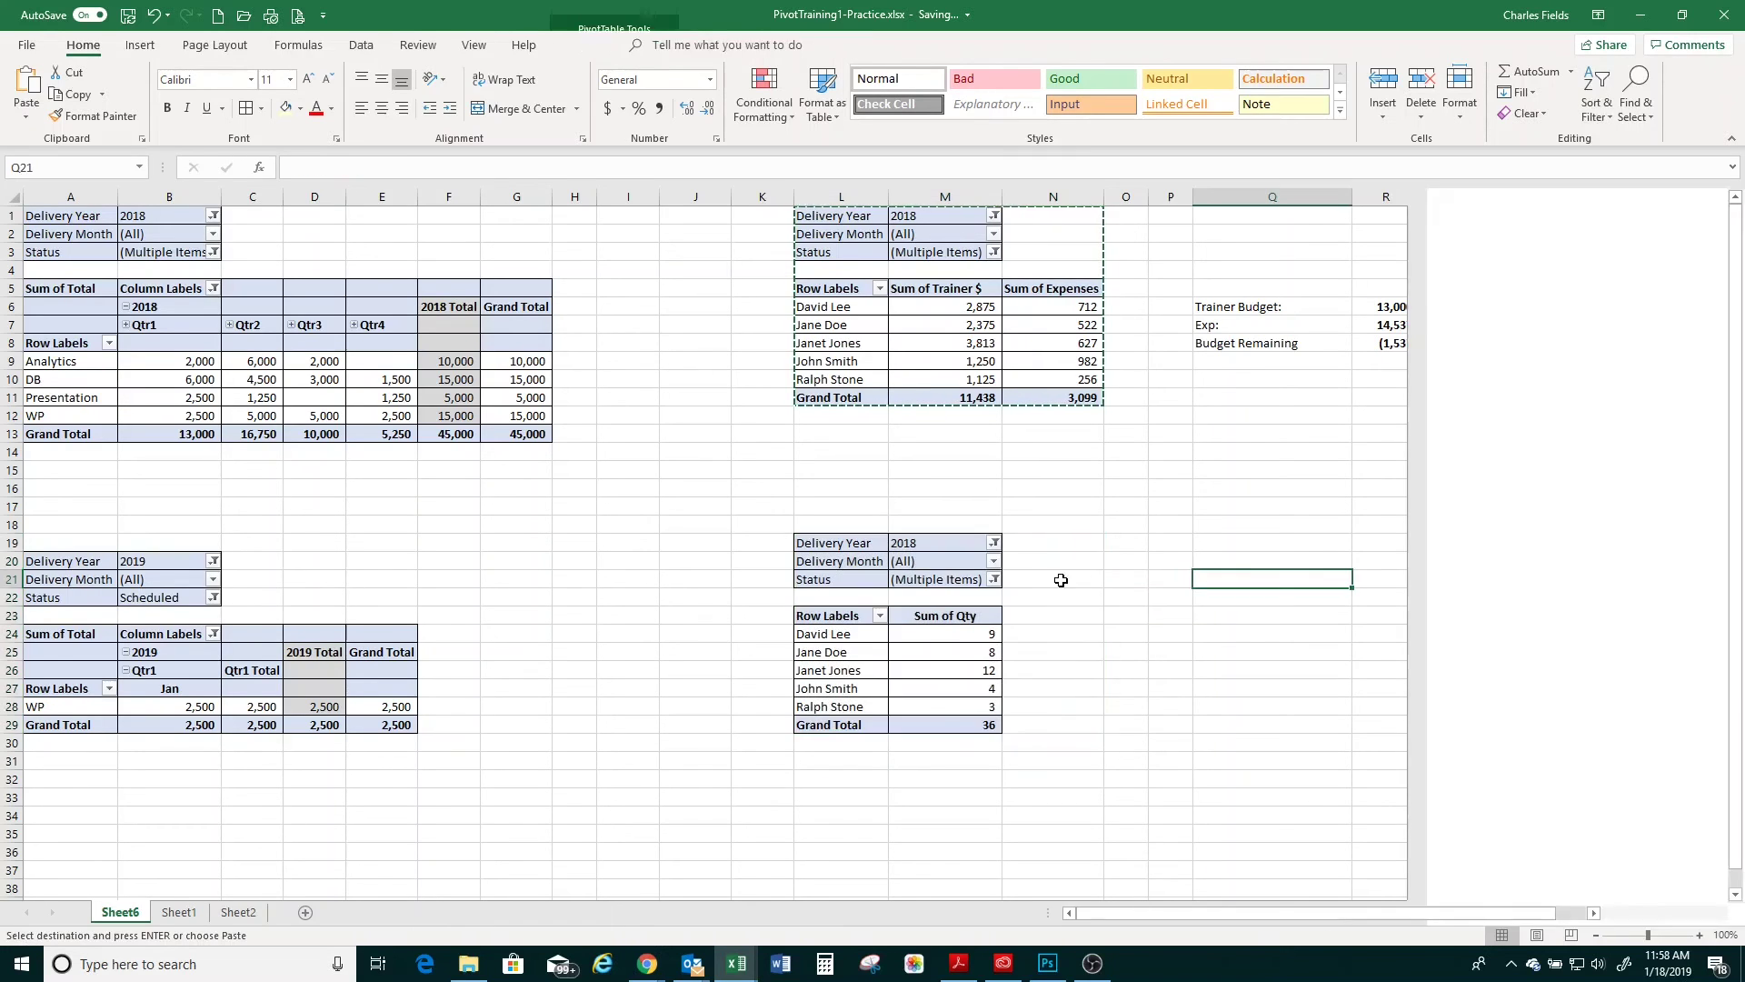
pyautogui.click(993, 561)
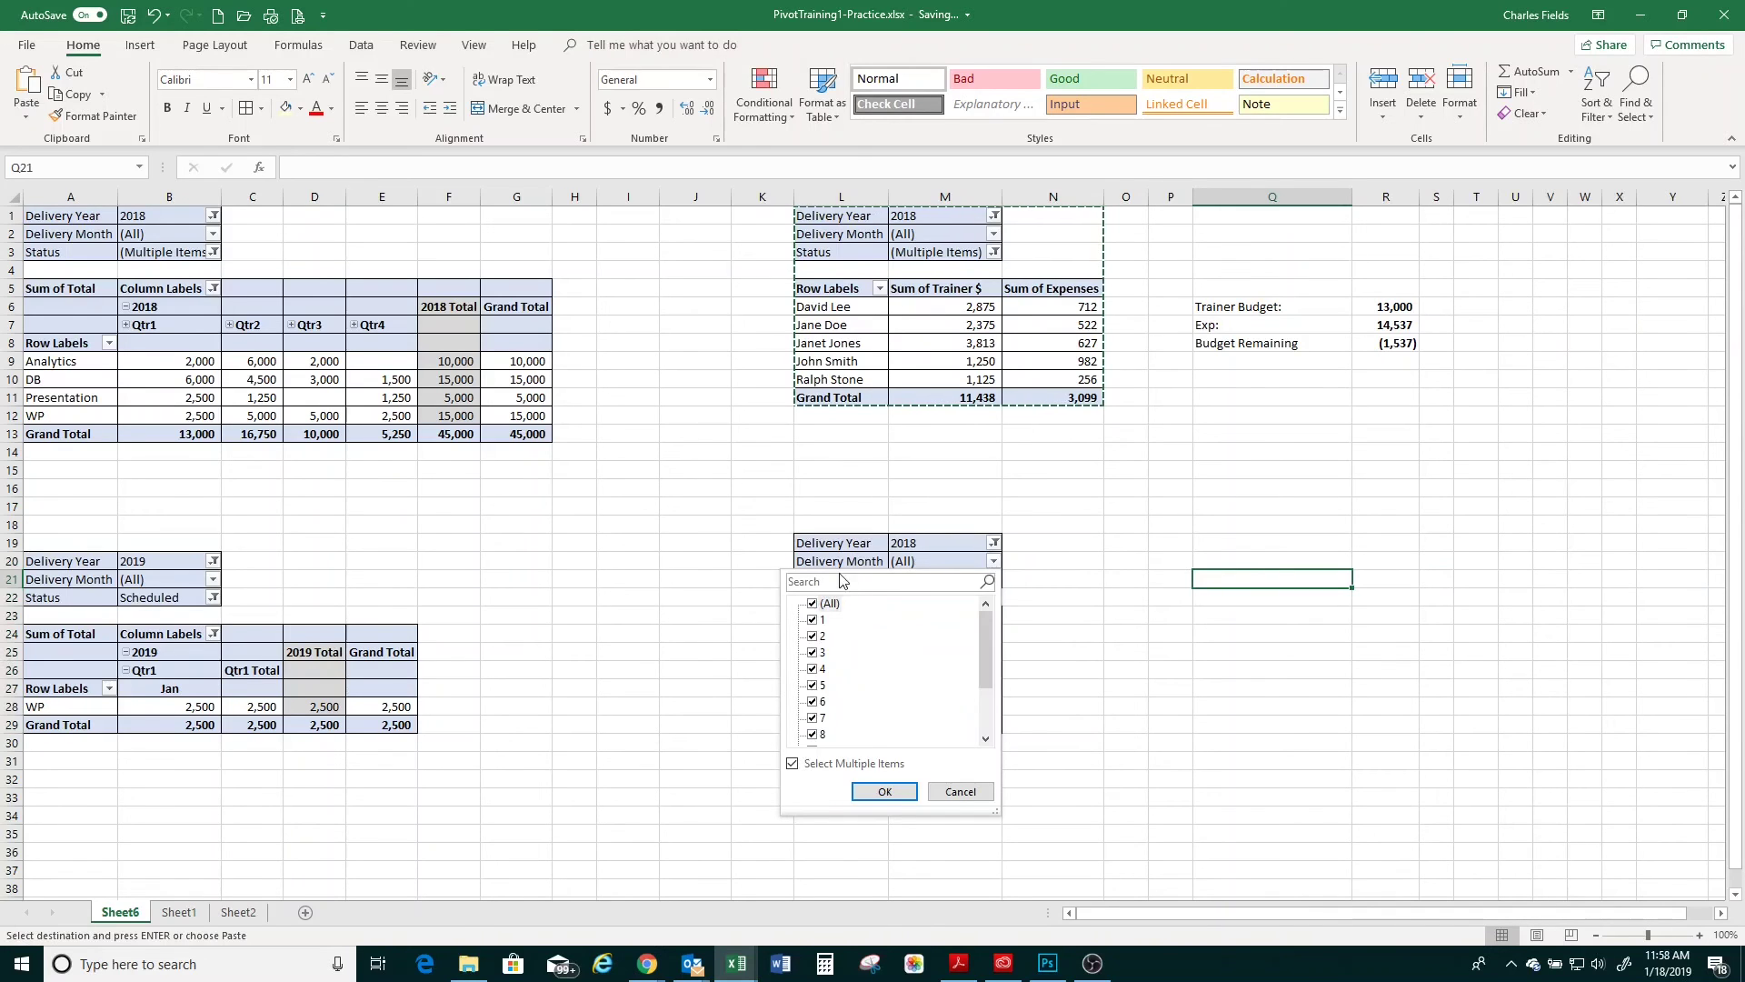
pyautogui.click(1100, 622)
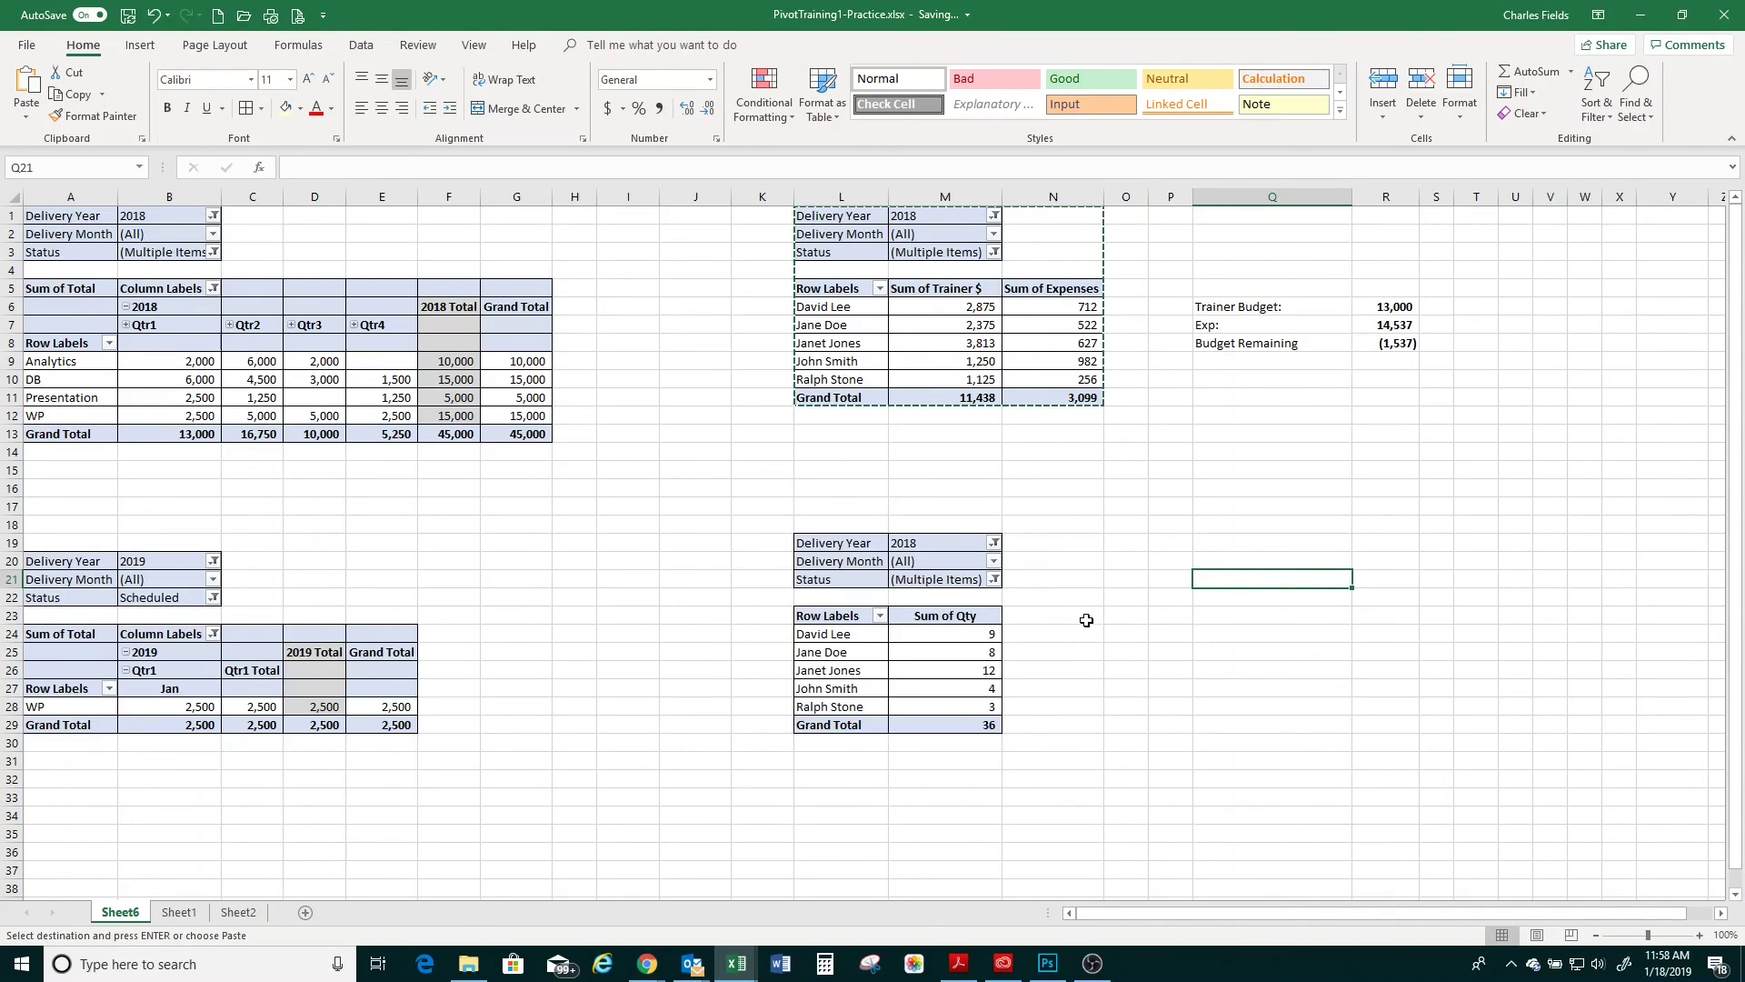
pyautogui.click(994, 580)
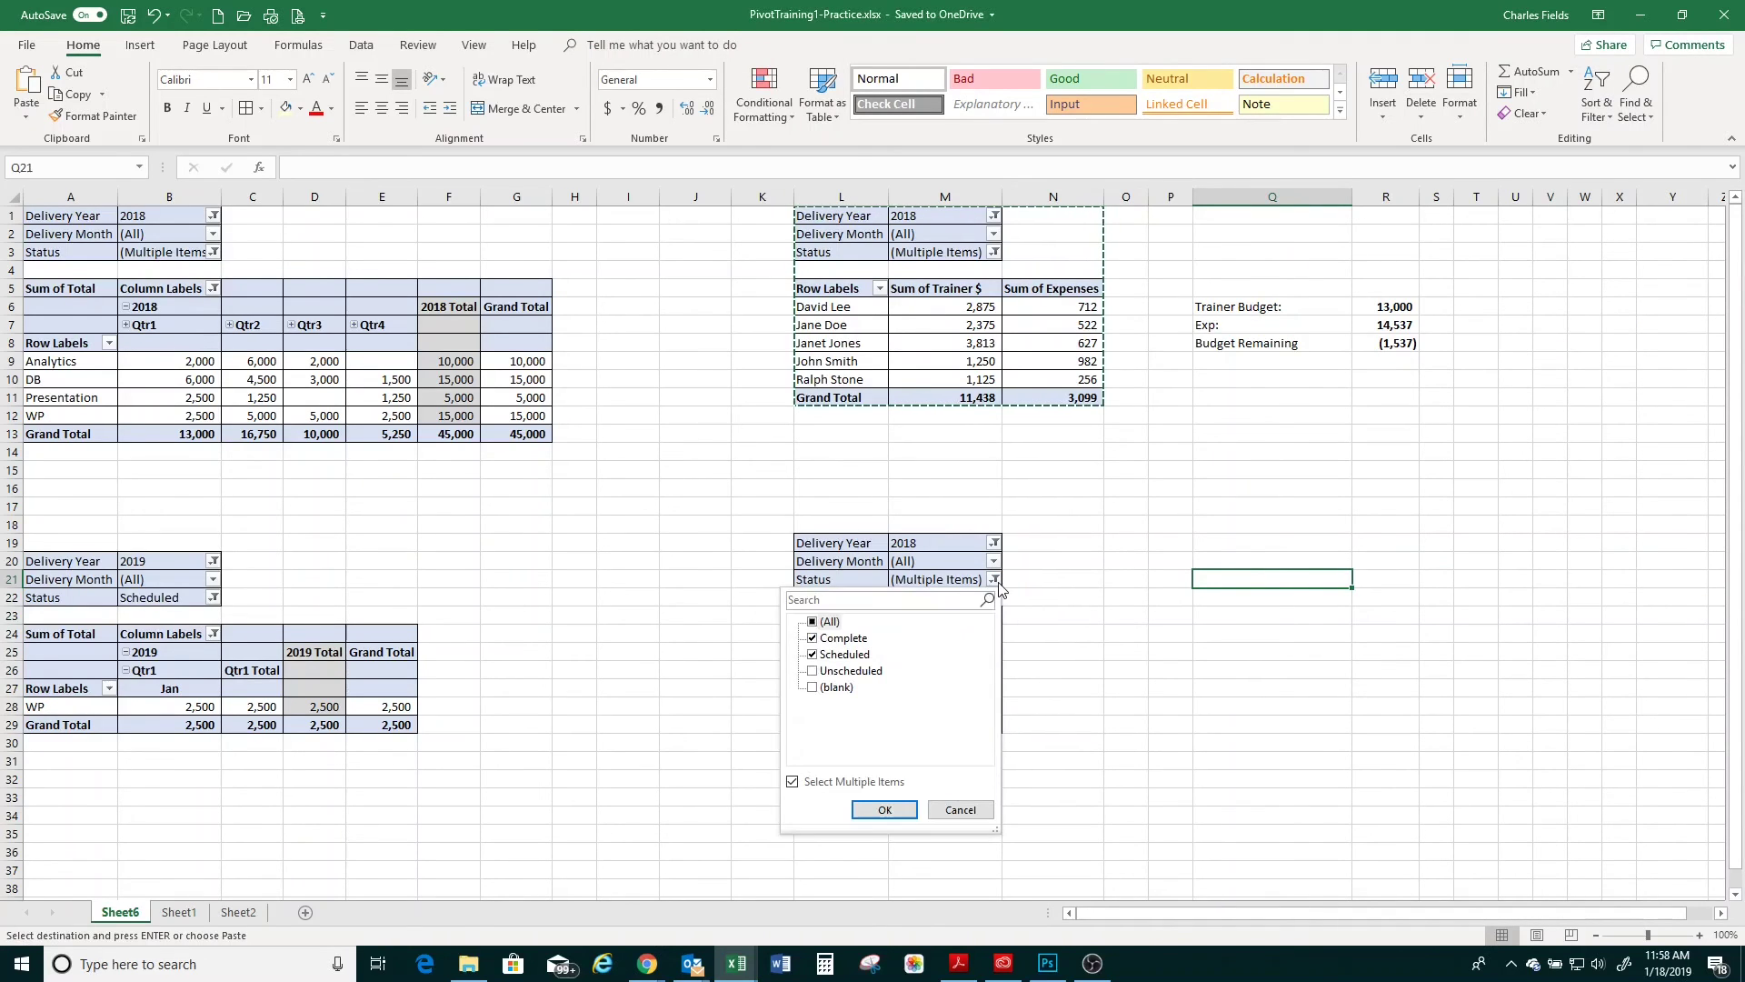
pyautogui.click(813, 655)
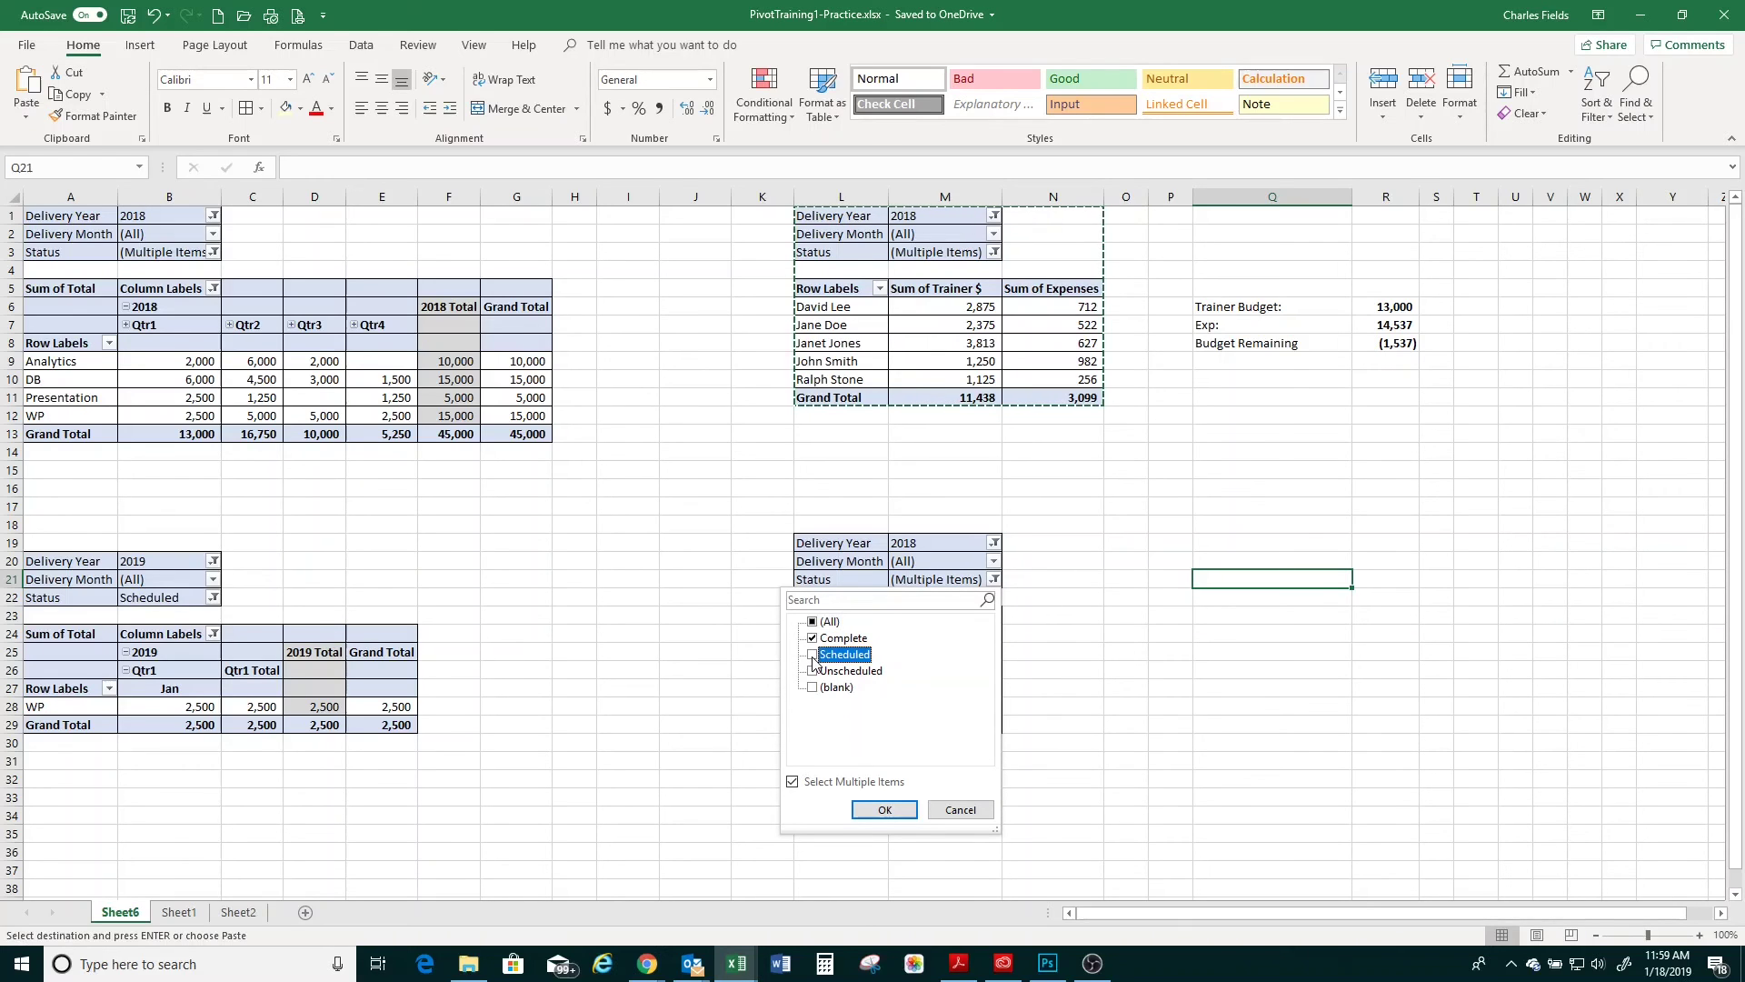
pyautogui.click(882, 810)
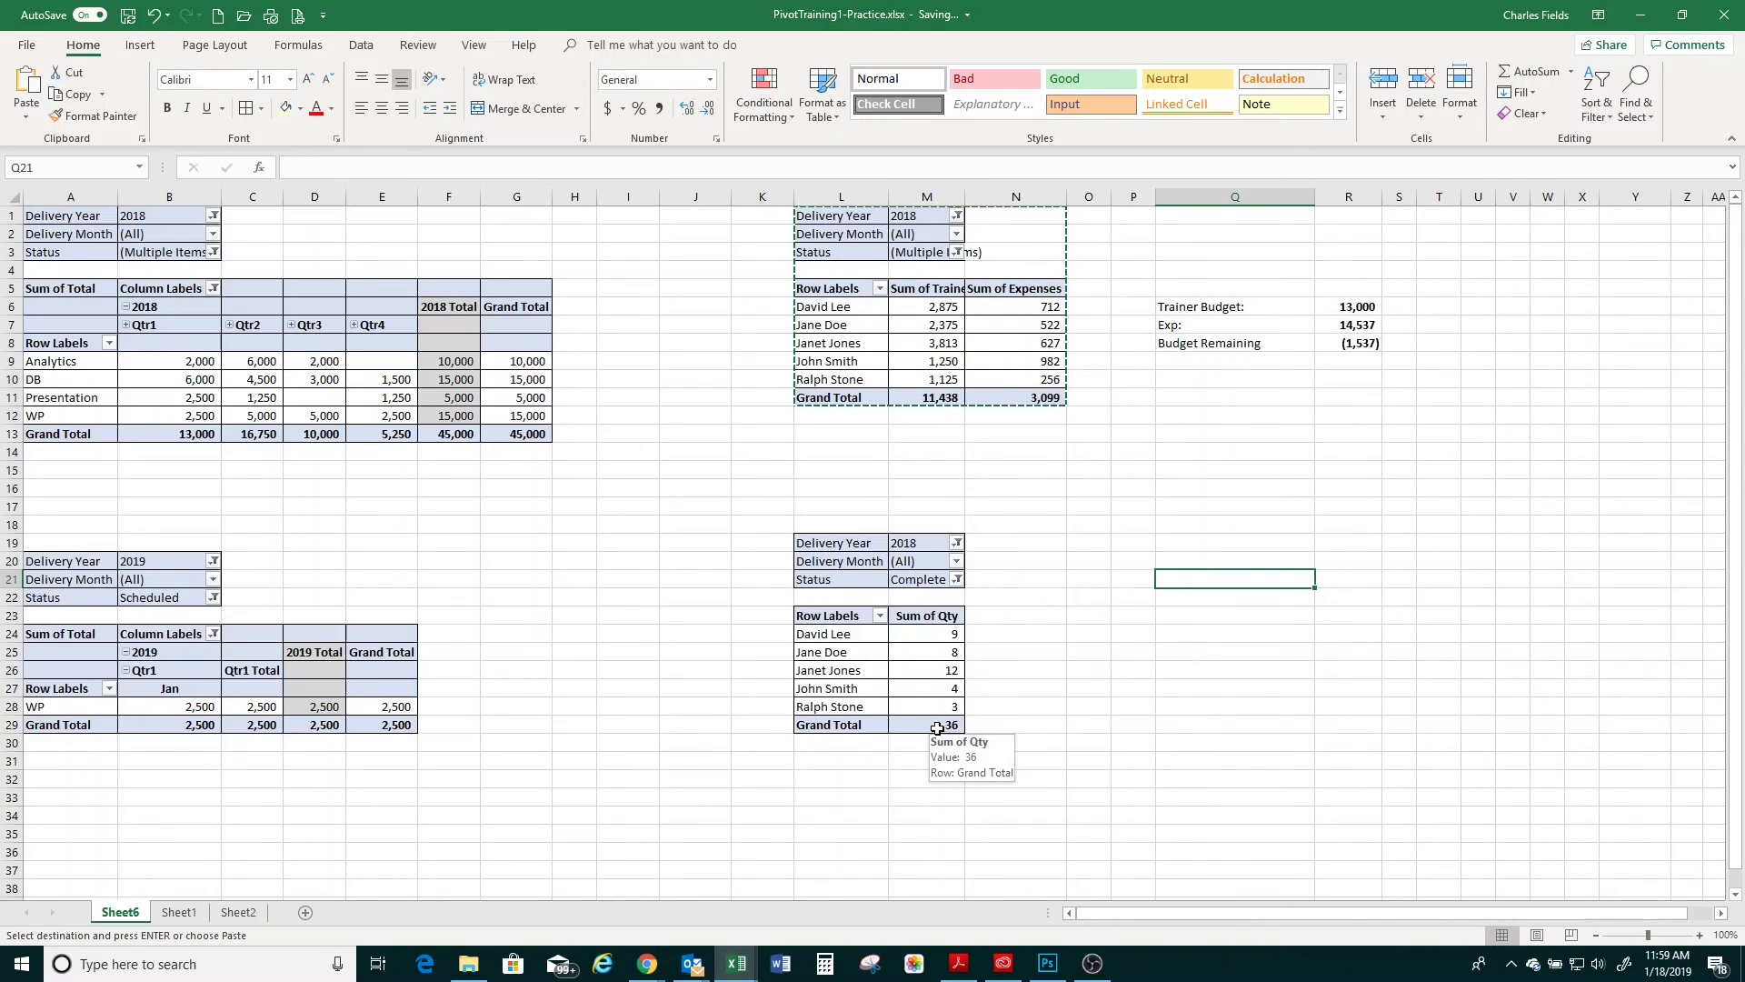
# Add Delivery Date to the columns of the training quantity pivot table at L19
pyautogui.click(918, 689)
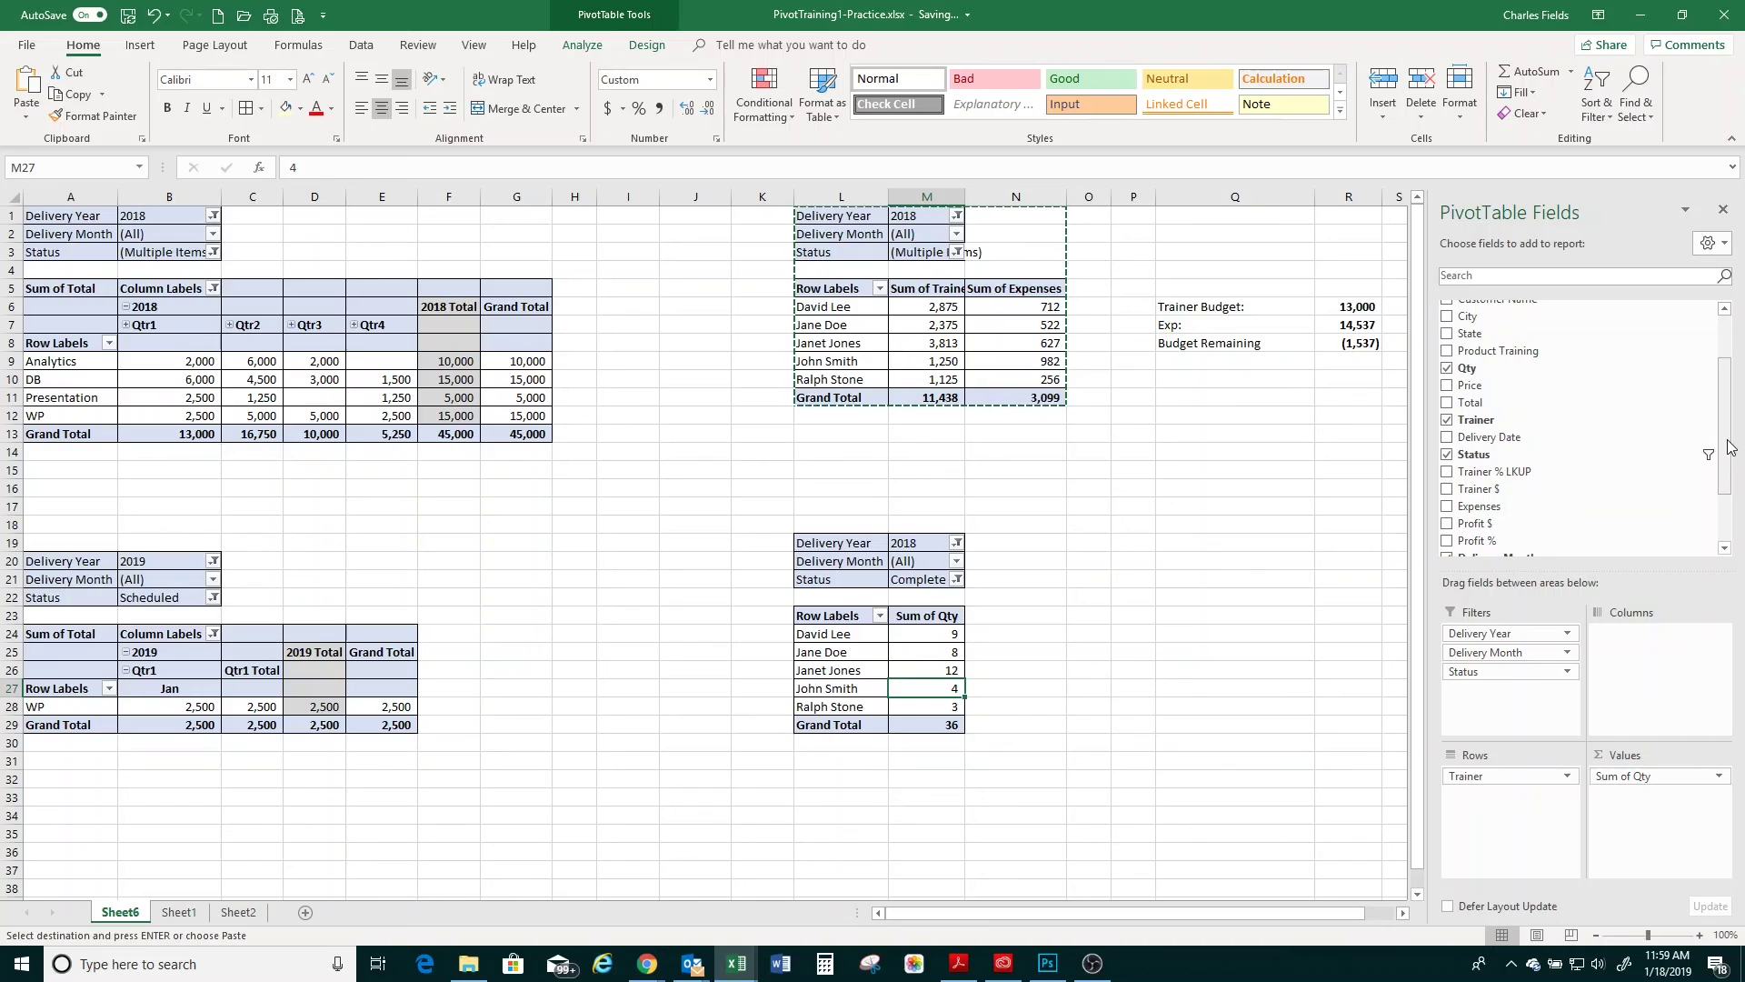
pyautogui.scroll(-2, 1730, 447)
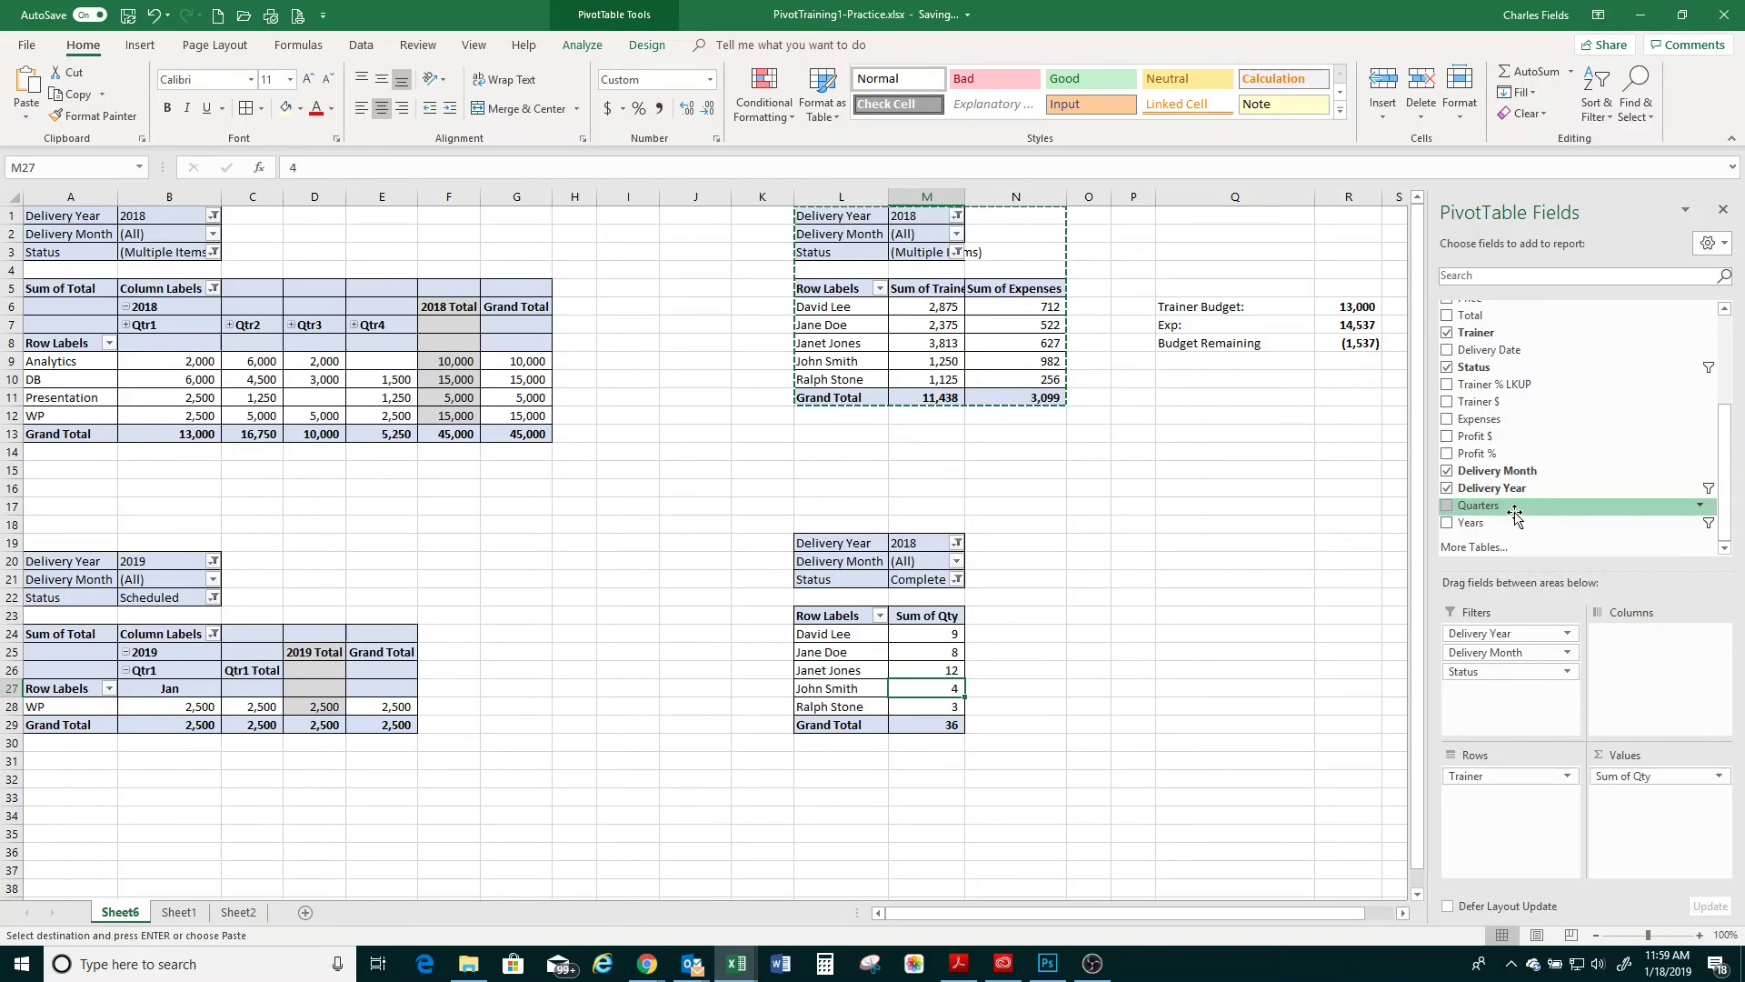
pyautogui.scroll(3, 1520, 491)
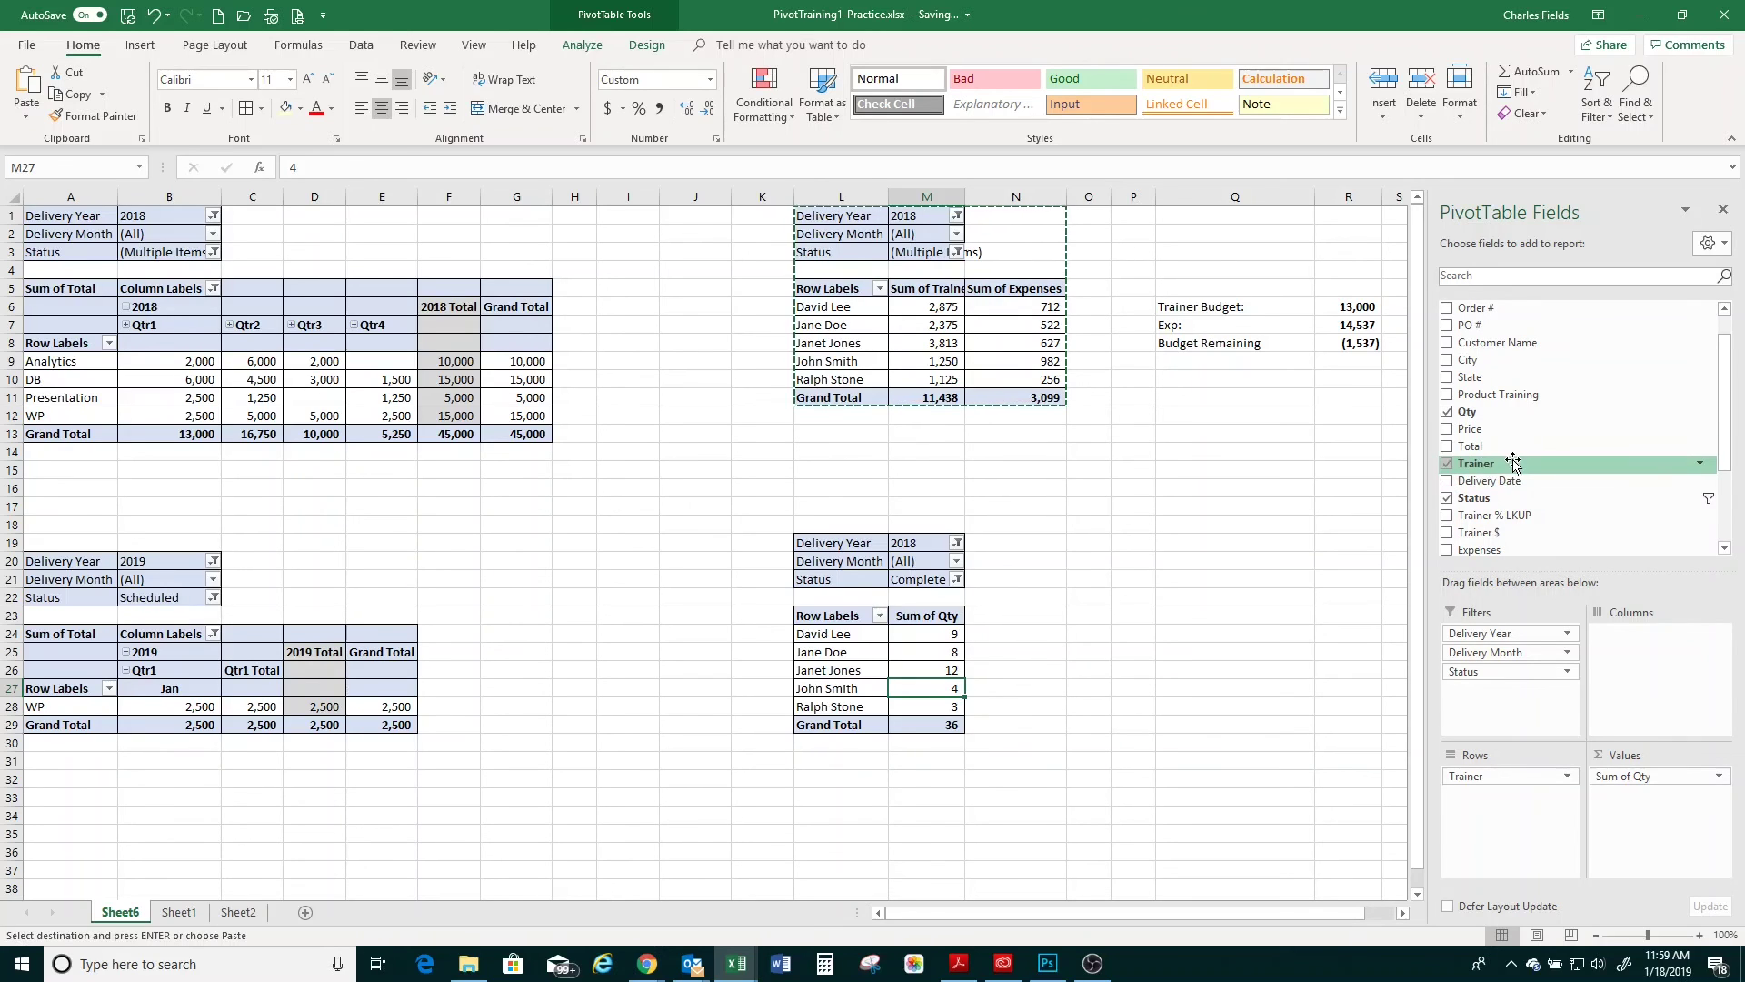
pyautogui.moveTo(1512, 483); pyautogui.dragTo(1628, 777)
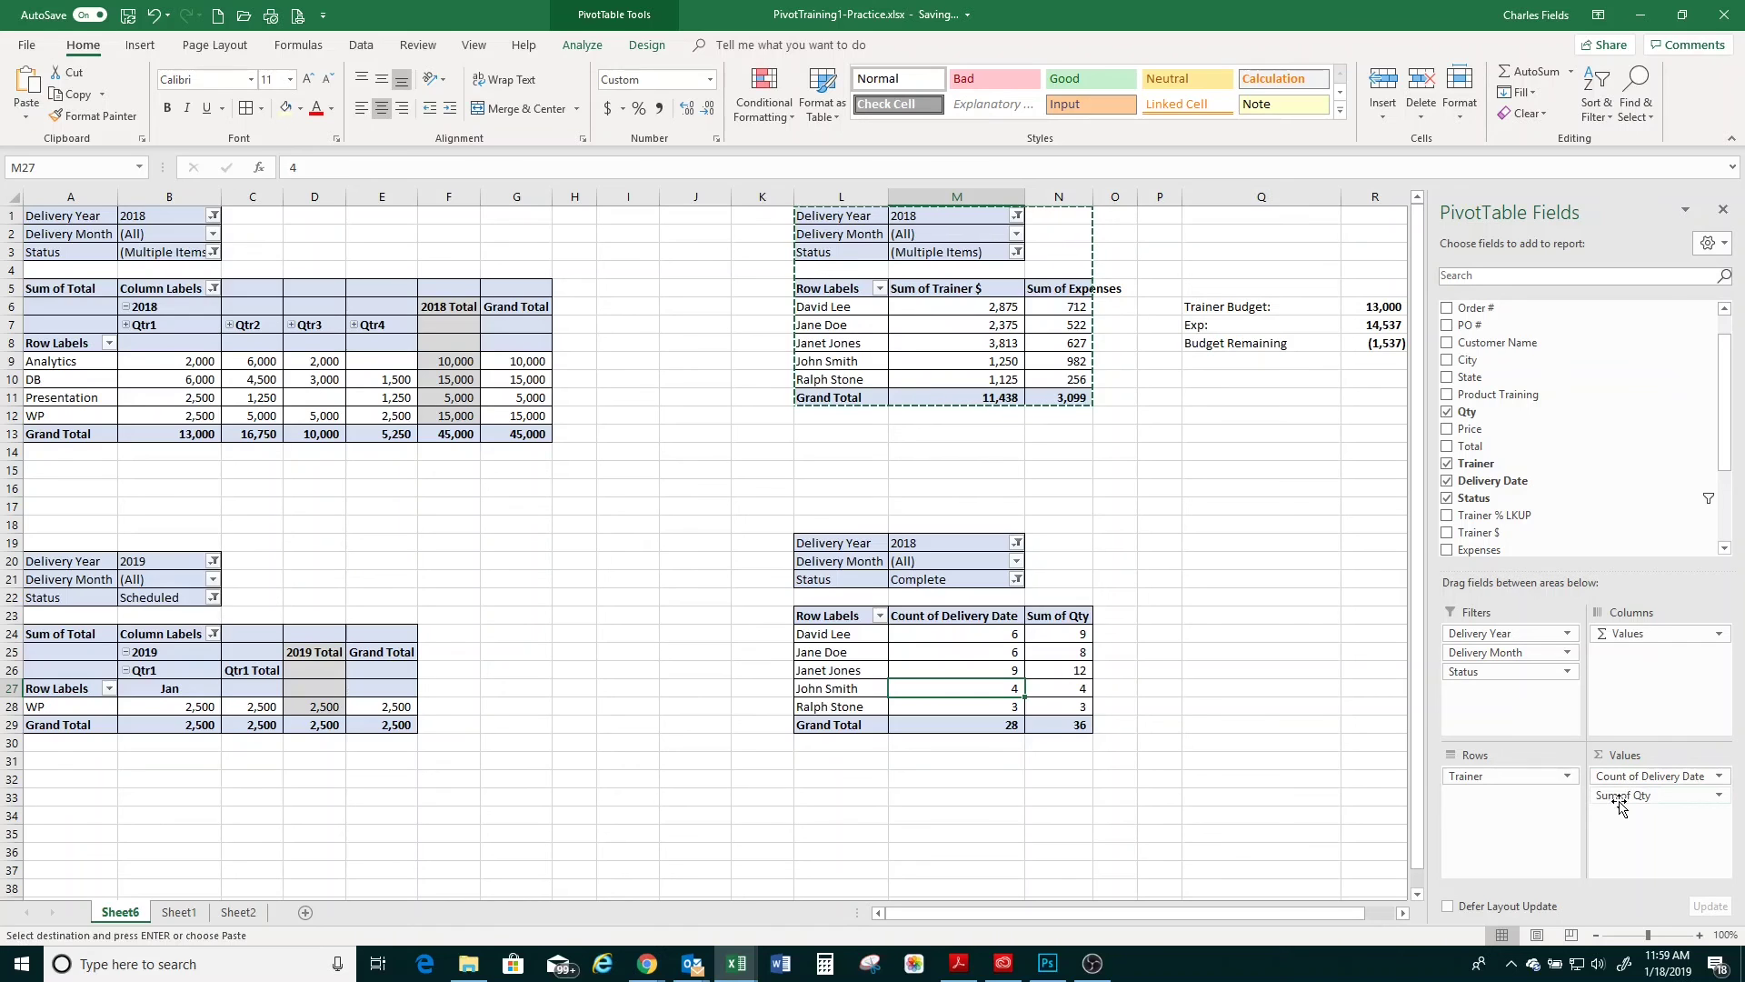
pyautogui.moveTo(1620, 796); pyautogui.dragTo(1648, 672)
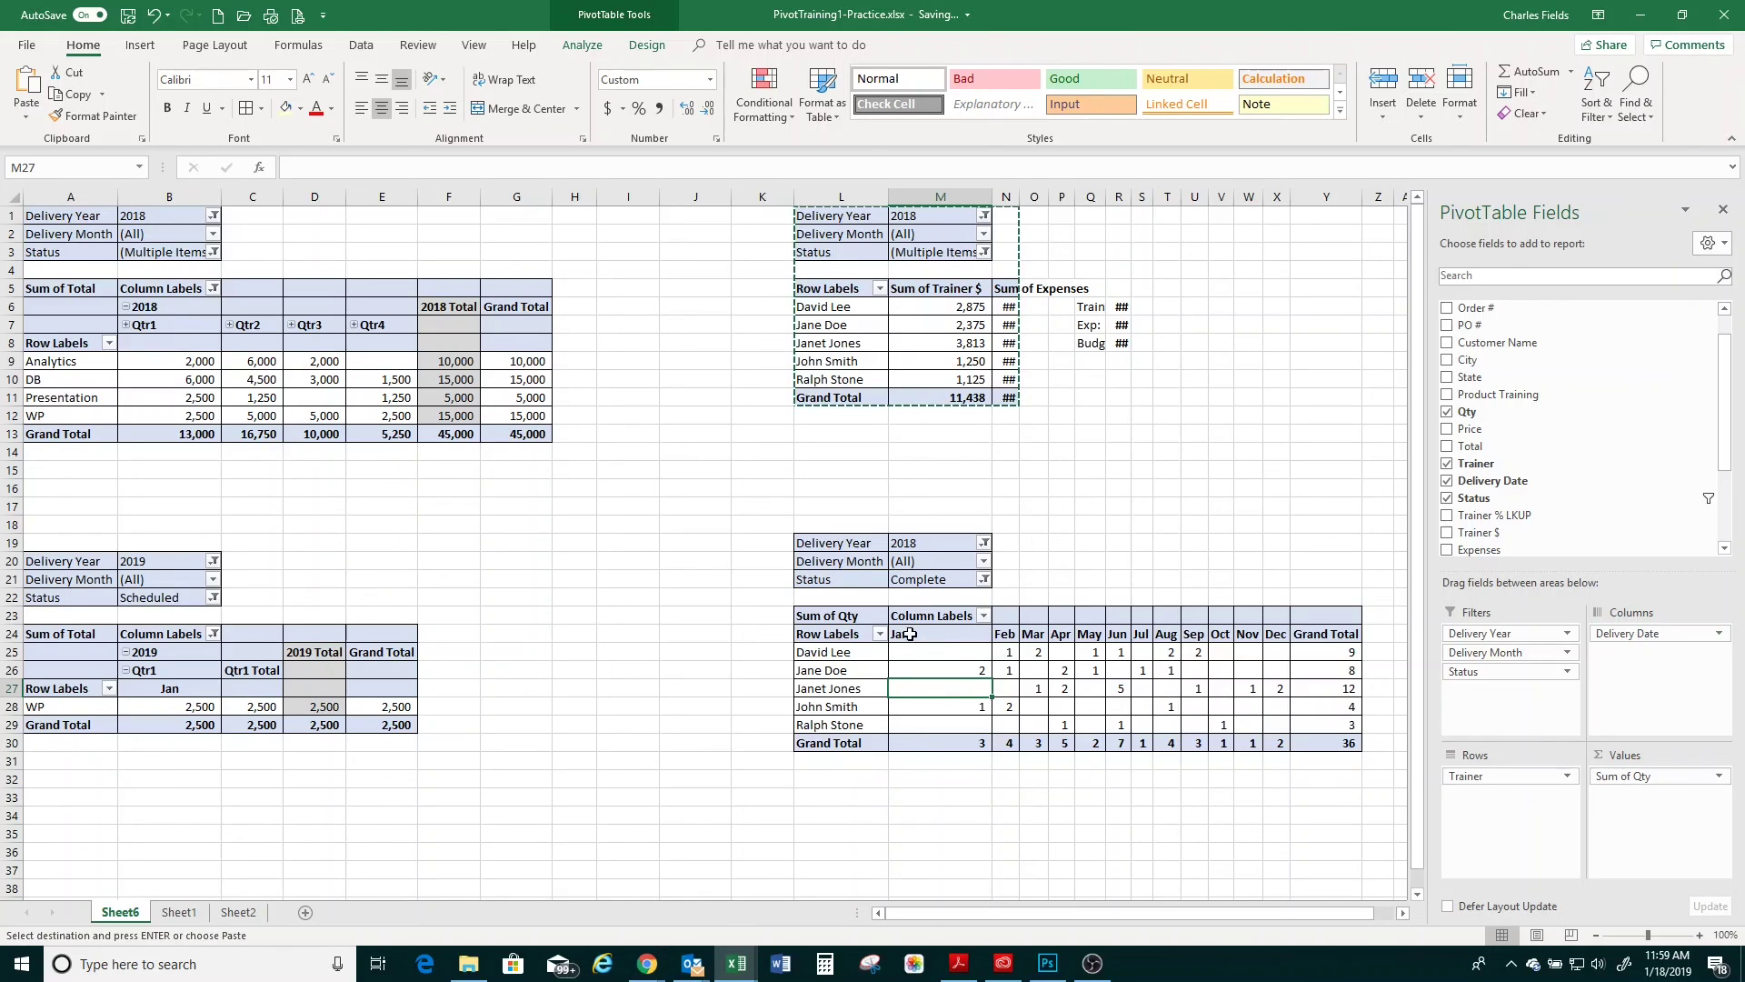
# Add State above Delivery Date in the columns of the training quantity pivot table
pyautogui.moveTo(1274, 651)
pyautogui.scroll(1, 1726, 391)
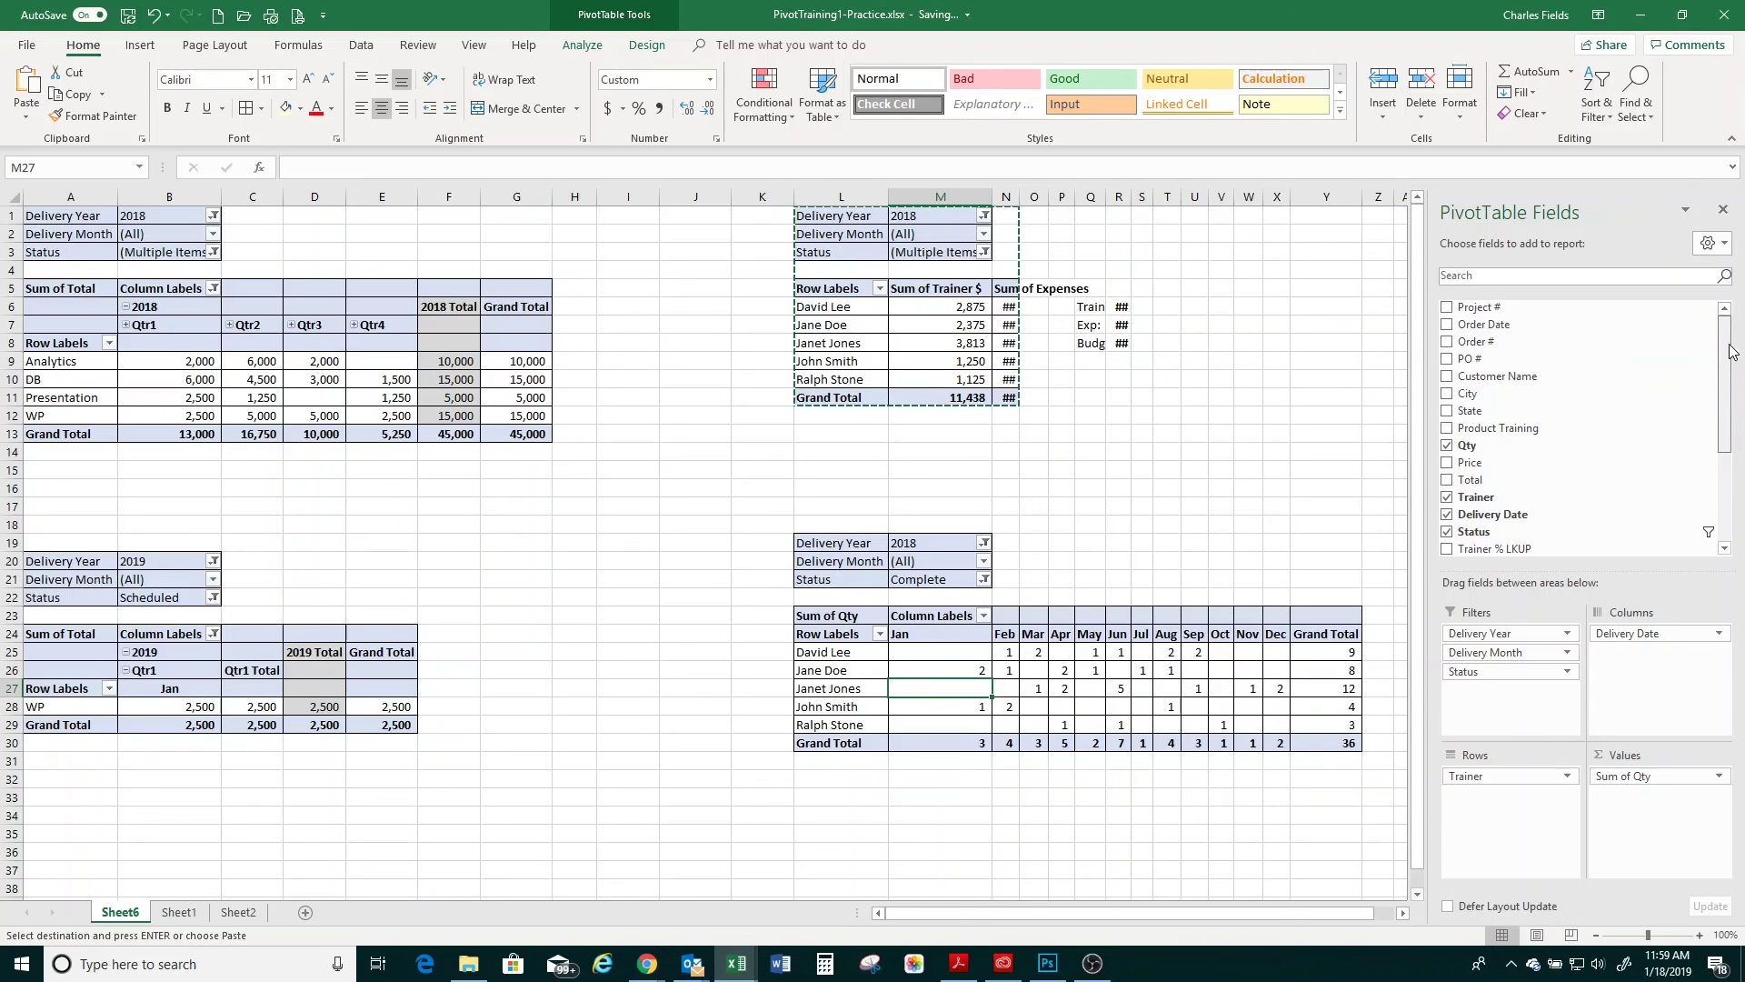
pyautogui.moveTo(1464, 403); pyautogui.dragTo(1627, 630)
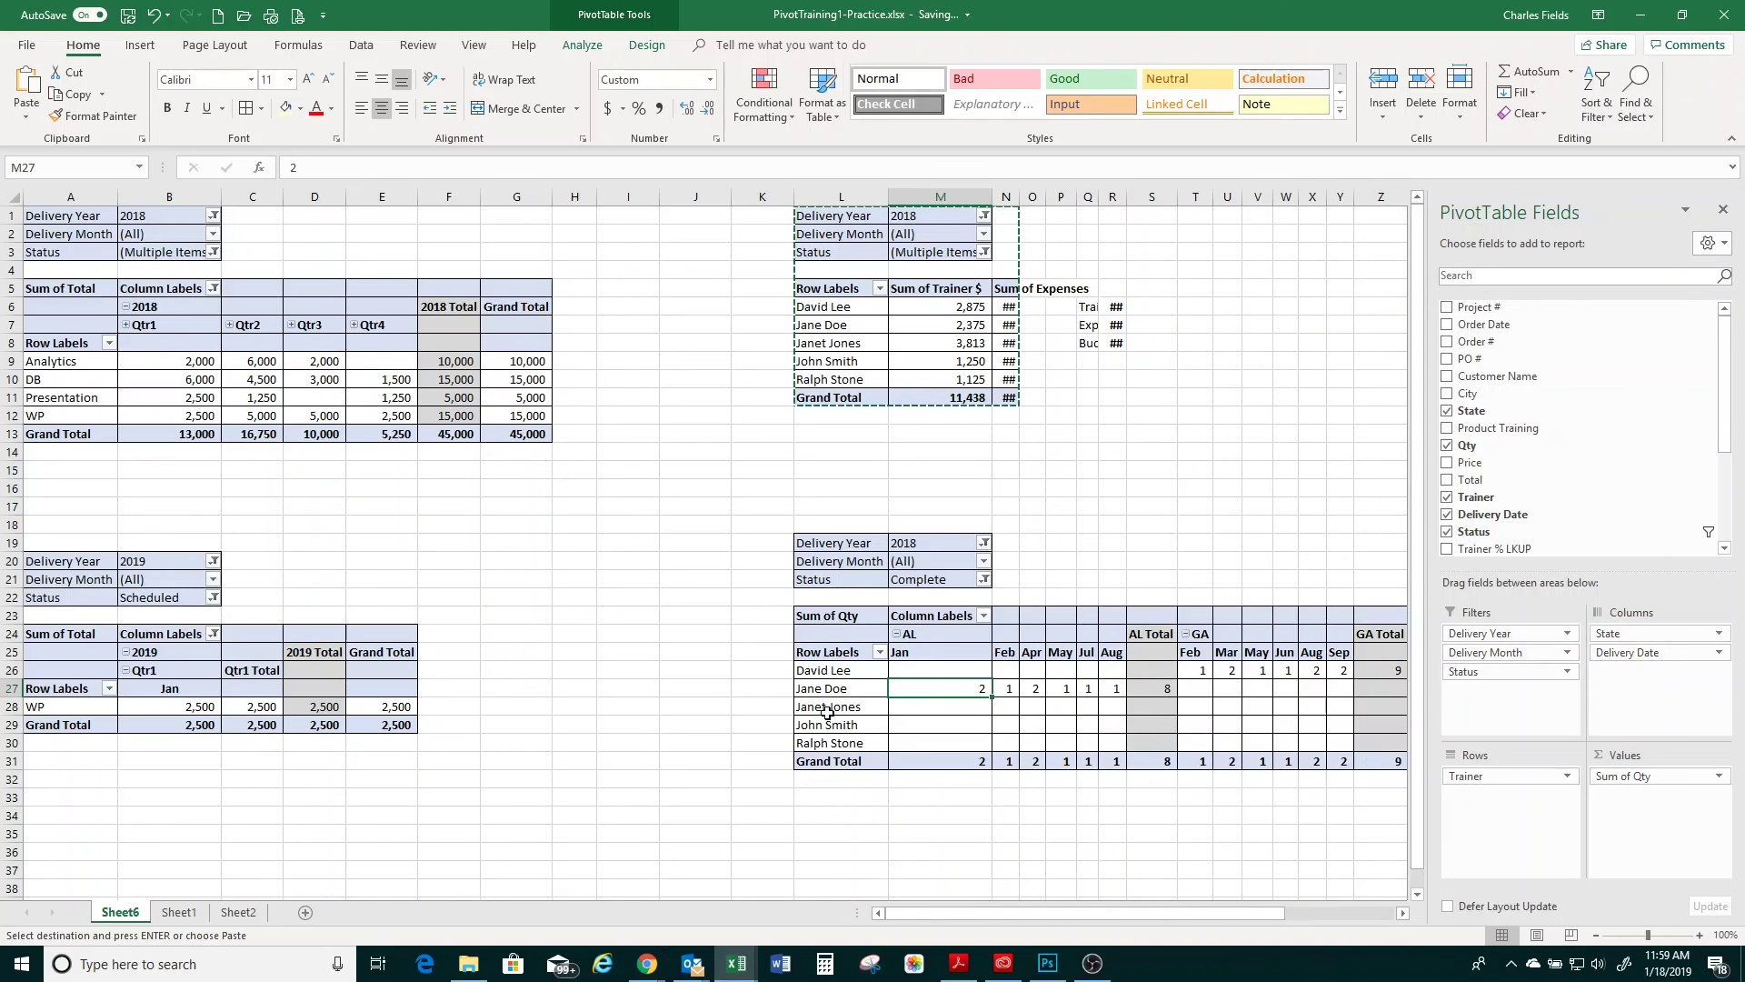
# Collapse the AL, GA, KY, TX and WA column groups, and re-expand only AL to its months
pyautogui.click(898, 634)
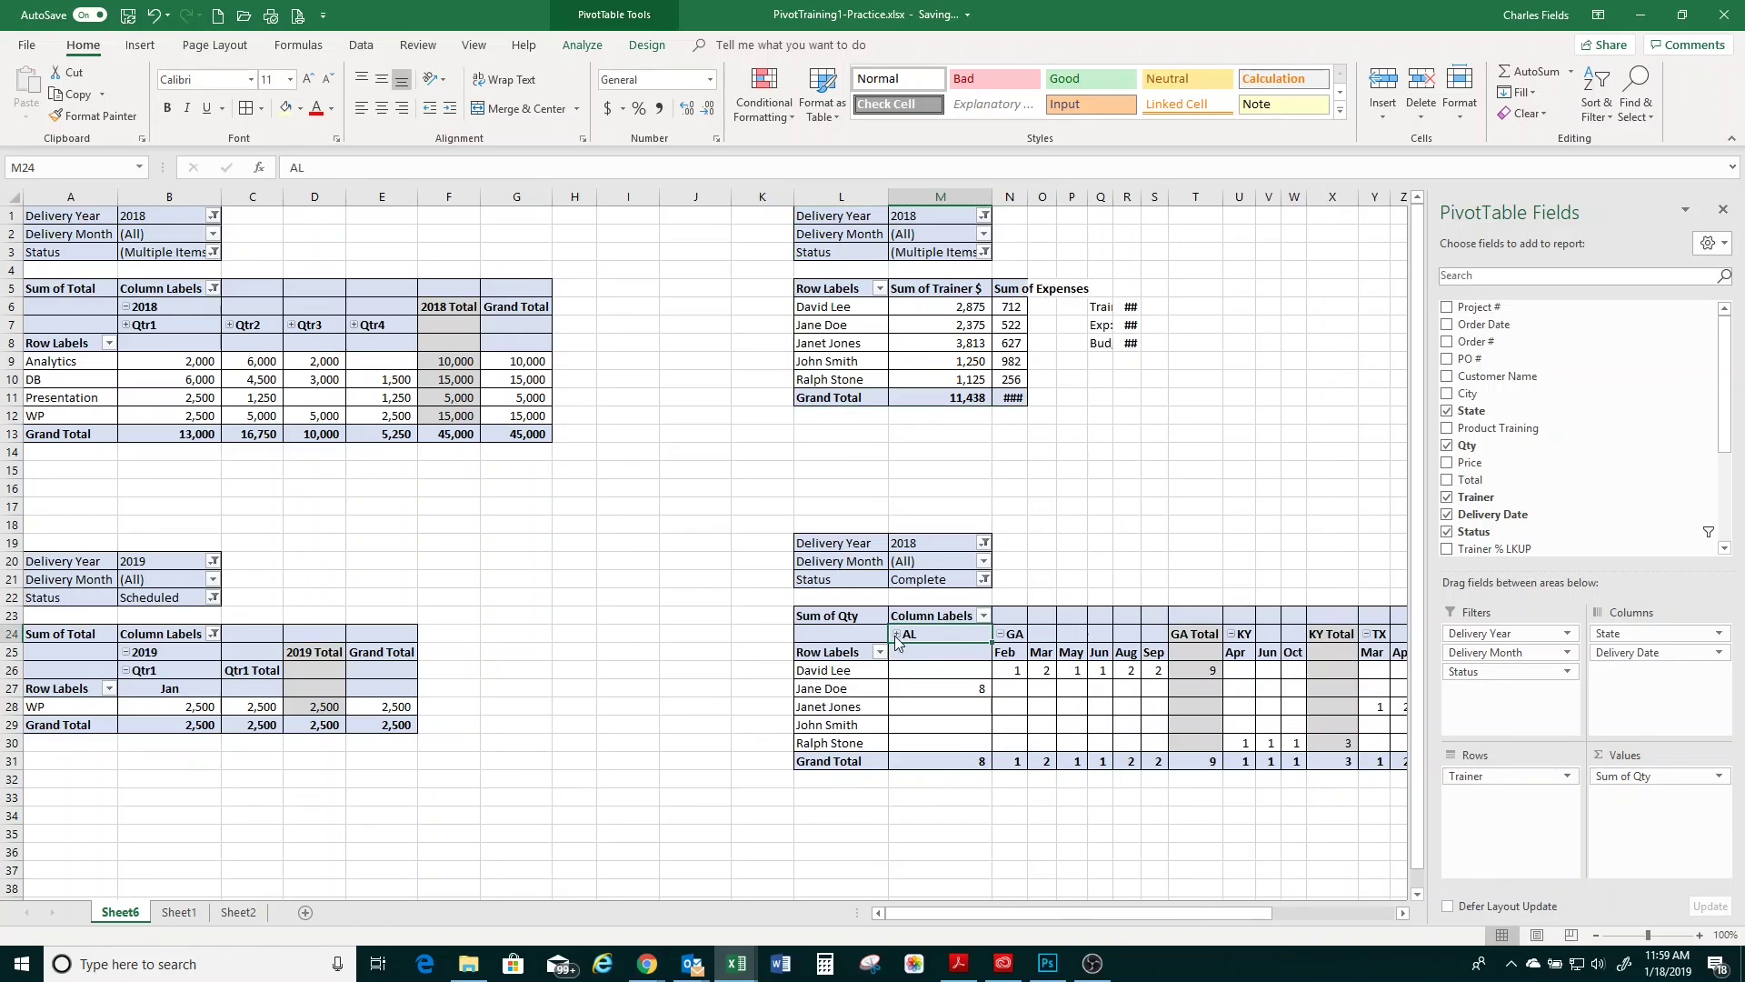
pyautogui.click(1000, 634)
pyautogui.click(1035, 634)
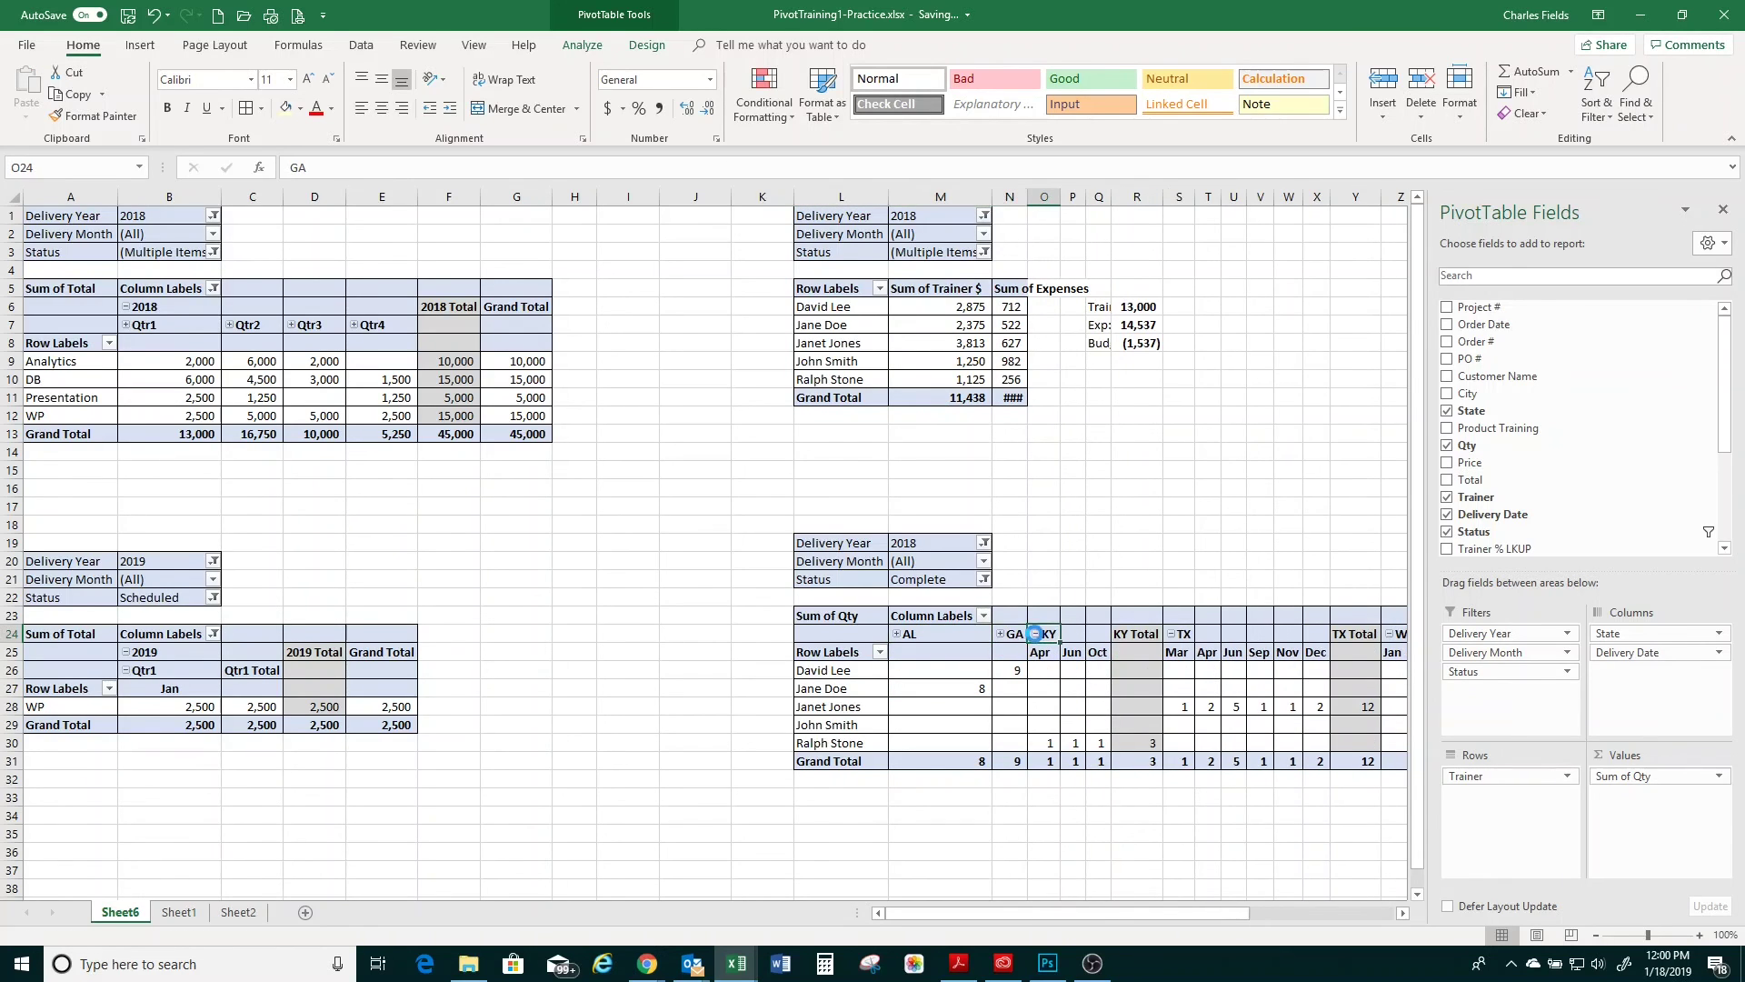
pyautogui.click(1069, 635)
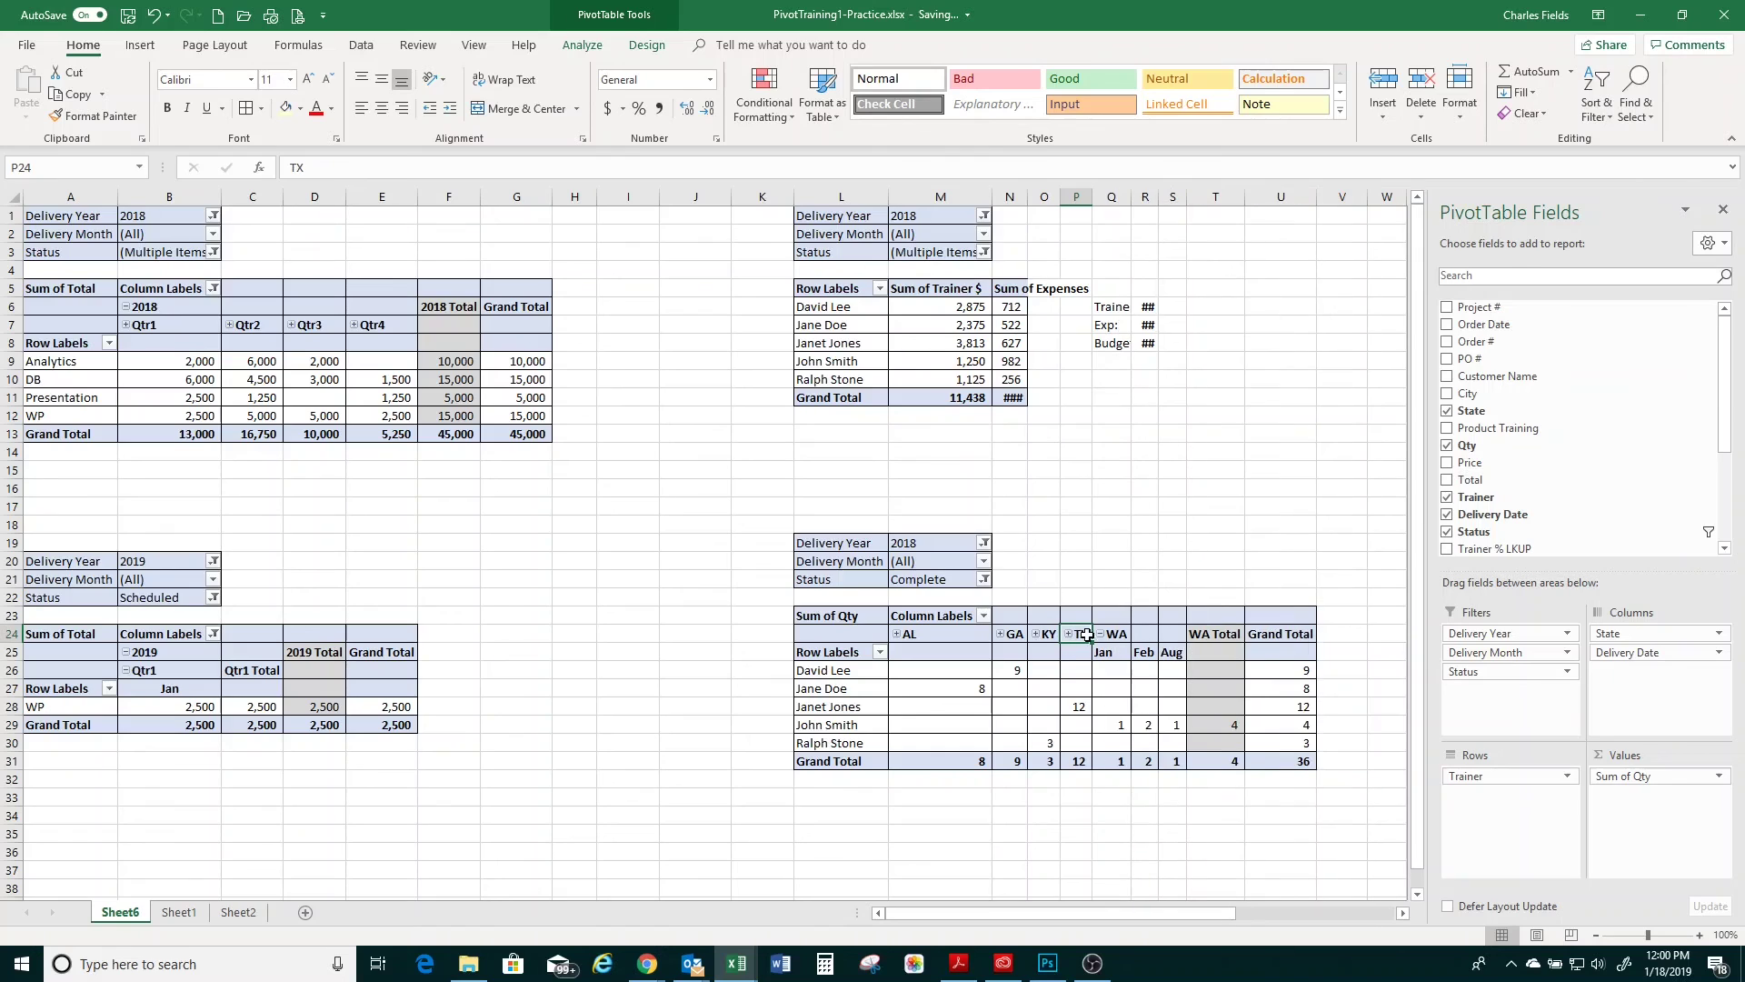
pyautogui.click(1097, 634)
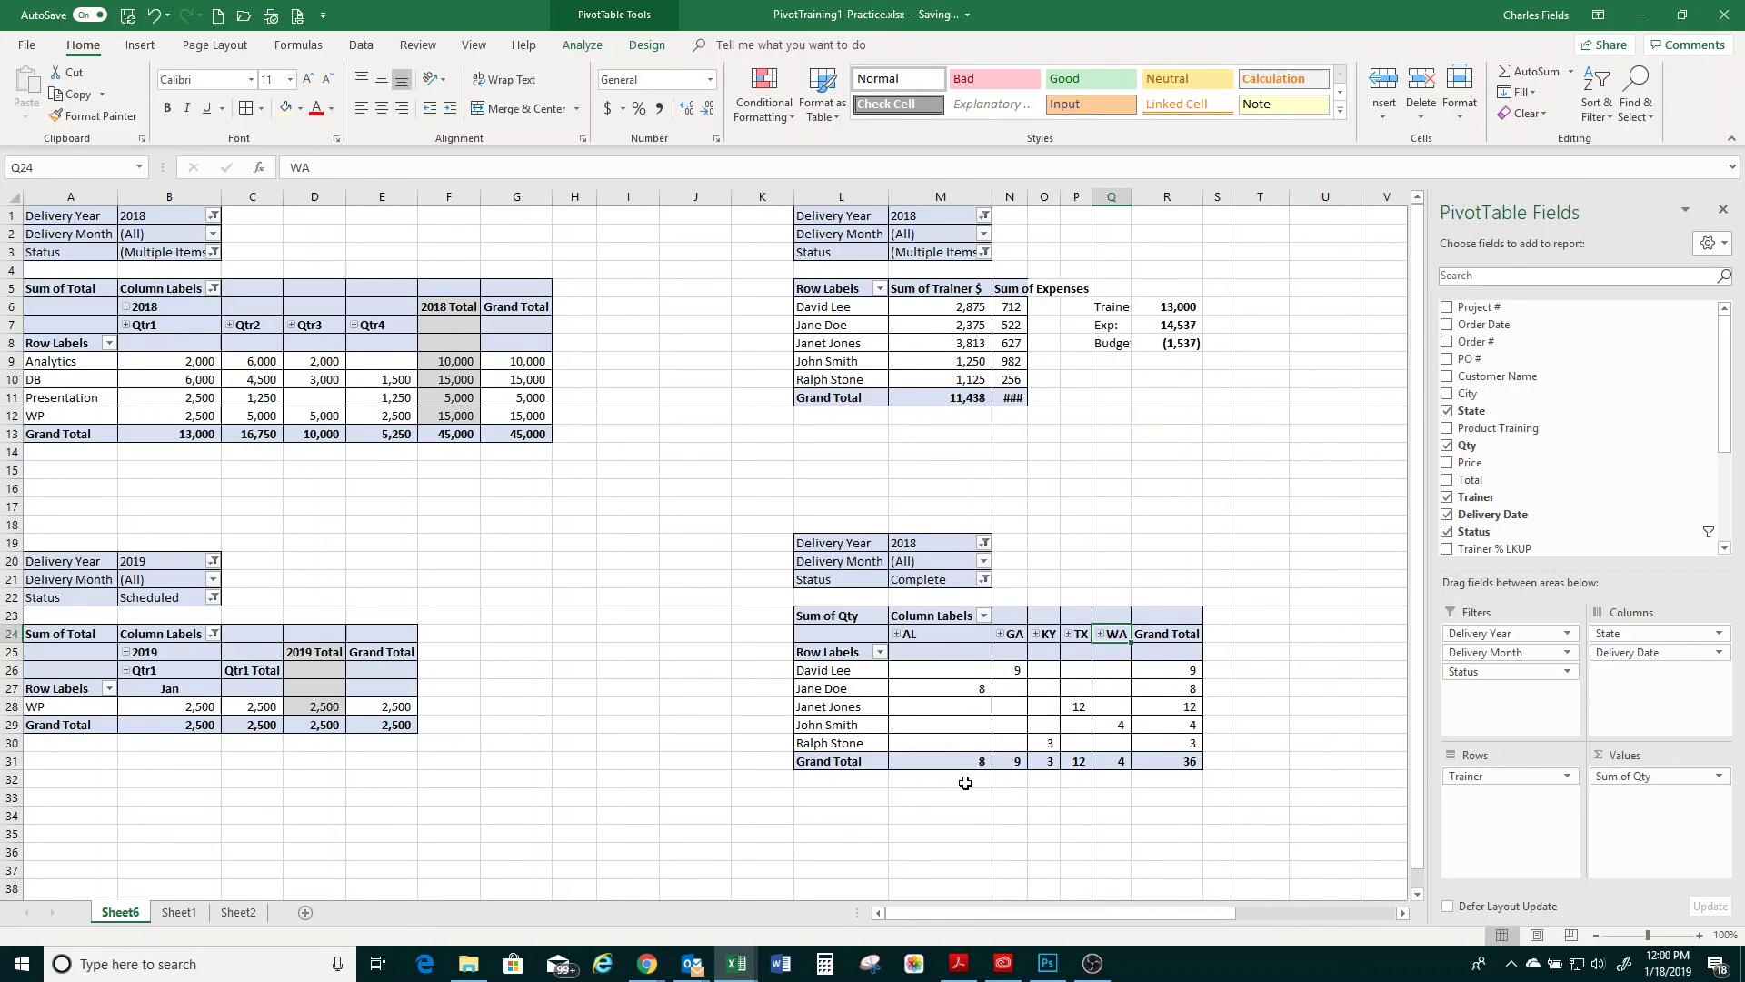
pyautogui.click(898, 636)
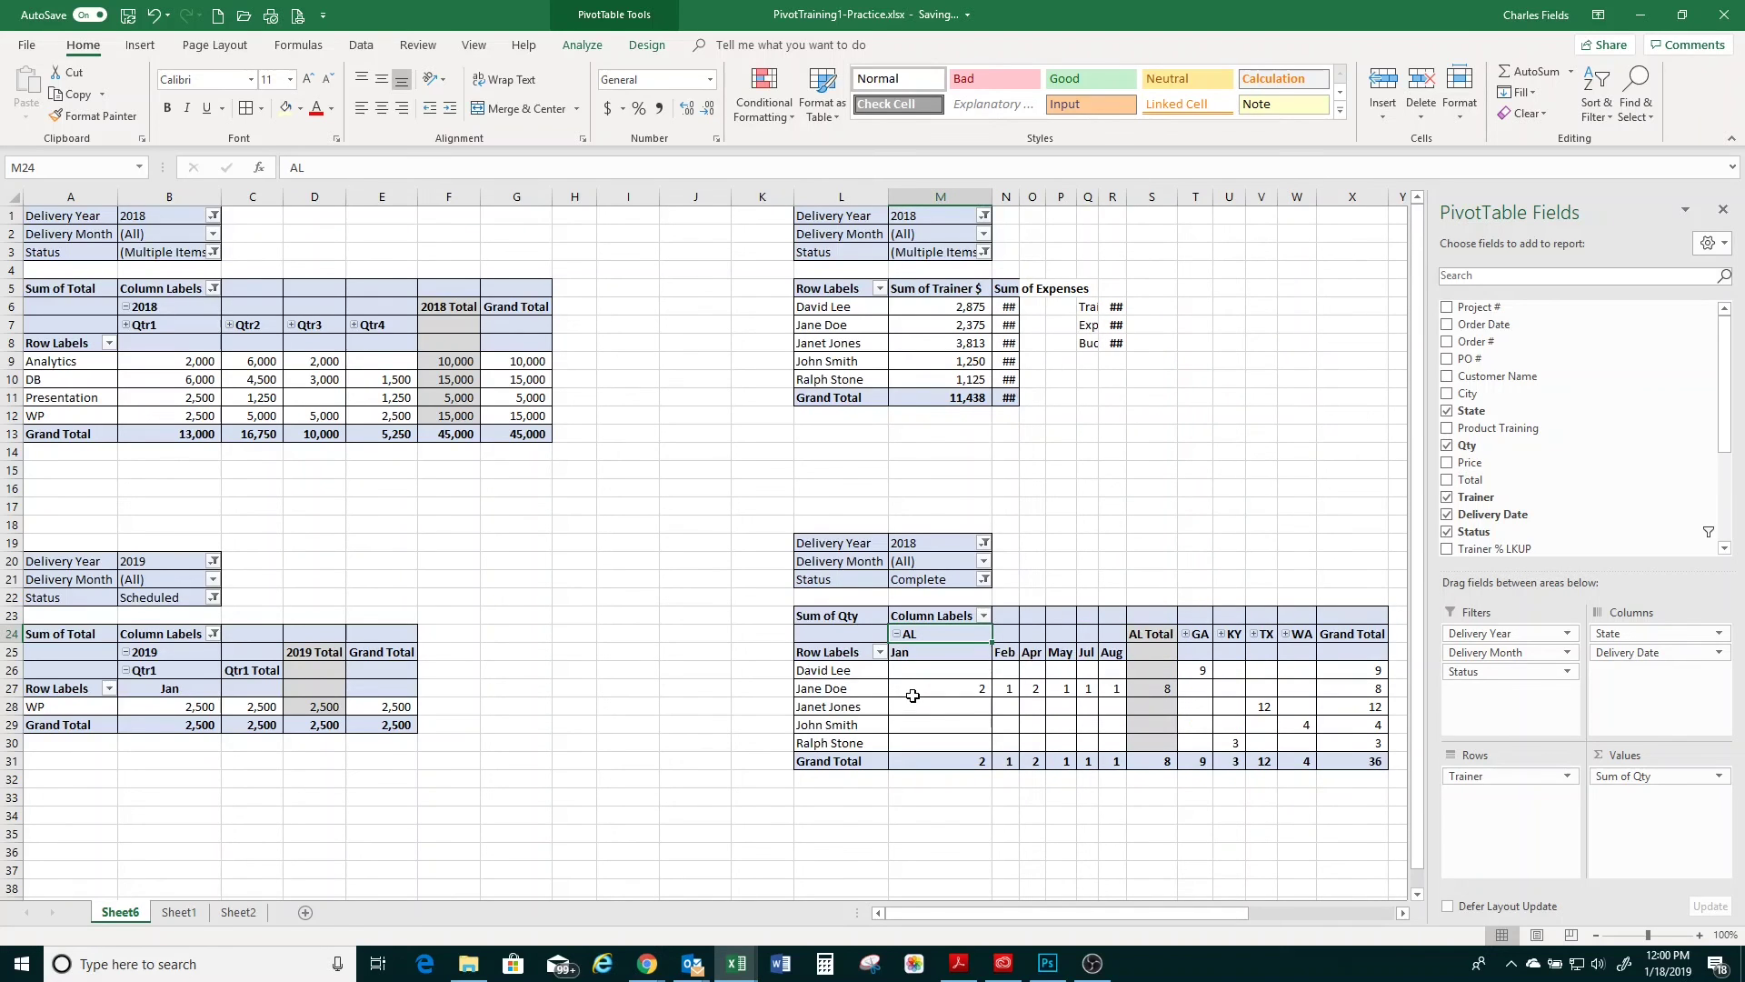
pyautogui.moveTo(913, 693)
# Add Product Training above Trainer in the rows of the training quantity pivot table
pyautogui.click(835, 675)
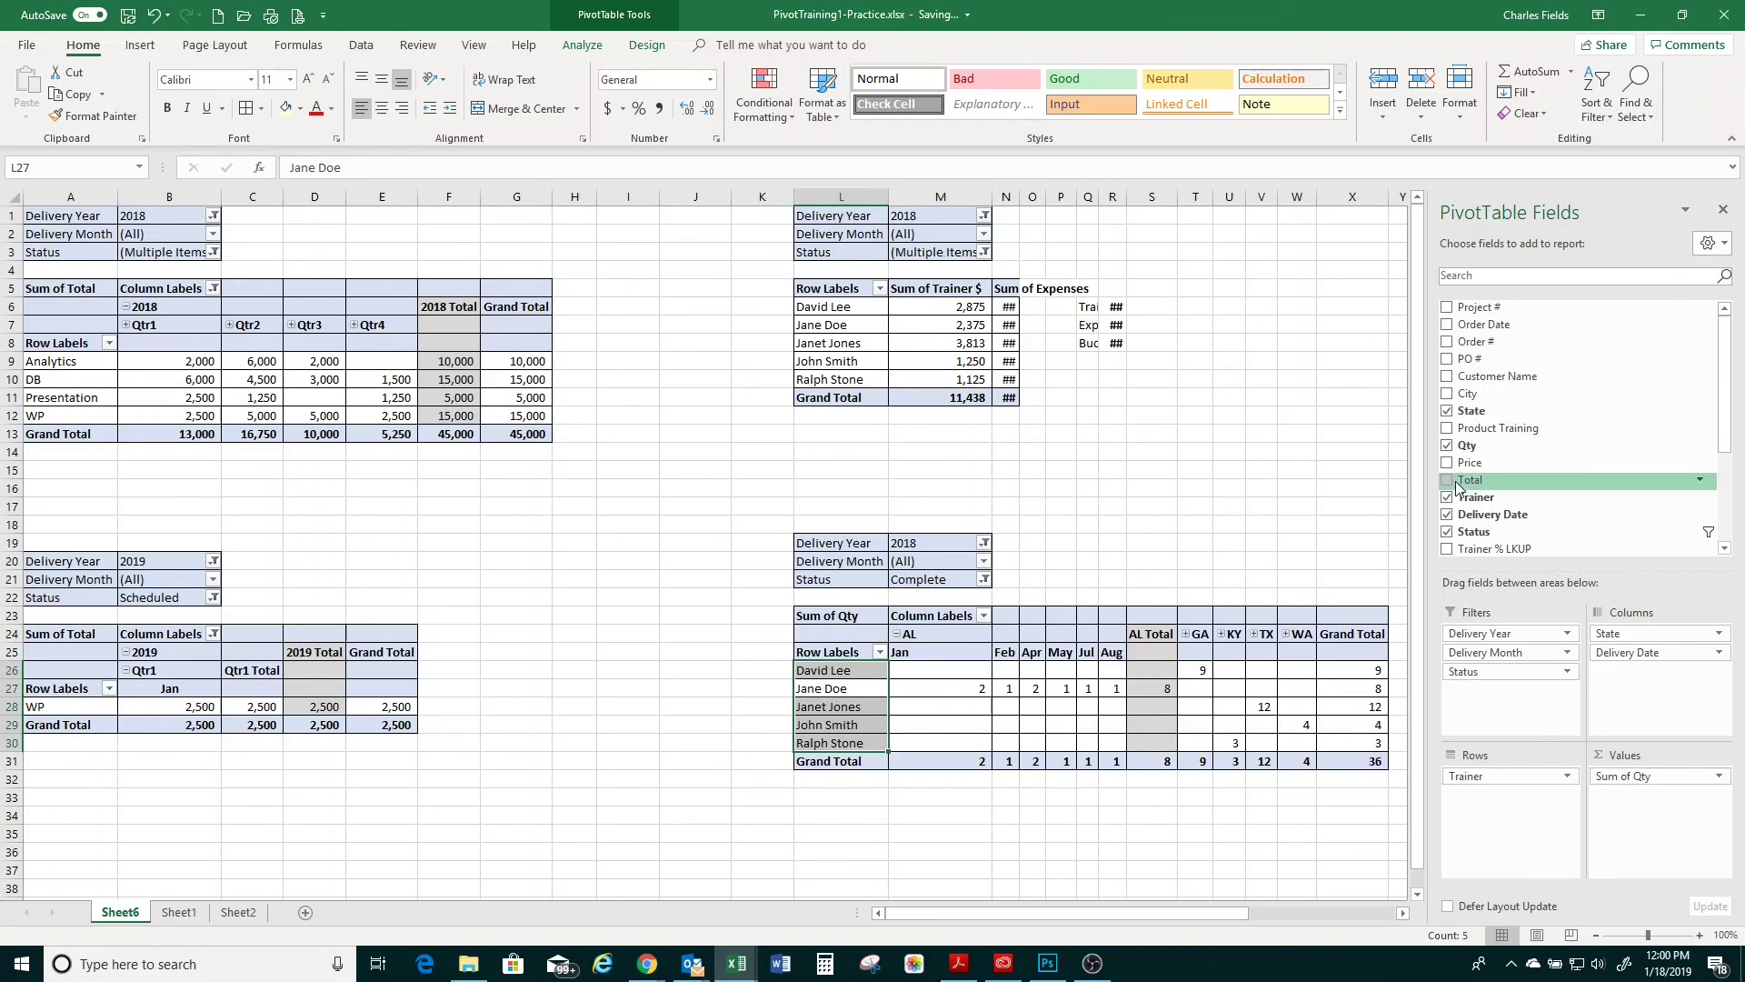
pyautogui.moveTo(1660, 431); pyautogui.dragTo(1463, 771)
pyautogui.scroll(-4, 867, 823)
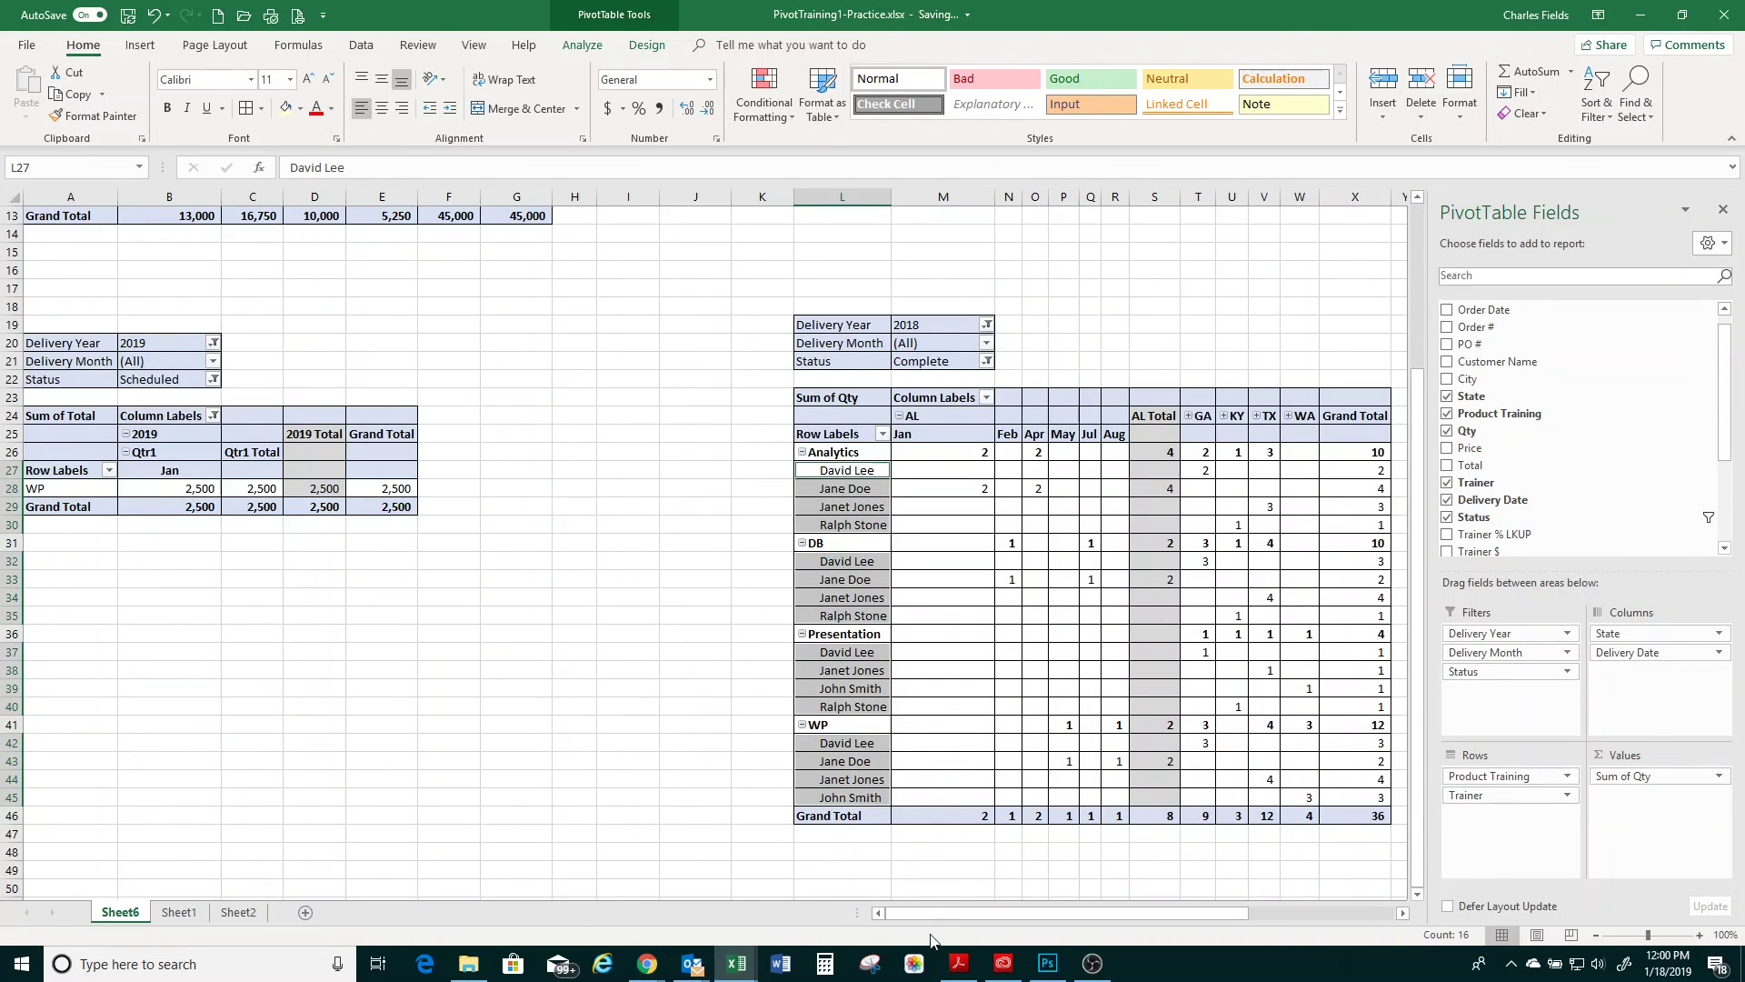
pyautogui.hscroll(5, 916, 912)
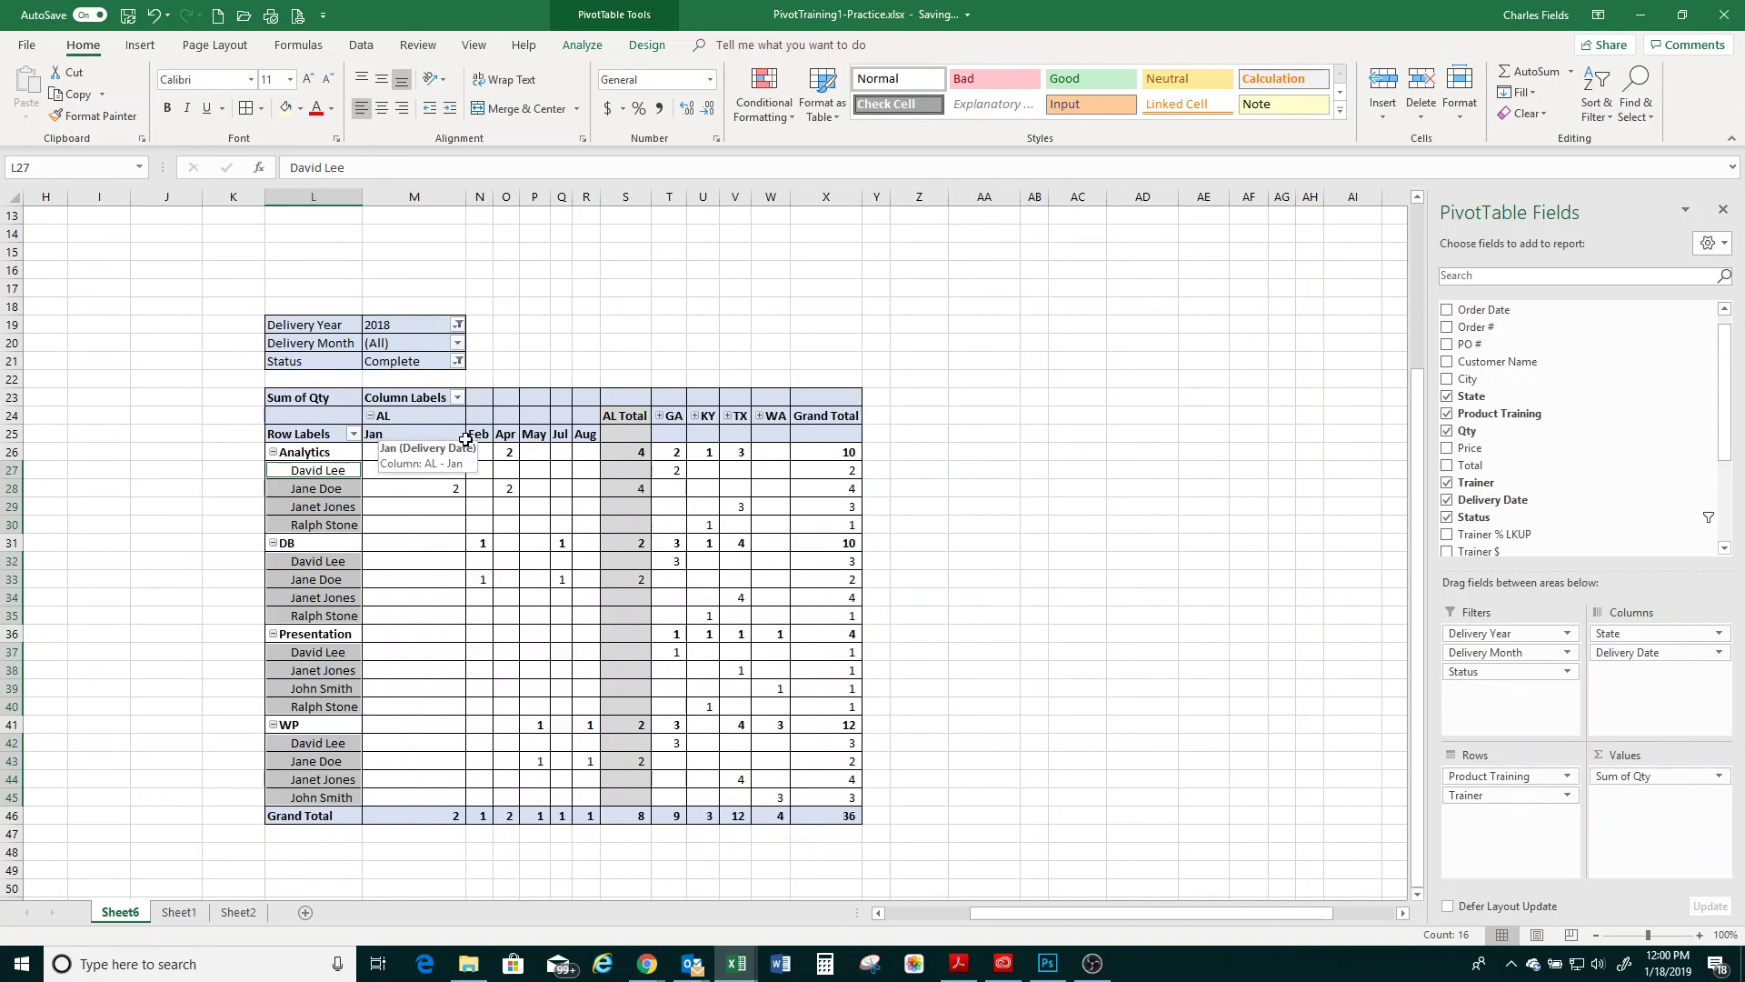
# Check which years the Delivery Year filter of the training quantity pivot table offers, leaving the filter as it is
pyautogui.click(454, 327)
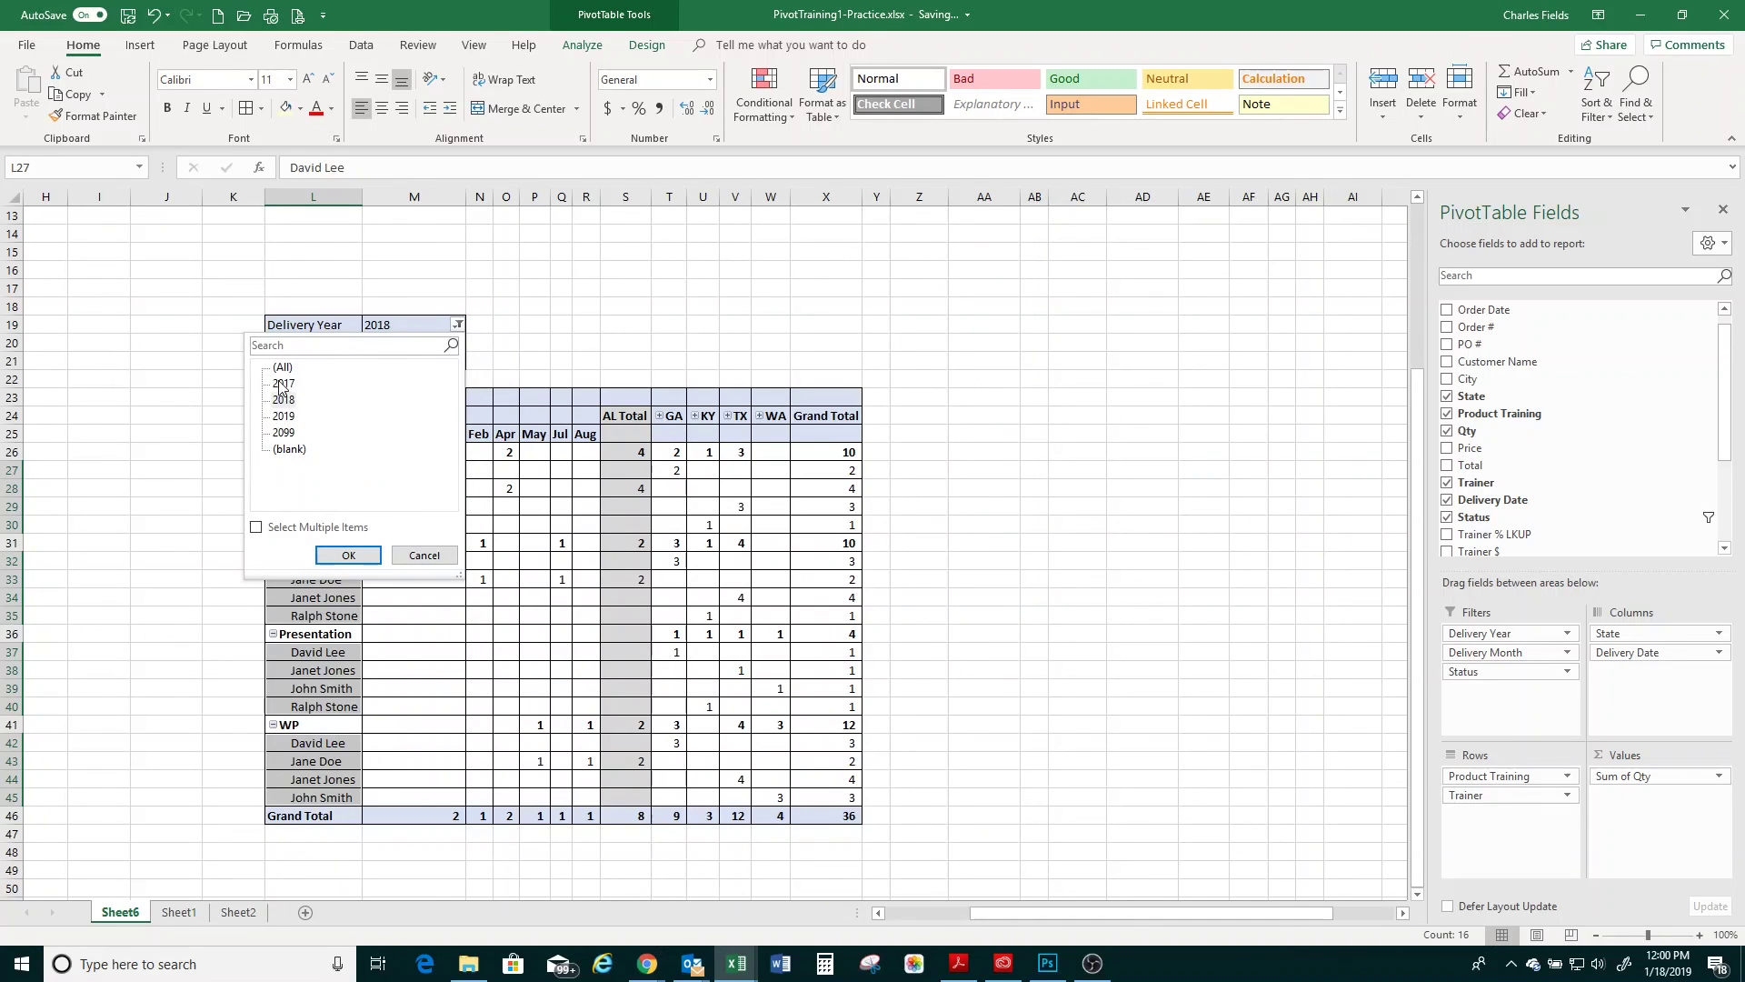
pyautogui.click(425, 557)
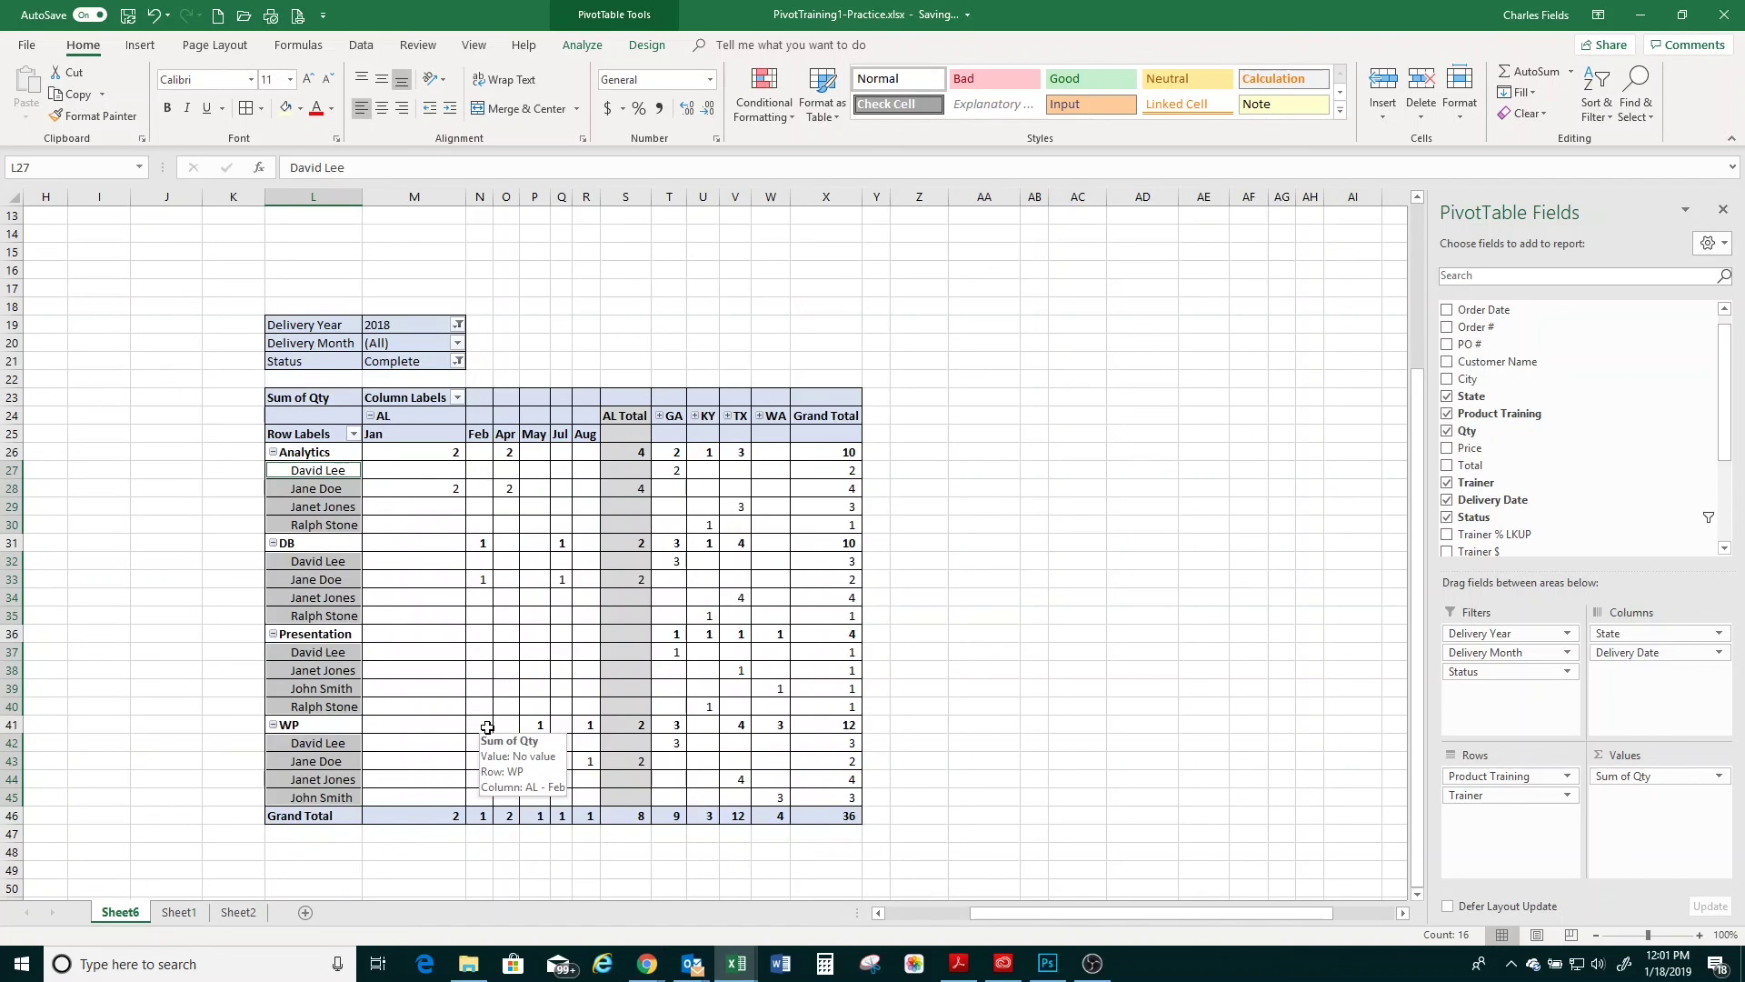
pyautogui.scroll(4, 428, 700)
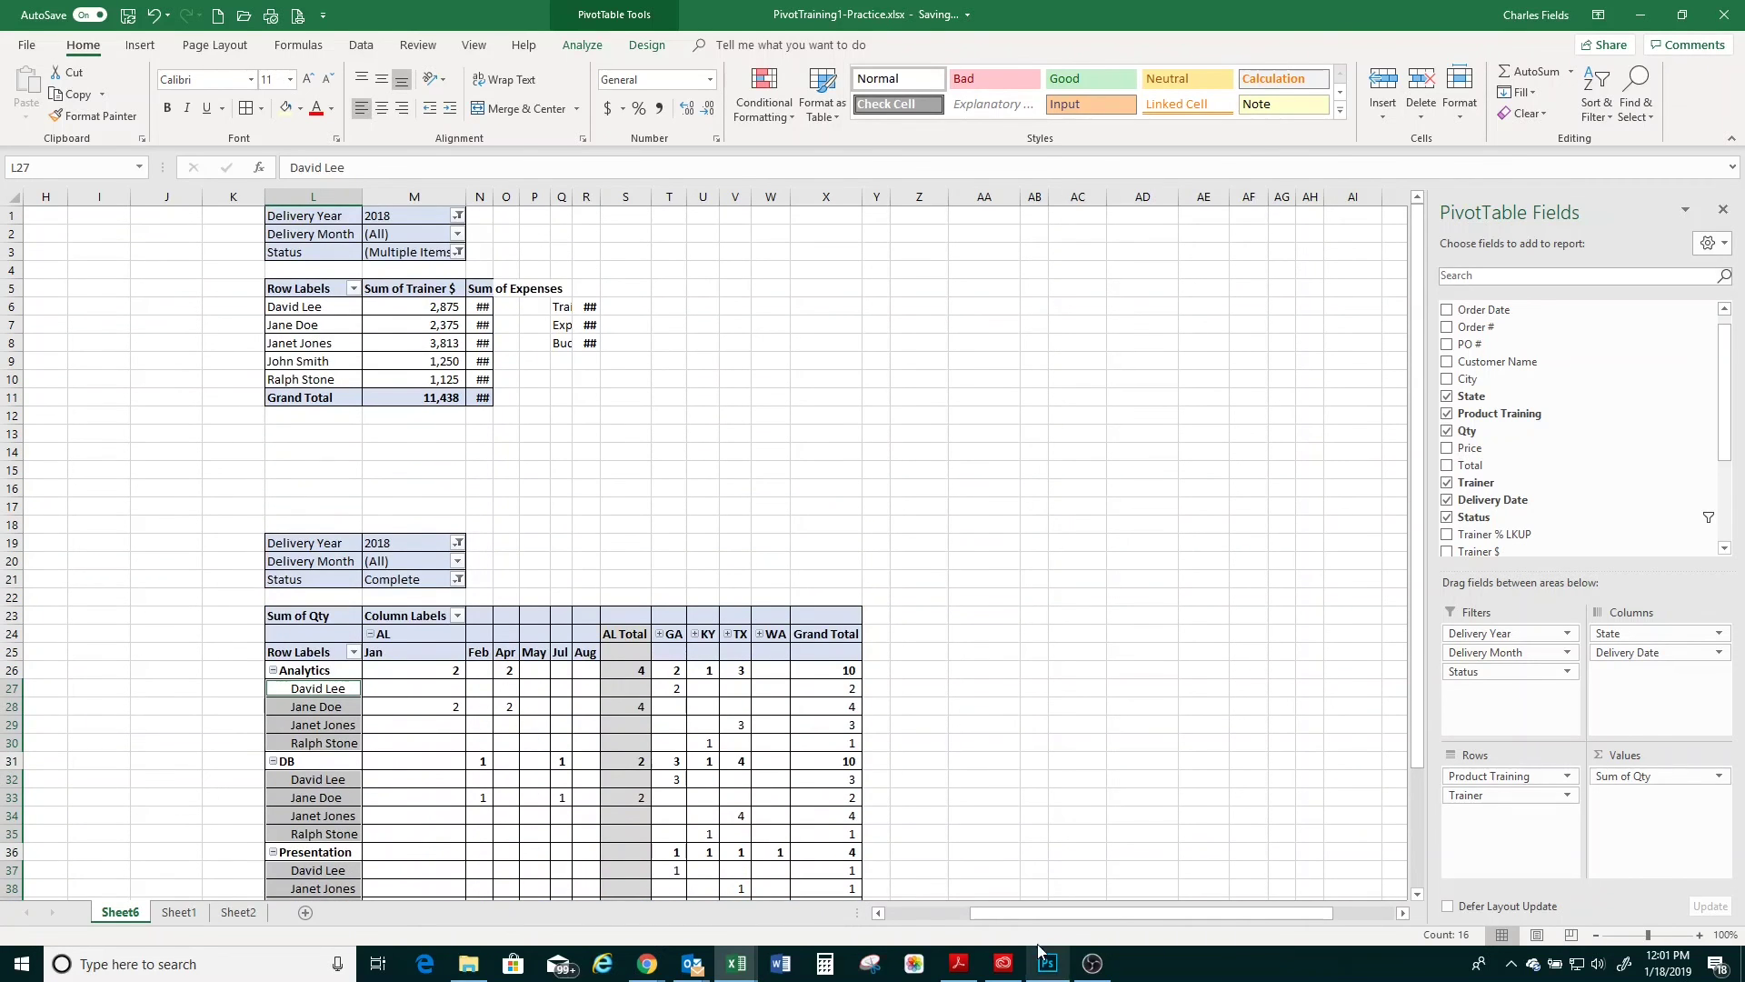
pyautogui.moveTo(1007, 914); pyautogui.dragTo(868, 916)
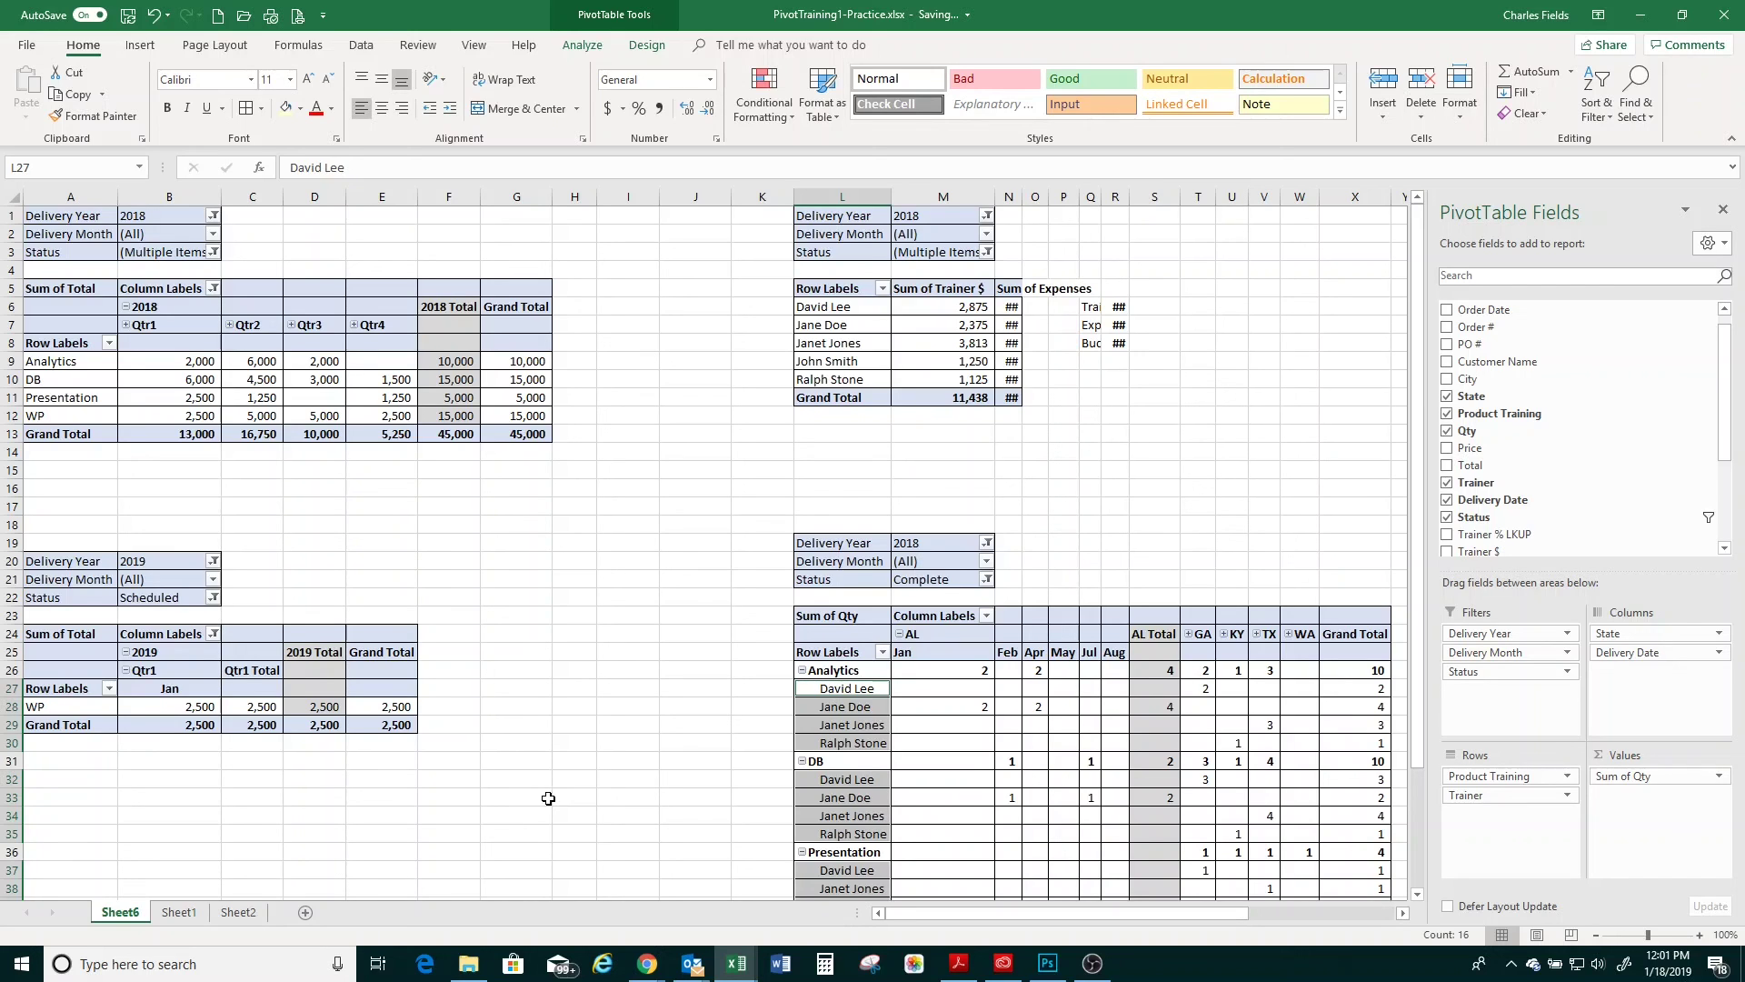
# Insert a new worksheet and move it in front of Sheet6
pyautogui.click(183, 918)
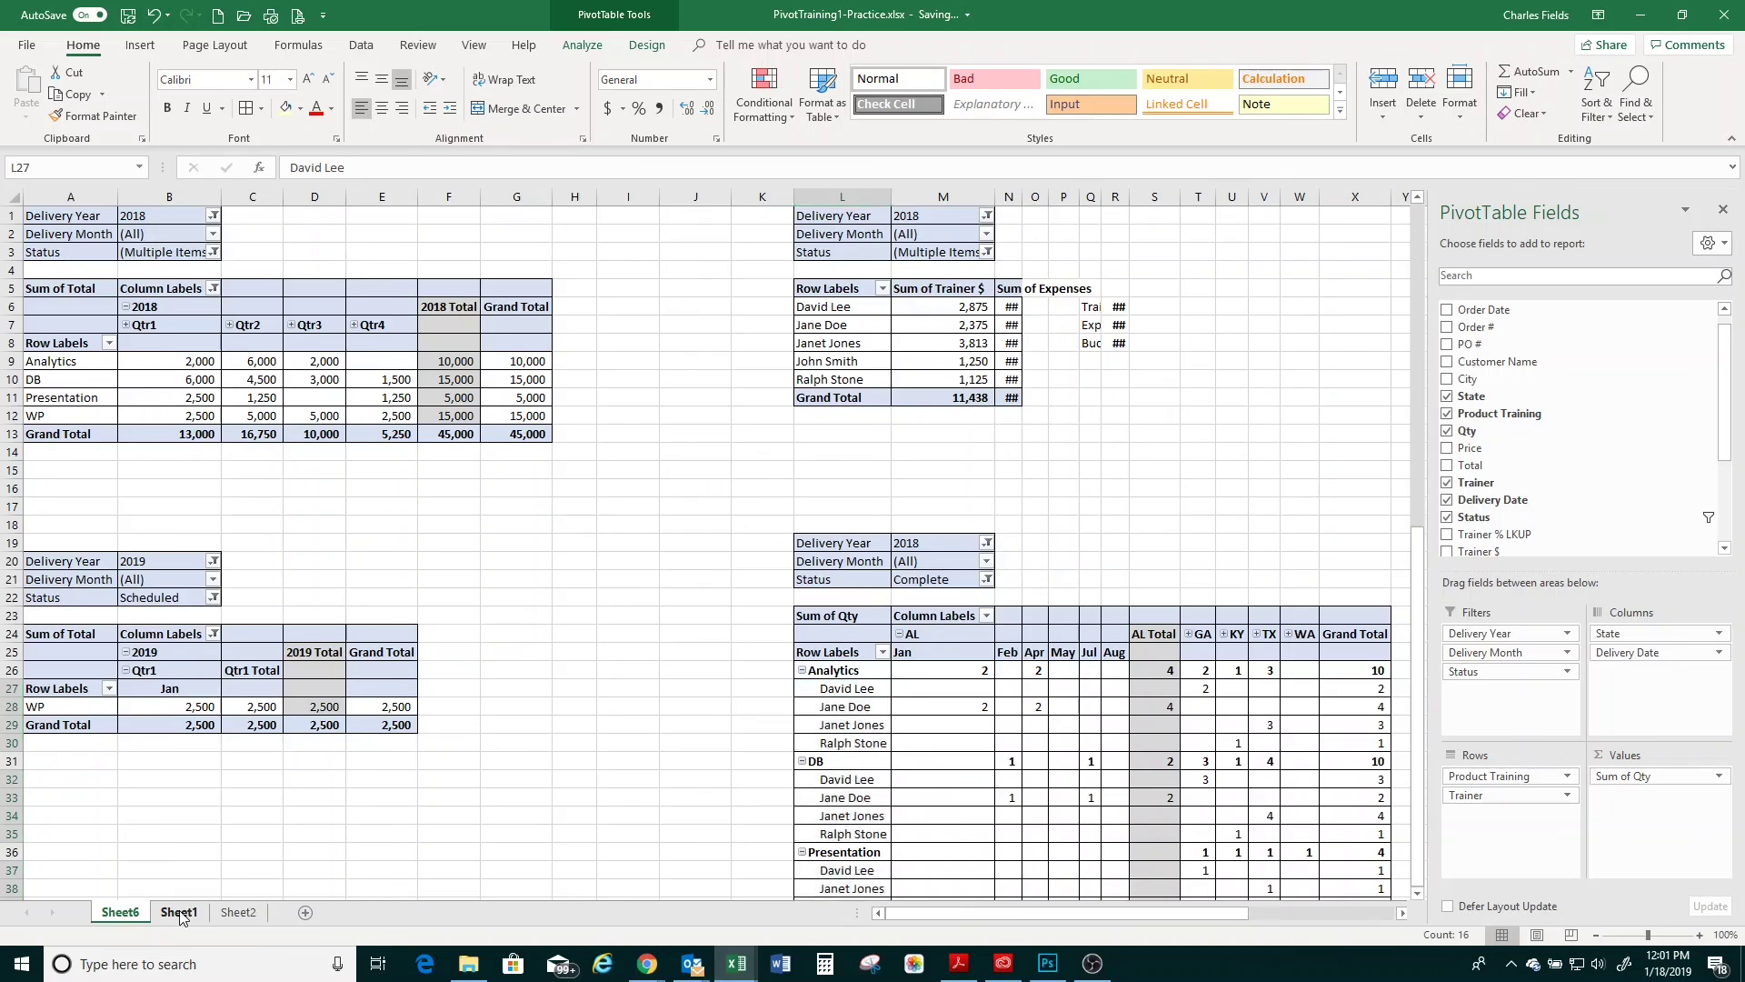
pyautogui.click(121, 913)
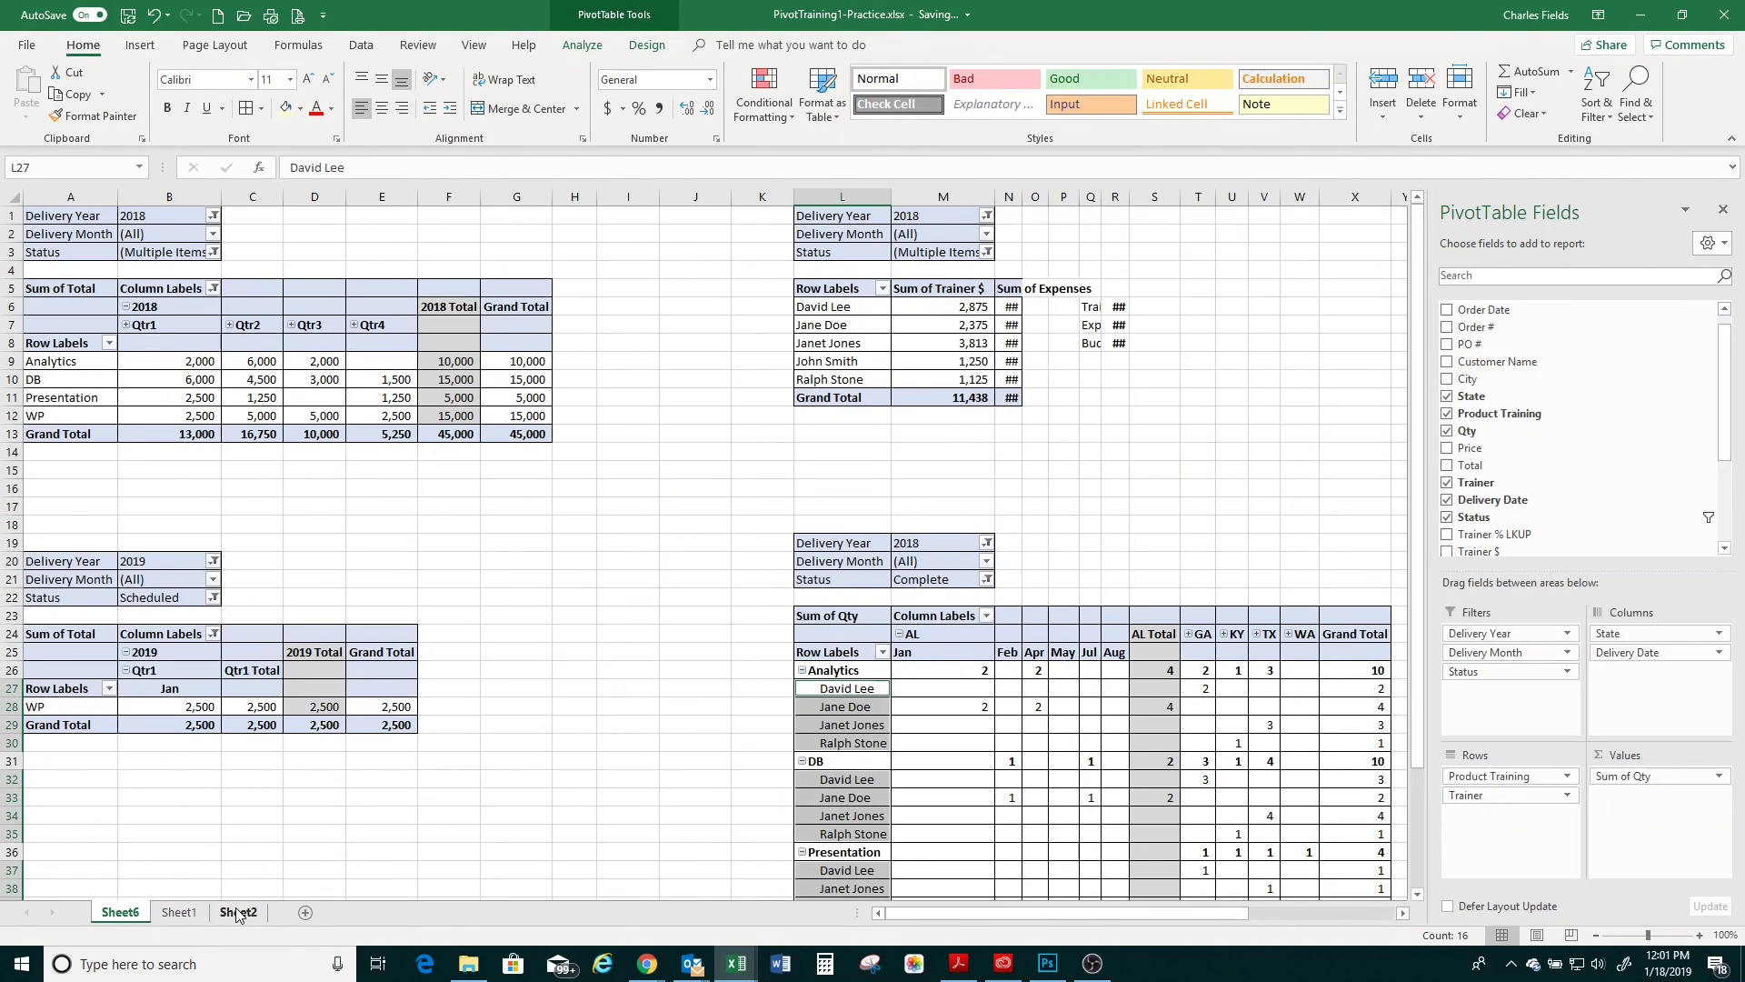
pyautogui.click(306, 913)
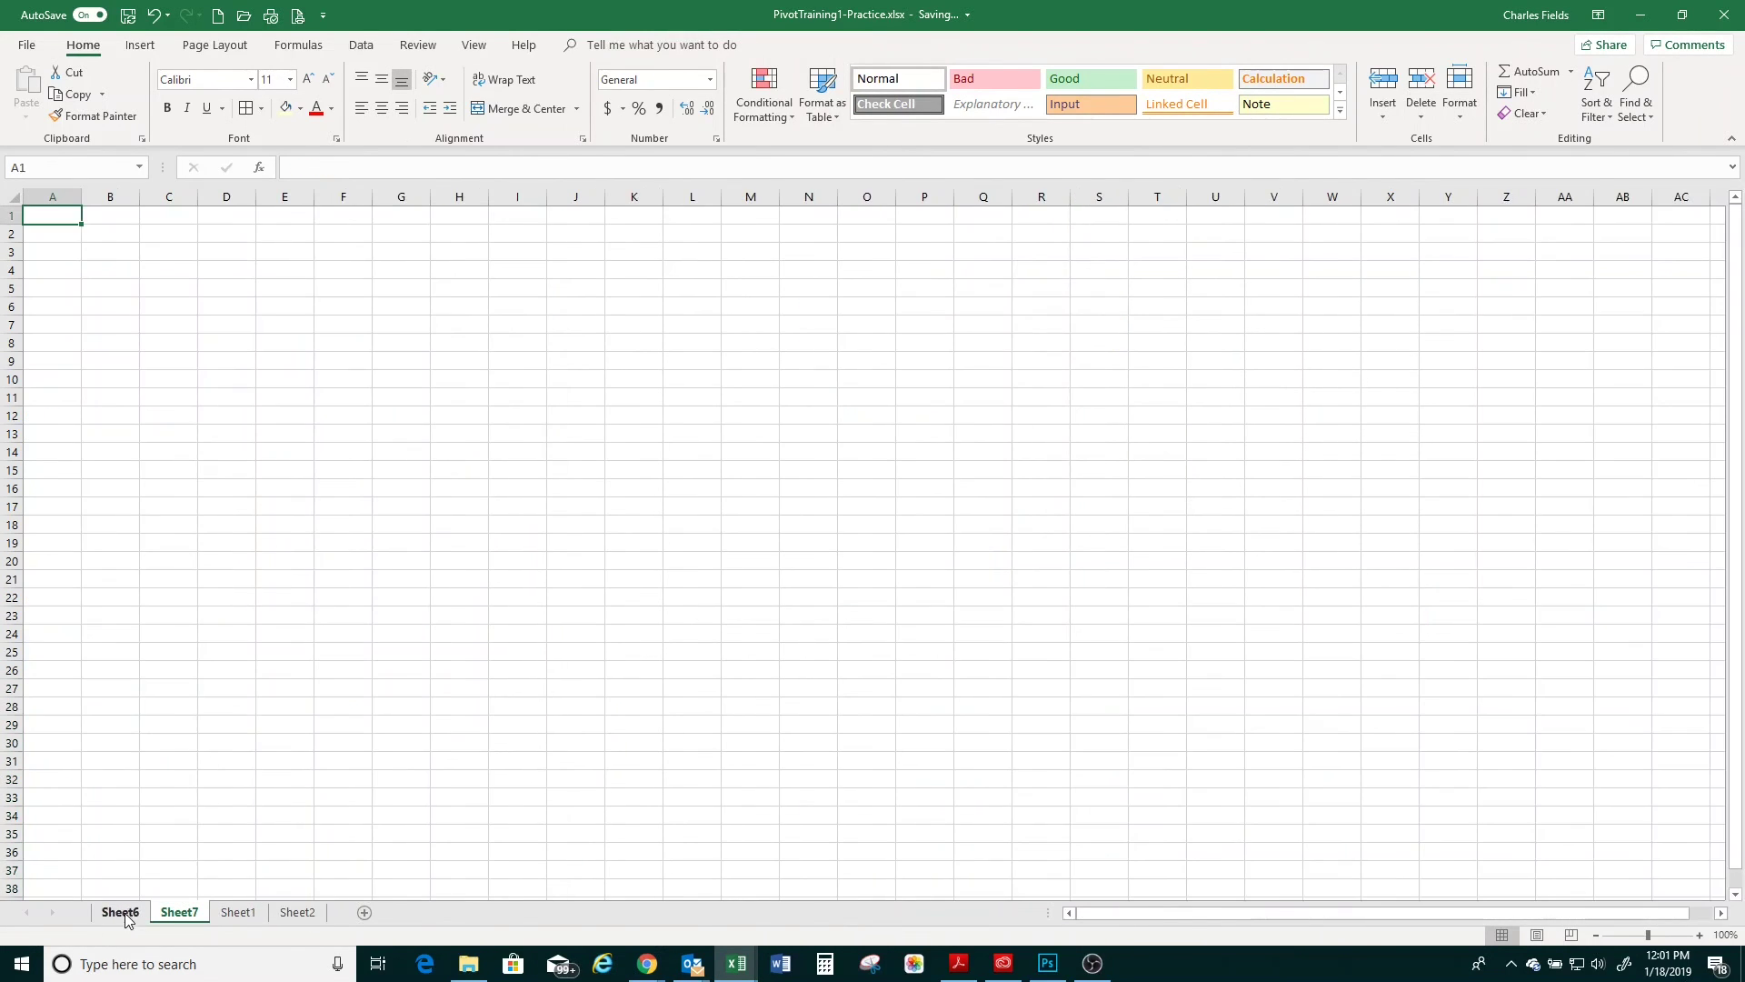
pyautogui.moveTo(205, 918); pyautogui.dragTo(100, 919)
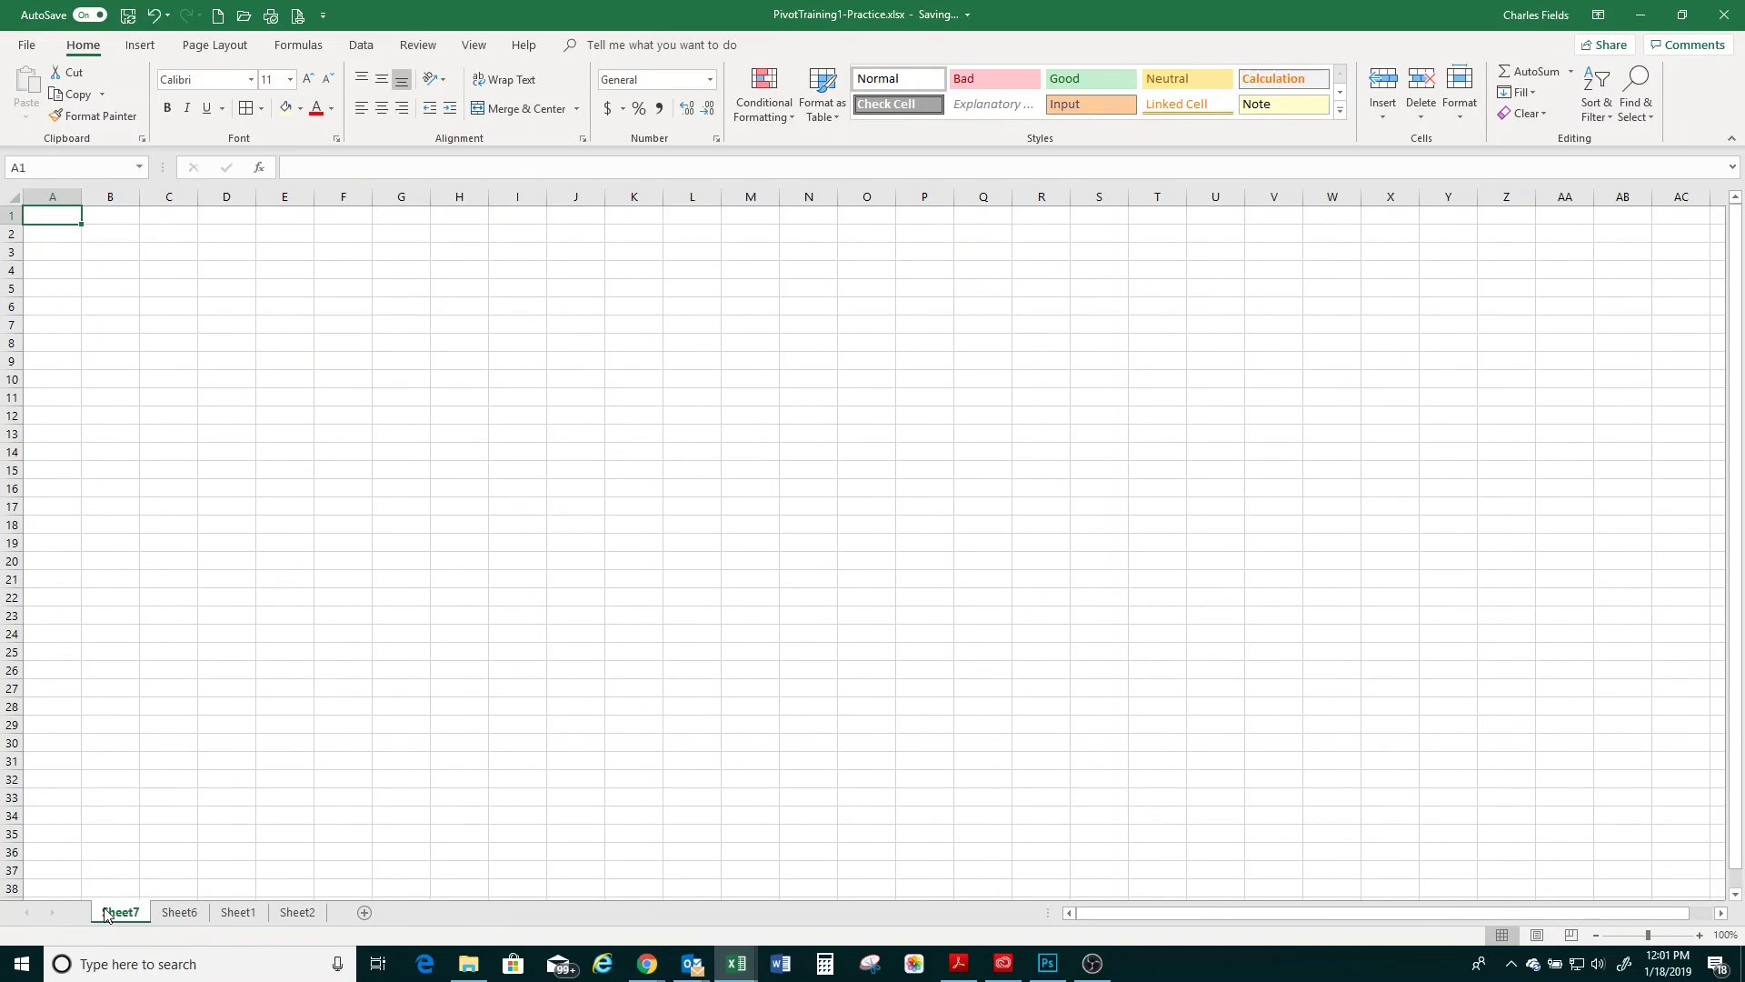
# Rename the new worksheet as Dashboard
pyautogui.doubleClick(118, 912)
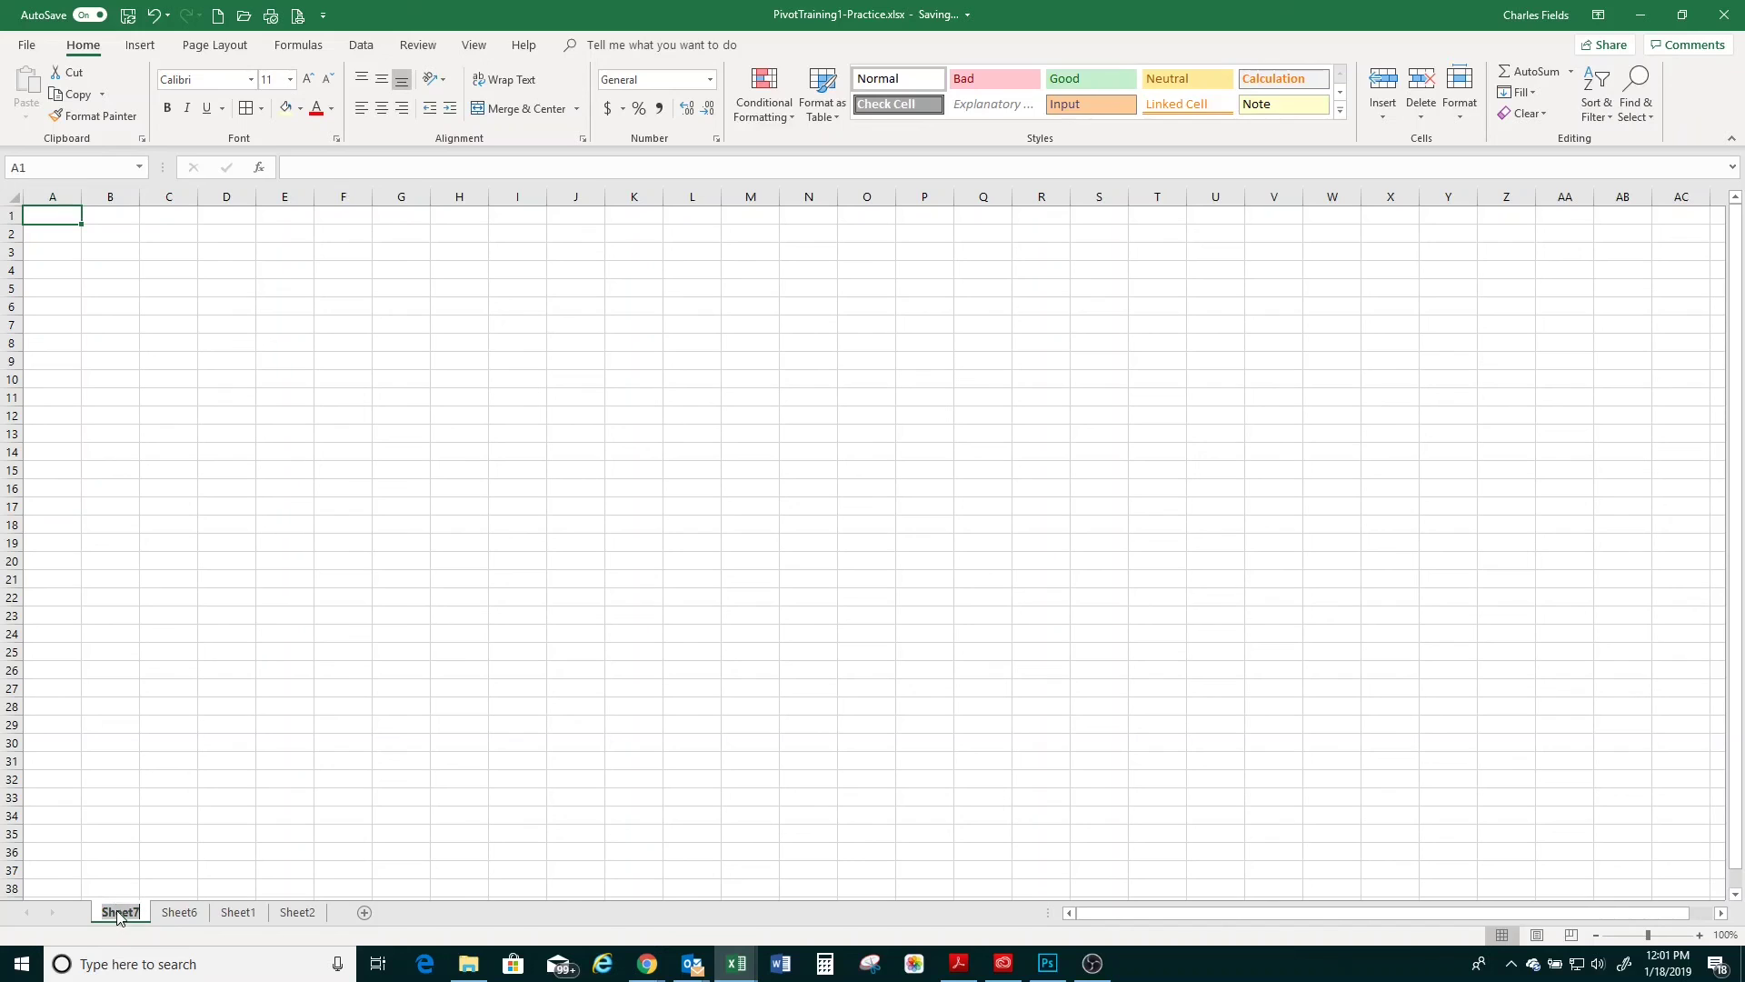
pyautogui.write('Dash')
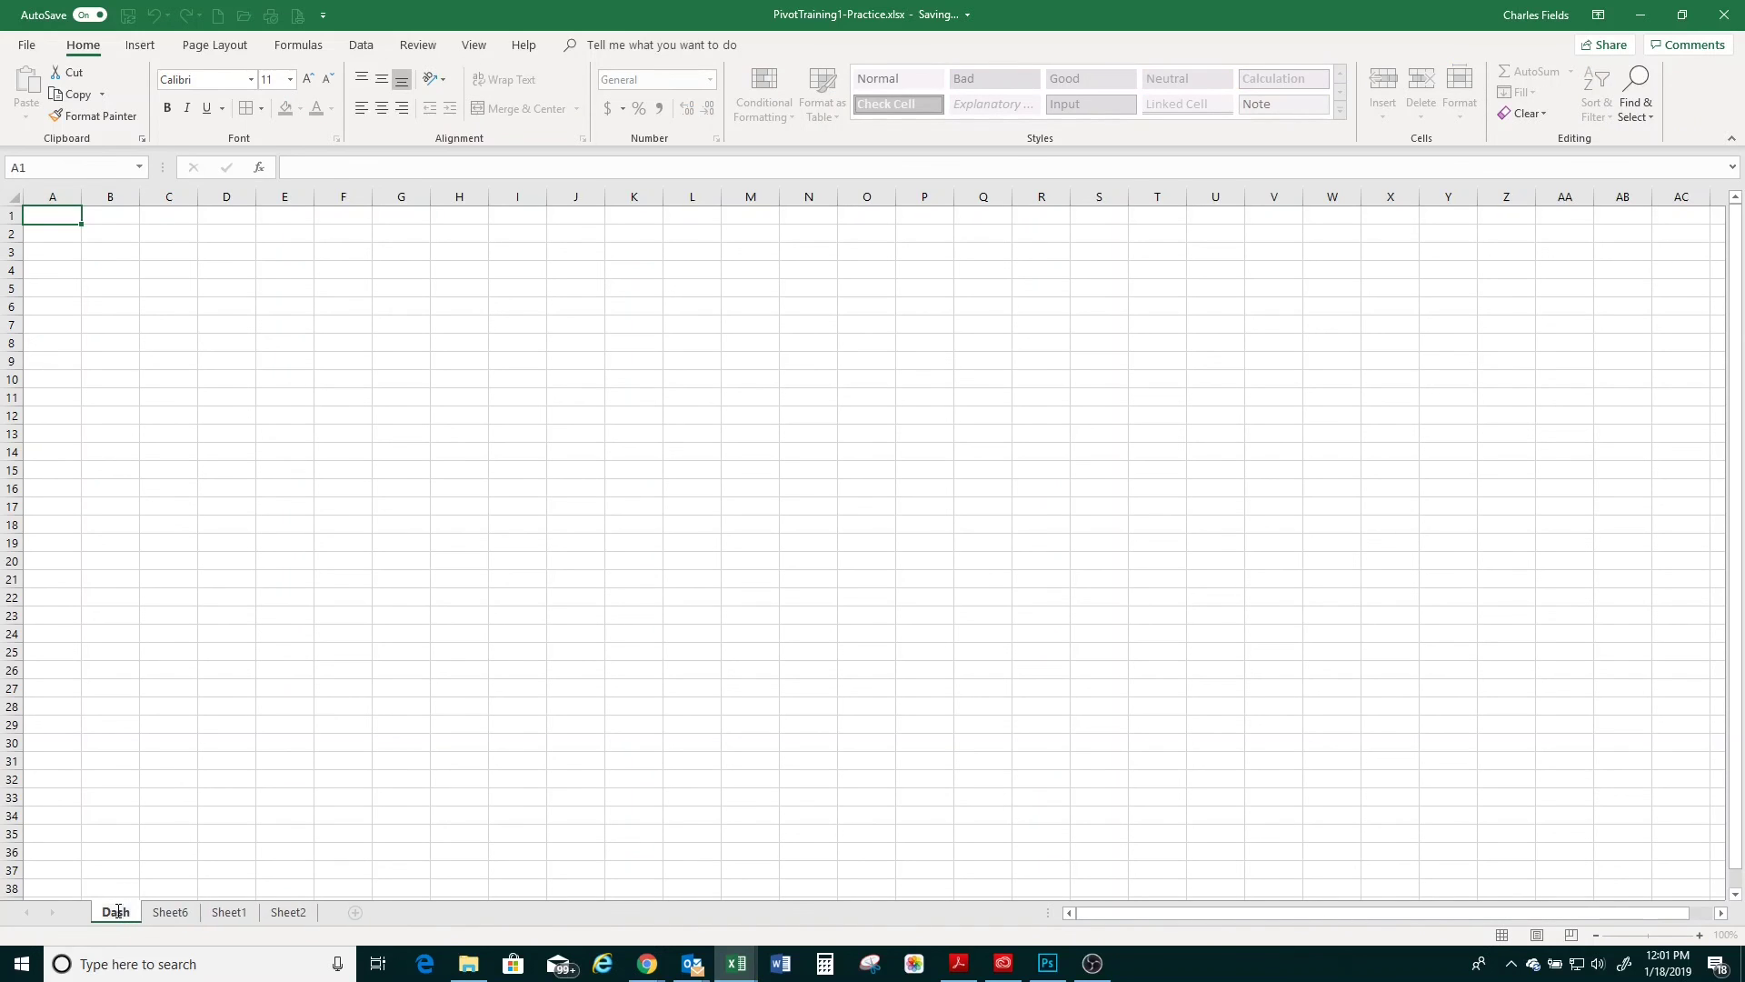
pyautogui.write('board')
pyautogui.press('Return')
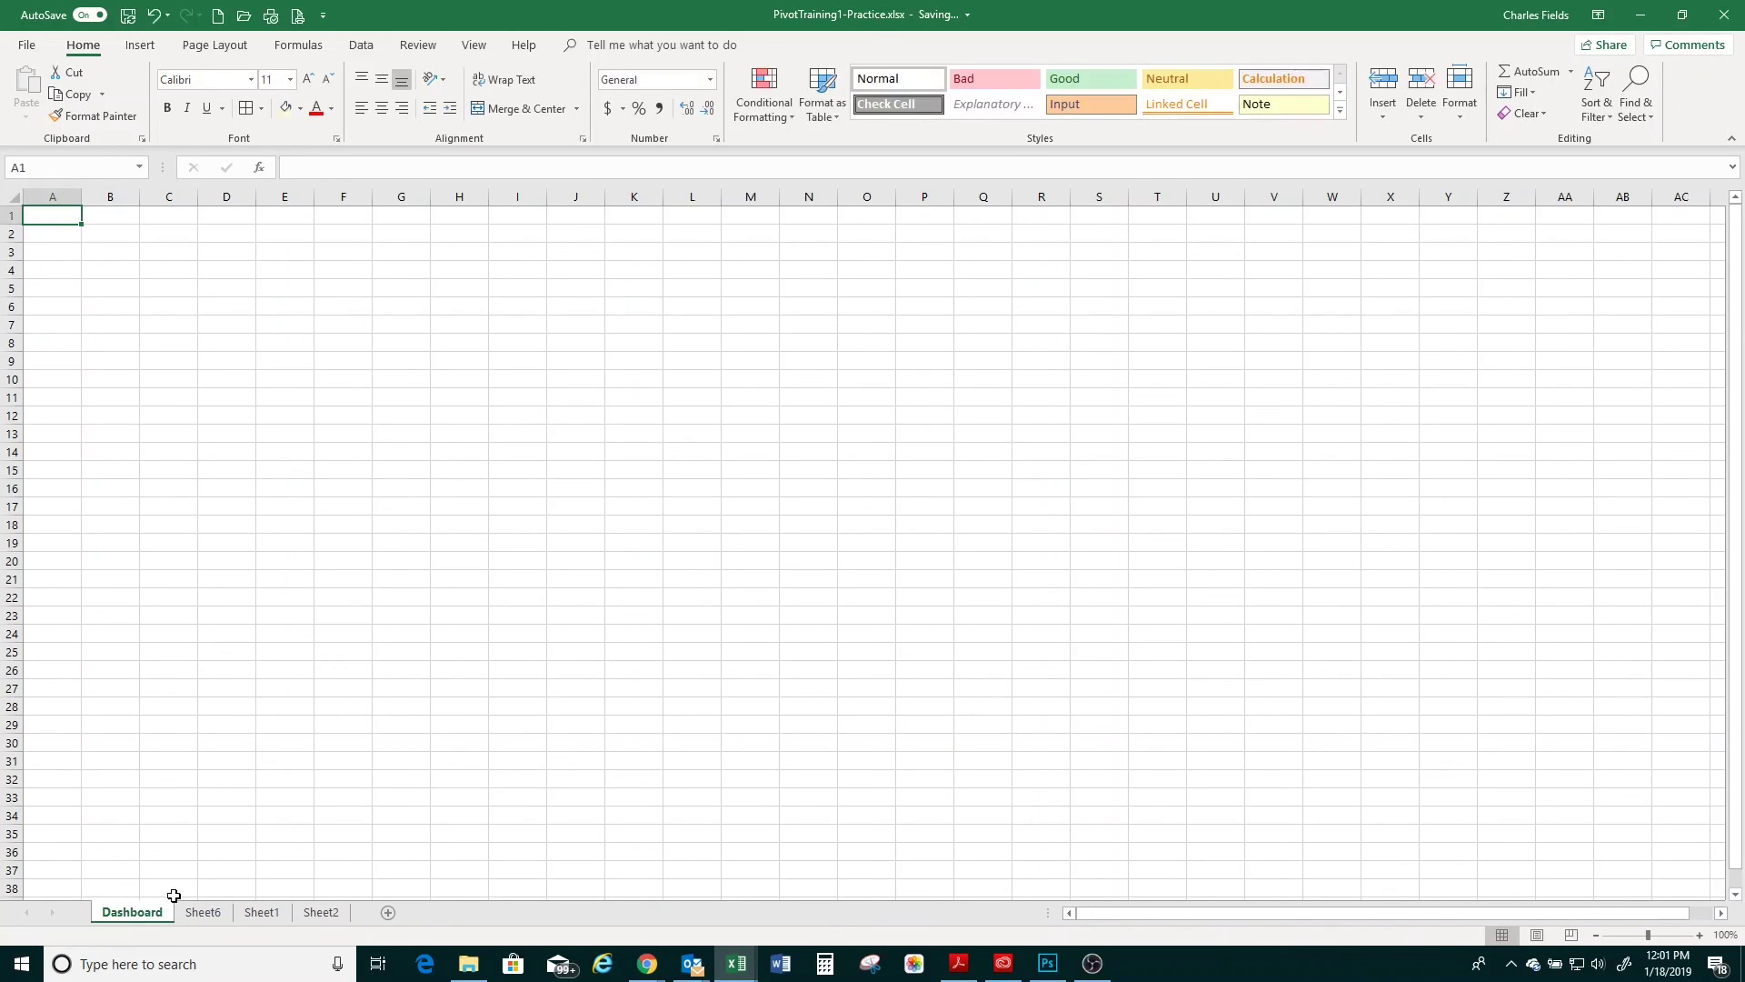